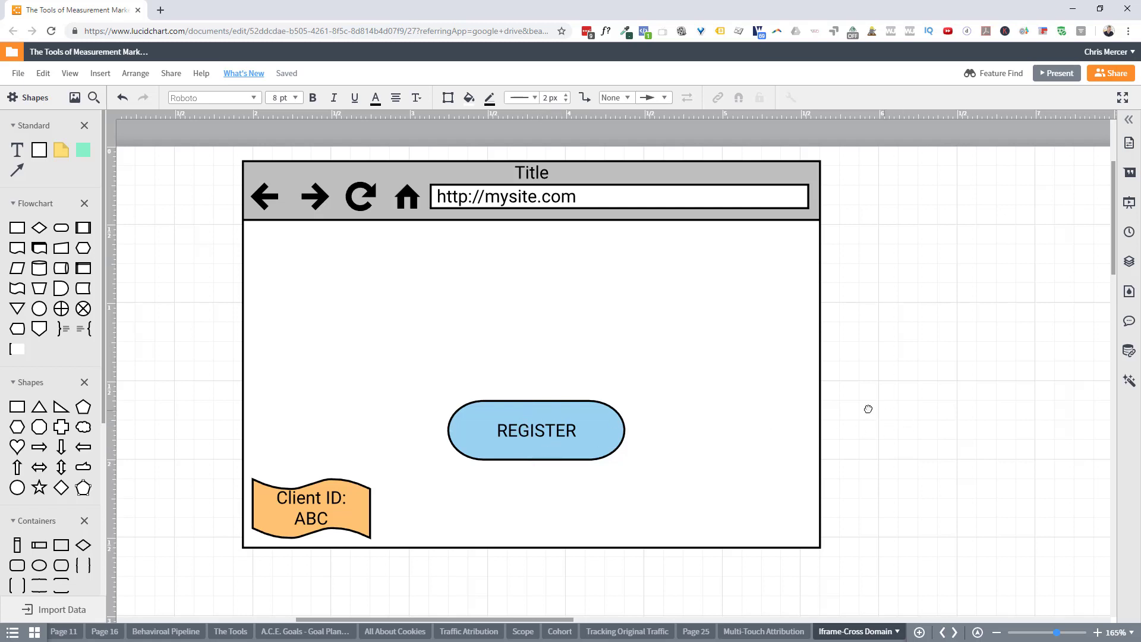
- Place the REGISTER TO THIS EVENT form image over the REGISTER button inside the browser mockup
drag(868, 409, 701, 422)
drag(1040, 396, 287, 393)
drag(809, 389, 1001, 367)
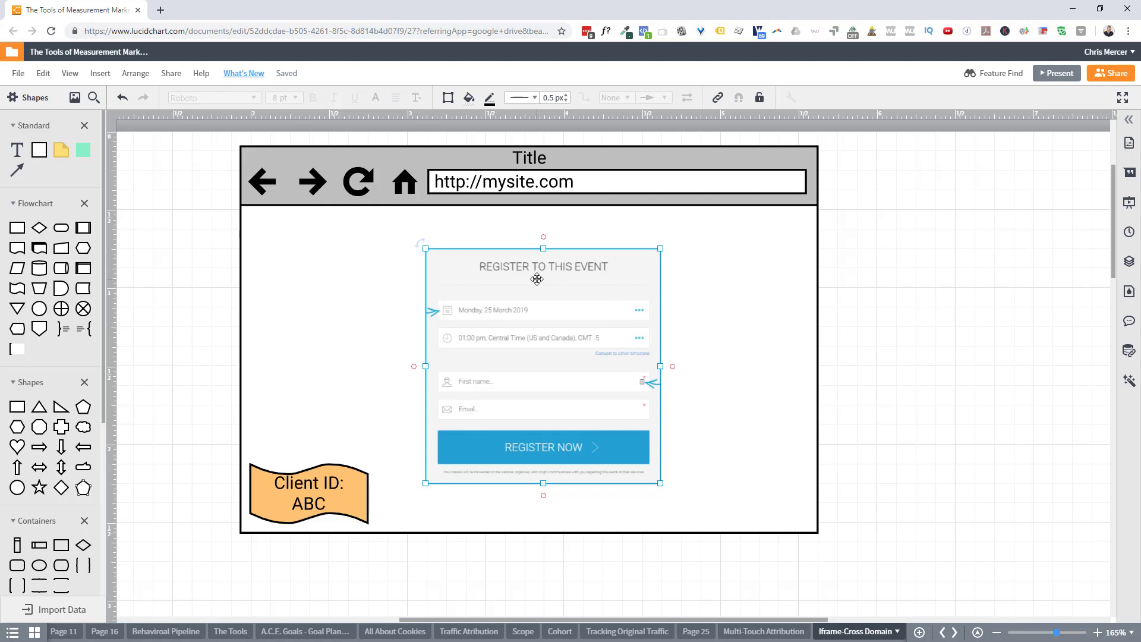
click(481, 309)
drag(474, 325, 1005, 324)
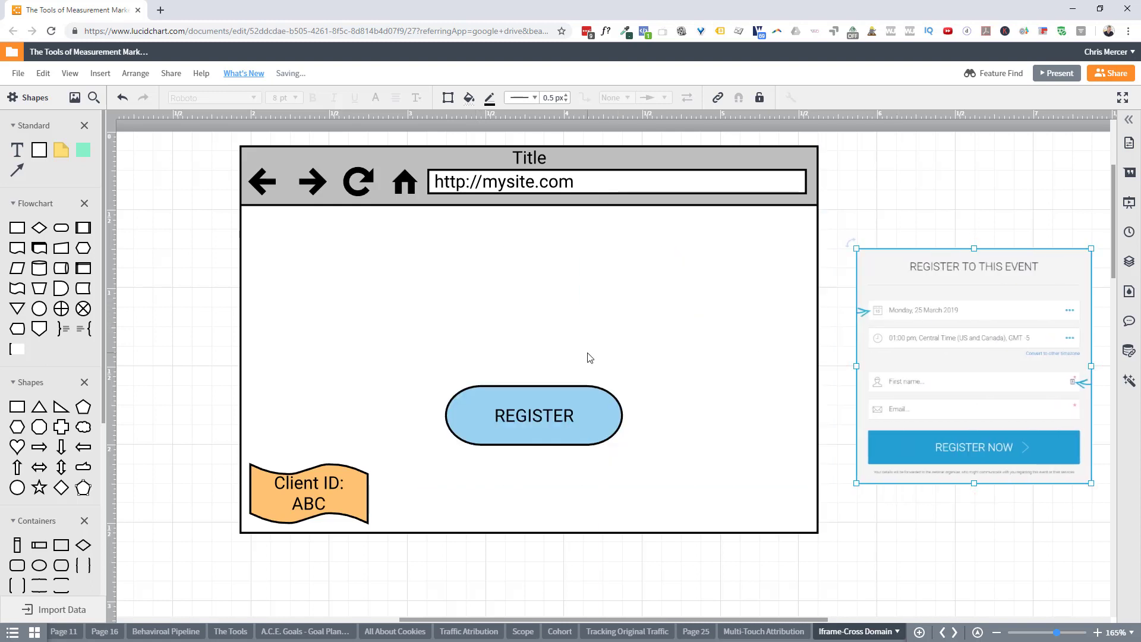
drag(1022, 324, 586, 324)
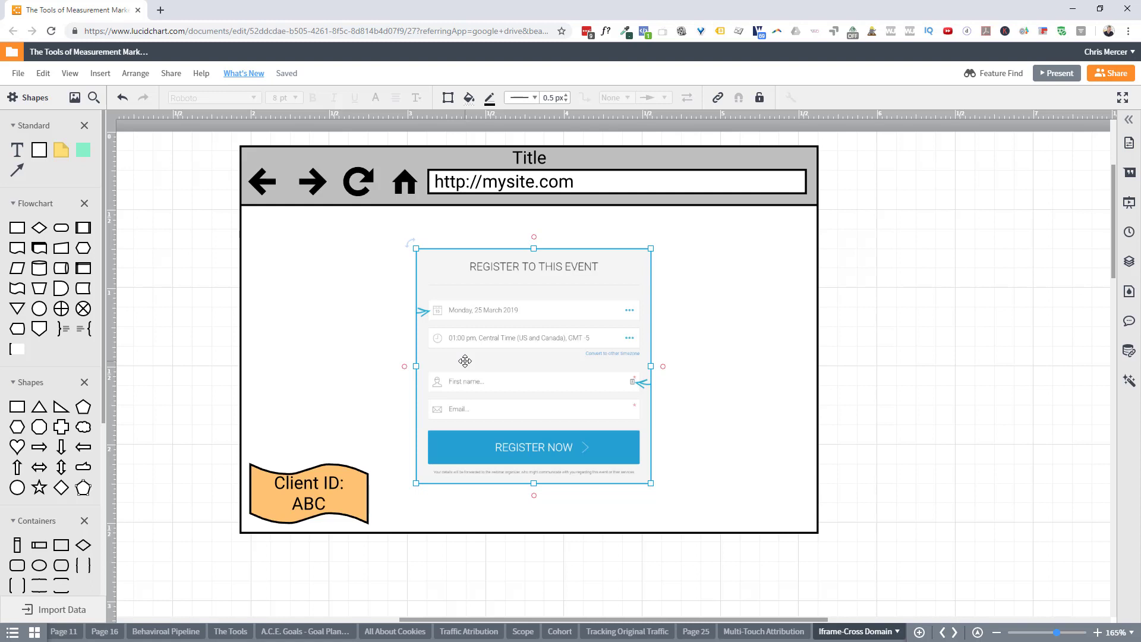
drag(462, 361, 512, 372)
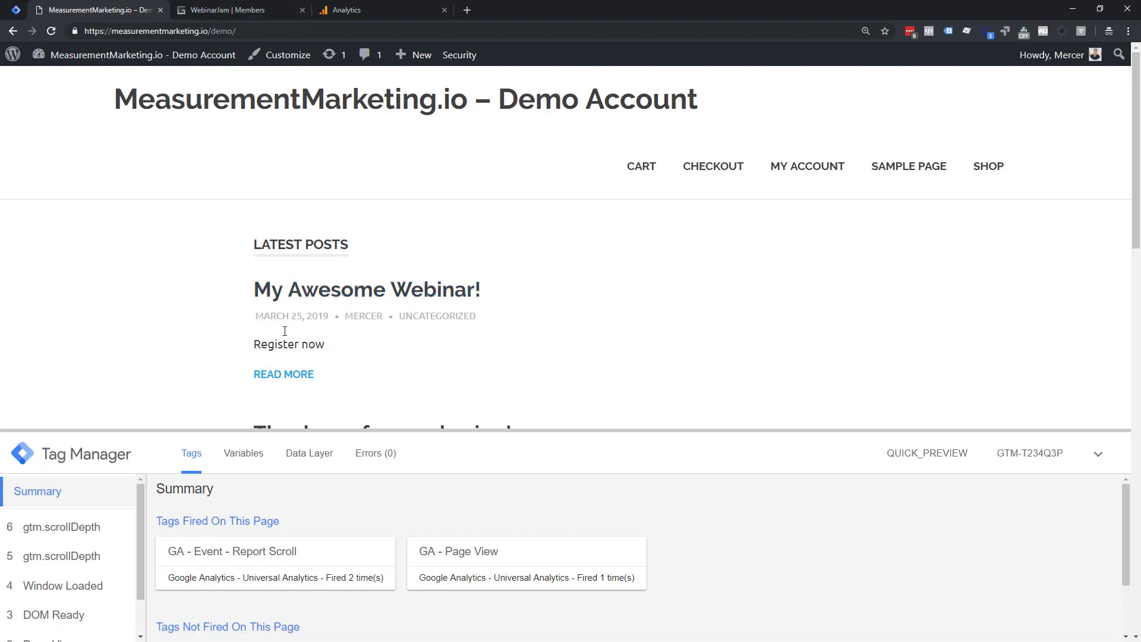
- Open the registration pop-up of the My Awesome Webinar! post with the debug pane collapsed, and check the real-time Content report in Analytics
click(306, 298)
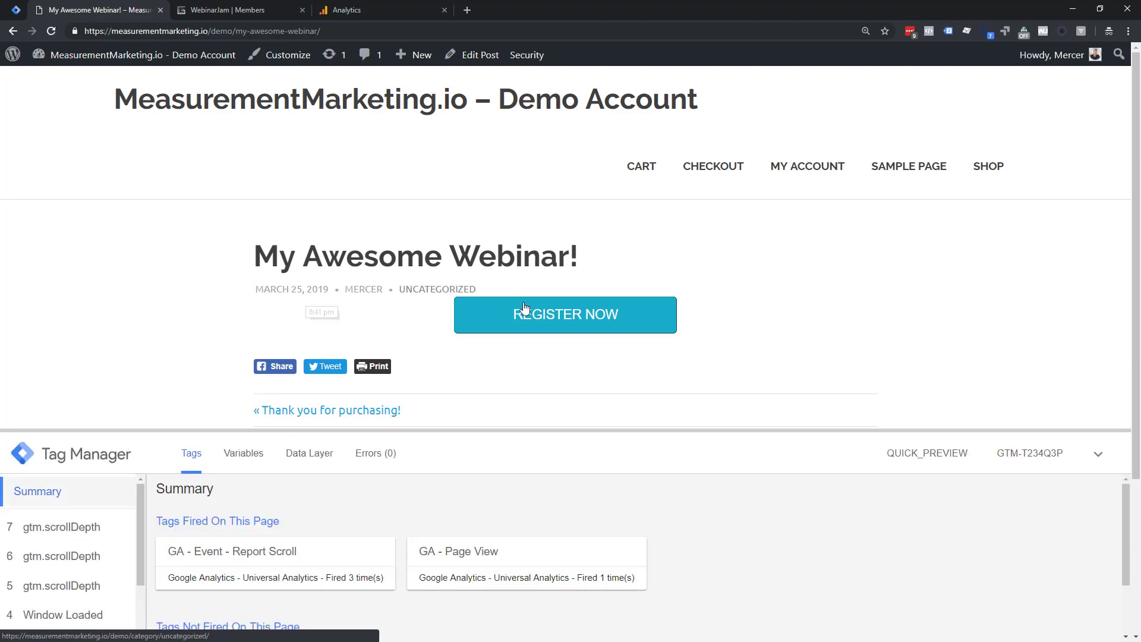
click(565, 321)
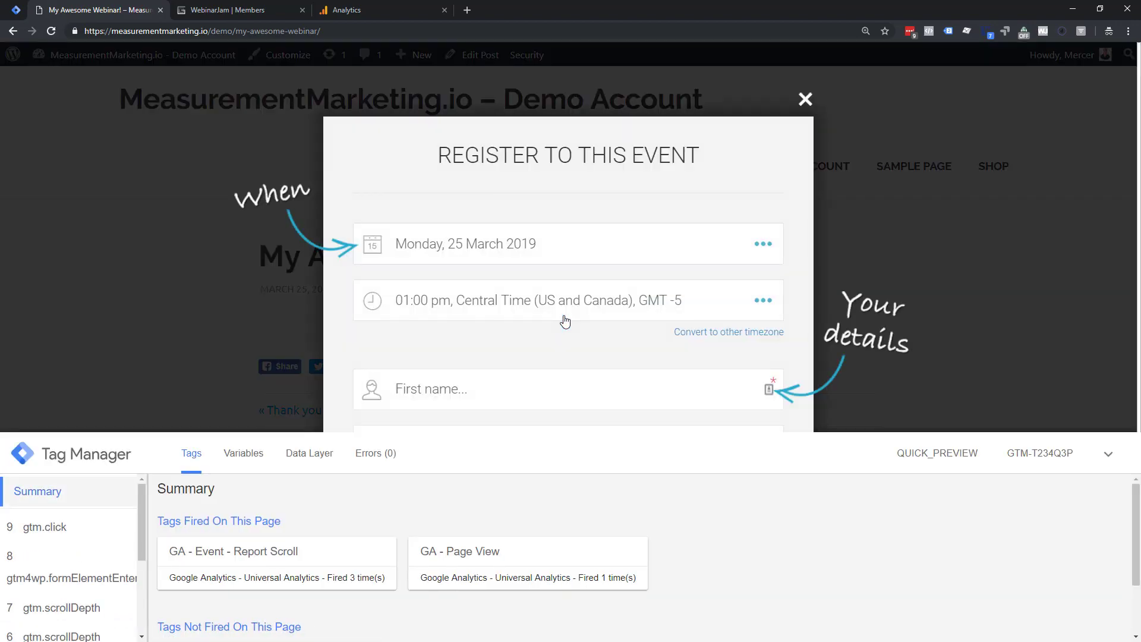
click(1112, 455)
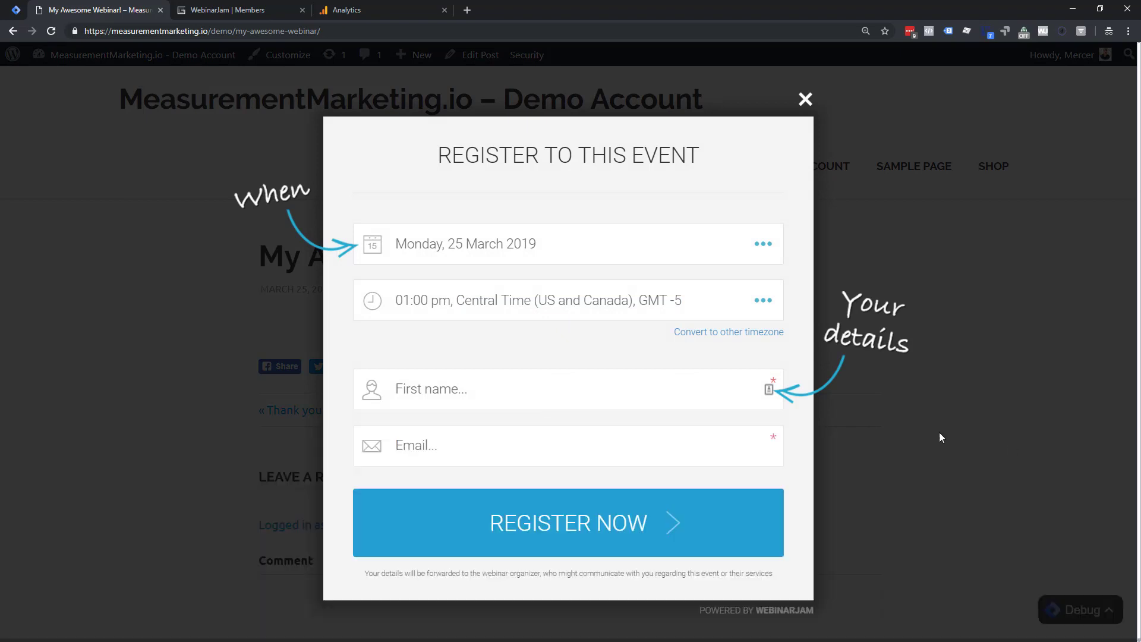
click(370, 13)
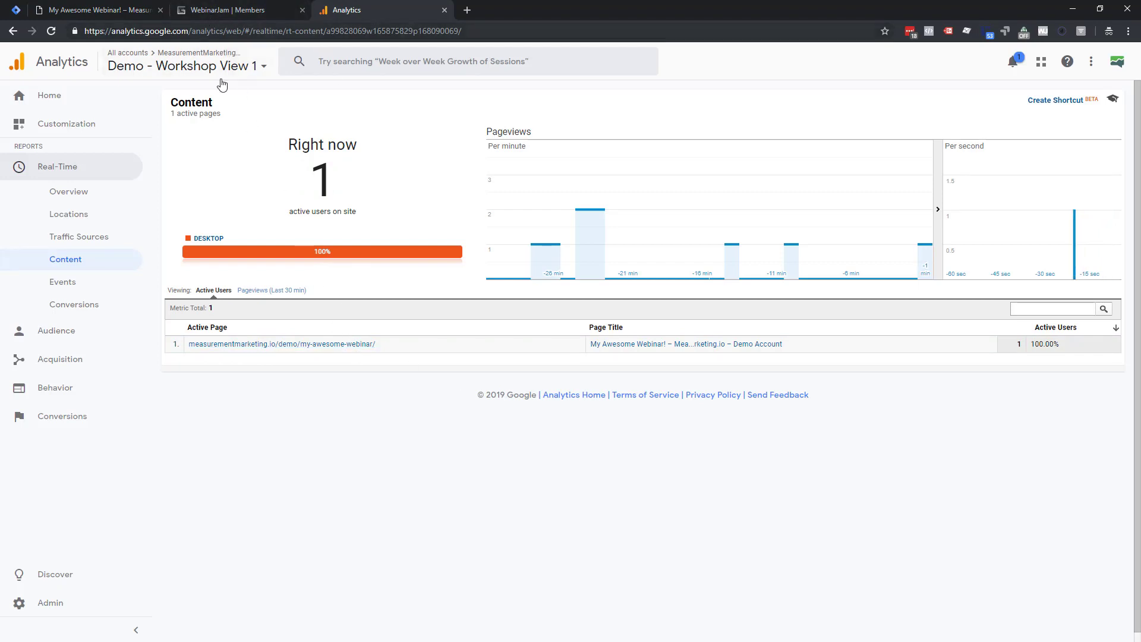
- Switch to Tag Manager, show the container's installation code and copy the head snippet
click(18, 16)
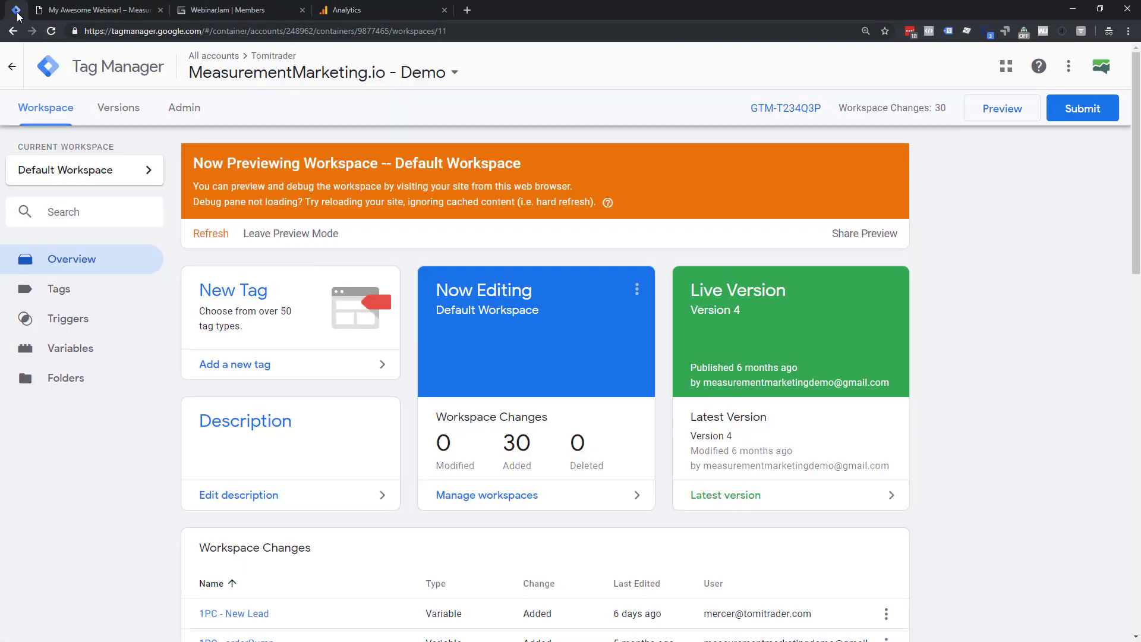
click(797, 110)
drag(325, 234, 562, 308)
key(ctrl+c)
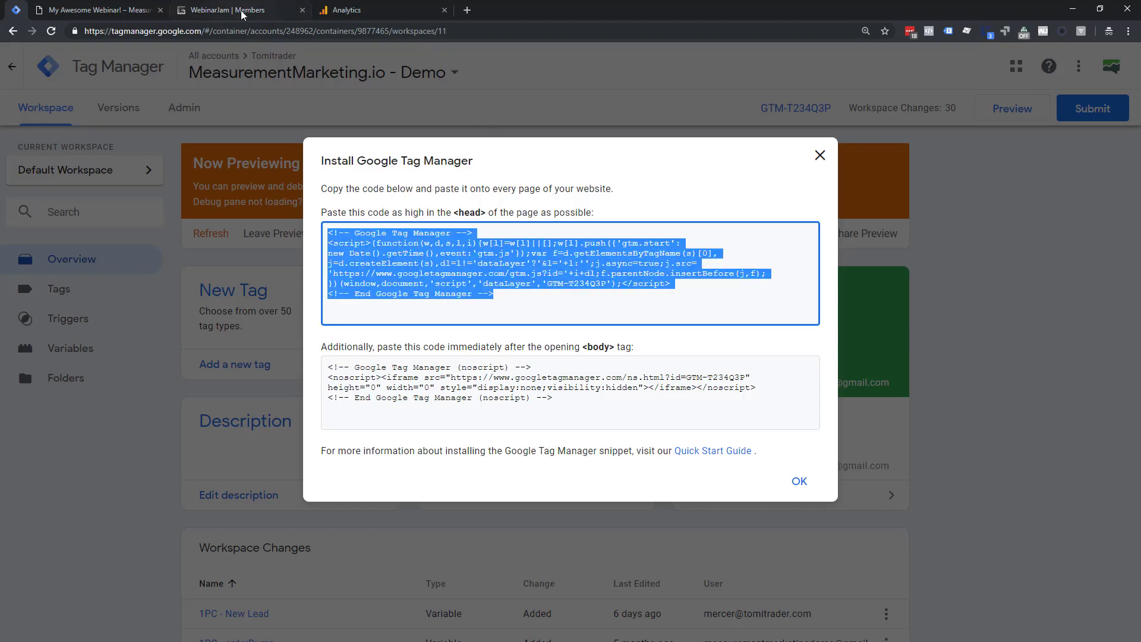
- Switch to WebinarJam and edit the webinar using Full Configuration
click(268, 11)
click(829, 324)
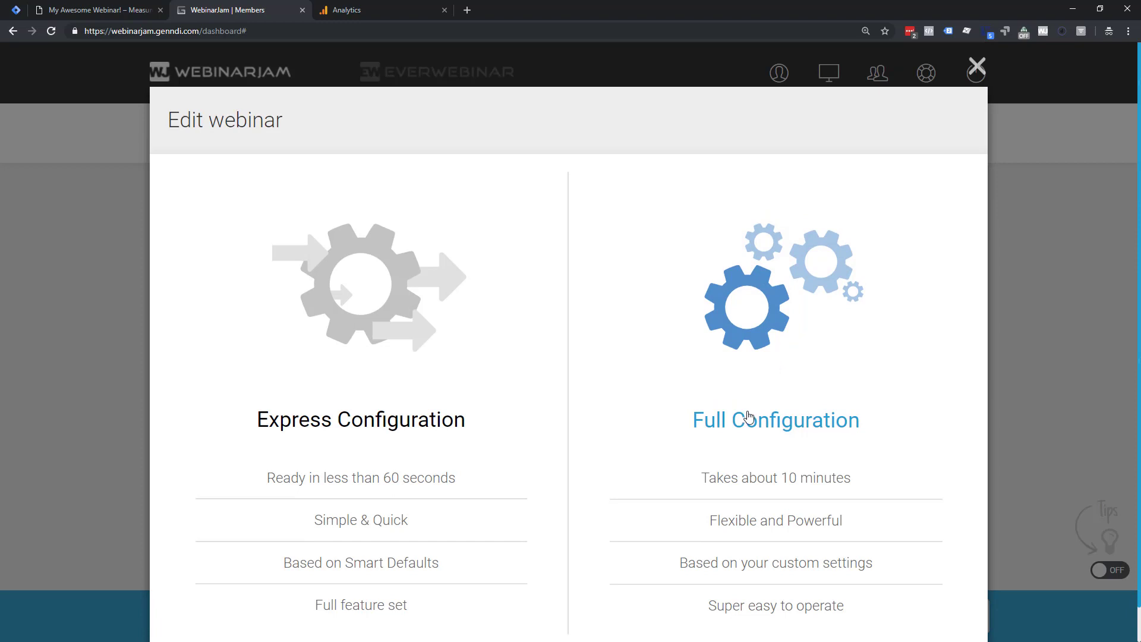
click(748, 416)
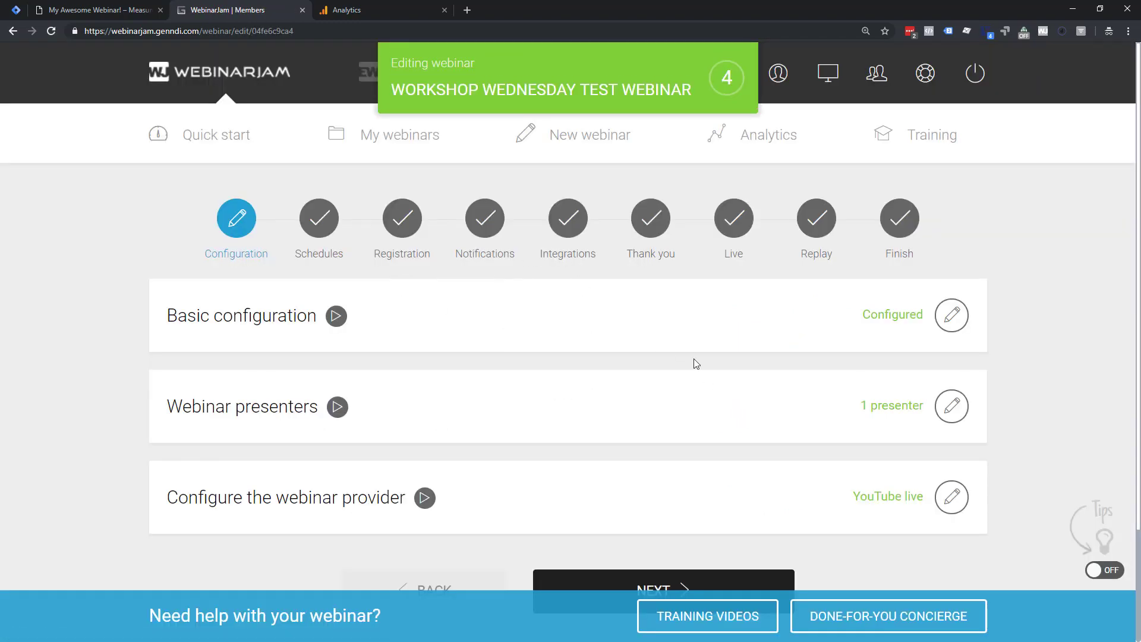
- Open the 3rd party tracking system settings under Integrations and paste the head snippet into Registration page tracking
scroll(684, 374, down, 2)
scroll(653, 357, up, 1)
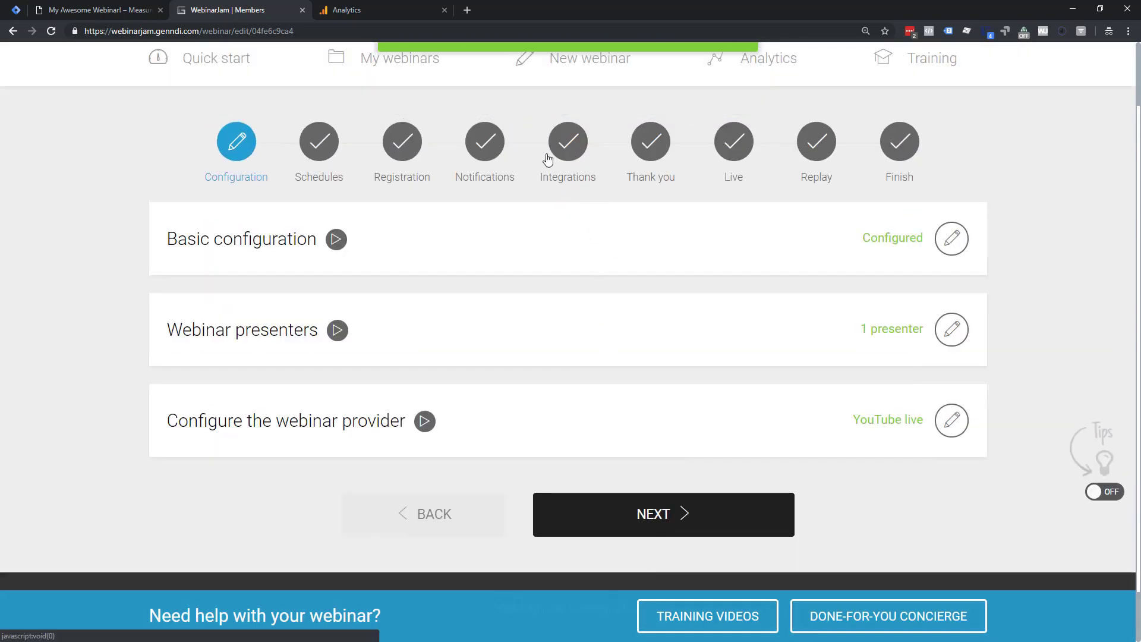
click(575, 146)
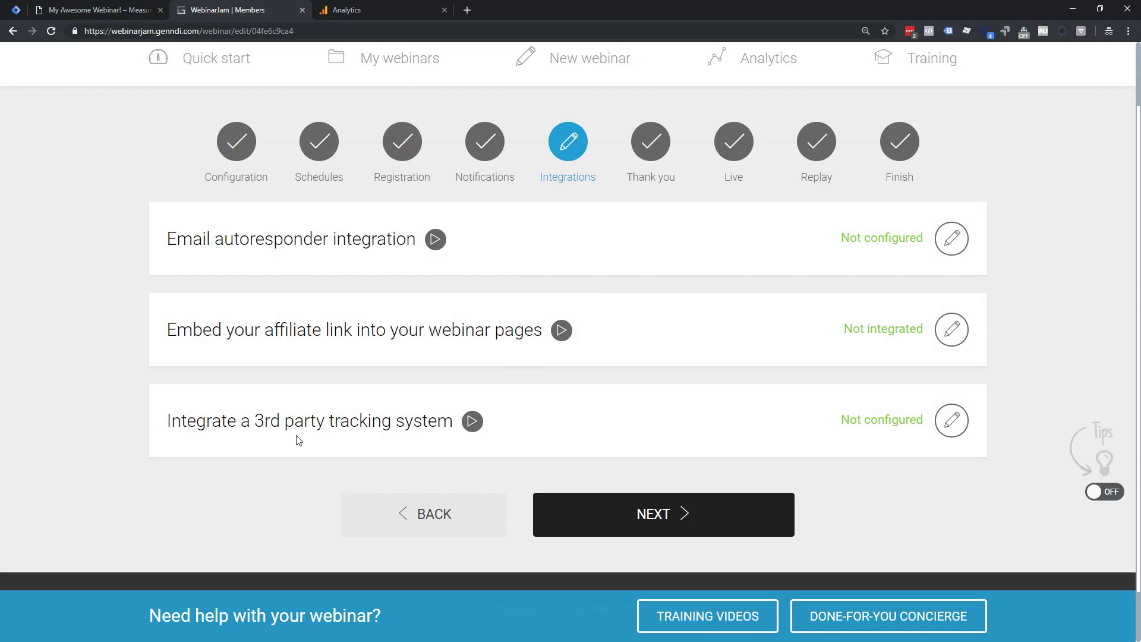
click(952, 421)
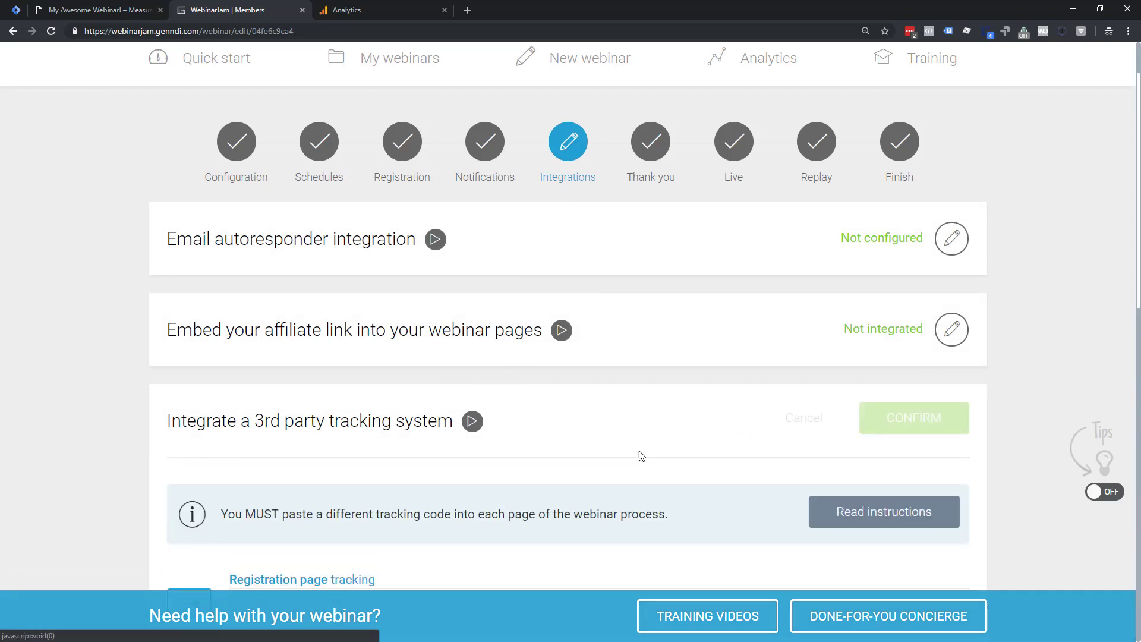
scroll(637, 422, down, 7)
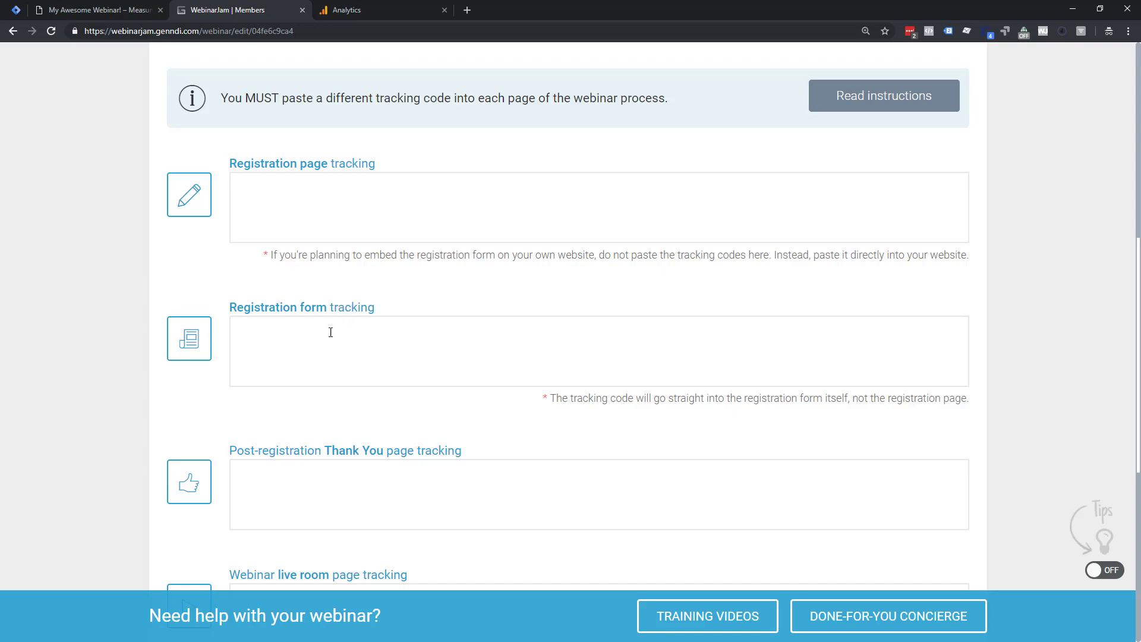
click(312, 201)
key(ctrl+v)
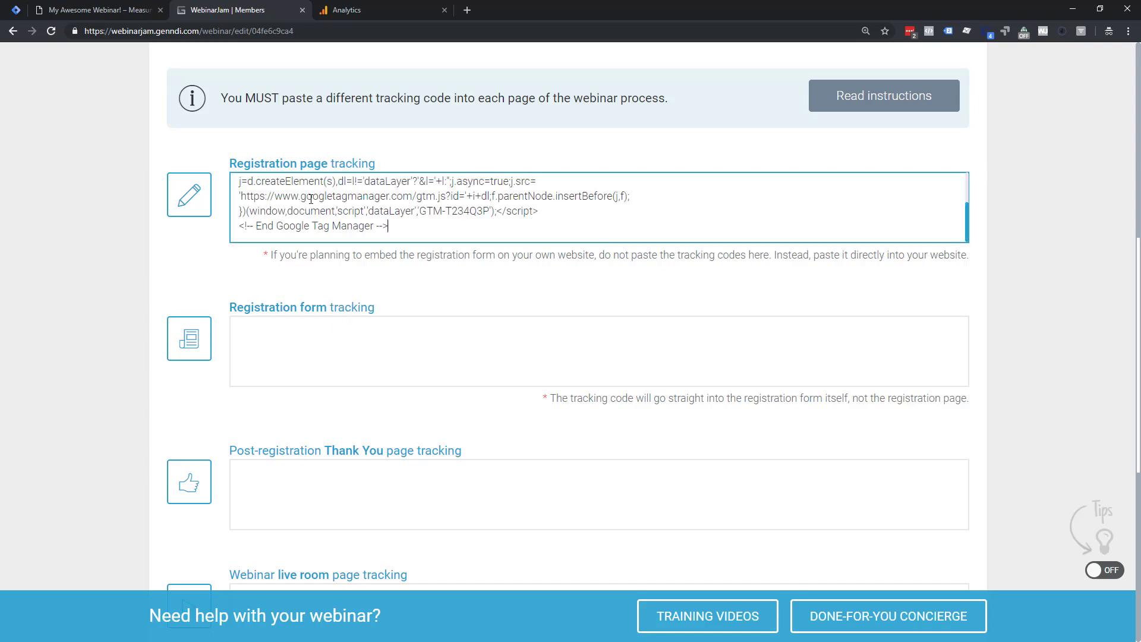
- Copy Tag Manager's body noscript snippet and add it after the head snippet in WebinarJam's Registration page tracking
click(89, 10)
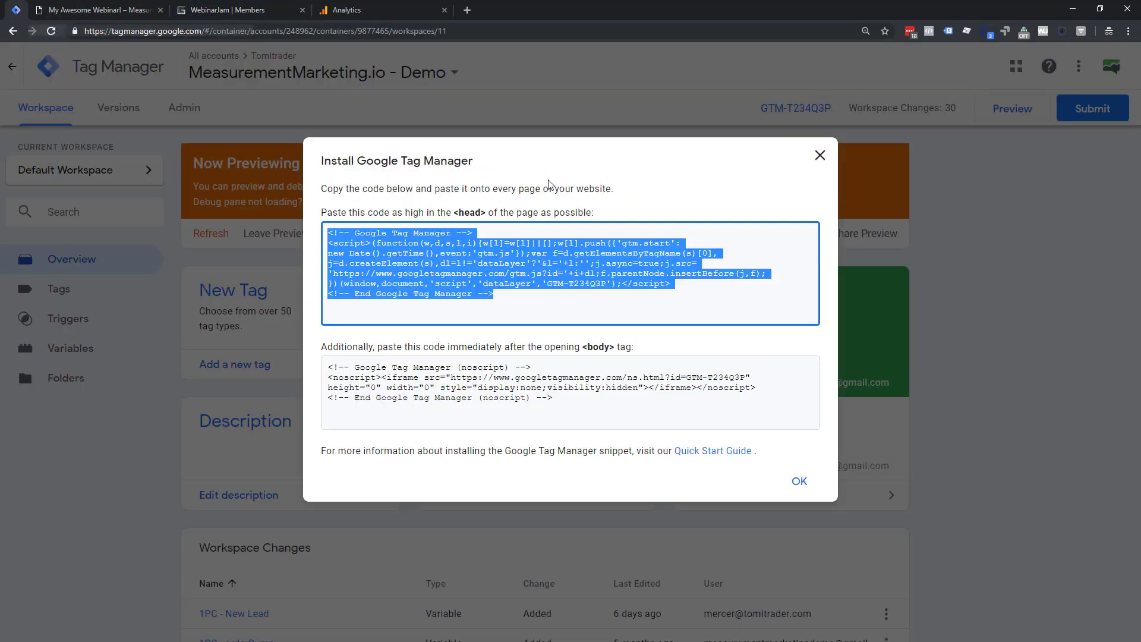
click(559, 402)
key(ctrl+c)
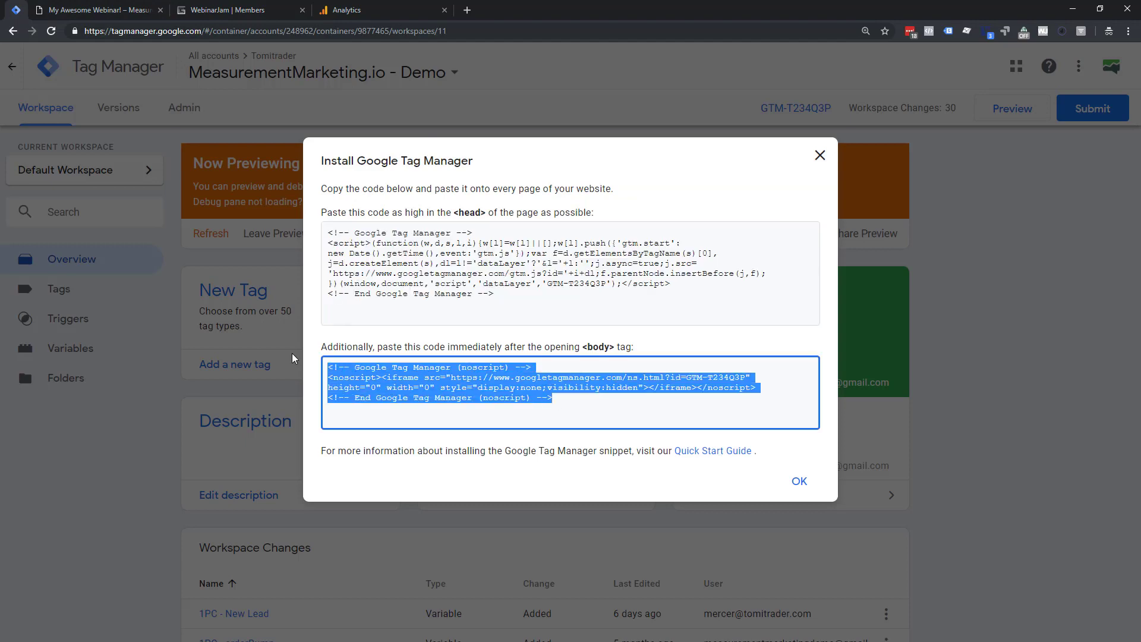
click(242, 17)
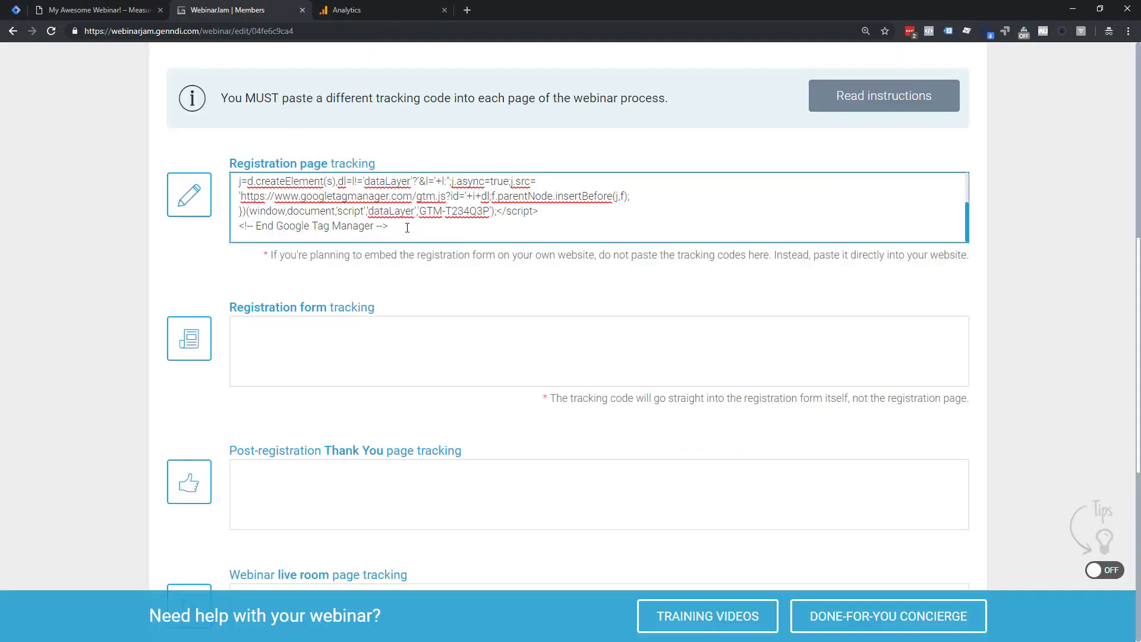
key(ctrl+v)
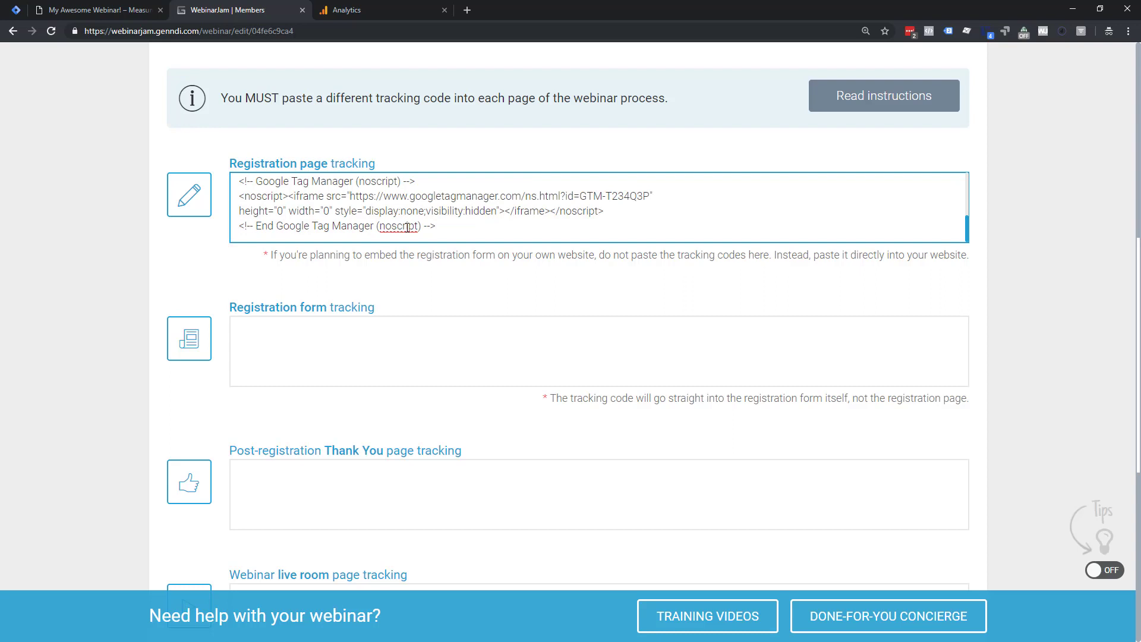
- Copy the combined code from Registration page tracking into Registration form tracking and Post-registration Thank You page tracking
key(ctrl+a)
key(ctrl+c)
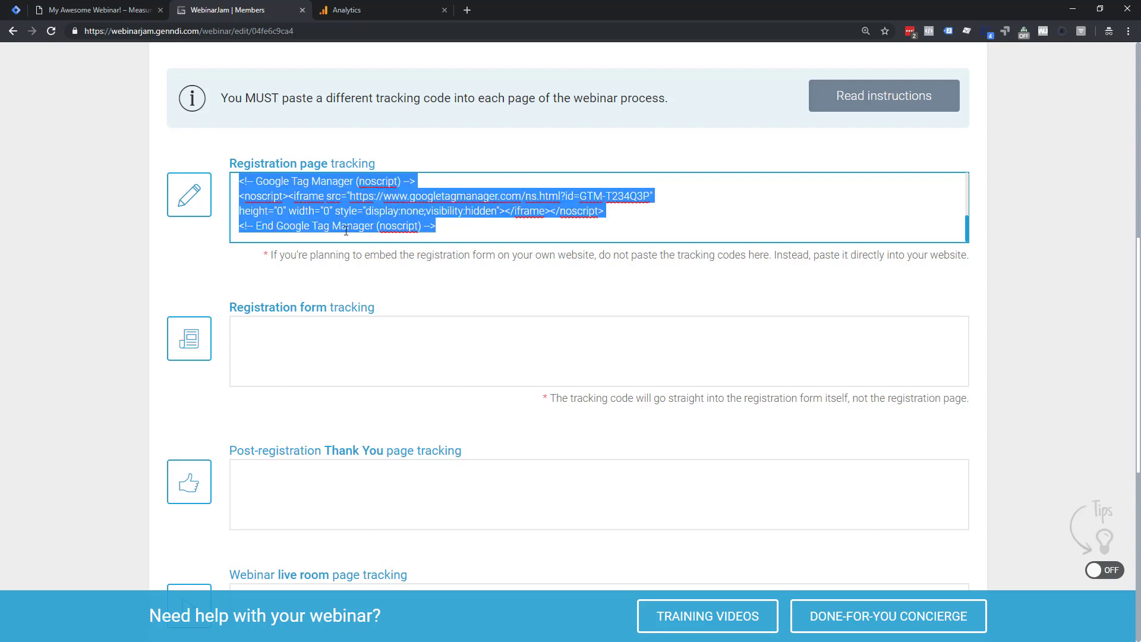
click(314, 333)
key(ctrl+v)
scroll(333, 404, down, 2)
click(313, 382)
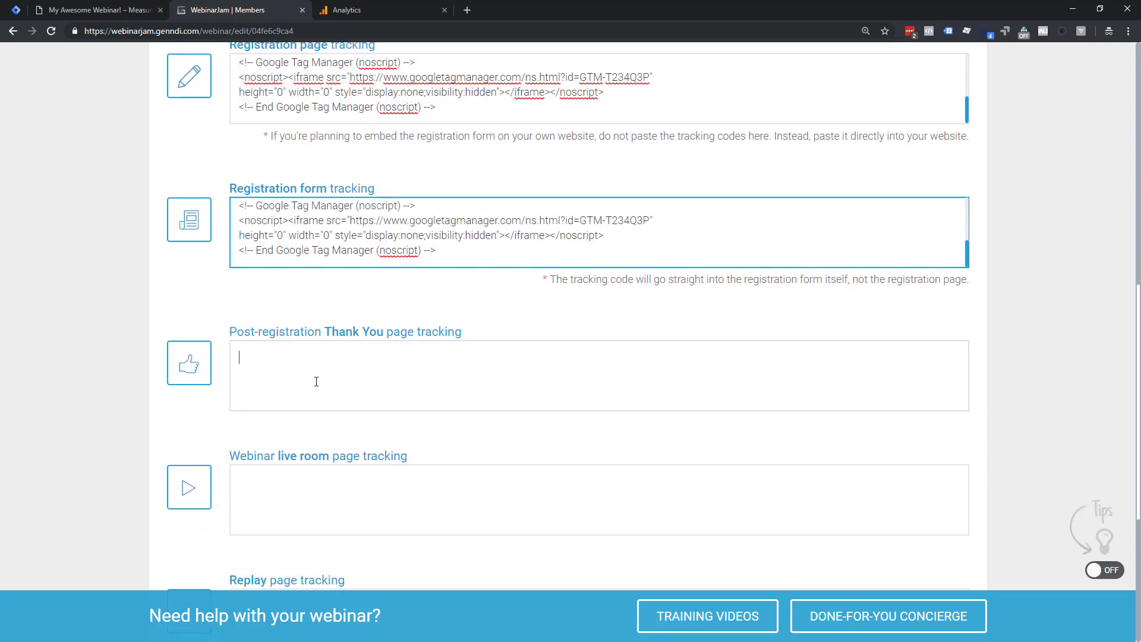
key(ctrl+v)
- Paste the combined Tag Manager code into Webinar live room page tracking and Replay page tracking
scroll(313, 383, down, 1)
click(331, 445)
key(ctrl+v)
scroll(337, 441, down, 2)
click(321, 441)
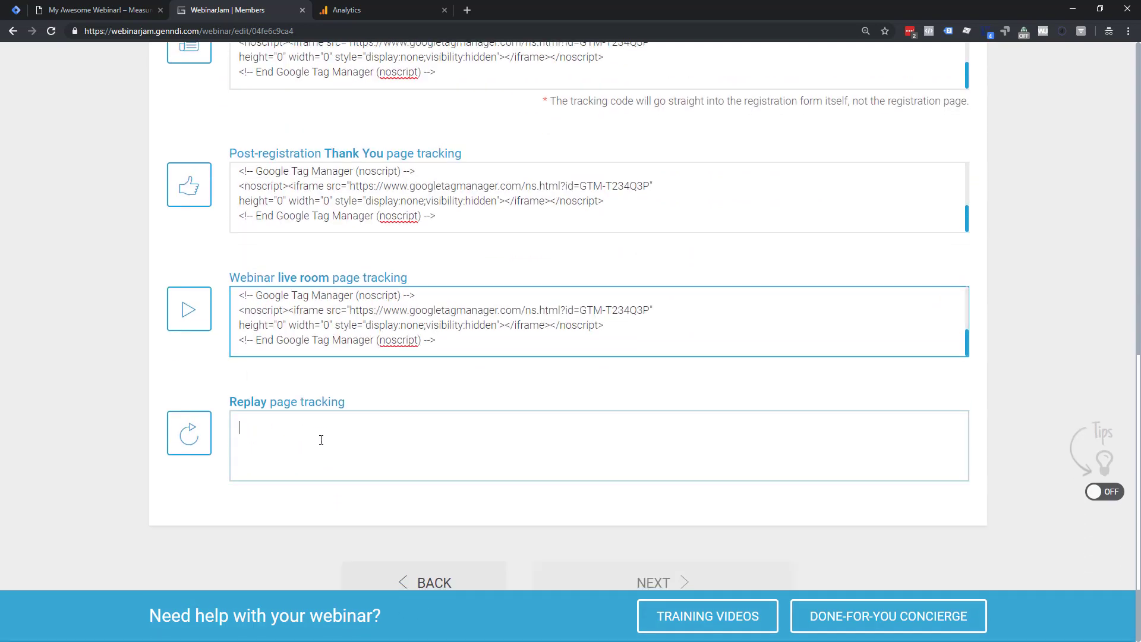
key(ctrl+v)
- Review the pasted code in all the tracking fields, from Registration page through Replay page
scroll(450, 396, up, 7)
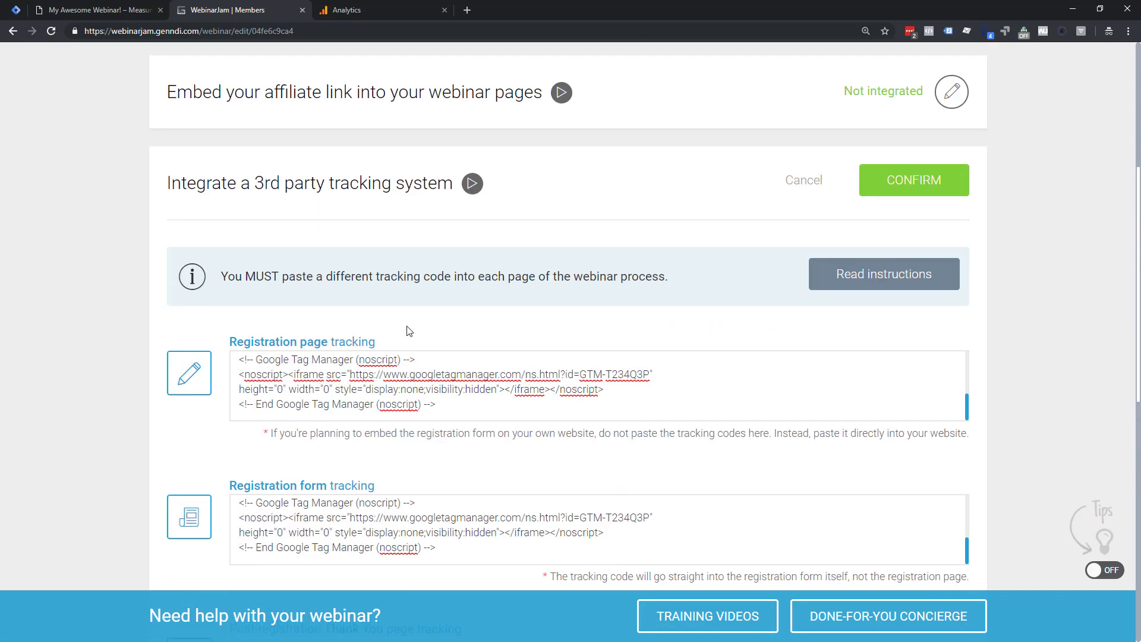
scroll(407, 315, down, 2)
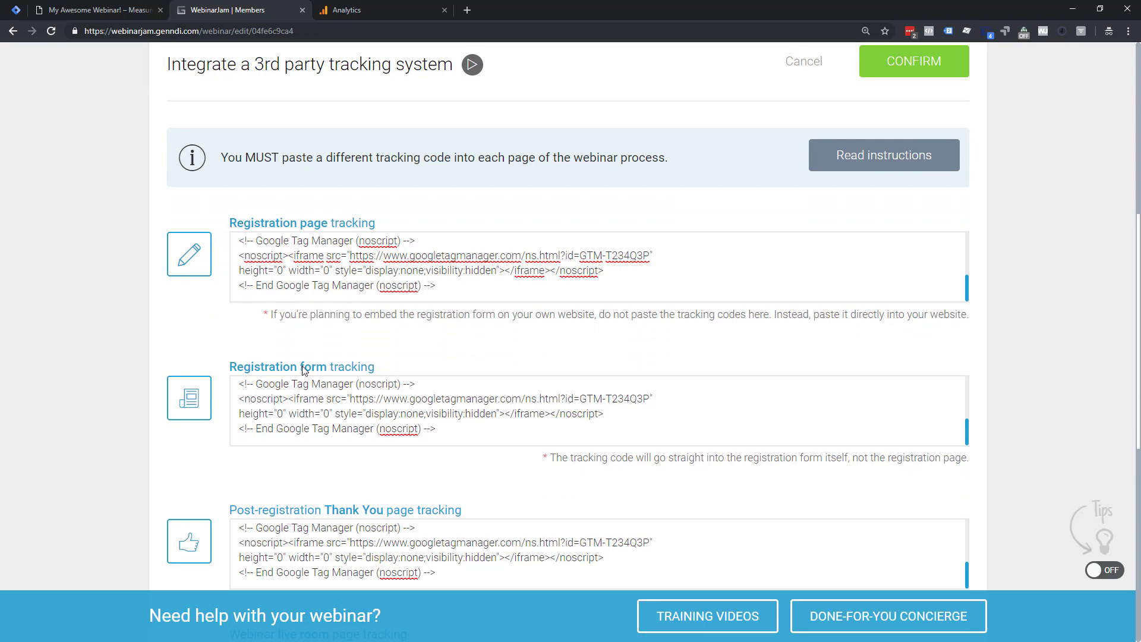
scroll(342, 372, down, 2)
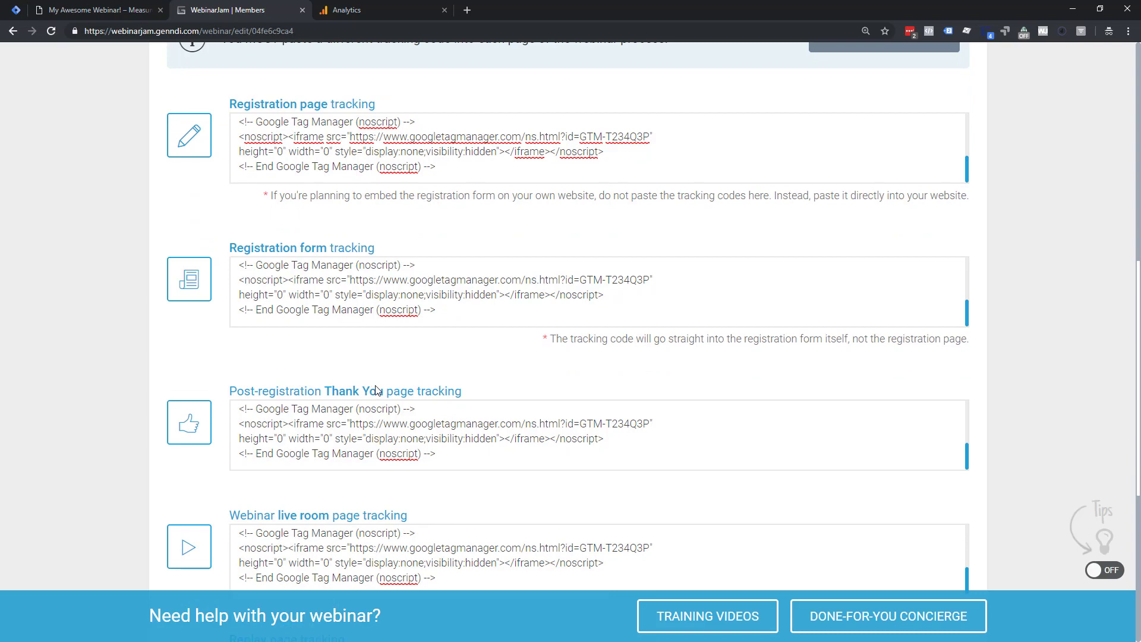
scroll(321, 398, down, 2)
scroll(297, 401, down, 3)
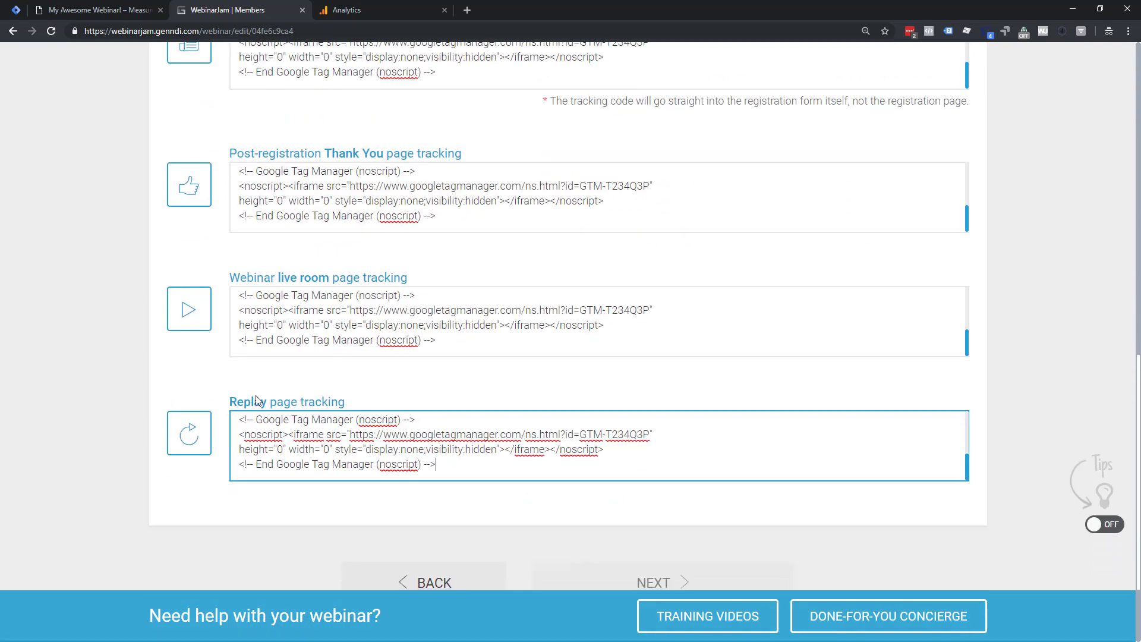
scroll(397, 464, up, 3)
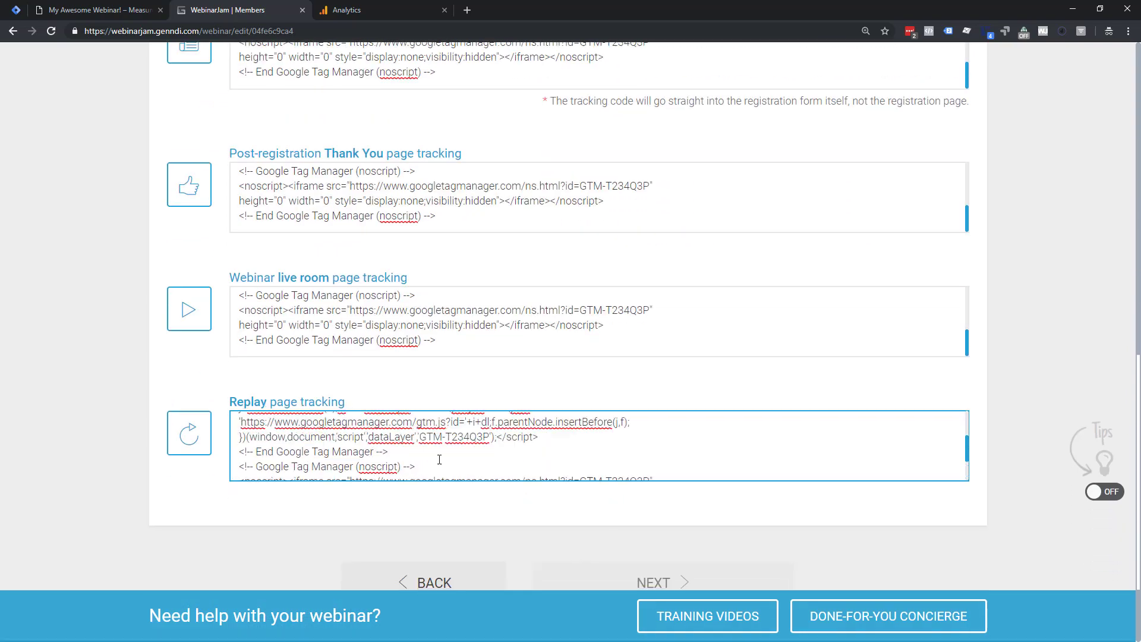
scroll(574, 326, up, 5)
scroll(577, 299, down, 10)
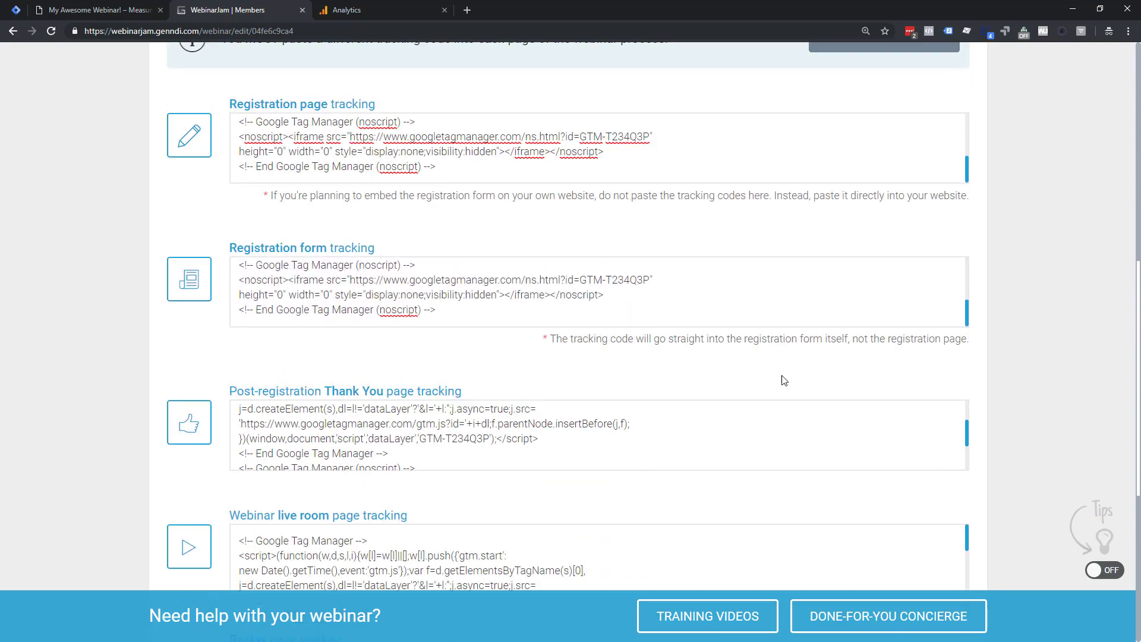
scroll(747, 339, up, 12)
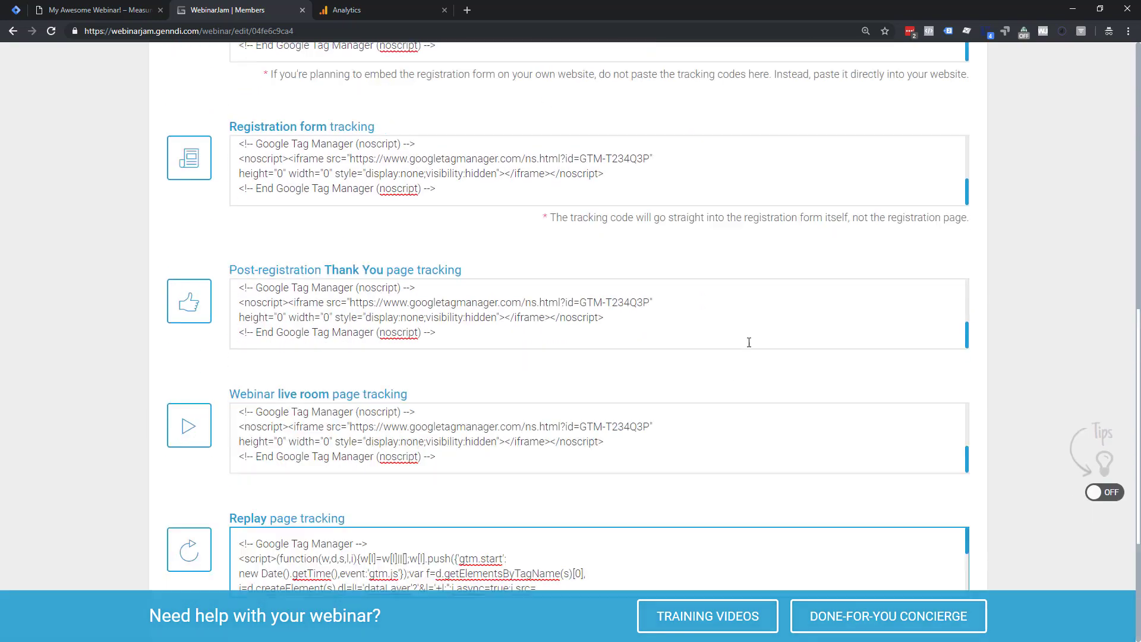
- Confirm the 3rd party tracking settings and advance through the remaining webinar setup stages to Finish
click(868, 241)
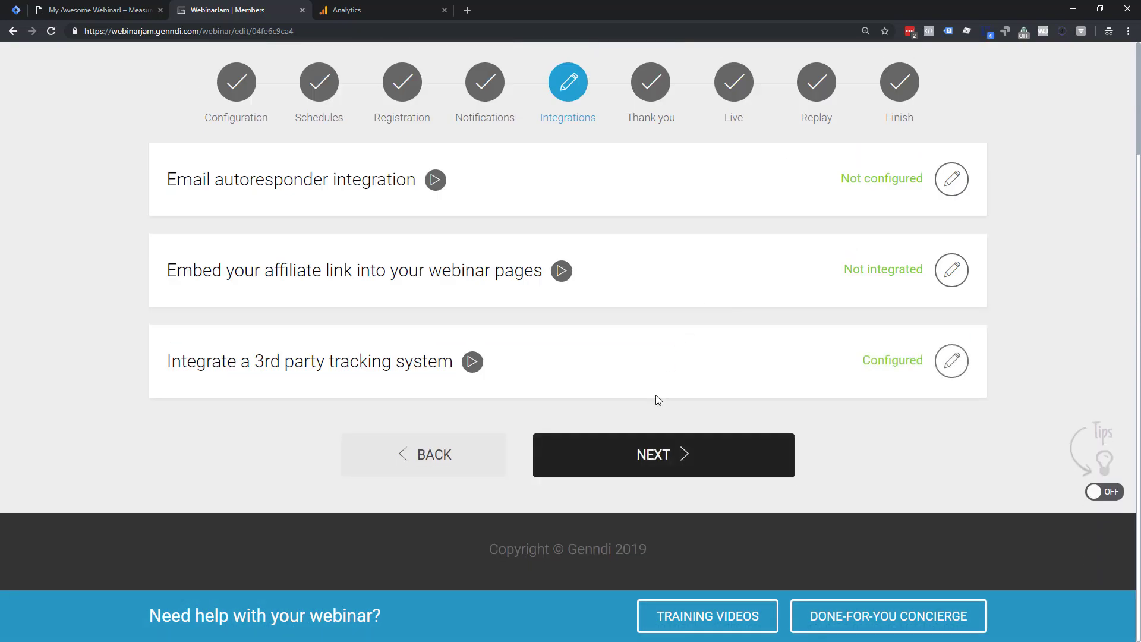
click(648, 456)
click(668, 475)
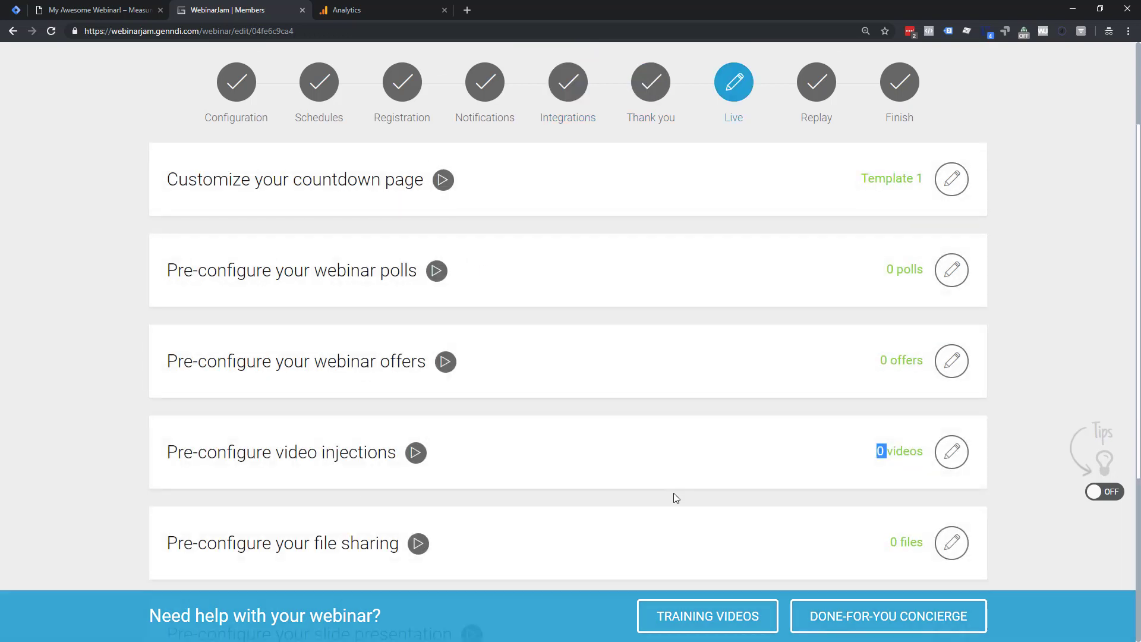
scroll(678, 495, down, 5)
click(682, 471)
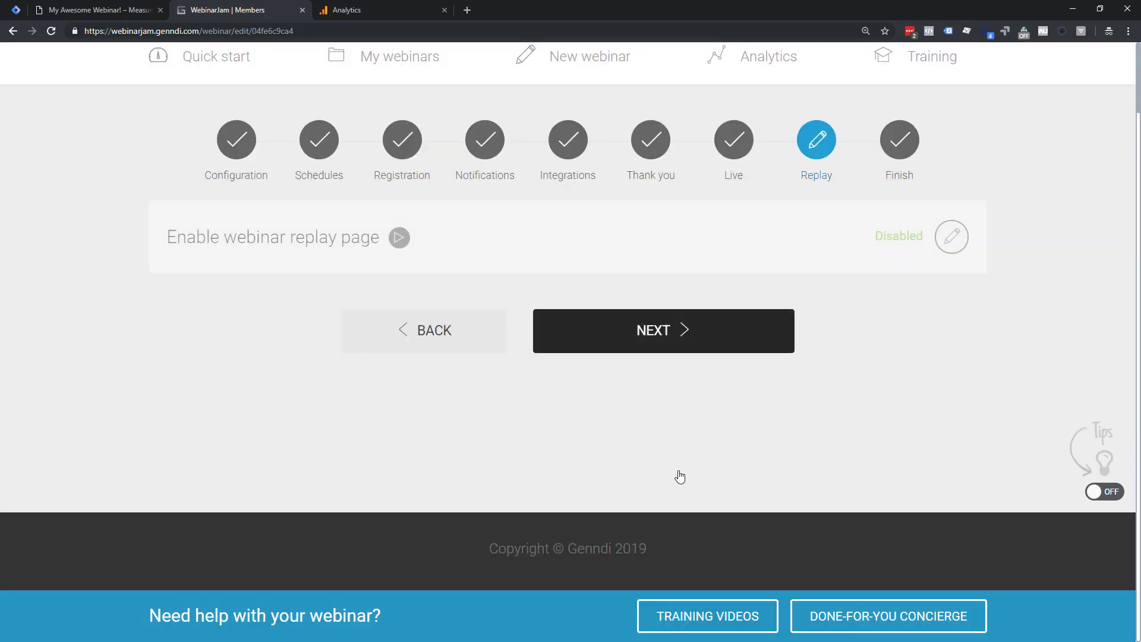
click(662, 338)
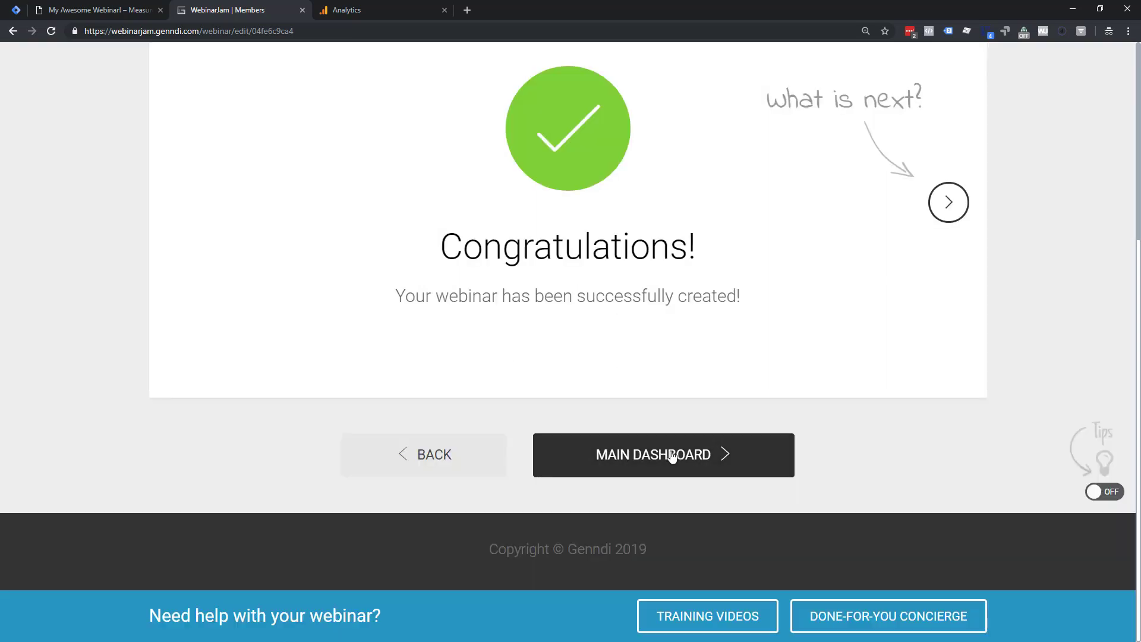
- Return to WebinarJam's main dashboard and reload the My Awesome Webinar page on the demo site
click(658, 461)
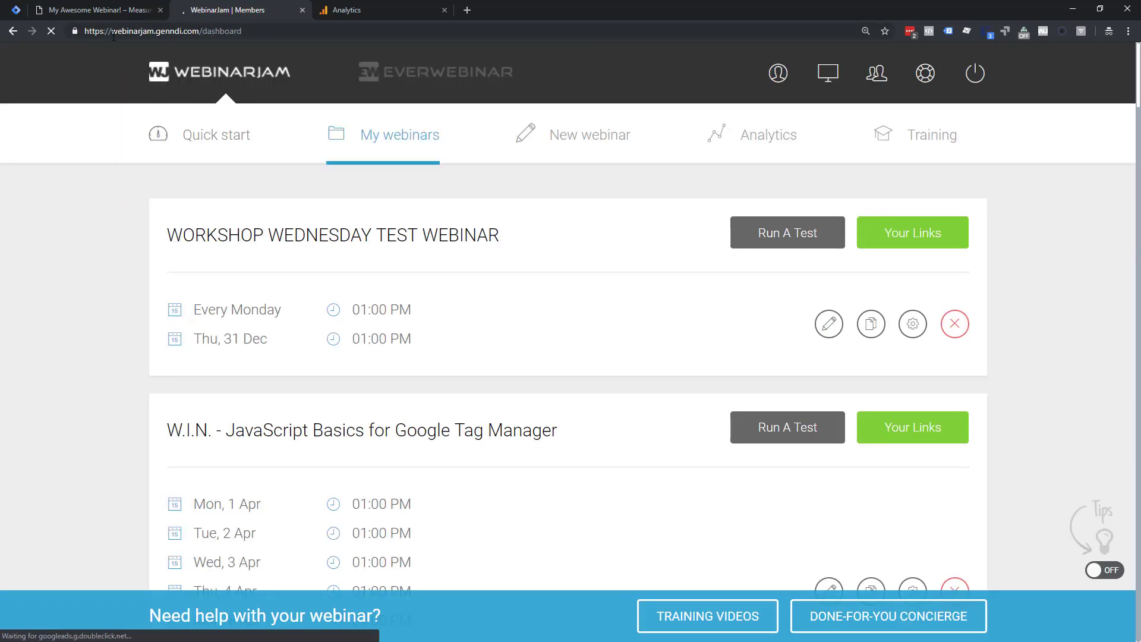
click(100, 10)
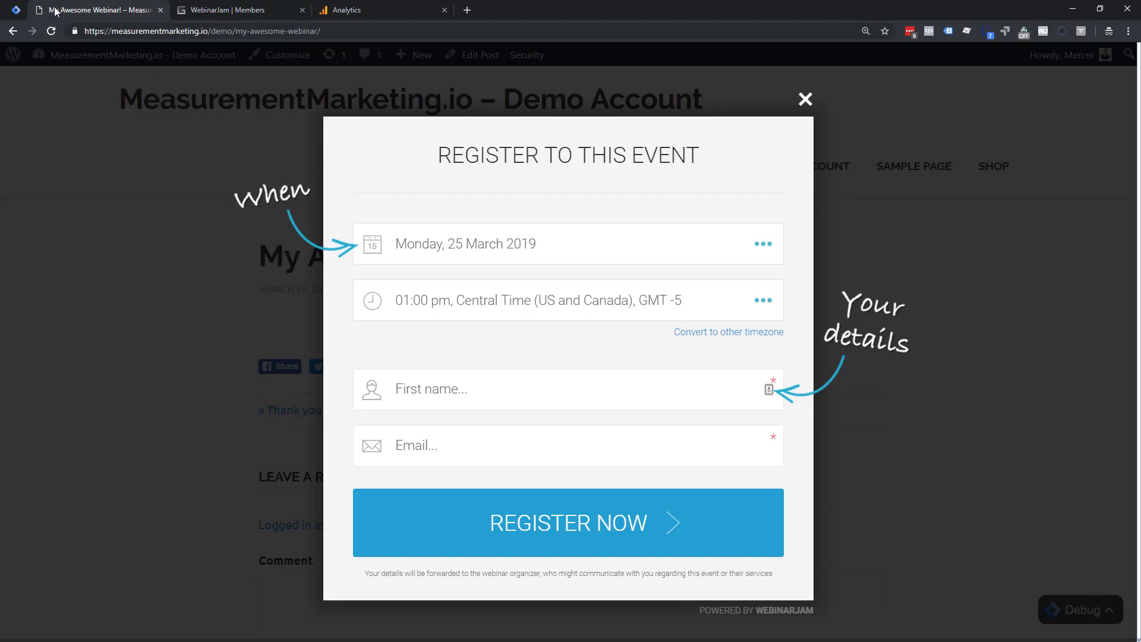
key(F5)
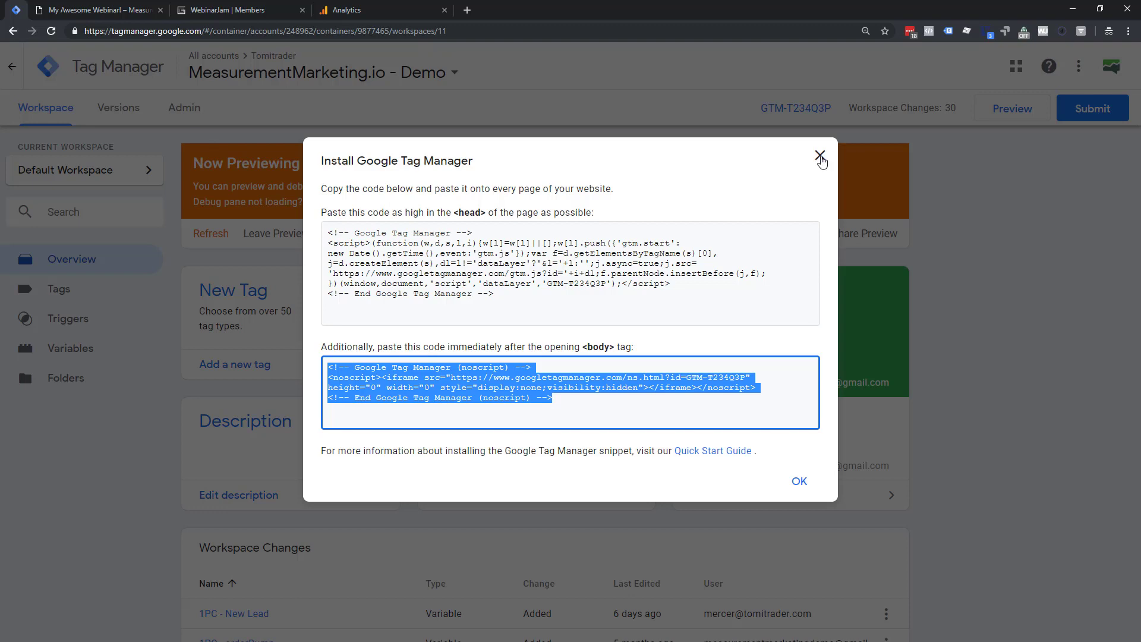
- Close the Tag Manager installation code, refresh the Default Workspace preview and return to the My Awesome Webinar page
click(820, 156)
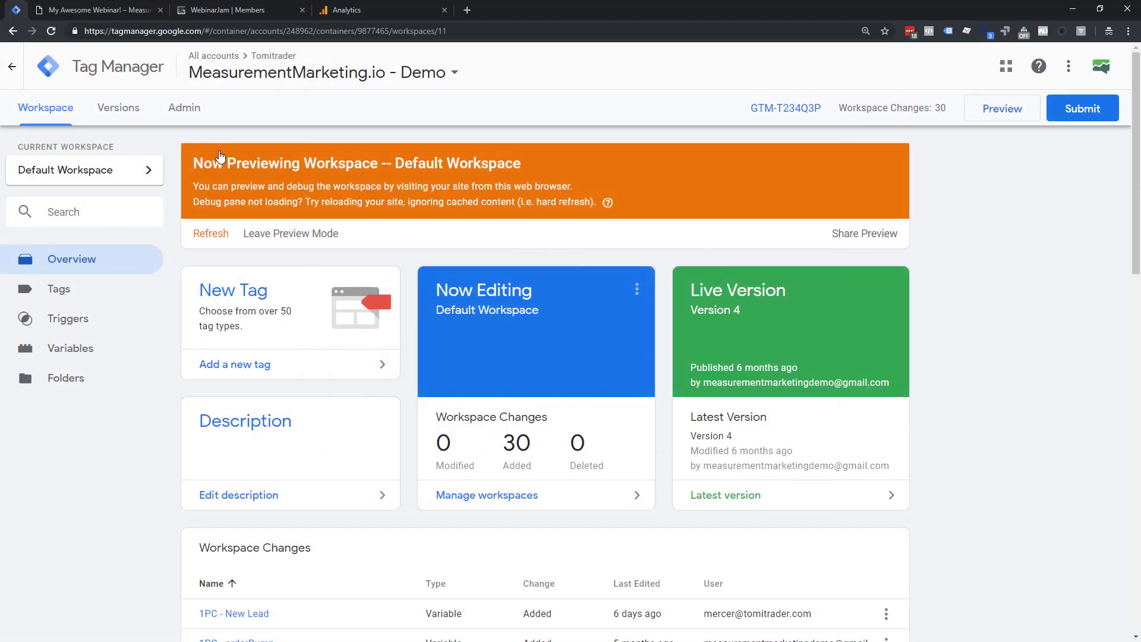
click(211, 233)
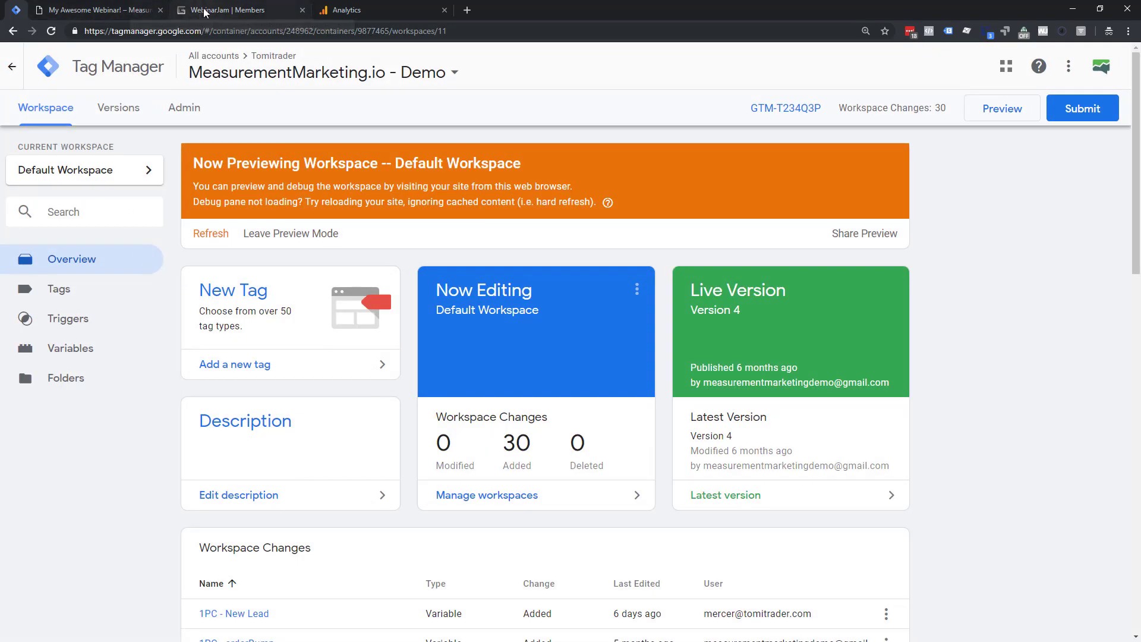
click(131, 10)
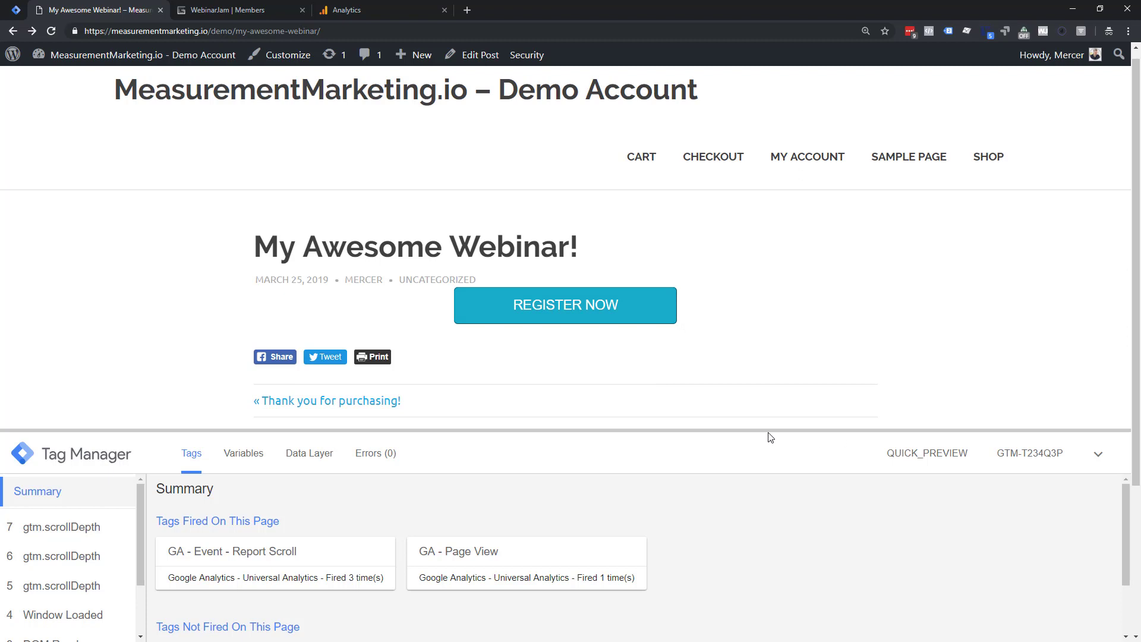
- Examine the webinar page's Page View variables in the Tag Manager debugger, down to Page Hostname, Page URL and Referrer
drag(766, 431, 765, 392)
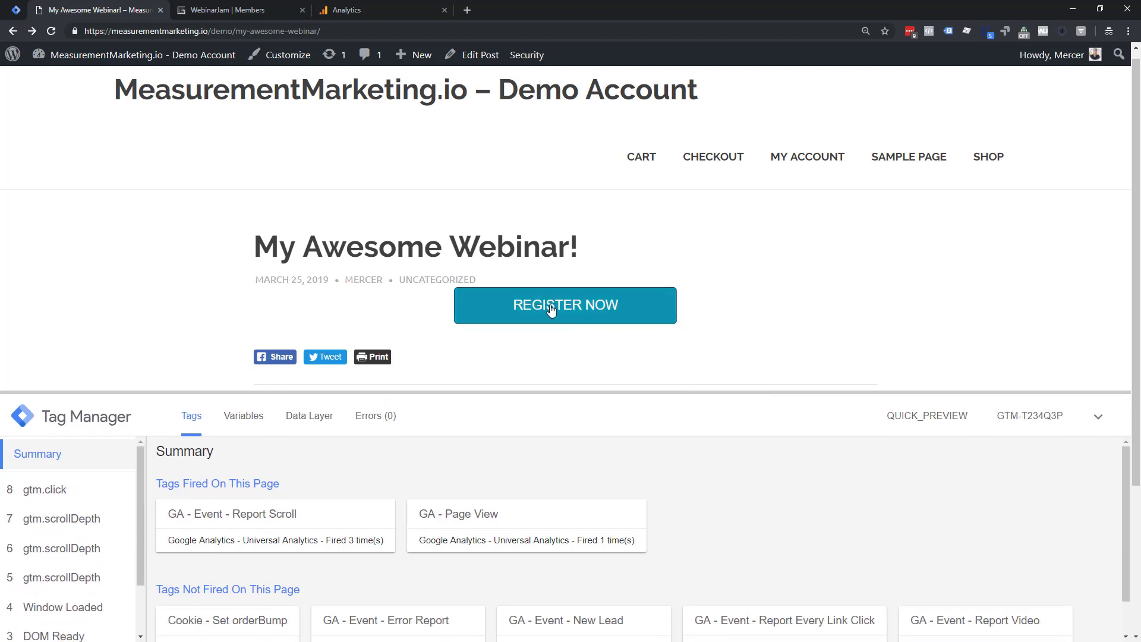
scroll(59, 591, down, 2)
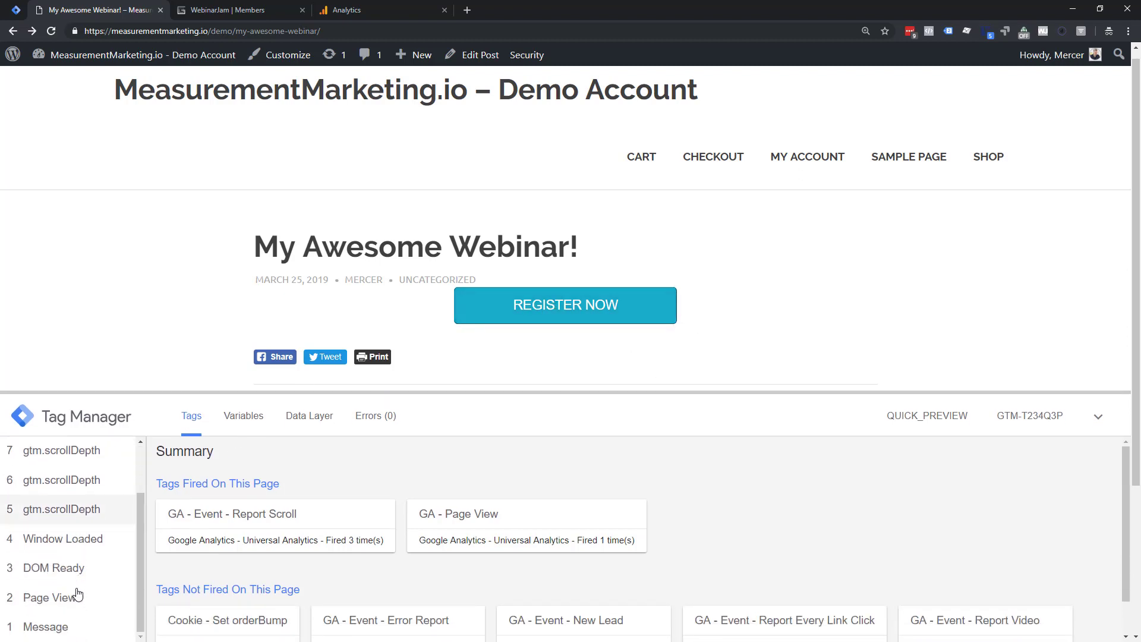
click(60, 600)
click(230, 421)
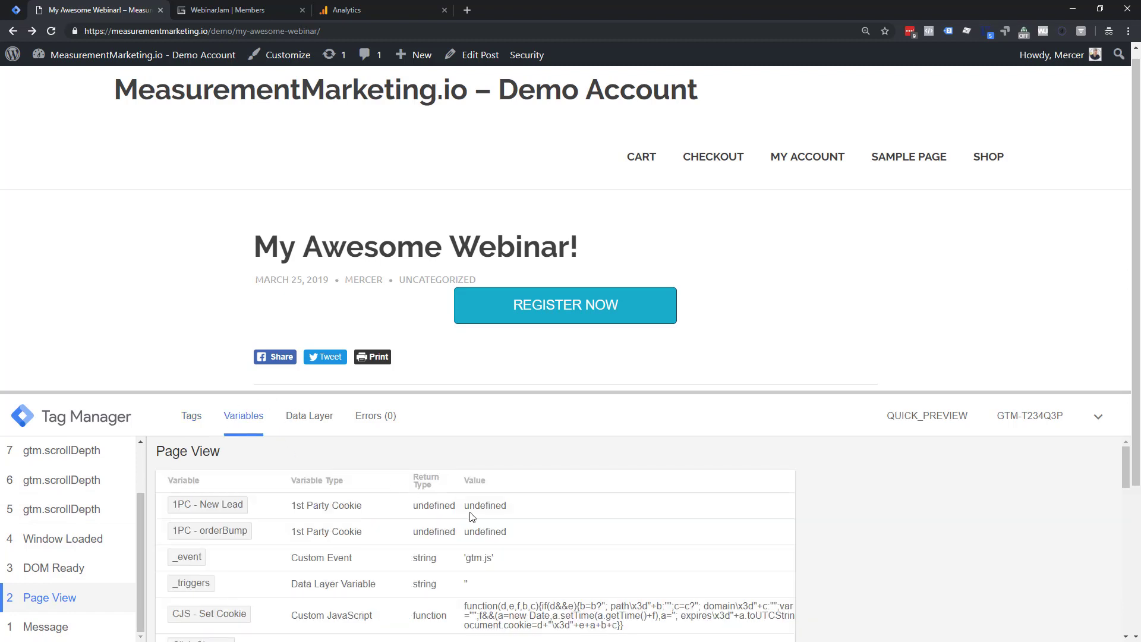
scroll(498, 528, down, 3)
scroll(498, 529, down, 1)
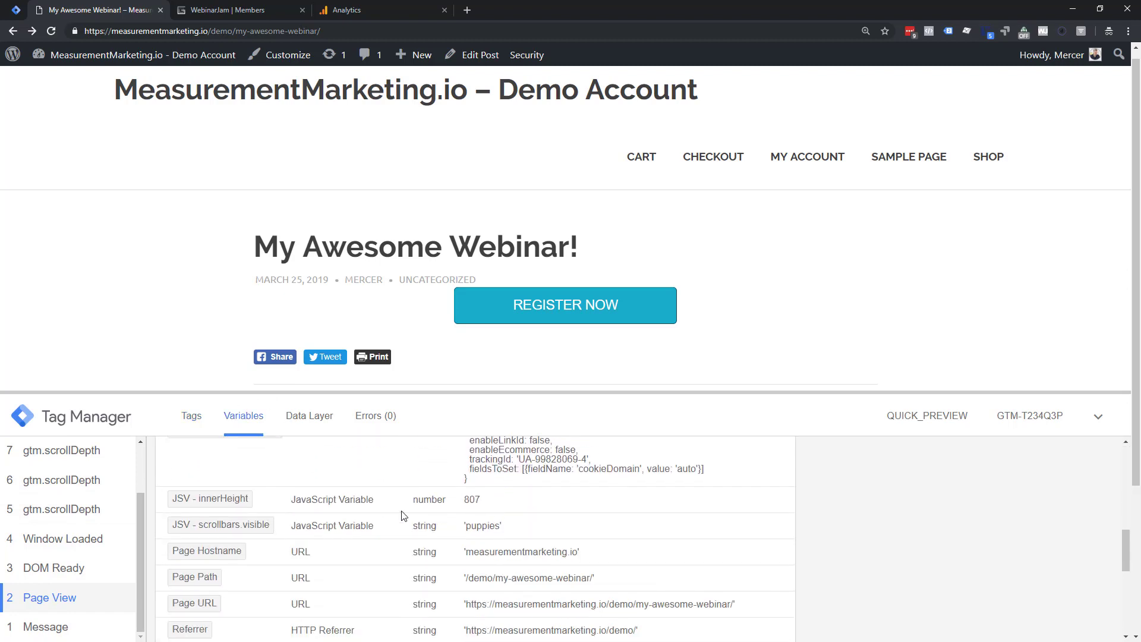
scroll(309, 524, down, 2)
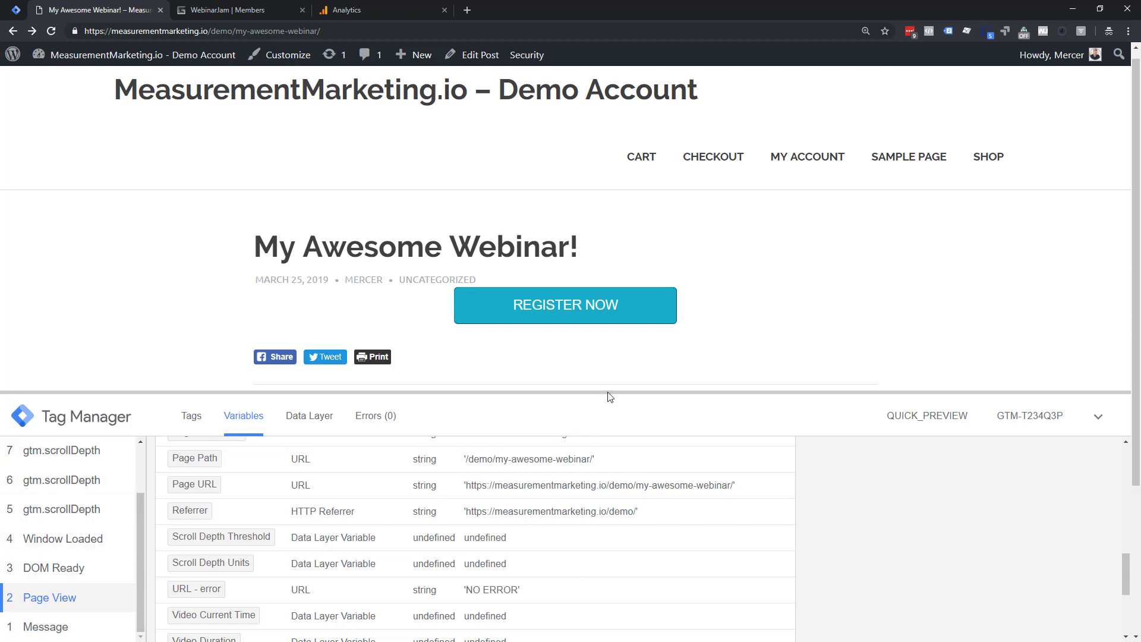
- Open the webinar registration form and uncover the embedded form's own Tag Manager debugger at a larger height
click(558, 310)
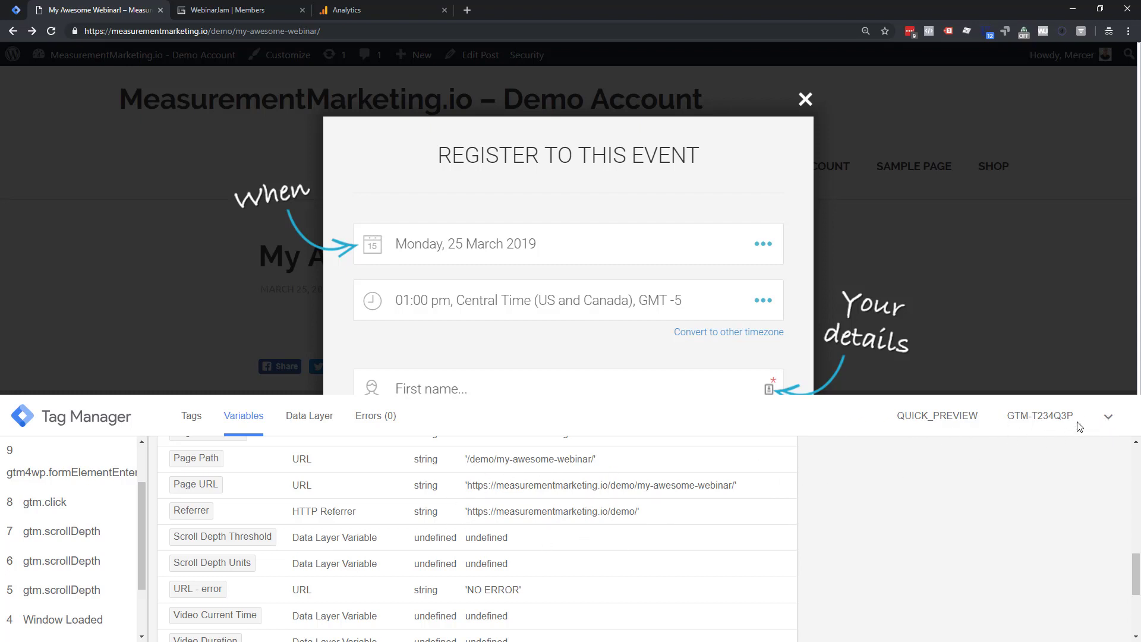
click(1108, 420)
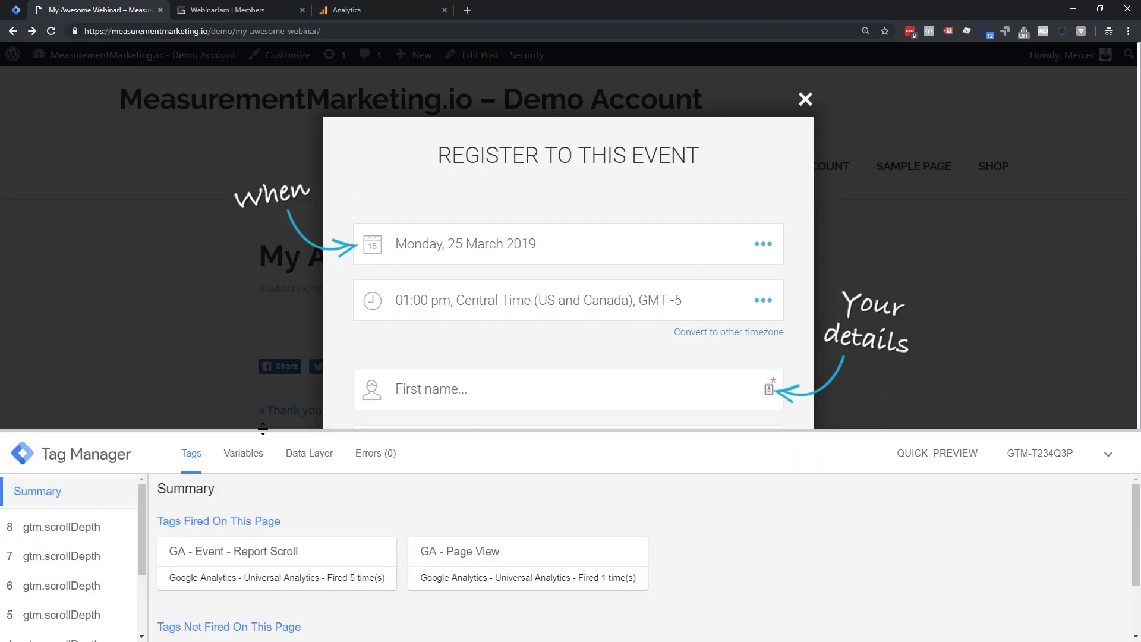
drag(263, 428, 263, 333)
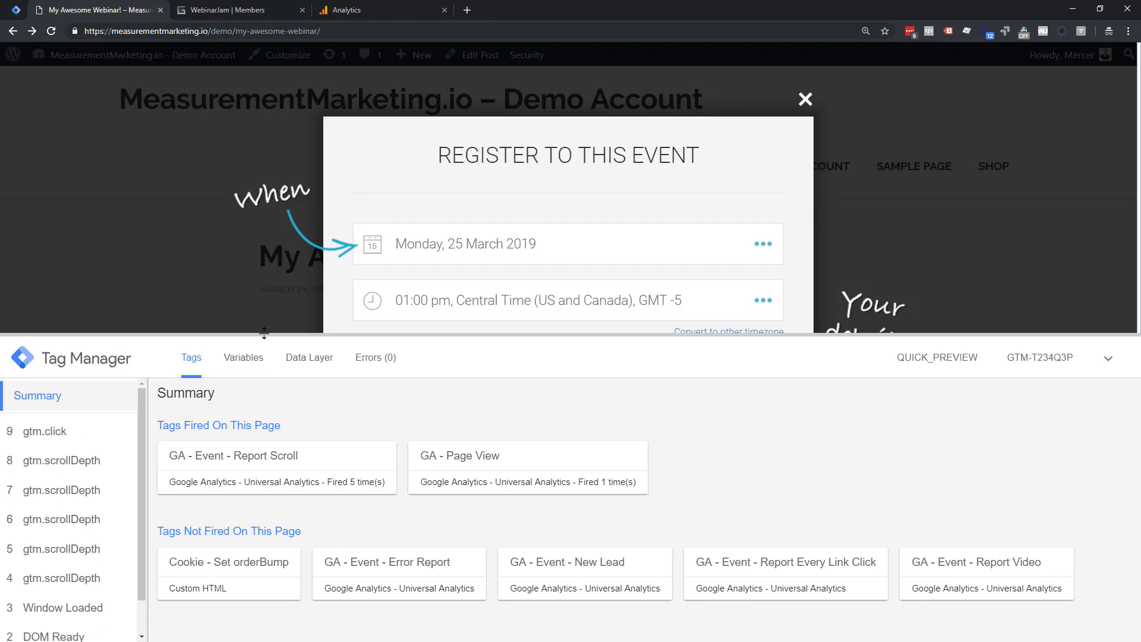
- Examine the embedded registration form's Page View variables, especially Page Hostname, Page Path, Page URL and Referrer
scroll(76, 463, down, 2)
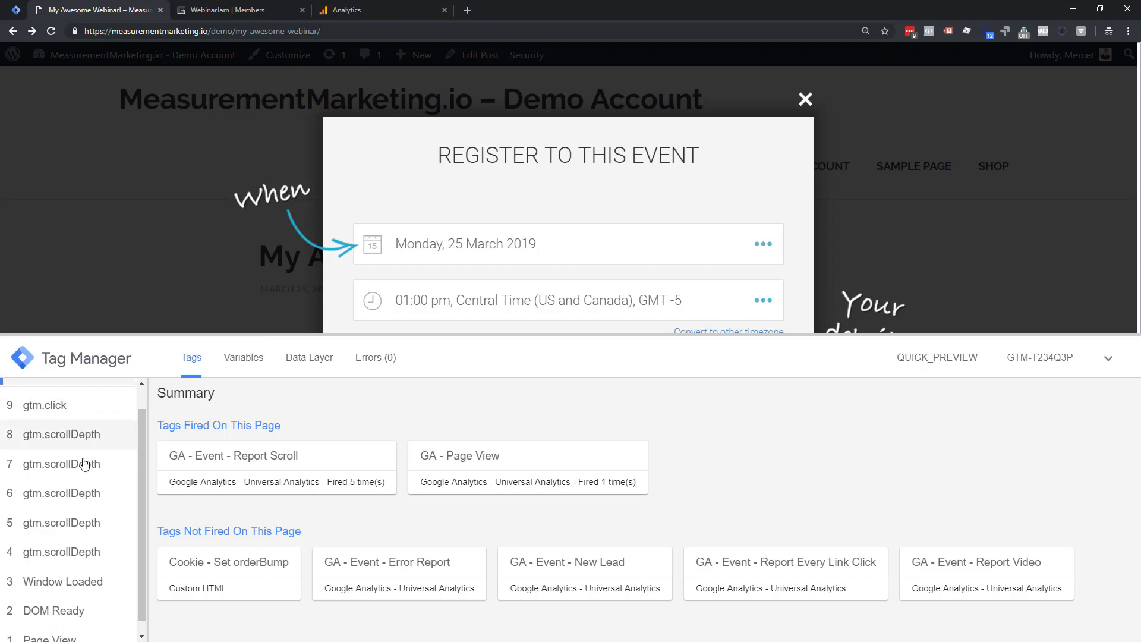
click(74, 628)
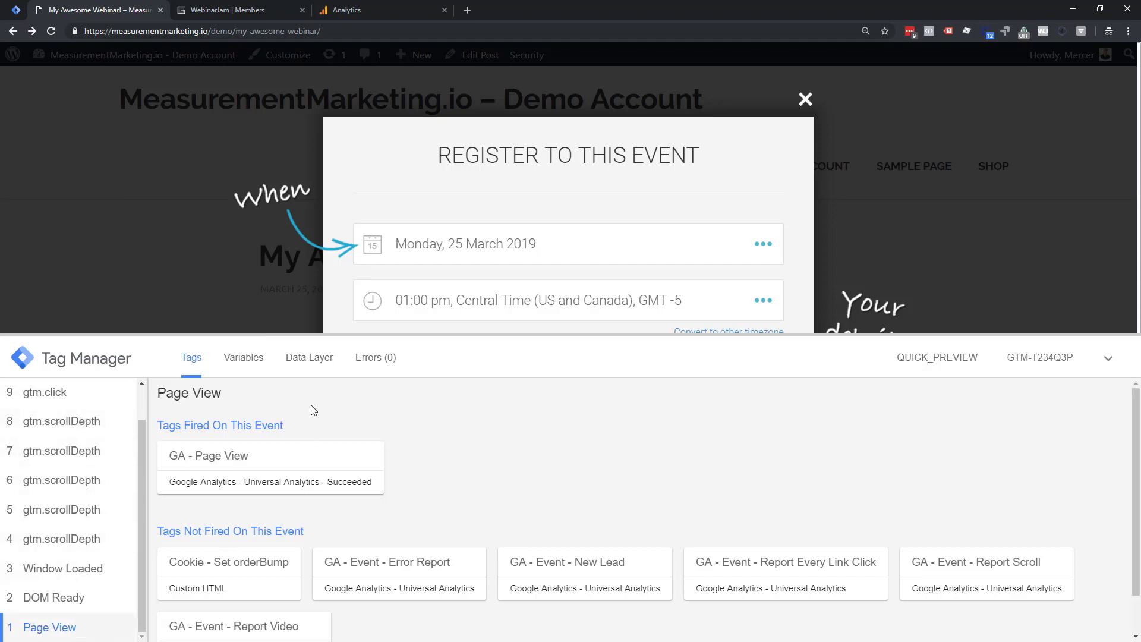
click(241, 369)
scroll(309, 477, down, 8)
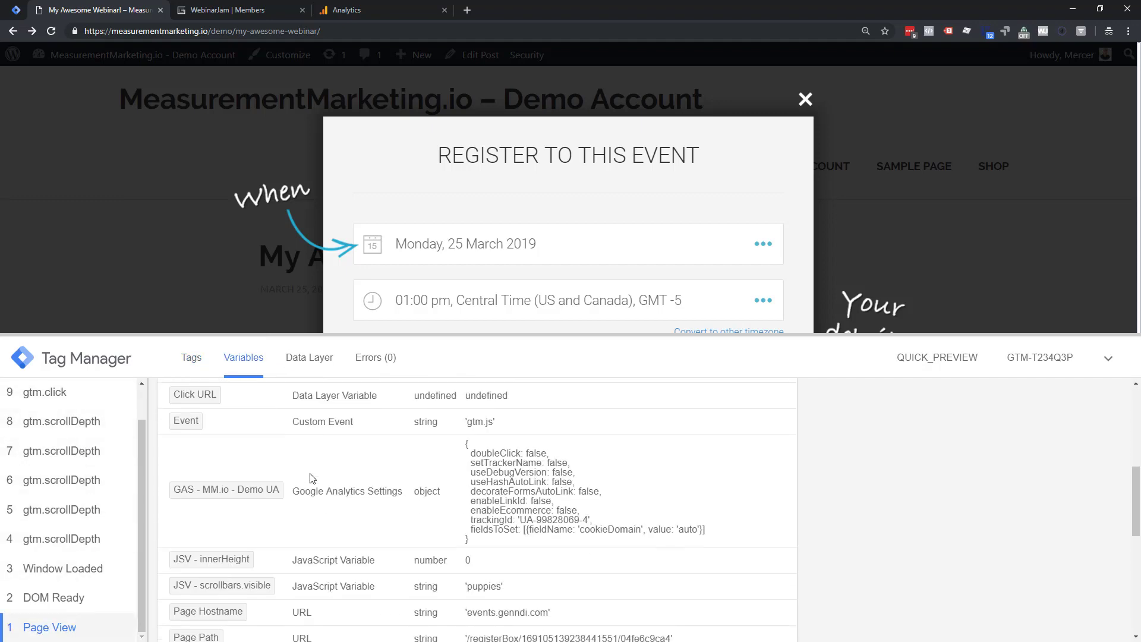
scroll(309, 477, down, 2)
scroll(306, 474, up, 1)
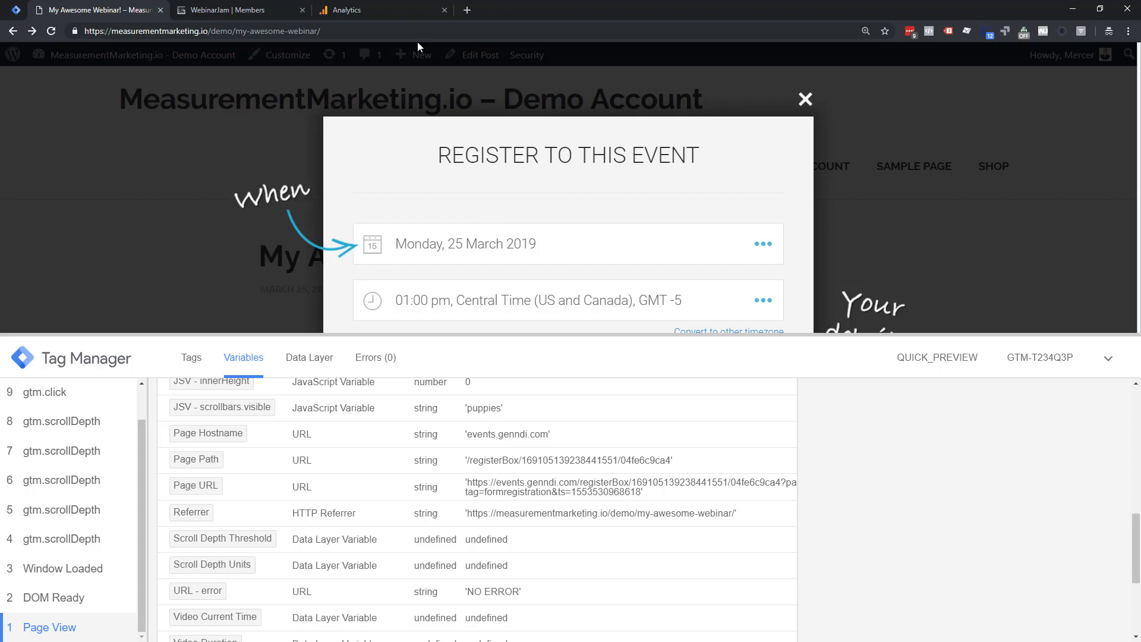
- Check the active pages in the Google Analytics Real-Time Content report and go back to the webinar page
click(369, 10)
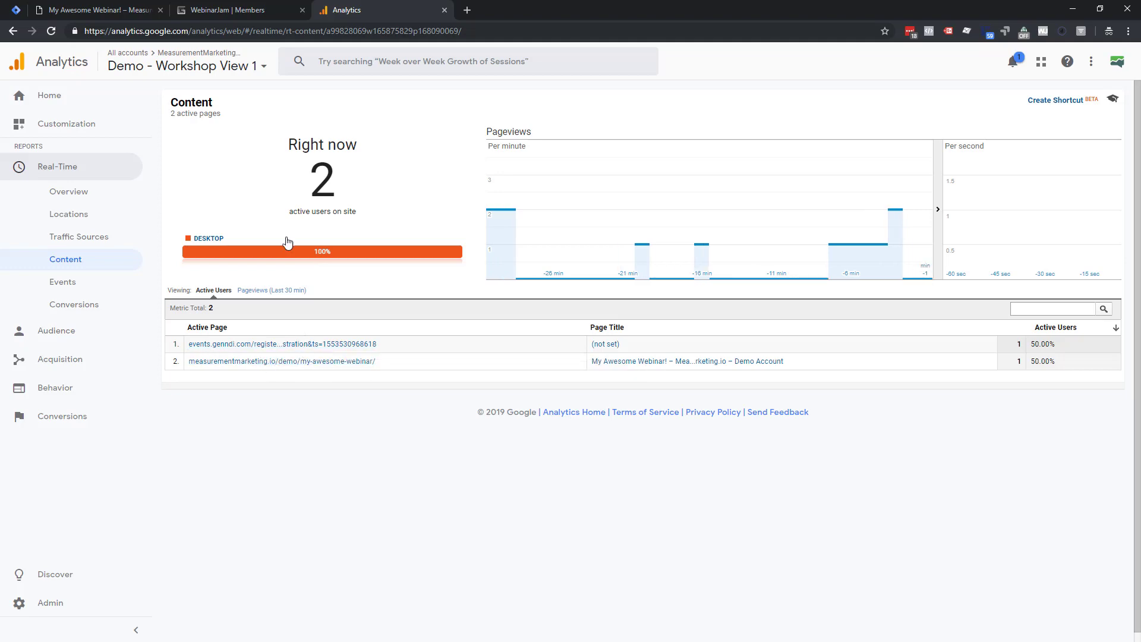
click(226, 10)
click(84, 10)
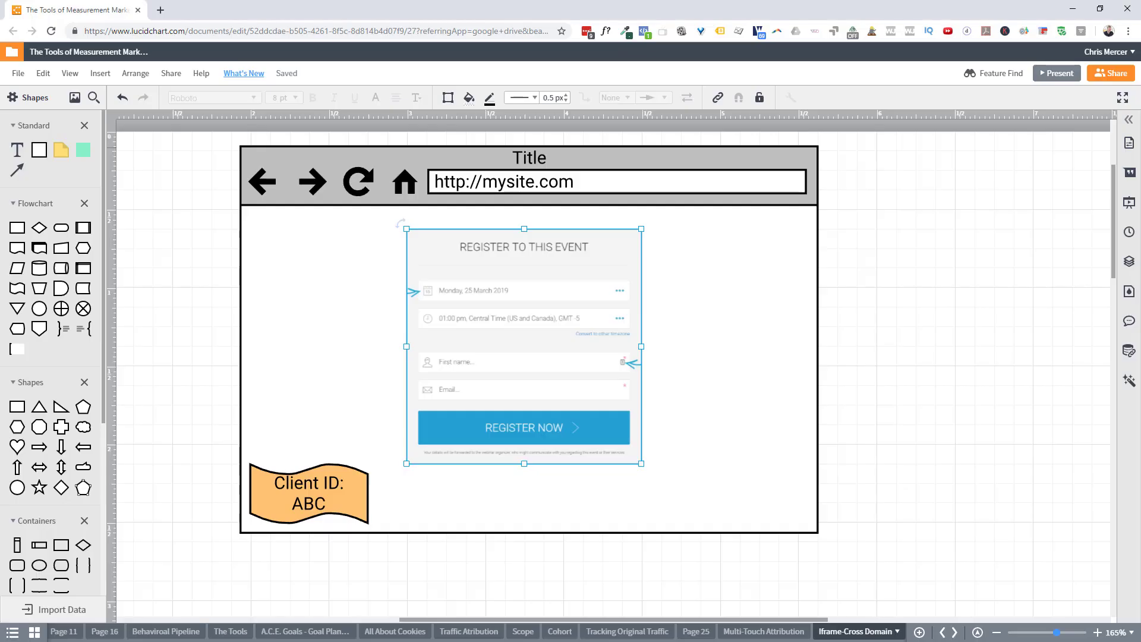
- In Lucidchart, reposition the registration form image in the browser mockup and place a copy of the Client ID: ABC shape on it
drag(562, 416, 583, 395)
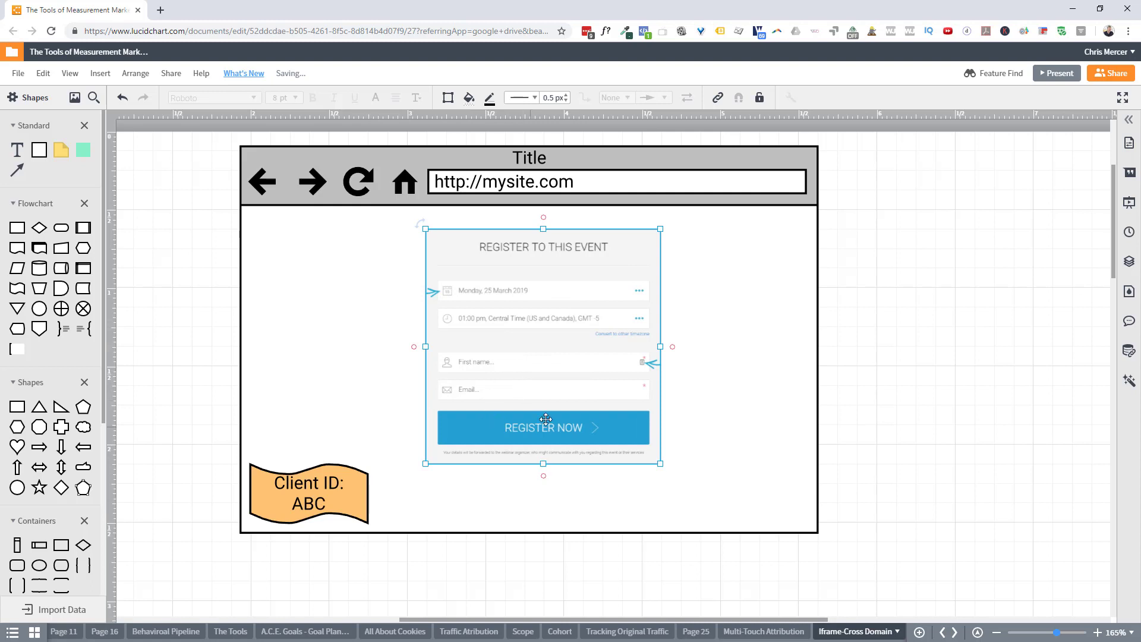
click(328, 479)
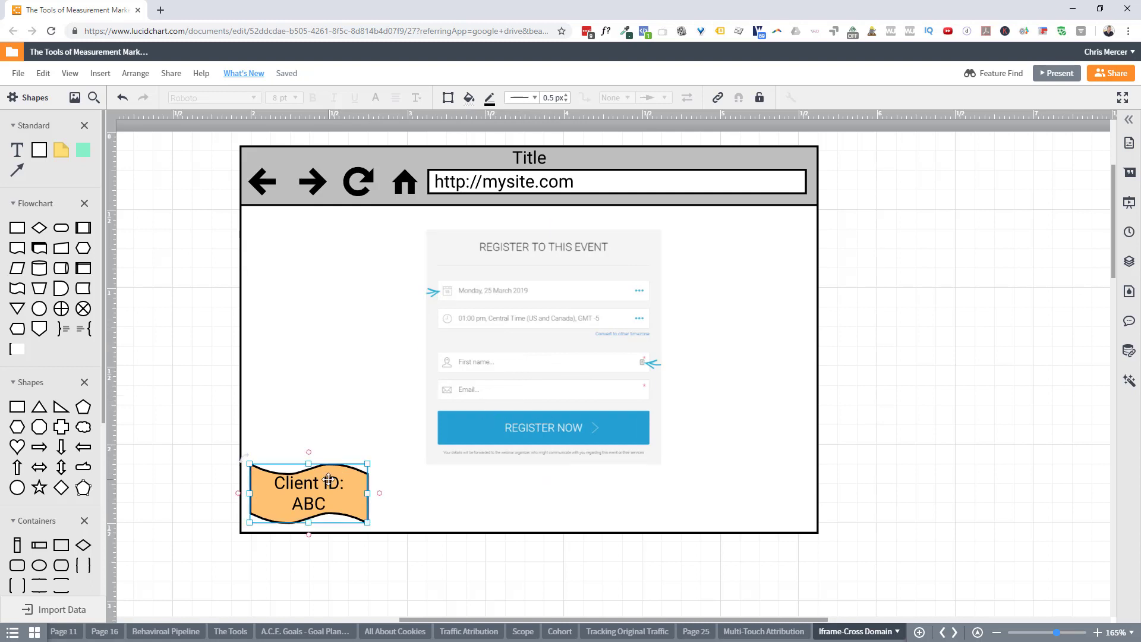
drag(344, 495, 601, 403)
- Change the client ID in the copied shape on the registration form to XYZ
double_click(568, 409)
click(566, 409)
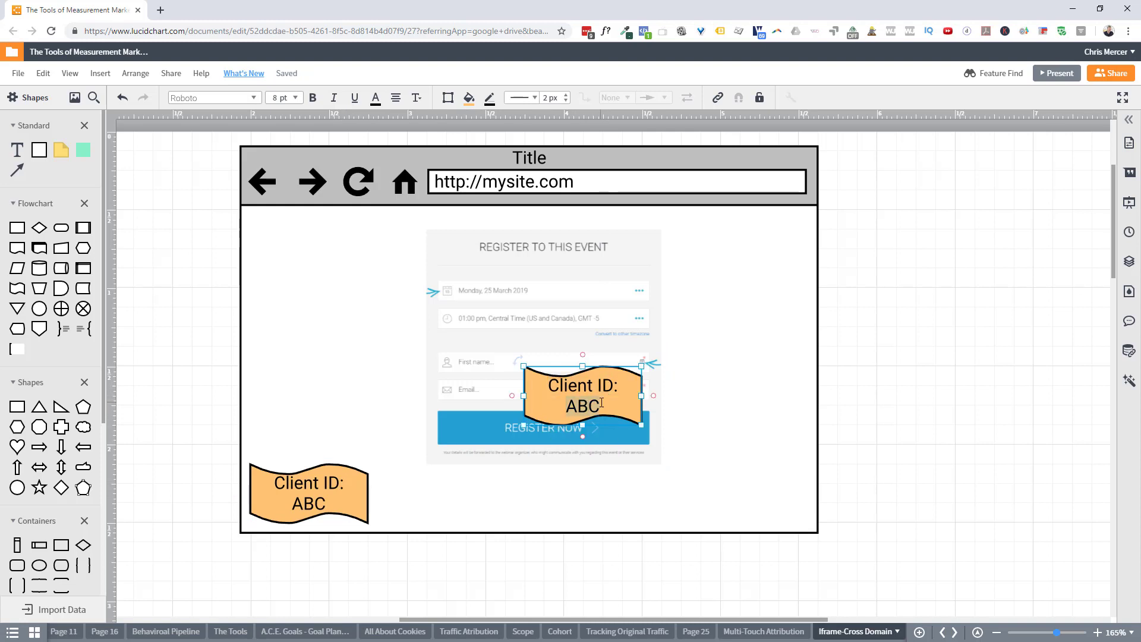
text(XYZ)
key(BackSpace)
text(Z)
click(748, 407)
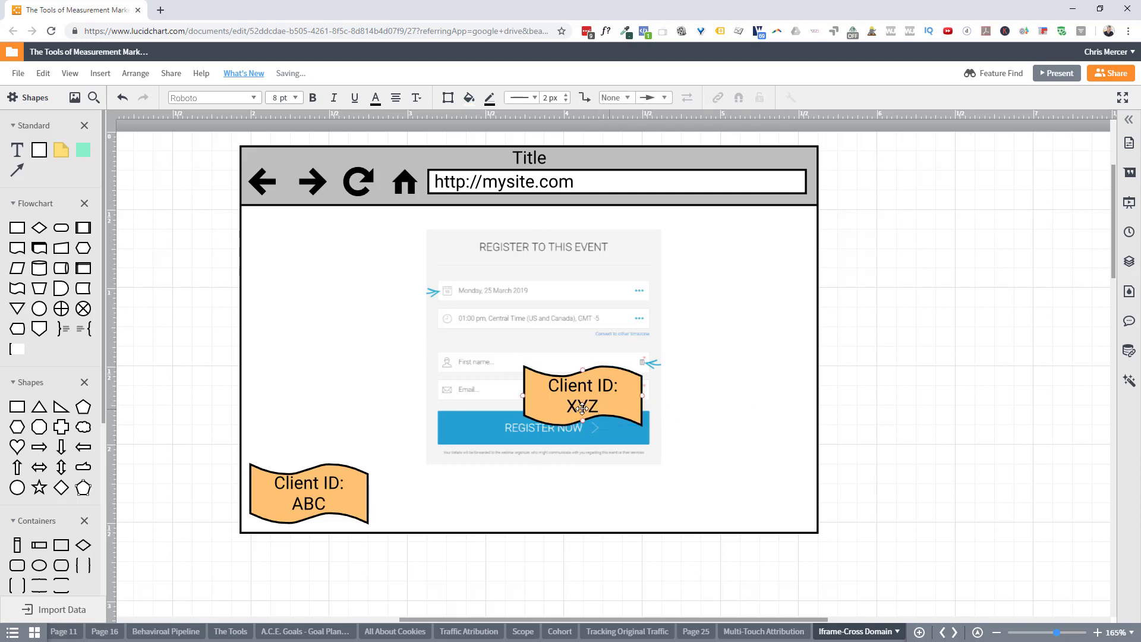
- Try to change the fill color of the Client ID: XYZ shape to light purple
click(319, 490)
click(550, 403)
click(509, 173)
click(469, 97)
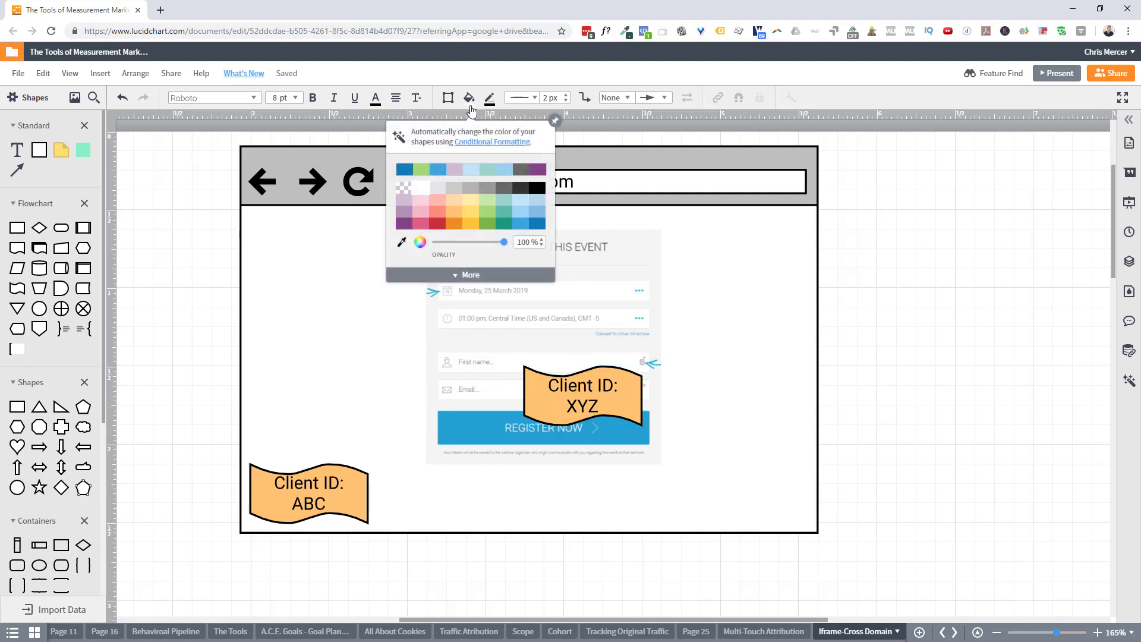
click(406, 202)
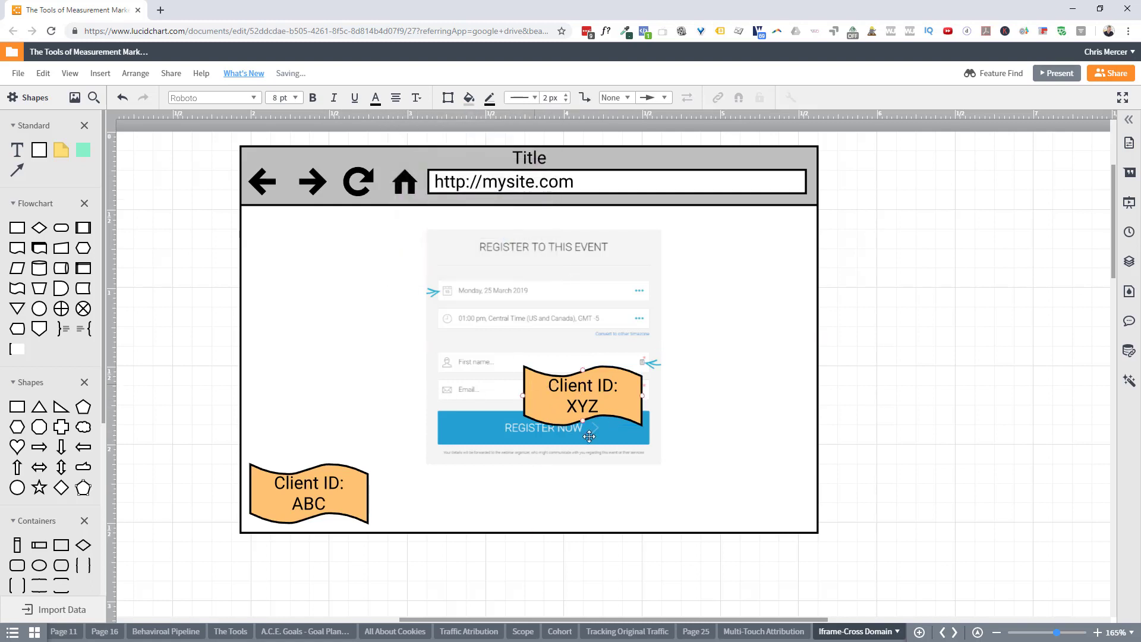
- Fill the Client ID: XYZ shape on the registration form with light purple
click(576, 412)
click(468, 98)
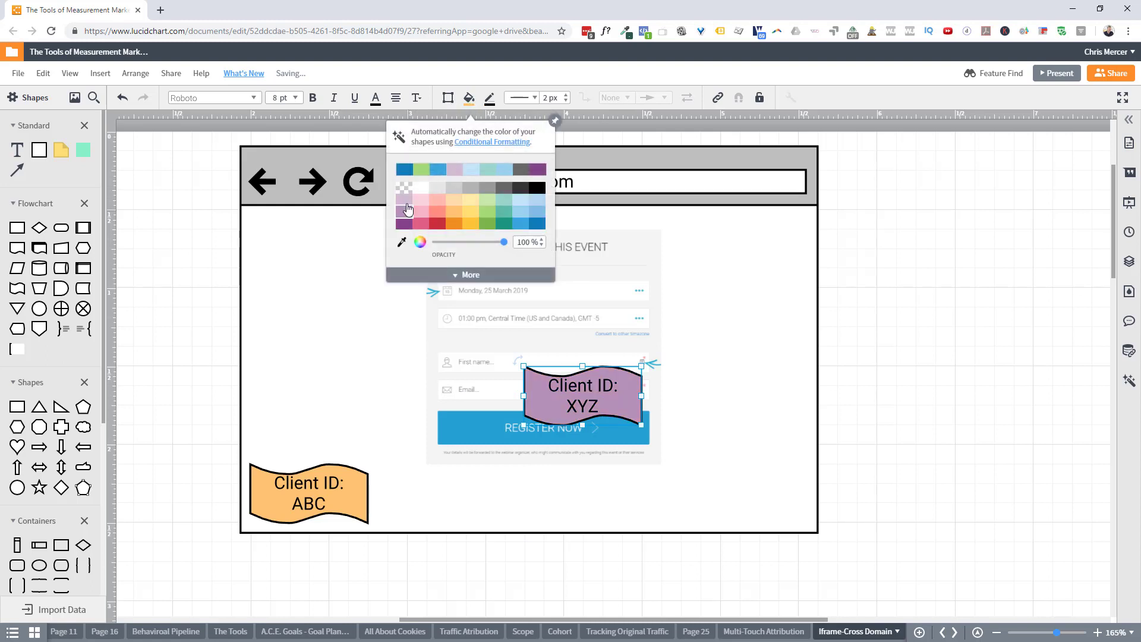
click(403, 205)
click(469, 97)
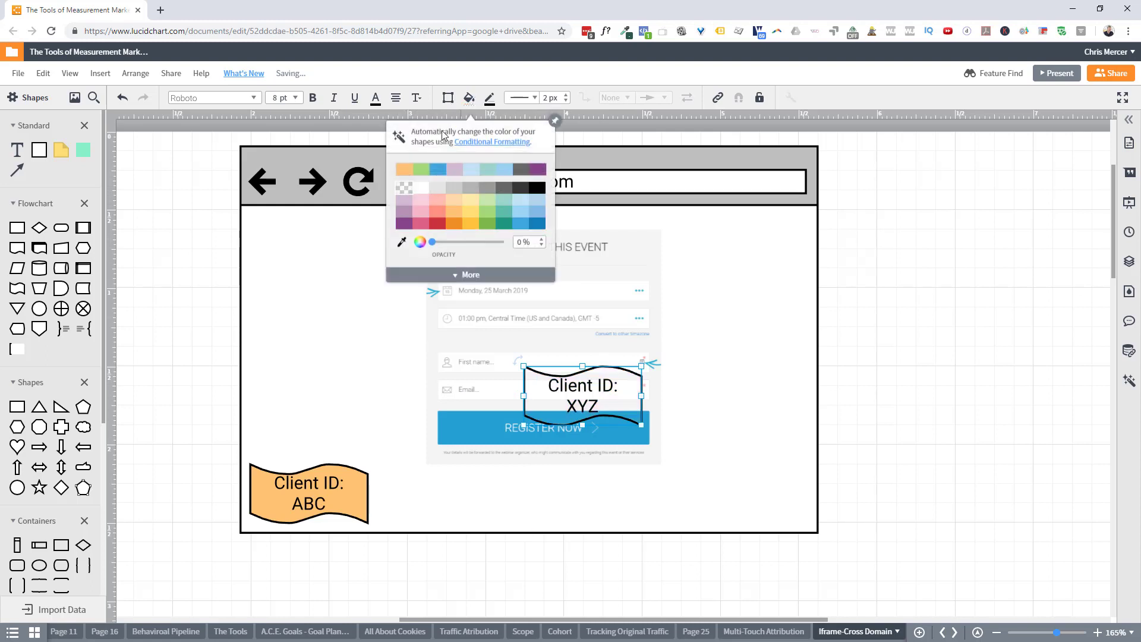
click(401, 203)
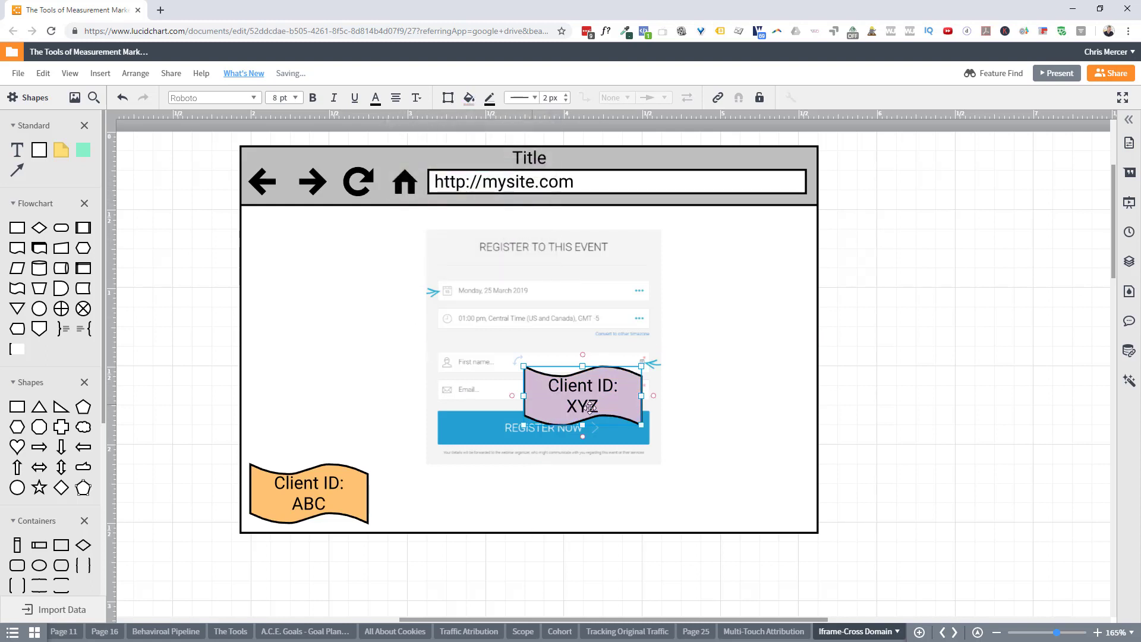
- Move the registration form and Client ID: XYZ shape together out of the browser mockup and back over the REGISTER button
click(345, 482)
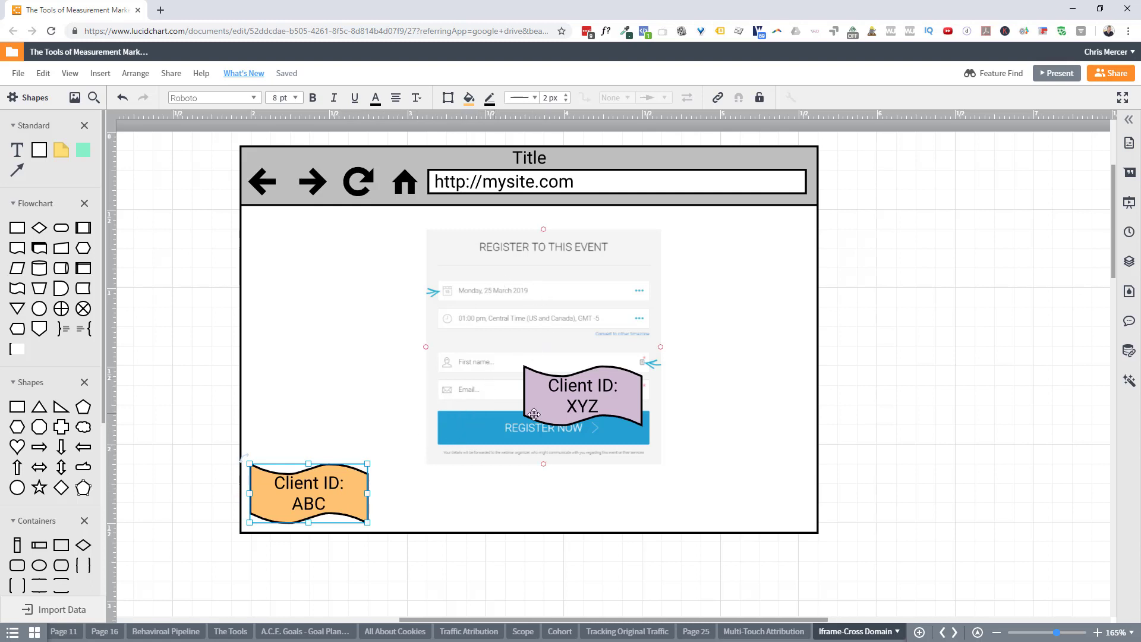
click(546, 351)
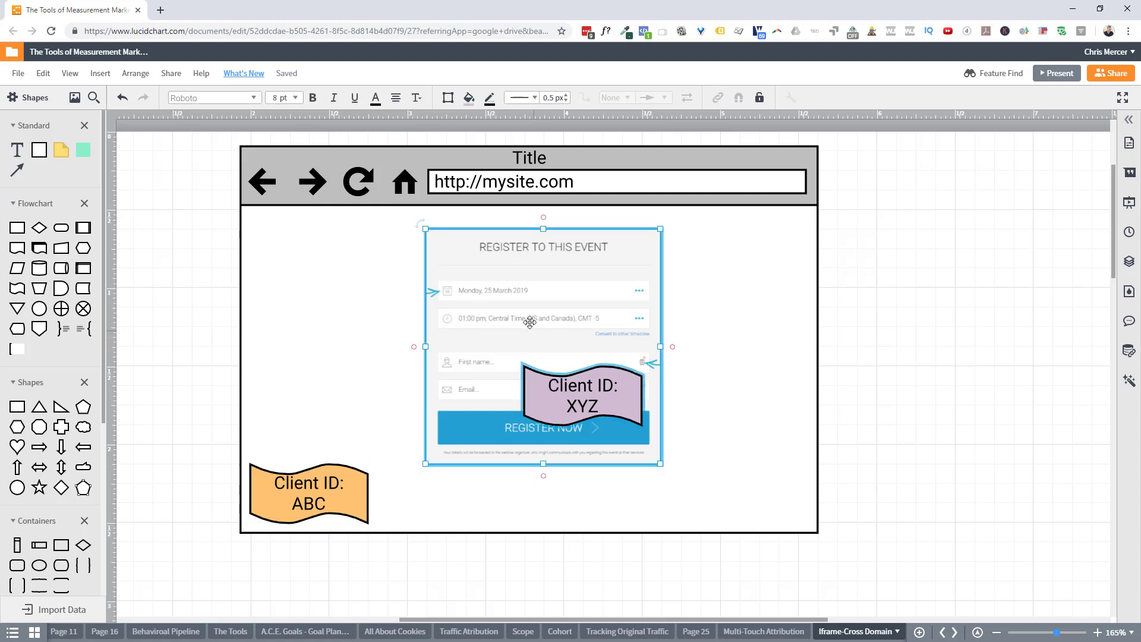
drag(557, 310, 1006, 329)
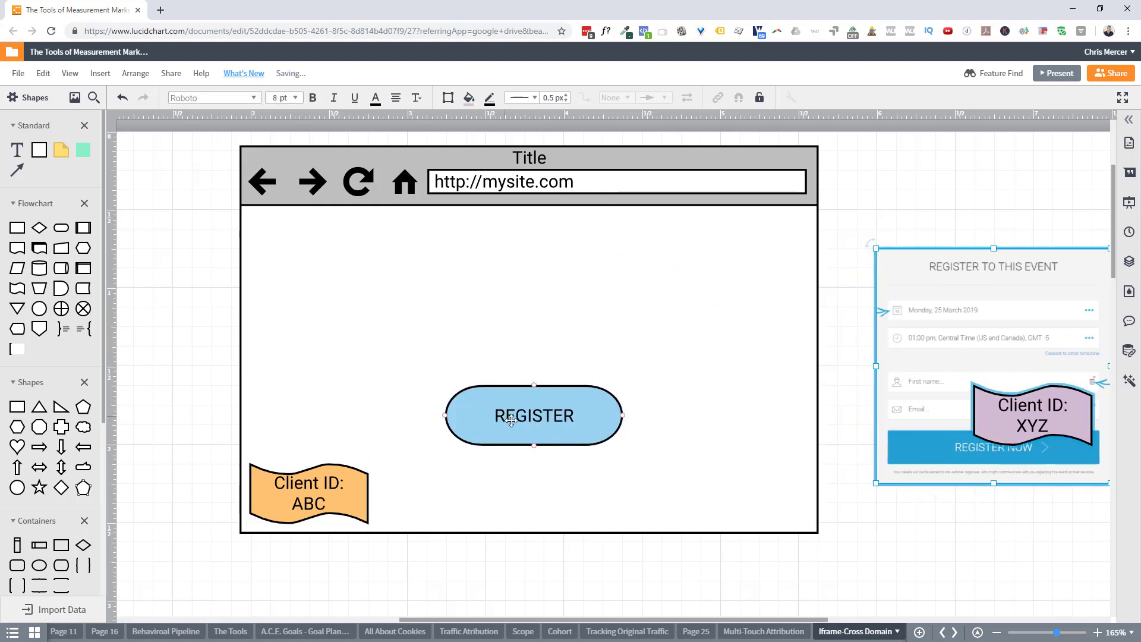
drag(1016, 402, 546, 401)
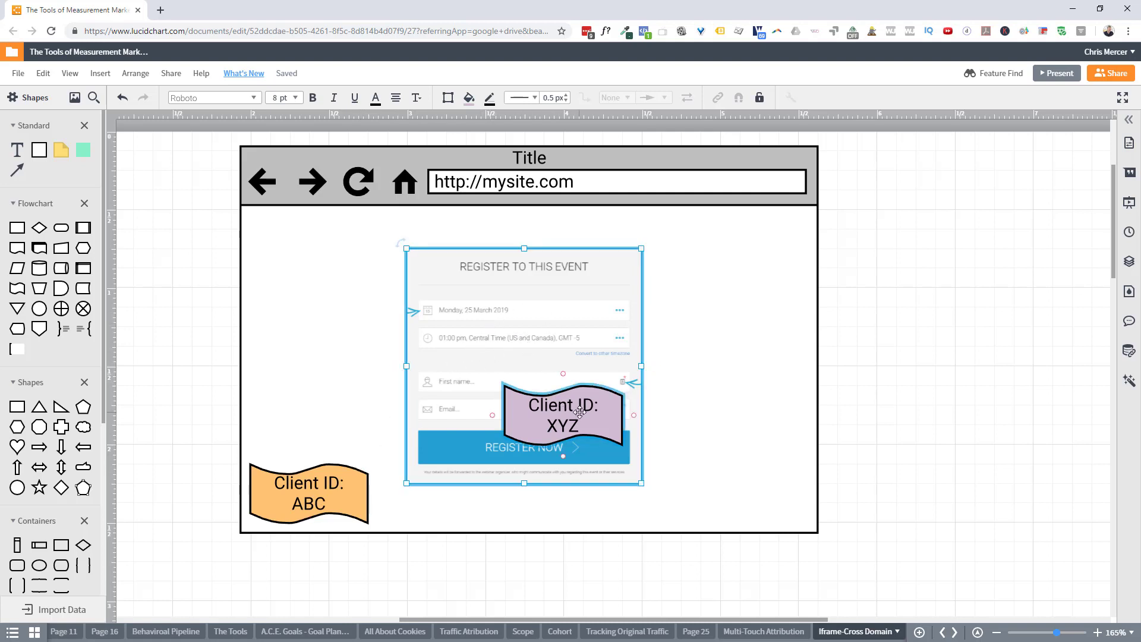
click(549, 413)
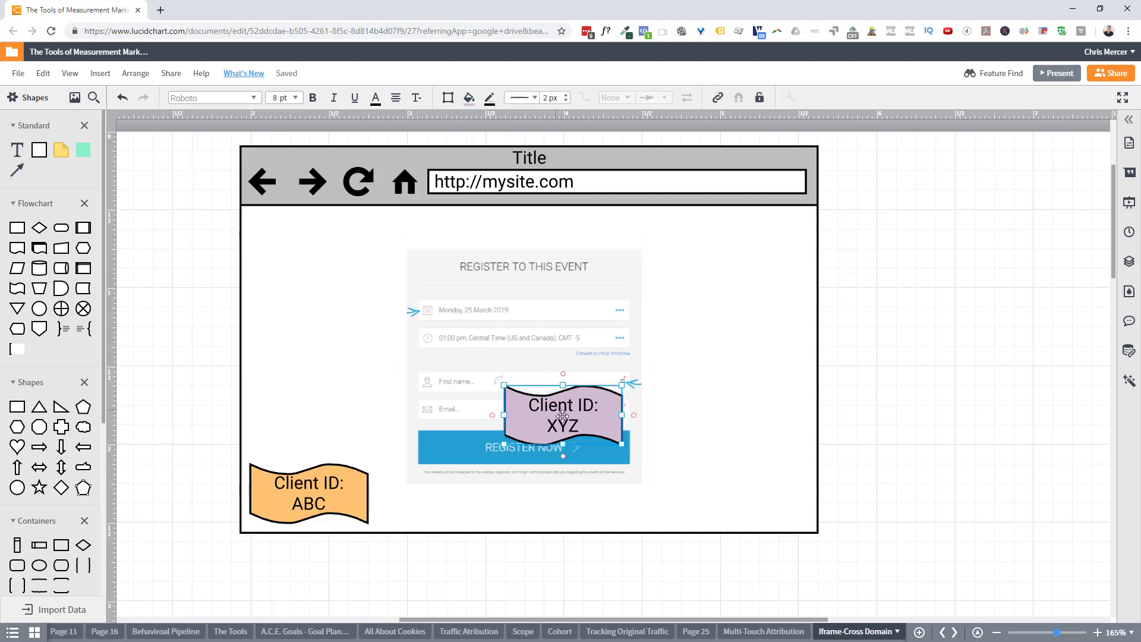
click(321, 495)
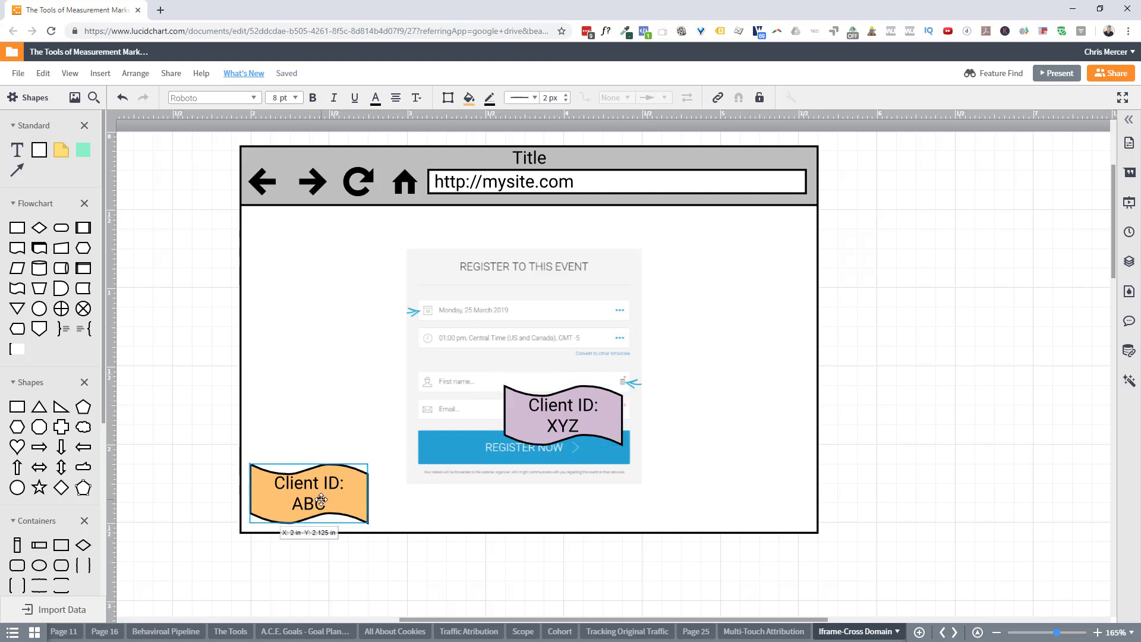
- Place a copy of the Client ID: ABC shape over the Client ID: XYZ shape on the registration form
drag(321, 500, 565, 407)
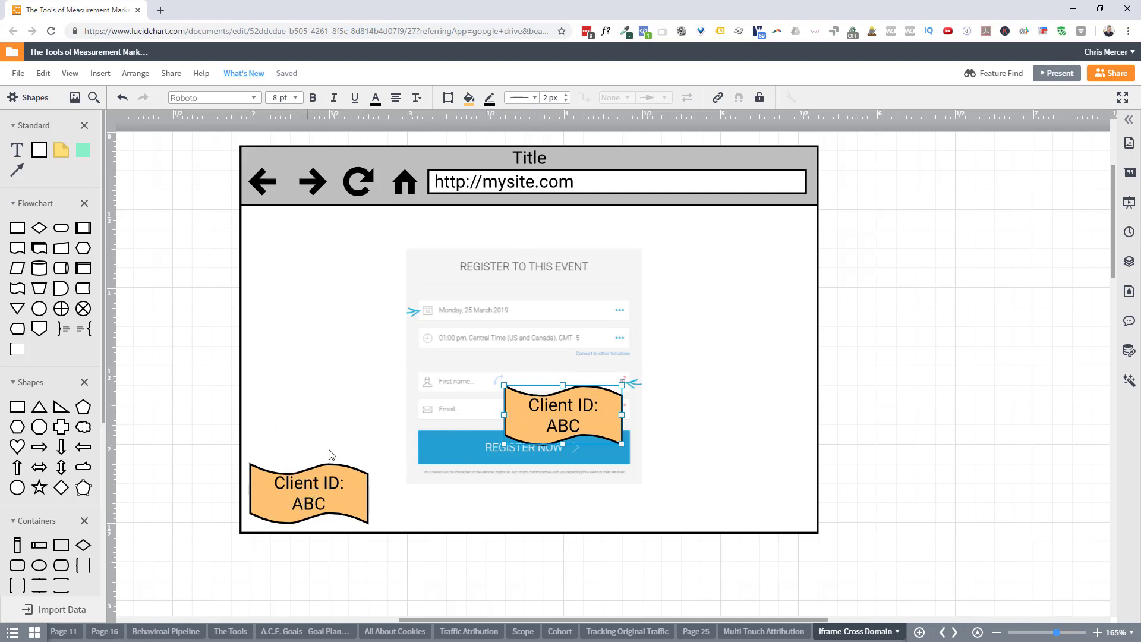
click(302, 381)
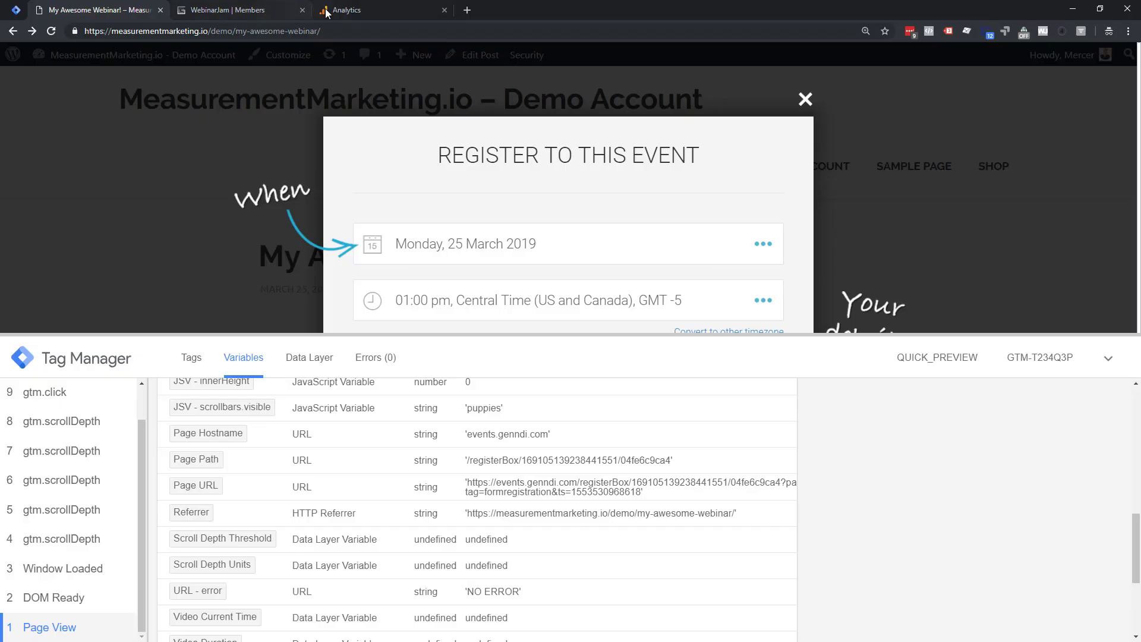
- Compare the active pages in Analytics' Real-Time Content report before and after opening the demo site's home page from the webinar page
click(357, 10)
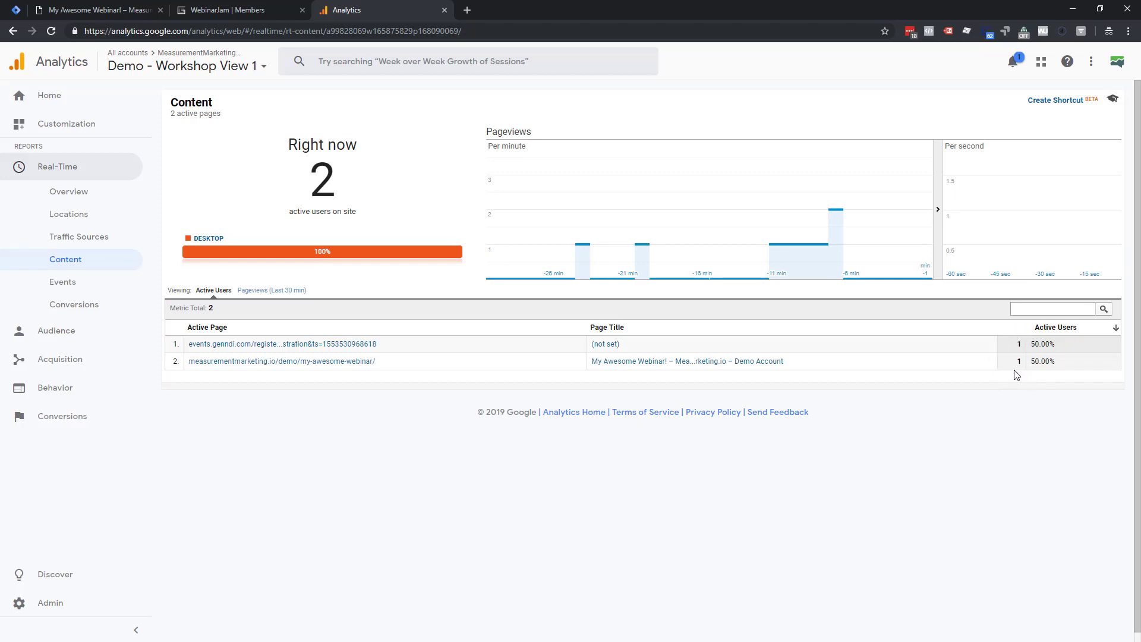
mouse_move(773, 271)
click(71, 12)
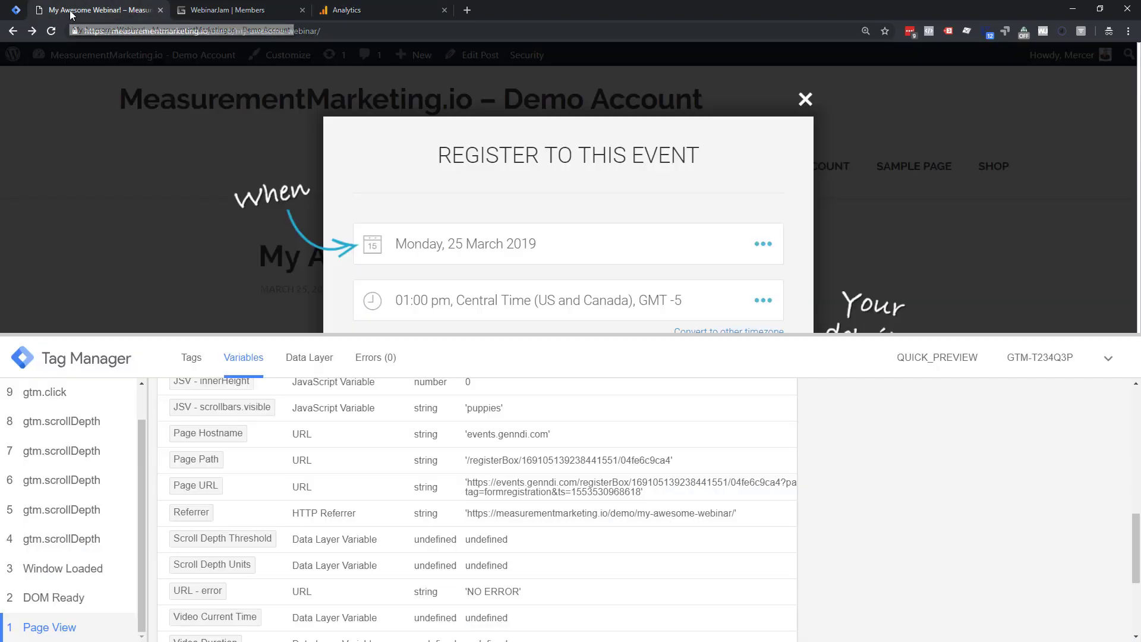
click(308, 100)
click(805, 99)
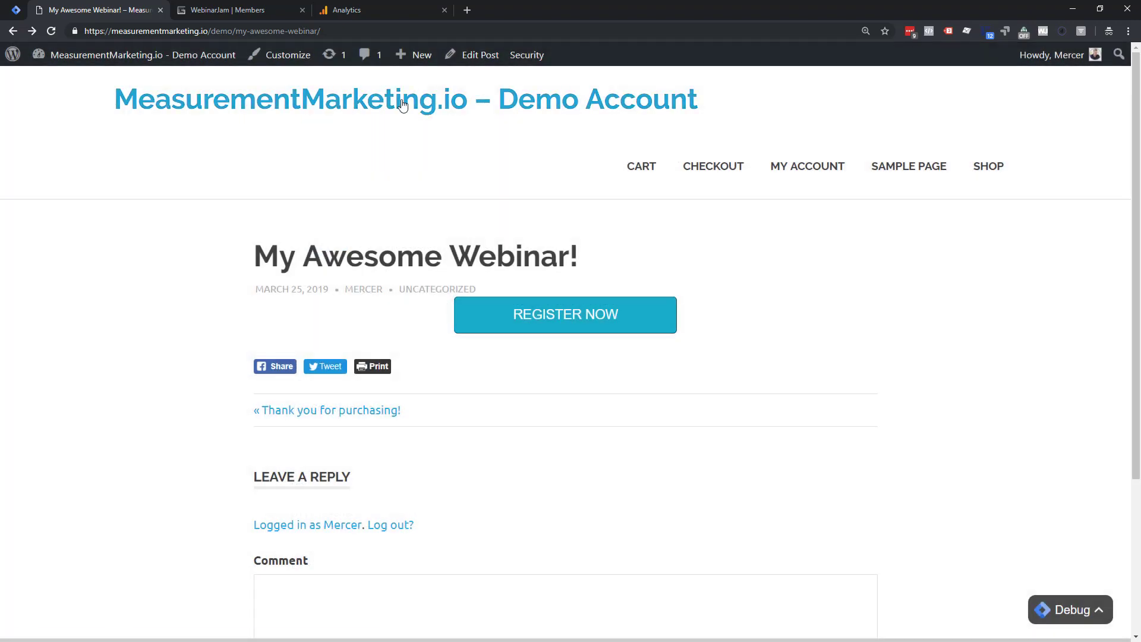
click(387, 101)
click(339, 12)
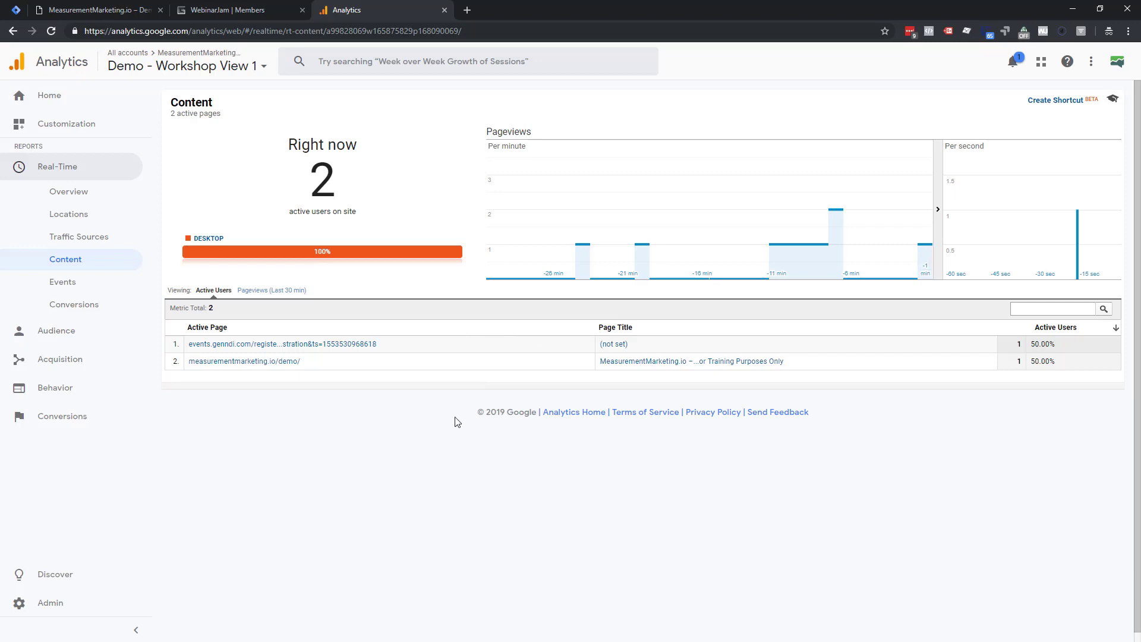
key(ctrl+plus)
key(ctrl+plus)
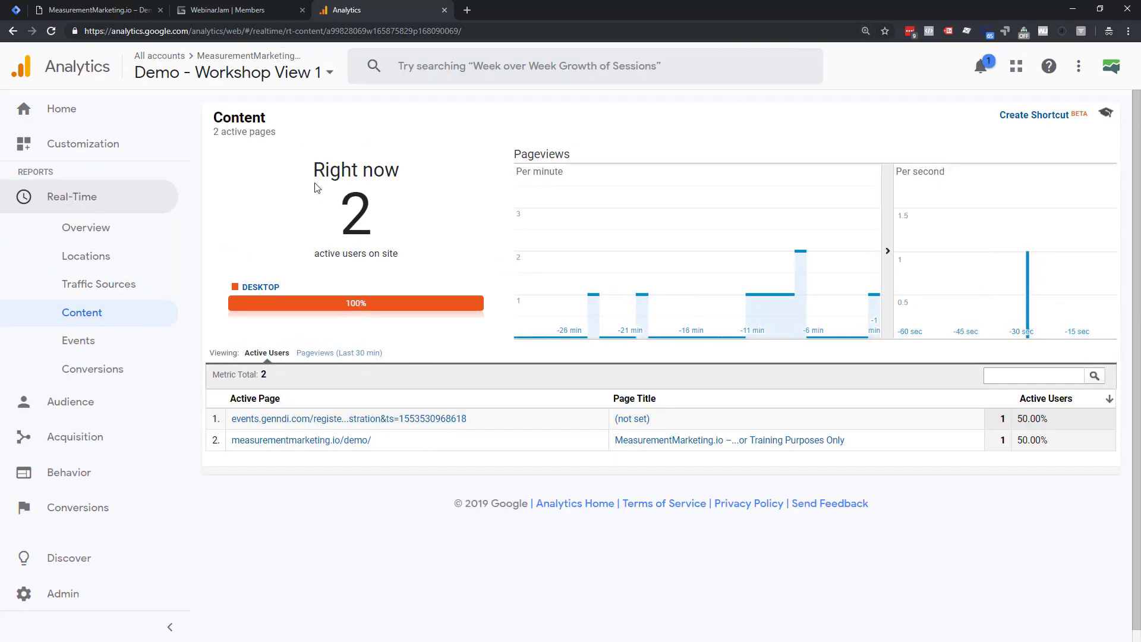
- Return to the demo site, open the My Awesome Webinar! post and shrink the Tag Manager debug pane
click(118, 10)
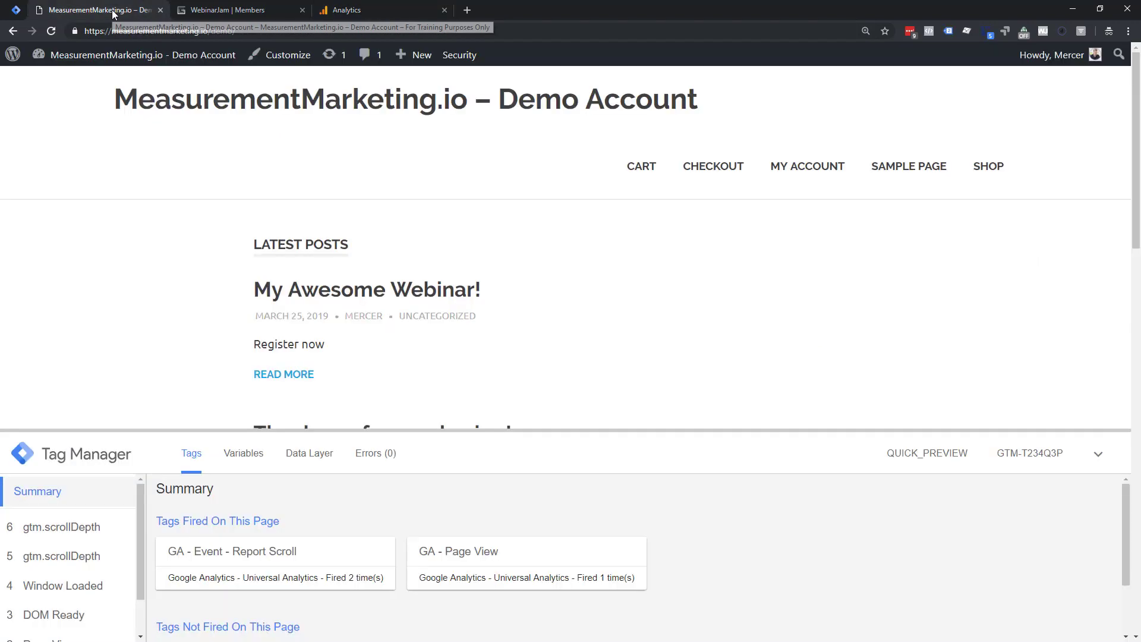
click(380, 291)
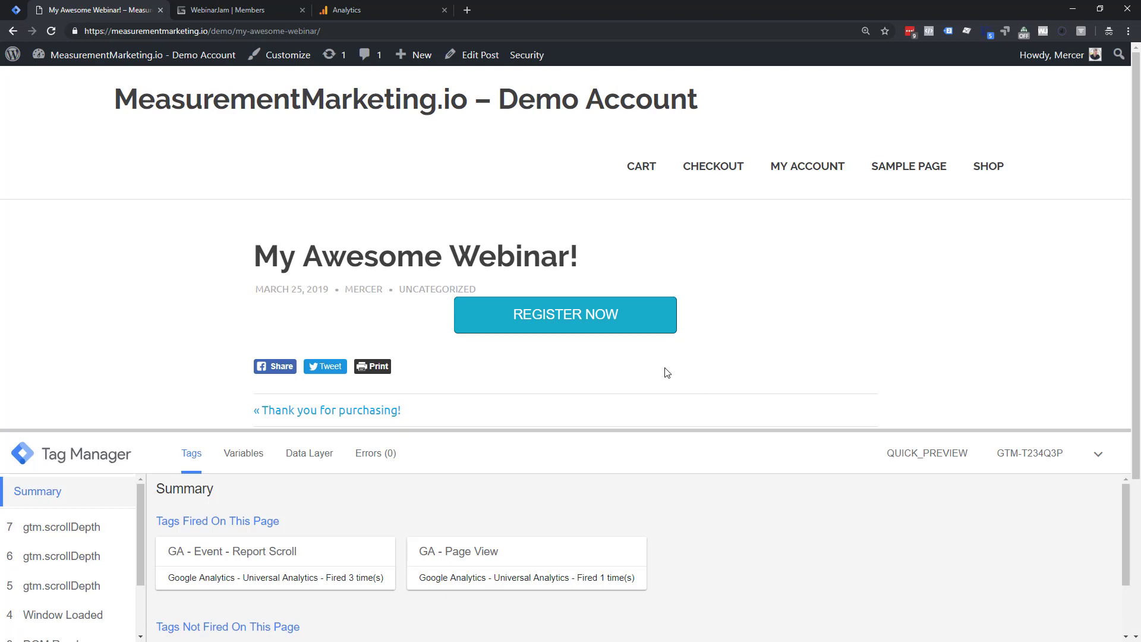
drag(527, 431, 526, 494)
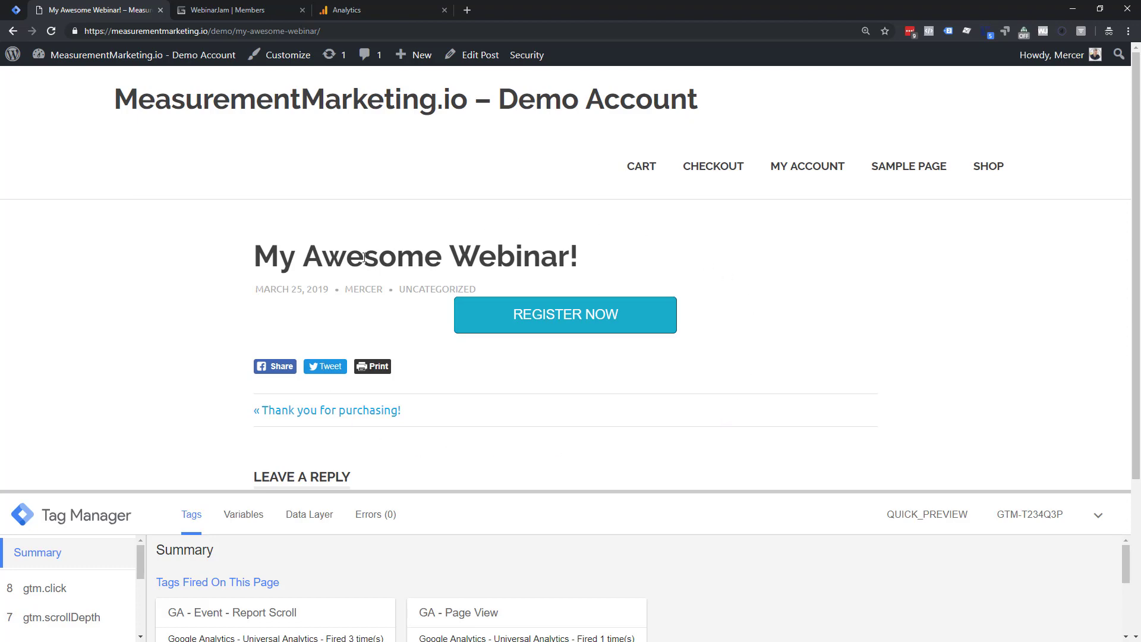
- Open and close the embedded registration form twice on the webinar page
click(523, 316)
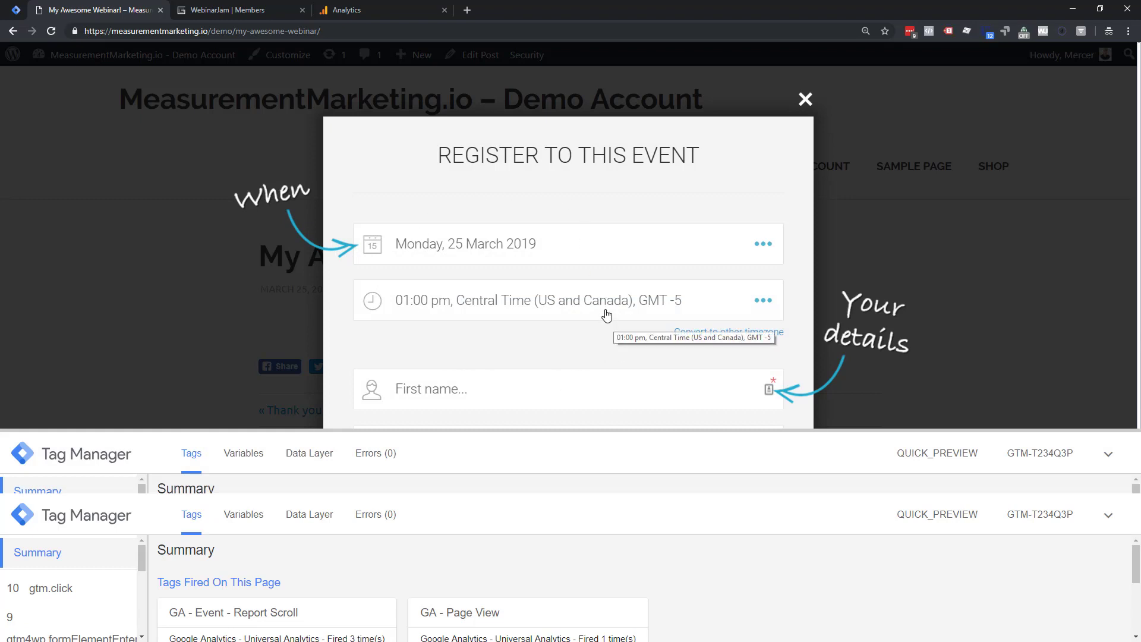
click(803, 101)
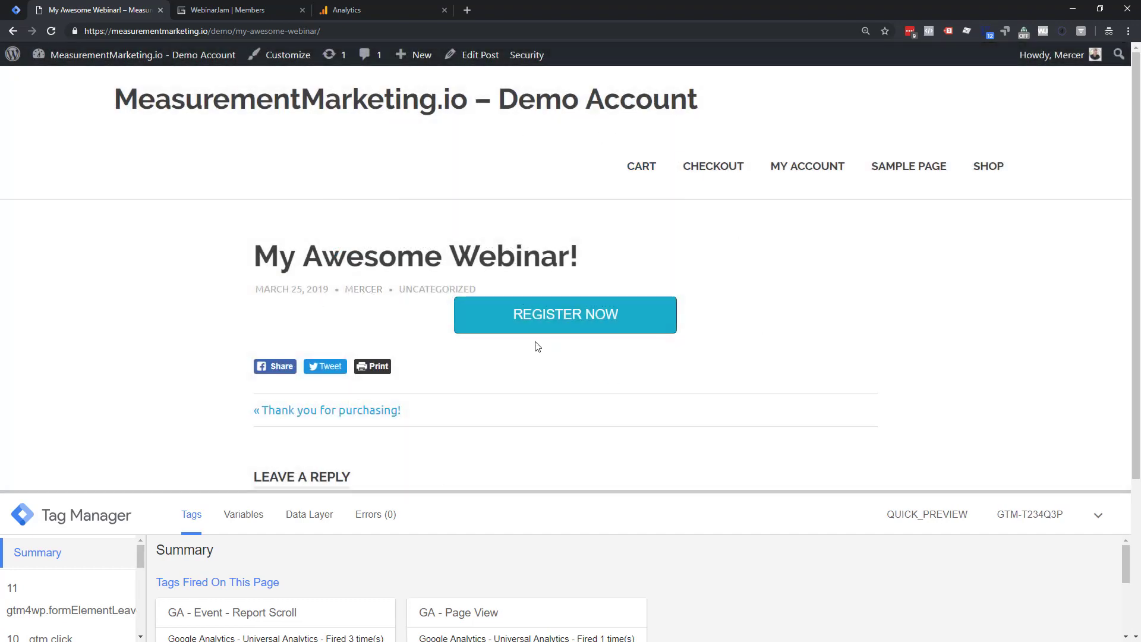
click(517, 315)
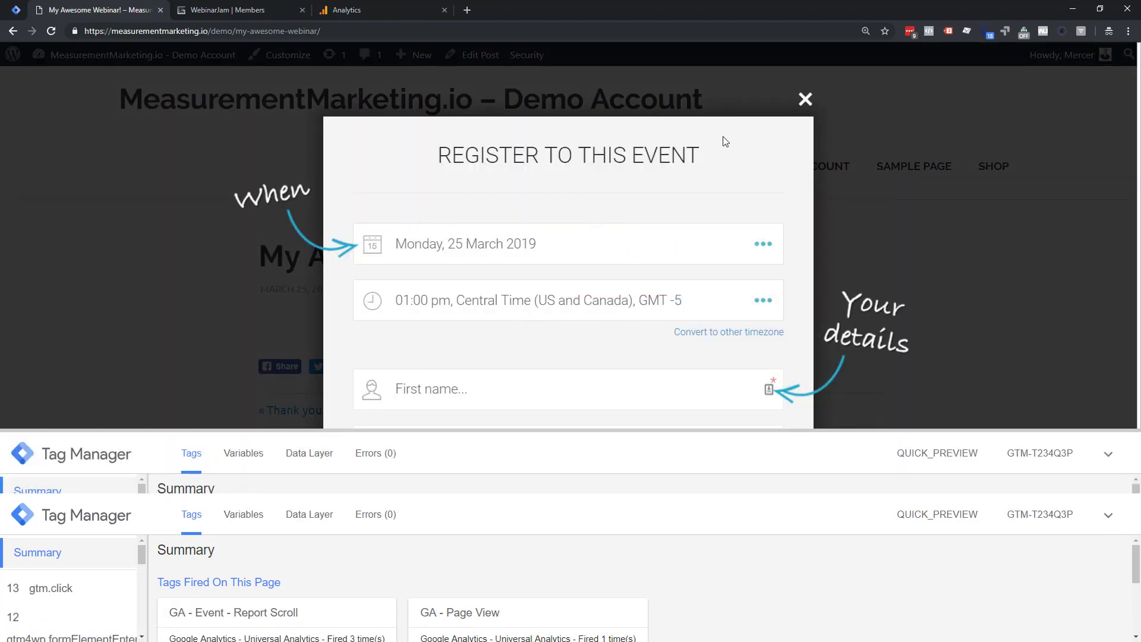
click(805, 101)
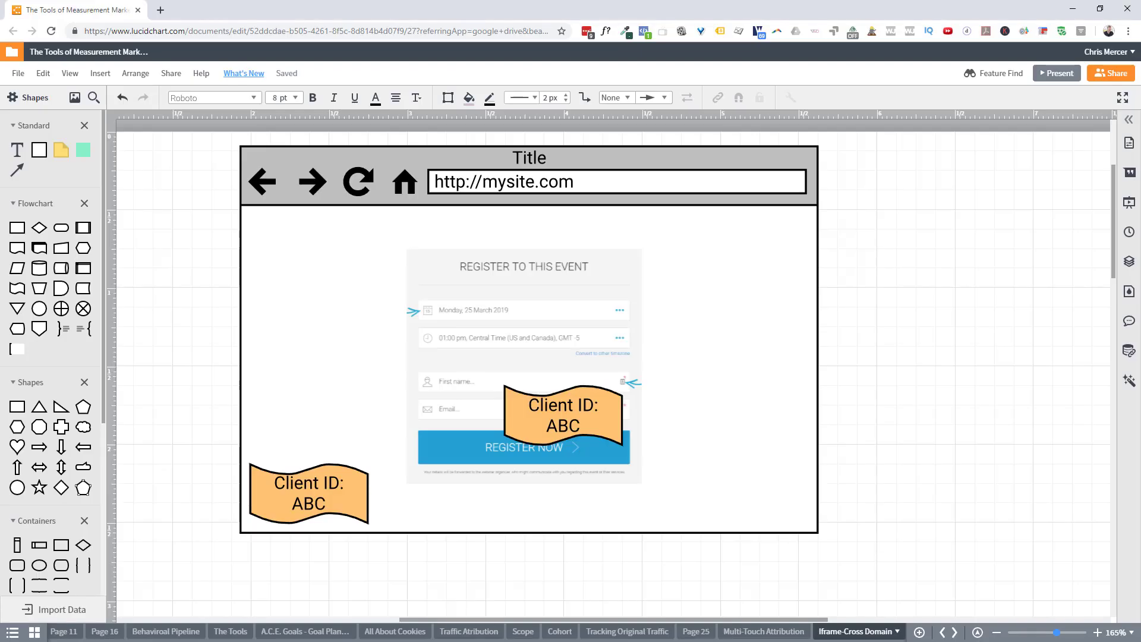
- In Lucidchart, undo the Client ID: ABC copy on the form and move the form with its Client ID: XYZ shape out beside the mockup
click(565, 413)
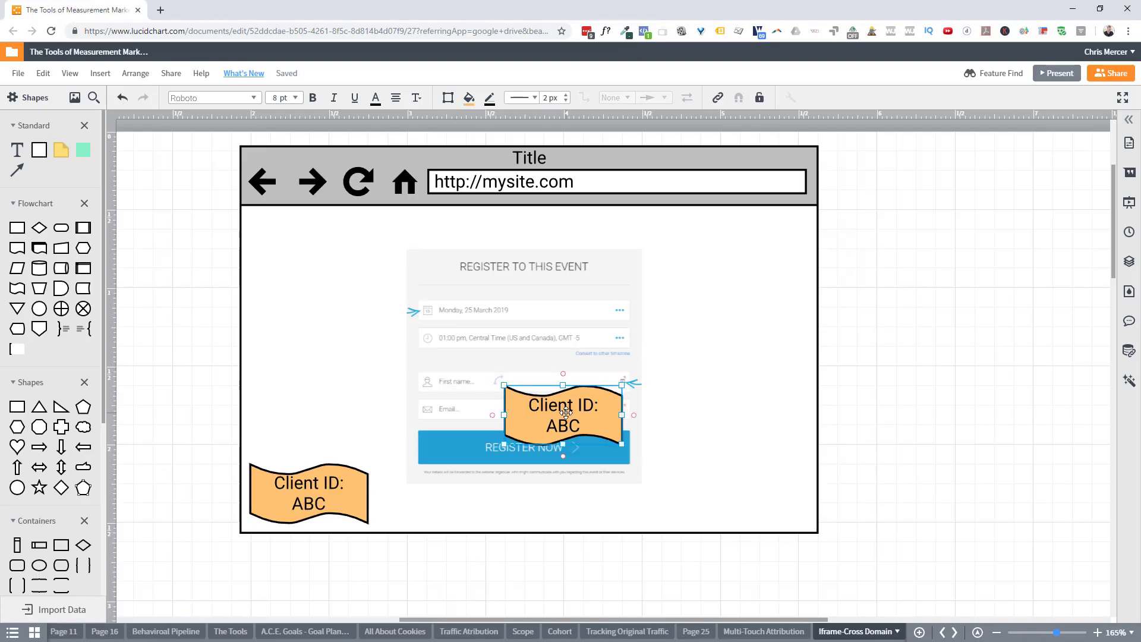
key(ctrl+z)
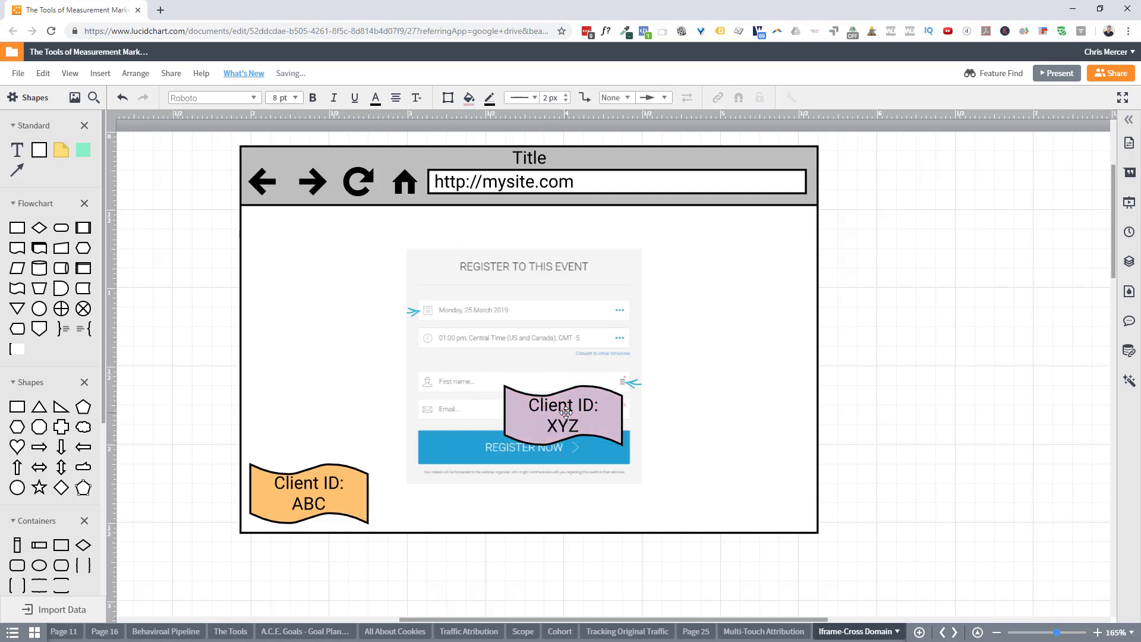
click(568, 358)
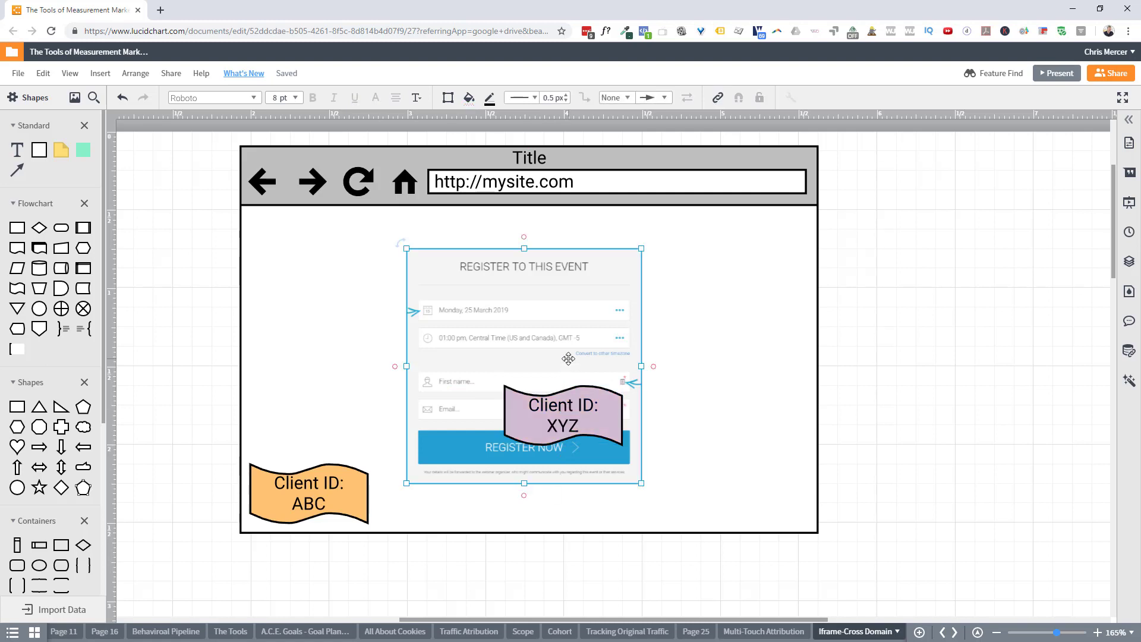
drag(563, 423, 1084, 420)
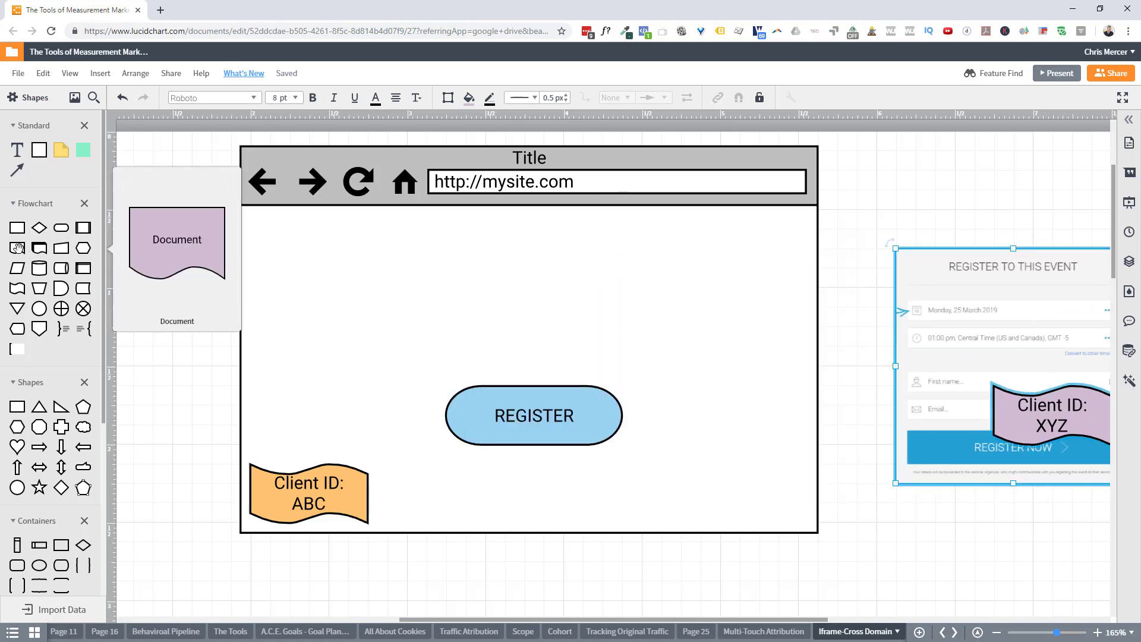
- Add a Document shape above the REGISTER button in the browser mockup and fill it with light gray
drag(18, 248, 666, 288)
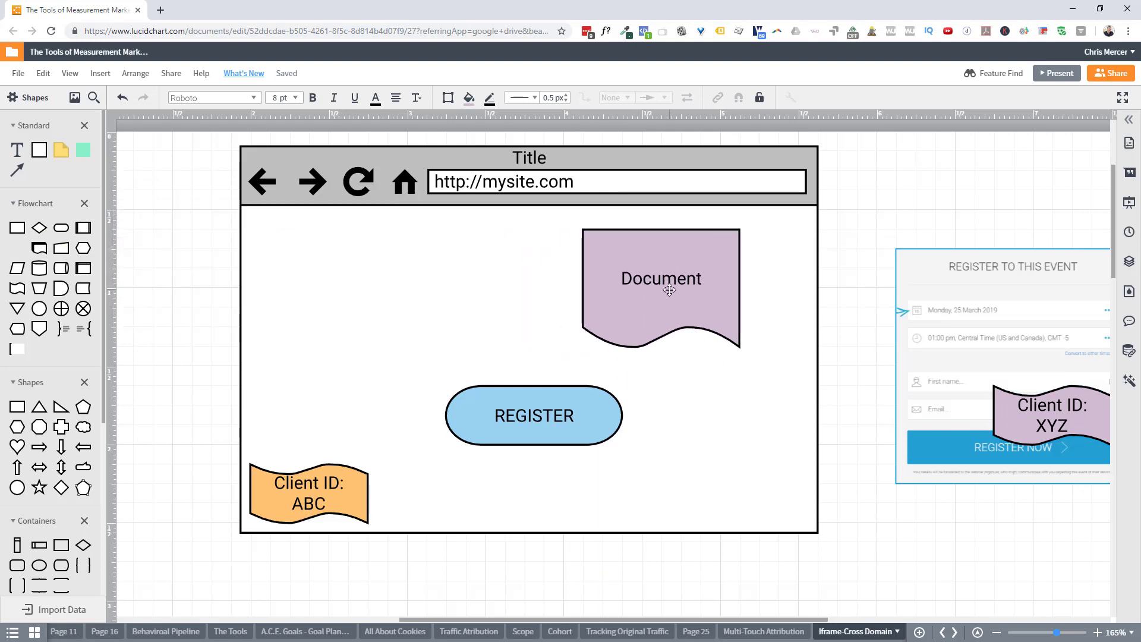
click(469, 98)
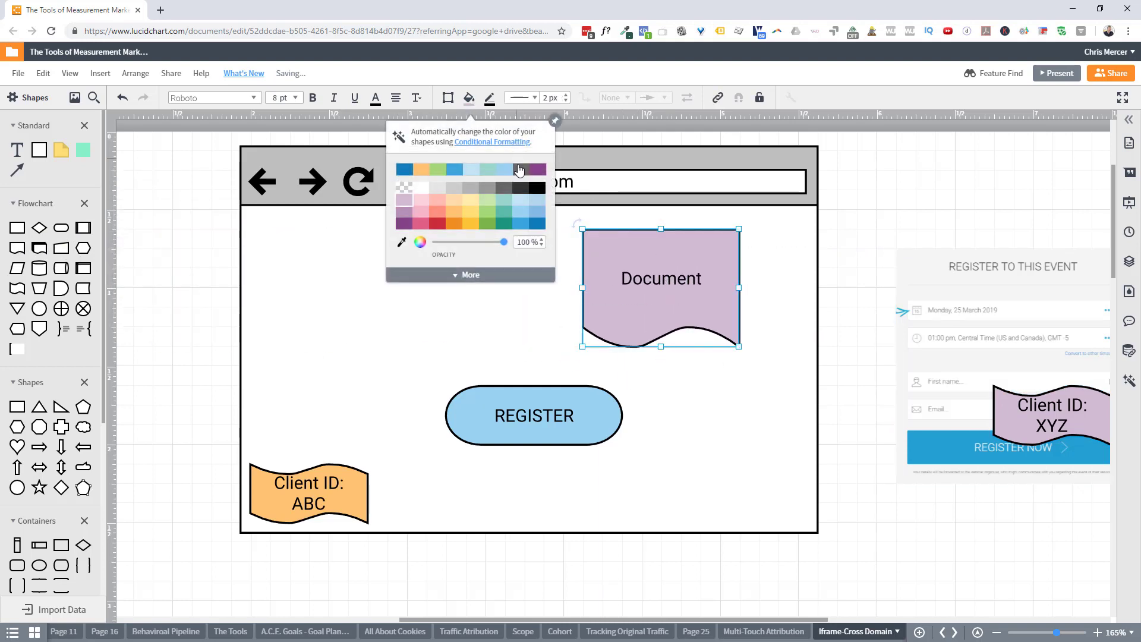
click(499, 176)
click(447, 190)
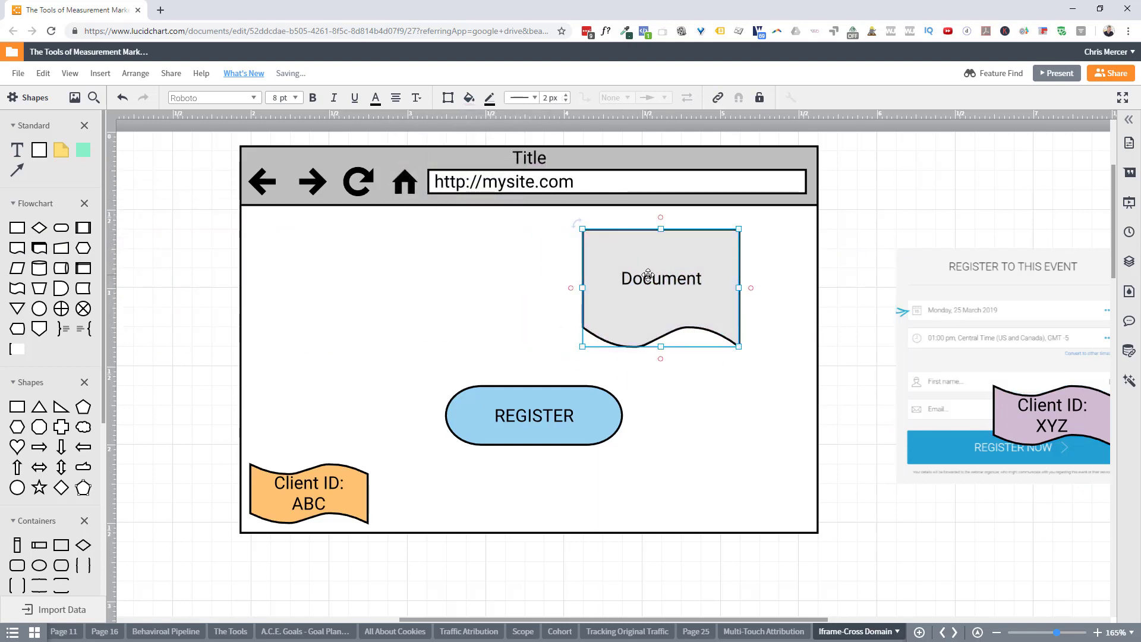
- Label the gray document shape "LISTEN FOR Iframe"
double_click(647, 274)
text(LIST)
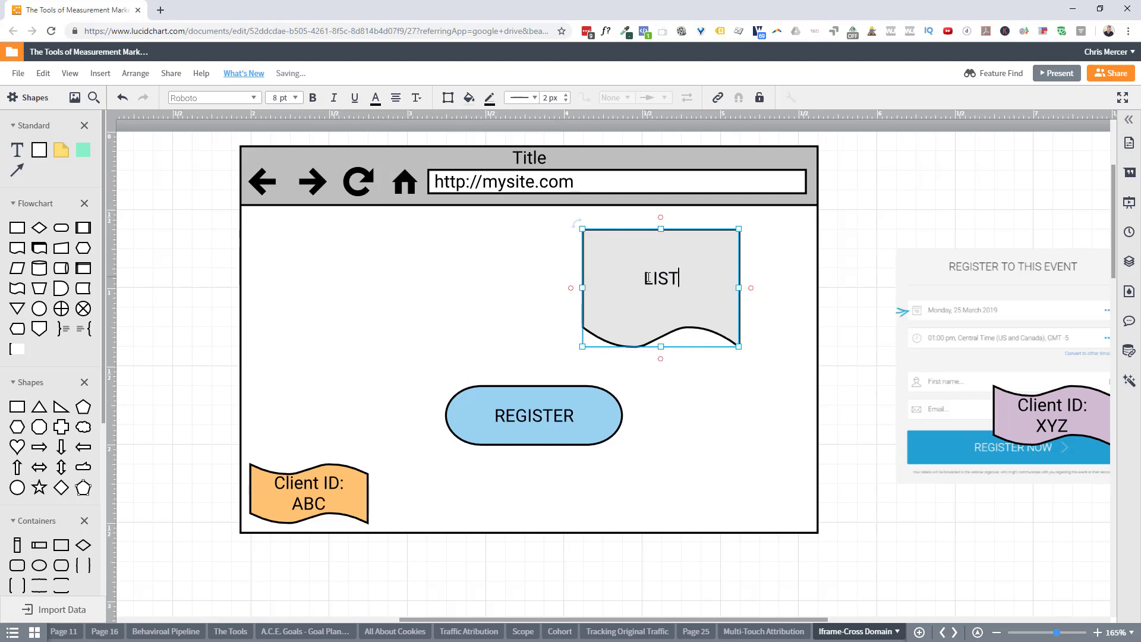
text(EN FOR I)
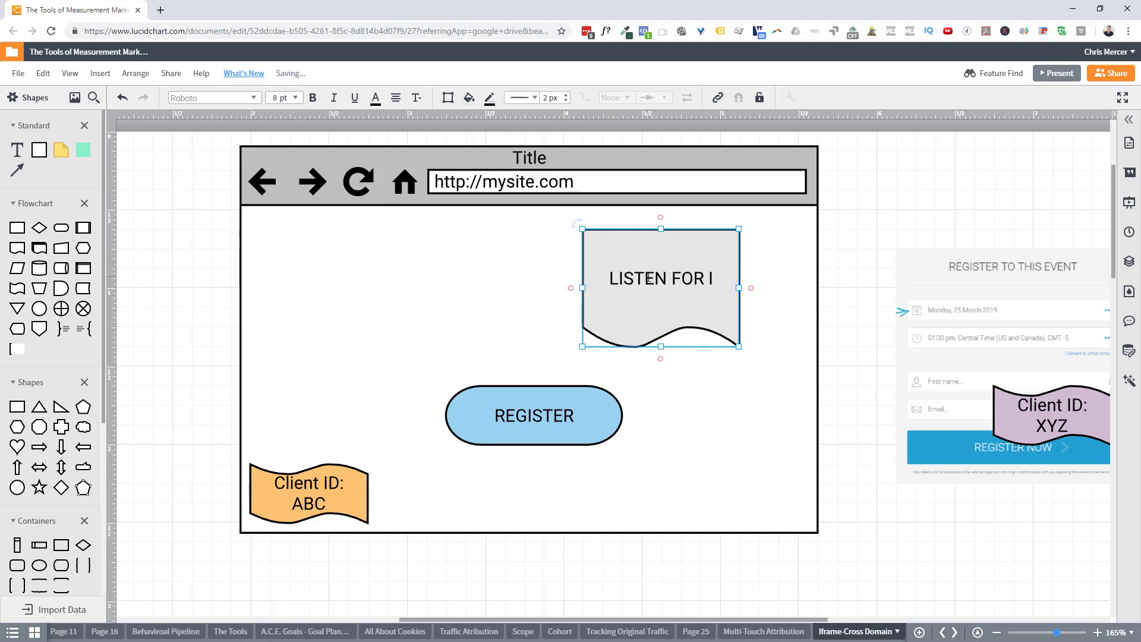
text(frame)
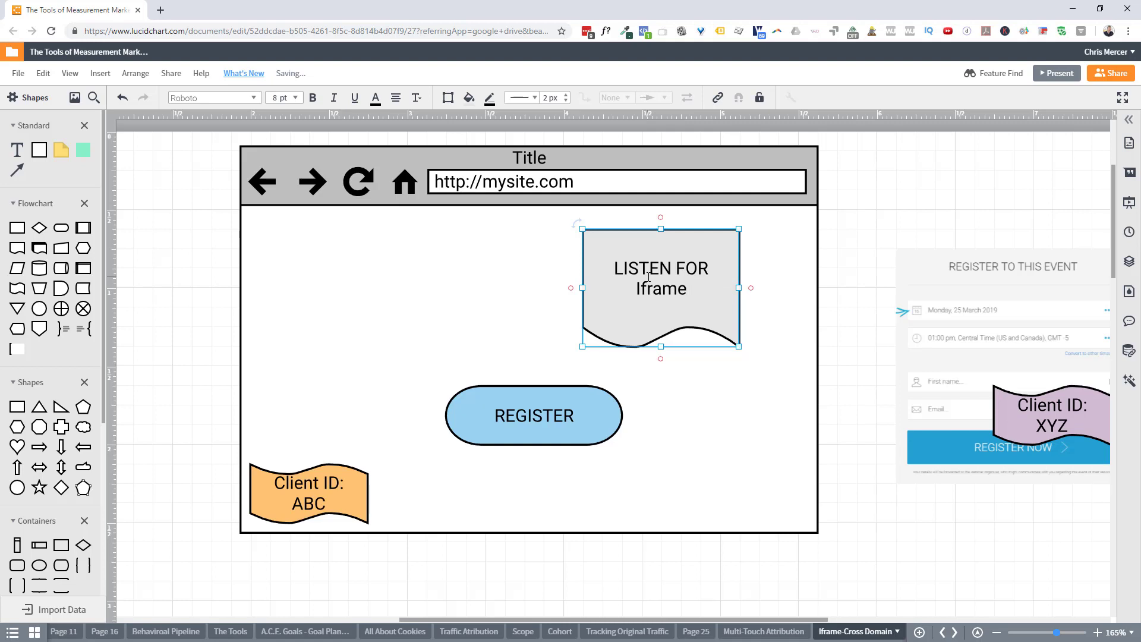
- Shrink the LISTEN FOR Iframe shape and place it beside Client ID: ABC, below the REGISTER button
drag(582, 347, 668, 268)
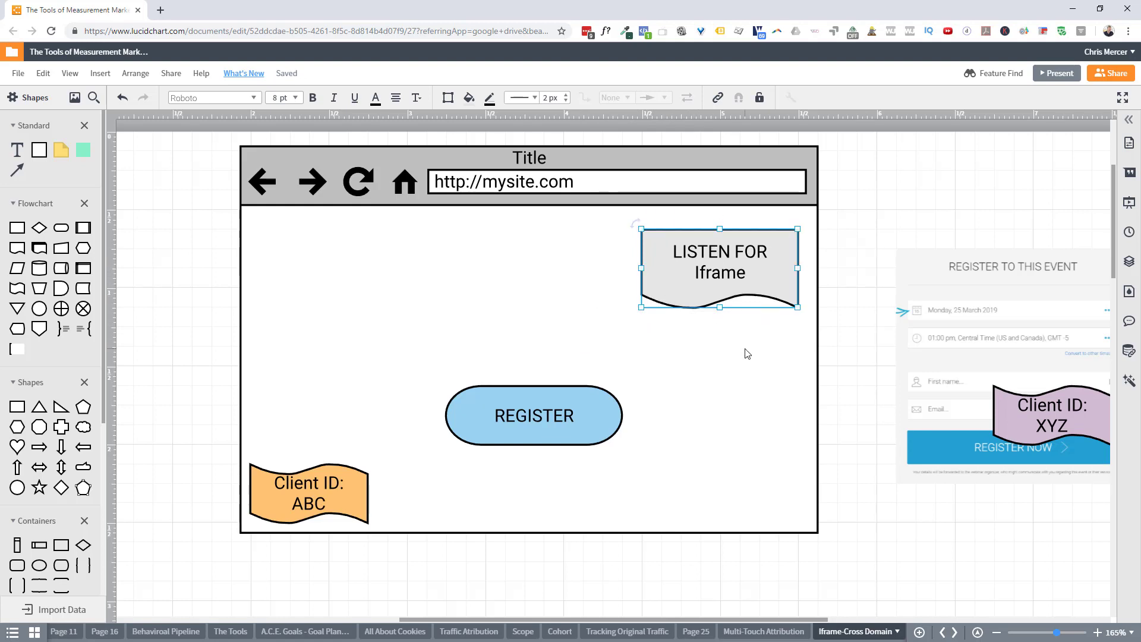
click(223, 147)
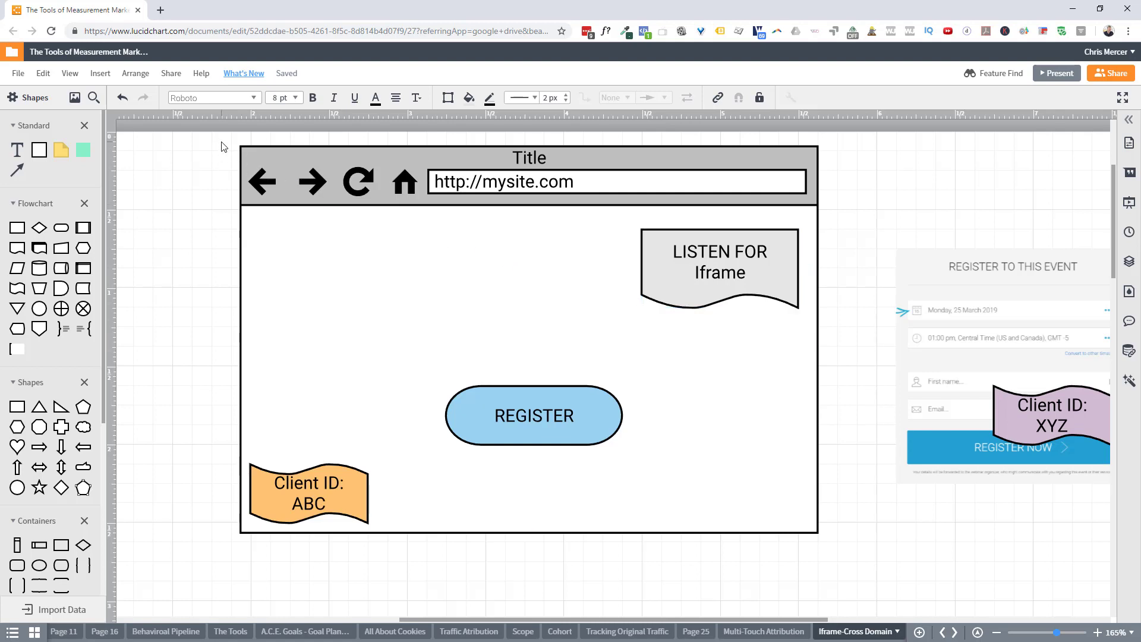
click(753, 254)
drag(753, 254, 523, 464)
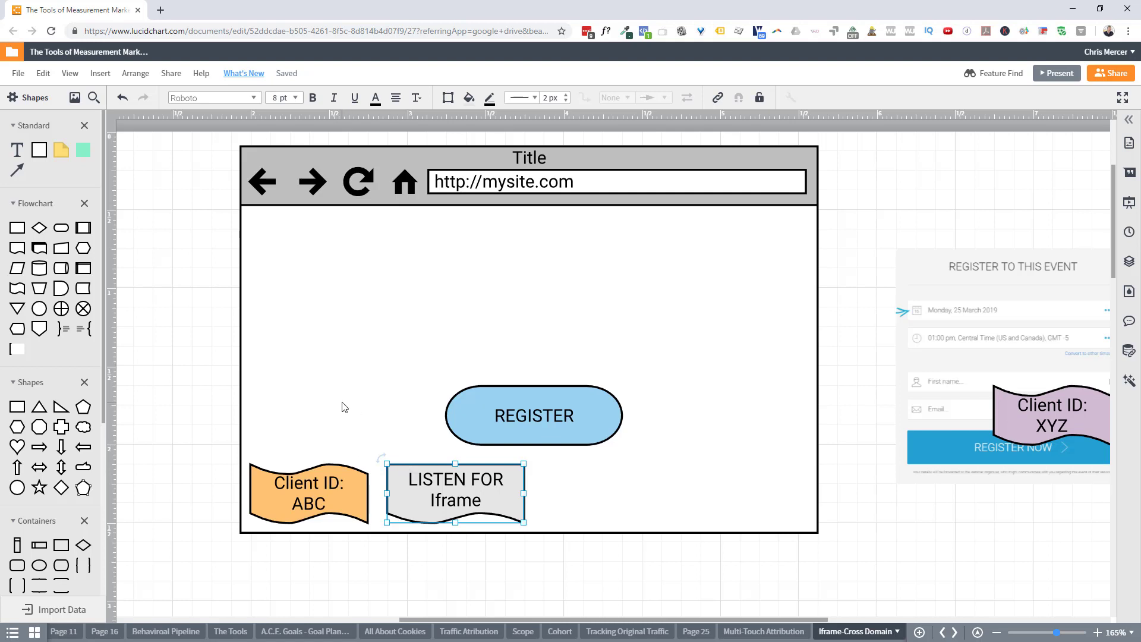
- Duplicate the browser mockup with its REGISTER, Client ID: ABC and LISTEN FOR Iframe shapes, and place the copy directly below the original
click(211, 299)
drag(222, 142, 840, 558)
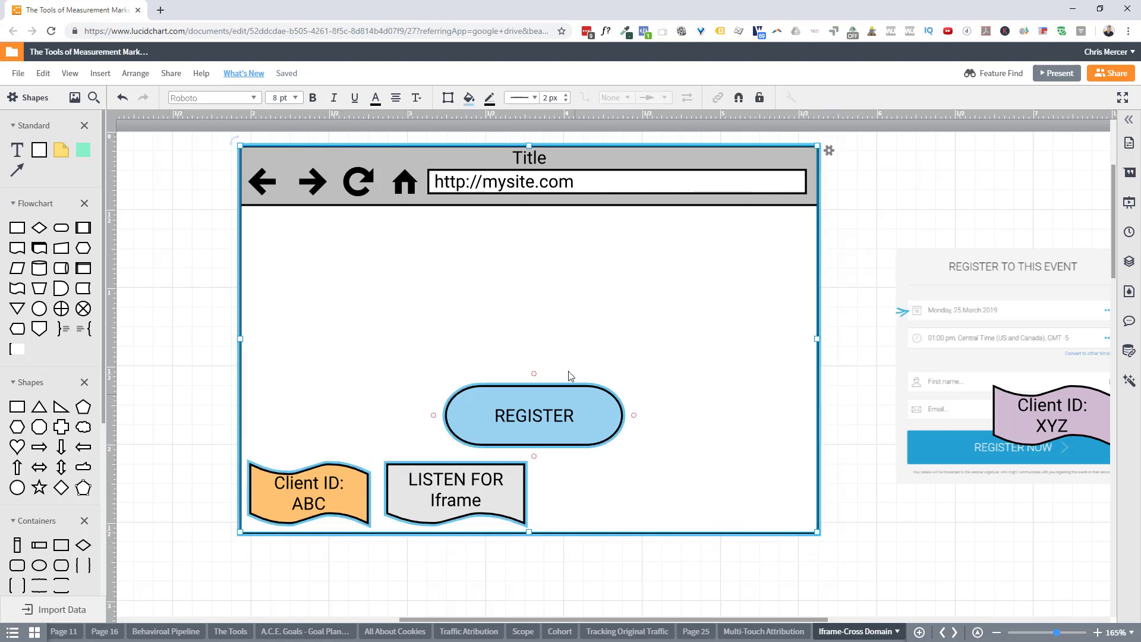
key(ctrl+d)
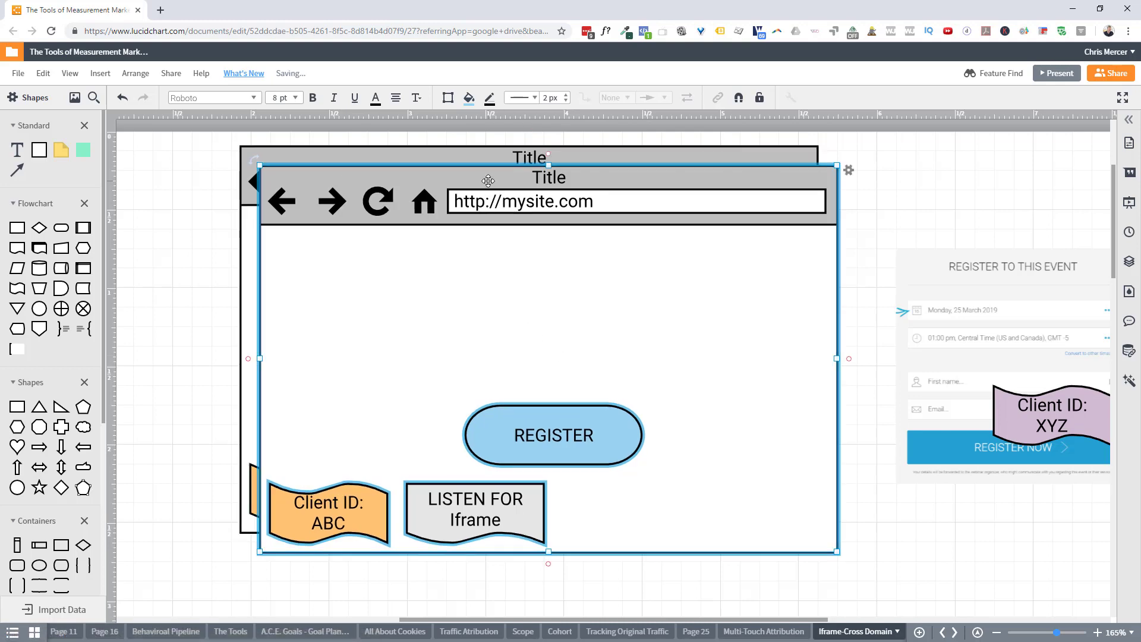
drag(488, 181, 464, 565)
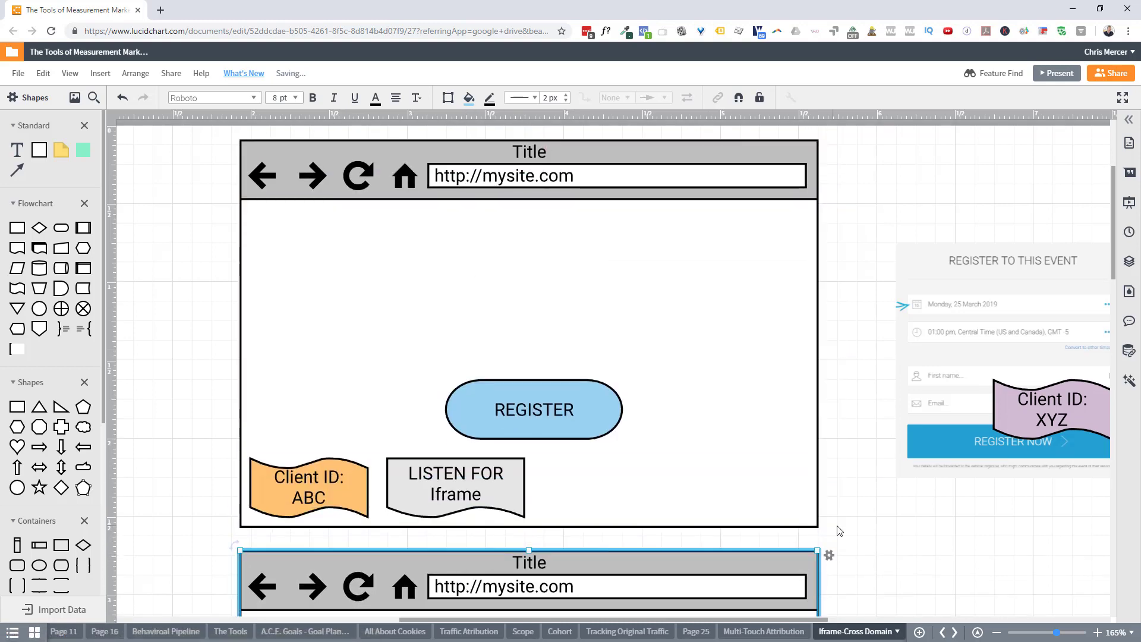
- Move the registration form and its Client ID: XYZ shape over the REGISTER button in the duplicate browser mockup
scroll(883, 446, down, 5)
click(963, 143)
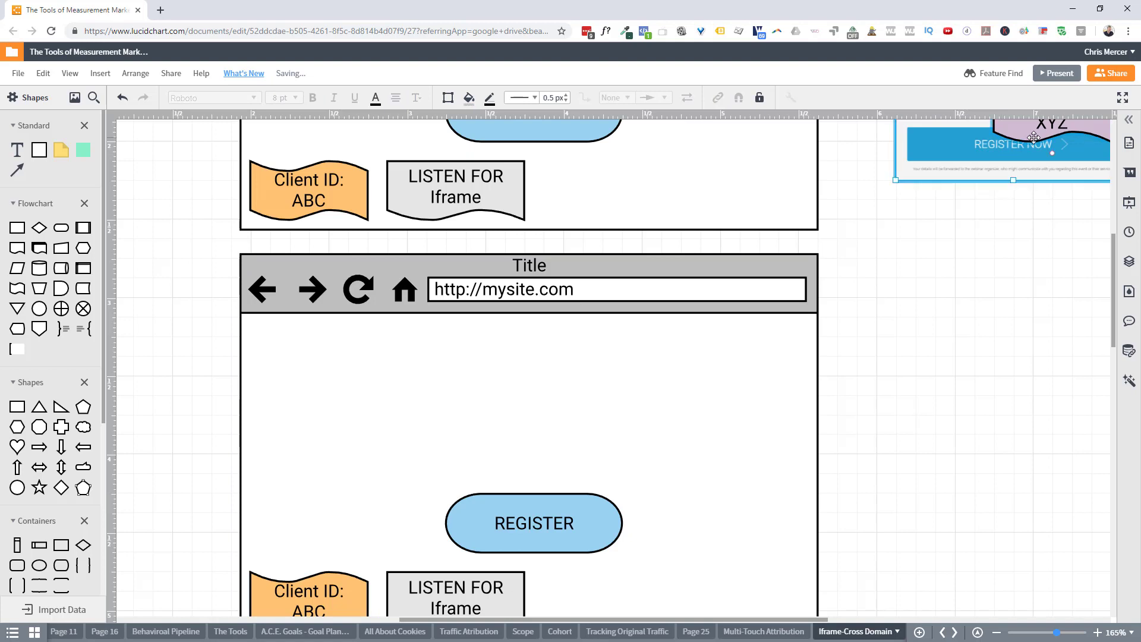
drag(963, 143, 417, 569)
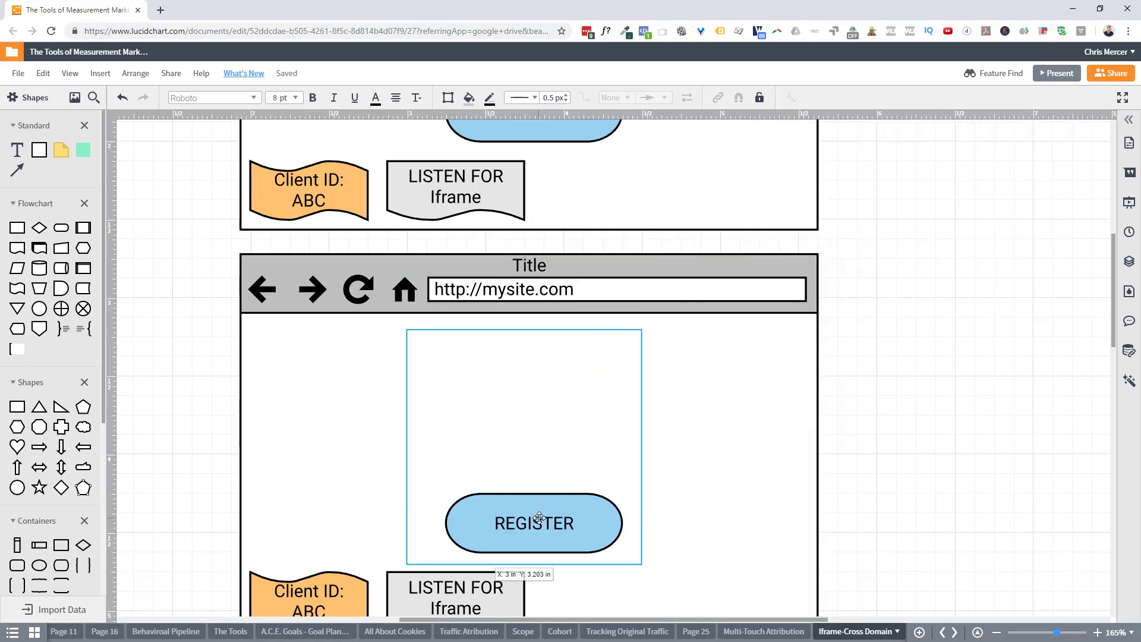
drag(541, 517, 541, 518)
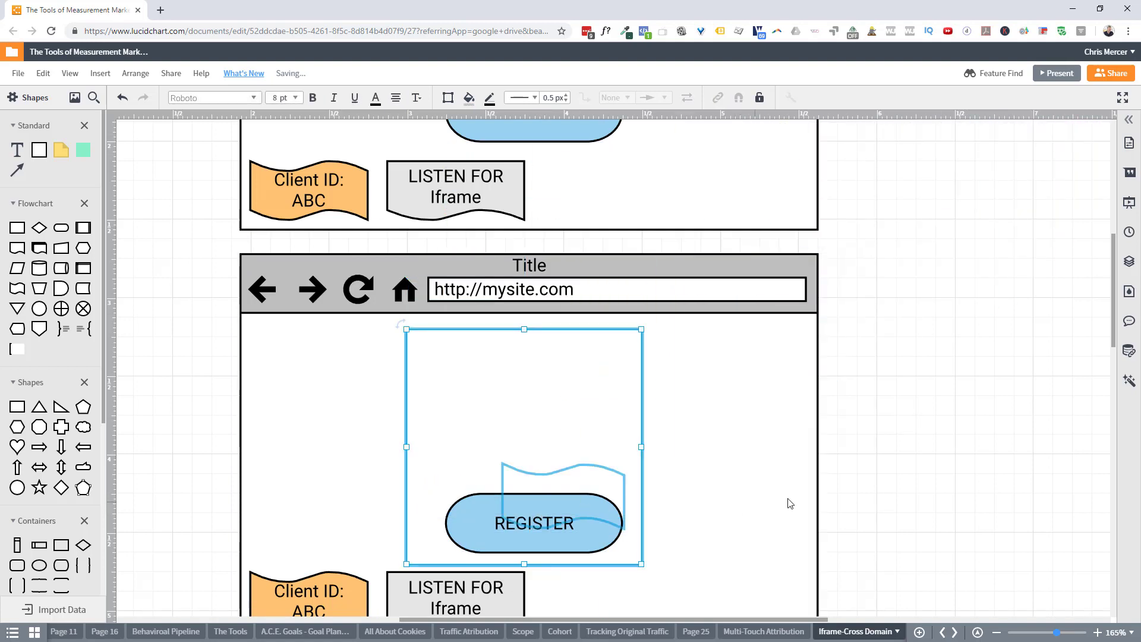
- Bring up the available actions for the registration form shape in the duplicate browser mockup
click(888, 488)
right_click(553, 451)
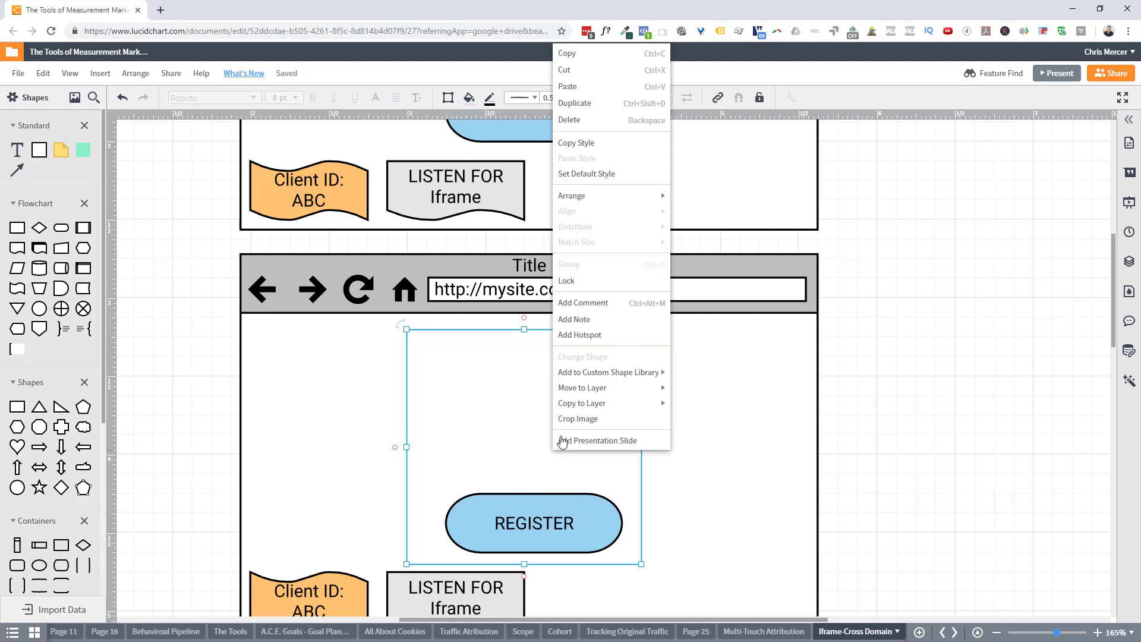
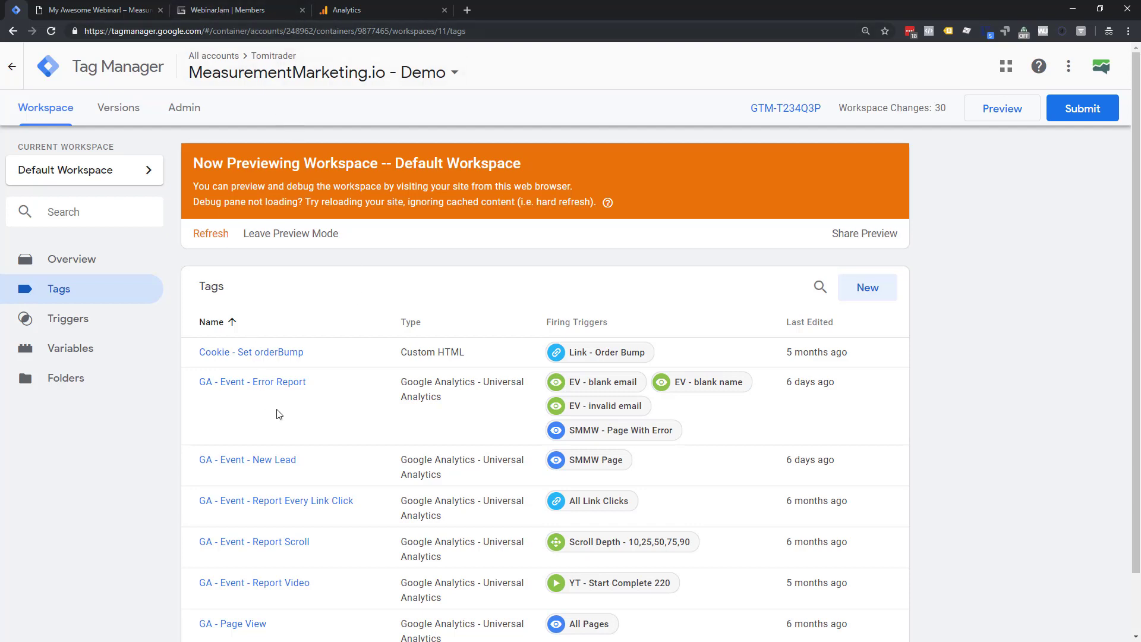
- In Google Tag Manager, open the GA - Page View tag and start adding another firing trigger
scroll(279, 414, down, 2)
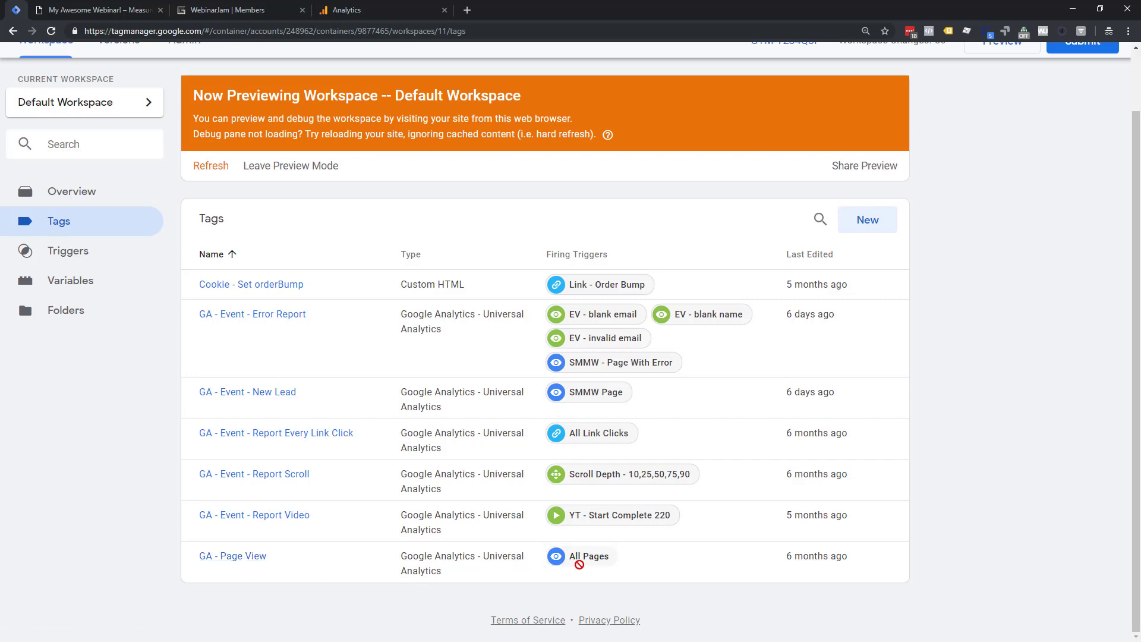
click(242, 564)
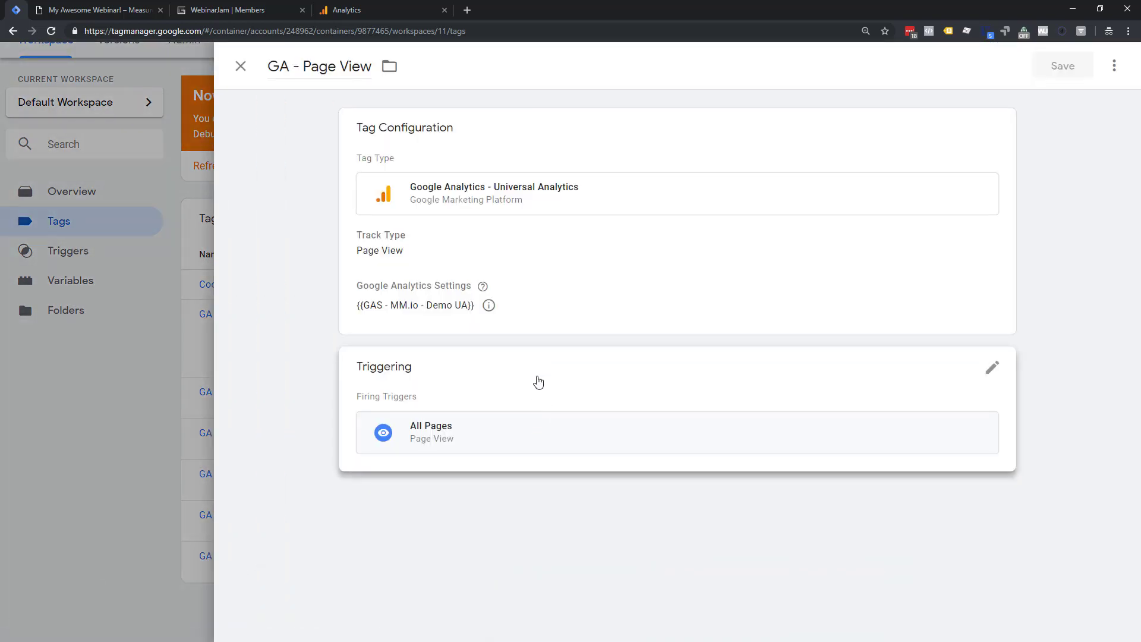
click(538, 381)
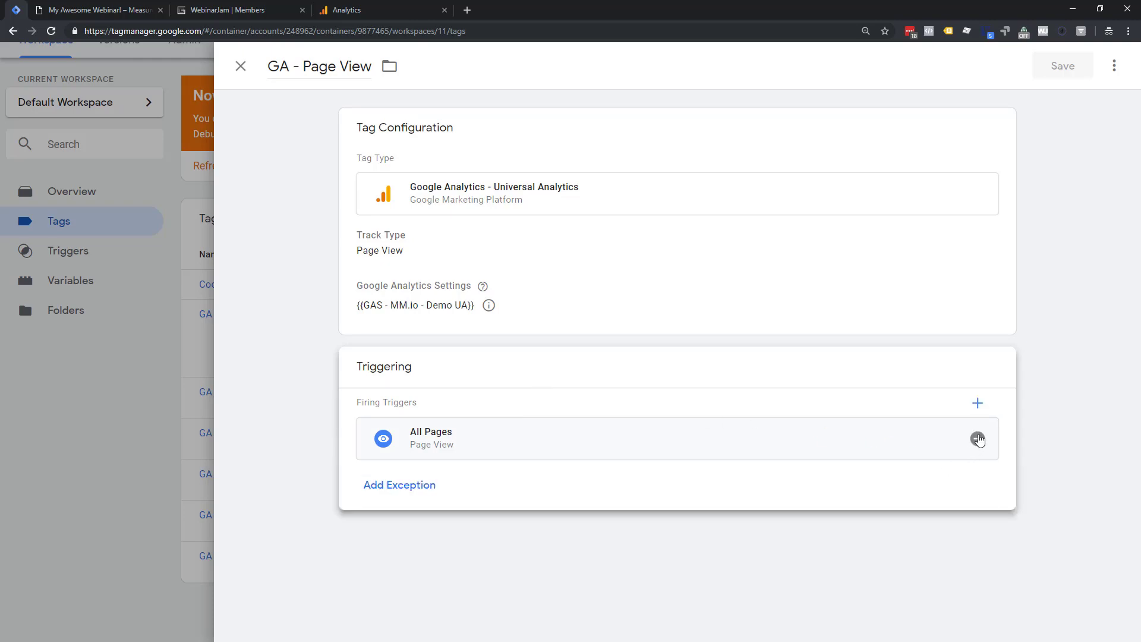
click(978, 405)
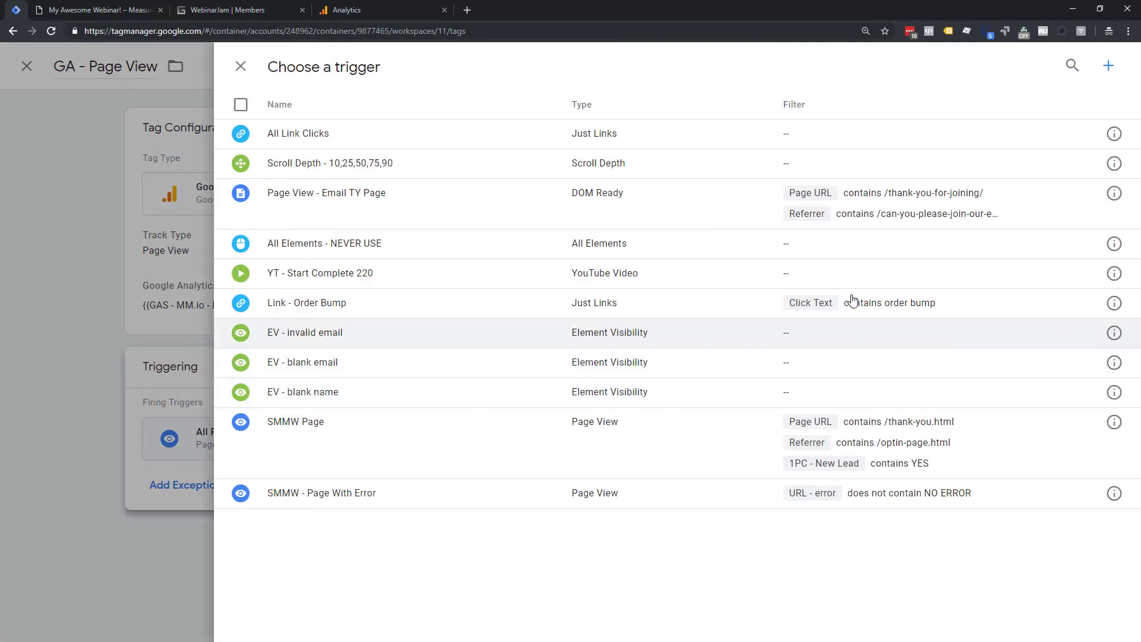
- Create a Page View trigger that fires on some page views where Page URL contains measurementmarketing.io/
click(1109, 67)
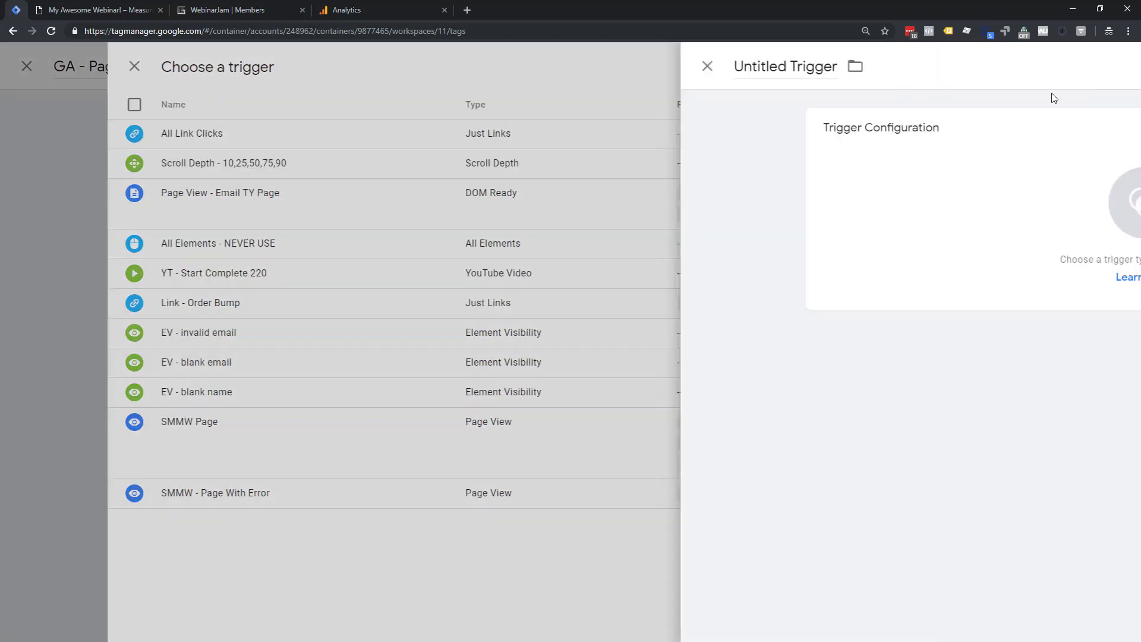
click(617, 209)
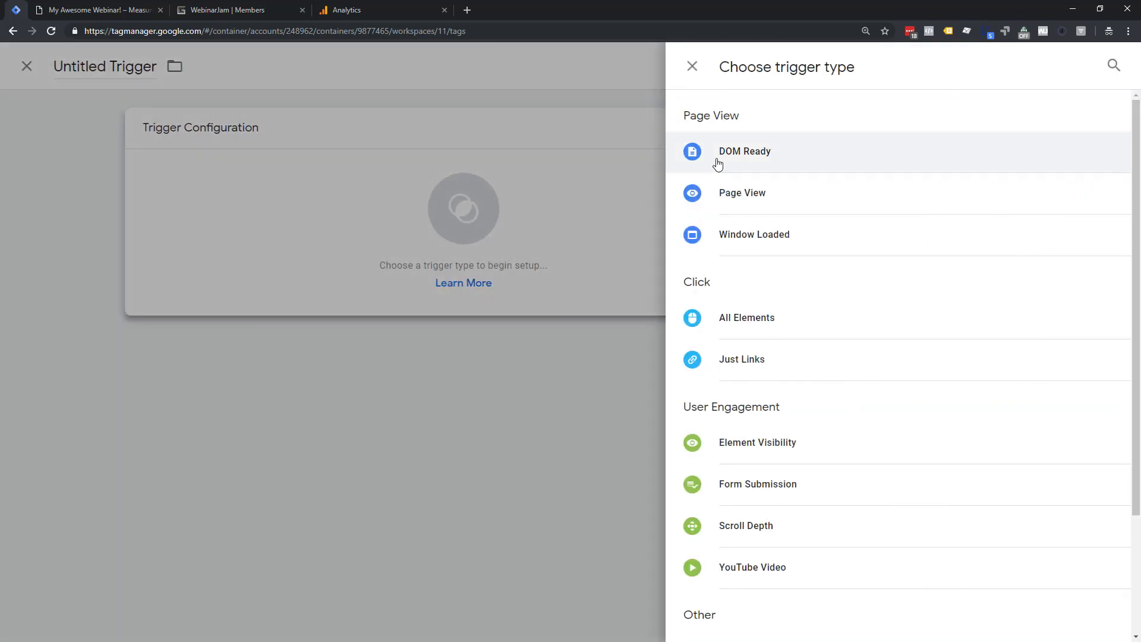
click(728, 202)
click(486, 276)
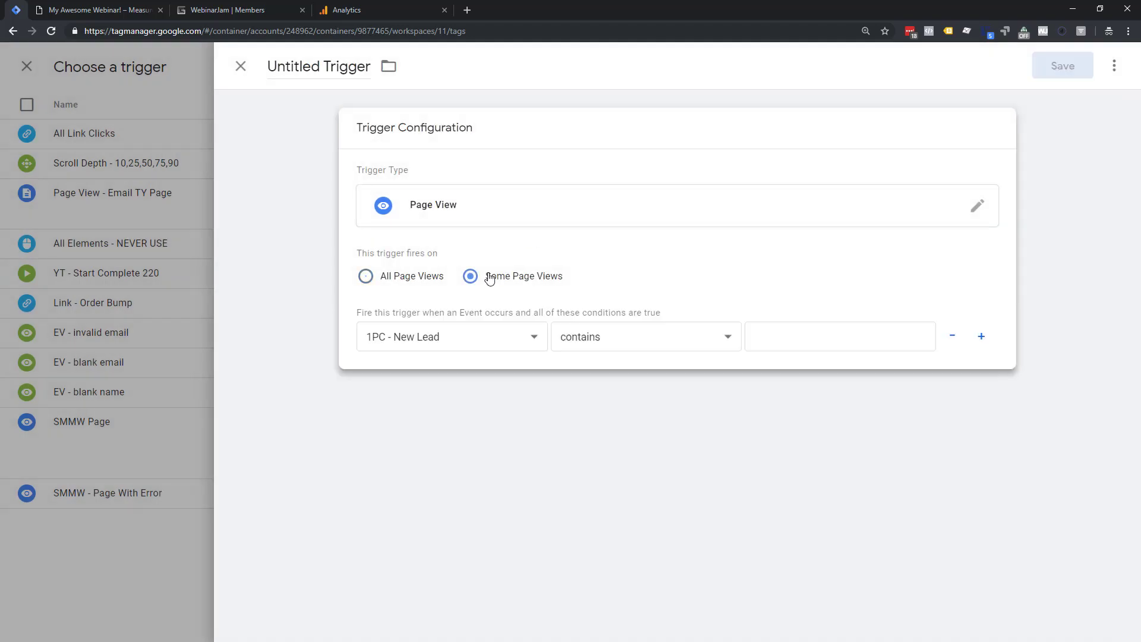
click(456, 338)
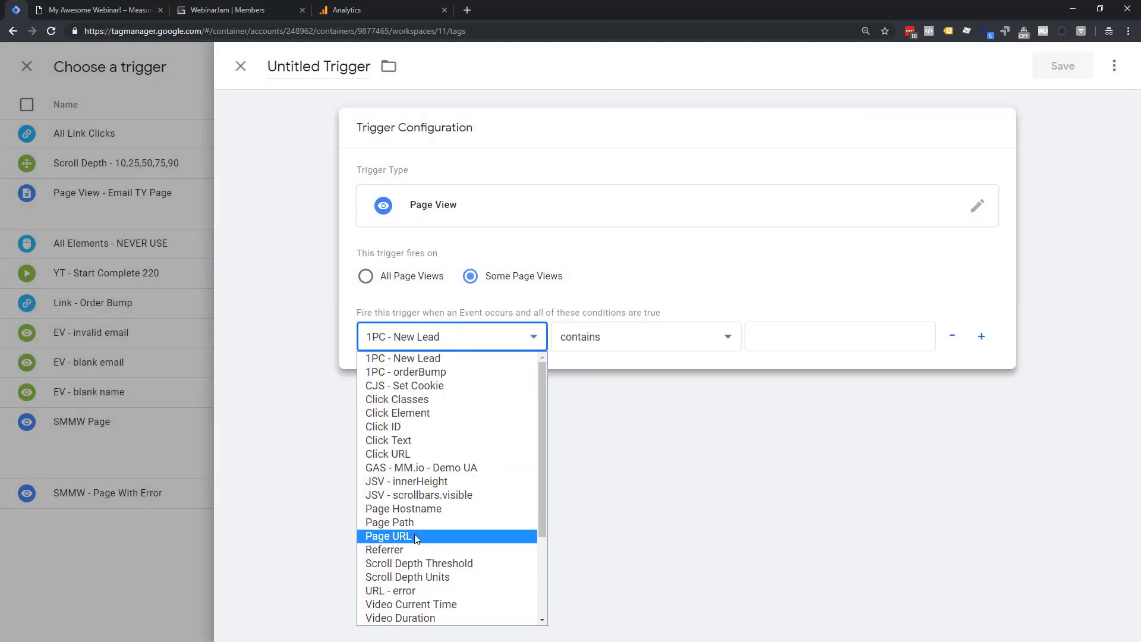
click(455, 537)
click(776, 333)
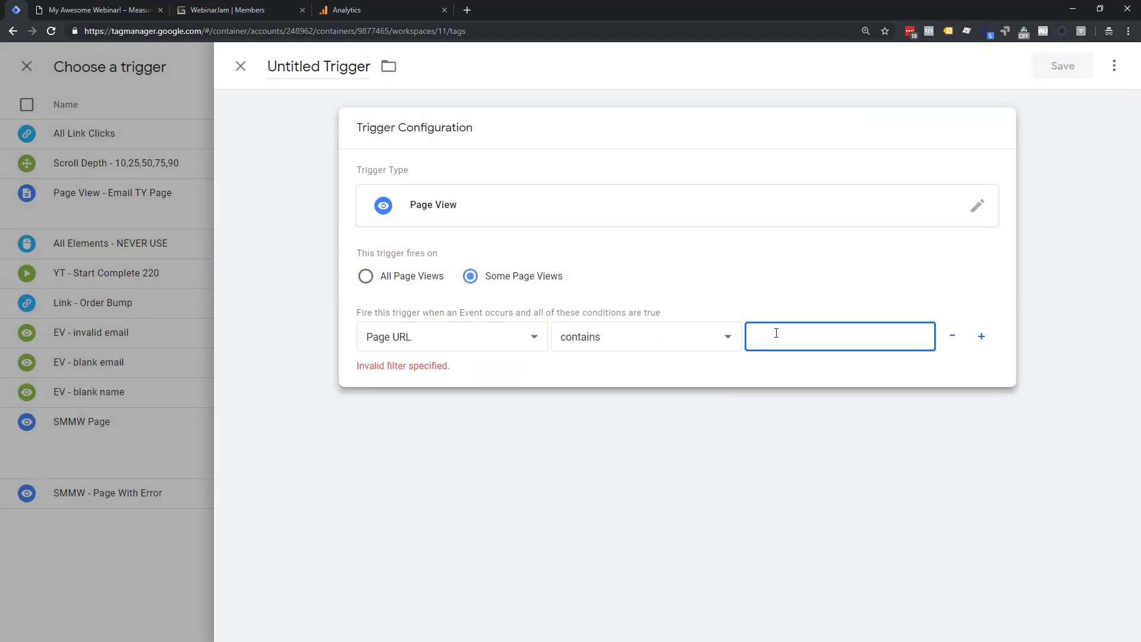
text(measurementmarketing.io/)
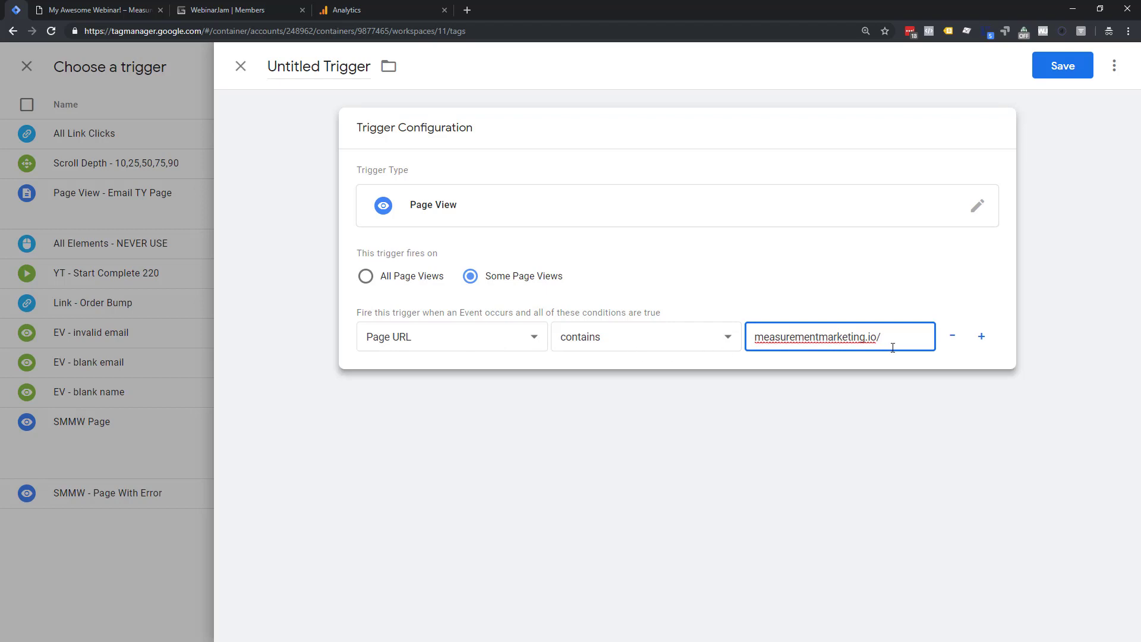
- Save the trigger as "Page View - All mm.io Pages" and remove All Pages from the tag's firing triggers
click(1062, 66)
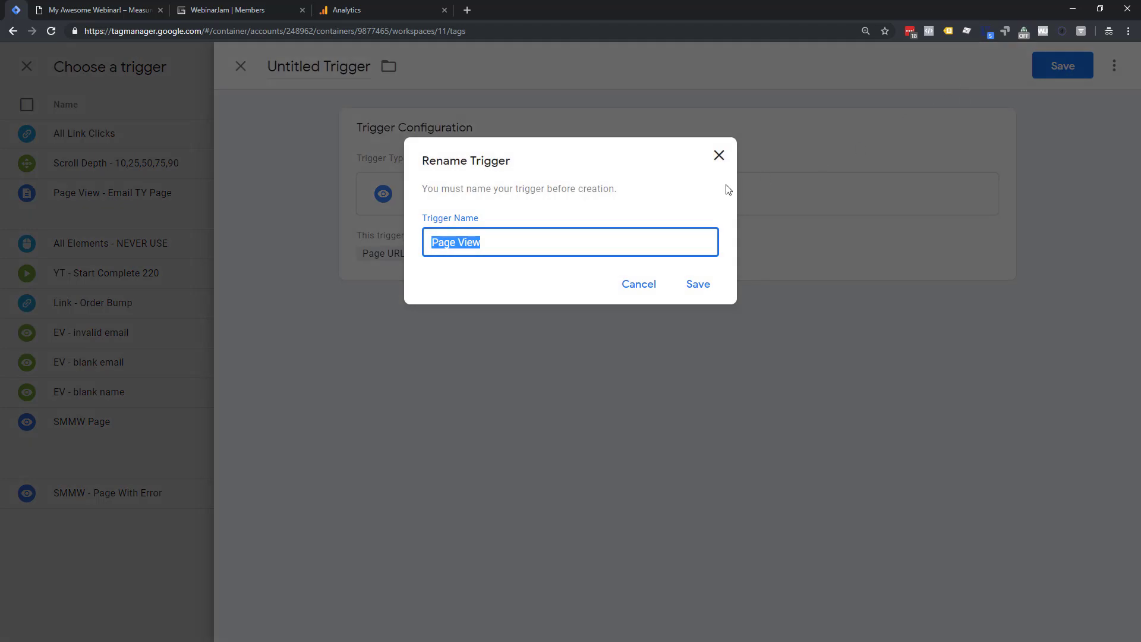
text(Page View - Al)
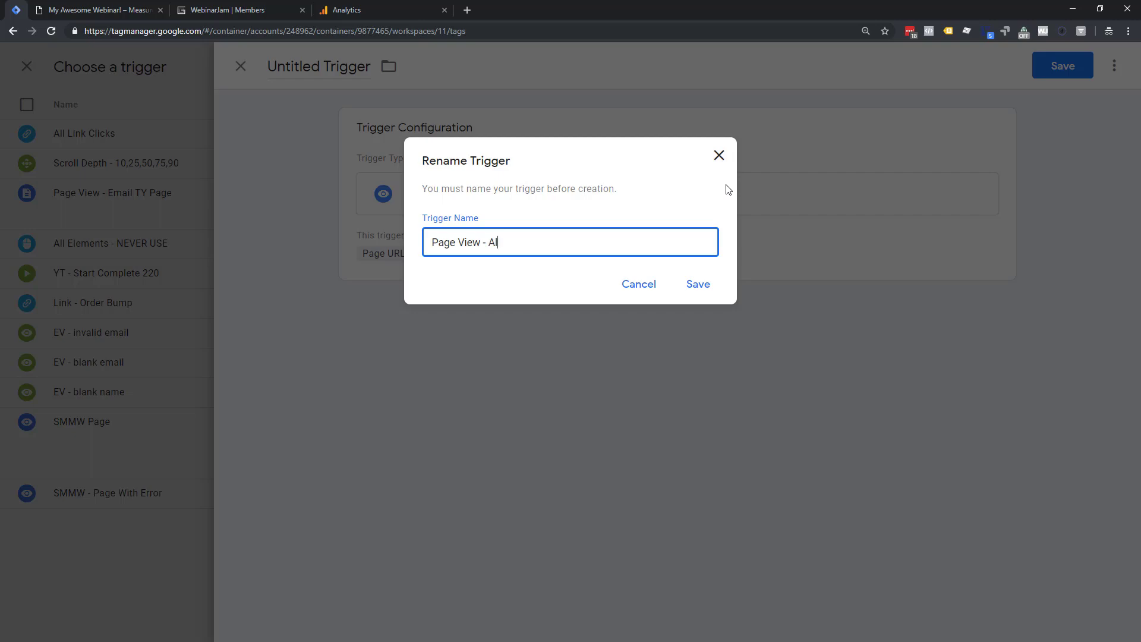
text(l mm.io Pages)
click(690, 285)
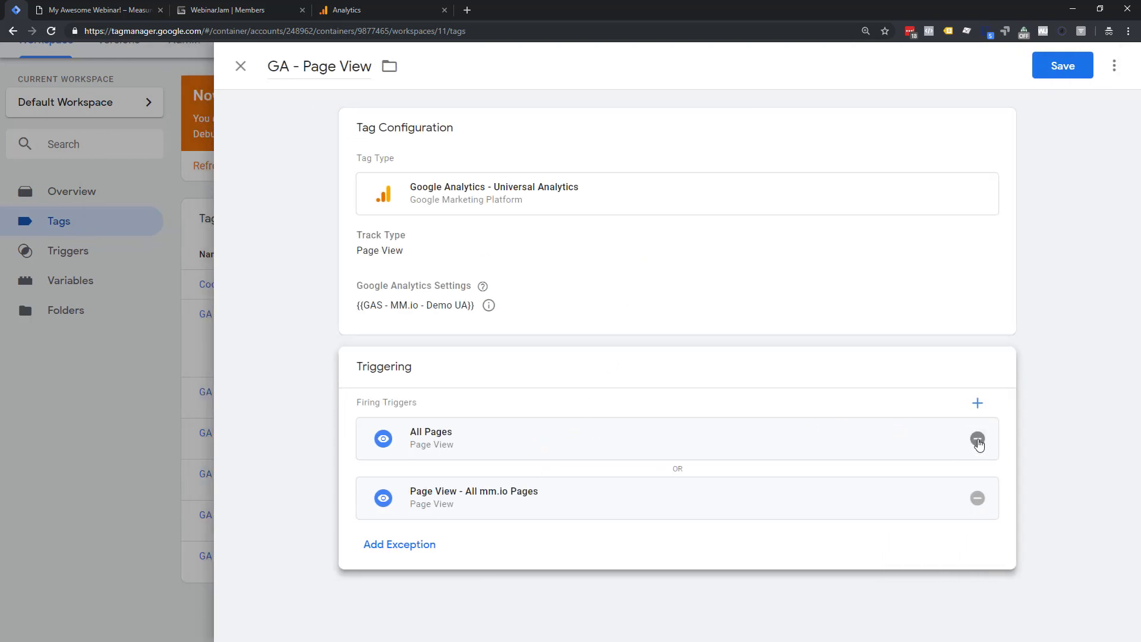
click(977, 439)
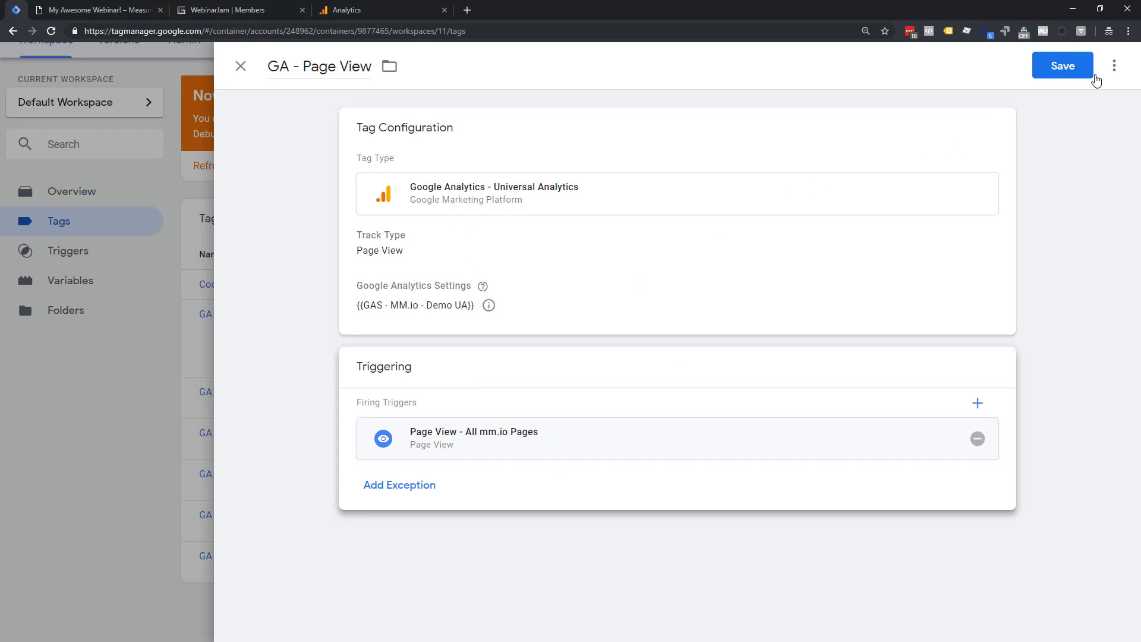
- Rename the tag "GA - Page View - MM.io pages" and save it
click(1054, 67)
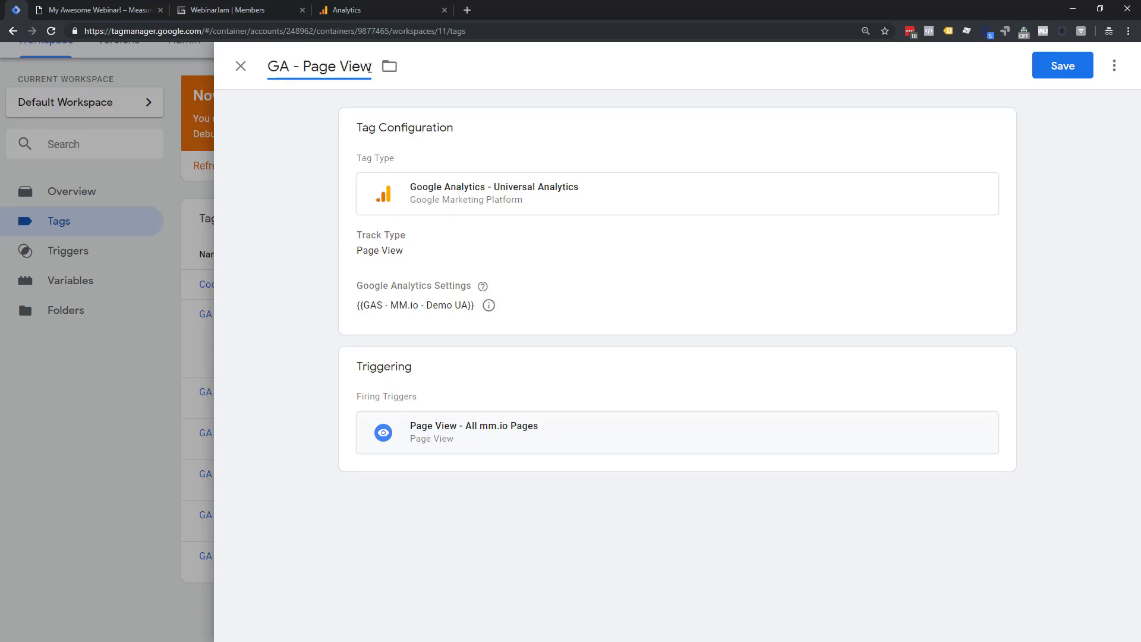
text(p)
key(BackSpace)
text(- Mm)
key(BackSpace)
text(M.io pages)
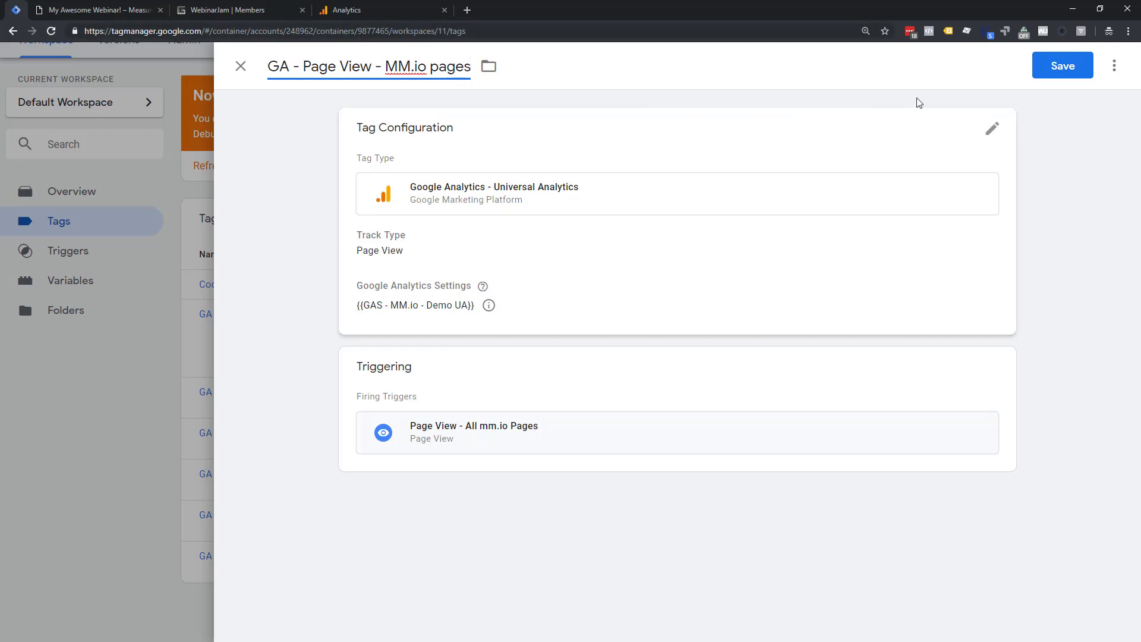
click(1062, 66)
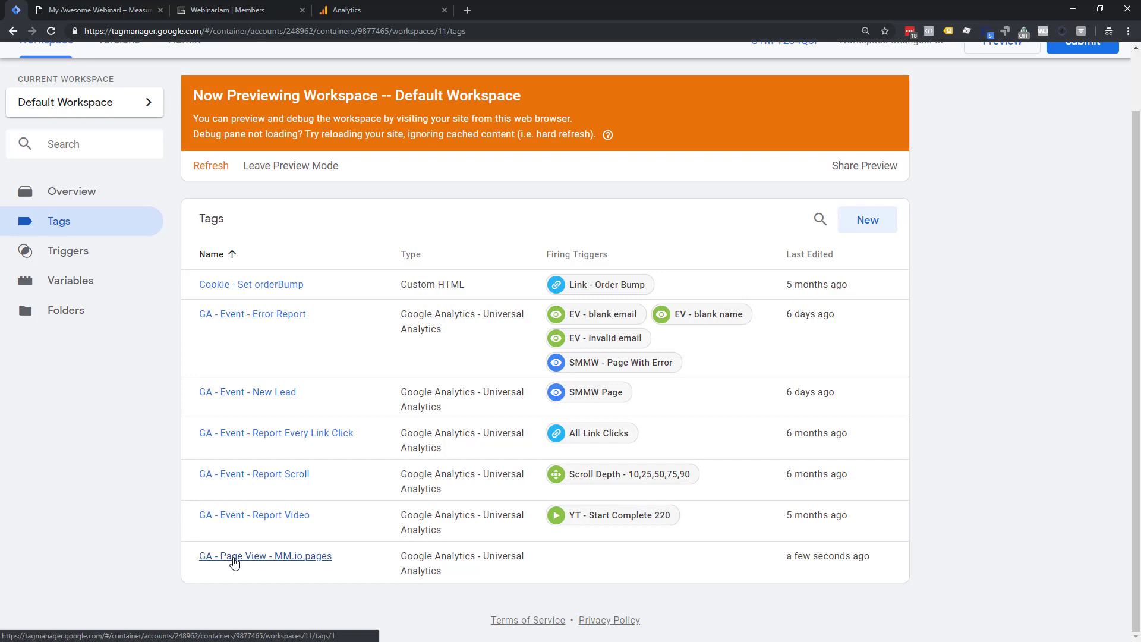
- Duplicate the GA - Page View - MM.io pages tag and remove the "Copy of" prefix from the copy's name
click(235, 562)
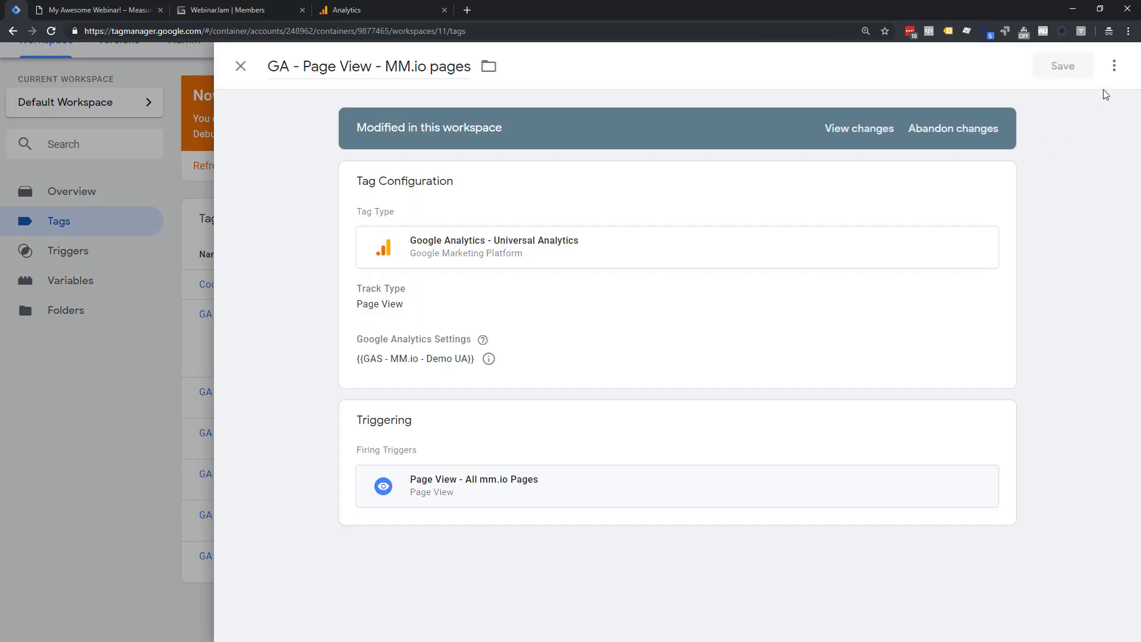
click(1114, 65)
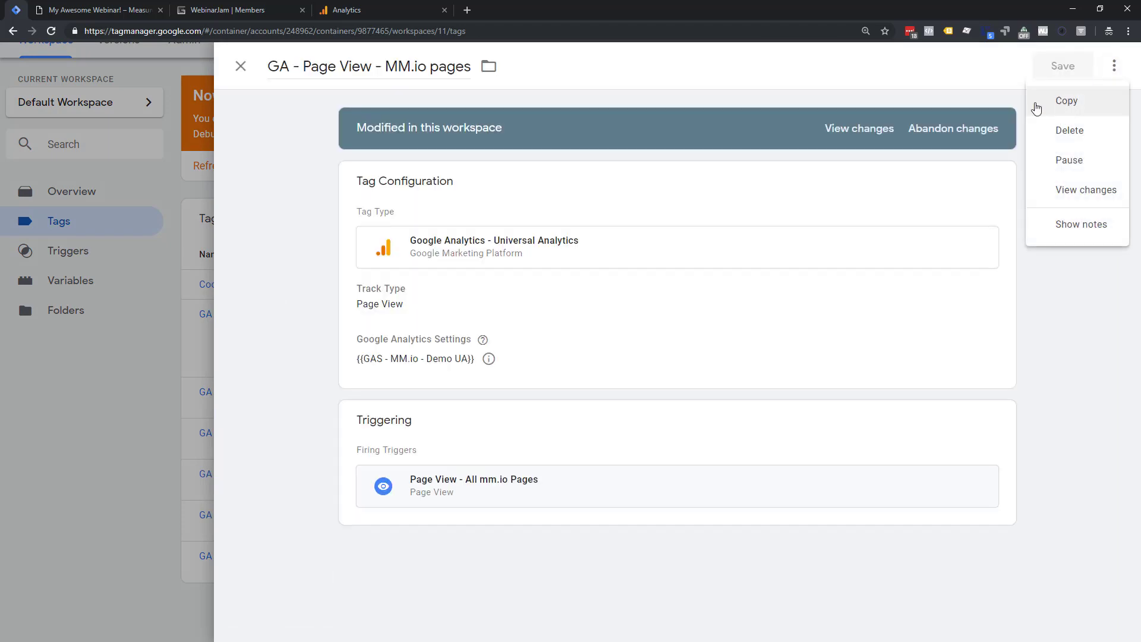
click(320, 65)
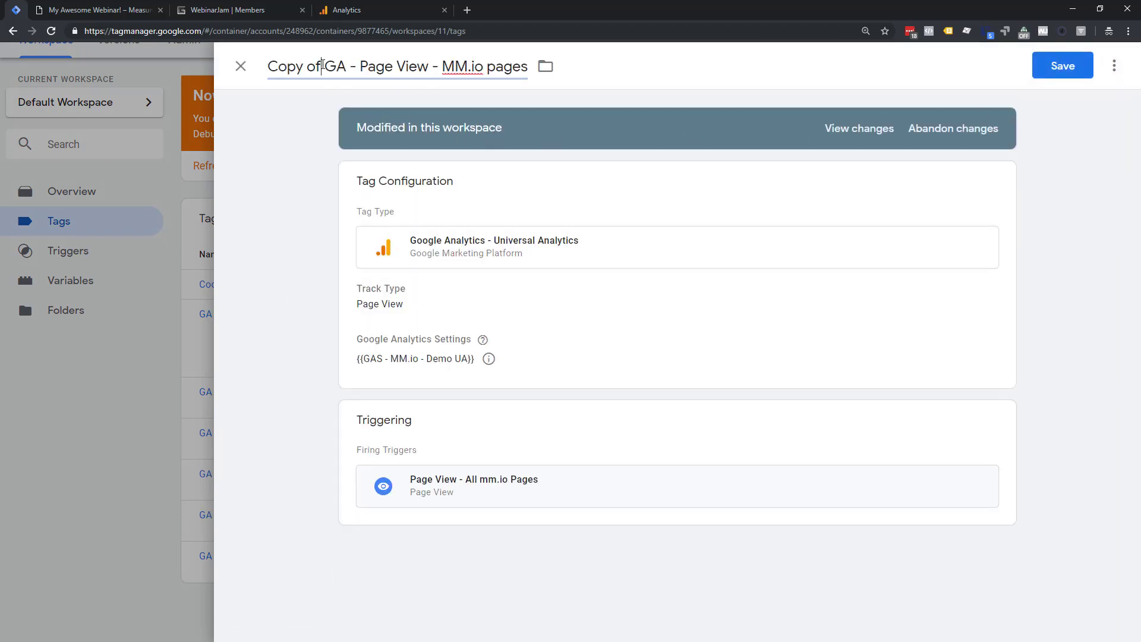
drag(324, 65, 230, 68)
key(BackSpace)
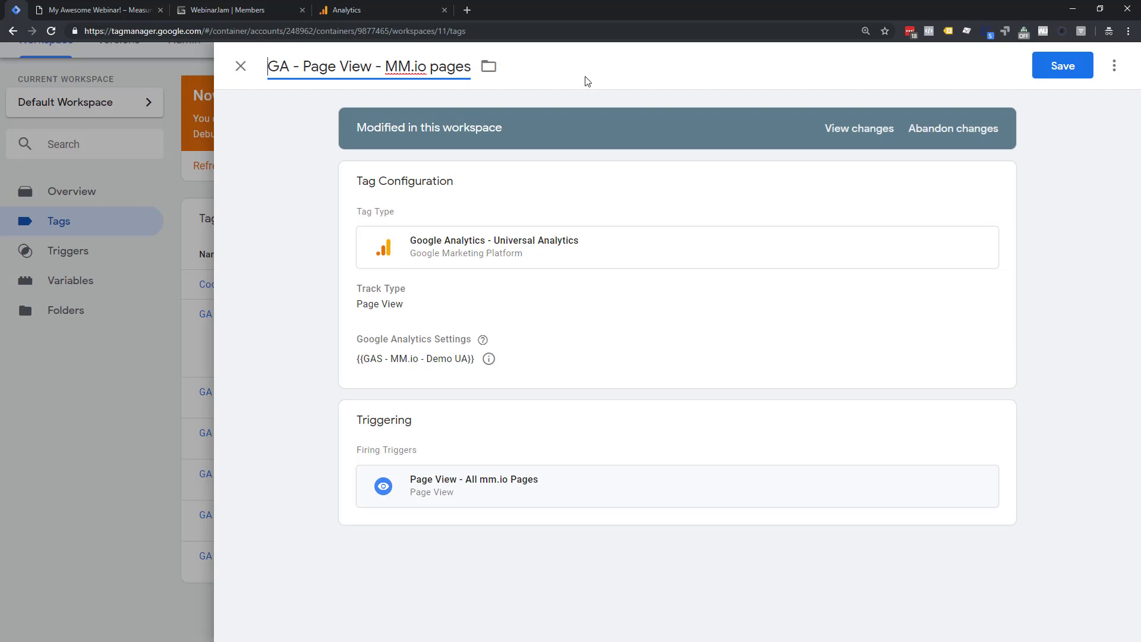
- Replace "MM.io" with "Genndi" in the tag copy's name
drag(386, 69, 424, 67)
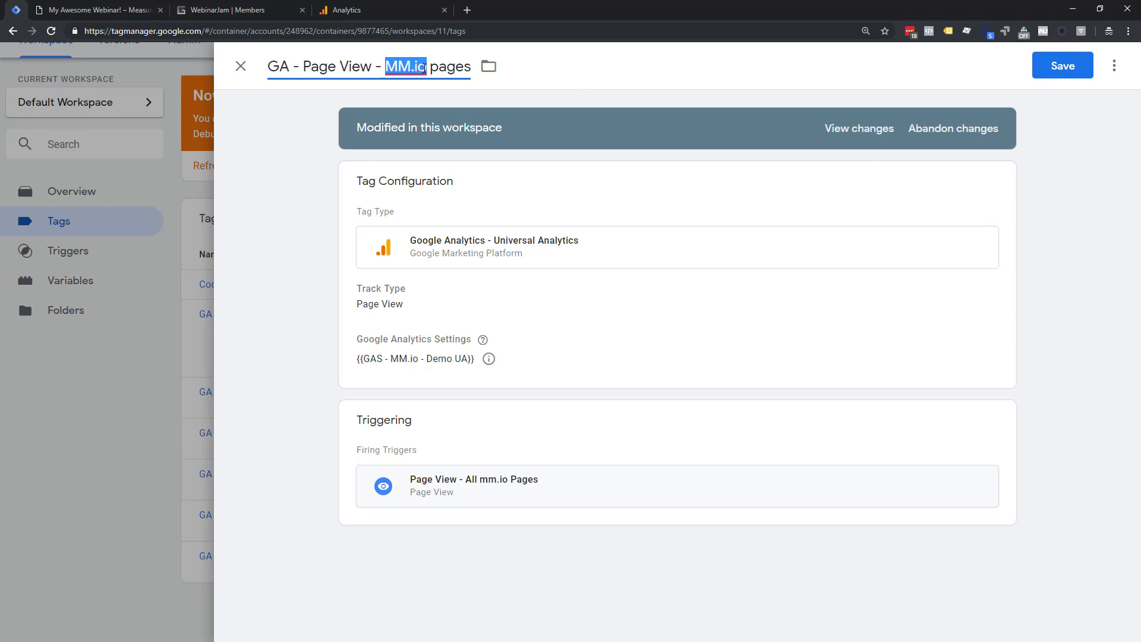
text(Gend)
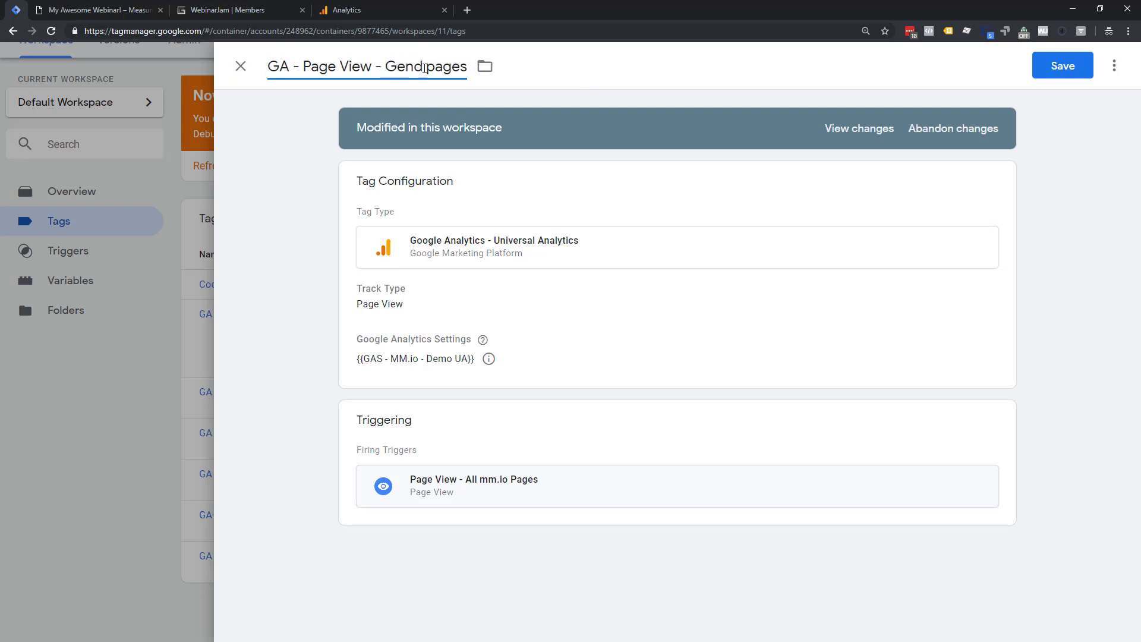
key(BackSpace)
text(ndi)
- Check the form's domain in the Google Analytics Real-Time Content report, and add ".com" after Genndi in the tag copy's name
click(380, 8)
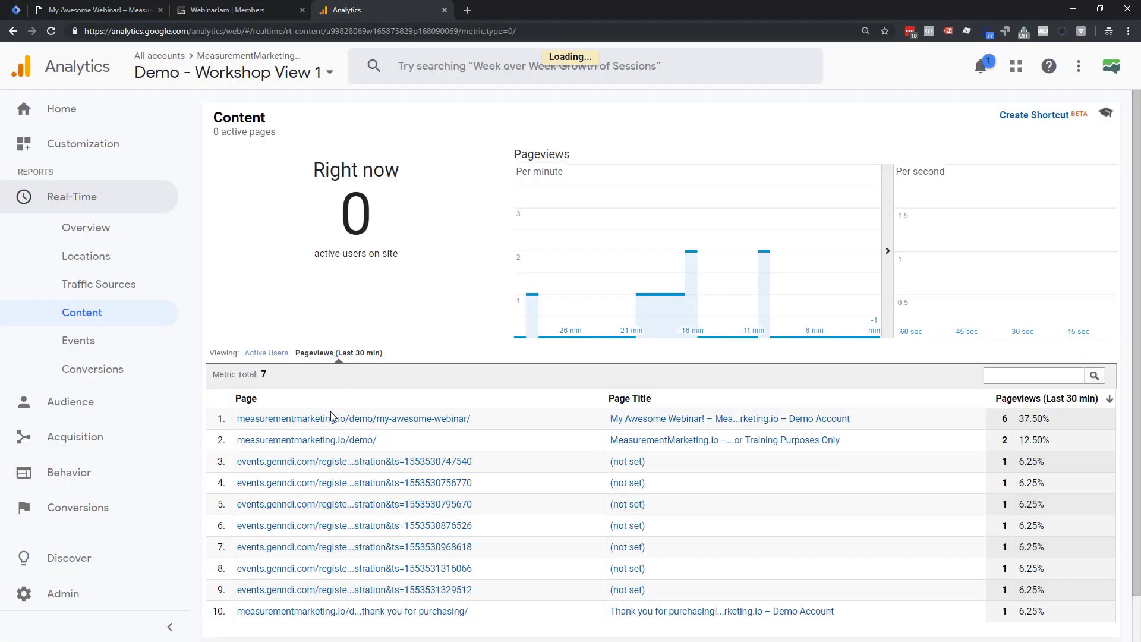
scroll(262, 416, down, 2)
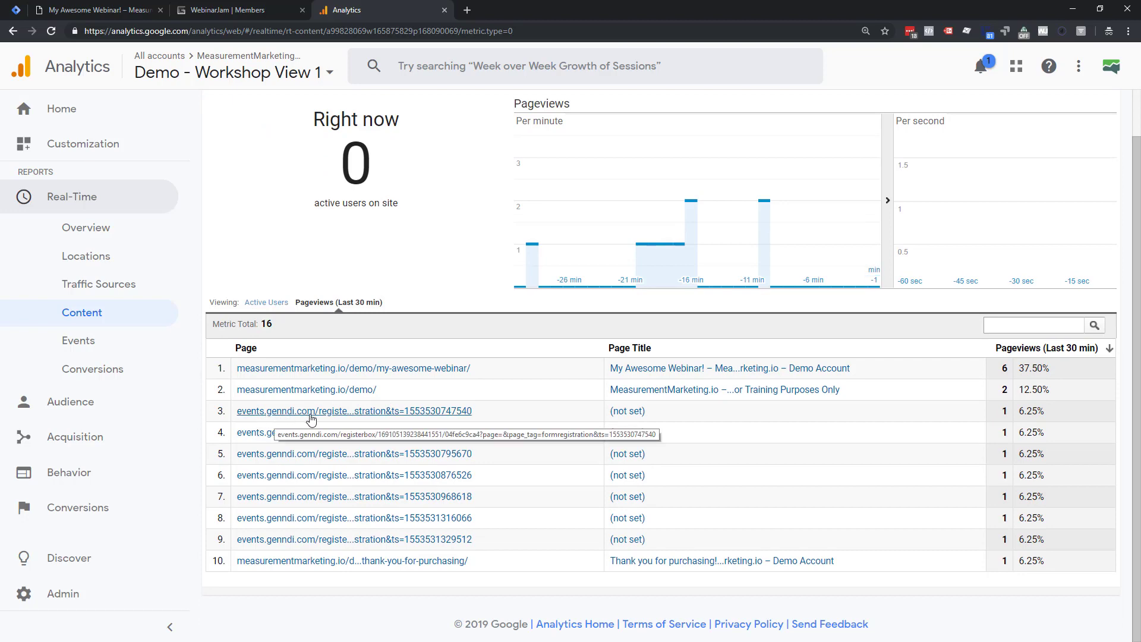
click(109, 10)
click(16, 10)
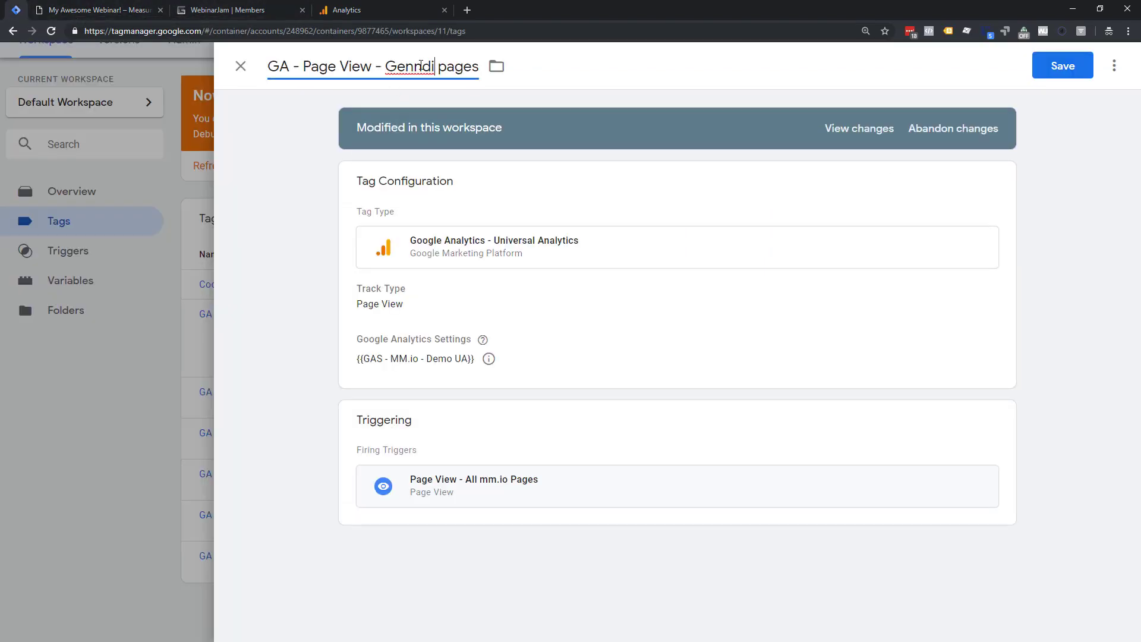
text(.com)
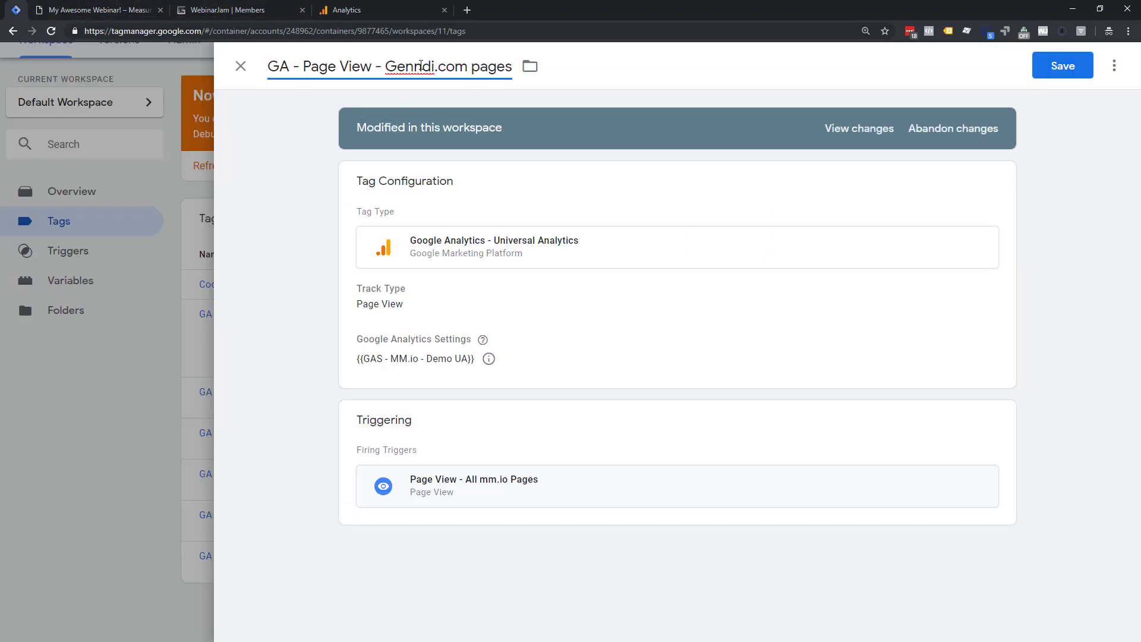
- Duplicate the tag copy's Page View - All mm.io Pages trigger and remove the "Copy of" prefix from its name
click(861, 478)
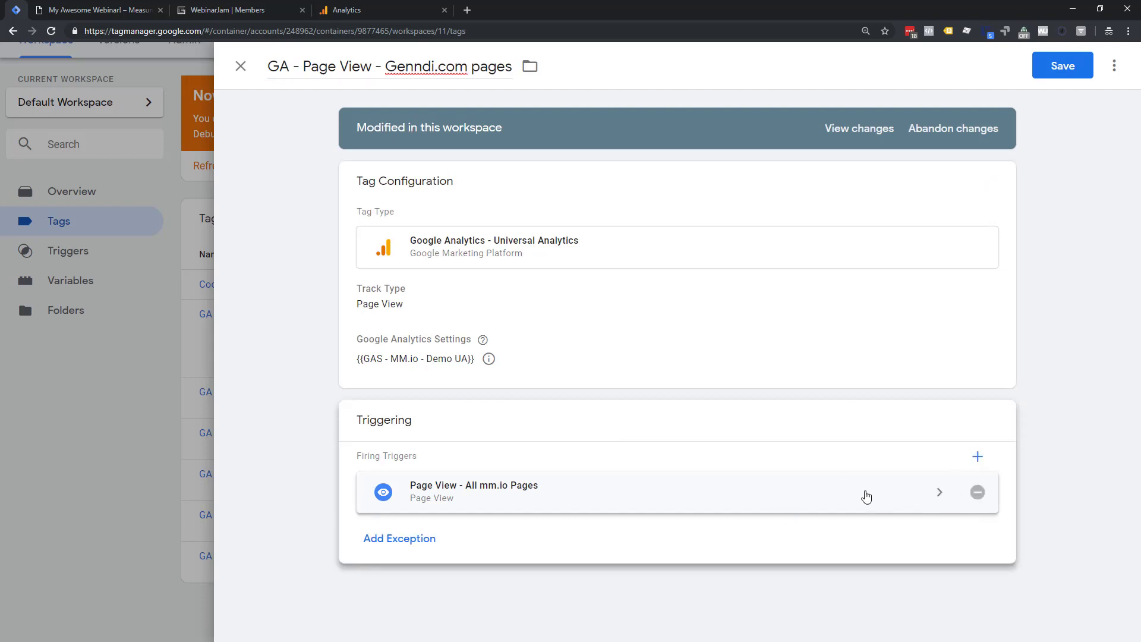
click(866, 497)
click(1113, 80)
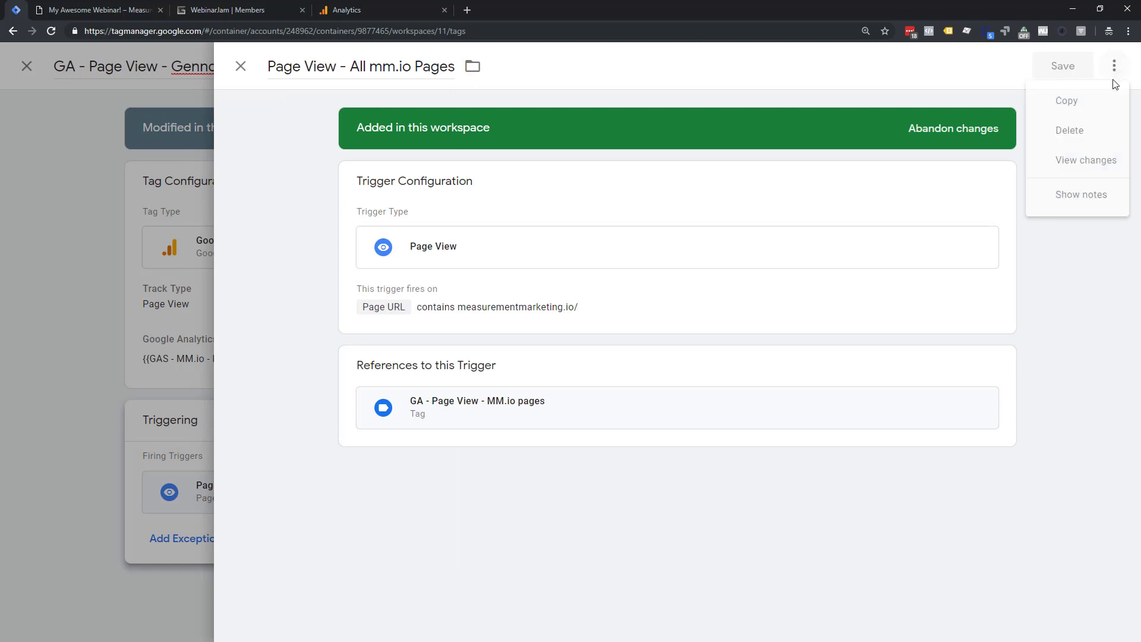
click(1073, 102)
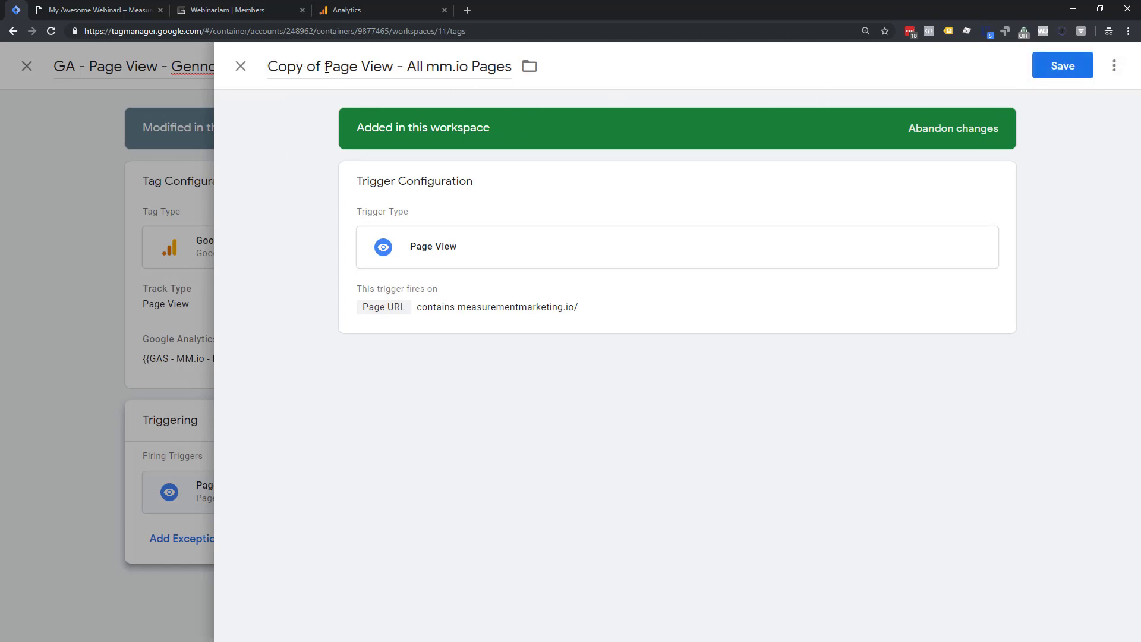
drag(326, 67, 55, 52)
key(BackSpace)
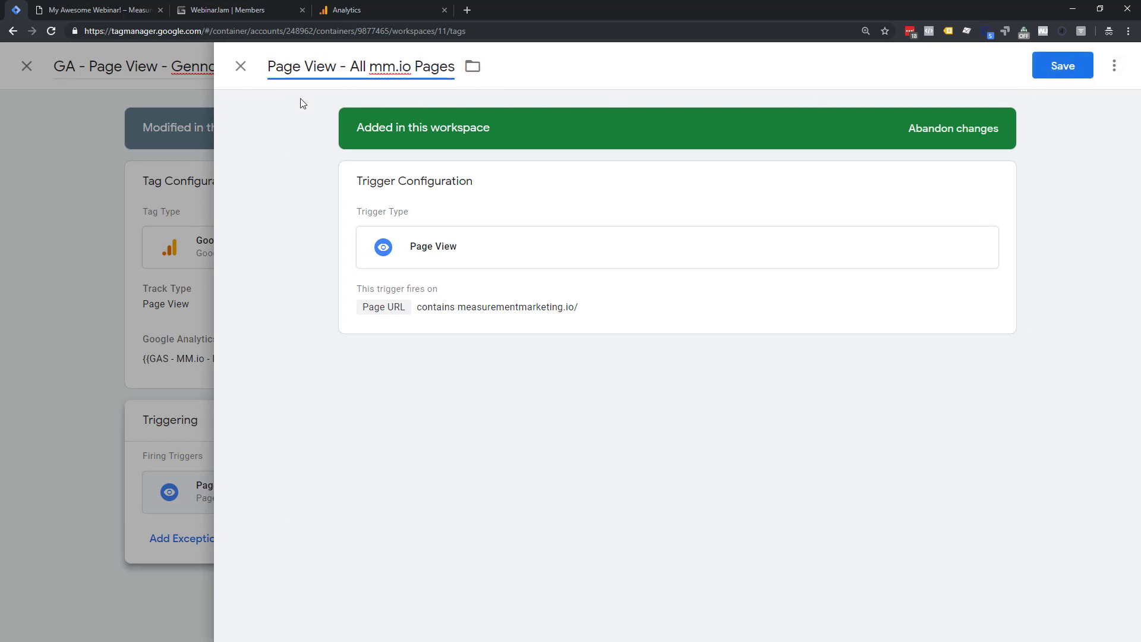
- Replace "mm.io" with "Genndi.com" in the name of the trigger copy
drag(369, 66, 412, 63)
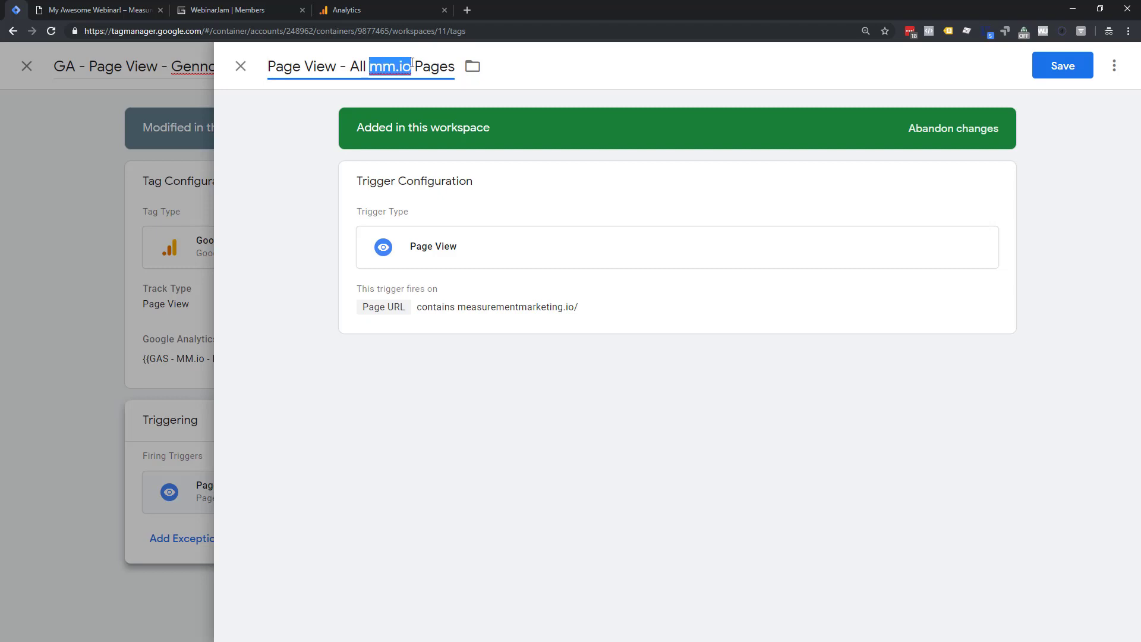
text(Dem)
key(BackSpace)
key(BackSpace)
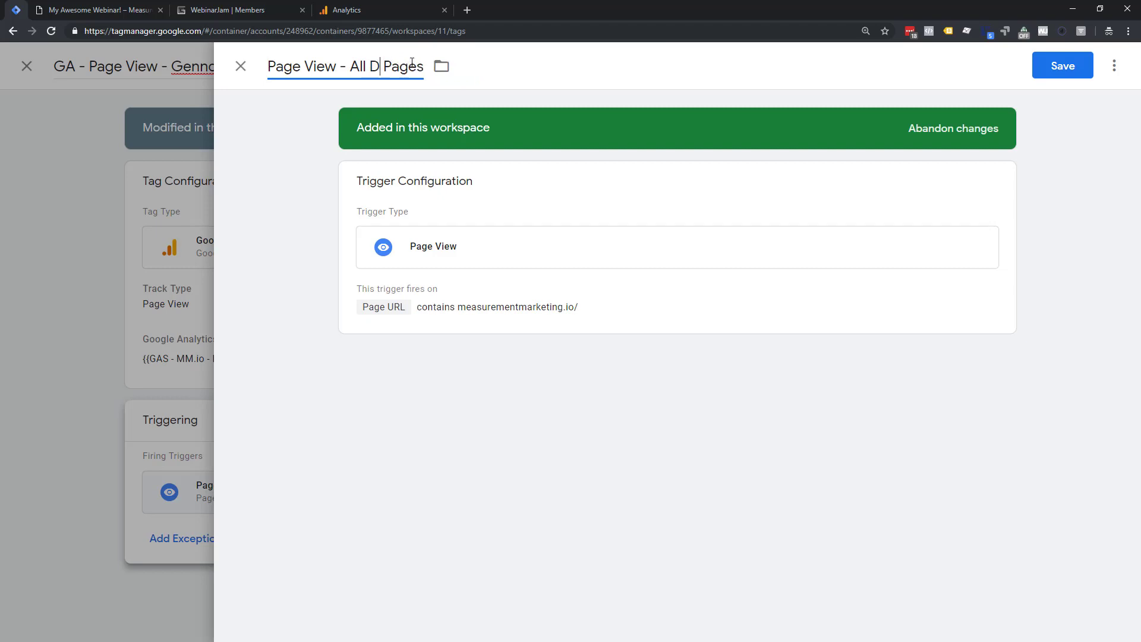
key(BackSpace)
text(Gend)
key(BackSpace)
text(nd)
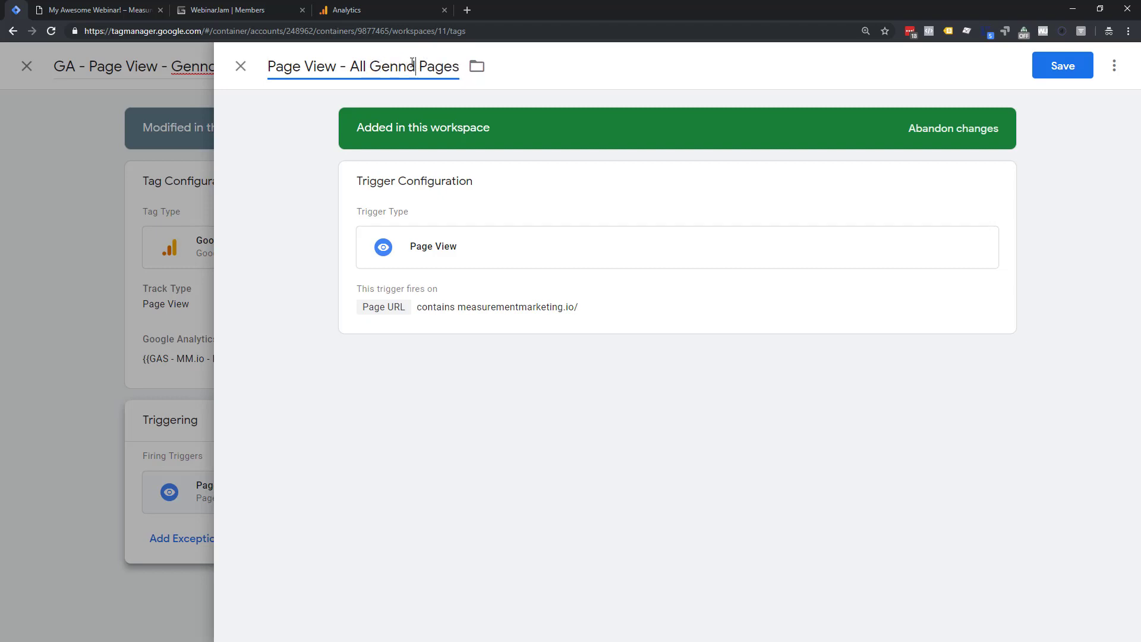
text(i.com)
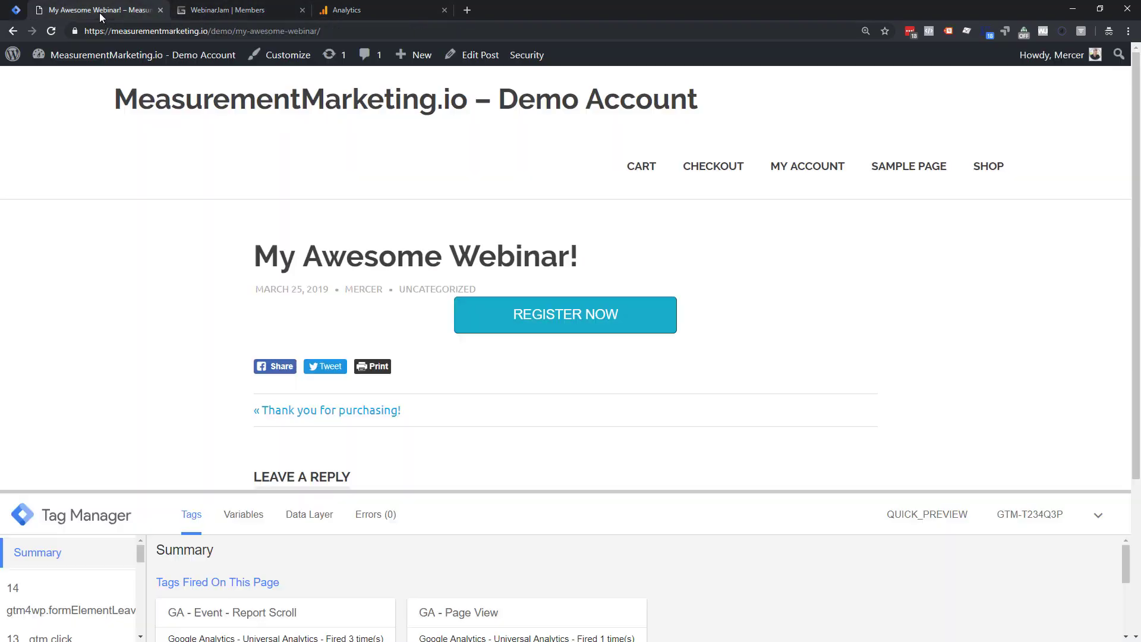
- Check the form's page path in the Google Analytics Real-Time Content report, and replace ".com" with "Register Box" in the trigger copy's name
click(123, 12)
click(356, 10)
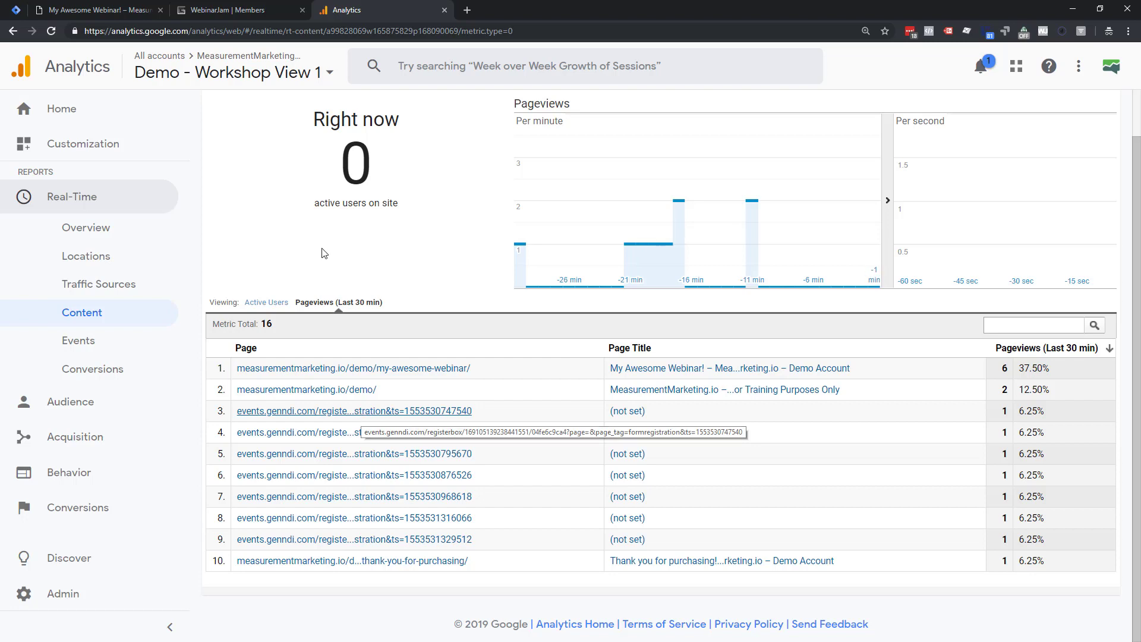
click(95, 10)
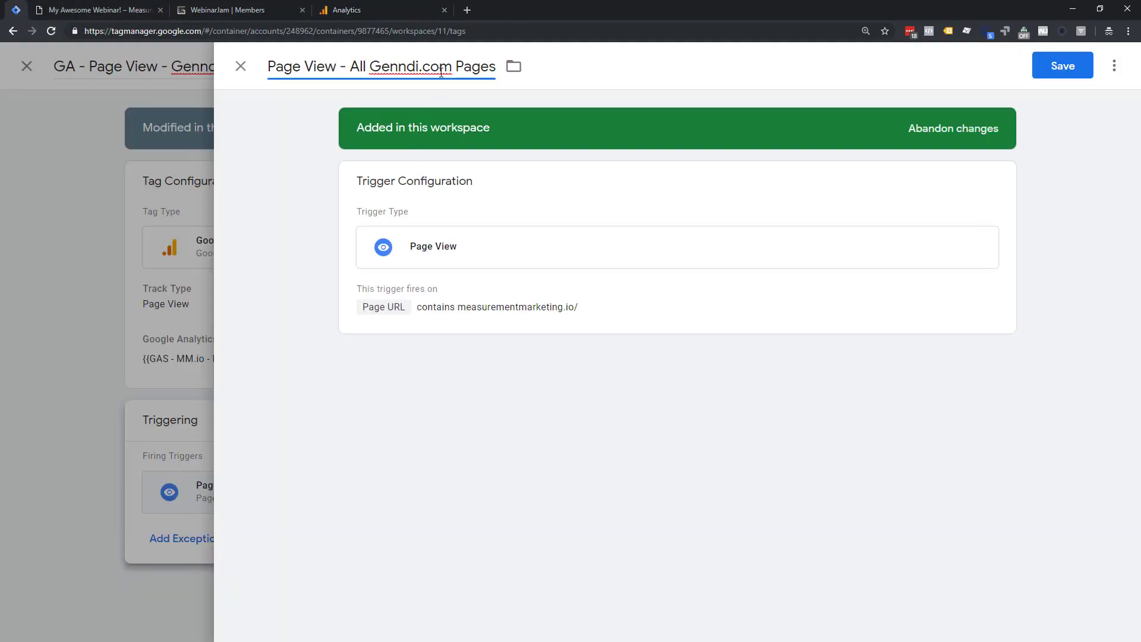
drag(452, 66, 418, 63)
text(Register)
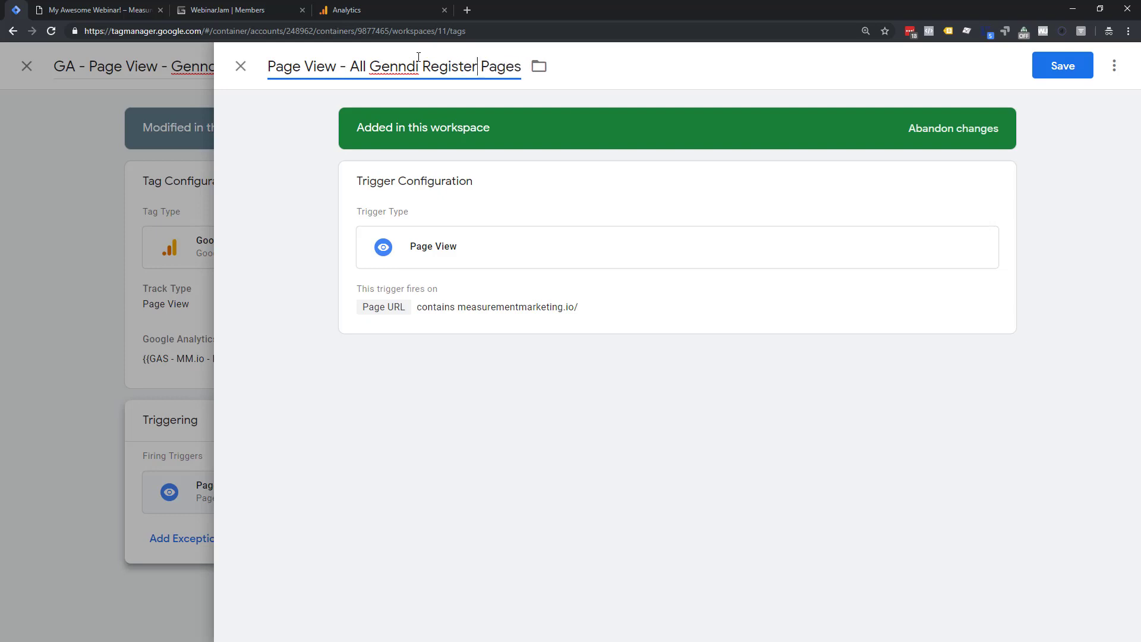
text( Box)
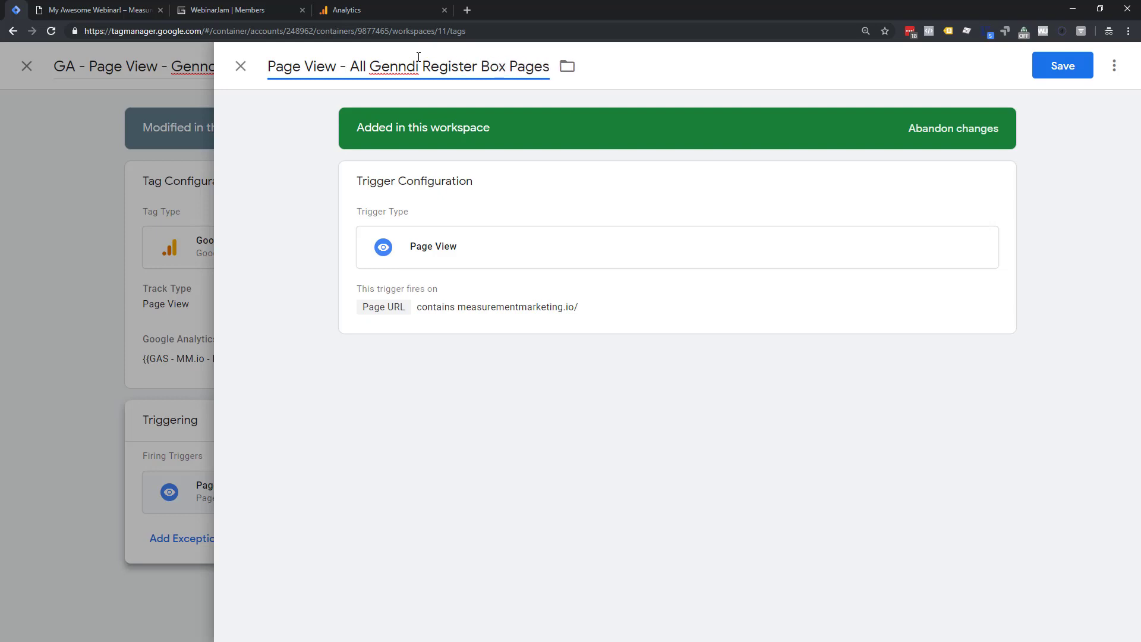
- Make the trigger fire when Page URL contains genndi.com/registerbox/, checking the path against the Google Analytics report, and save the trigger
click(613, 313)
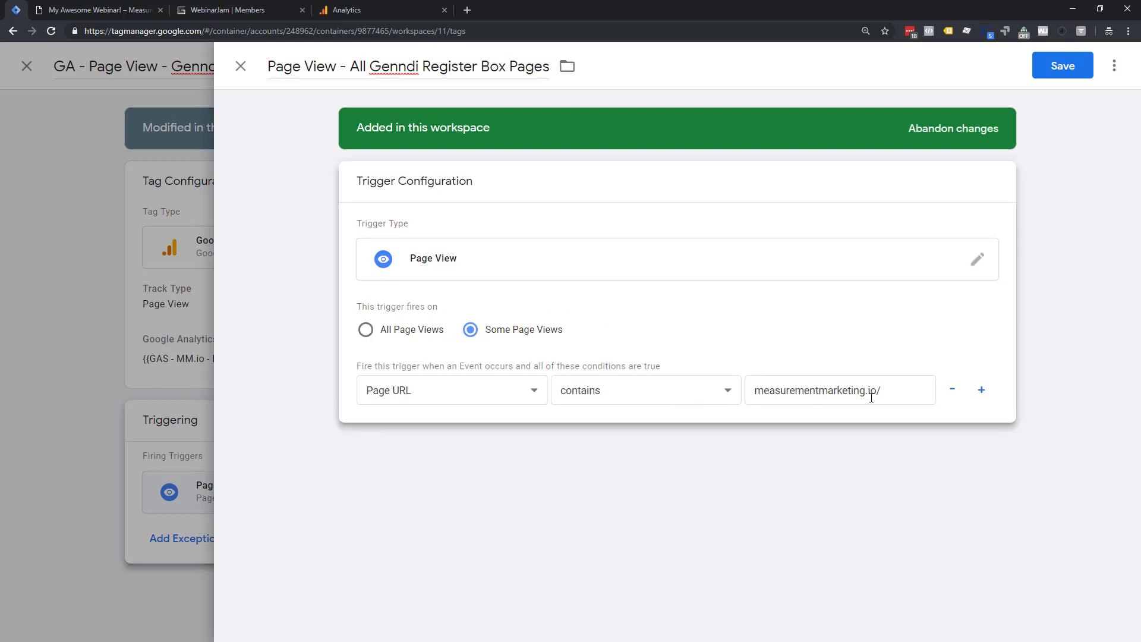
drag(871, 397, 400, 331)
text(gn)
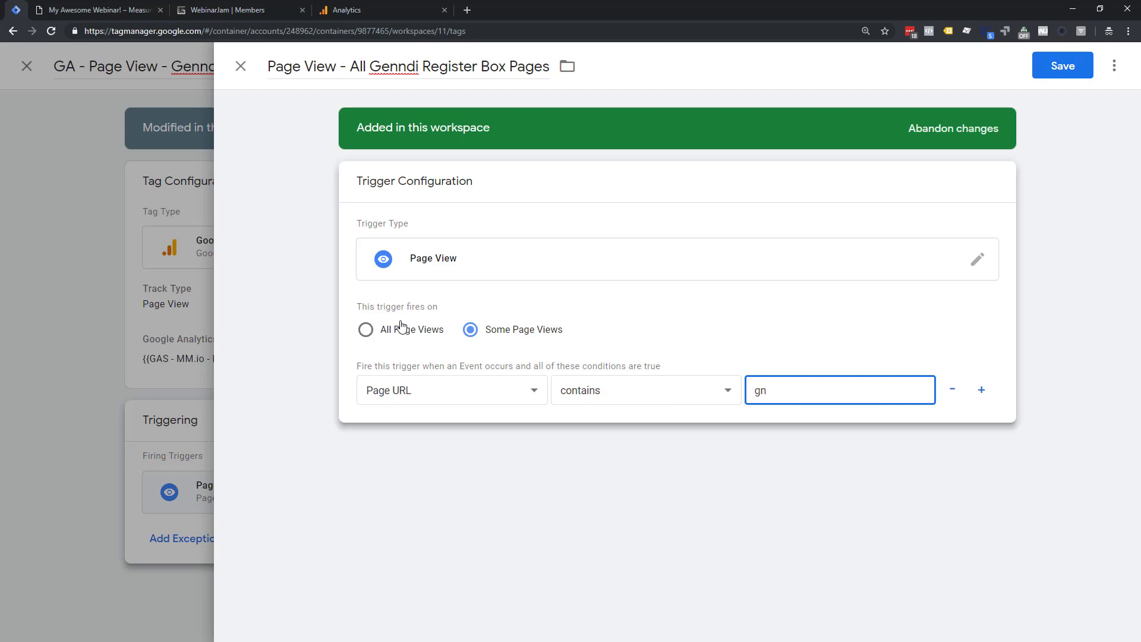
text(nndi.com/registerbox/)
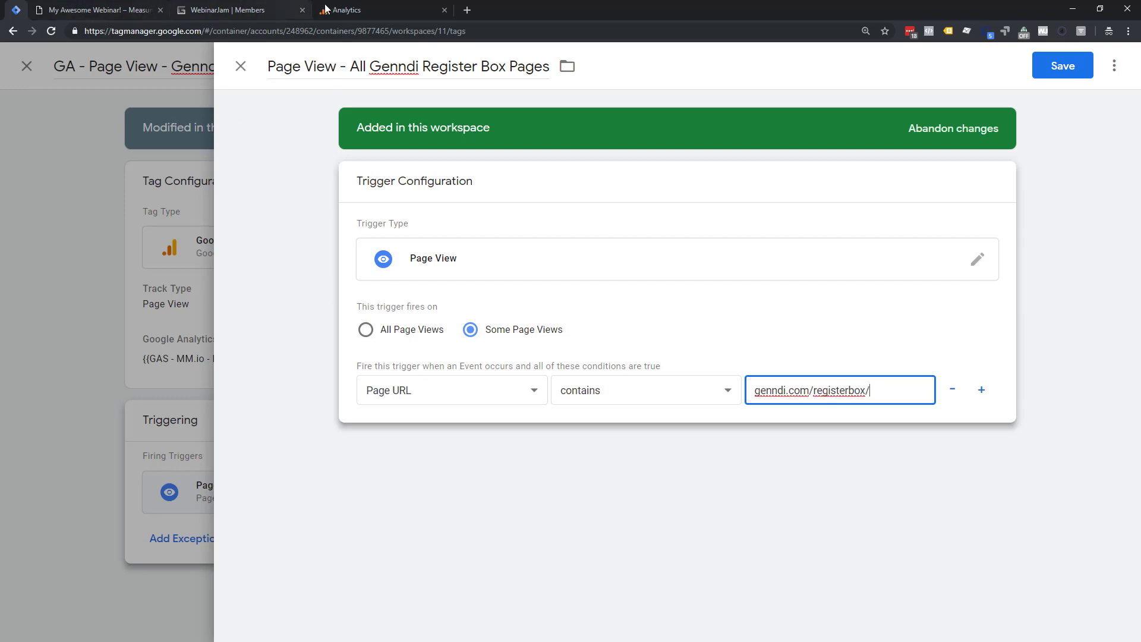
click(350, 10)
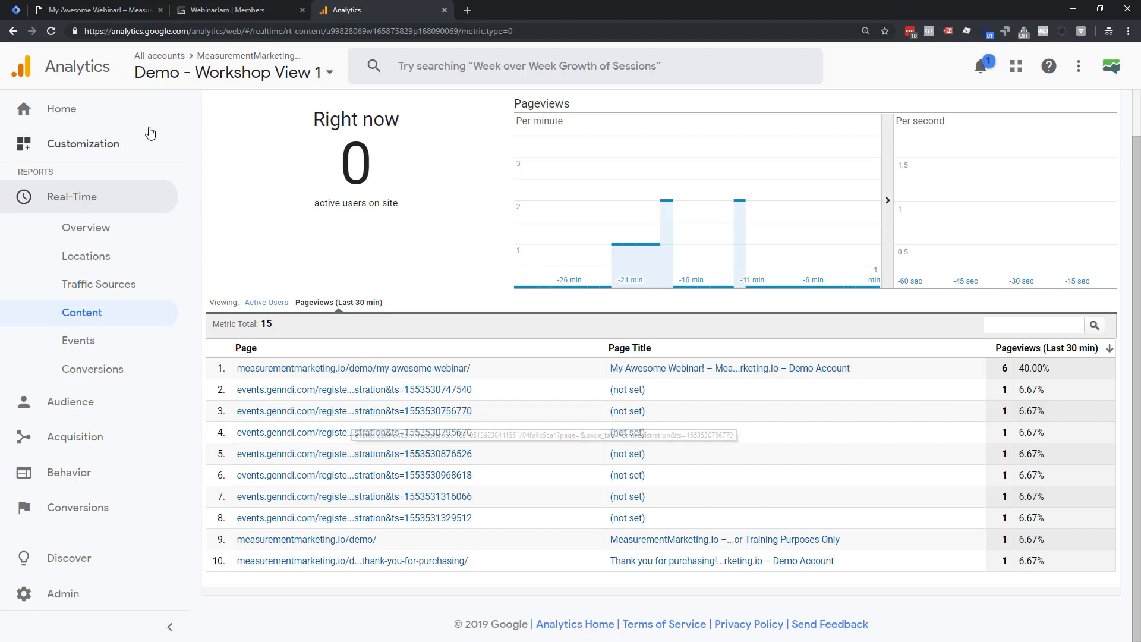
click(16, 10)
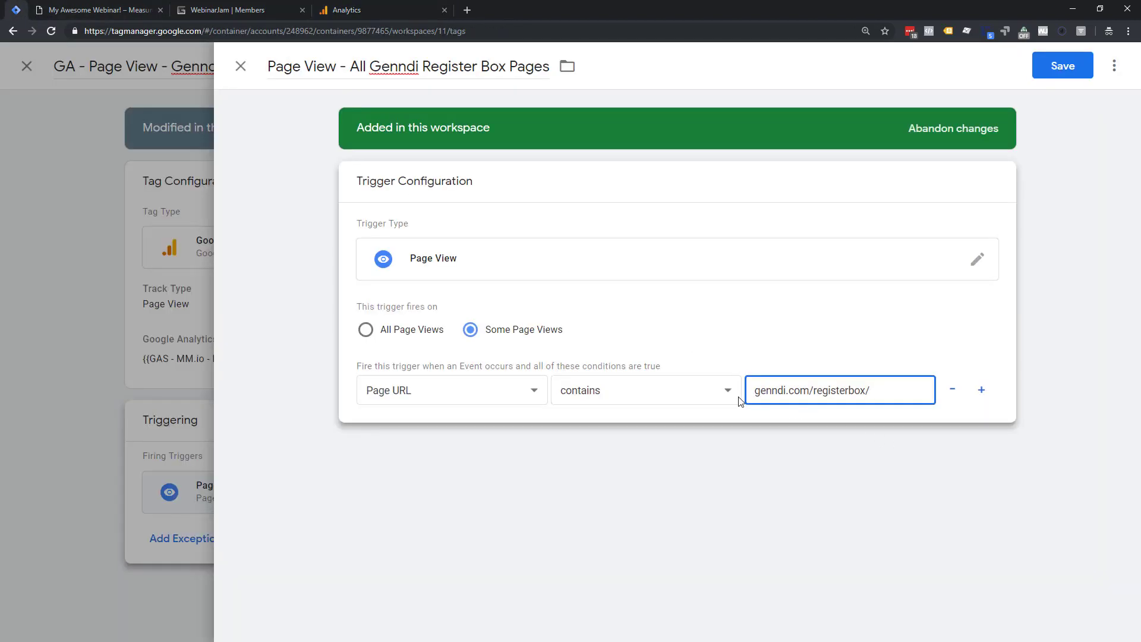
click(1073, 69)
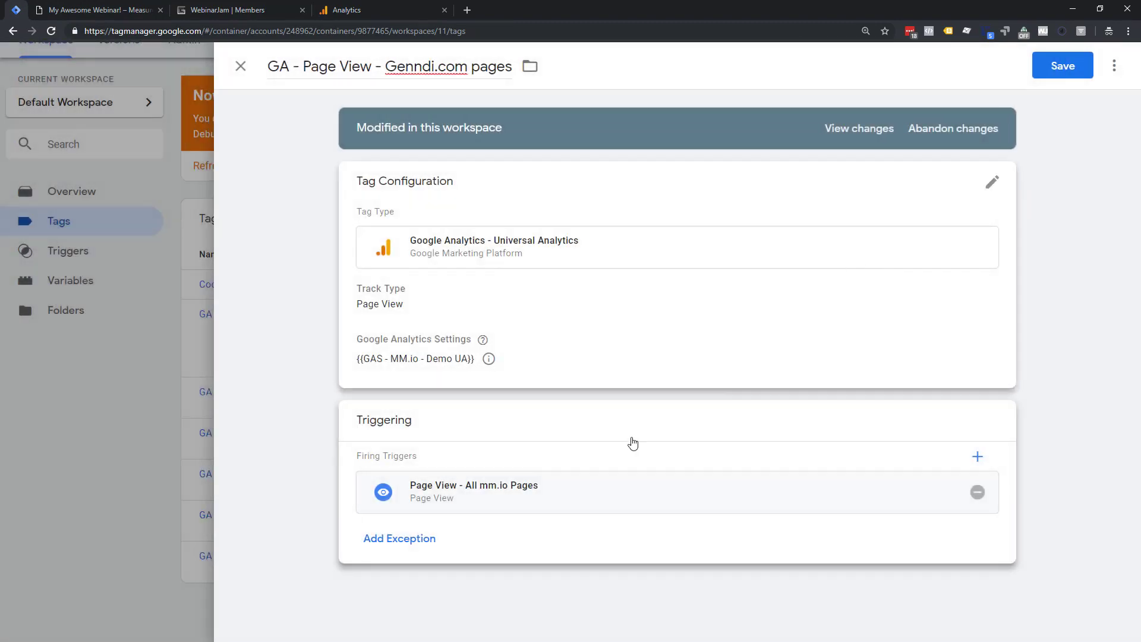
- Replace the Genndi.com tag's All mm.io Pages firing trigger with Page View - All Genndi Register Box Pages
click(978, 494)
click(822, 489)
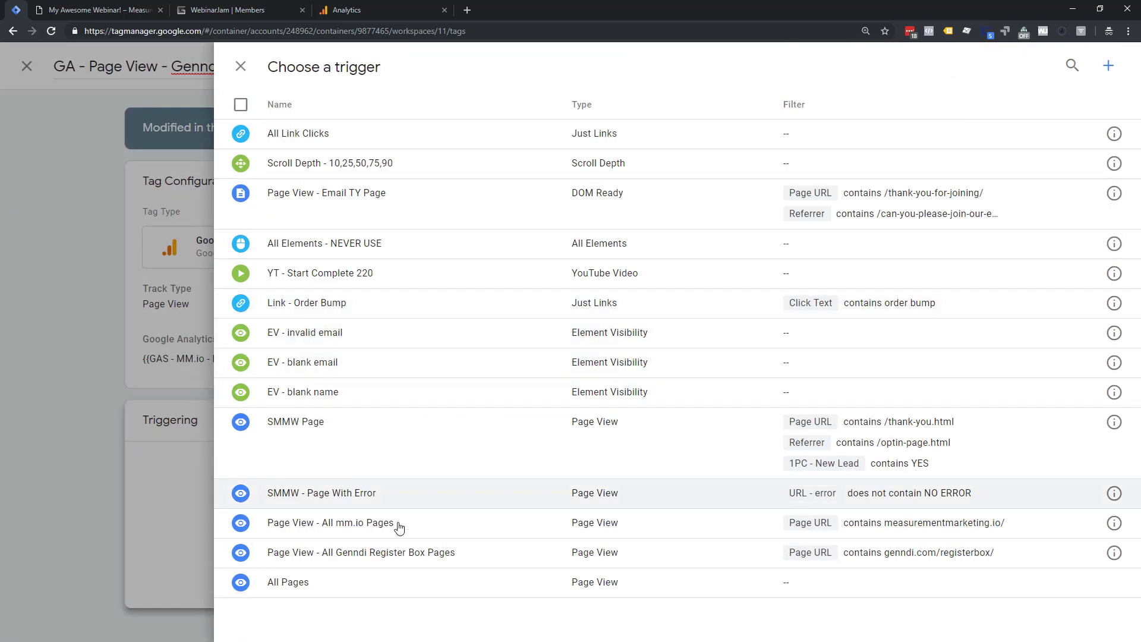
click(390, 558)
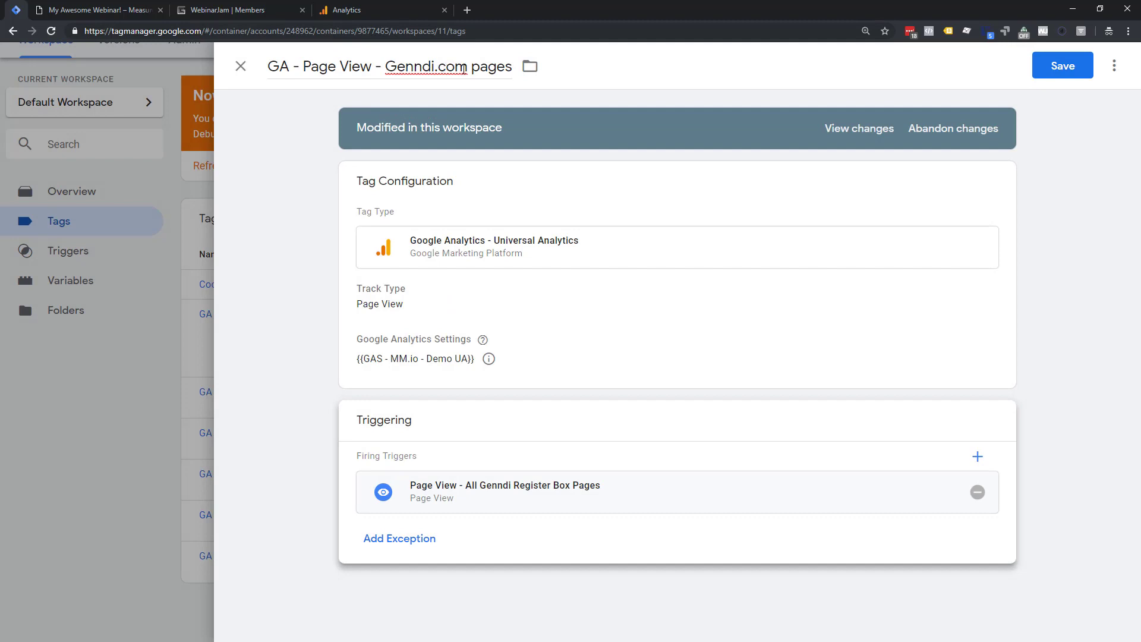
- Rename the tag as GA - Page View - Genndi.com Registerbox pages, save it and reload the tag list
click(464, 69)
text(Reg )
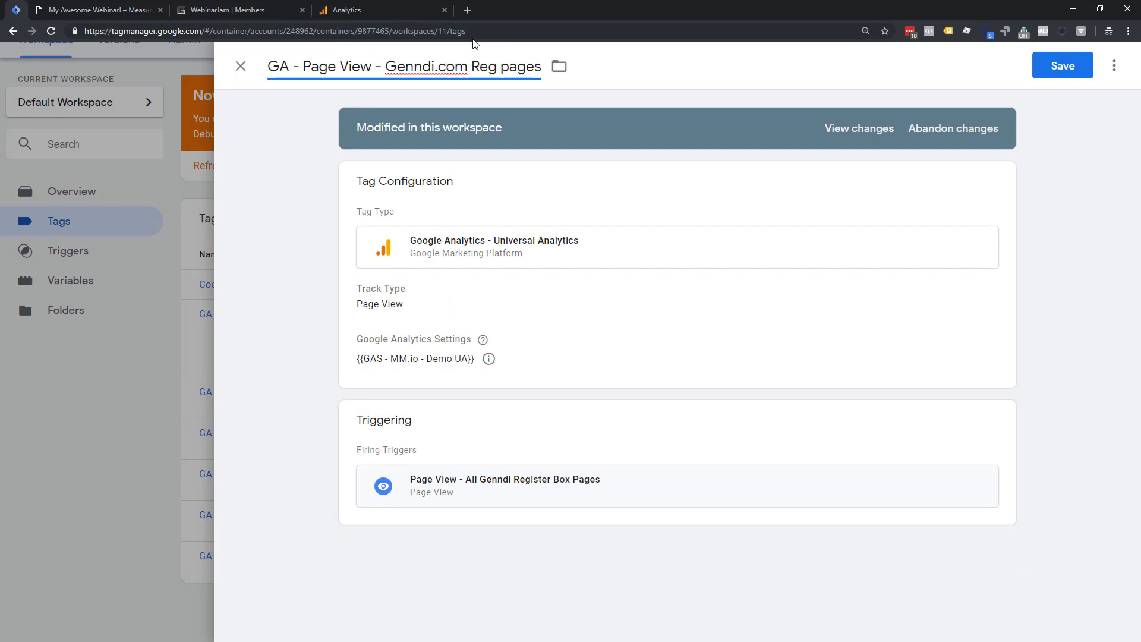
text(isterbox)
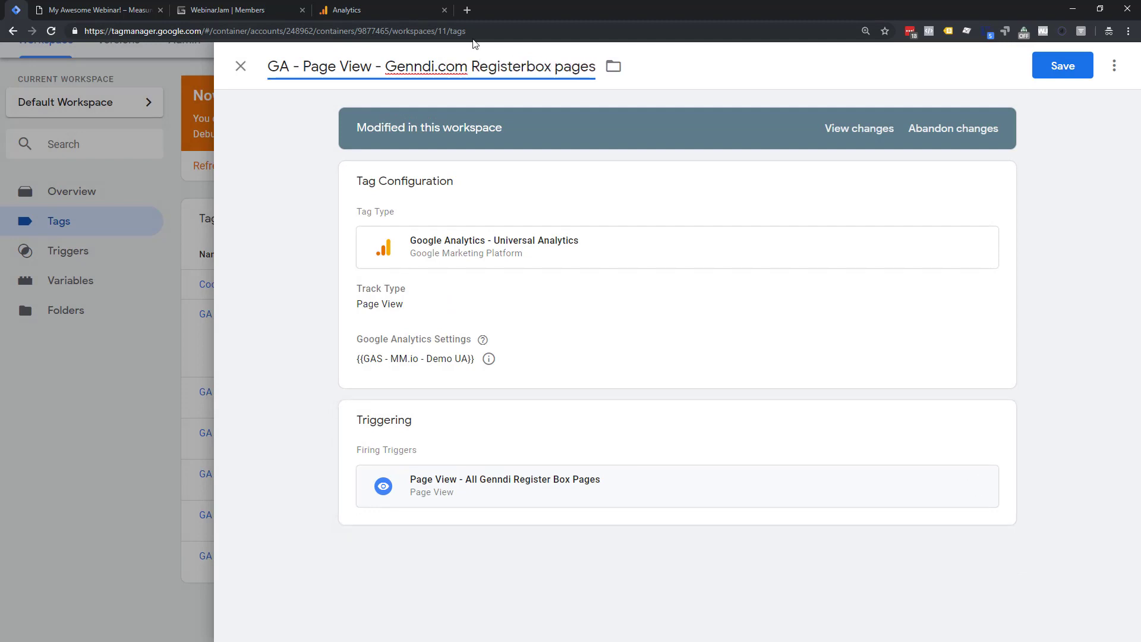
click(500, 173)
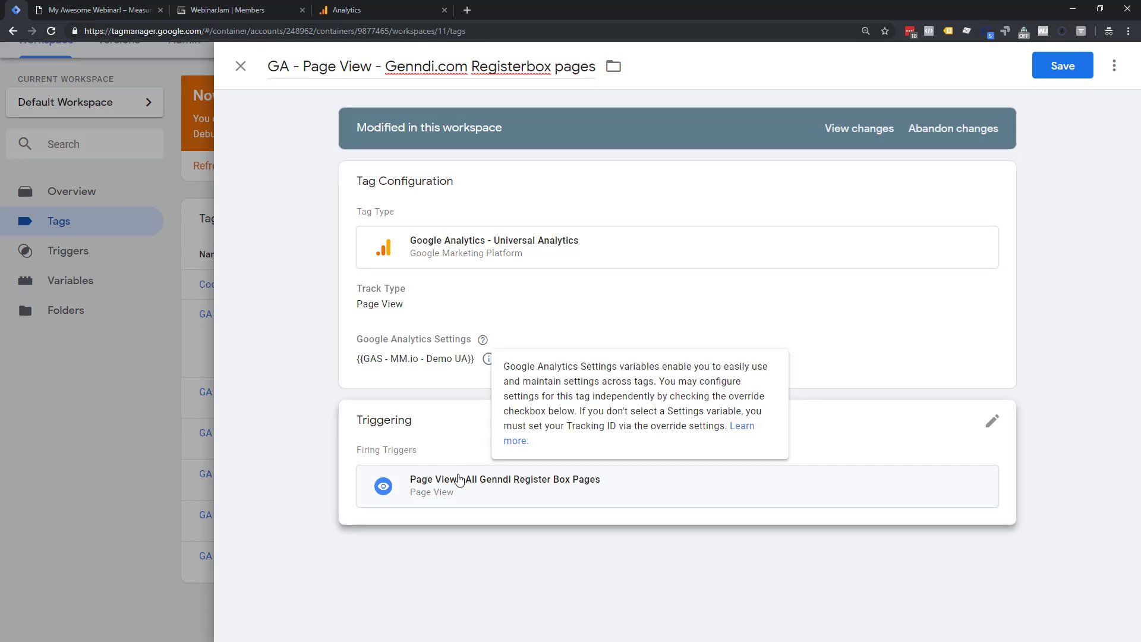
click(1064, 66)
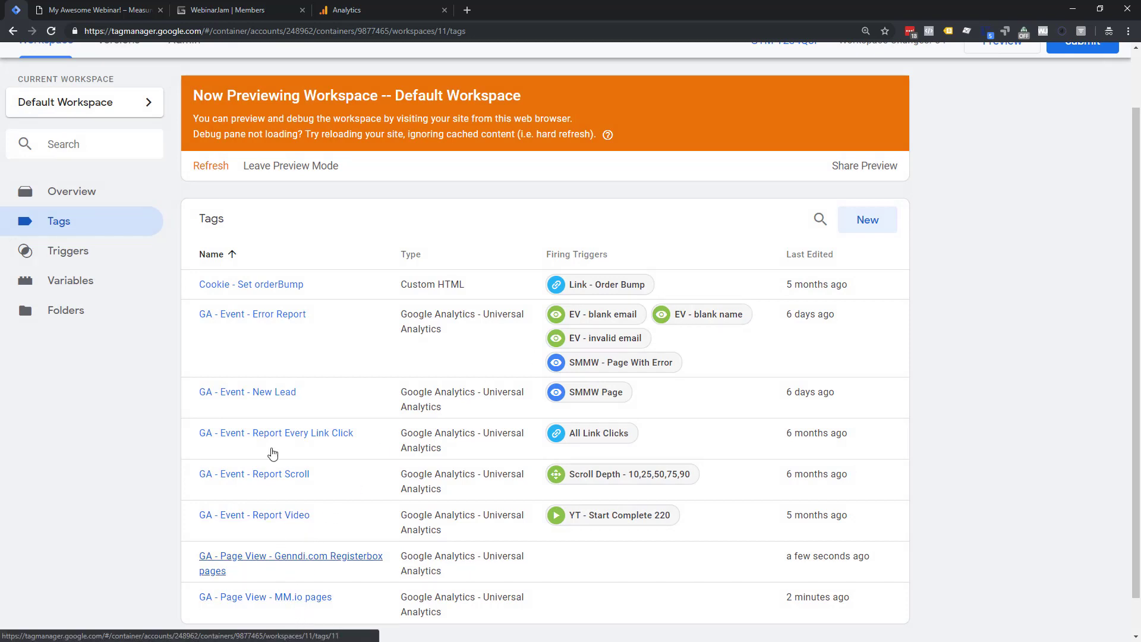
key(F5)
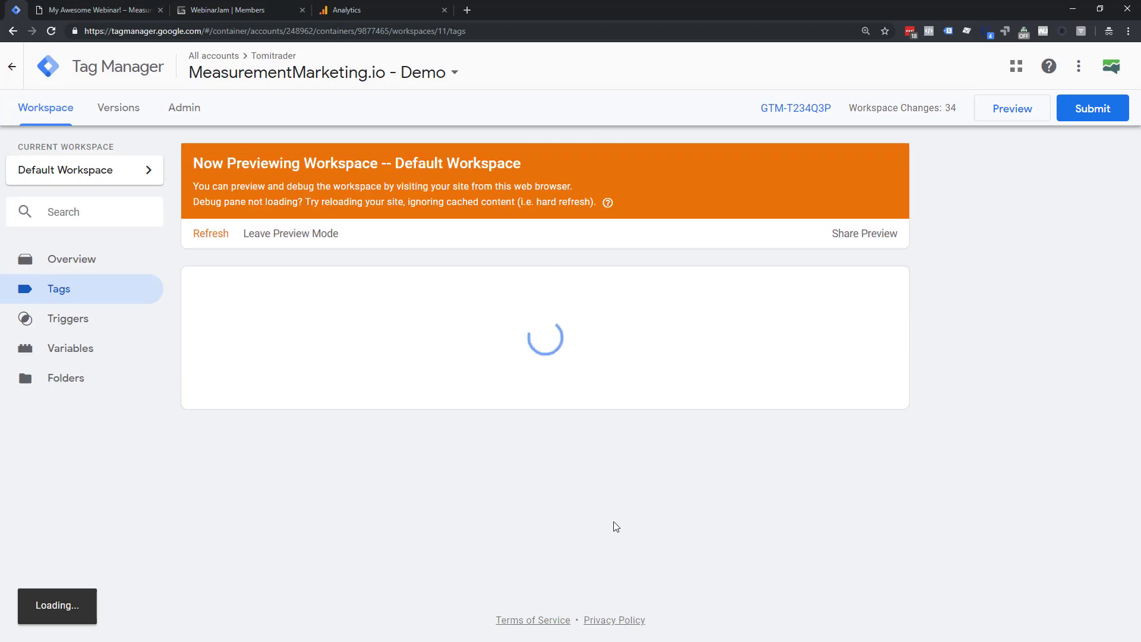
scroll(582, 487, down, 2)
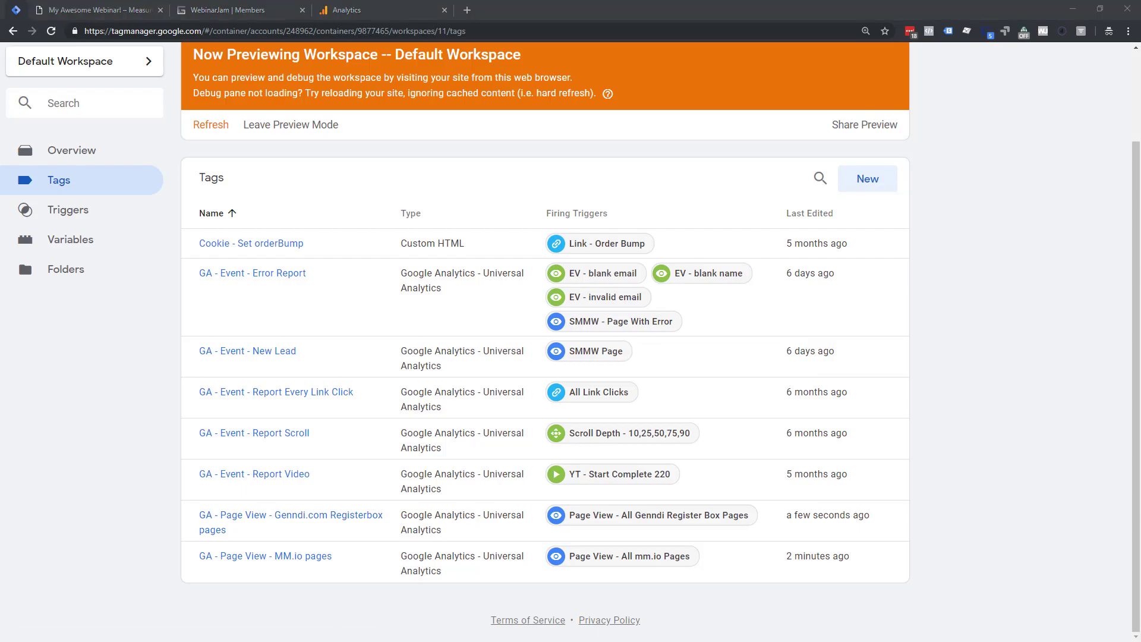
- Switch to the Lucidchart iframe cross-domain diagram and move the "I'm Ready!" shape right to X 4 in, Y 5.875 in
key(alt+Tab)
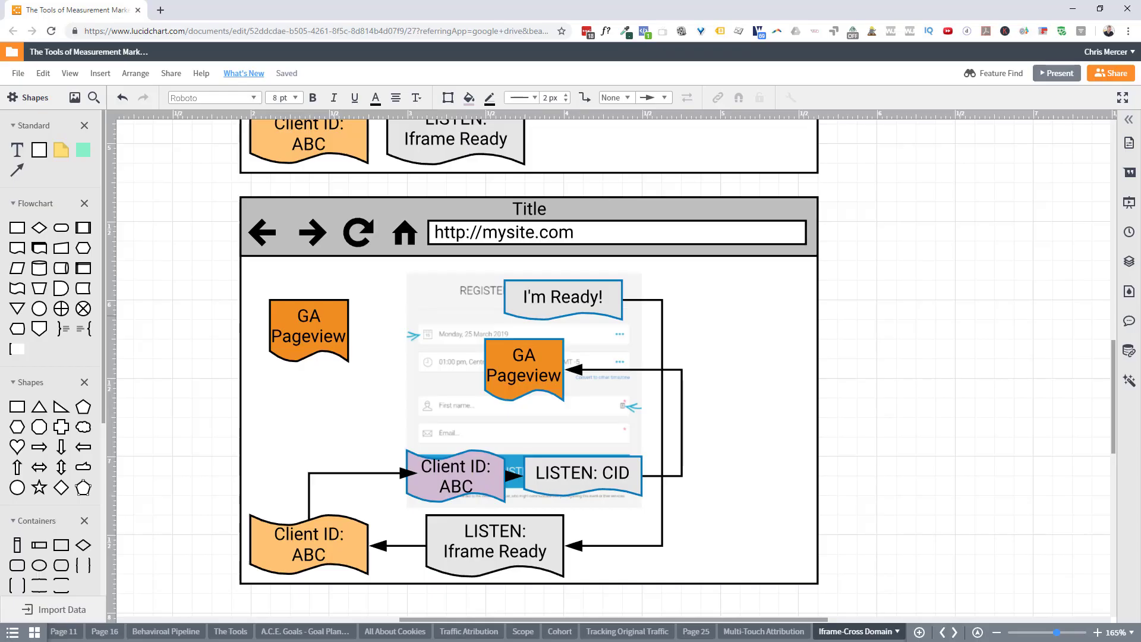
click(463, 400)
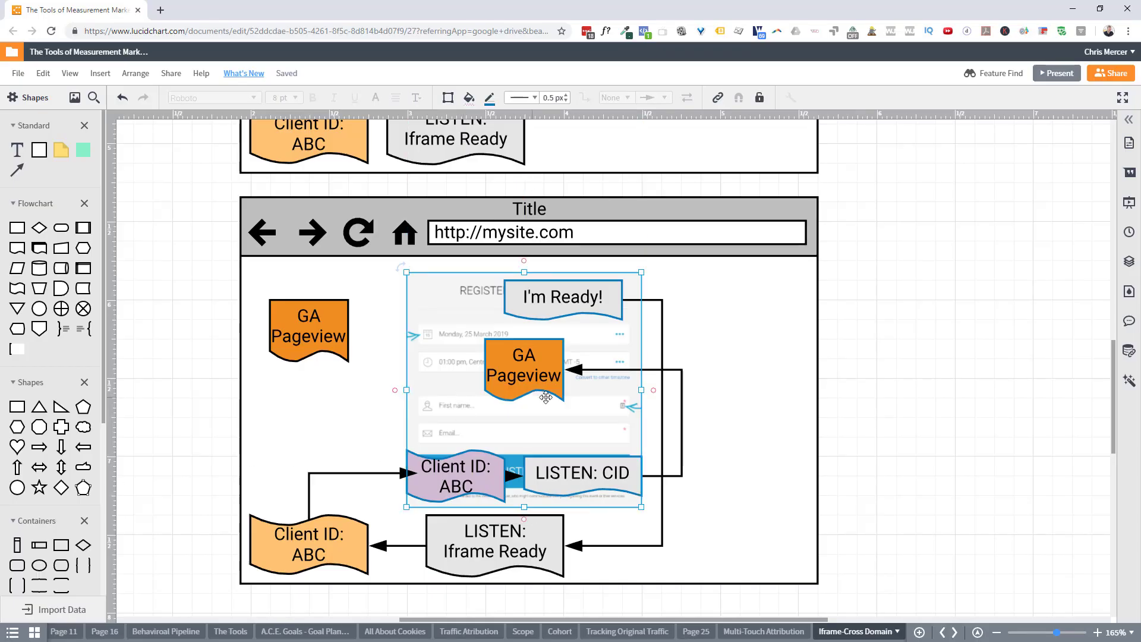
click(729, 369)
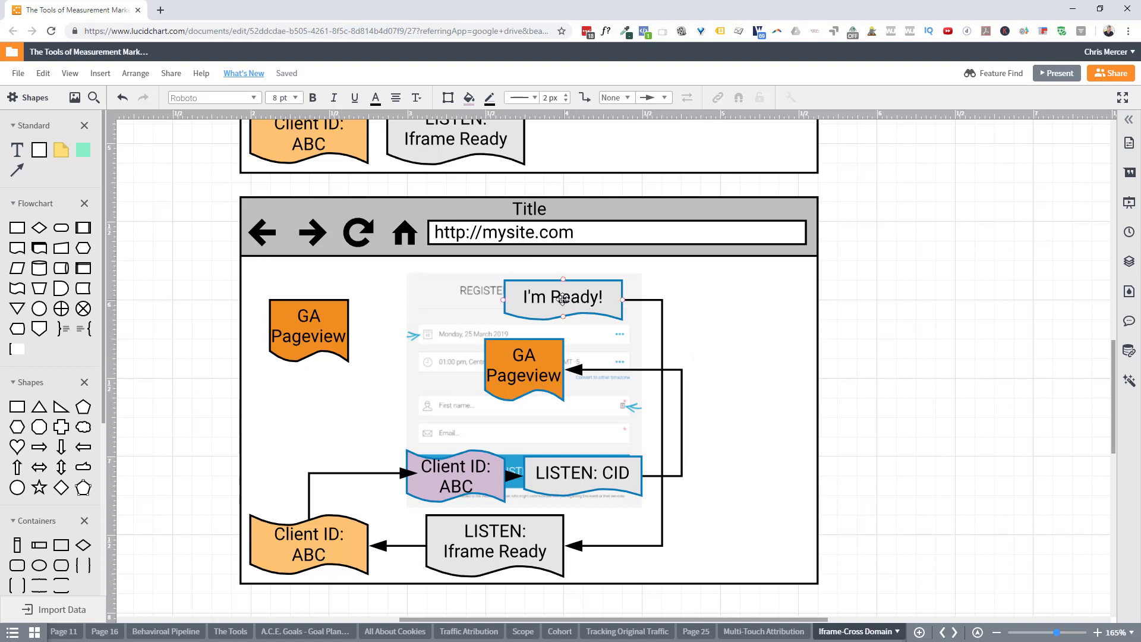
drag(563, 299, 621, 299)
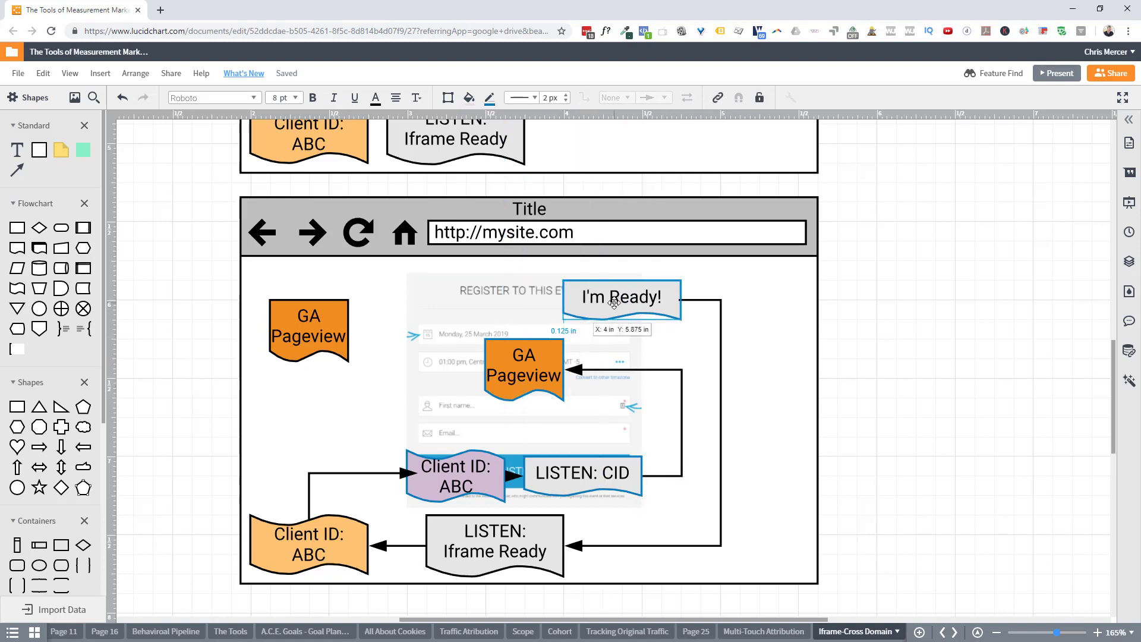
click(527, 357)
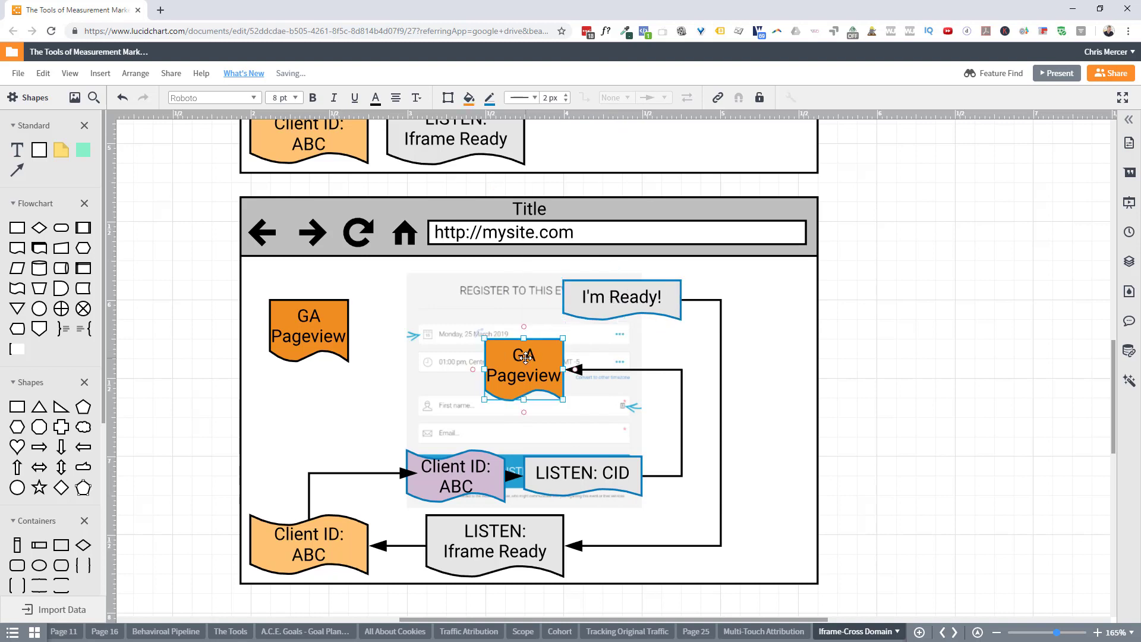
click(329, 415)
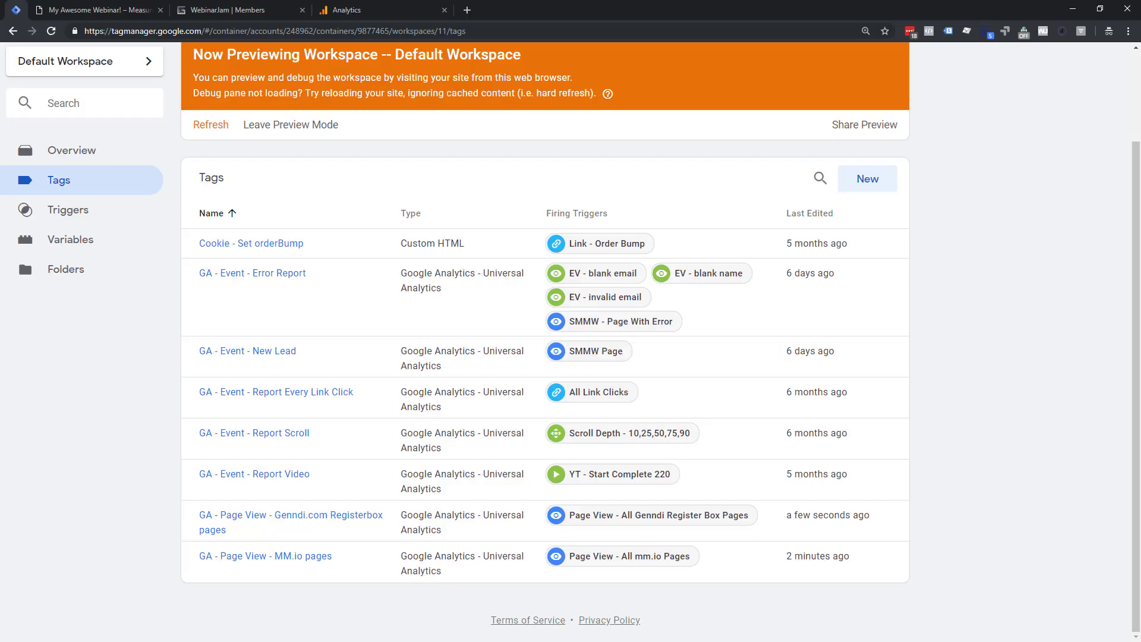
- Switch back to Tag Manager, remove the firing trigger from the Genndi.com Registerbox pages tag and save it without a trigger
click(288, 515)
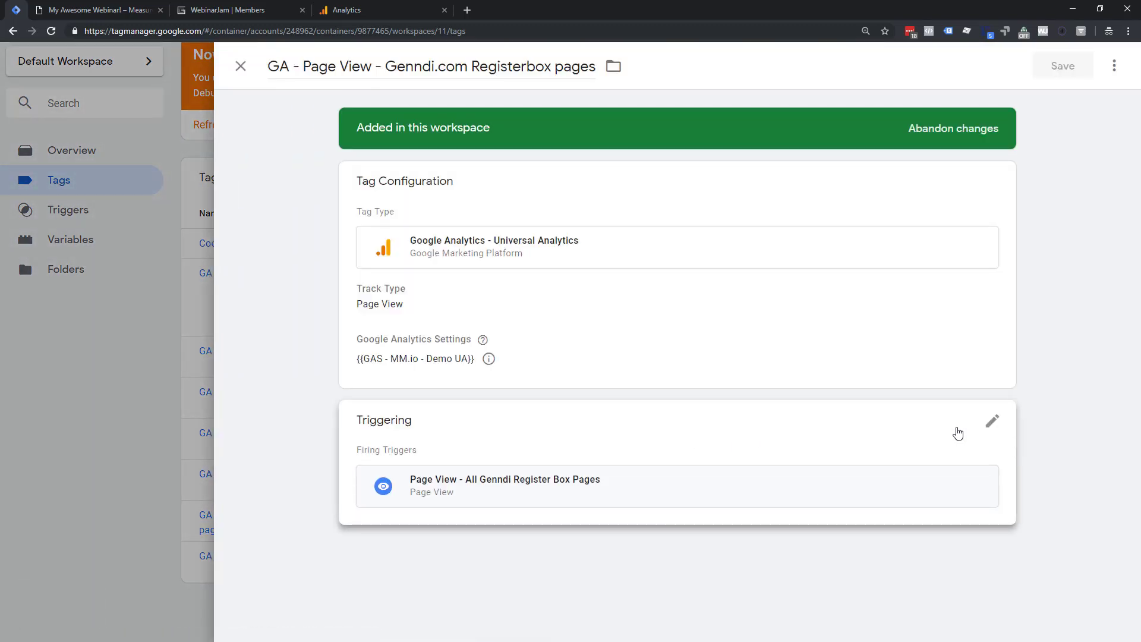
click(977, 492)
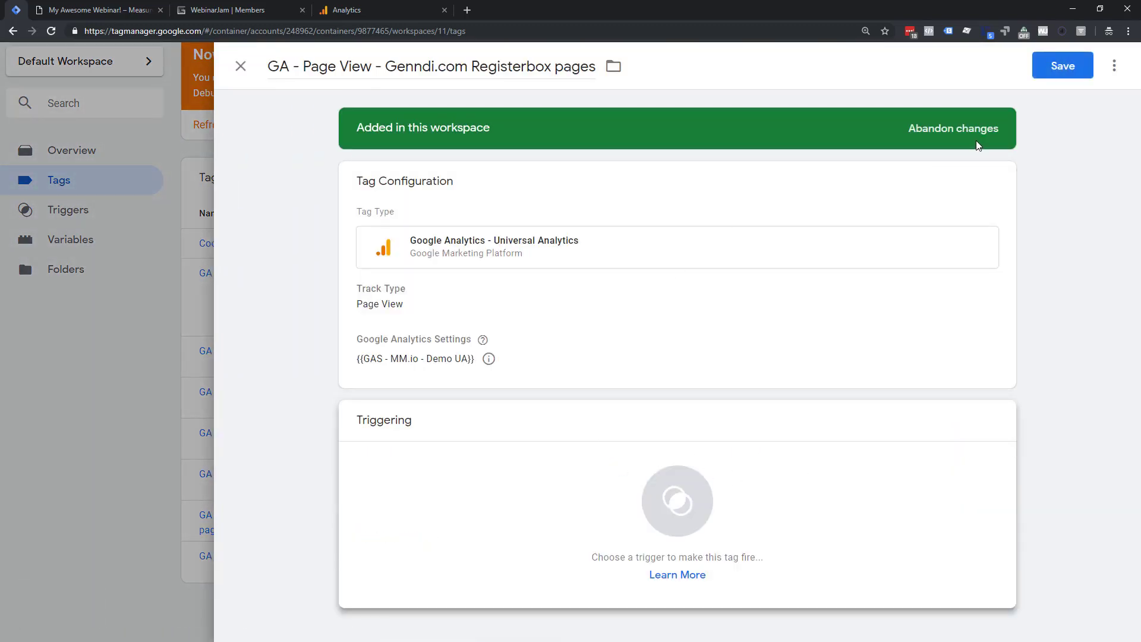
click(1063, 67)
click(612, 236)
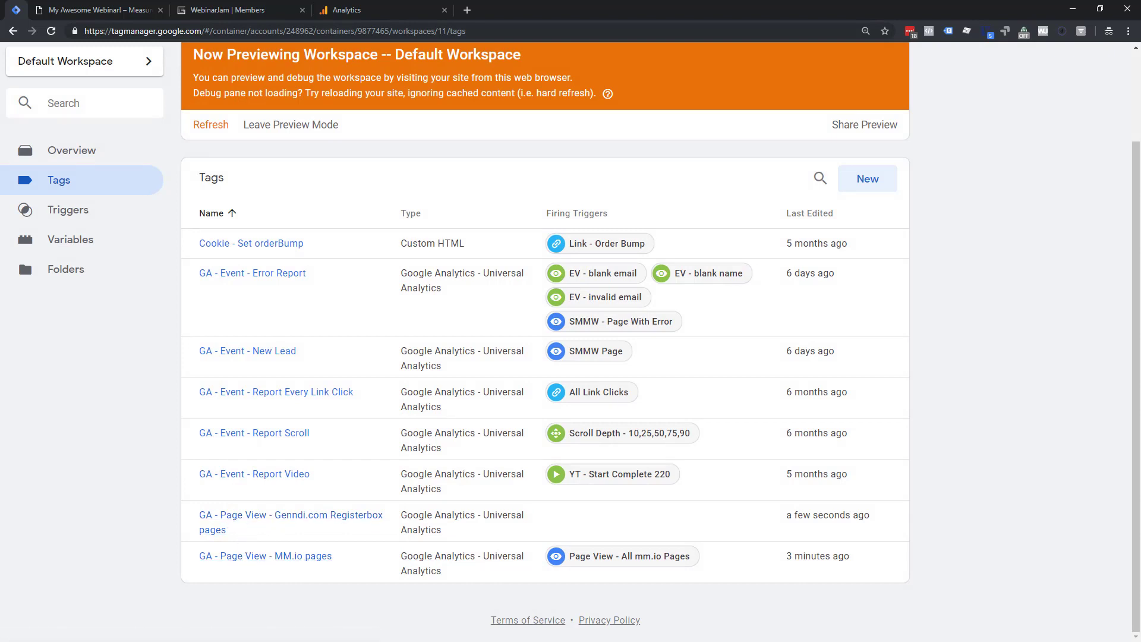
- Switch to the Lucidchart diagram and fill the GA Pageview shape outside the registration form with light green
key(alt+Tab)
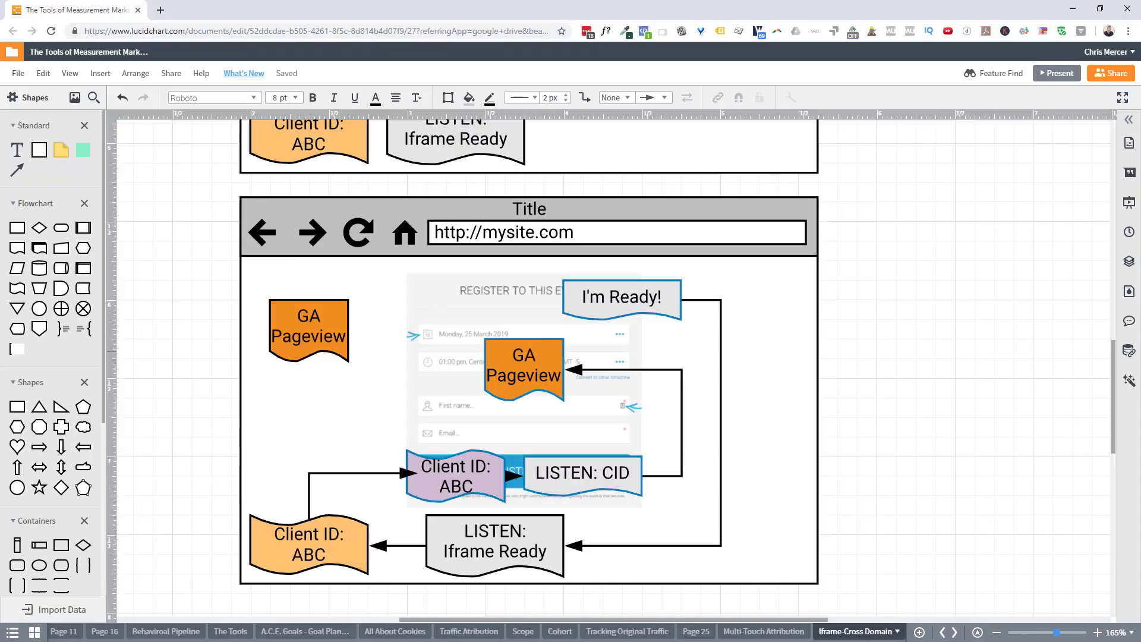
click(523, 380)
shift+click(323, 332)
click(321, 443)
click(325, 328)
click(469, 99)
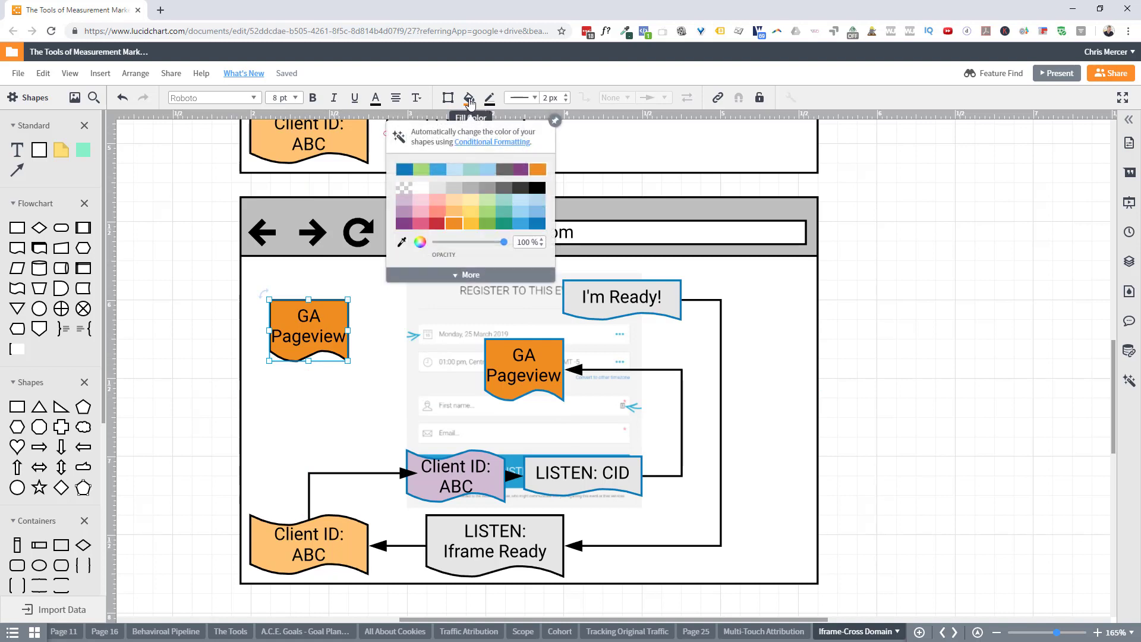
click(424, 170)
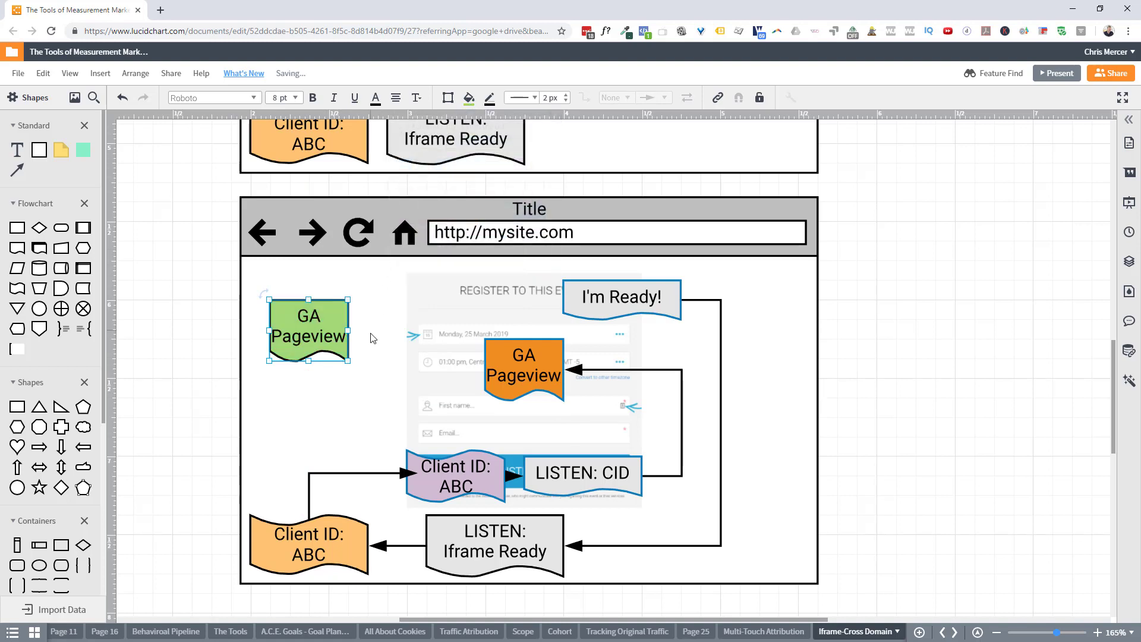
click(371, 354)
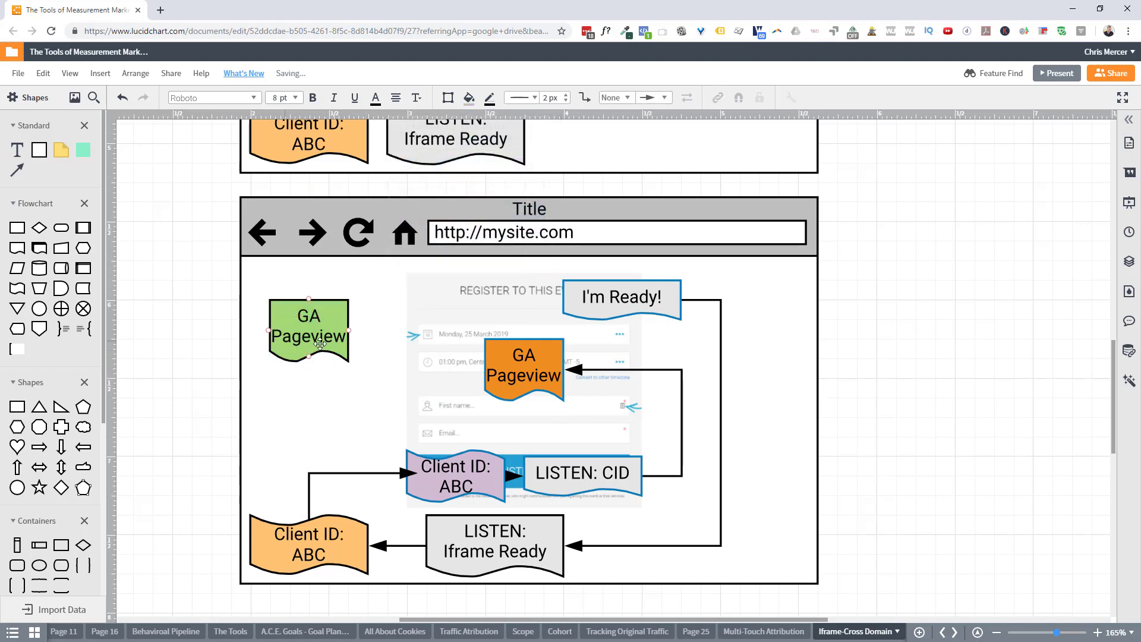
- Switch to Tag Manager and create a Custom JavaScript variable with a function that loops through ga.getAll() trackers and returns the matching tracker's clientId
click(508, 373)
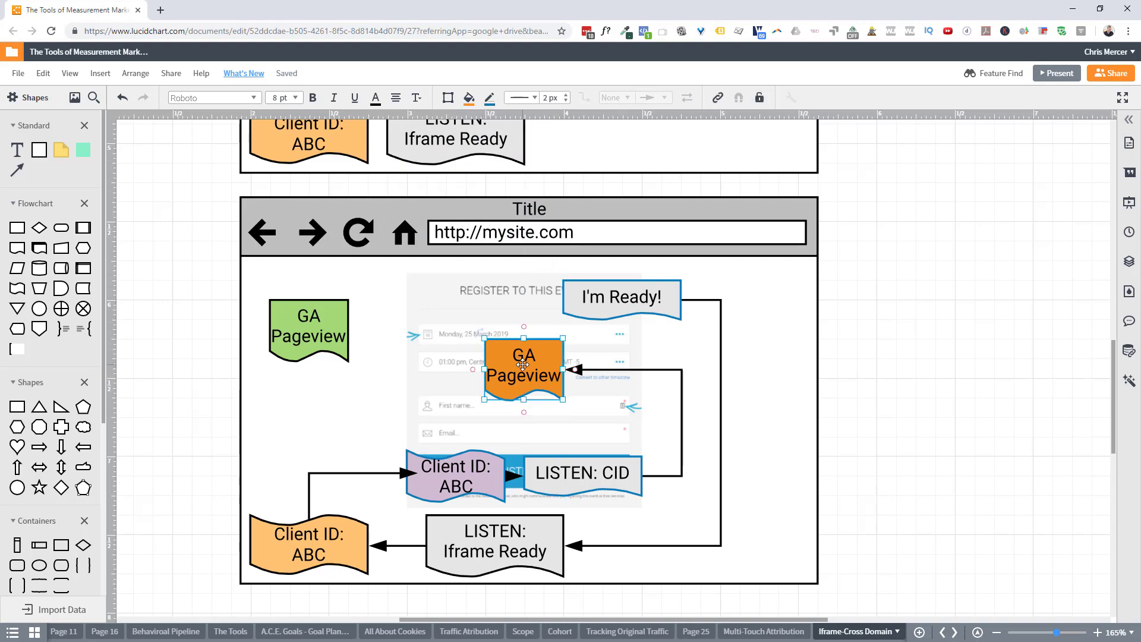
key(alt+Tab)
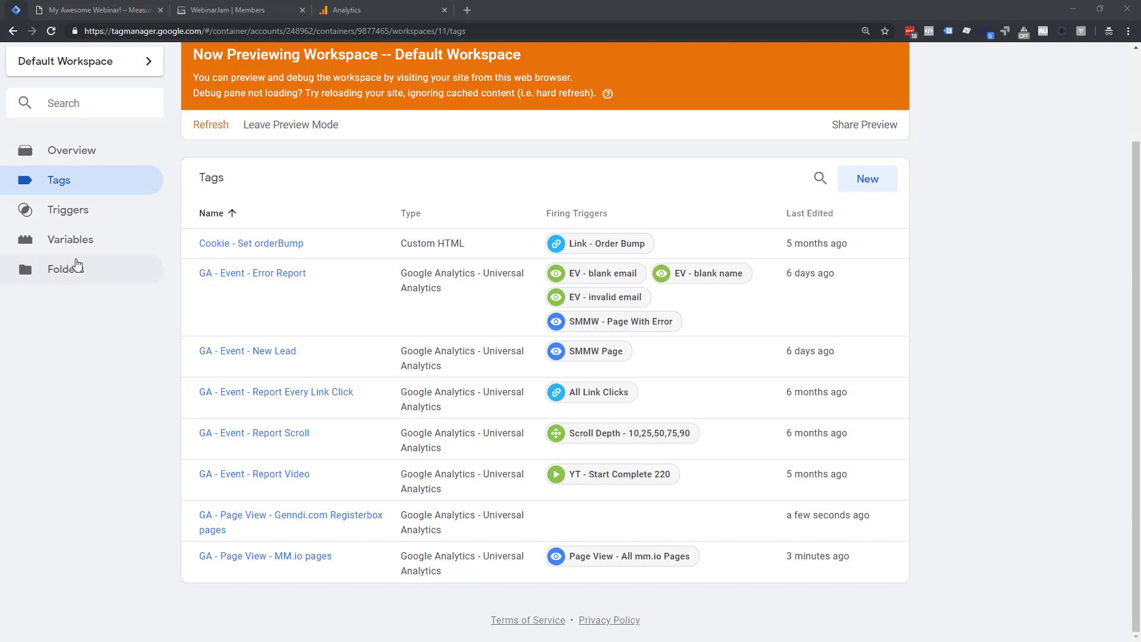
click(70, 245)
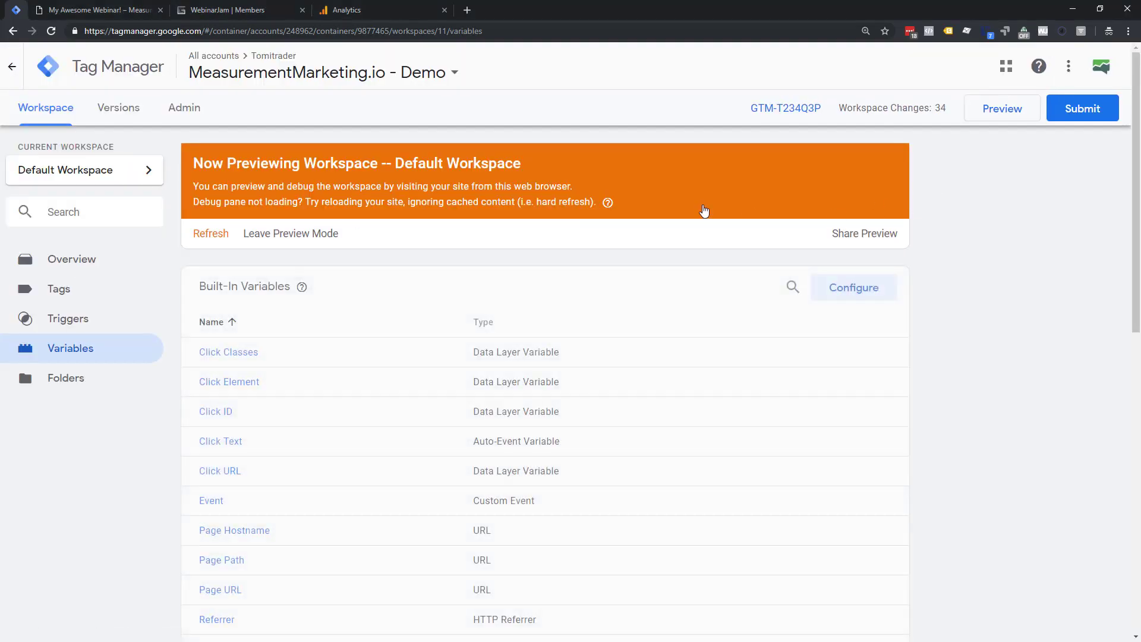
scroll(868, 339, down, 15)
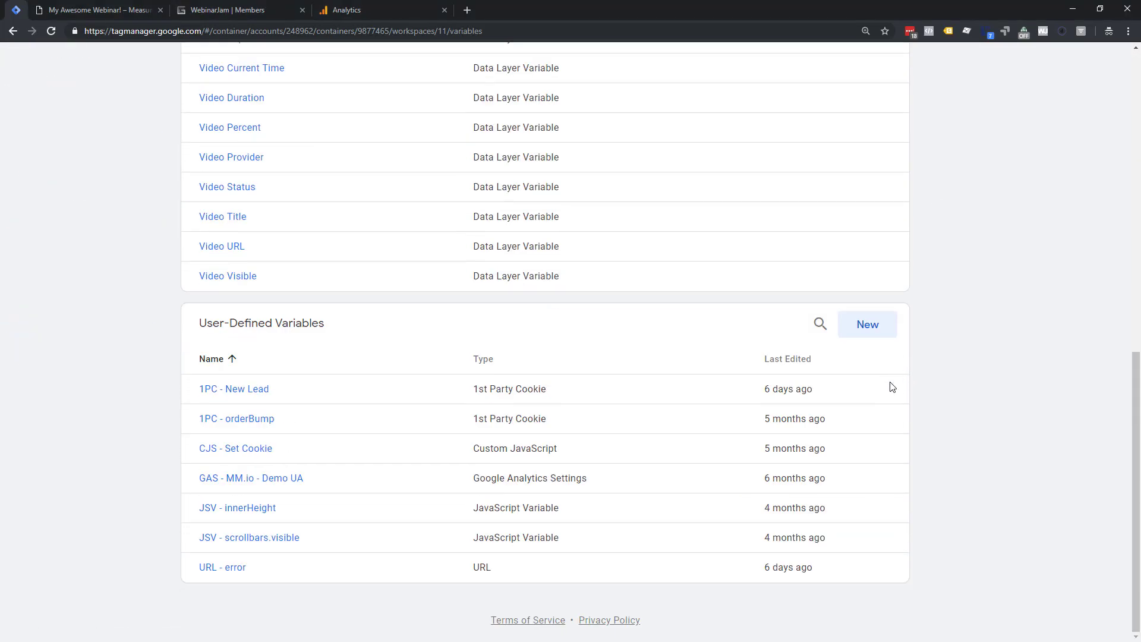
click(869, 325)
click(682, 208)
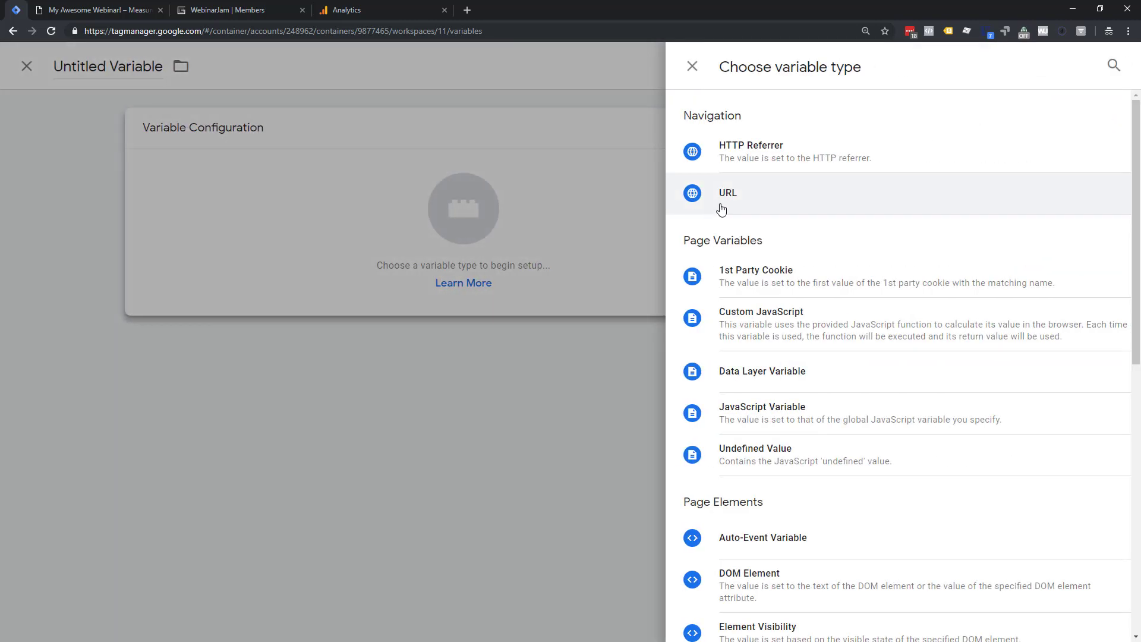
click(718, 330)
click(747, 331)
text(function() {   try {     var trackers = ga.getAll();     var i, len;     for (i = 0, len = trackers.length; i < len; i += 1) {       if (trackers[i].get('trackingId') === {{GA - UA - Tracking ID}}) {         return trackers[i].get('clientId');       }     }   } catch(e) {}   return 'false'; })
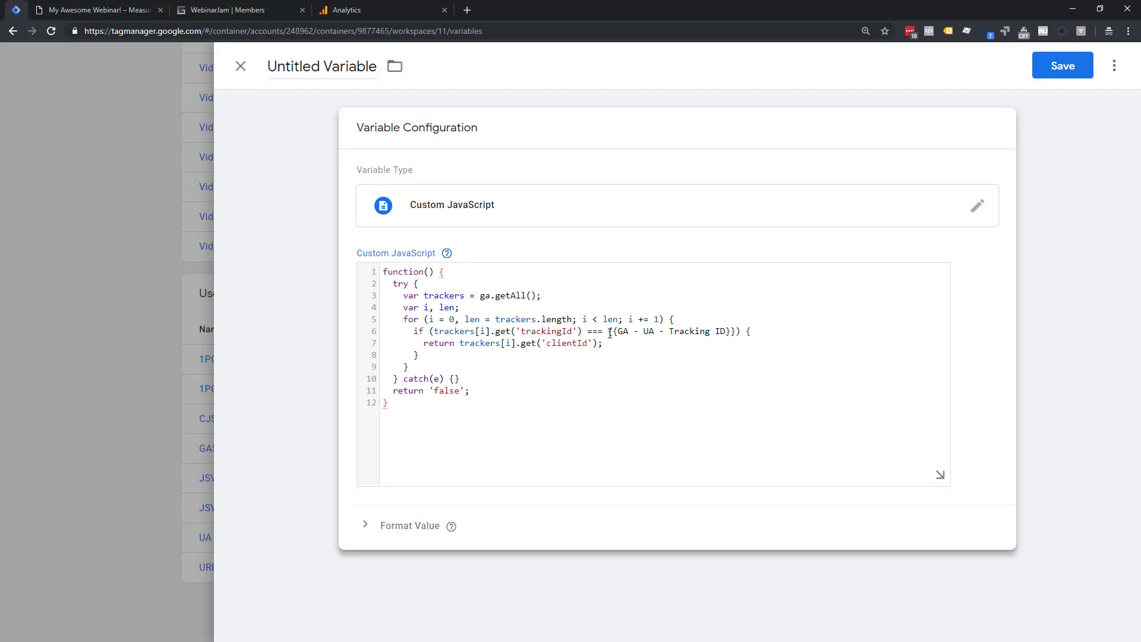
- Replace the {{GA - UA - Tracking ID}} reference in line 6 of the script with the {{UA - MM.io}} variable
drag(609, 333, 730, 331)
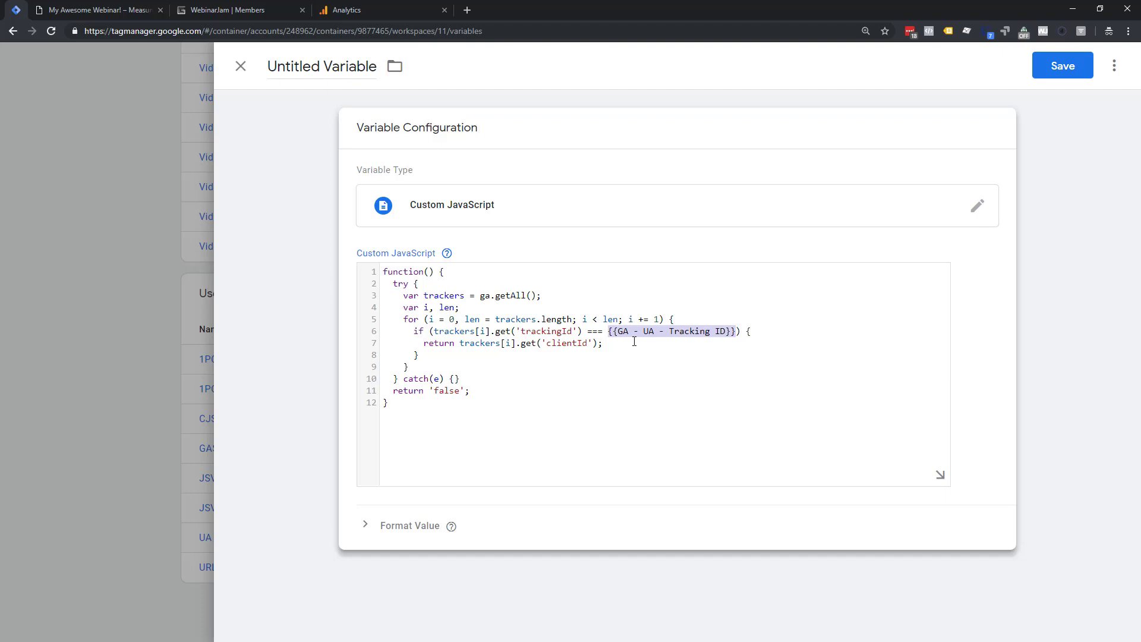
text(UA-12344-)
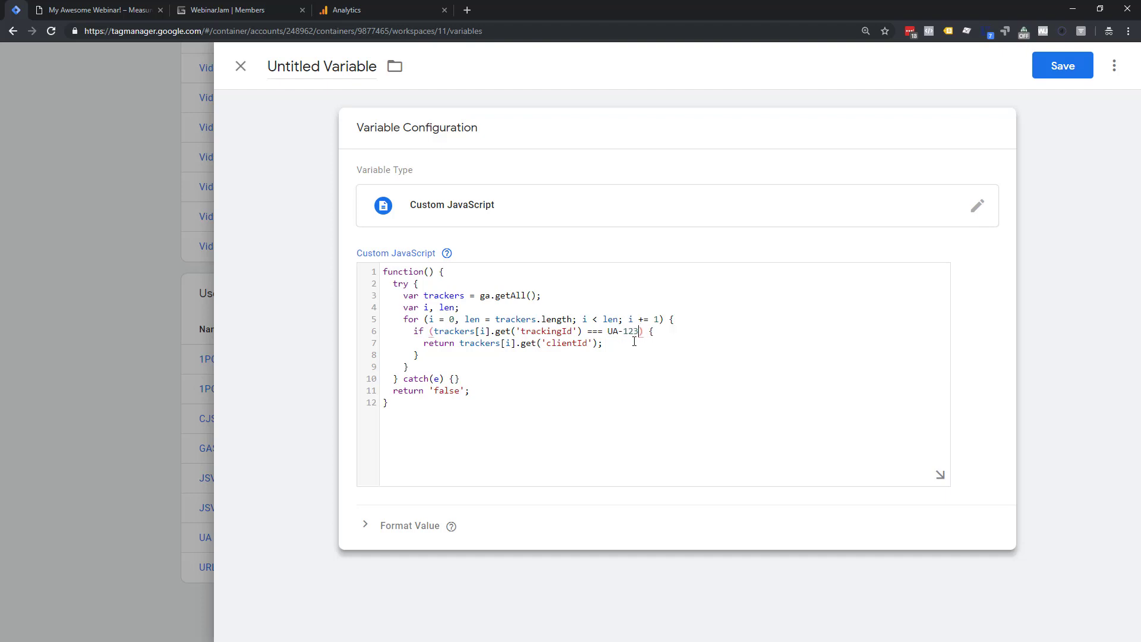
key(BackSpace)
key(BackSpace)
key(BackSpace)
key(BackSpace)
key(BackSpace)
key(BackSpace)
key(BackSpace)
key(BackSpace)
key(BackSpace)
text({{)
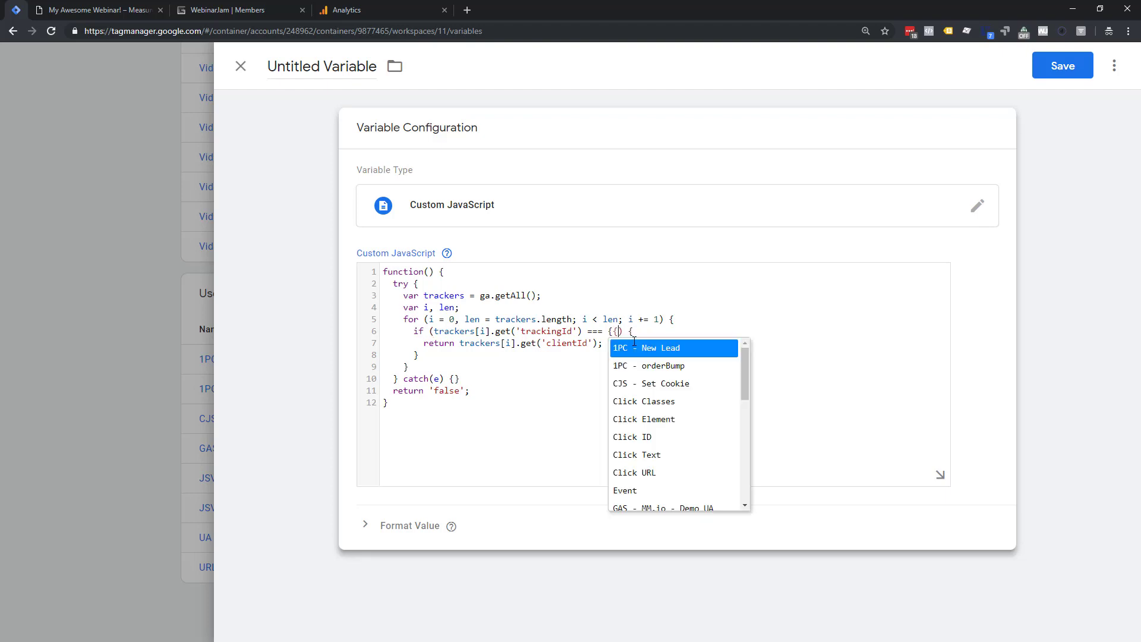
text(U)
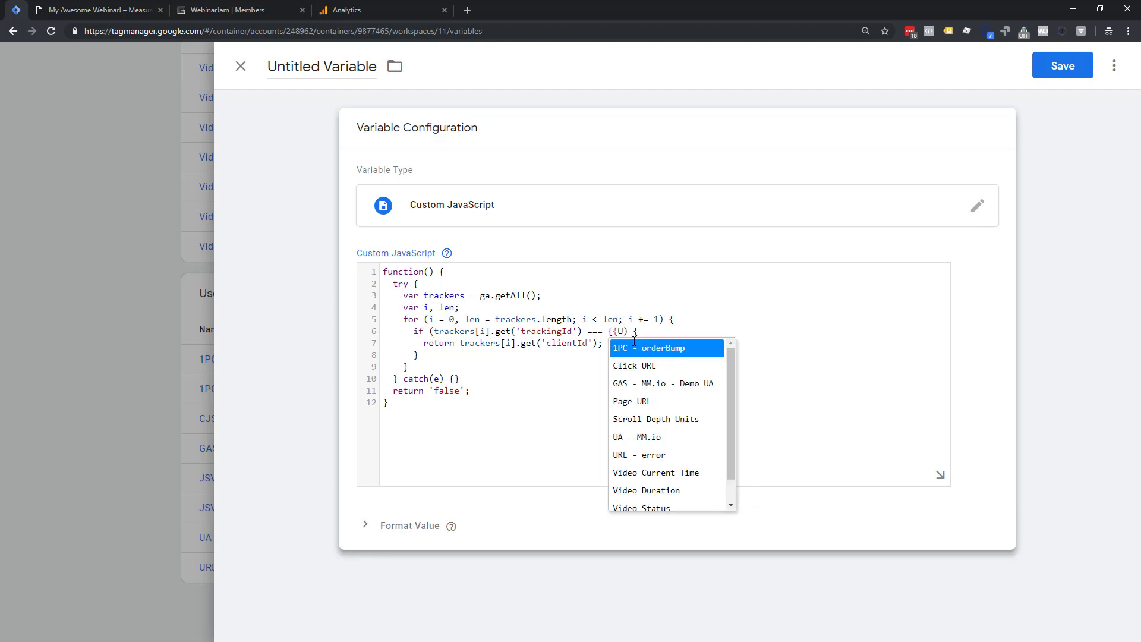
text(A)
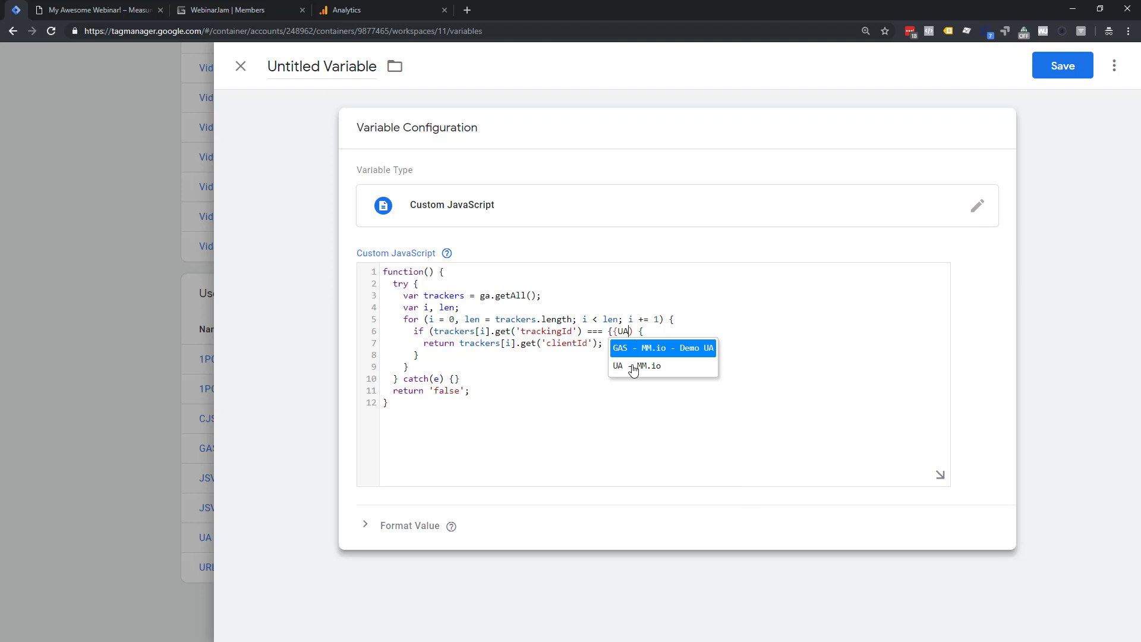
click(633, 365)
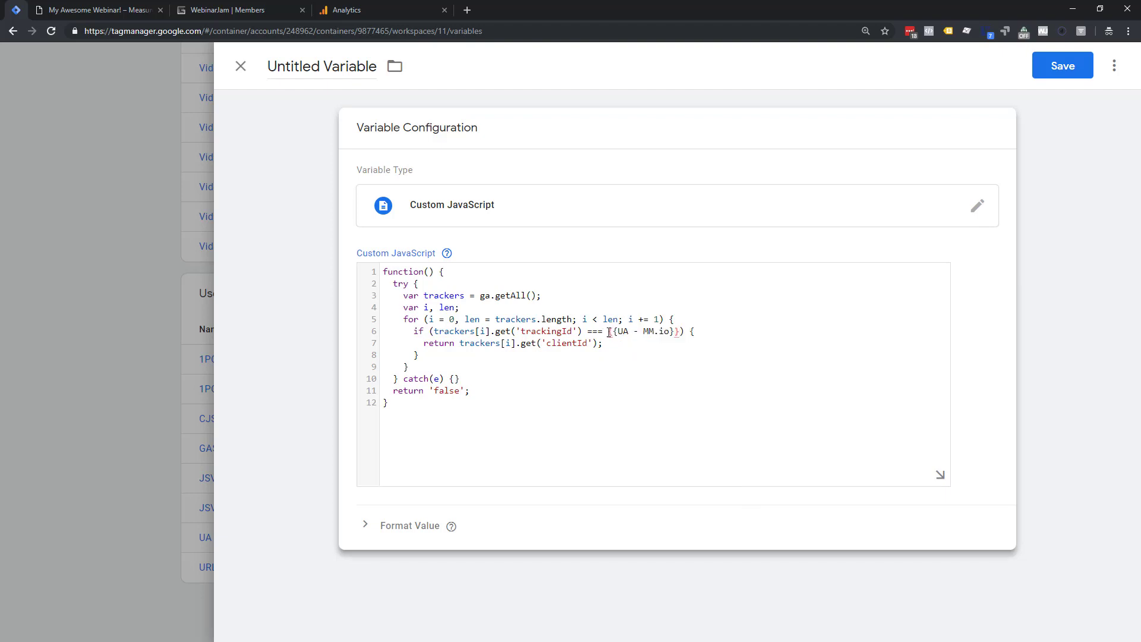
- Examine the script's tracker lookup, its loop, the tracking ID comparison with {{UA - MM.io}} and the line returning the clientId
drag(608, 331, 678, 330)
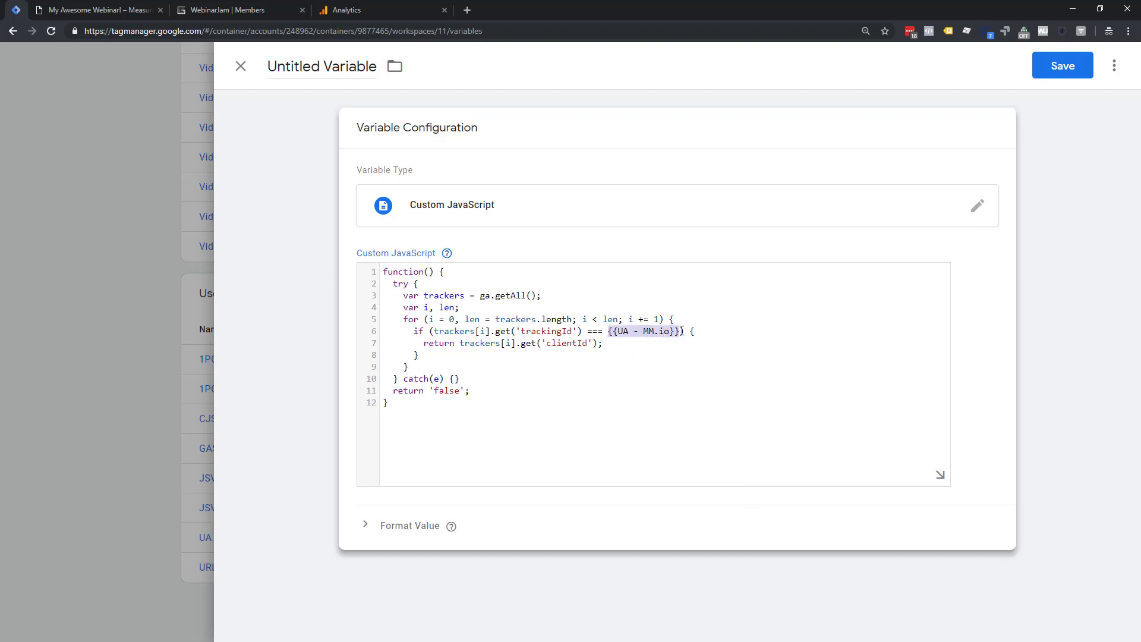
click(681, 356)
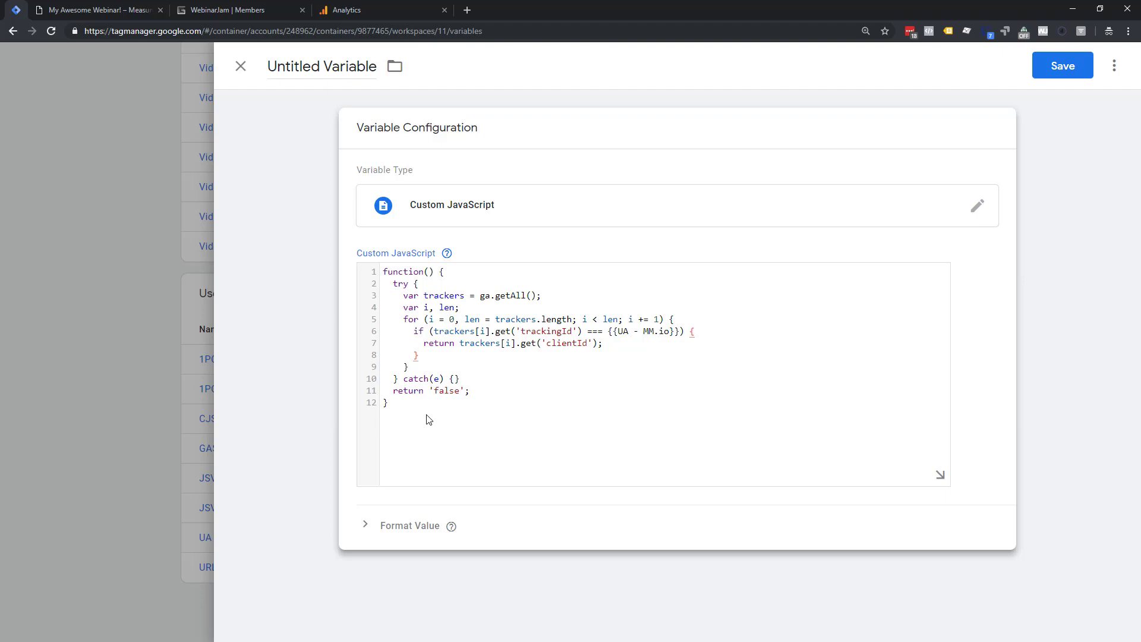
drag(403, 307, 683, 319)
click(688, 320)
drag(409, 331, 700, 331)
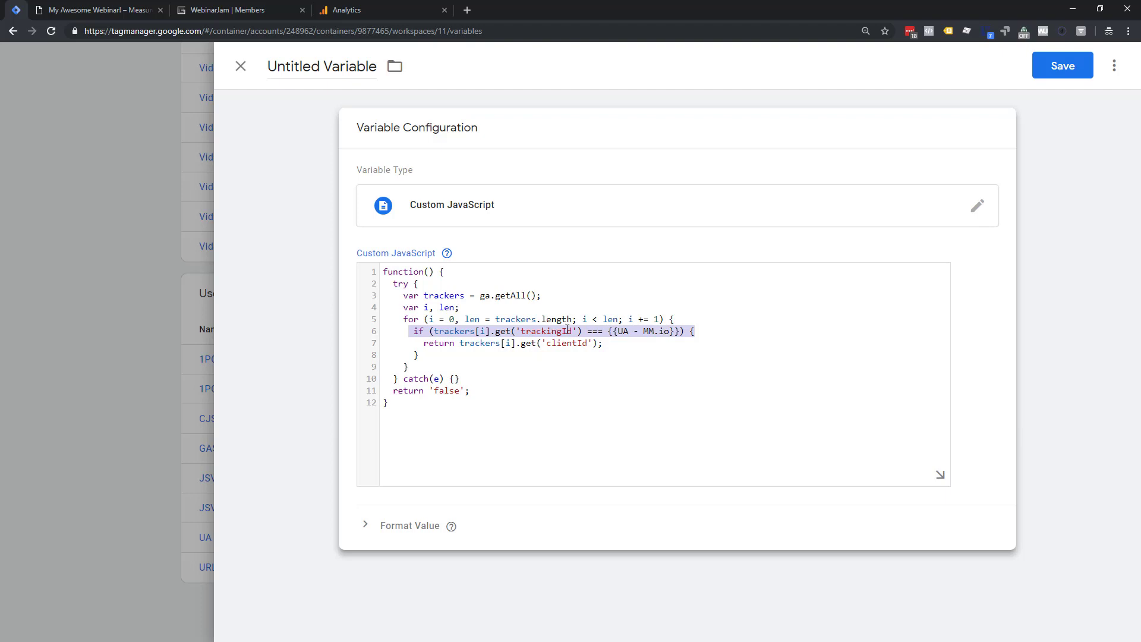
click(543, 343)
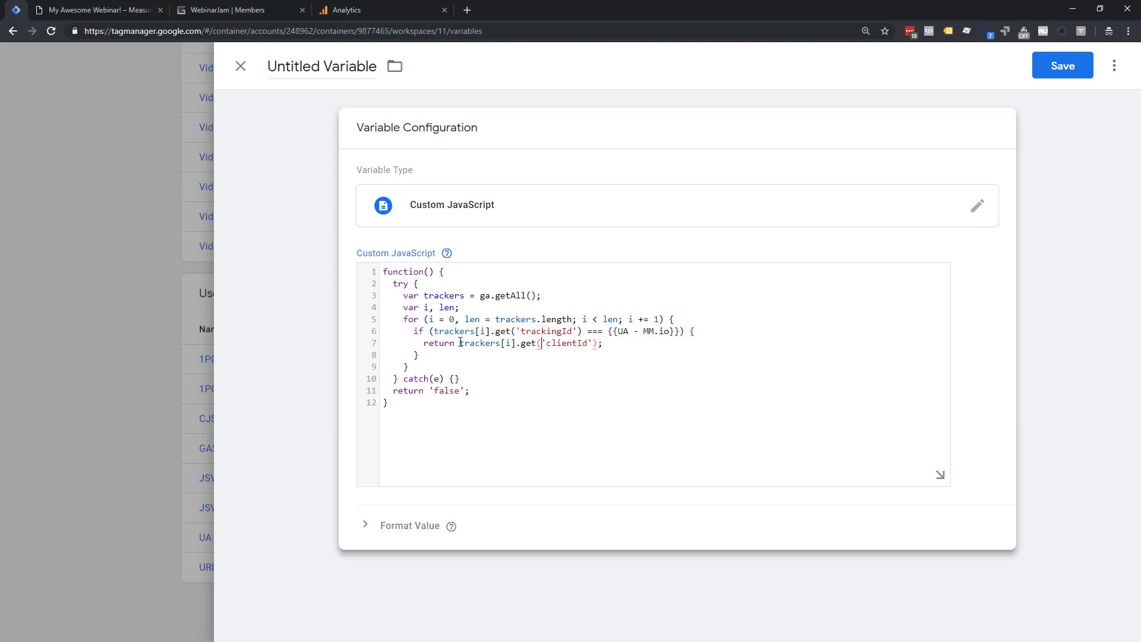
drag(423, 343, 603, 349)
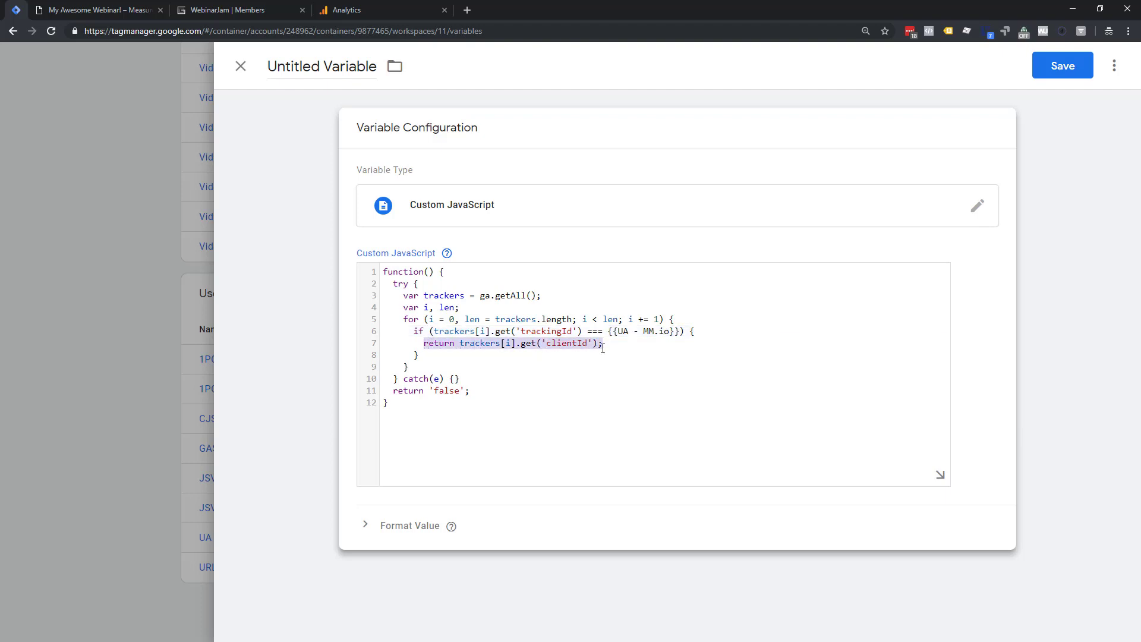
click(503, 304)
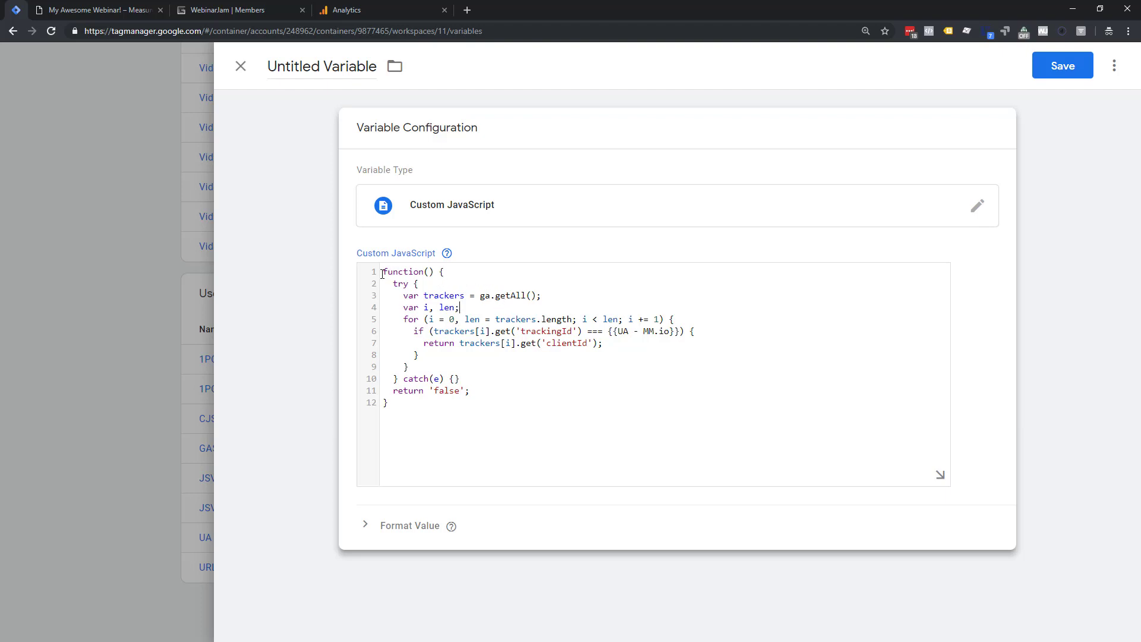
drag(383, 274, 433, 407)
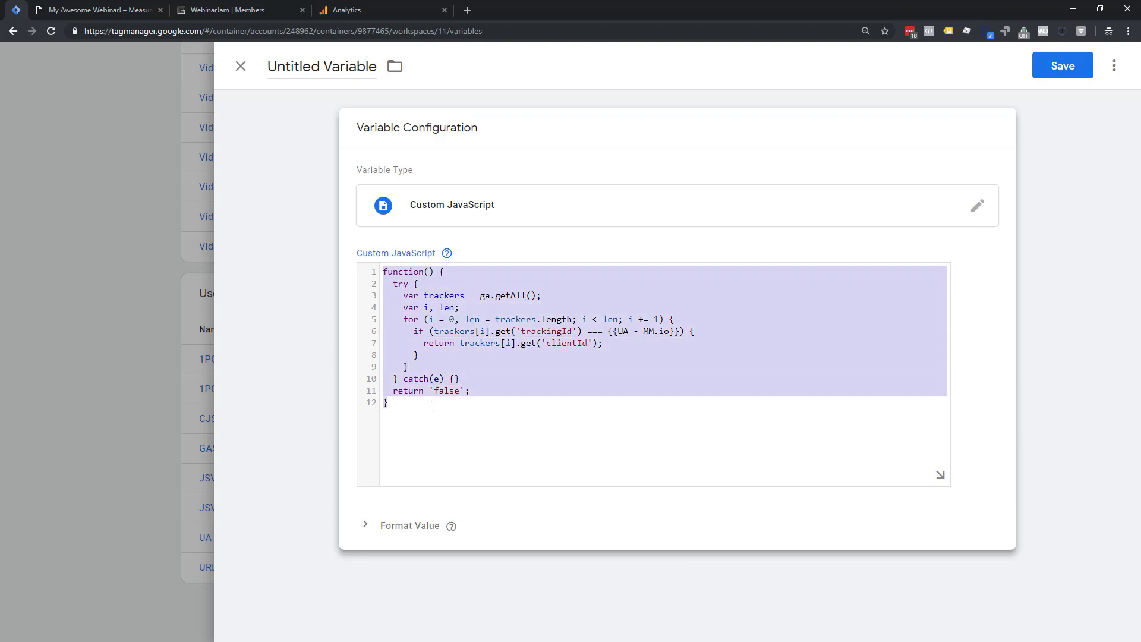
click(433, 406)
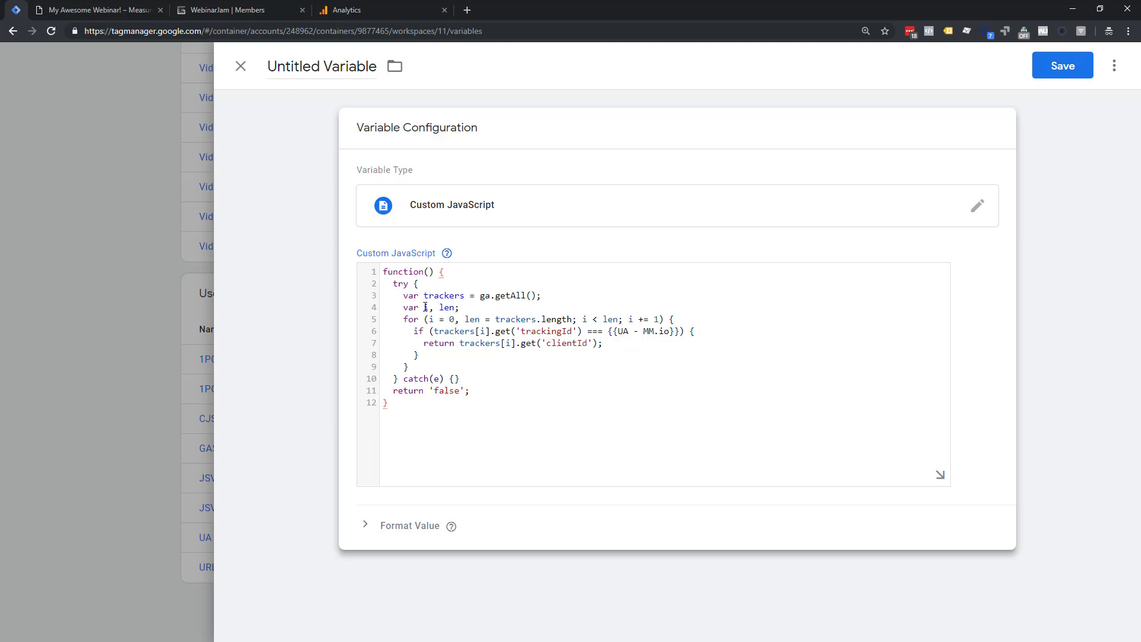
drag(403, 296, 553, 299)
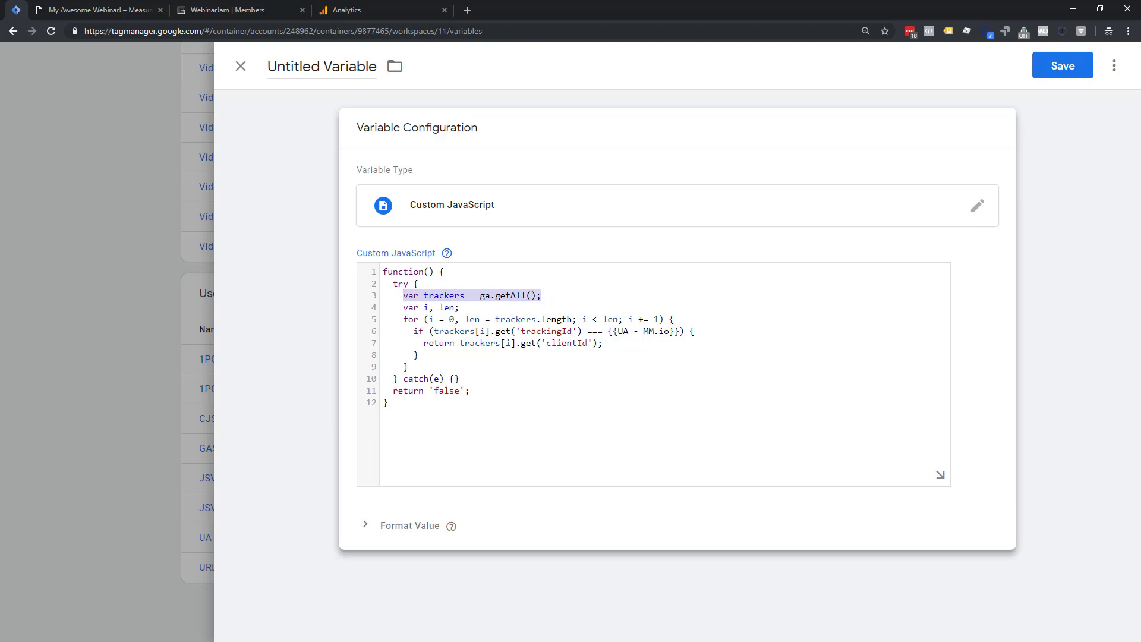
drag(398, 313, 691, 320)
drag(606, 331, 679, 331)
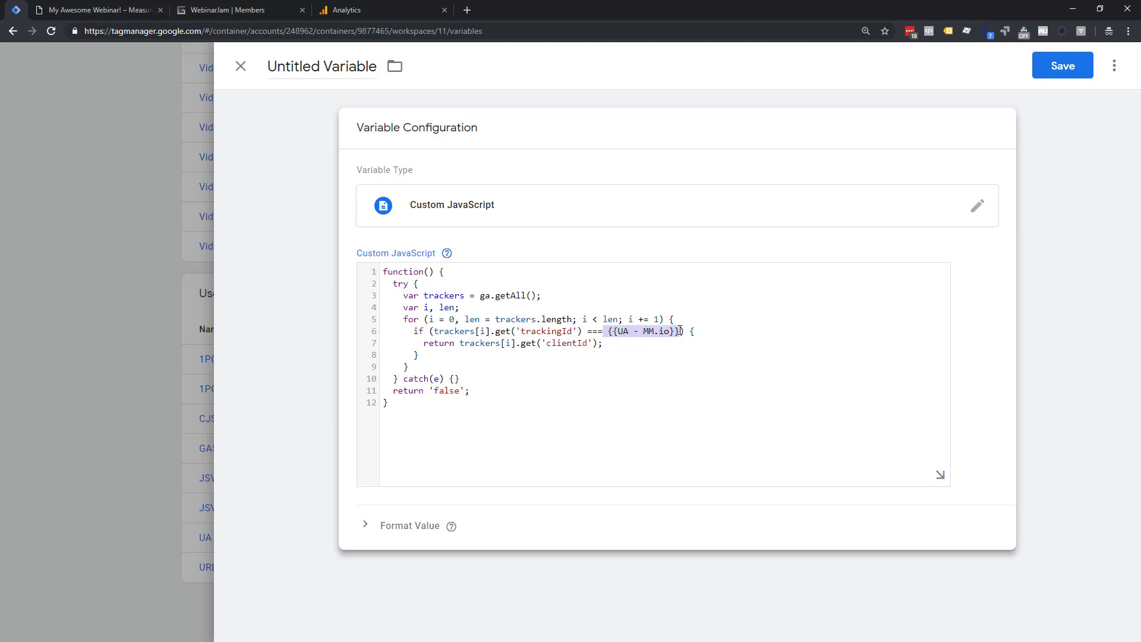
drag(516, 344, 603, 345)
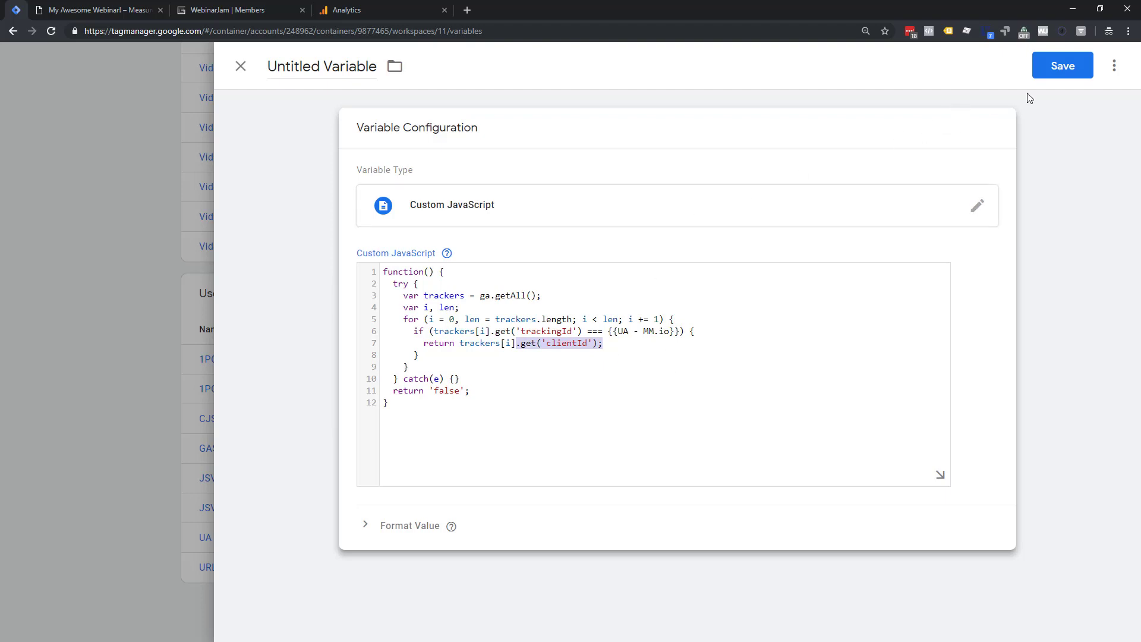
- Save the new Custom JavaScript variable under the name CJS - clientId
click(1064, 75)
text(CJS - cli)
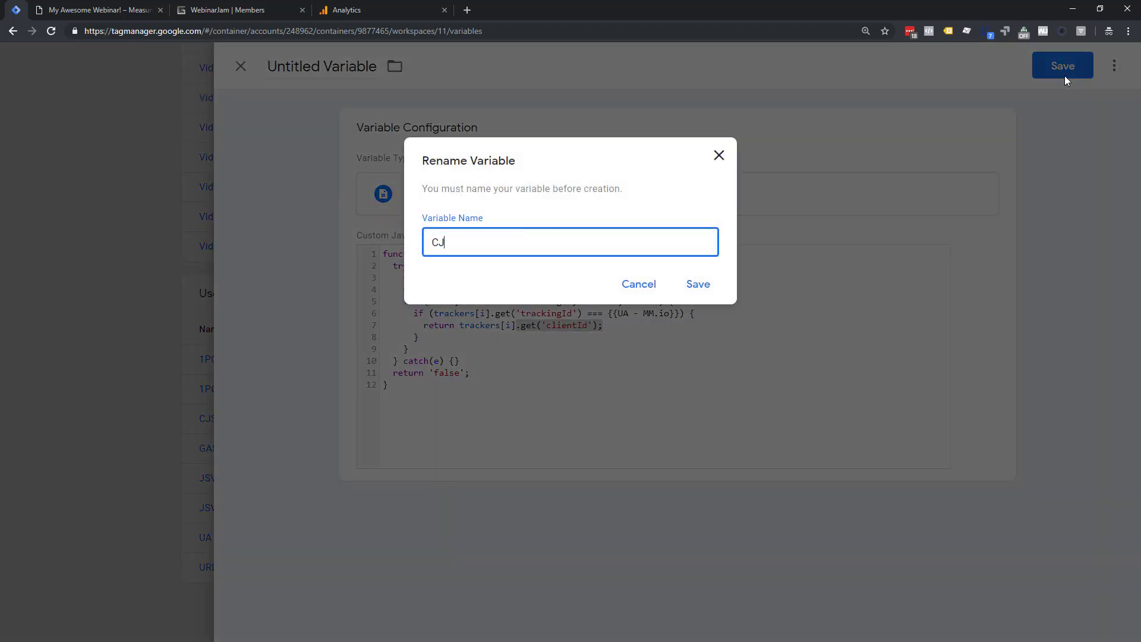
text(entId)
click(698, 285)
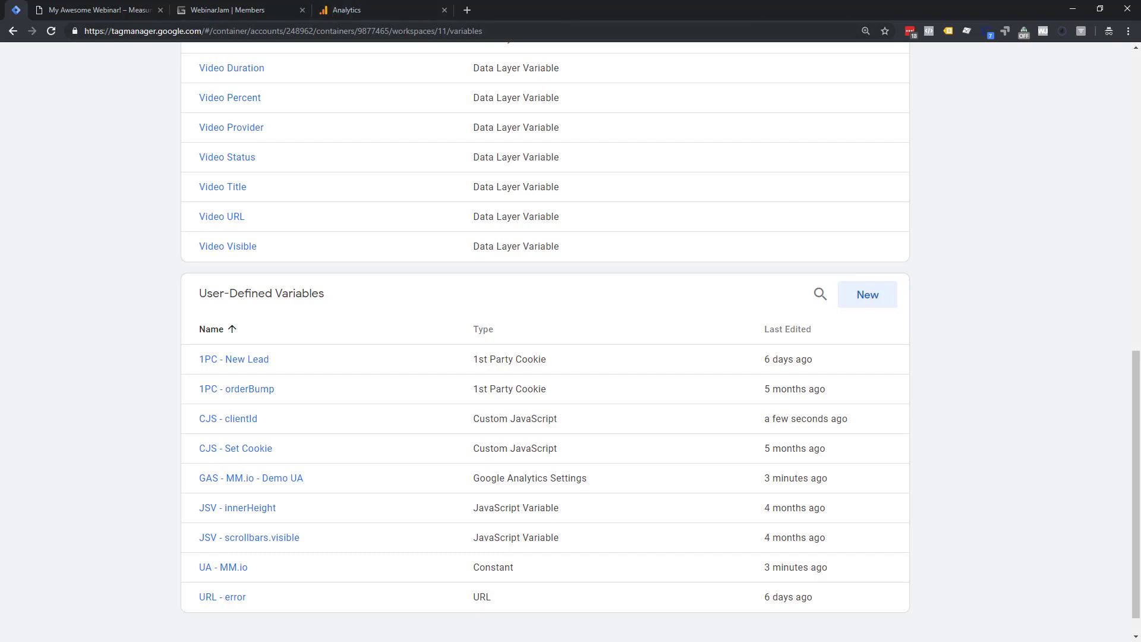
- Switch to the Lucidchart diagram and fill the Client ID: ABC shape outside the registration form with light green
key(alt+Tab)
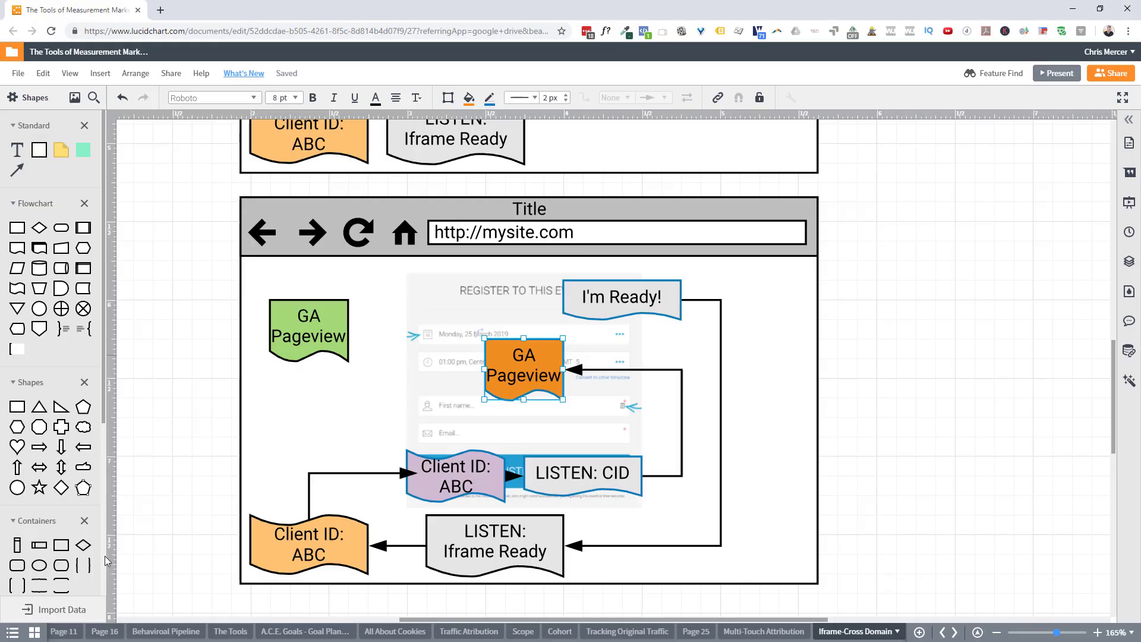
scroll(355, 487, down, 1)
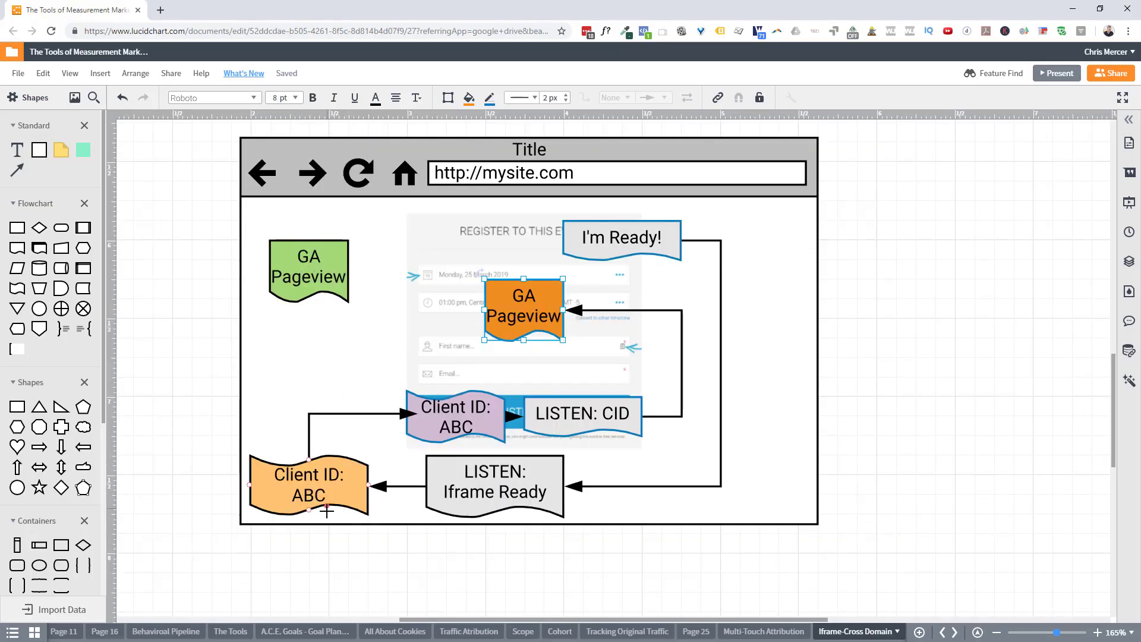
click(322, 481)
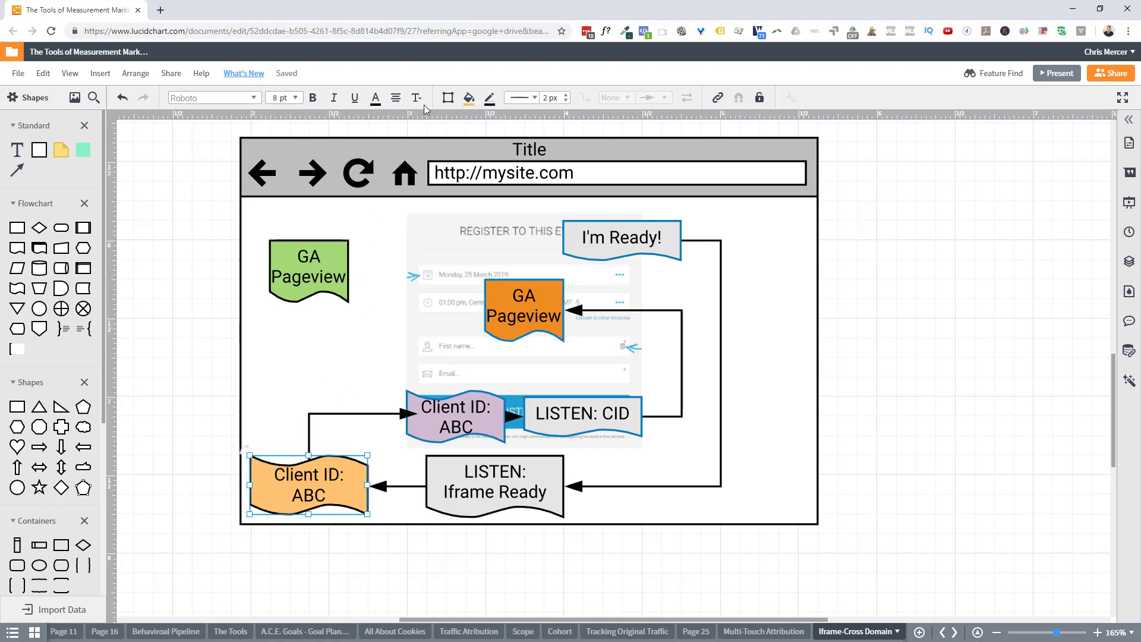
click(469, 98)
click(422, 171)
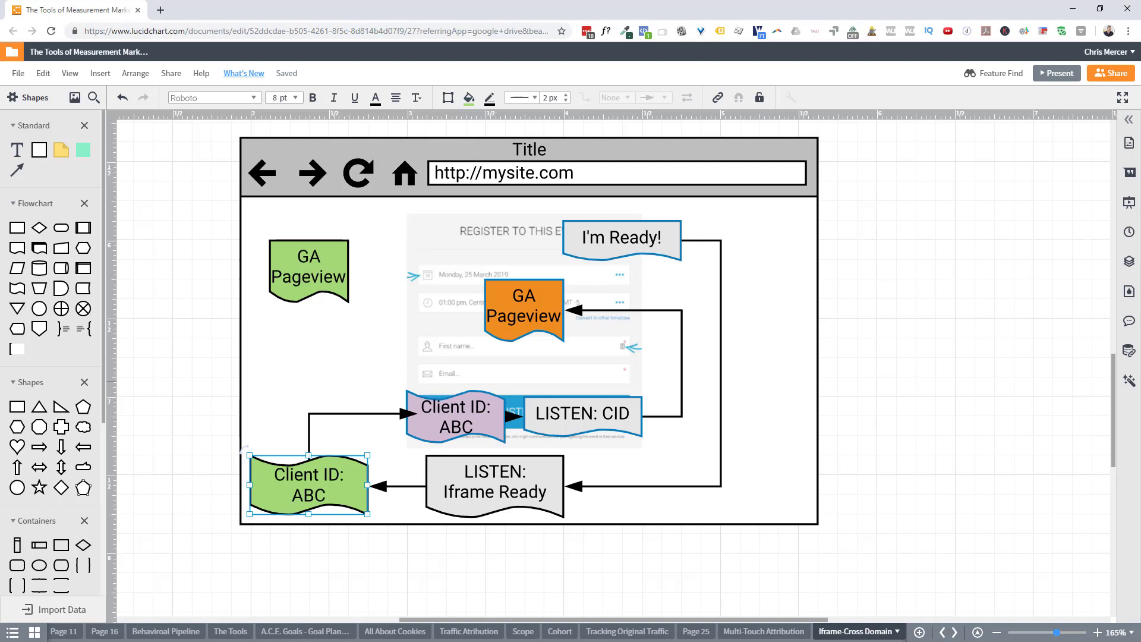
click(515, 489)
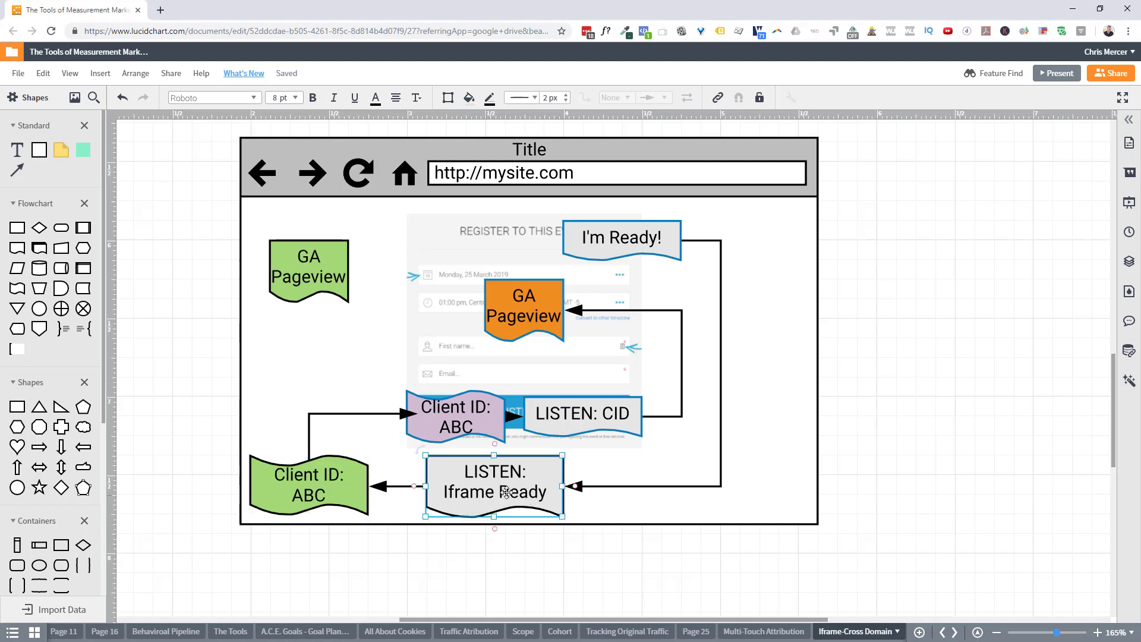
click(573, 413)
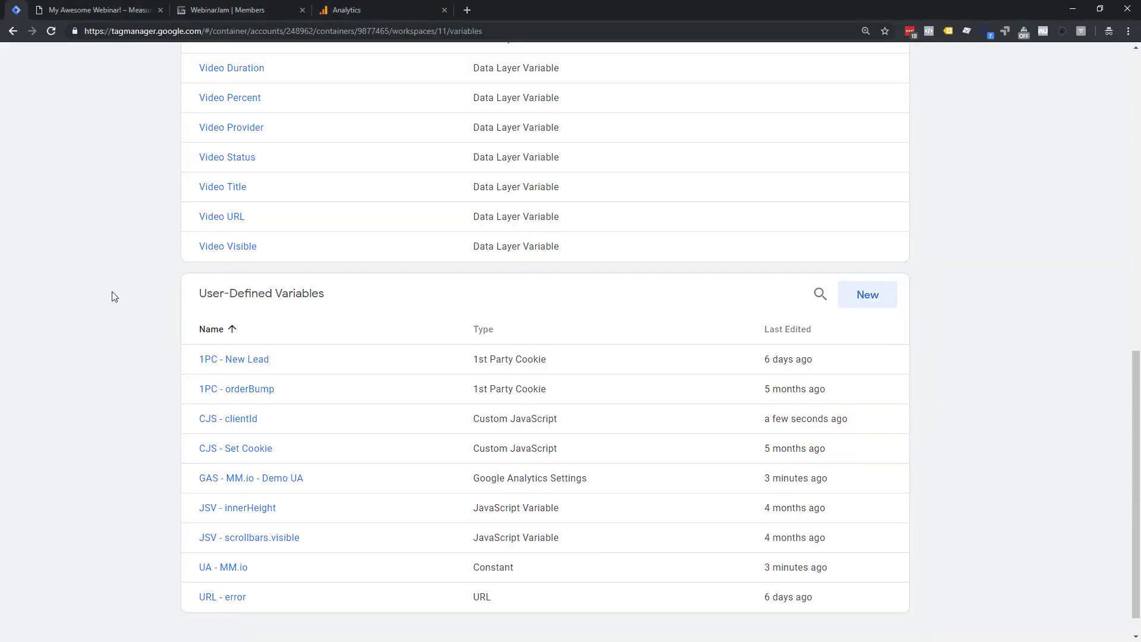
- Switch back to Tag Manager and start a new tag with the Custom HTML tag type
scroll(347, 284, up, 5)
scroll(347, 284, up, 6)
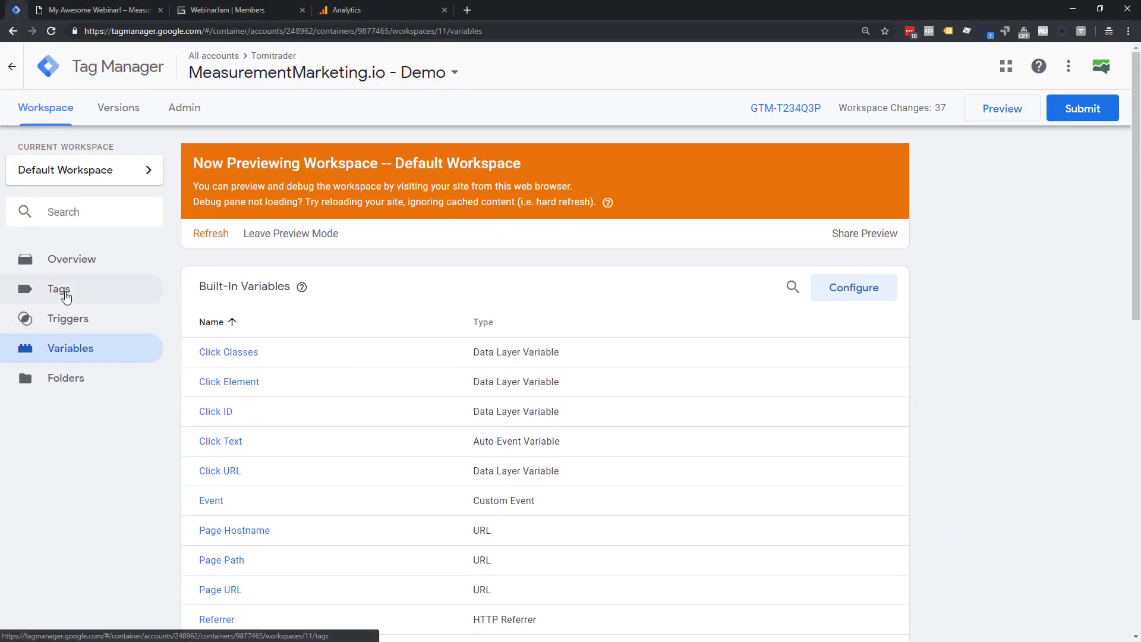
click(66, 298)
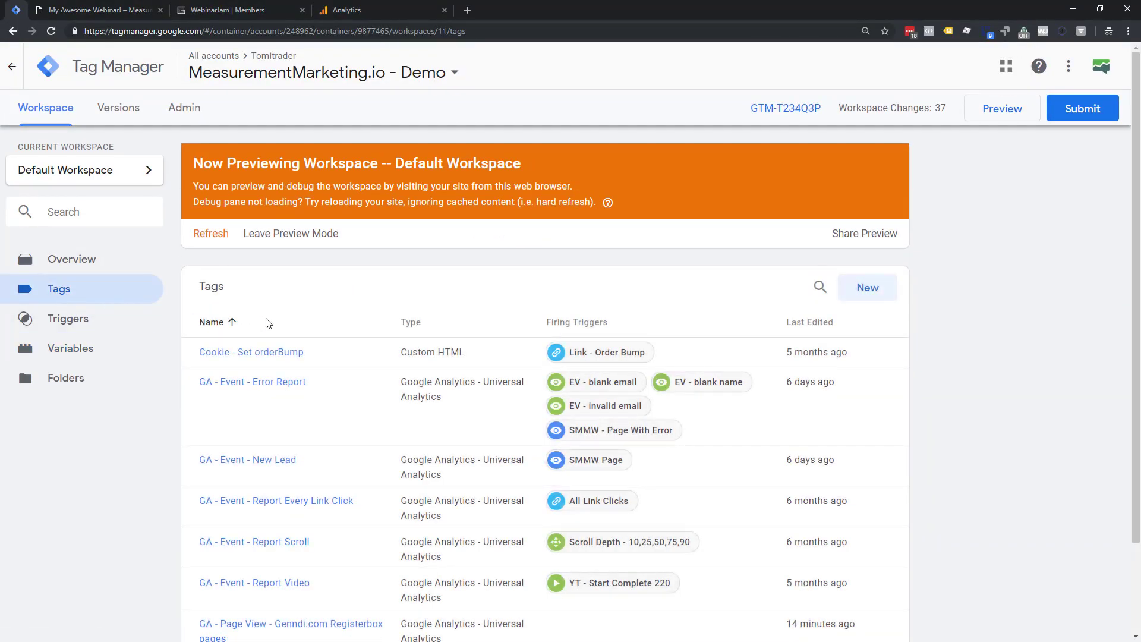
click(872, 288)
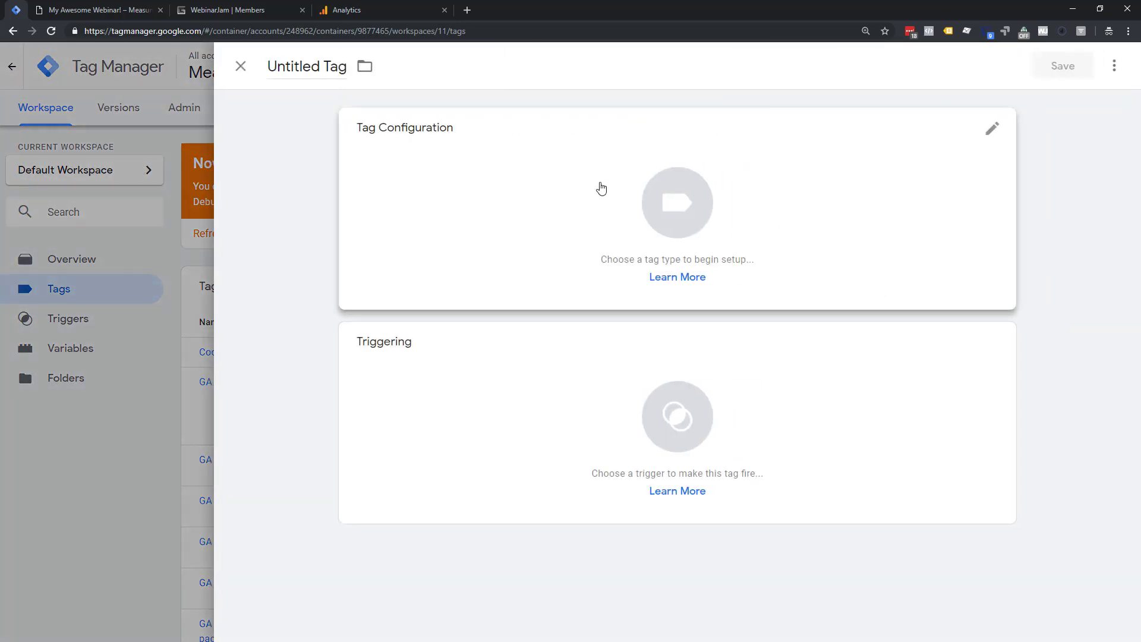
click(807, 210)
click(767, 524)
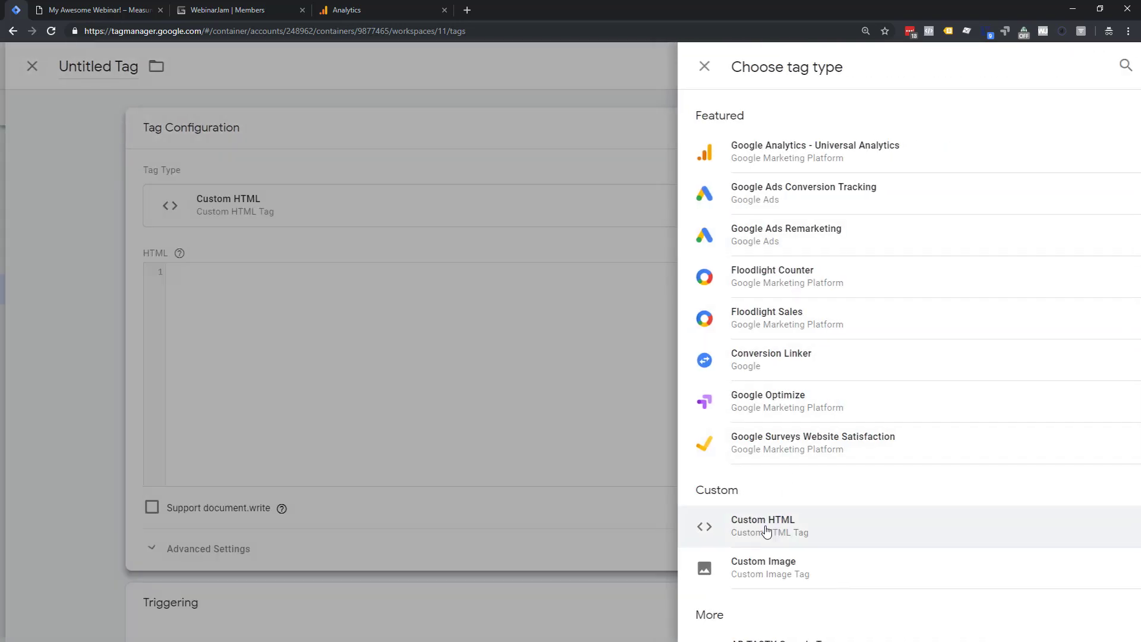
- Paste the copied message-listener script into the Custom HTML tag's HTML field
click(576, 357)
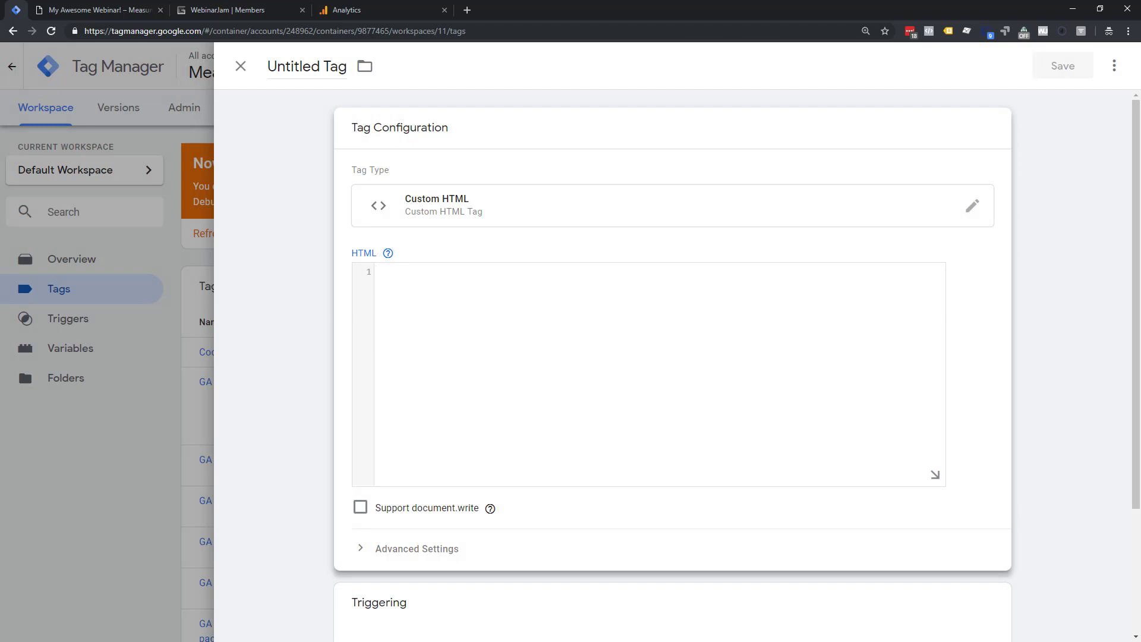
key(alt+Tab)
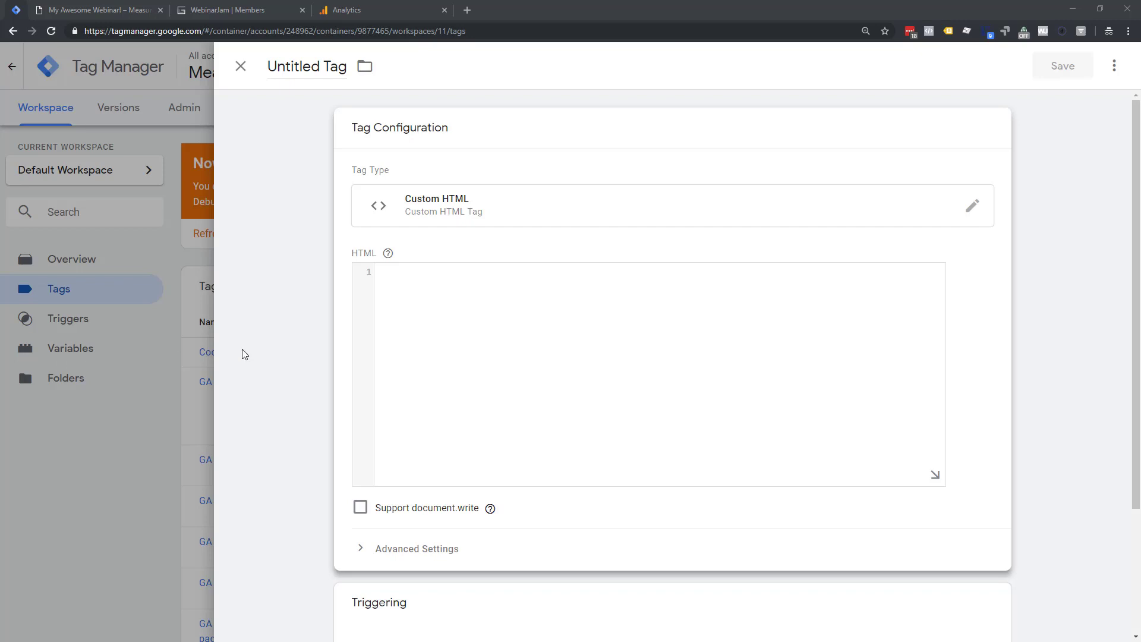
click(428, 344)
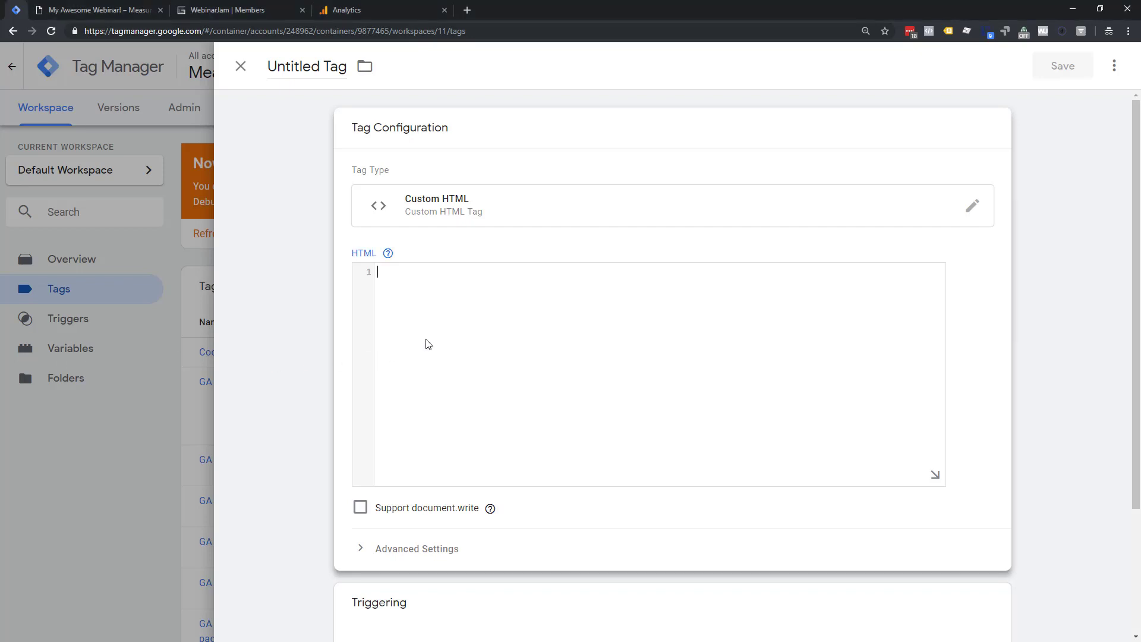
key(ctrl+v)
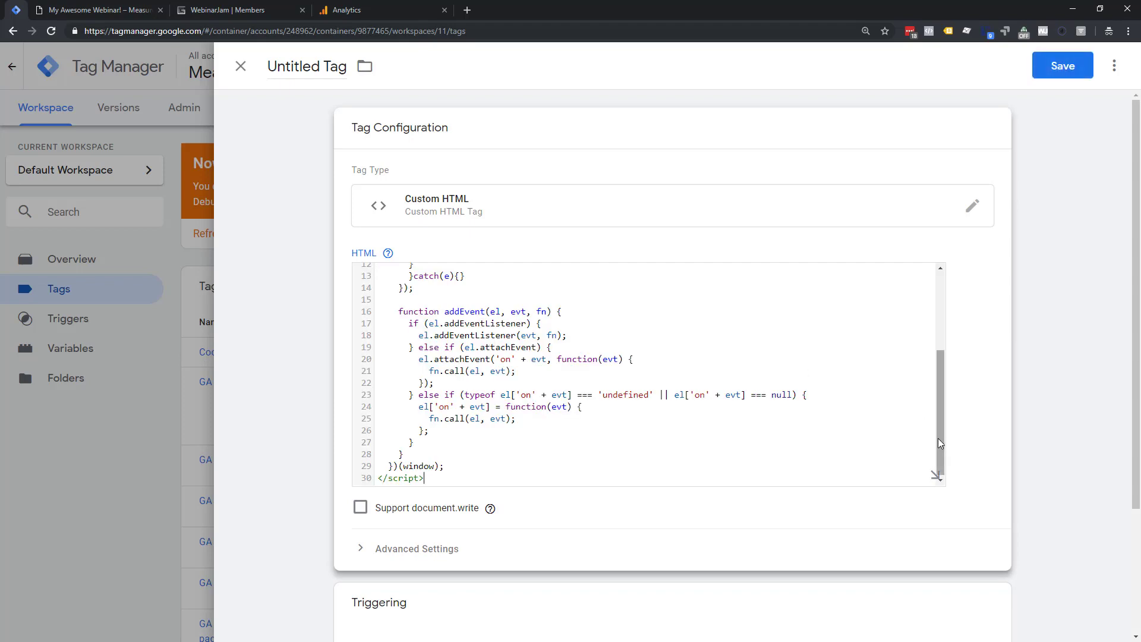
- Examine the pasted script from start to end, including the line declaring dataLayer and its || fallback to an empty array
drag(941, 442, 943, 337)
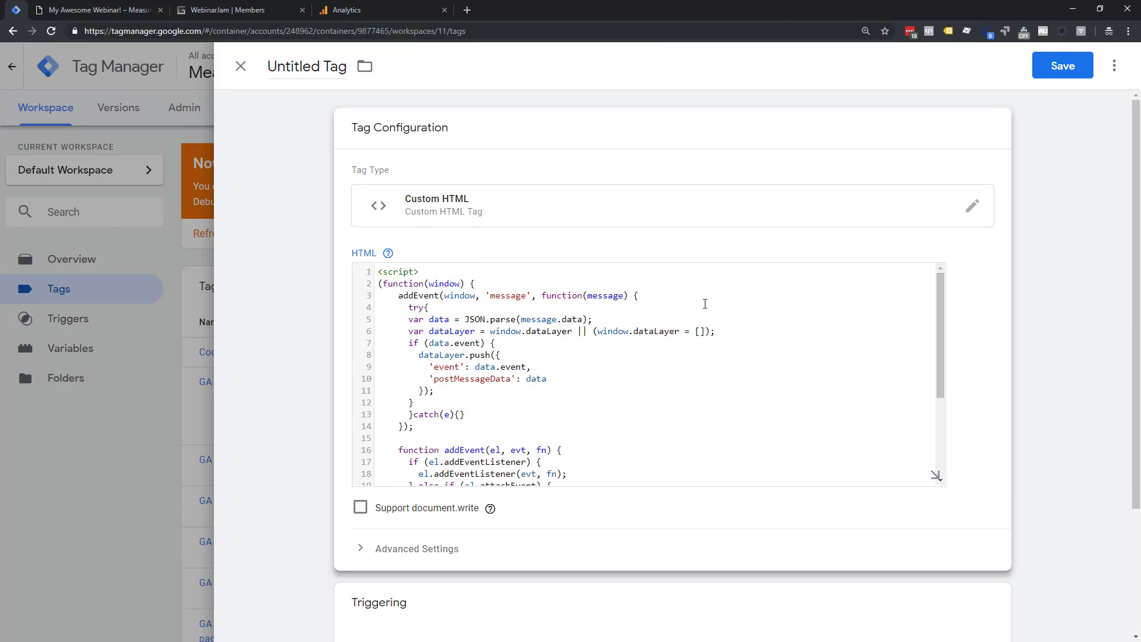
click(704, 302)
scroll(484, 324, down, 5)
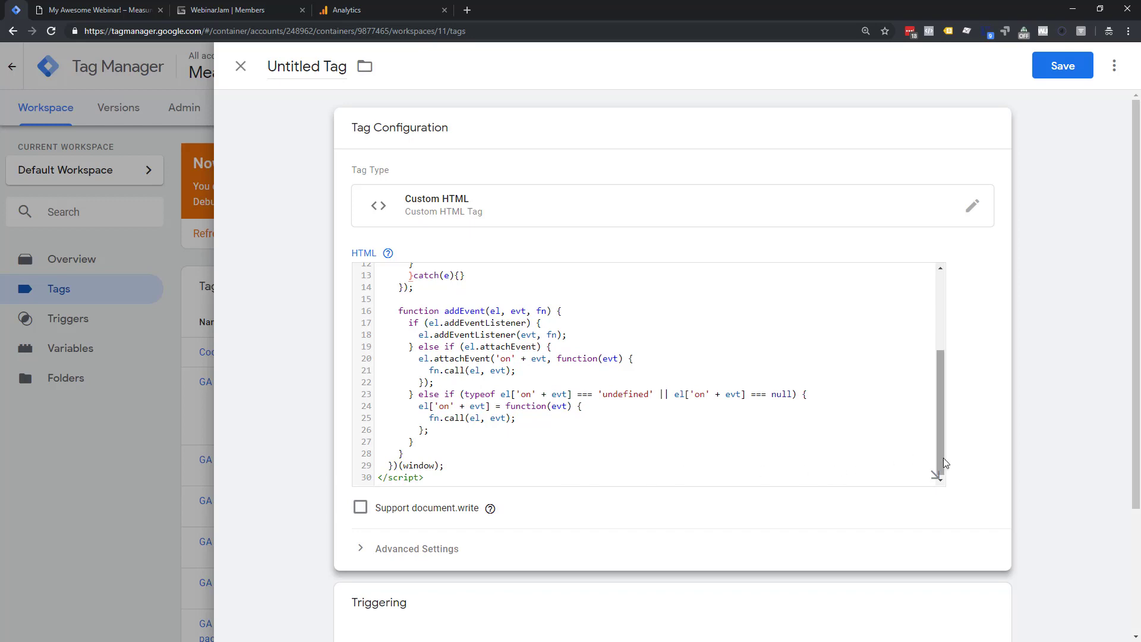
drag(938, 466, 937, 389)
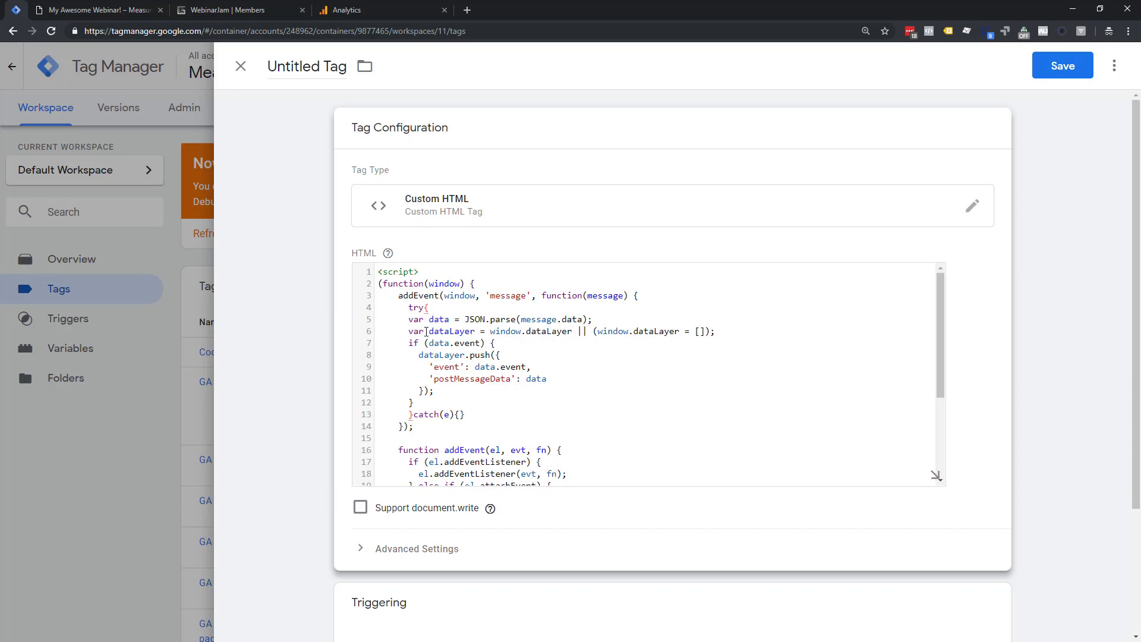
drag(424, 331, 717, 331)
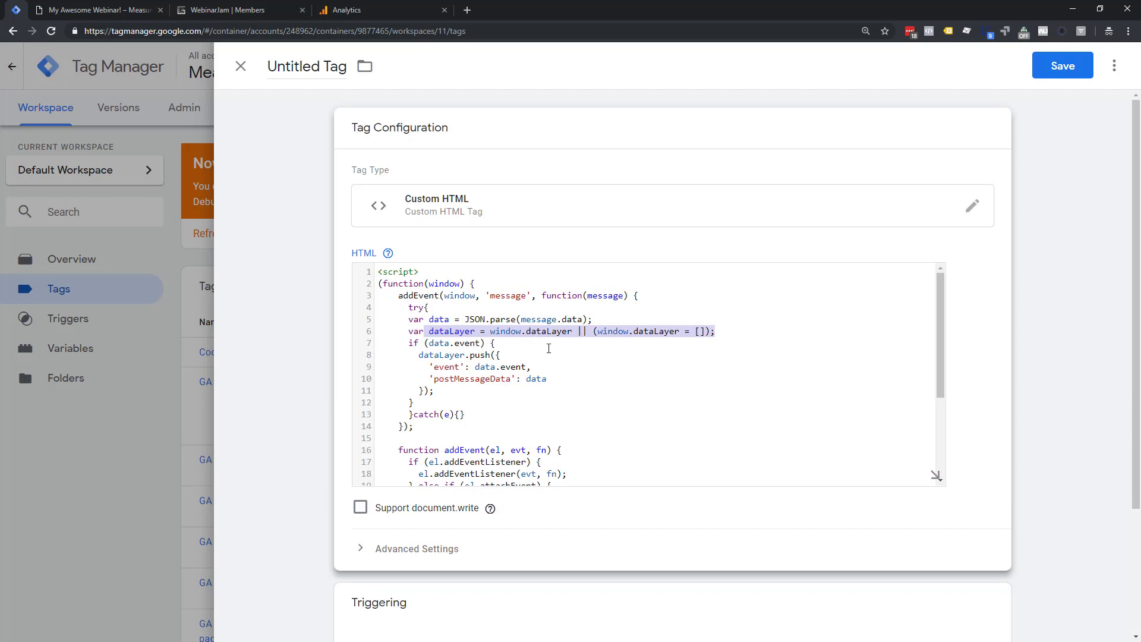
click(586, 338)
drag(589, 333, 575, 330)
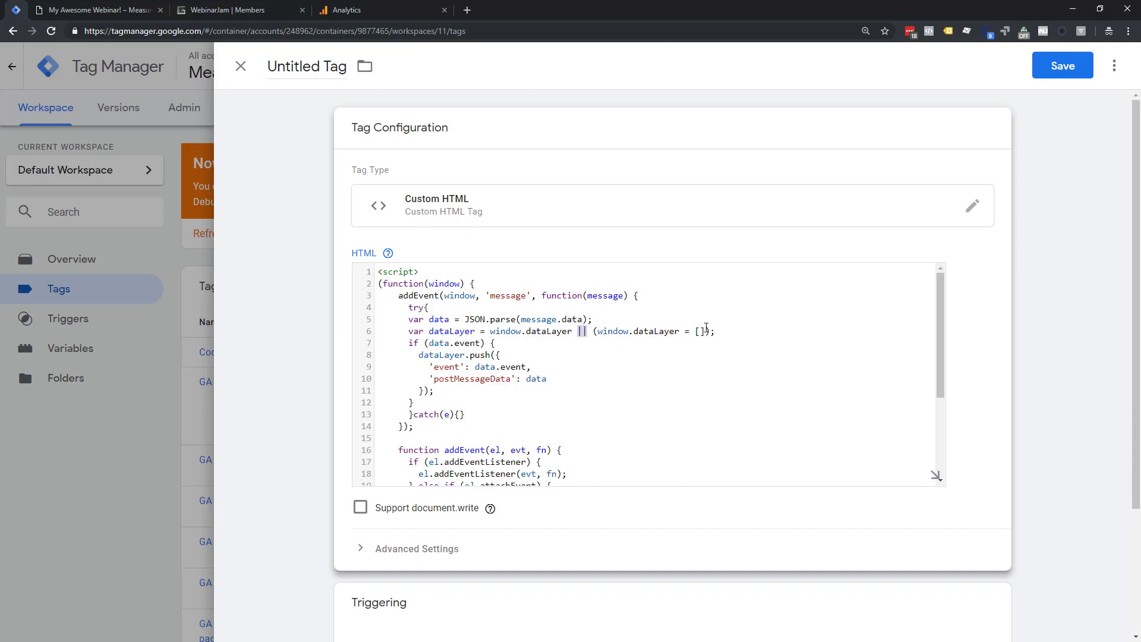
click(569, 345)
- Examine the if (data.event) condition and the dataLayer.push block with its event and postMessageData values
scroll(505, 330, down, 1)
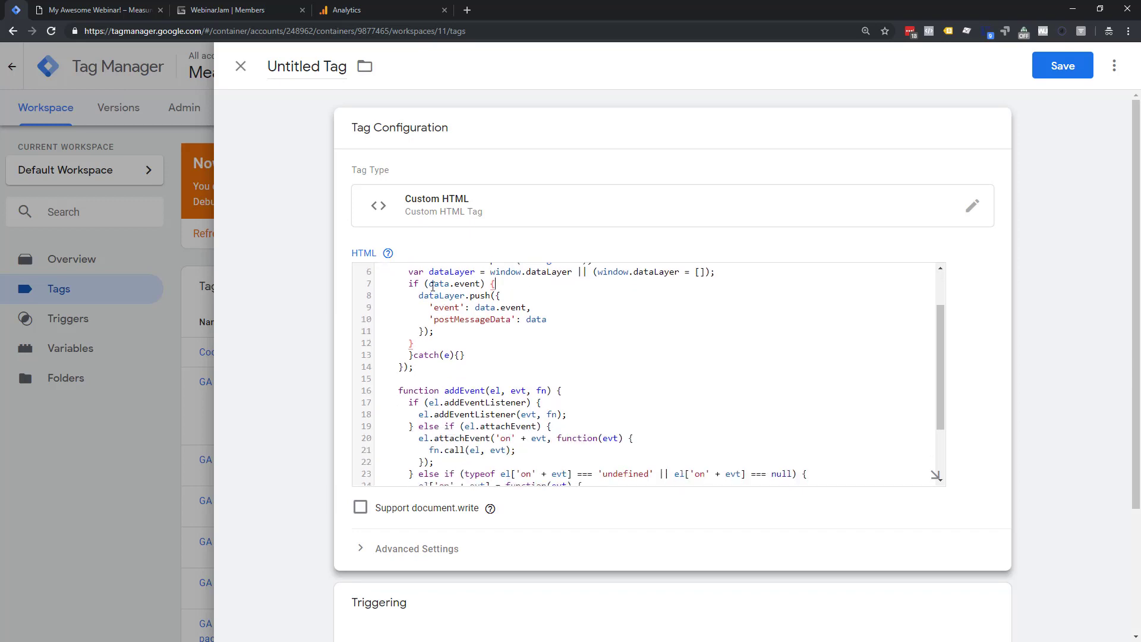
click(406, 284)
drag(414, 285, 513, 287)
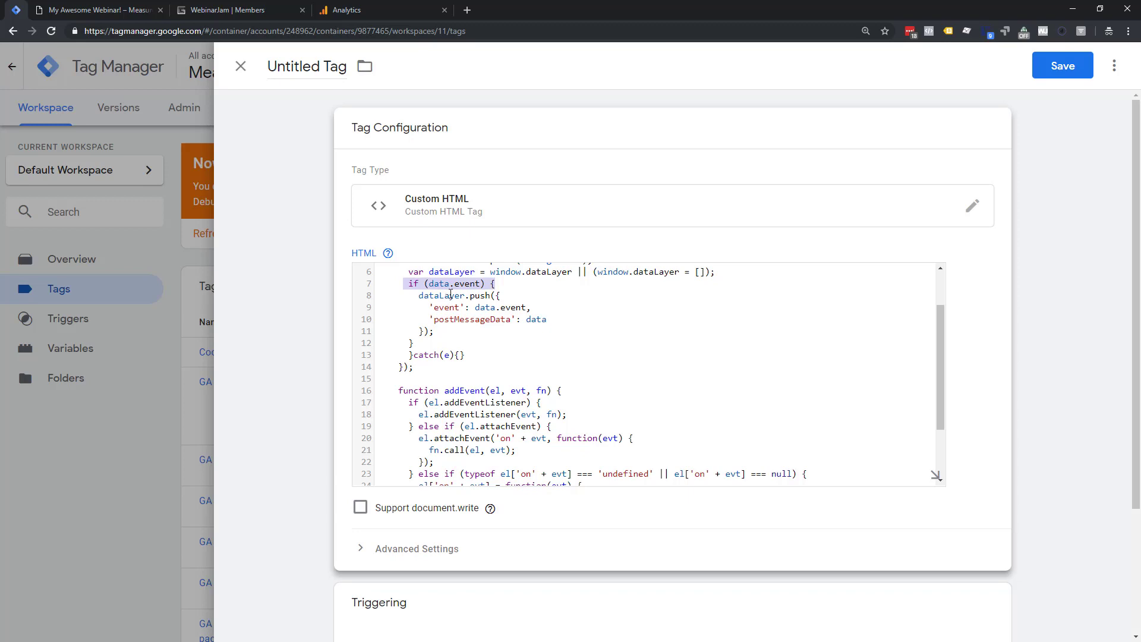
drag(429, 307, 466, 307)
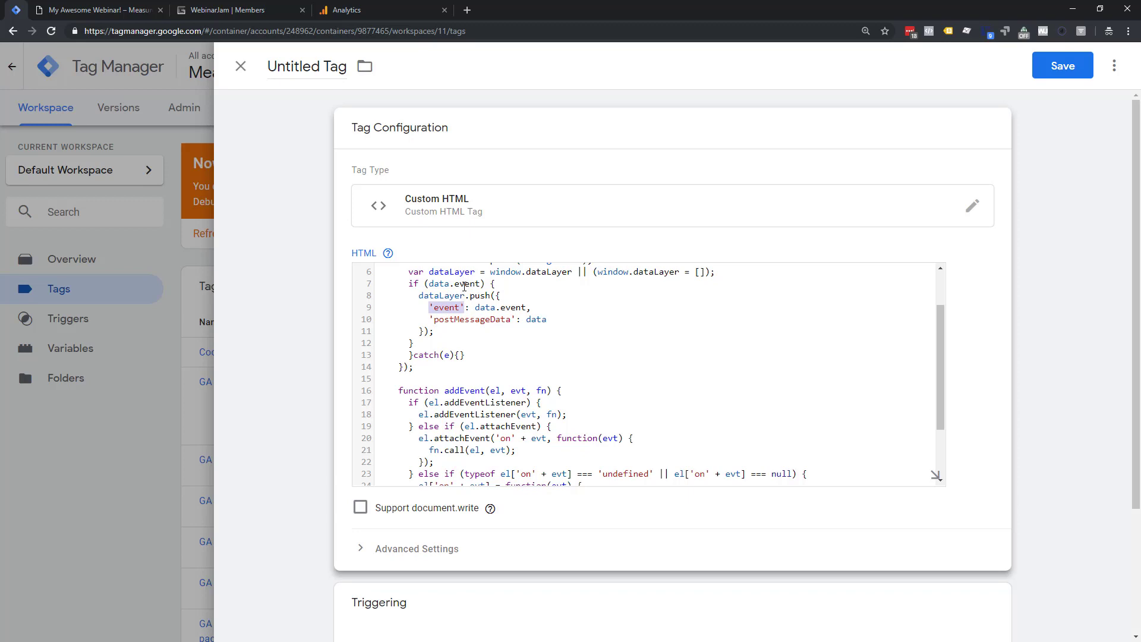
click(453, 284)
drag(453, 284, 482, 283)
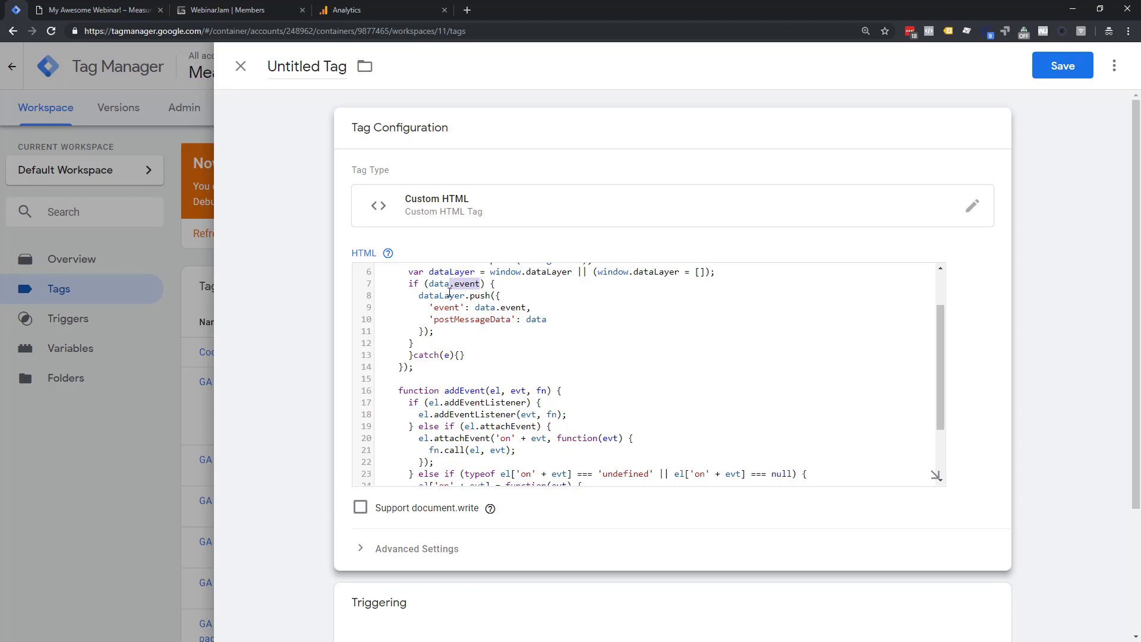
drag(418, 295, 527, 305)
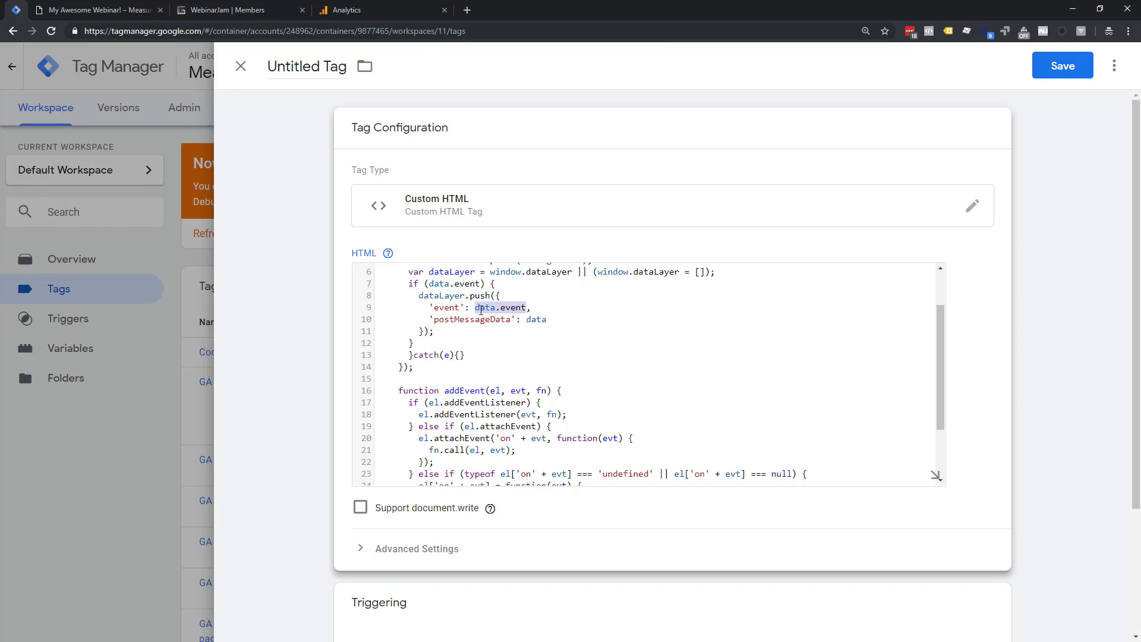
drag(434, 320, 549, 322)
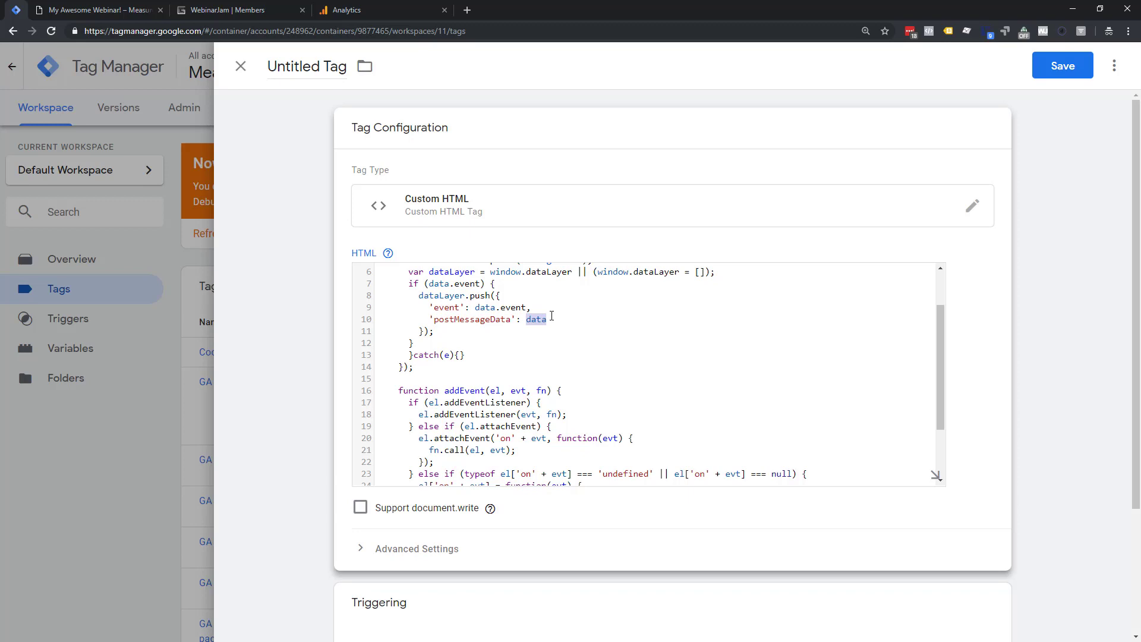
scroll(490, 314, up, 2)
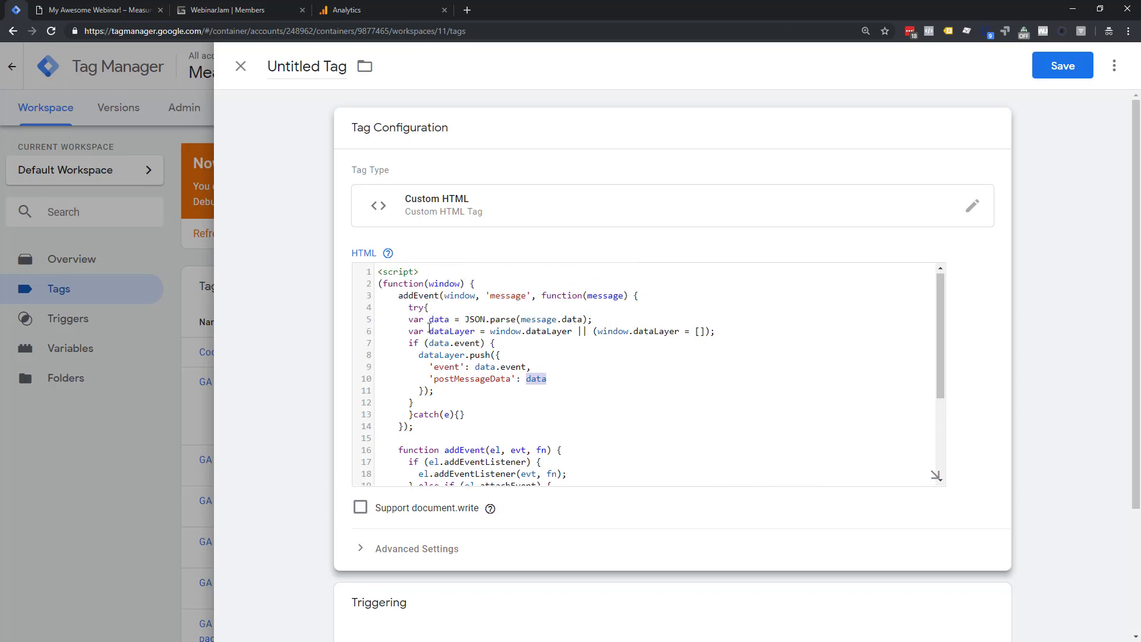
drag(404, 343, 551, 376)
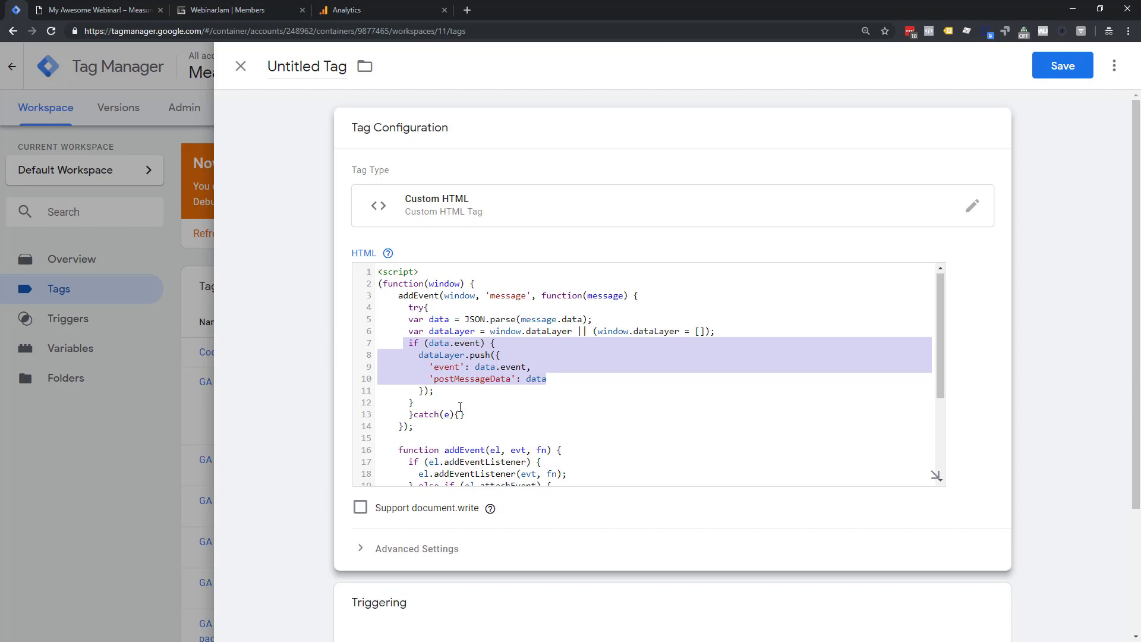
scroll(460, 408, down, 2)
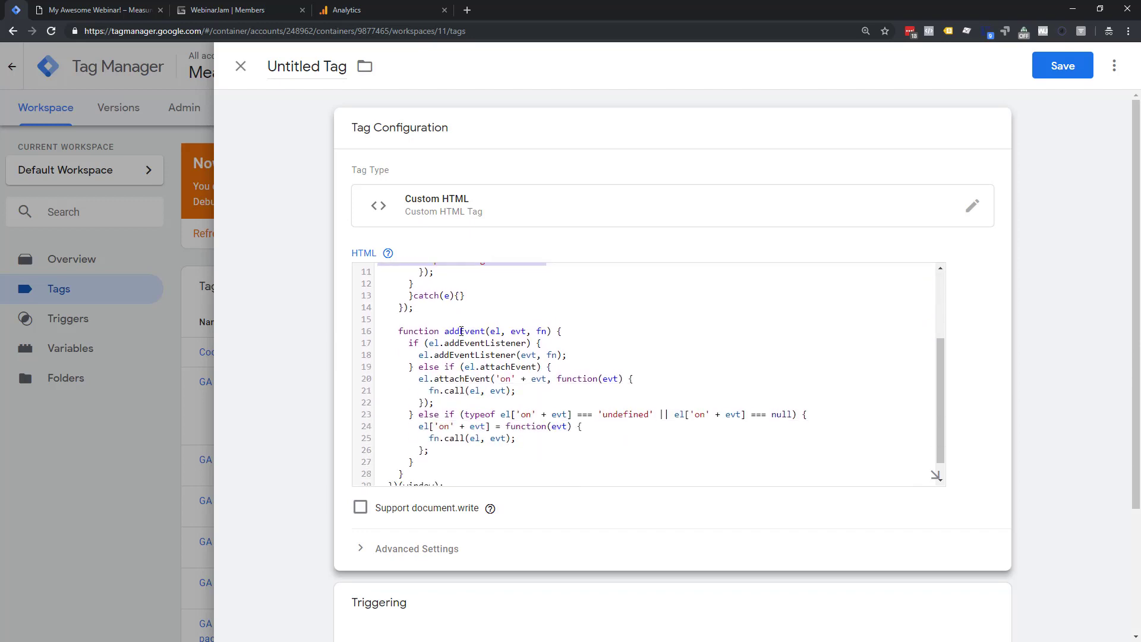
scroll(461, 331, up, 1)
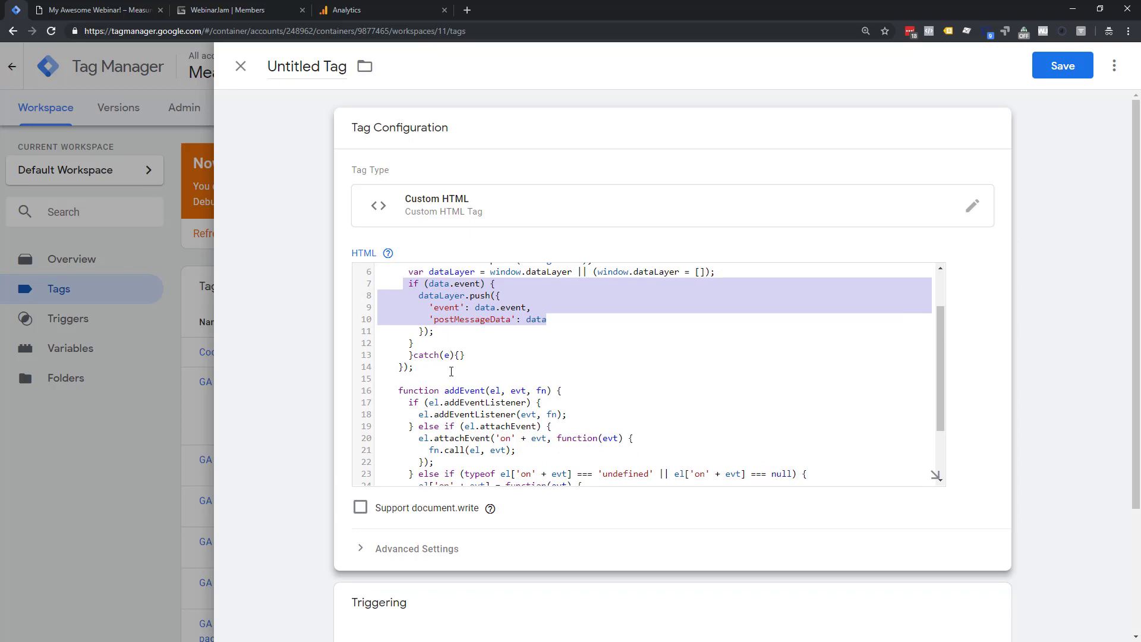
scroll(451, 369, down, 1)
scroll(454, 353, up, 2)
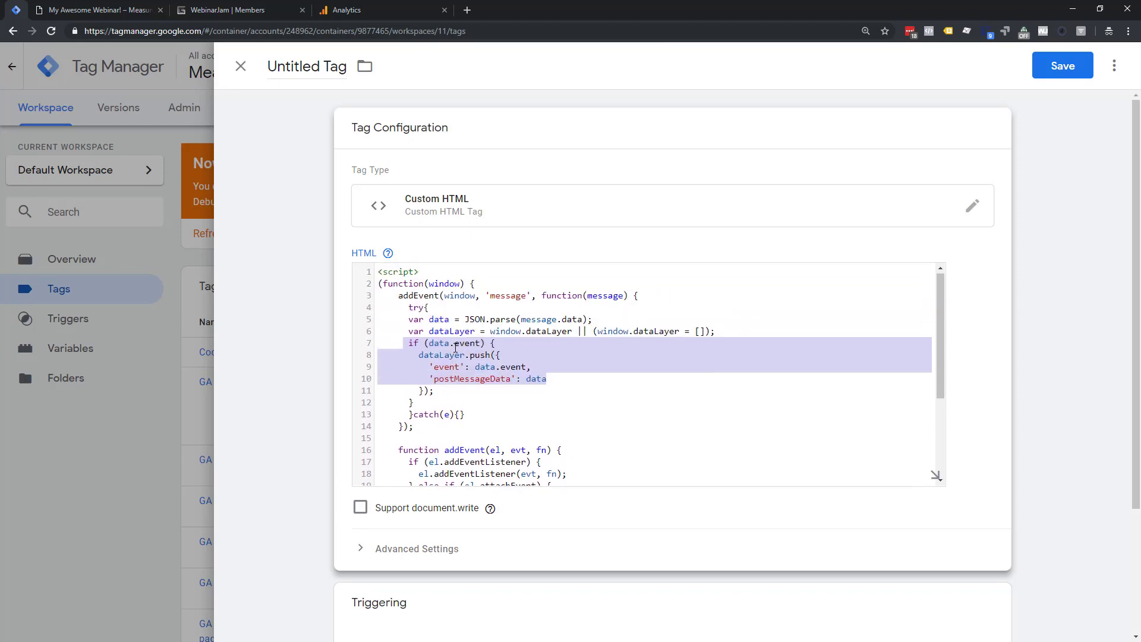
click(450, 345)
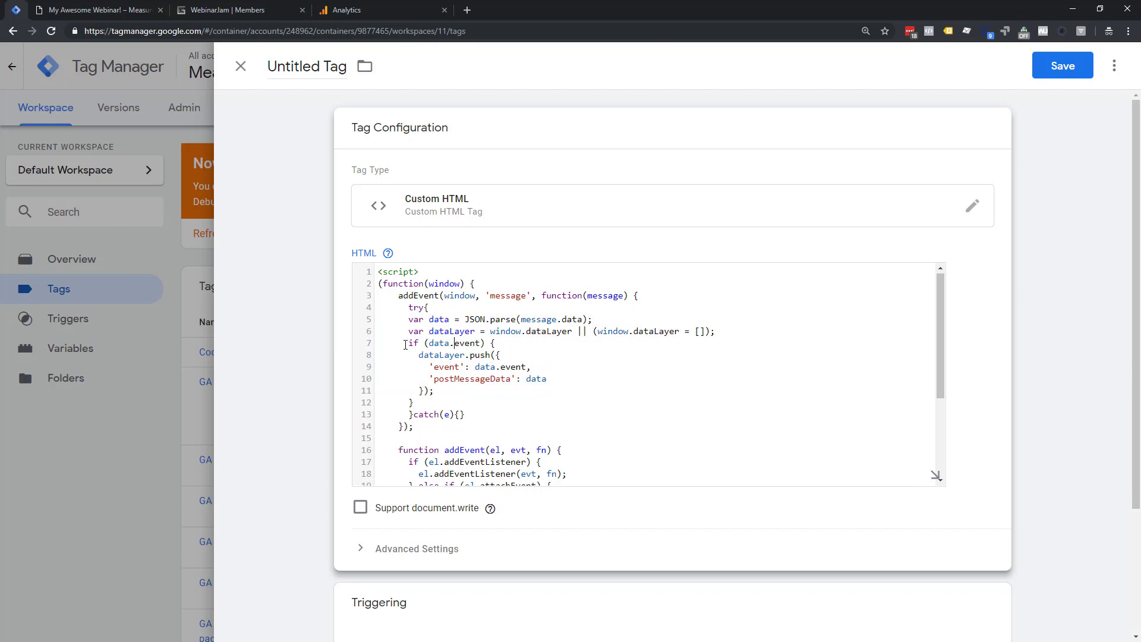
drag(406, 346, 564, 387)
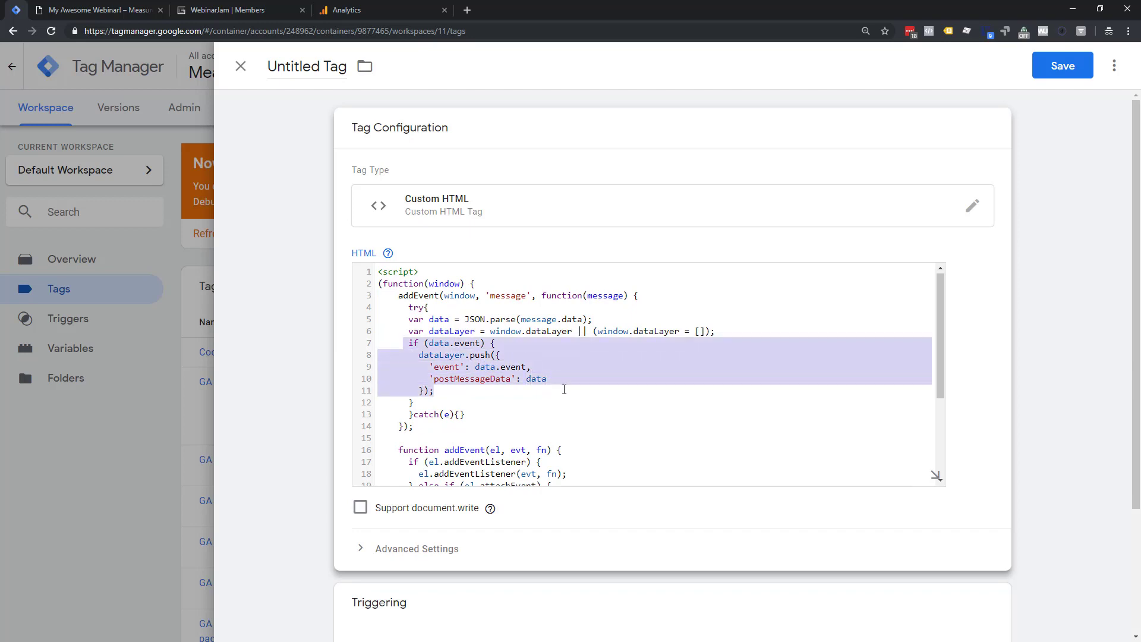
- Examine the addEvent function with its addEventListener and fallback branches, and compare it with the data.event block above
scroll(501, 367, down, 1)
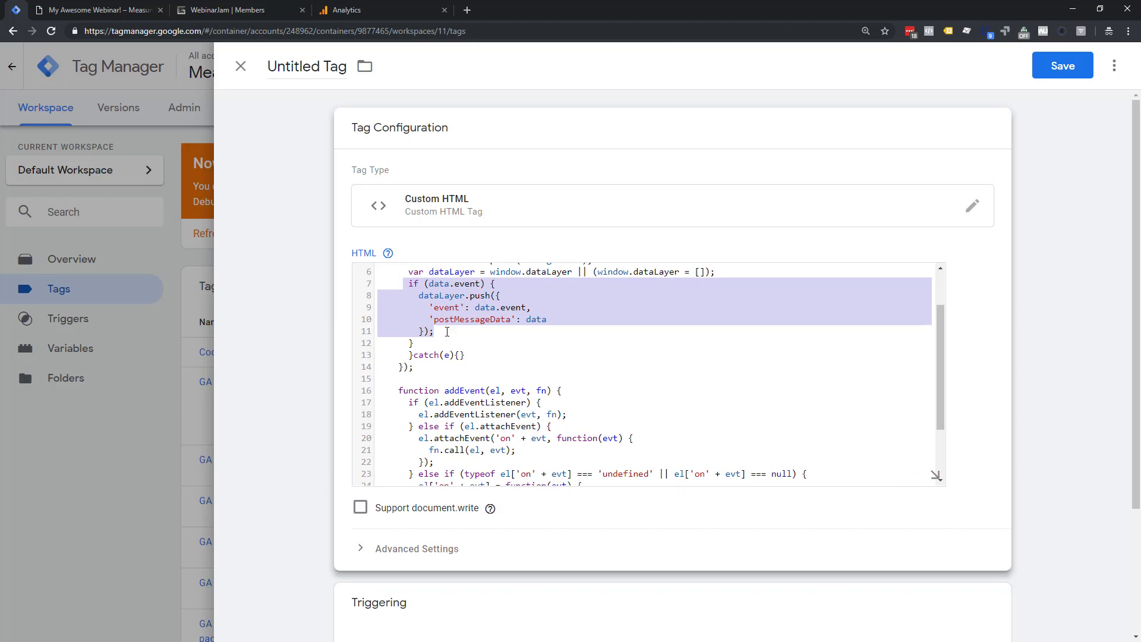
scroll(447, 331, down, 2)
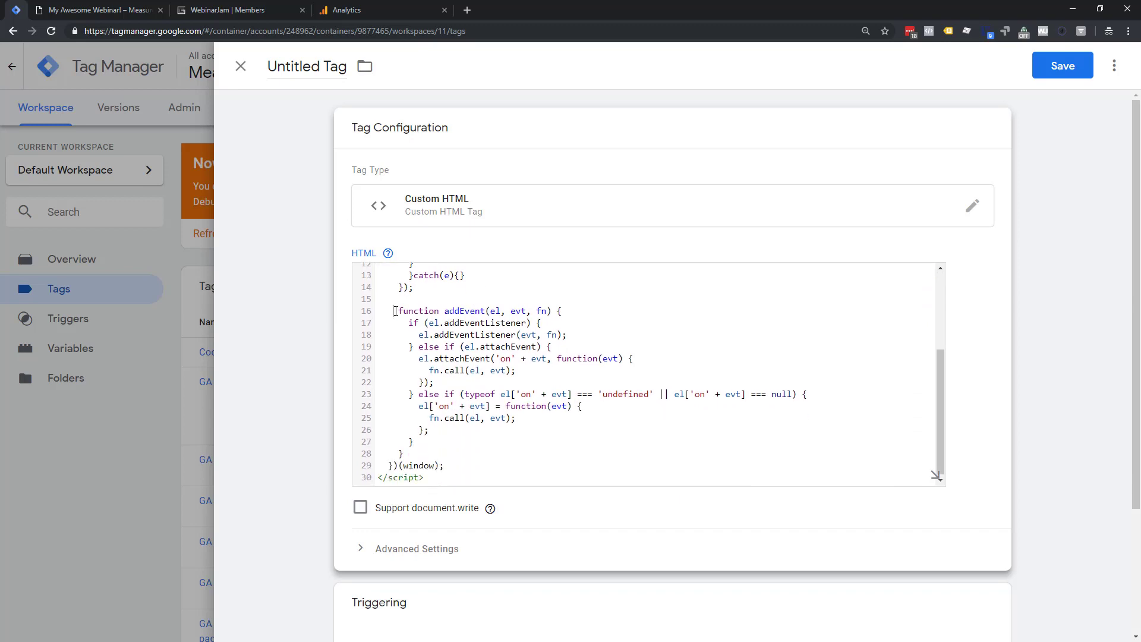
drag(396, 311, 553, 417)
click(559, 419)
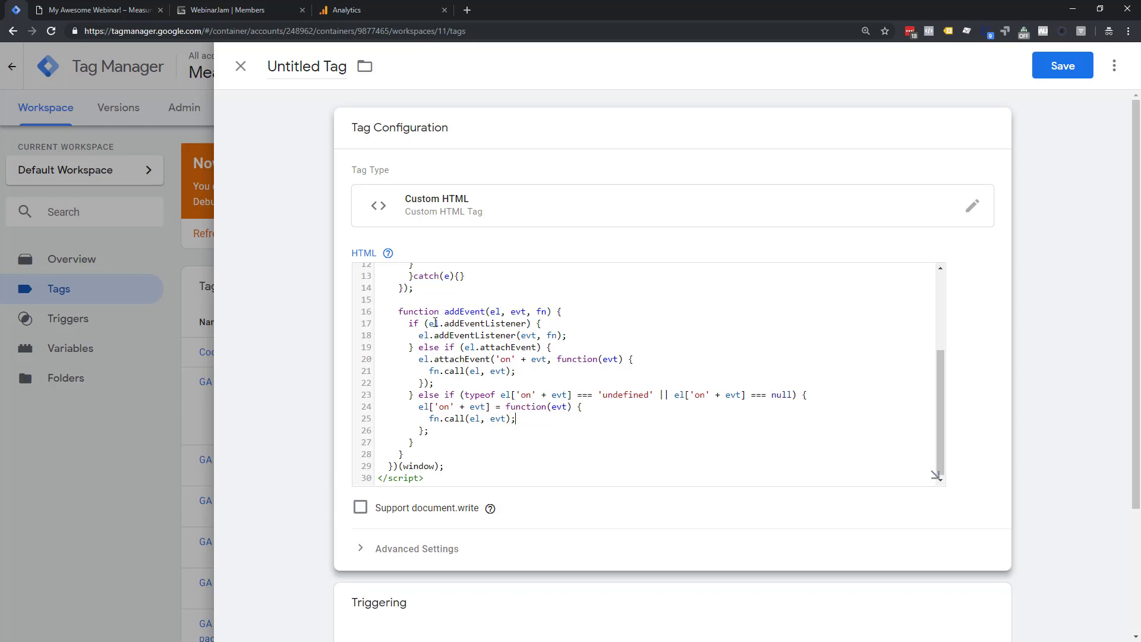
drag(435, 323, 548, 325)
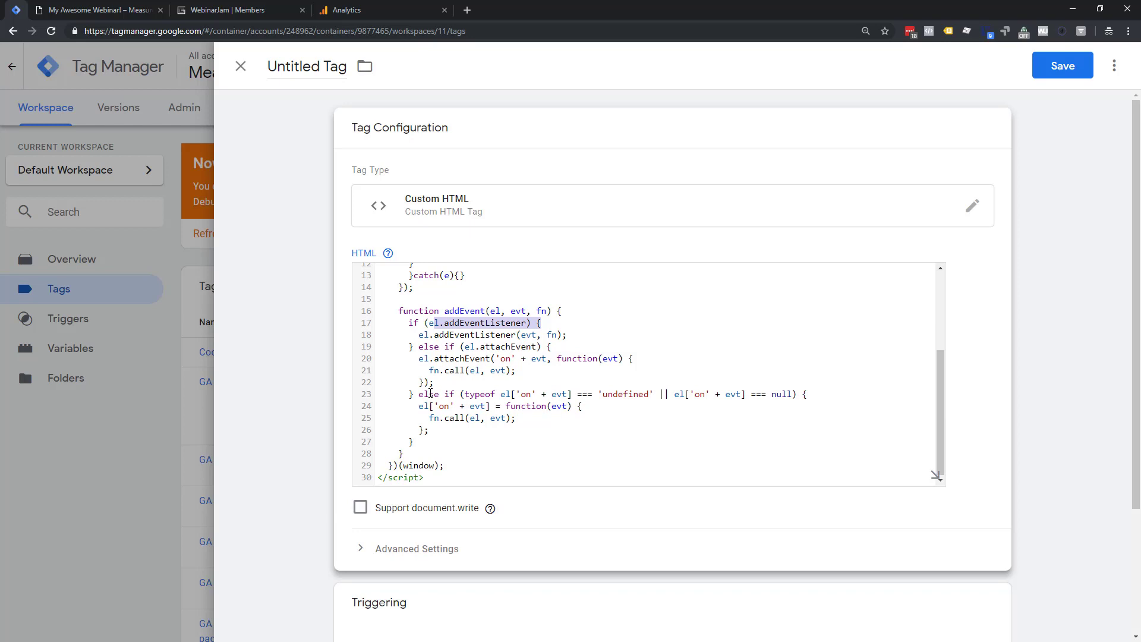
scroll(430, 393, down, 1)
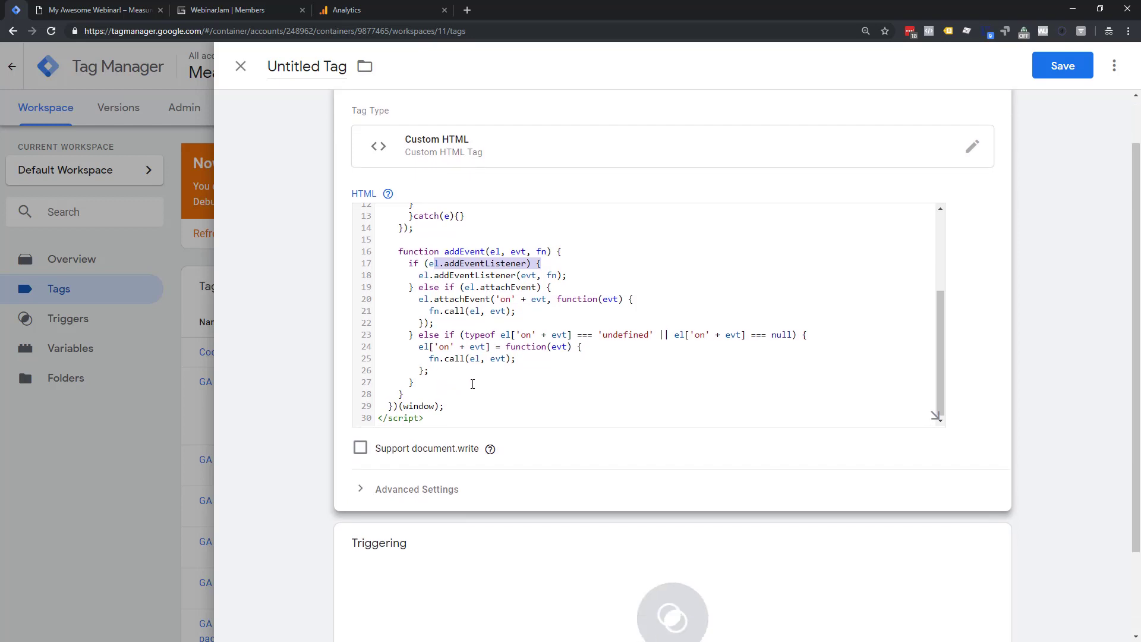
scroll(472, 383, up, 1)
drag(393, 310, 523, 416)
scroll(520, 372, up, 2)
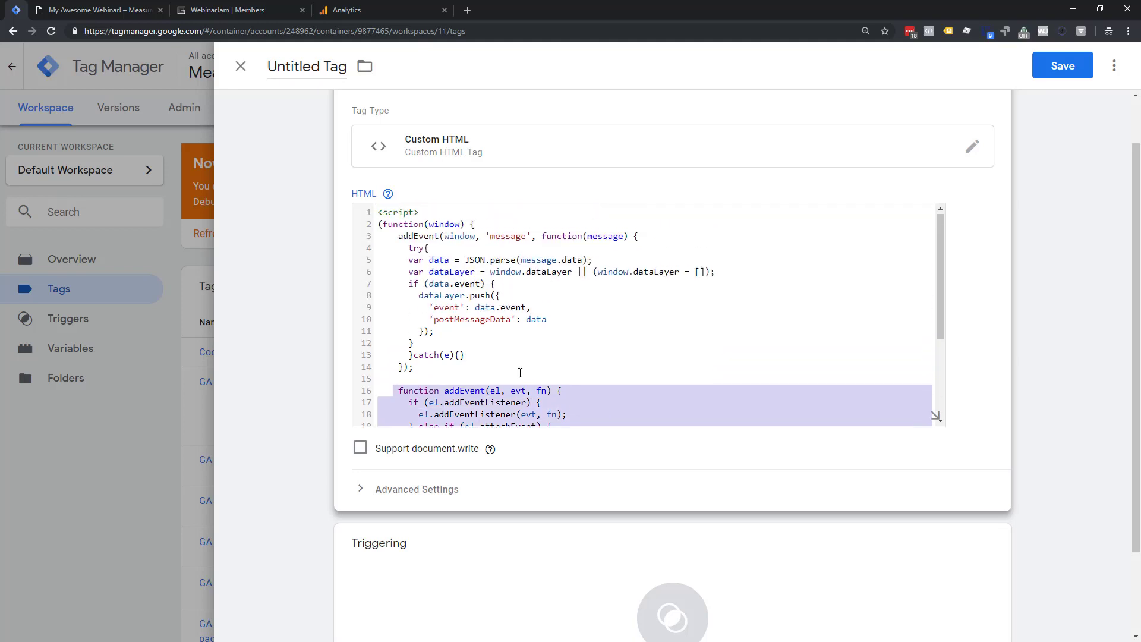
drag(408, 283, 480, 352)
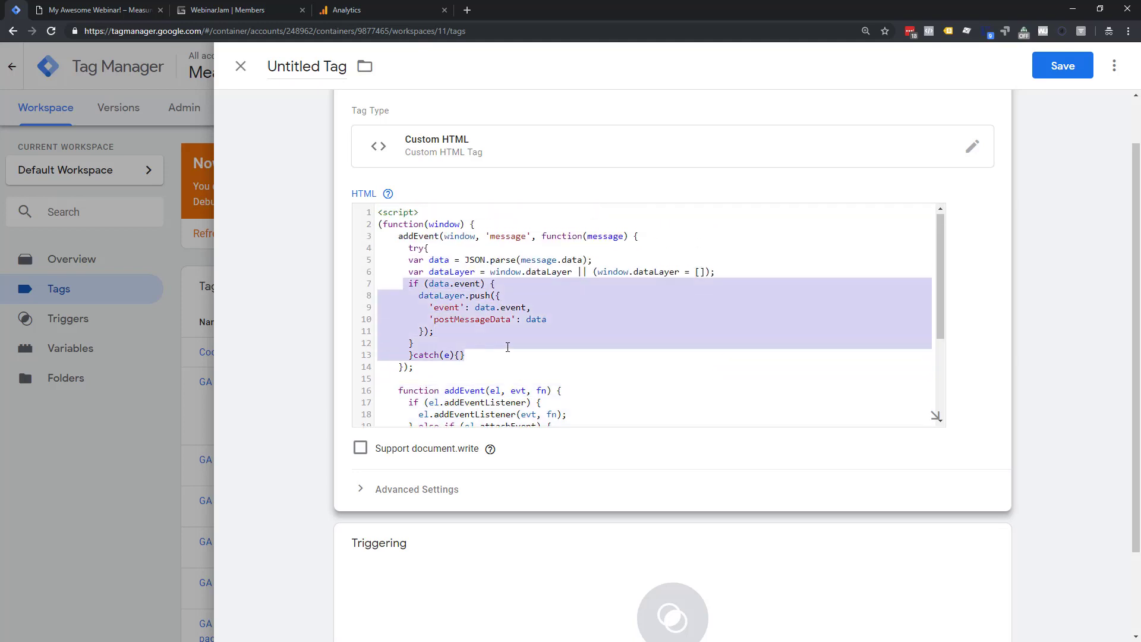
scroll(507, 347, down, 3)
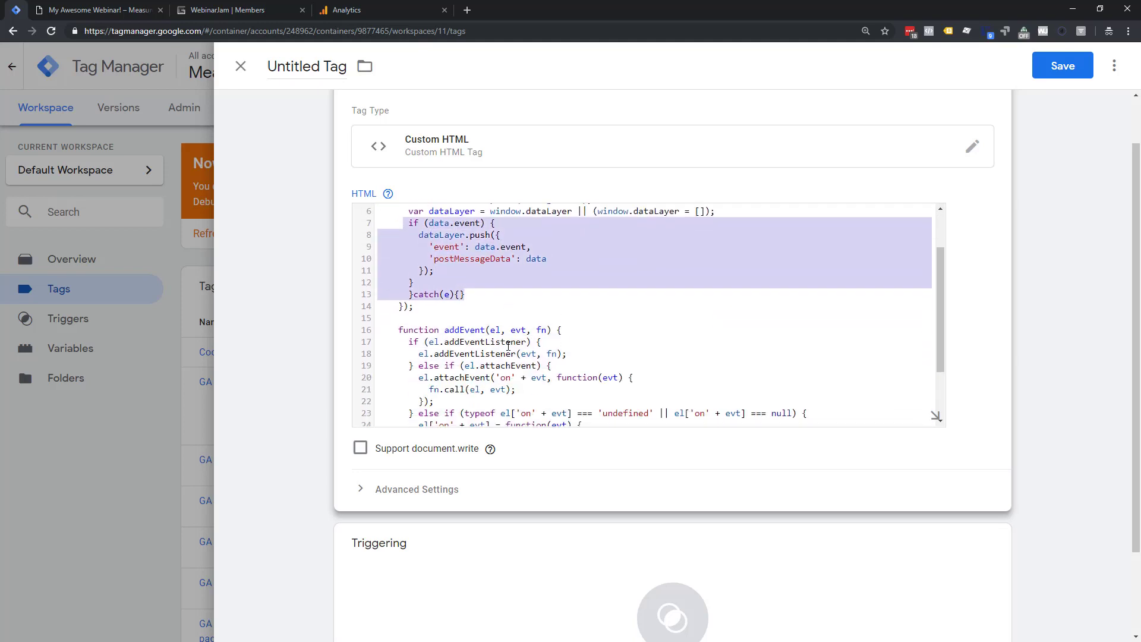
- View the available triggers, close the list without choosing one, and look over the tag's script again
click(629, 573)
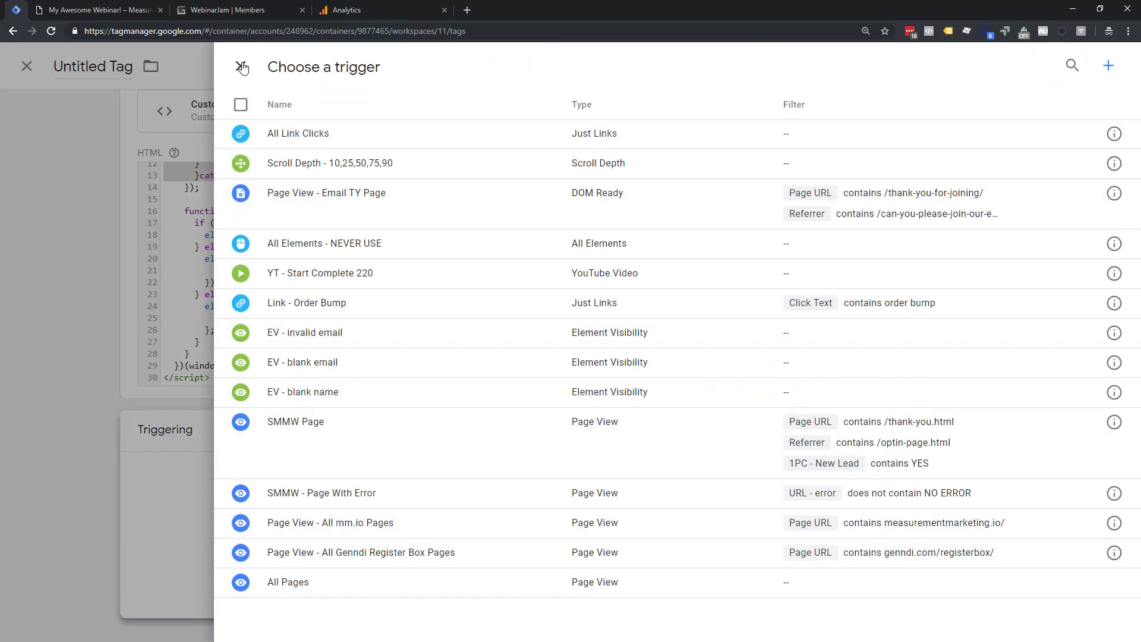
click(242, 68)
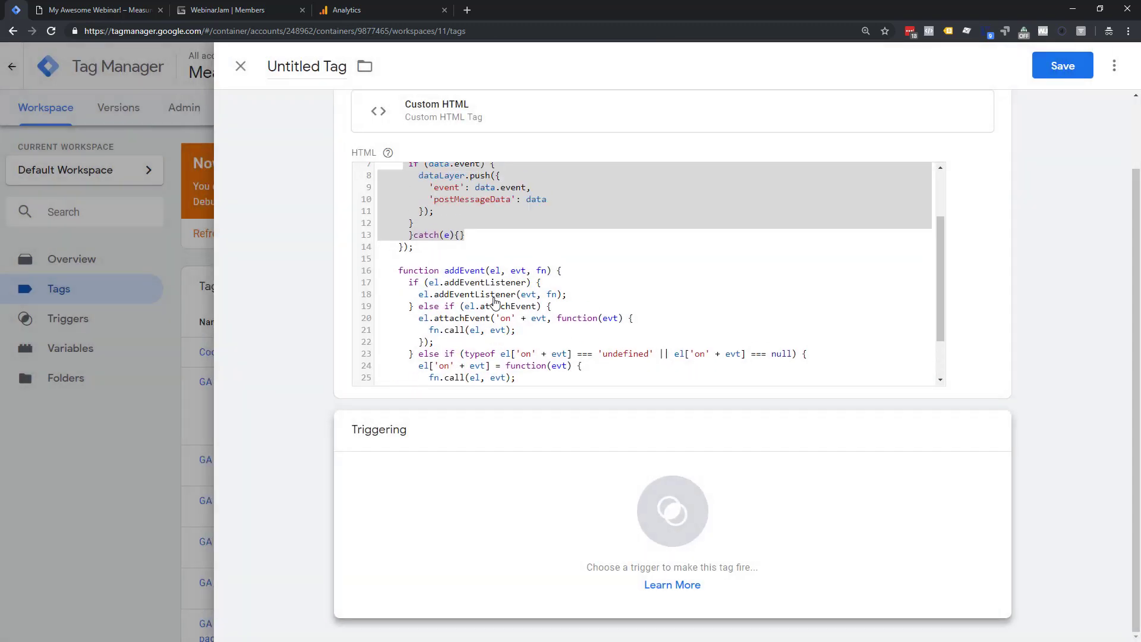
scroll(495, 301, up, 3)
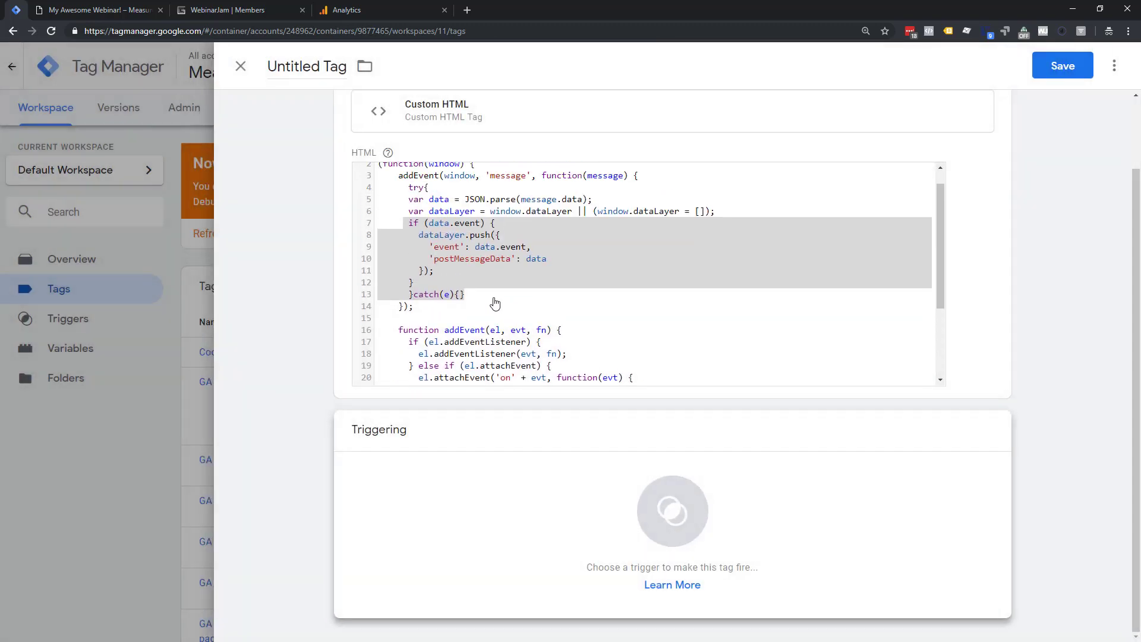
click(509, 246)
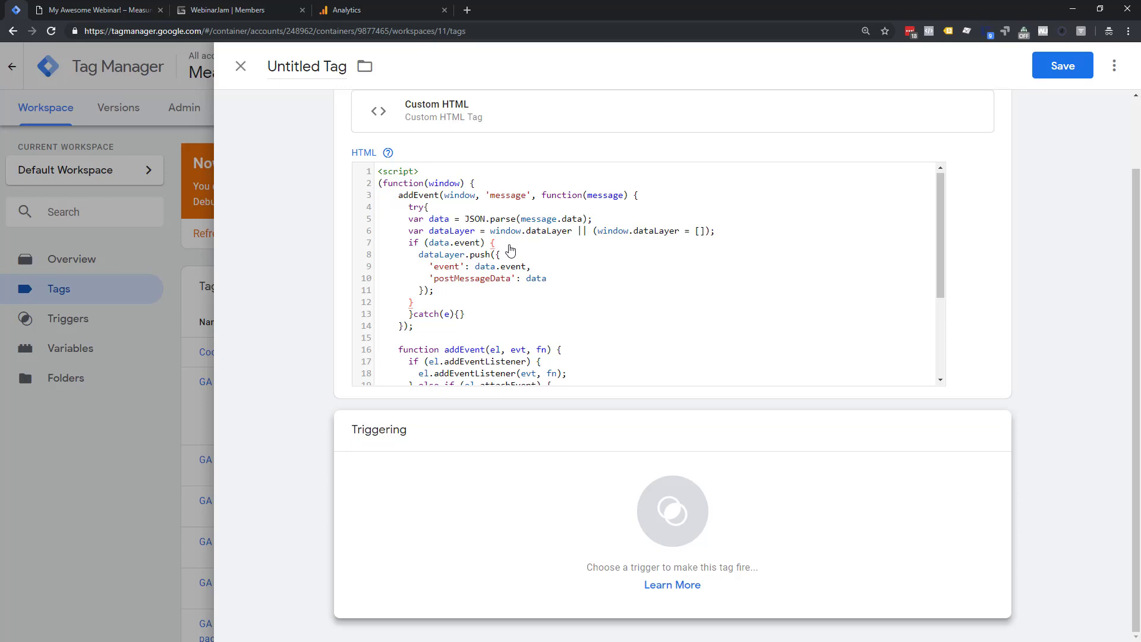
scroll(512, 256, down, 3)
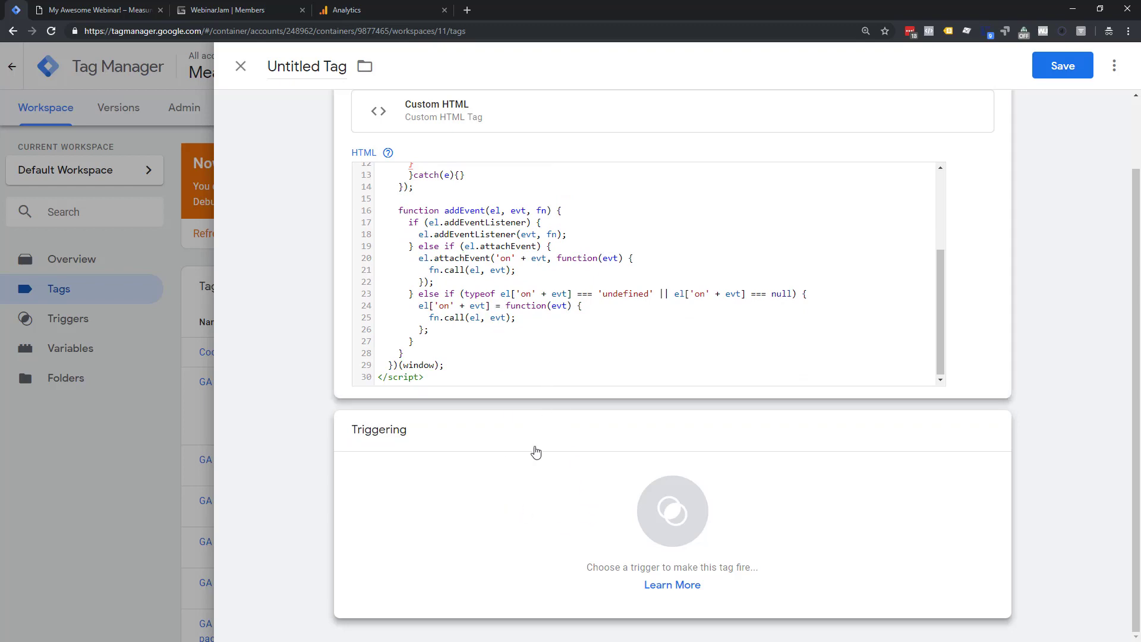
- Look through the list of available triggers and return to the beginning of the tag's script
click(550, 522)
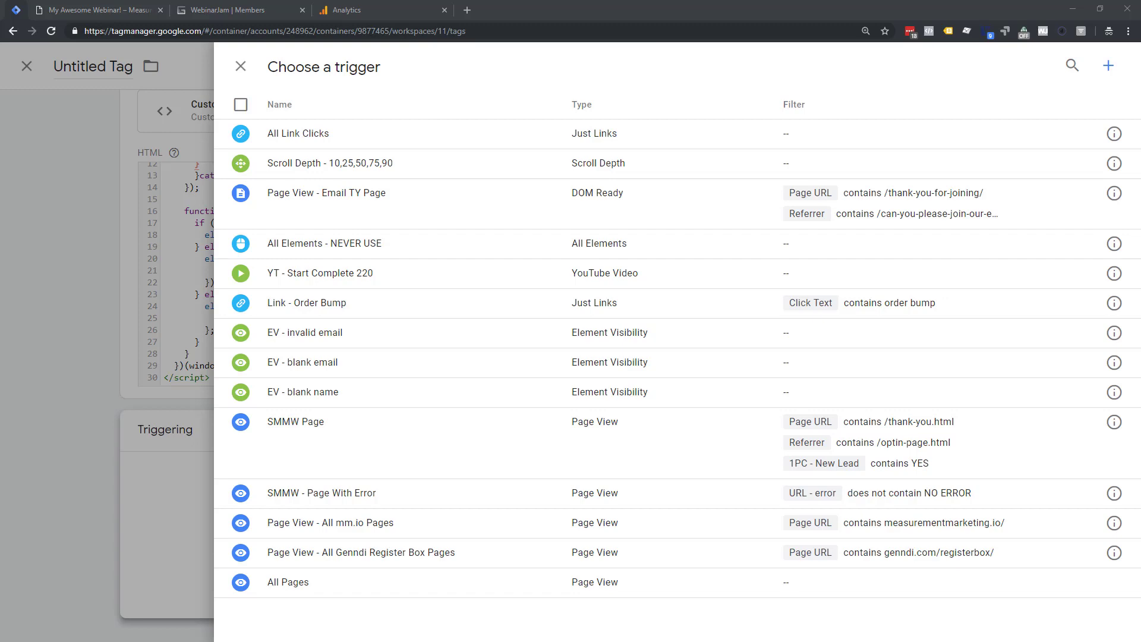
click(137, 365)
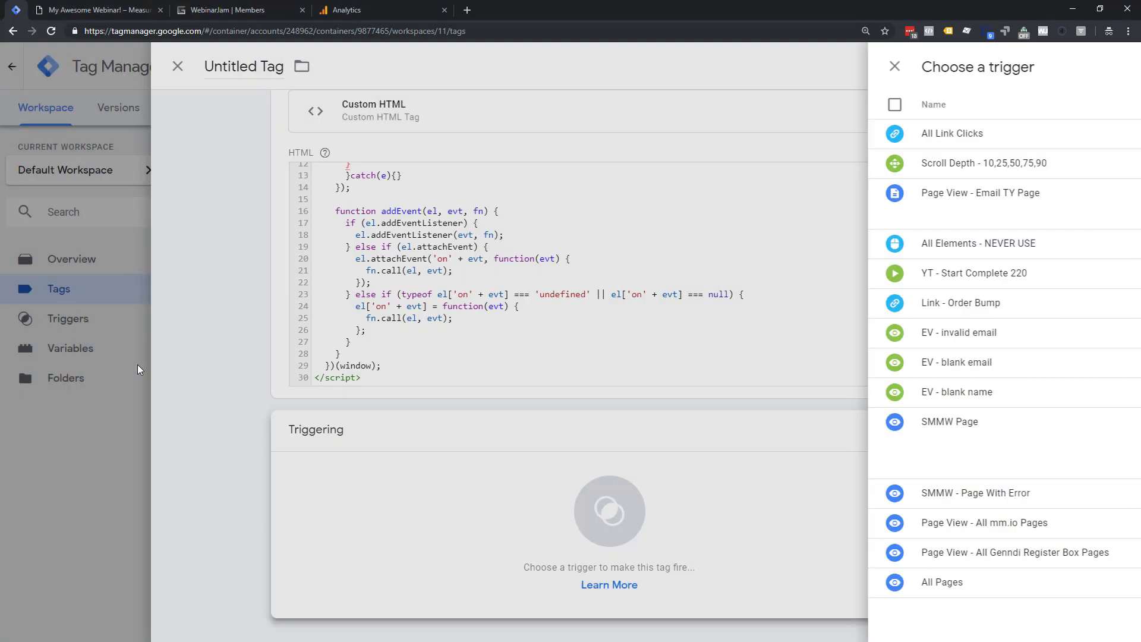
scroll(555, 361, up, 2)
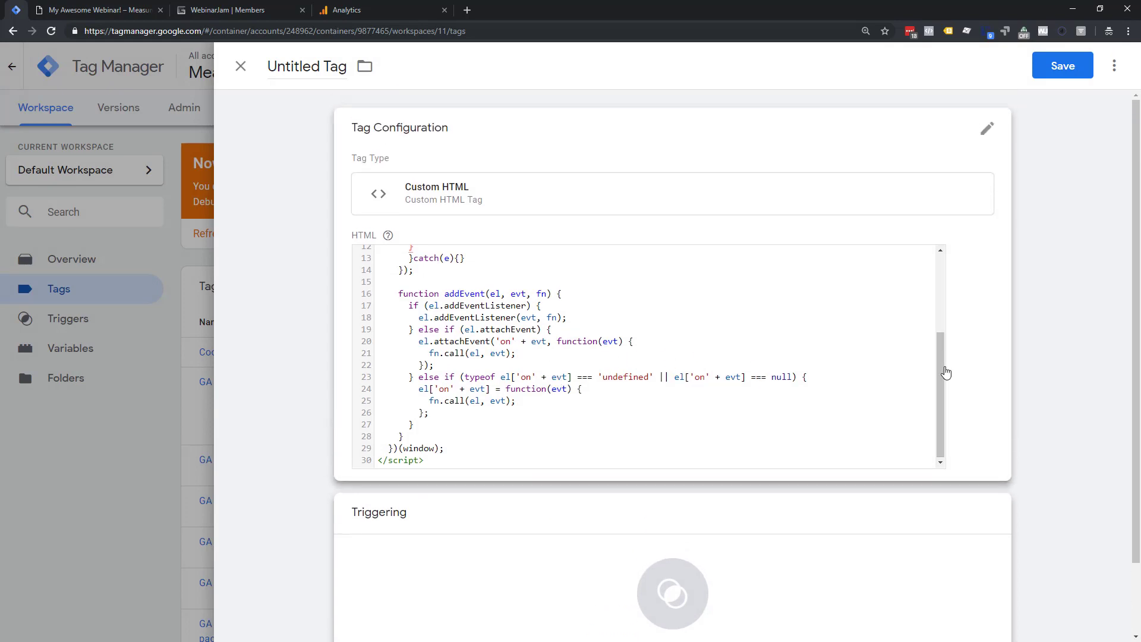
drag(942, 368, 947, 286)
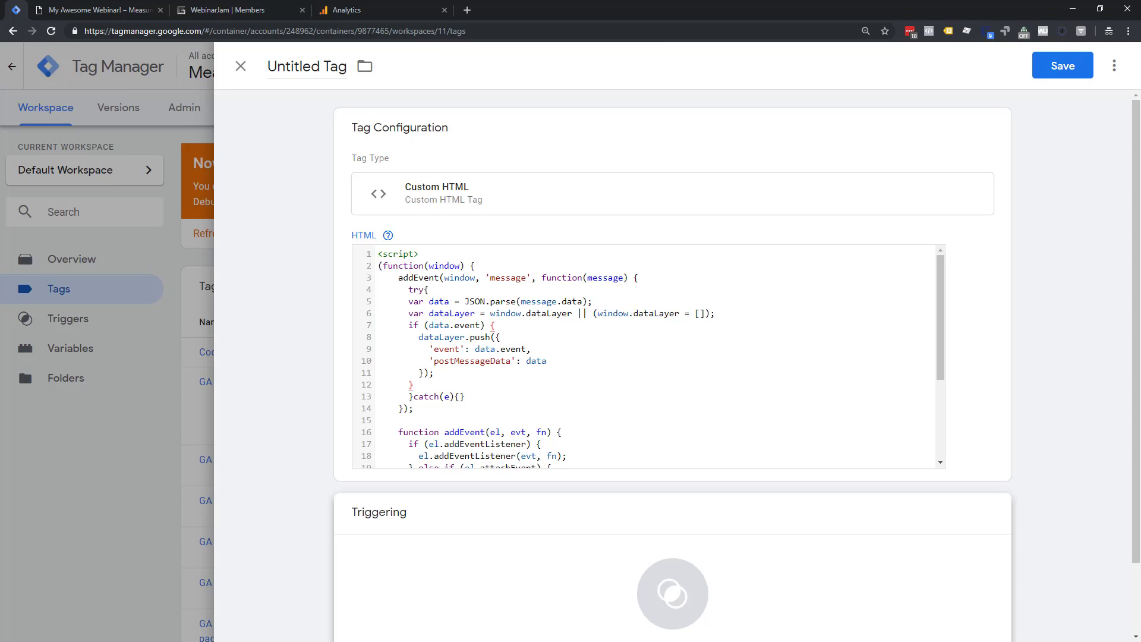
- Name the Custom HTML tag "Script - Parent - Listener"
click(302, 68)
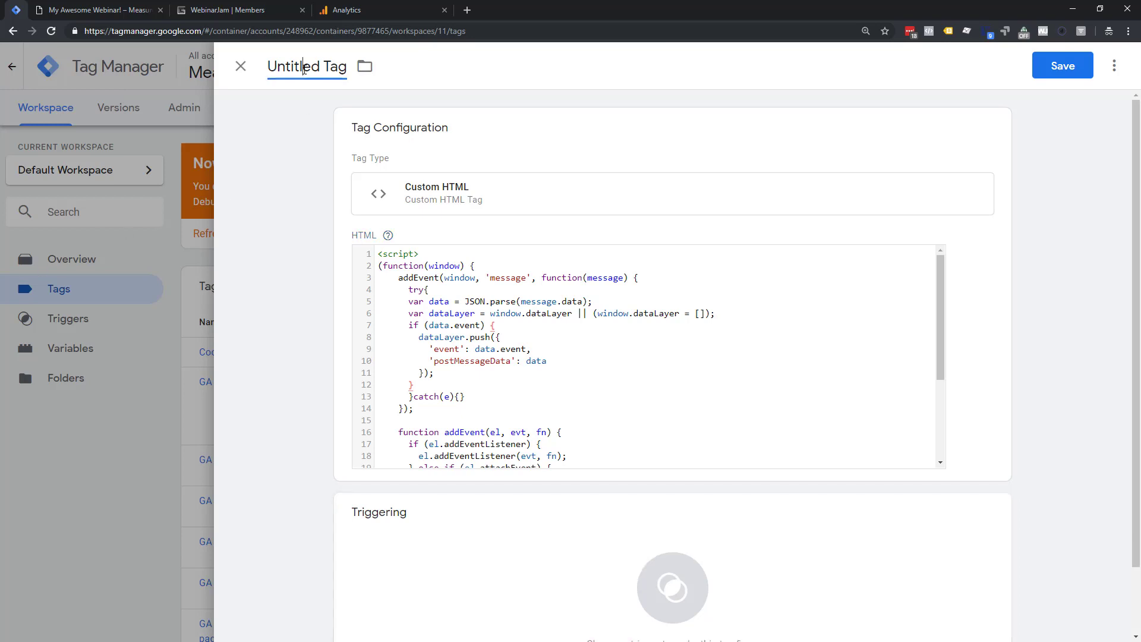
key(ctrl+a)
text(Scriopt)
key(BackSpace)
key(BackSpace)
key(BackSpace)
text(Scr)
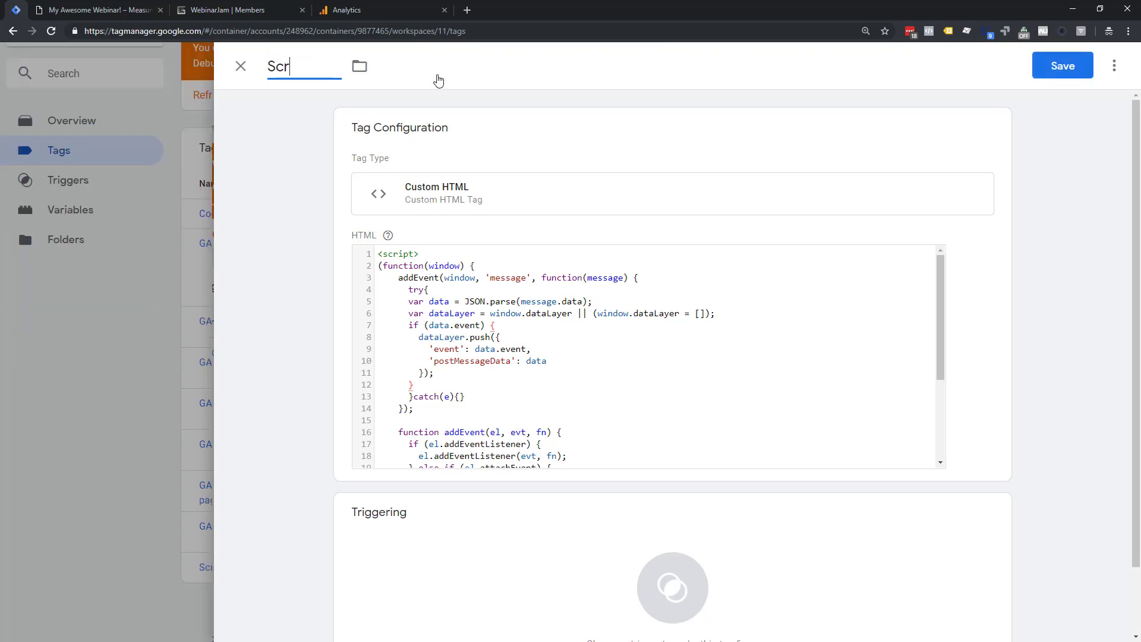
text(ipt - Pare)
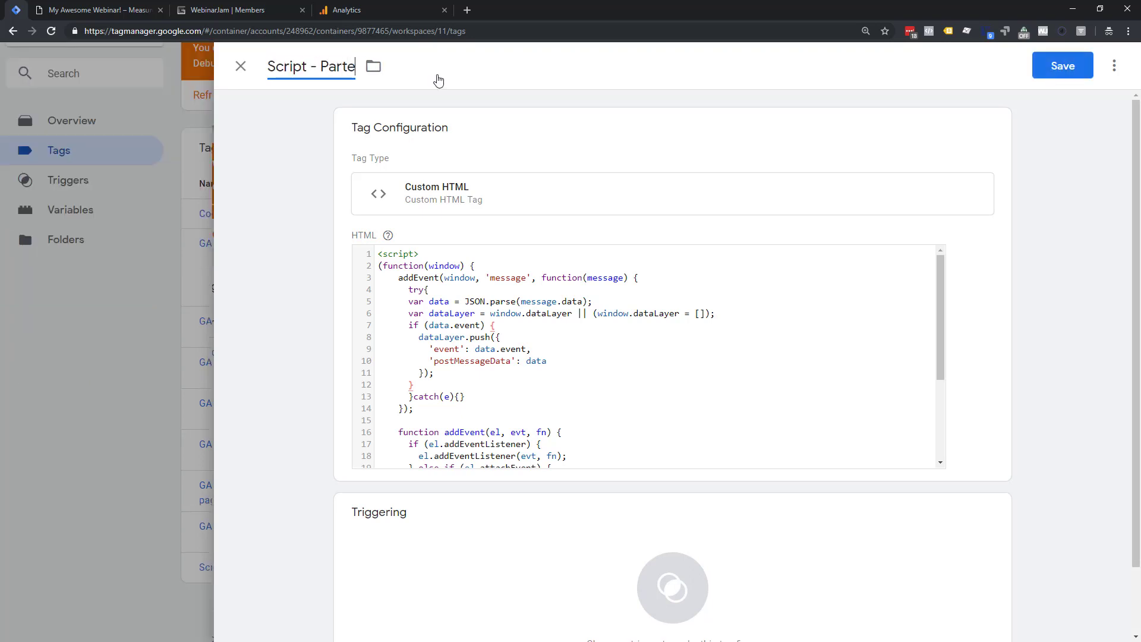
text(nt - Listener)
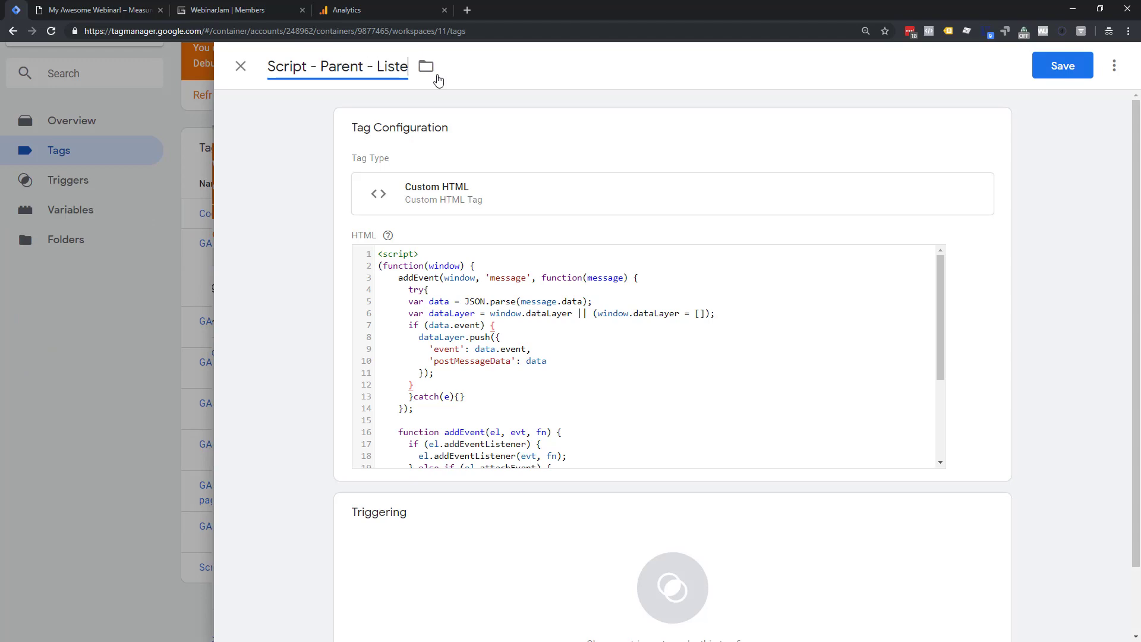
click(493, 372)
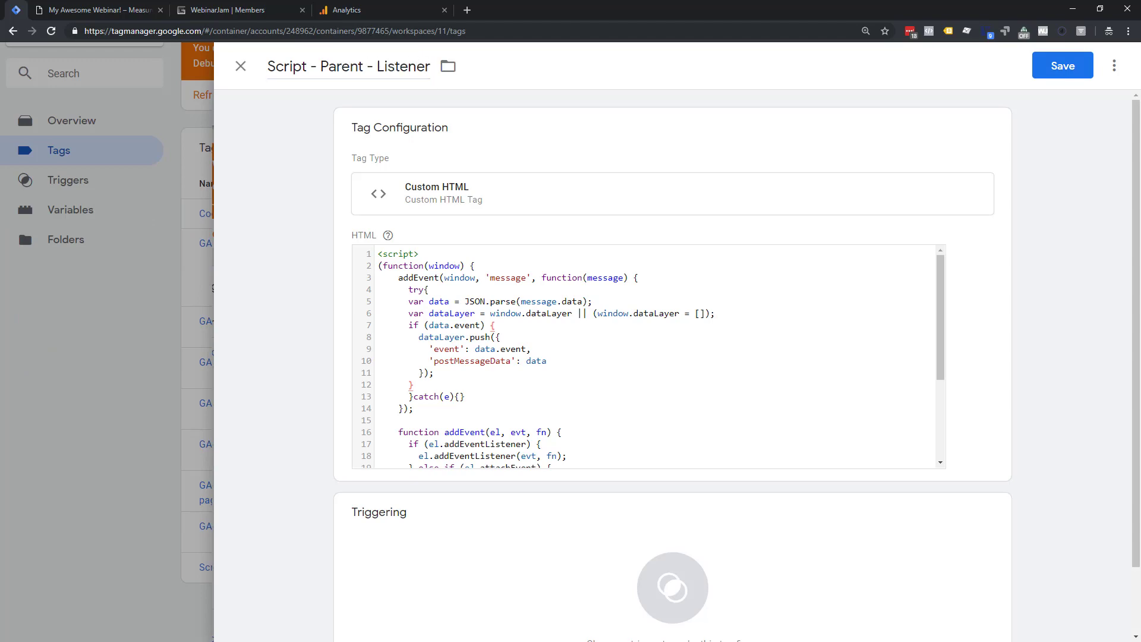
- Set the parent listener tag to fire on the Page View - All mm.io Pages trigger and save it
scroll(494, 372, down, 3)
click(595, 506)
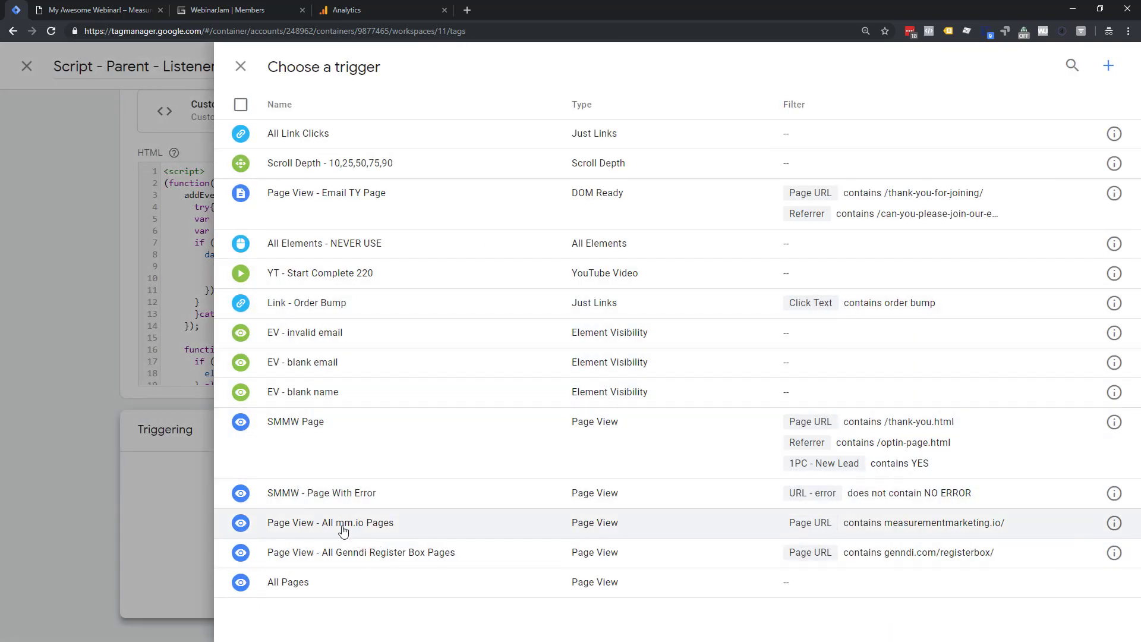
click(343, 529)
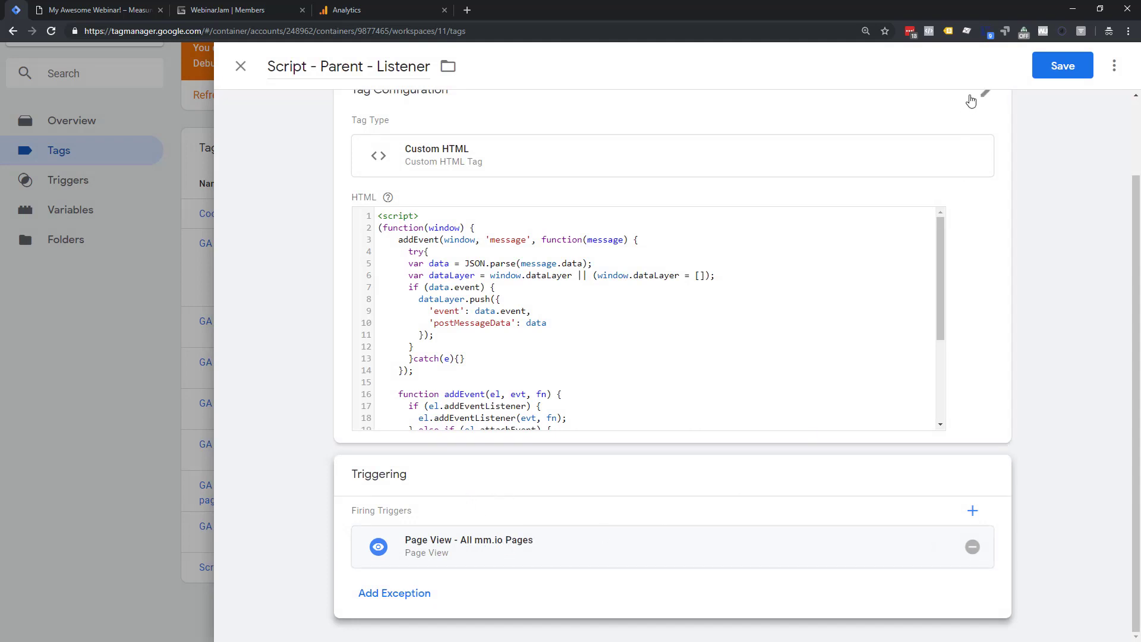
click(1064, 66)
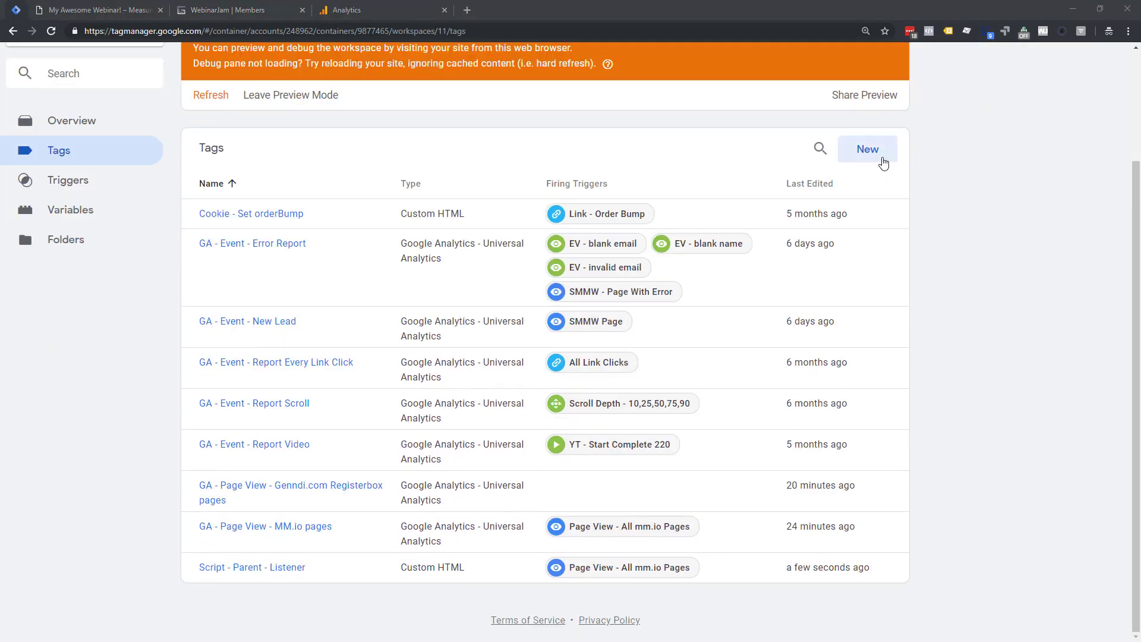
- Create a new Custom HTML tag and paste the copied iFrame listener script into its HTML
click(881, 158)
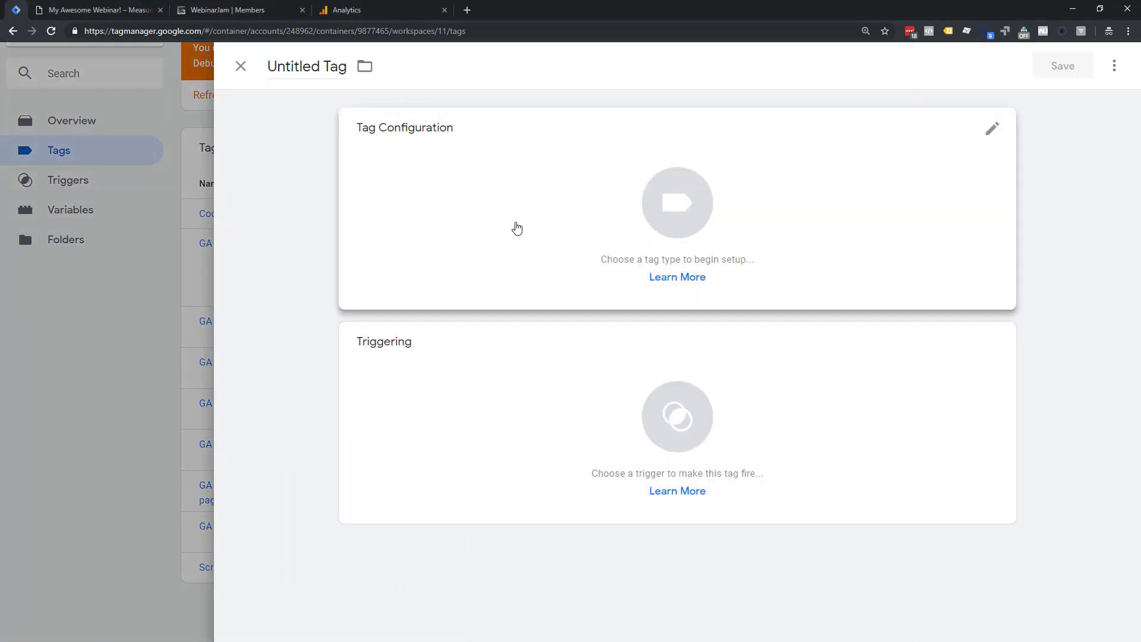
click(508, 224)
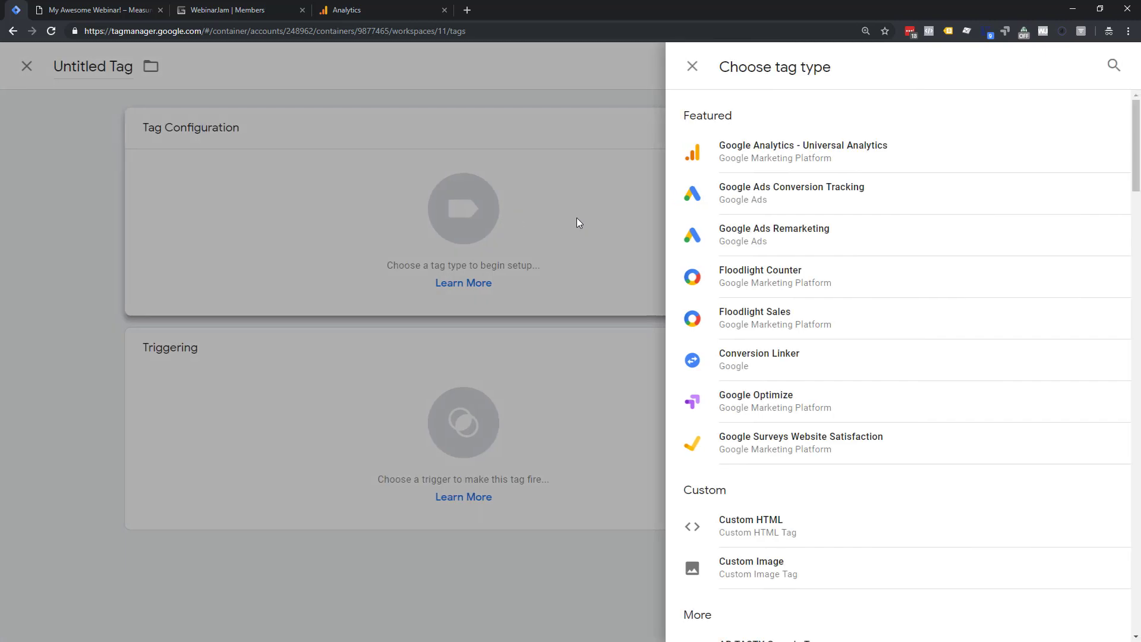
click(747, 531)
click(461, 349)
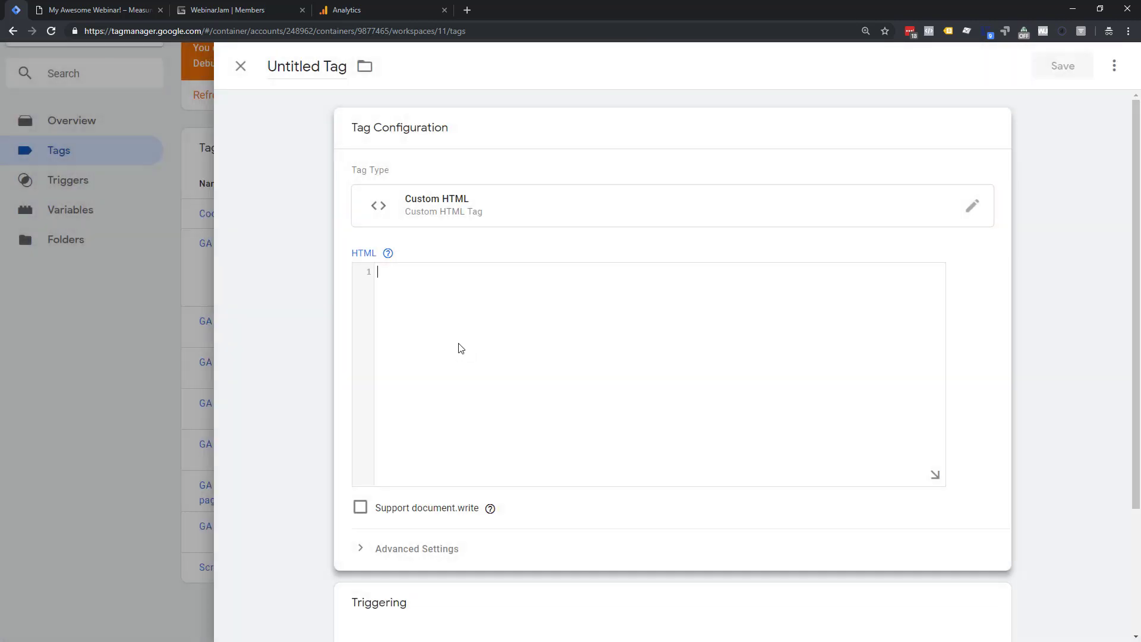
key(ctrl+v)
scroll(538, 356, up, 10)
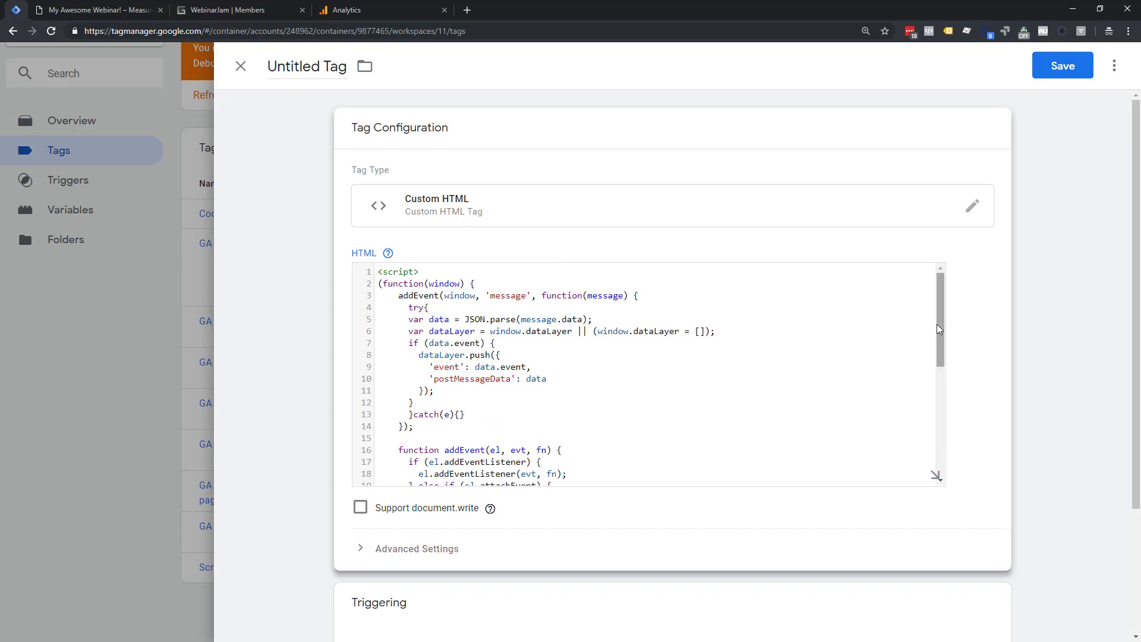
- Examine the new script's addEvent function and the try block that parses message.data and pushes the event to dataLayer
mouse_move(937, 324)
mouse_down()
mouse_move(929, 447)
mouse_move(924, 324)
mouse_up()
scroll(472, 378, down, 2)
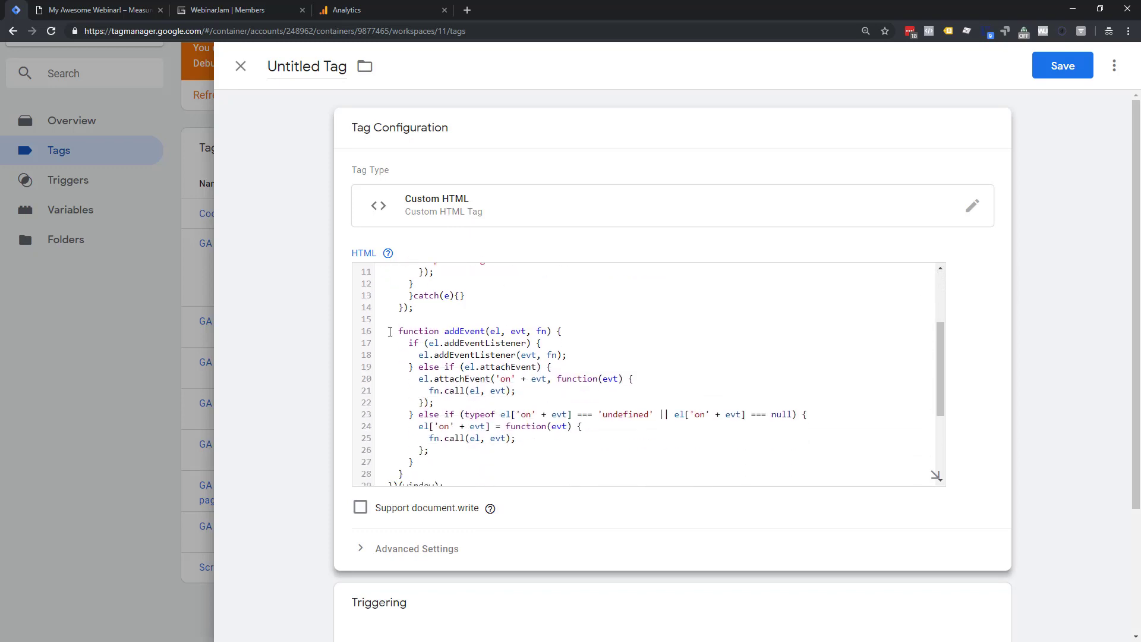
drag(390, 331, 521, 470)
scroll(536, 395, up, 2)
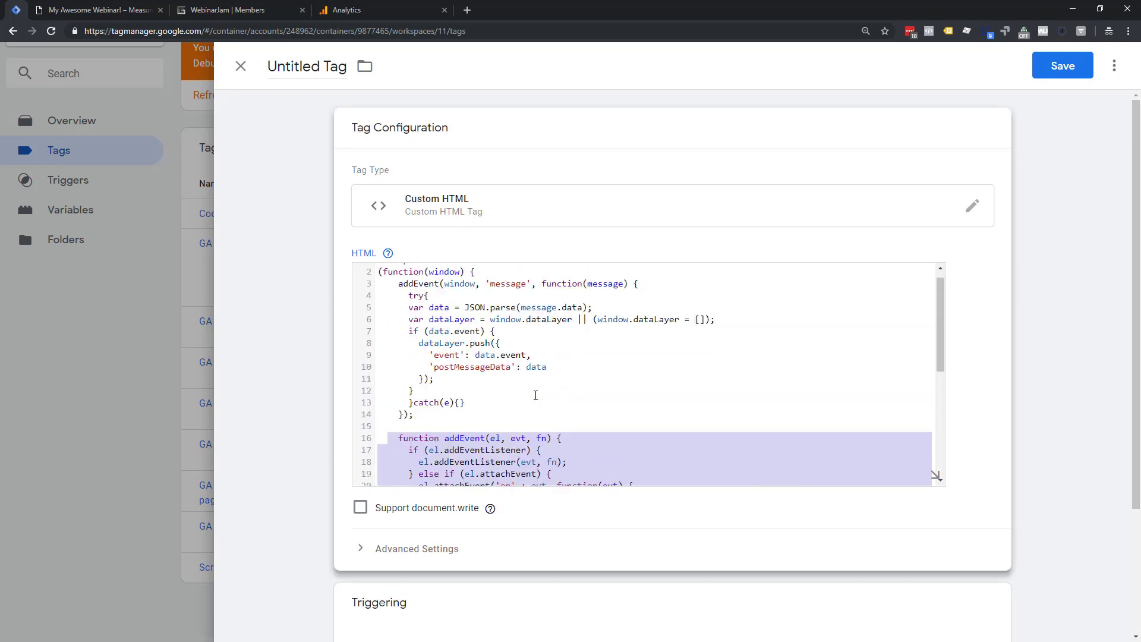
scroll(535, 395, up, 1)
drag(408, 307, 533, 389)
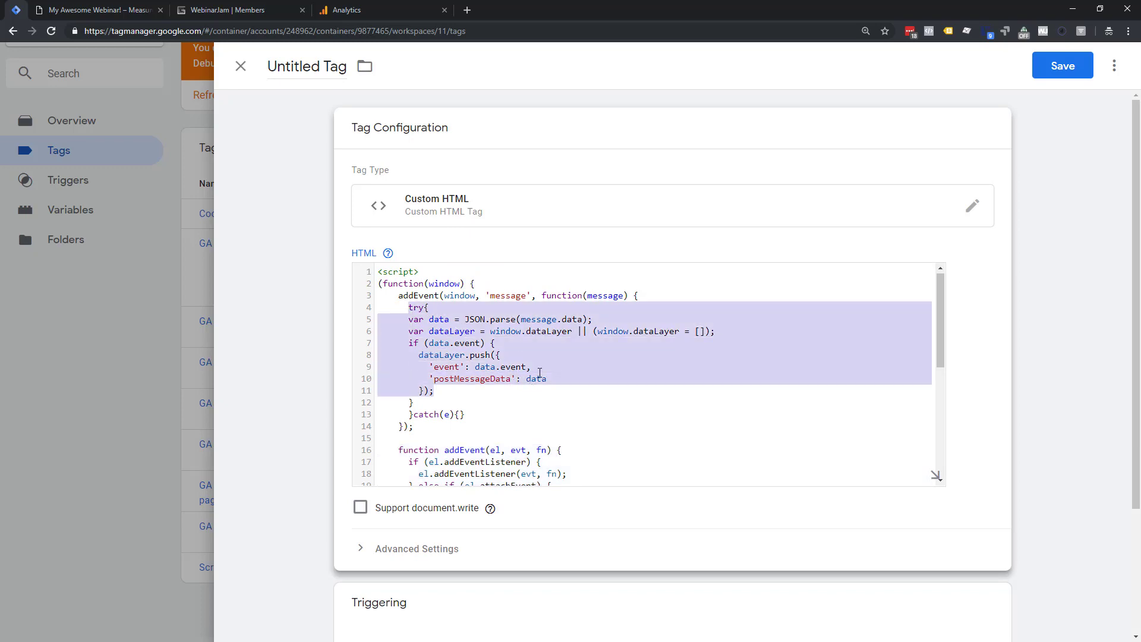
click(521, 334)
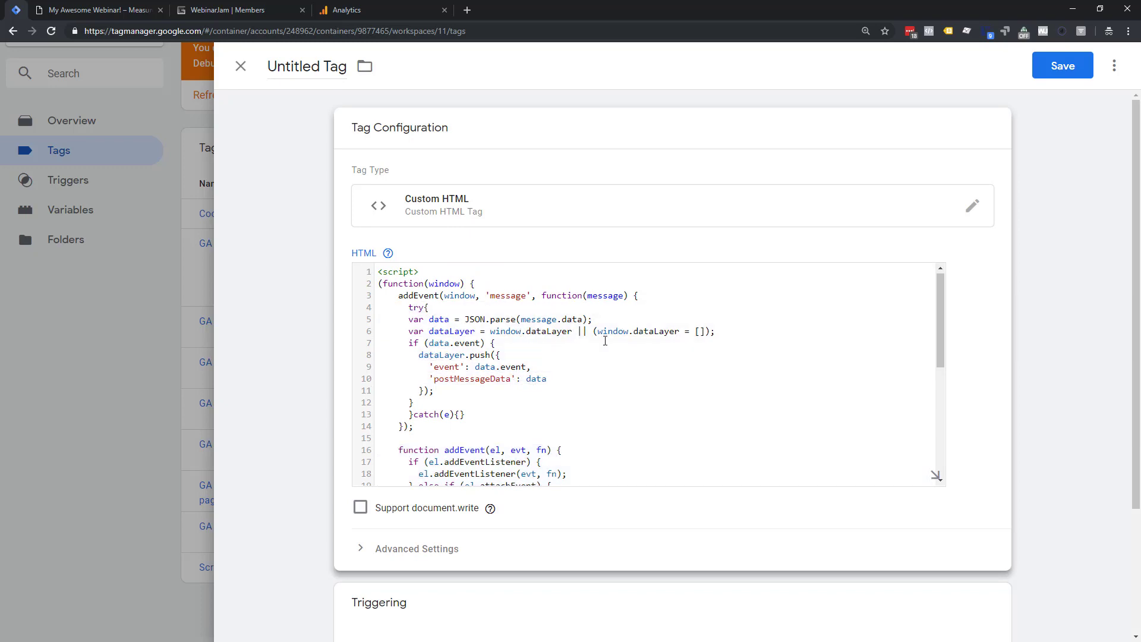
- Examine the "Let parent know that iFrame is loaded" block, including its iframeNeedsClientId event and the window.parent.postMessage line
drag(939, 323, 924, 445)
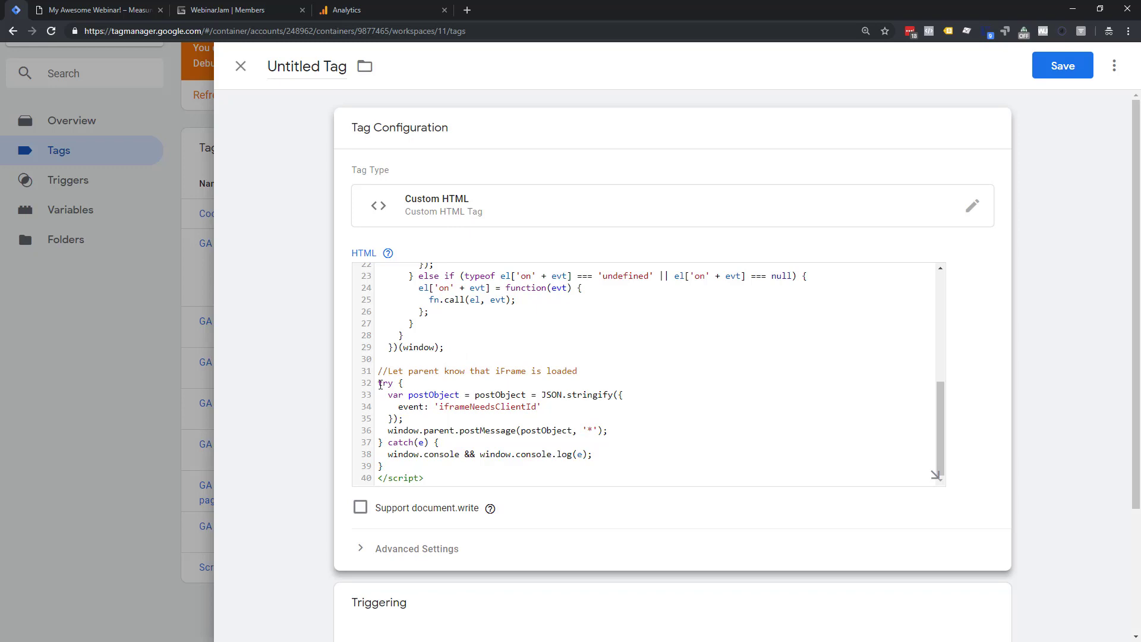
drag(379, 371, 662, 461)
click(663, 462)
drag(395, 412, 561, 410)
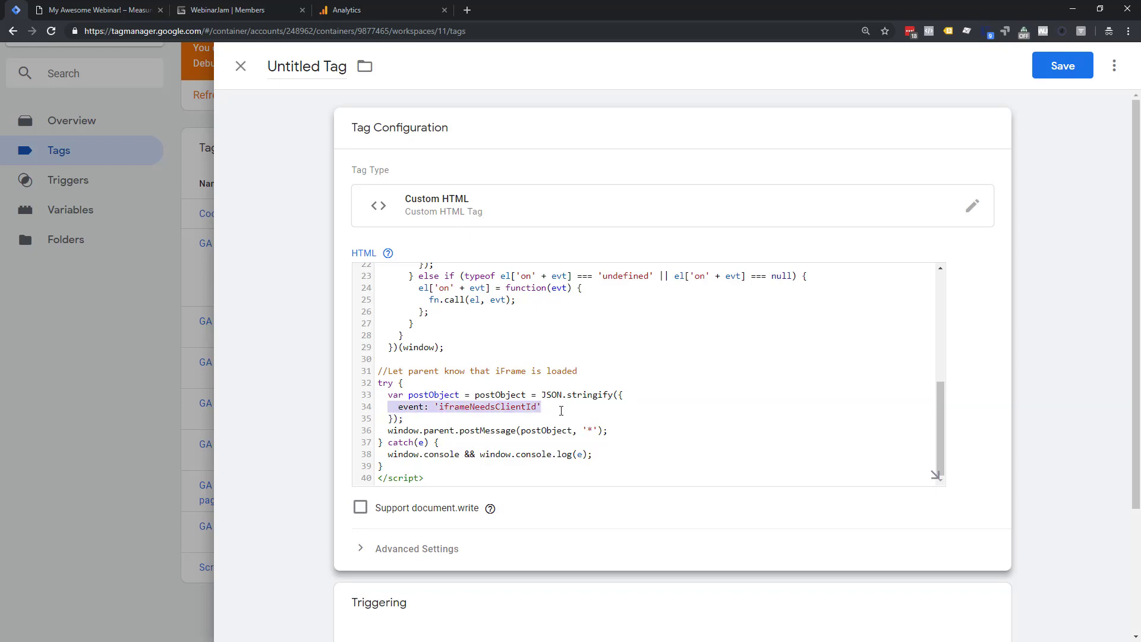
click(465, 394)
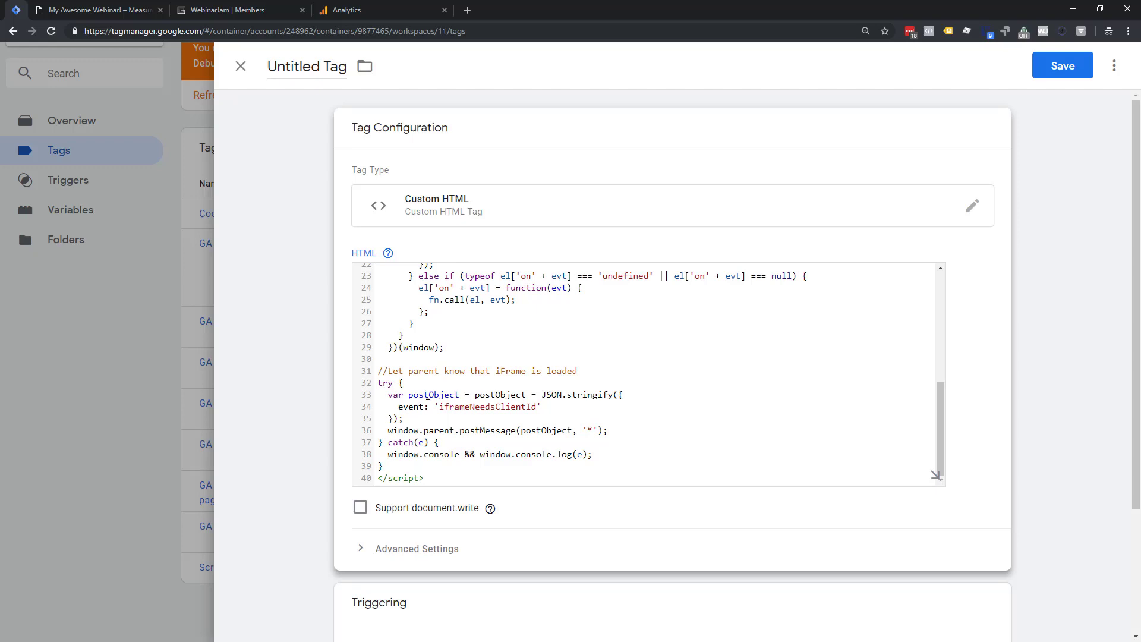
drag(390, 434, 609, 432)
click(646, 429)
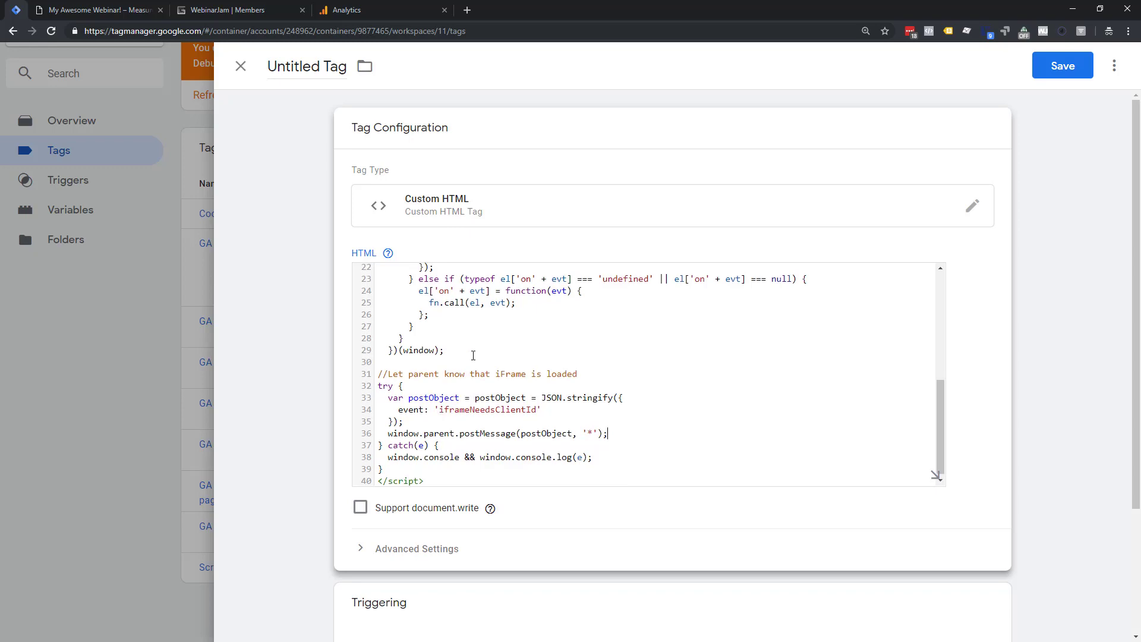
- Compare the message listener function with the added iFrame-loaded code, and review the iframeNeedsClientId event name again
scroll(472, 356, up, 2)
drag(403, 394, 392, 287)
drag(371, 238, 343, 186)
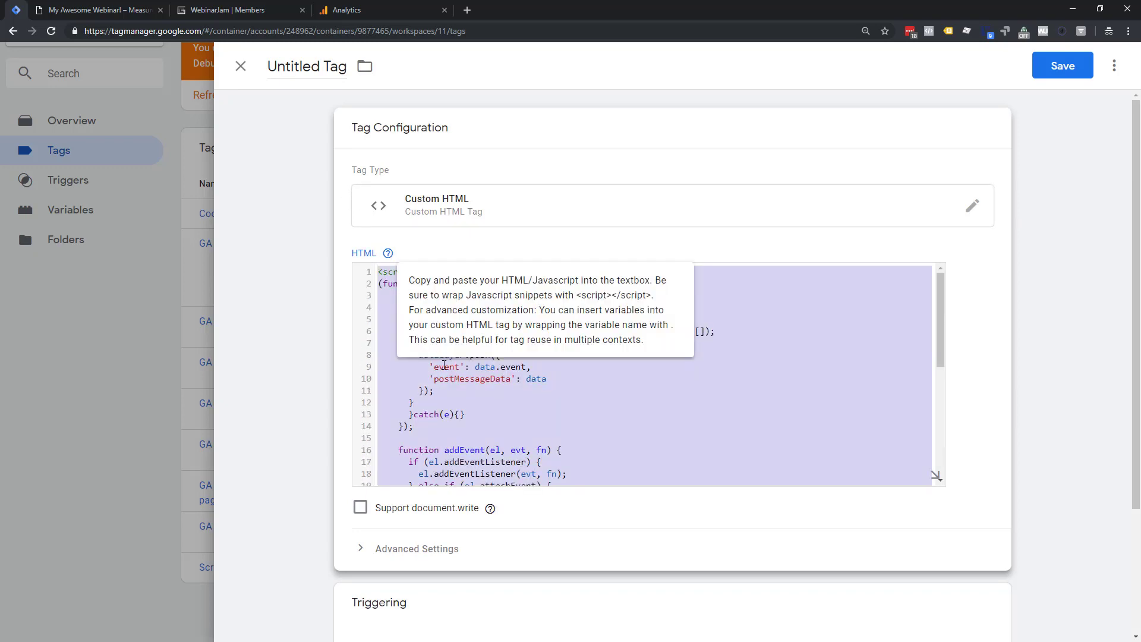
click(444, 367)
scroll(424, 343, down, 5)
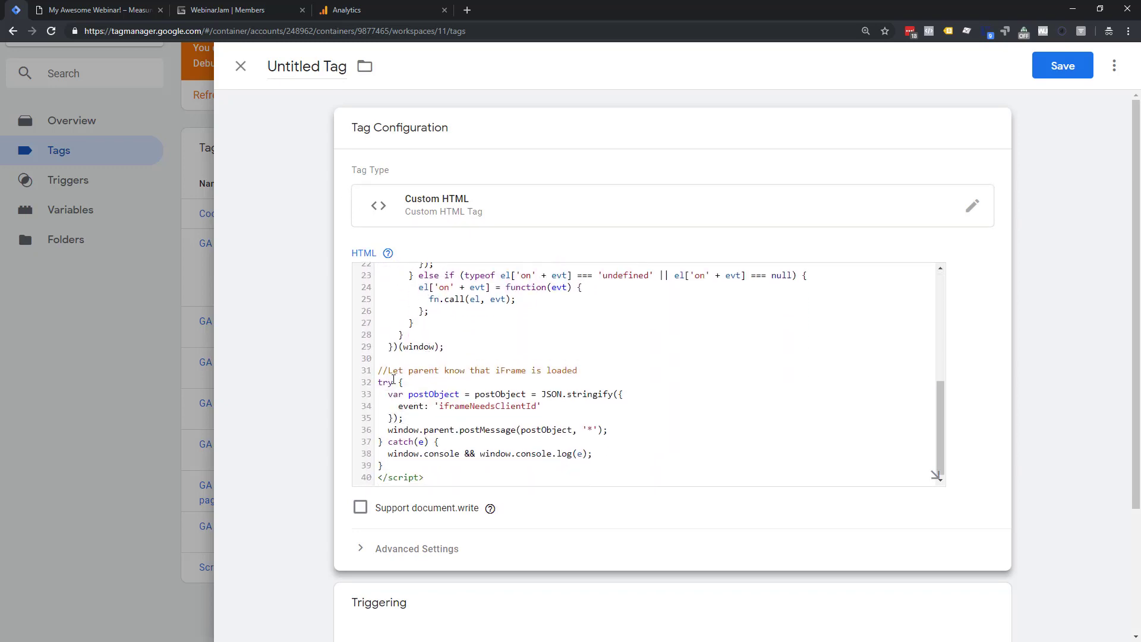
drag(379, 370, 535, 476)
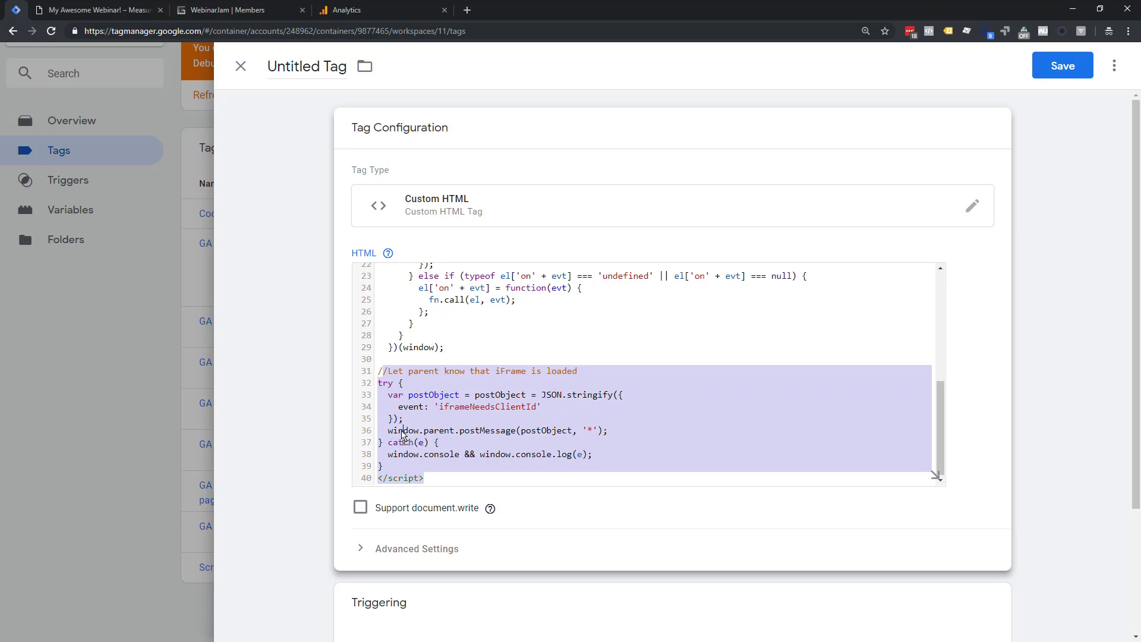
click(447, 429)
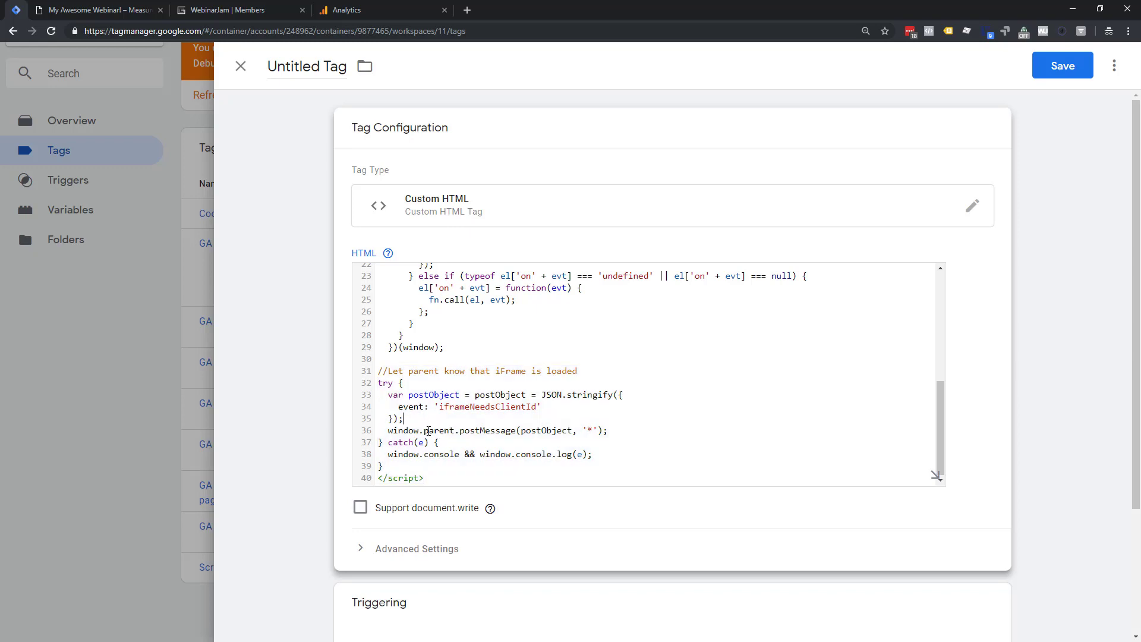
click(448, 416)
drag(439, 409, 543, 413)
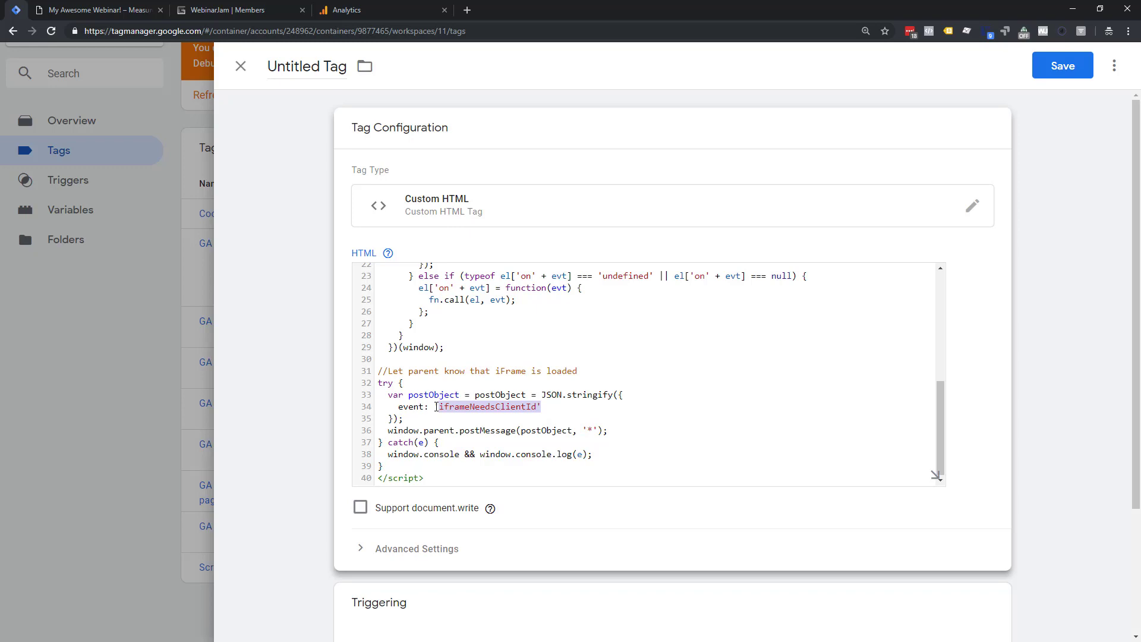
click(462, 372)
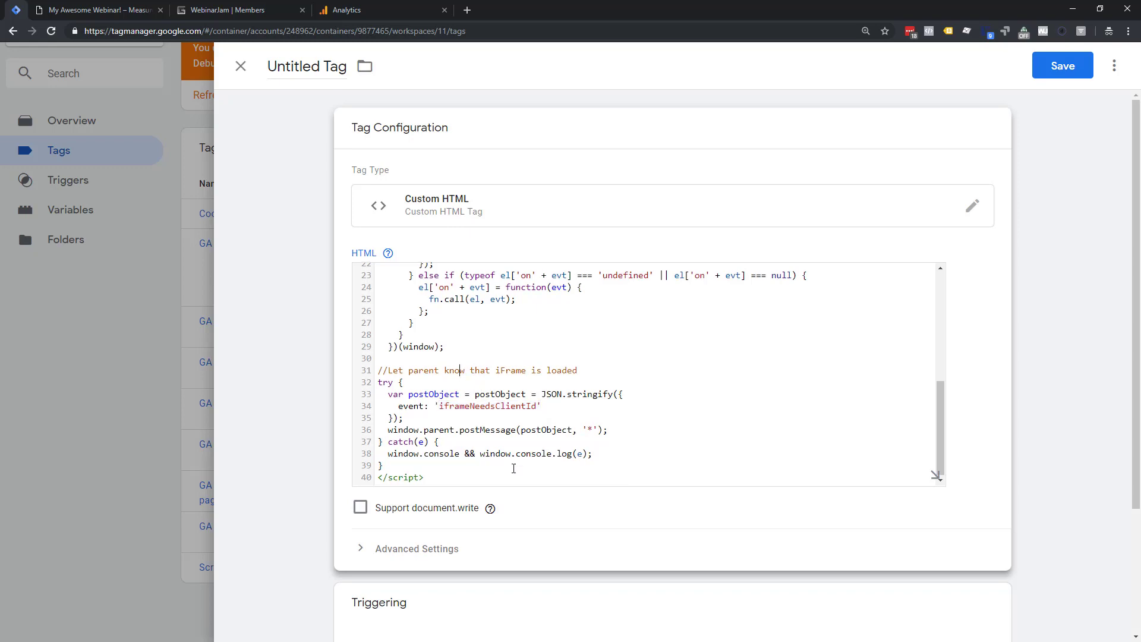
- Set the new tag to fire on the Page View - All Genndi Register Box Pages trigger
scroll(558, 489, down, 3)
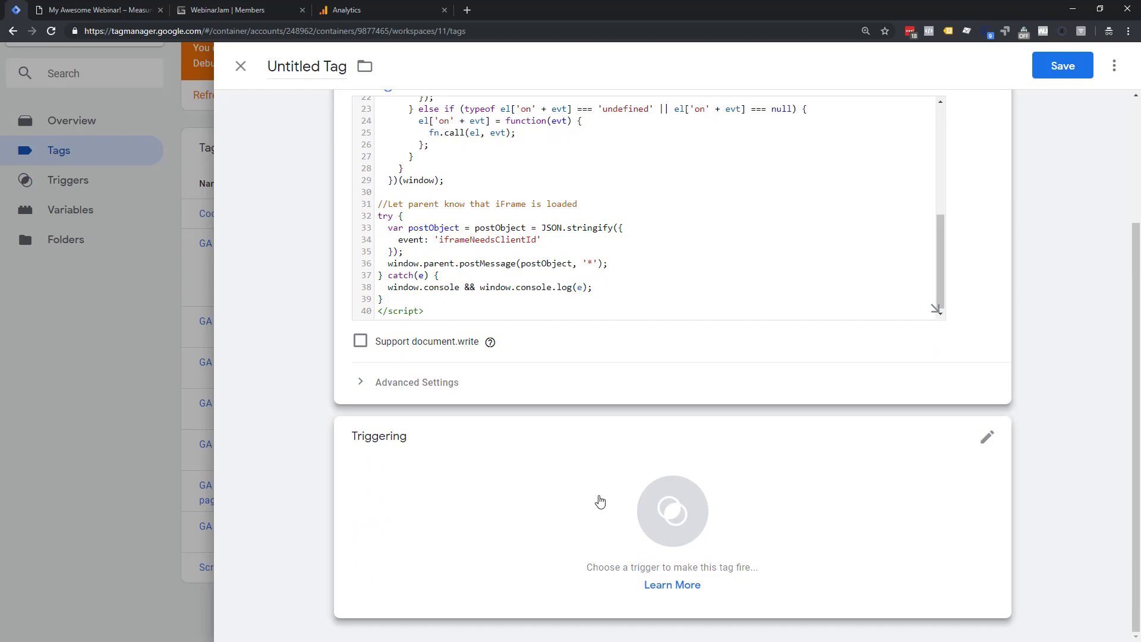
click(600, 501)
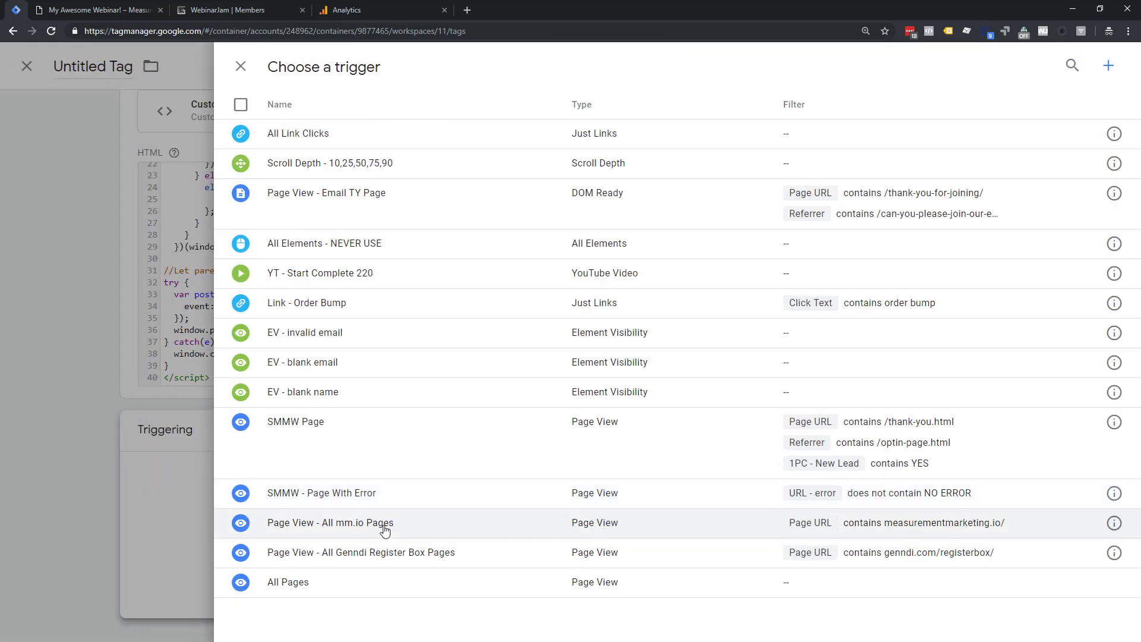
click(315, 544)
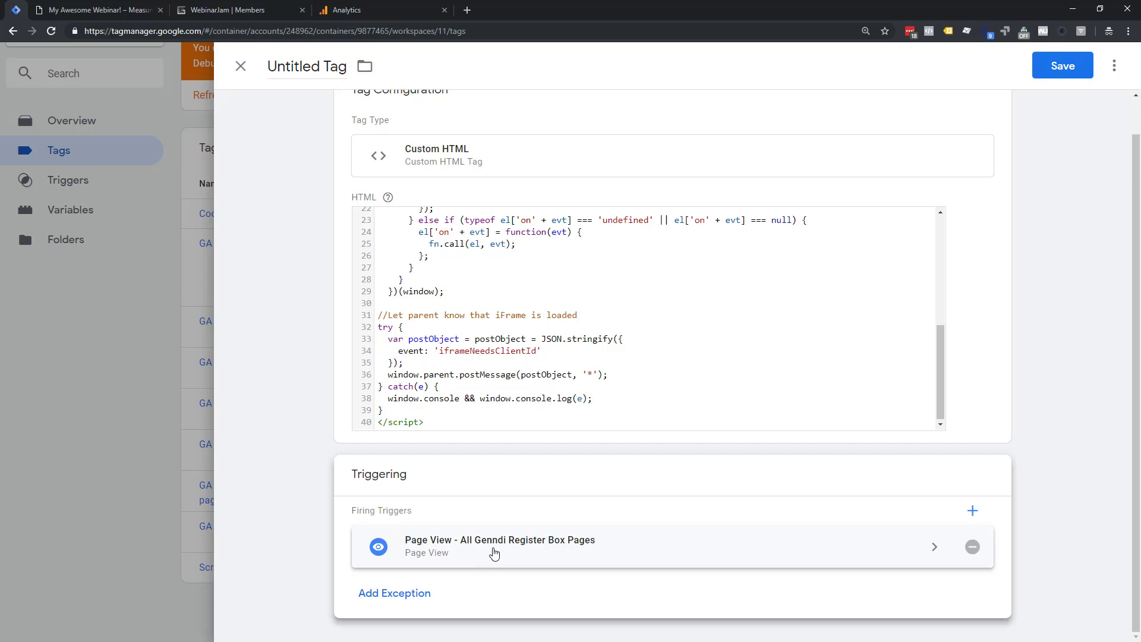
- Name the tag "Script - Listener - Genndi.com Registerbox" and save it
scroll(416, 297, up, 1)
click(294, 66)
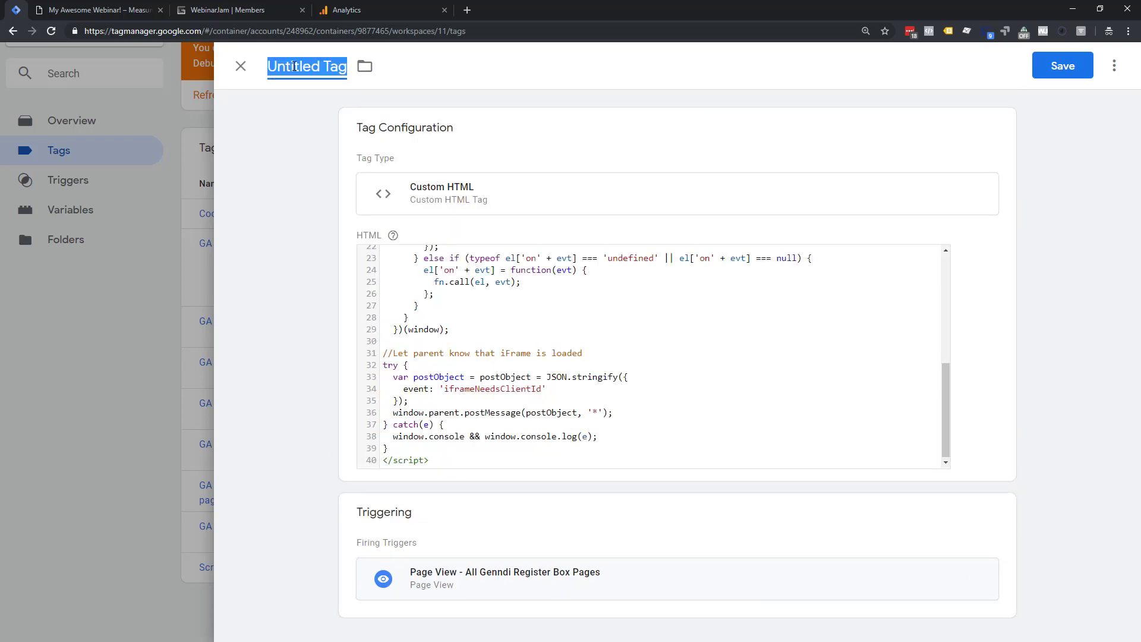
text(Scrop)
key(BackSpace)
key(BackSpace)
text(op)
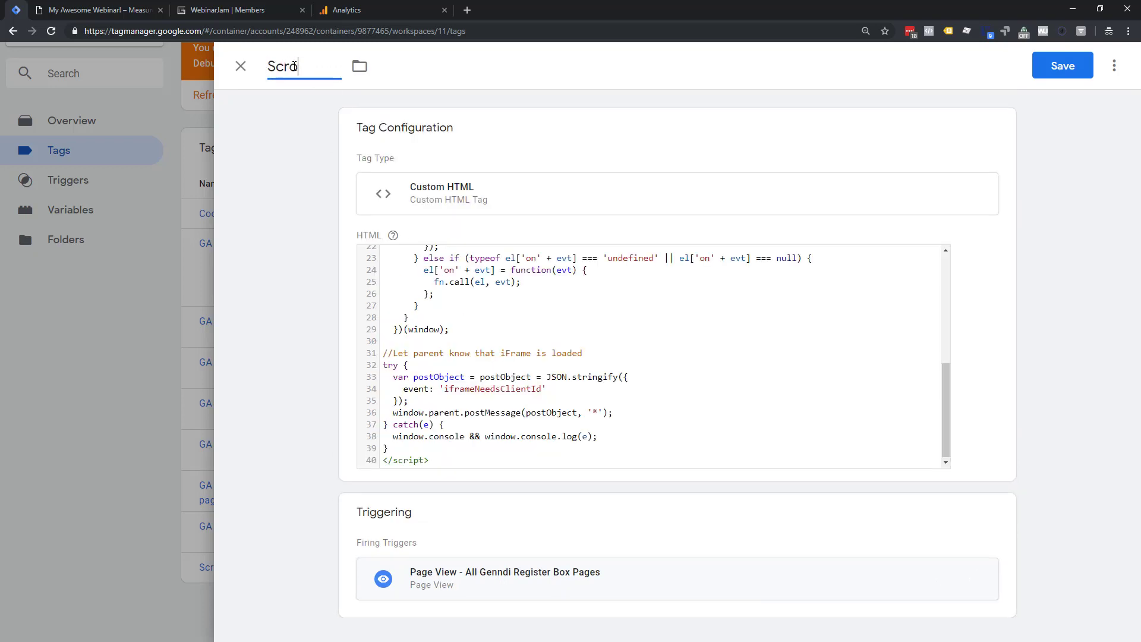
key(BackSpace)
key(BackSpace)
text(ipt - Lisn)
key(BackSpace)
text(tn)
key(BackSpace)
text(nen)
key(BackSpace)
key(BackSpace)
key(BackSpace)
text(ener - Ge)
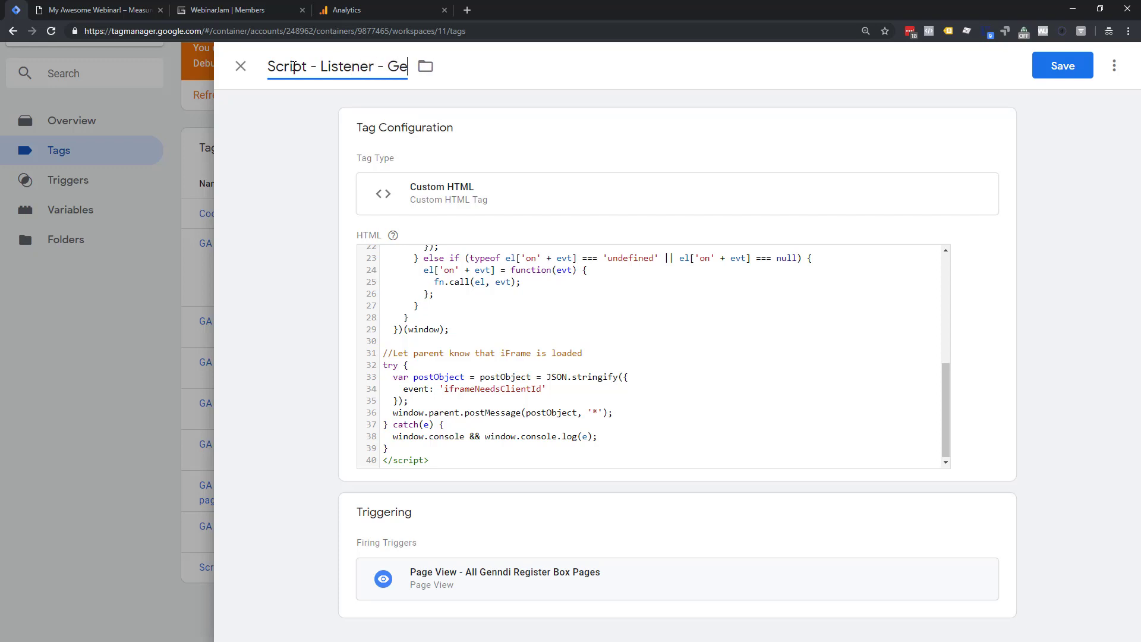
text(nndi.com Regis)
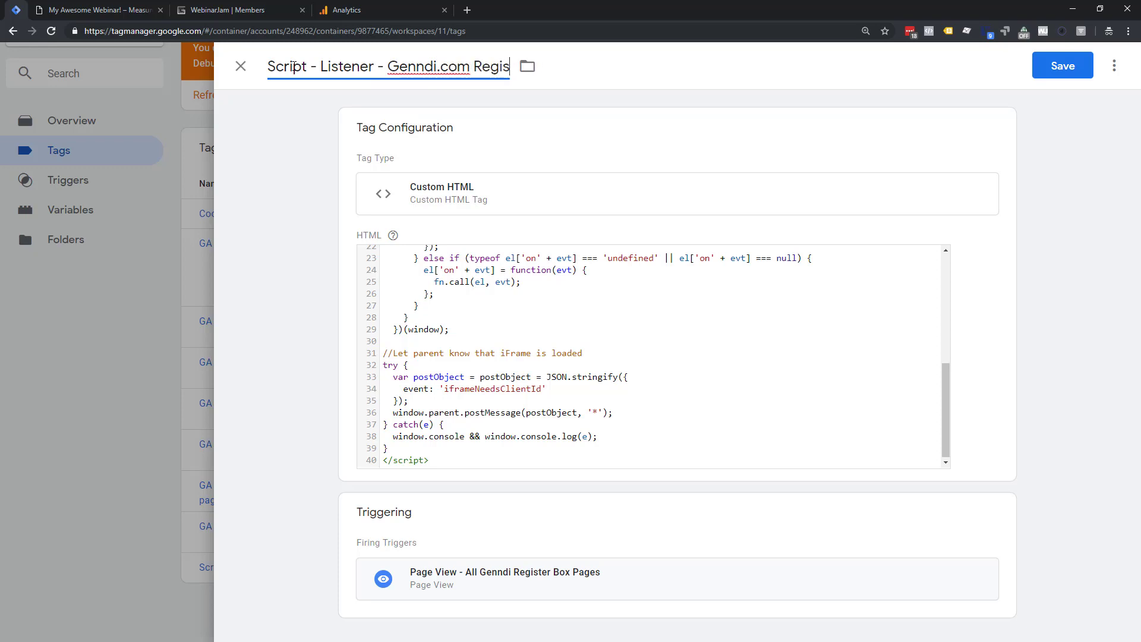
text(terbox)
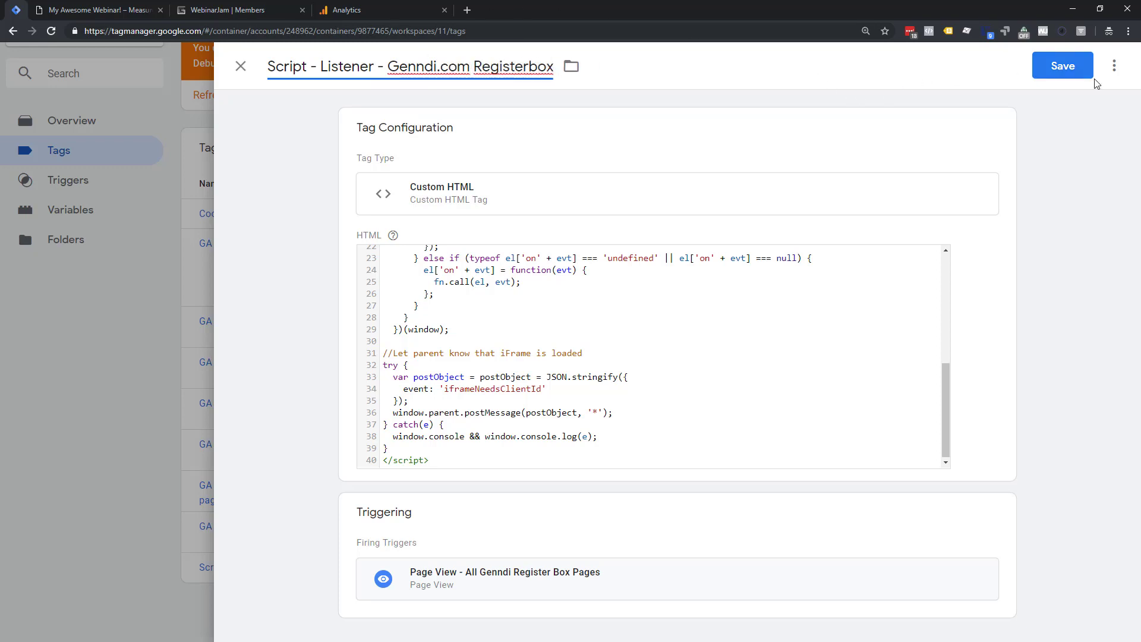
click(1067, 67)
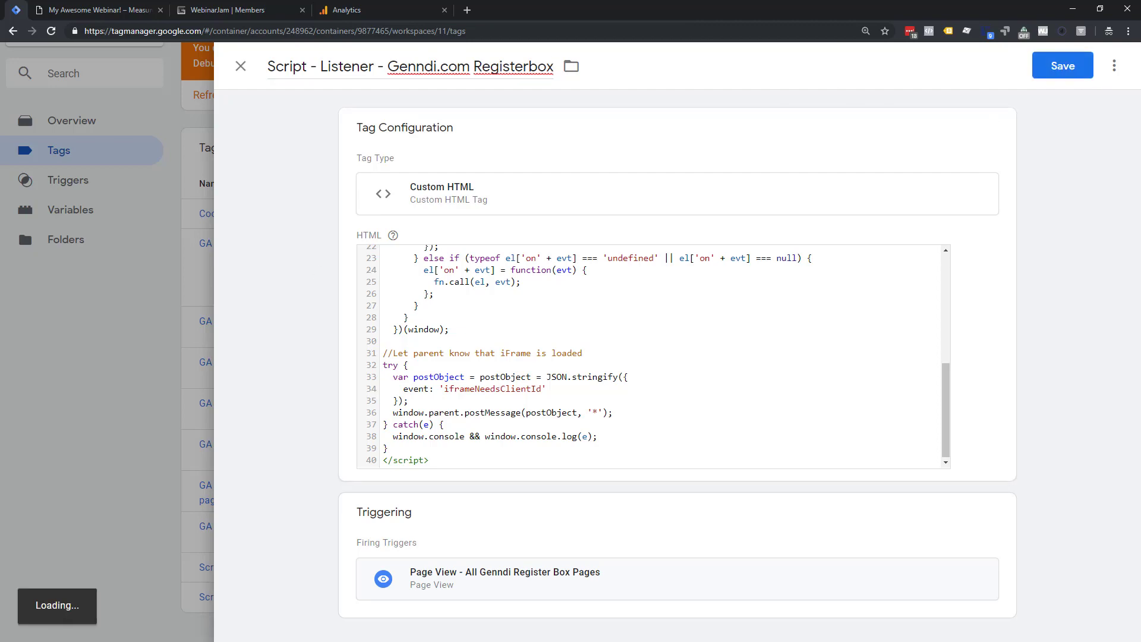
- Switch to the Lucidchart diagram and move the green GA Pageview shape down, level with the orange GA Pageview shape
key(alt+Tab)
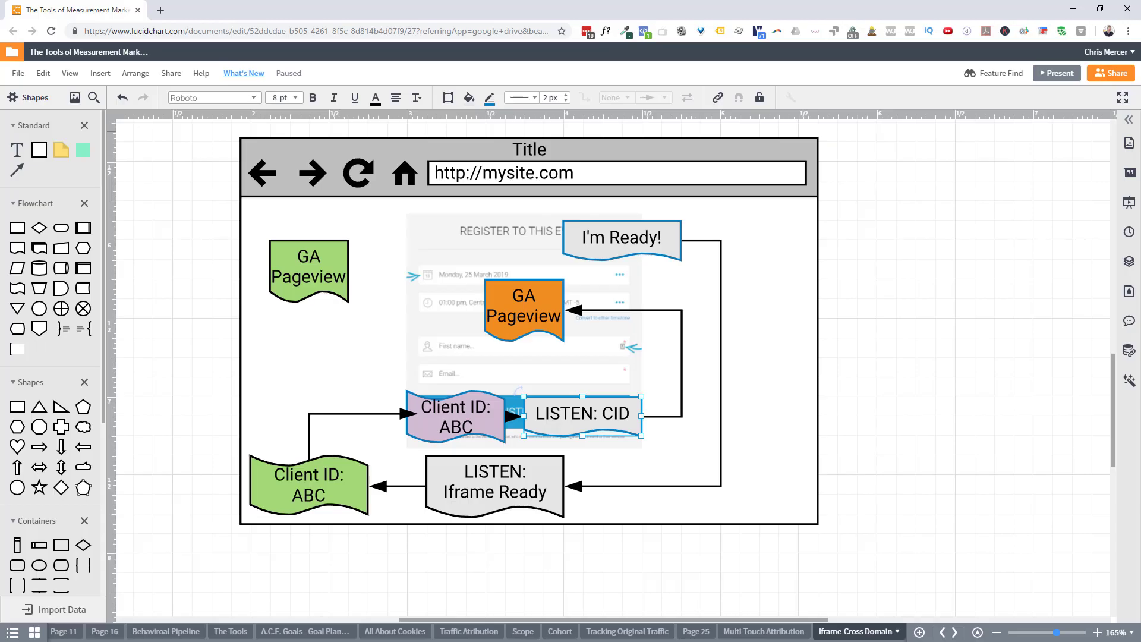
drag(298, 250, 296, 287)
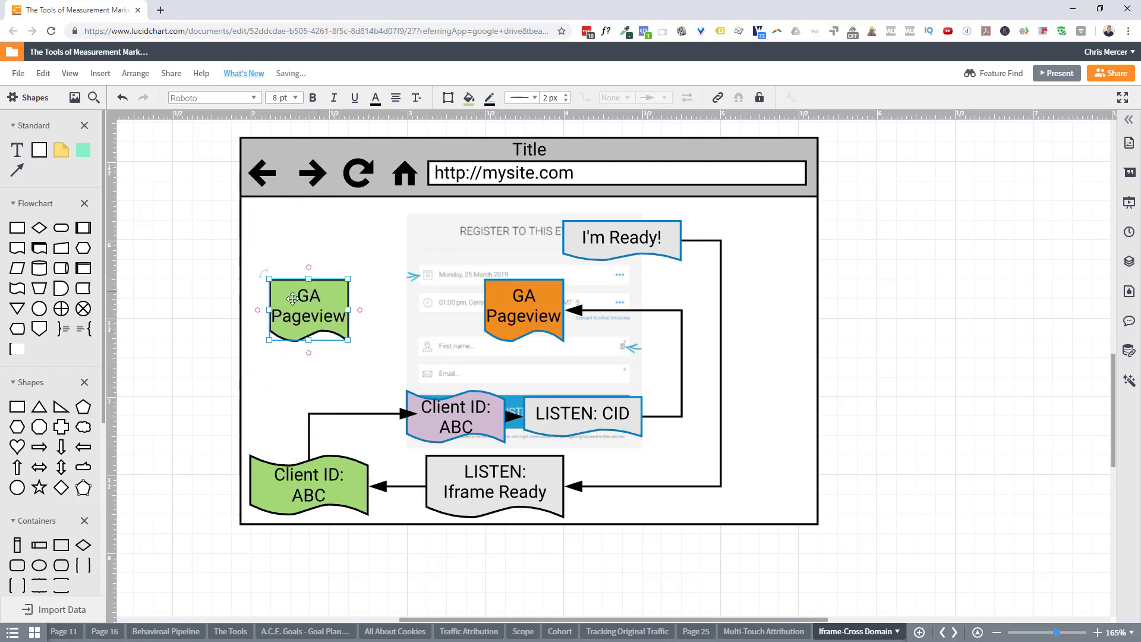
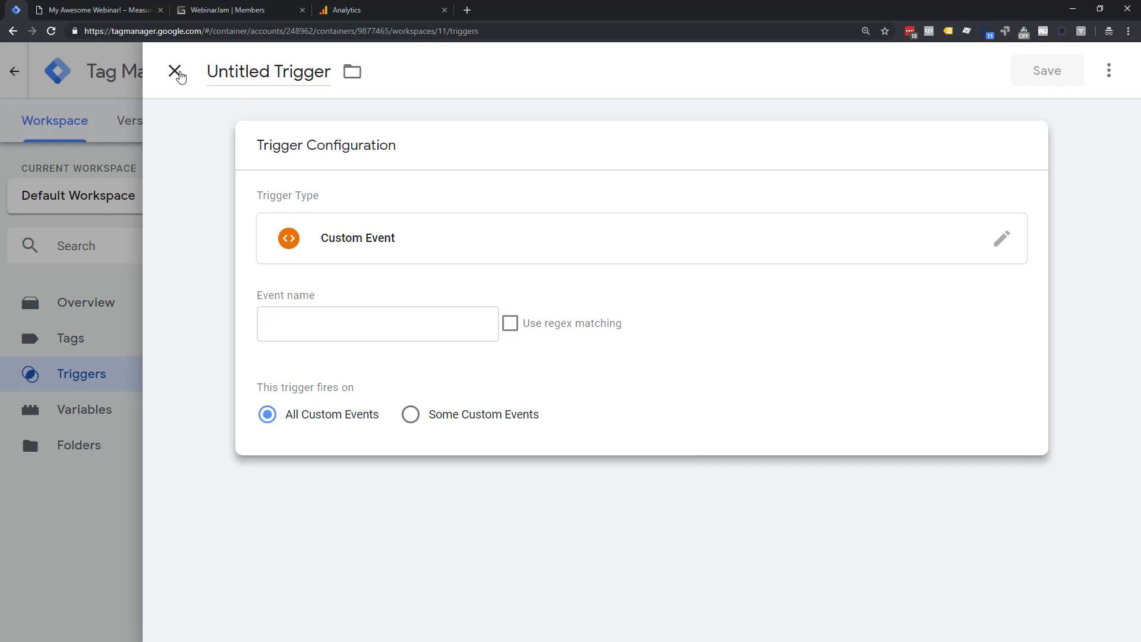
- Discard the unsaved untitled trigger and open the tag Script - Listener - Genndi.com Registerbox
click(175, 71)
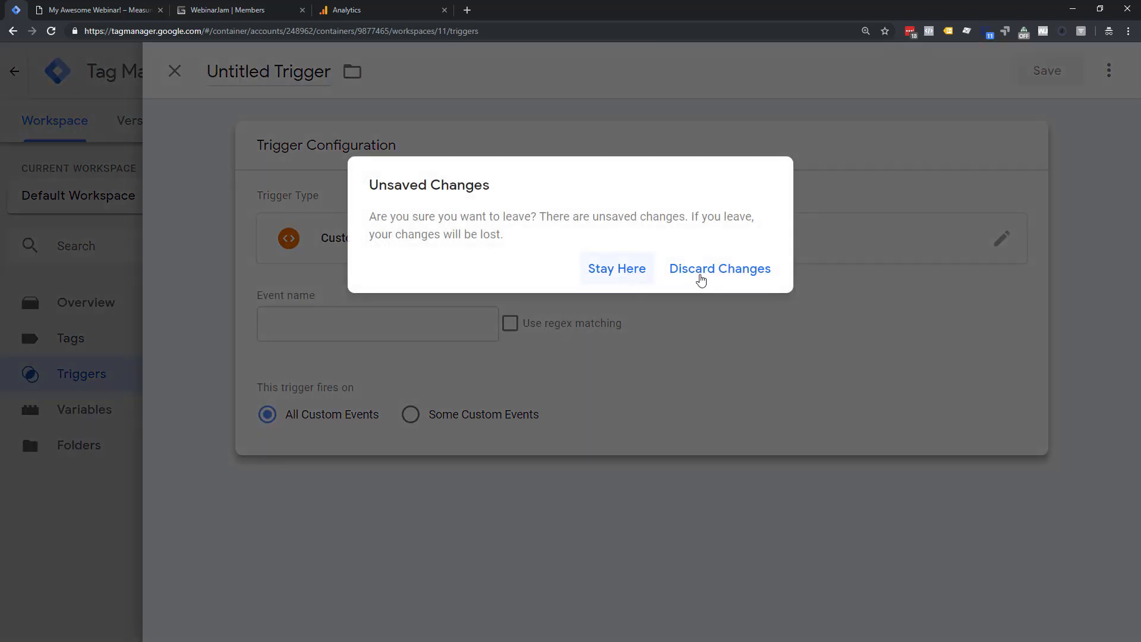
click(708, 269)
click(98, 338)
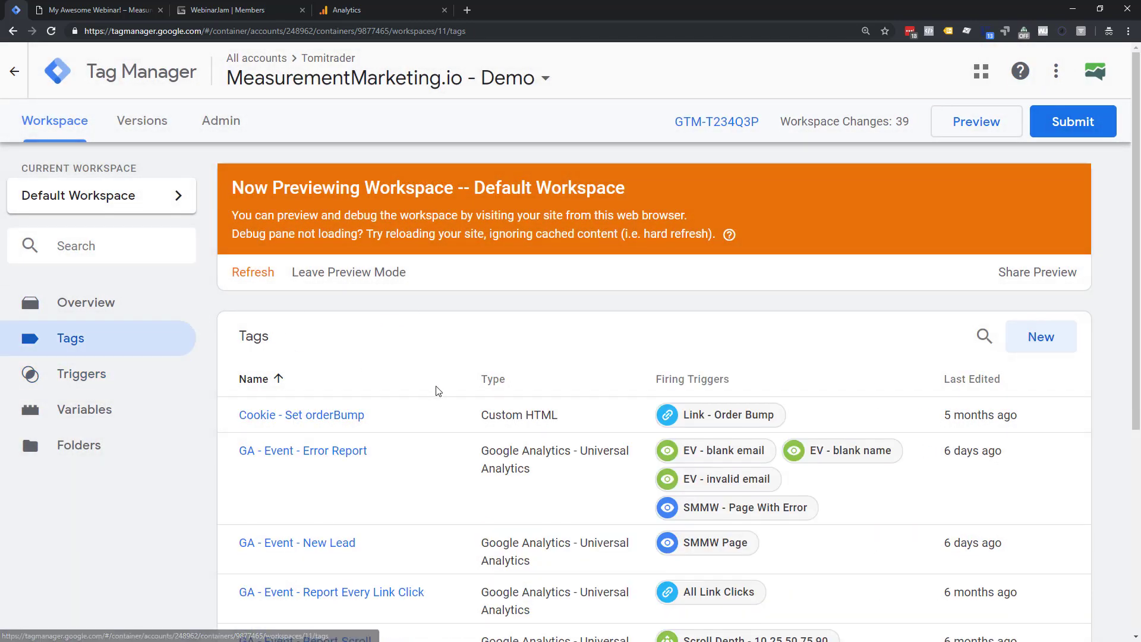
scroll(339, 479, down, 5)
click(334, 517)
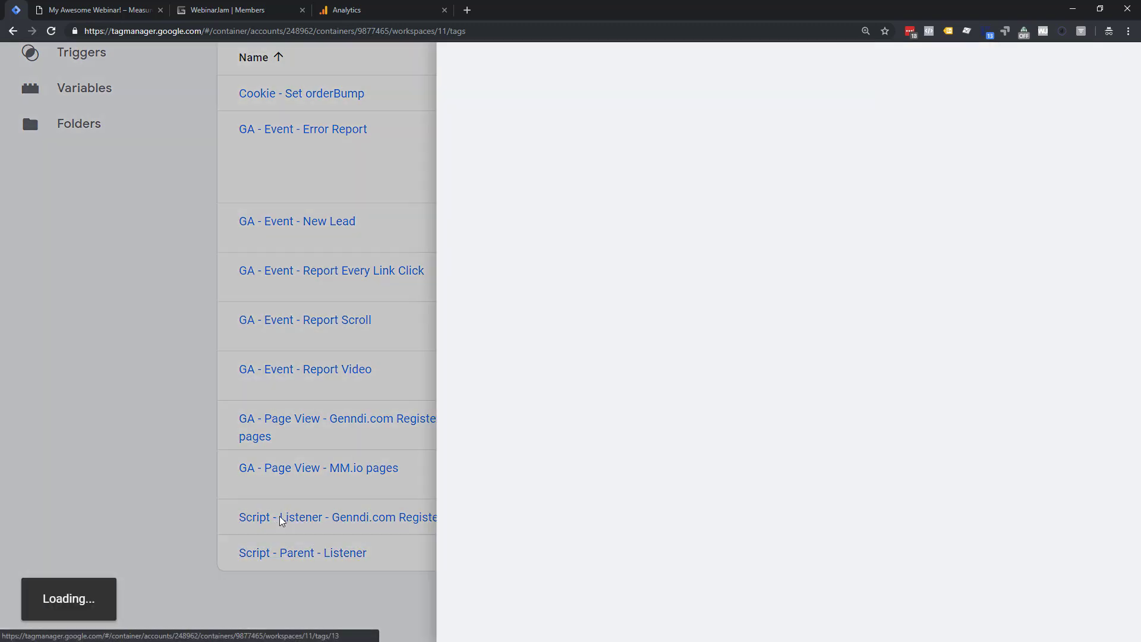
scroll(442, 435, down, 5)
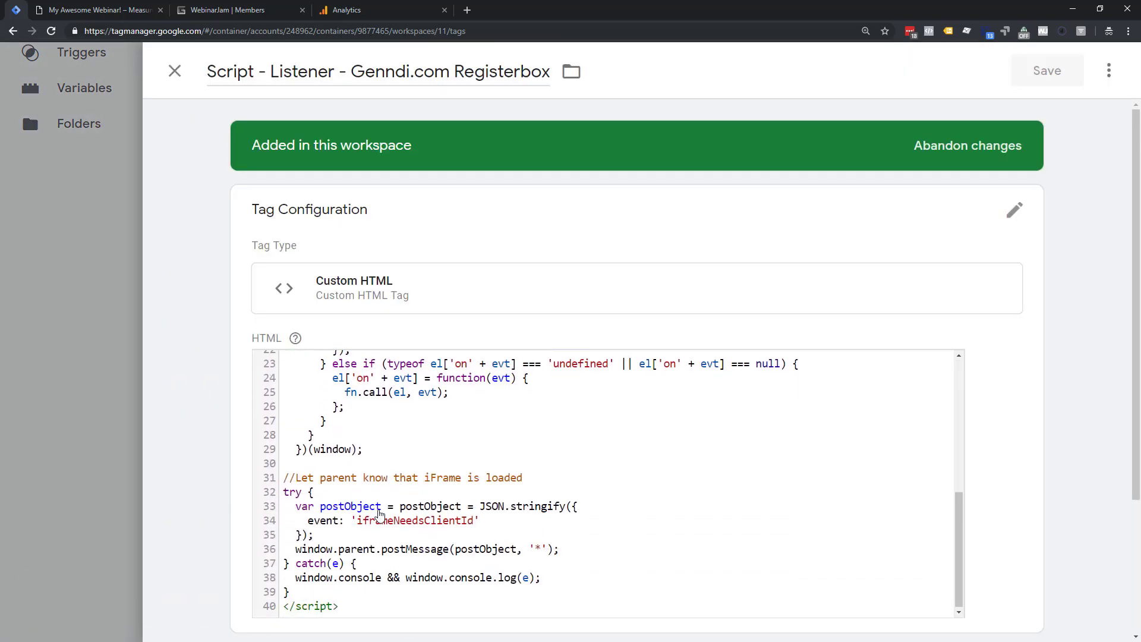
- Copy the event name iframeNeedsClientId from the listener tag's script and close the tag
click(351, 523)
scroll(351, 531, down, 5)
click(356, 252)
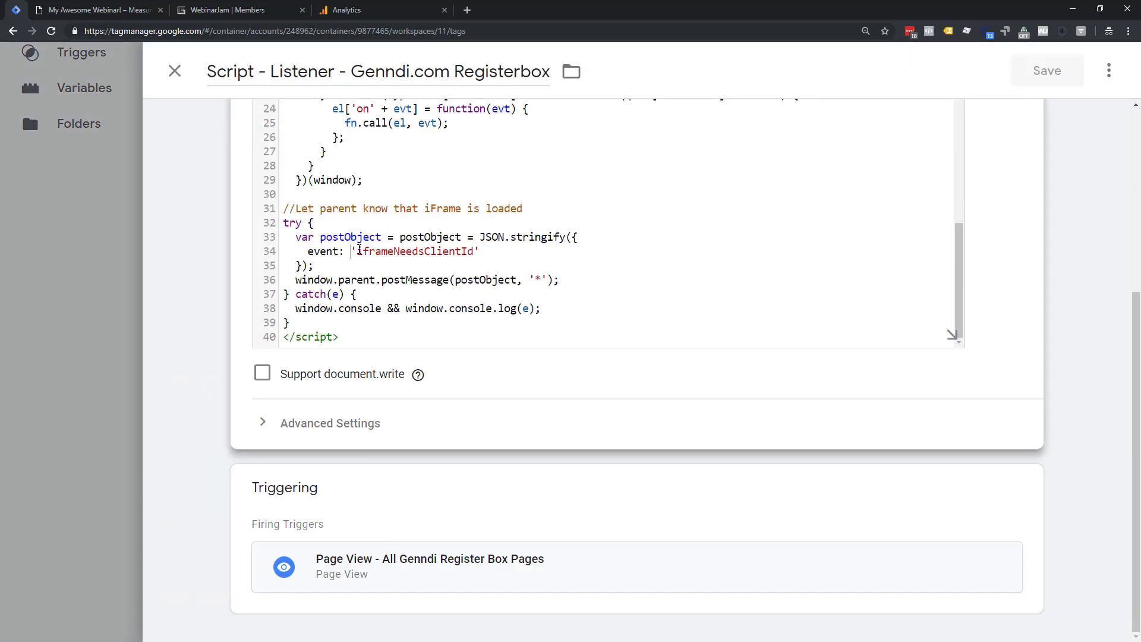
drag(357, 252, 476, 251)
key(ctrl+c)
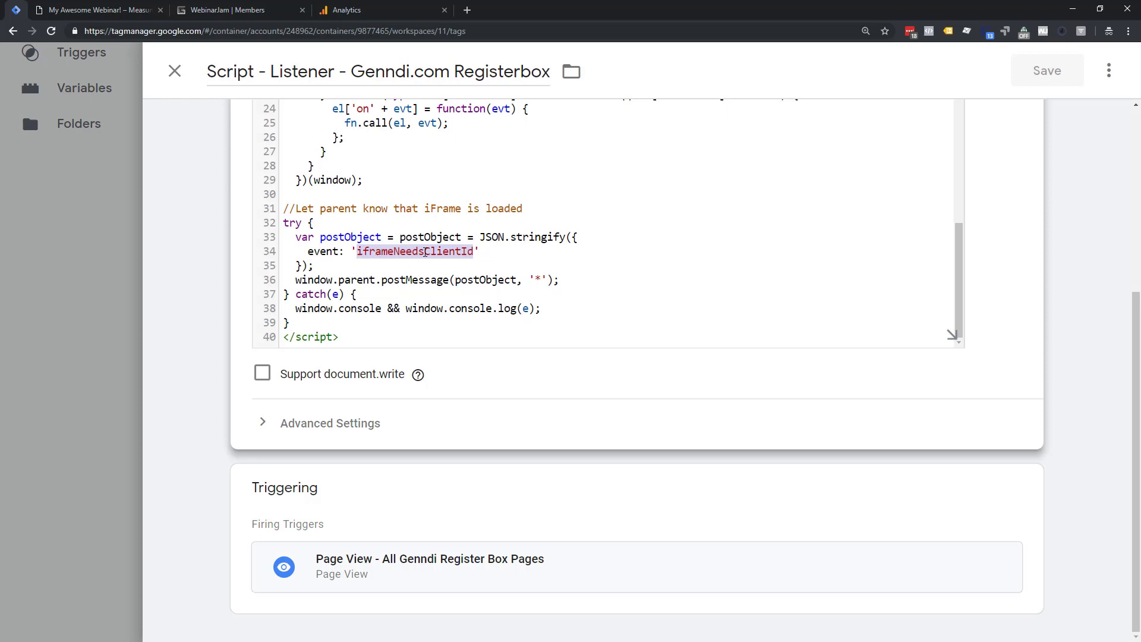
click(175, 70)
- Create a new Custom Event trigger with the event name iframeNeedsClientId, firing on all custom events
scroll(78, 277, up, 10)
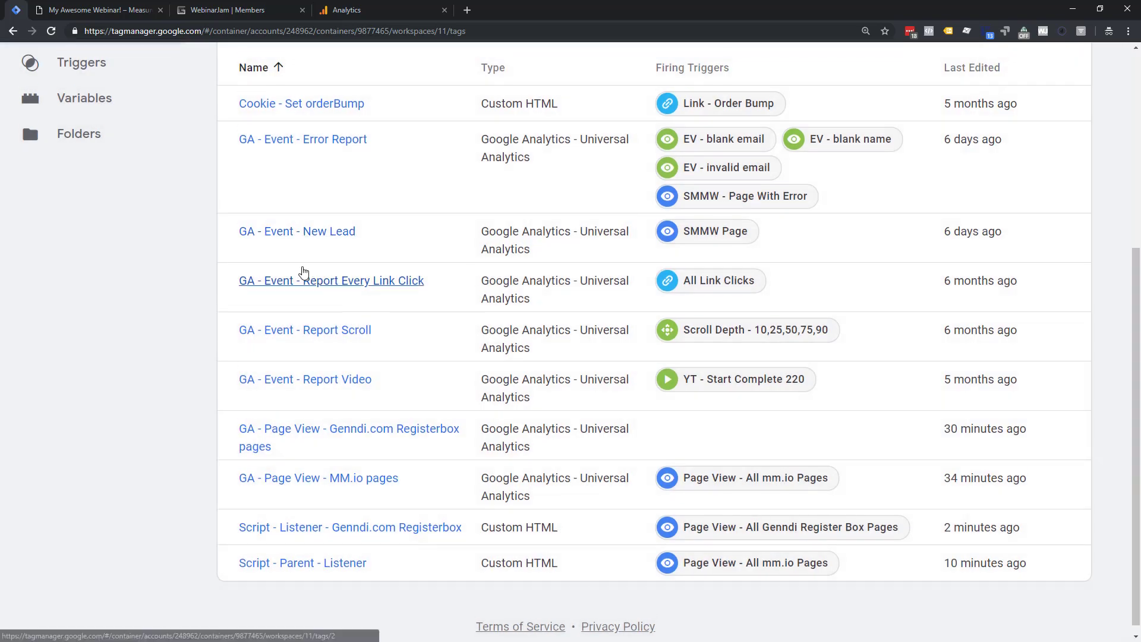
click(82, 351)
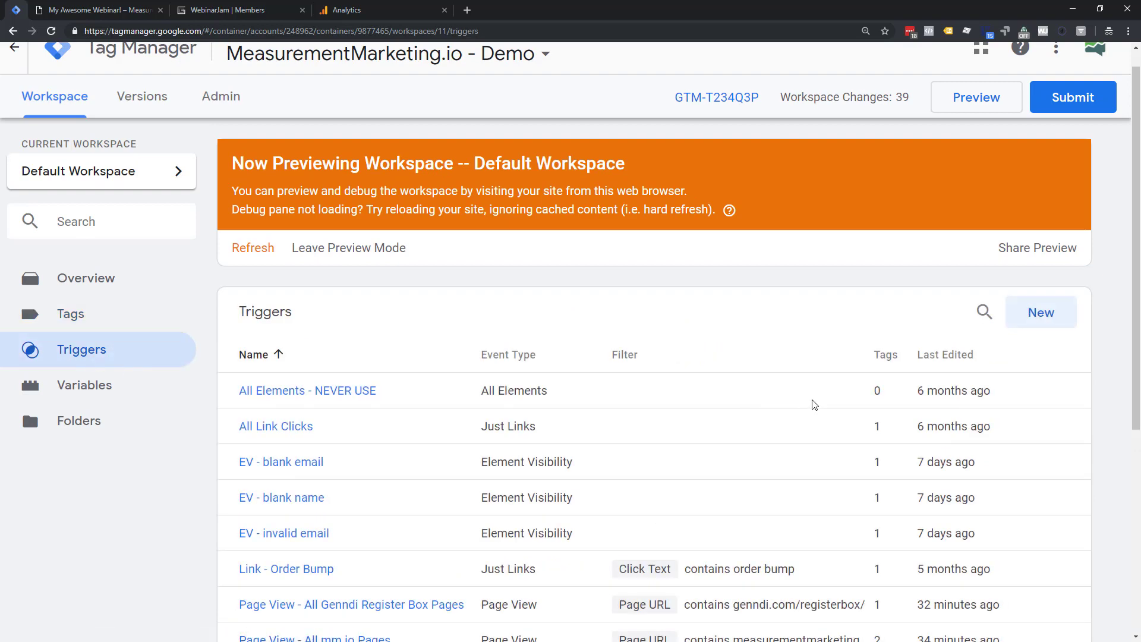
click(1025, 313)
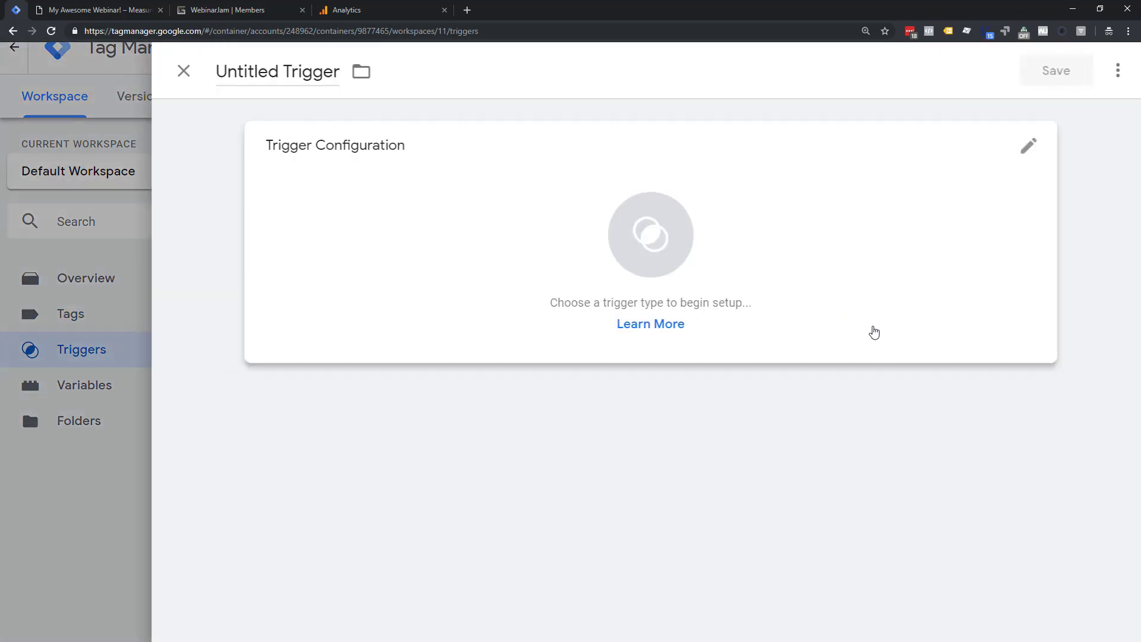
click(618, 289)
scroll(705, 348, down, 5)
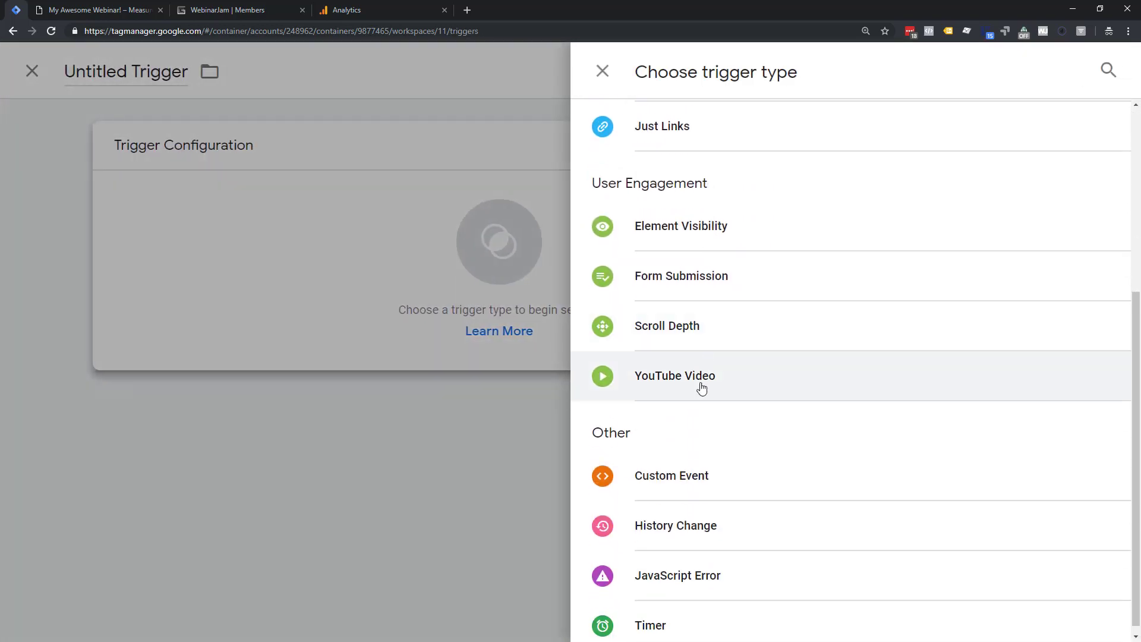
click(686, 480)
click(387, 331)
key(ctrl+v)
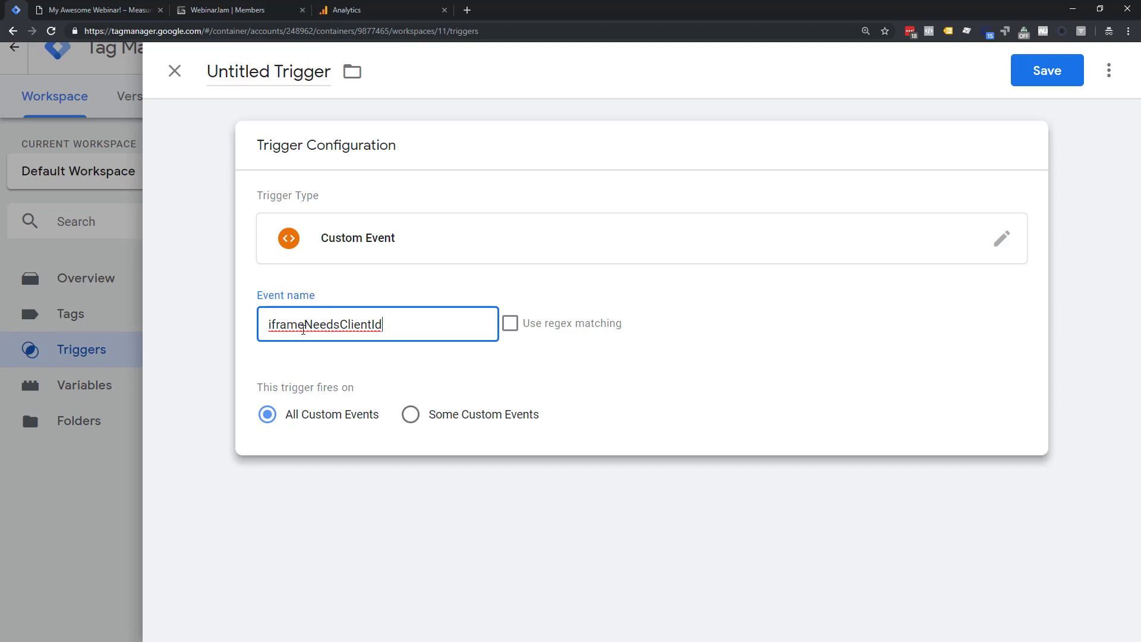
- Save the trigger under the name CE - iframeNeedsClientId
click(1069, 62)
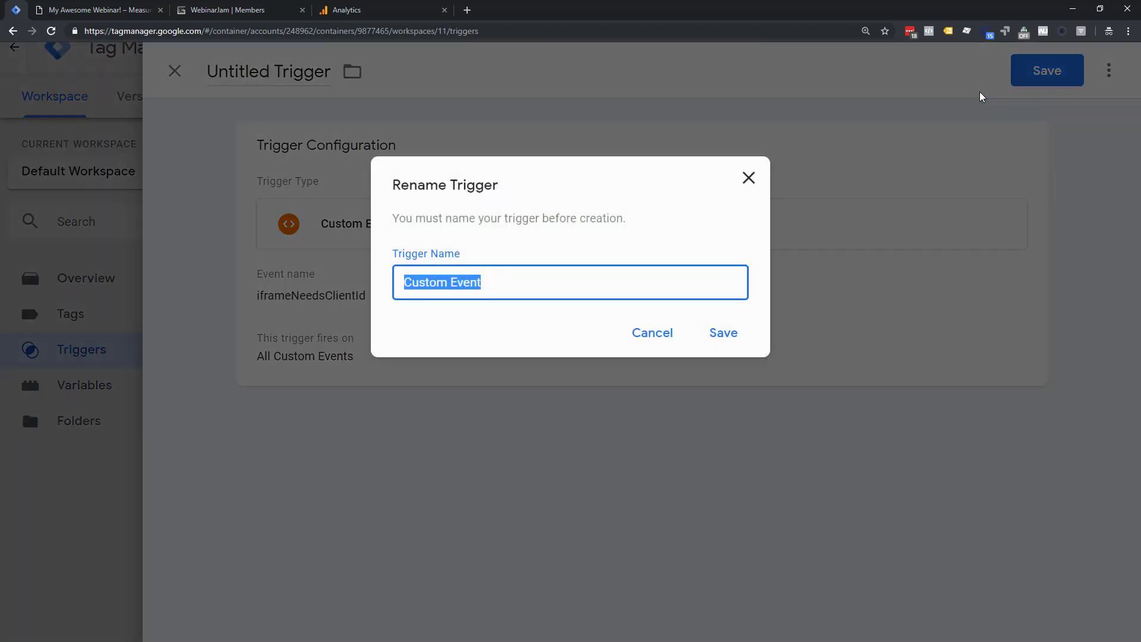
text(CE -)
key(ctrl+v)
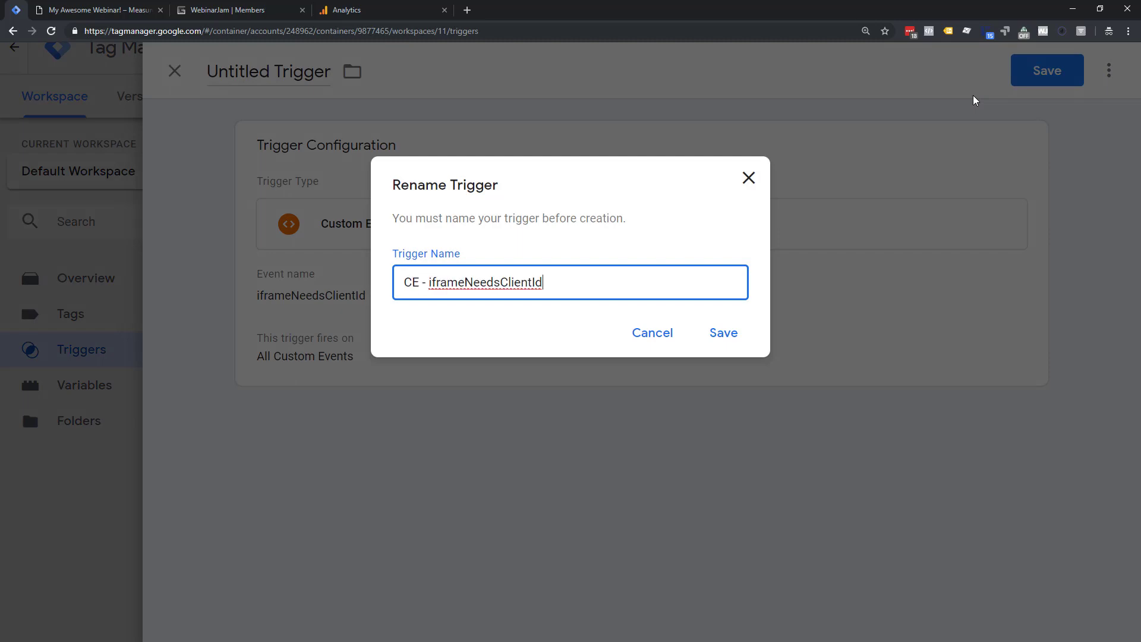
click(726, 341)
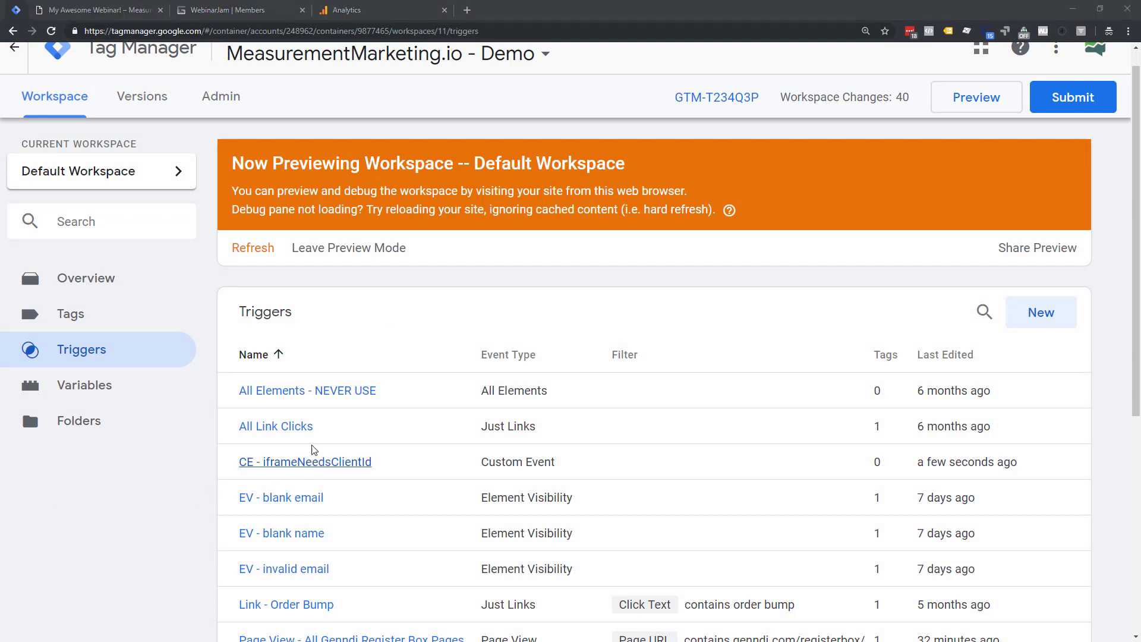
- Start a new tag of the Custom HTML type
scroll(324, 412, down, 3)
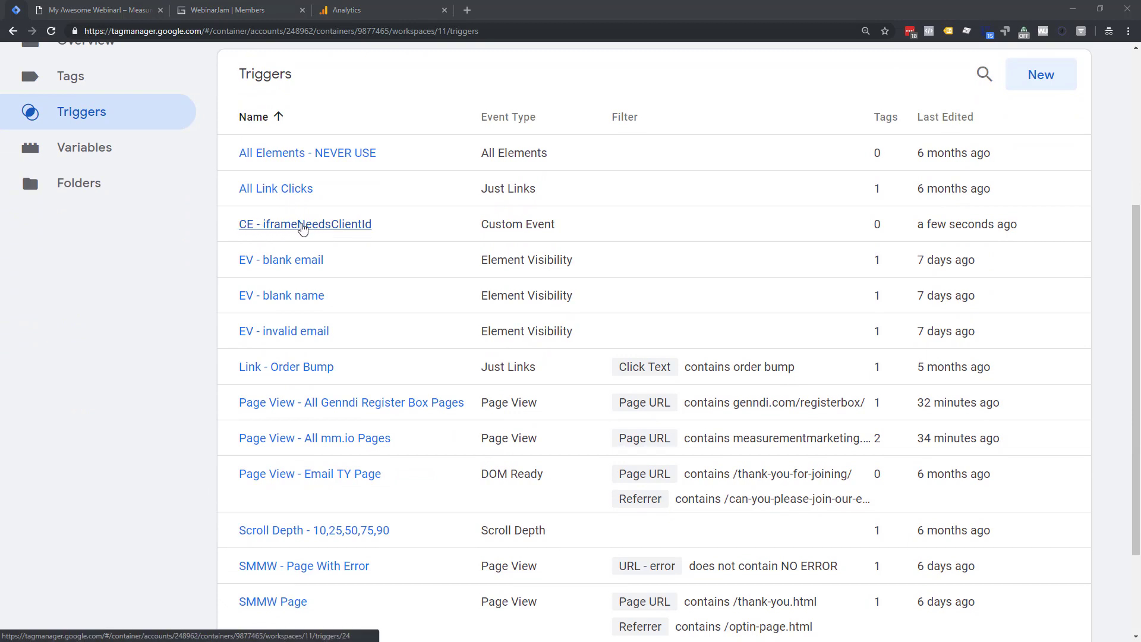
scroll(302, 228, up, 1)
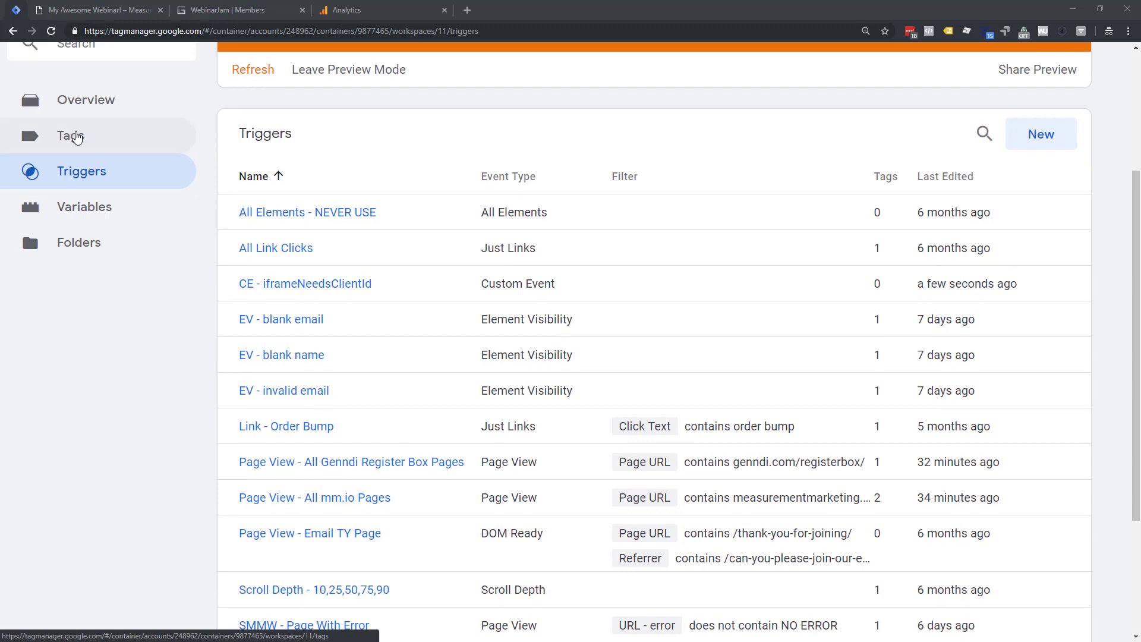
click(76, 136)
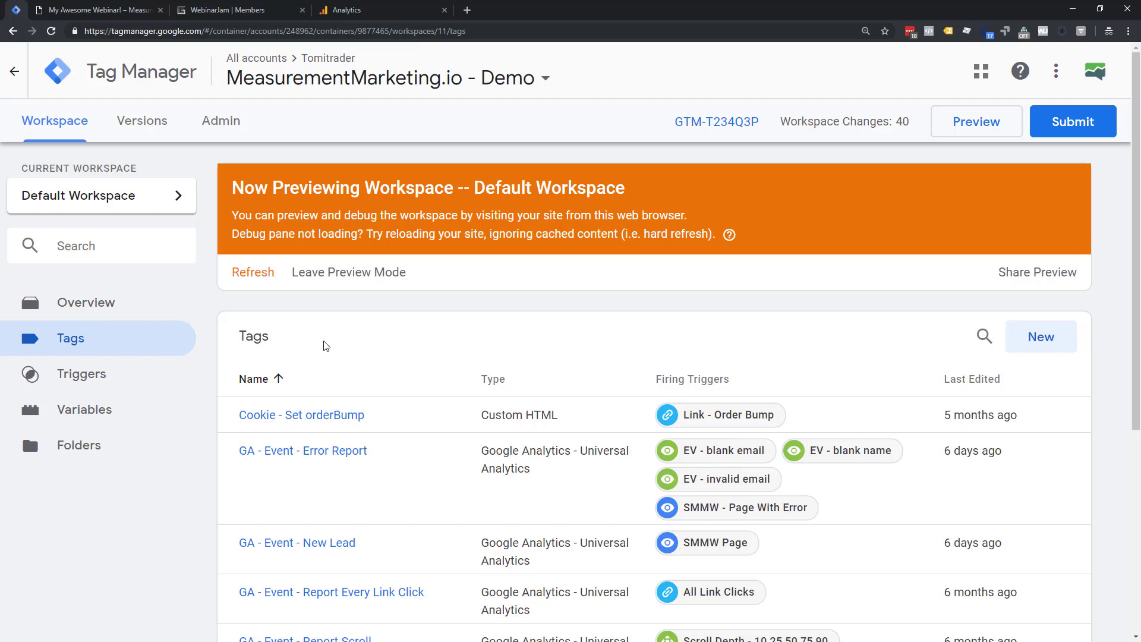
click(1053, 345)
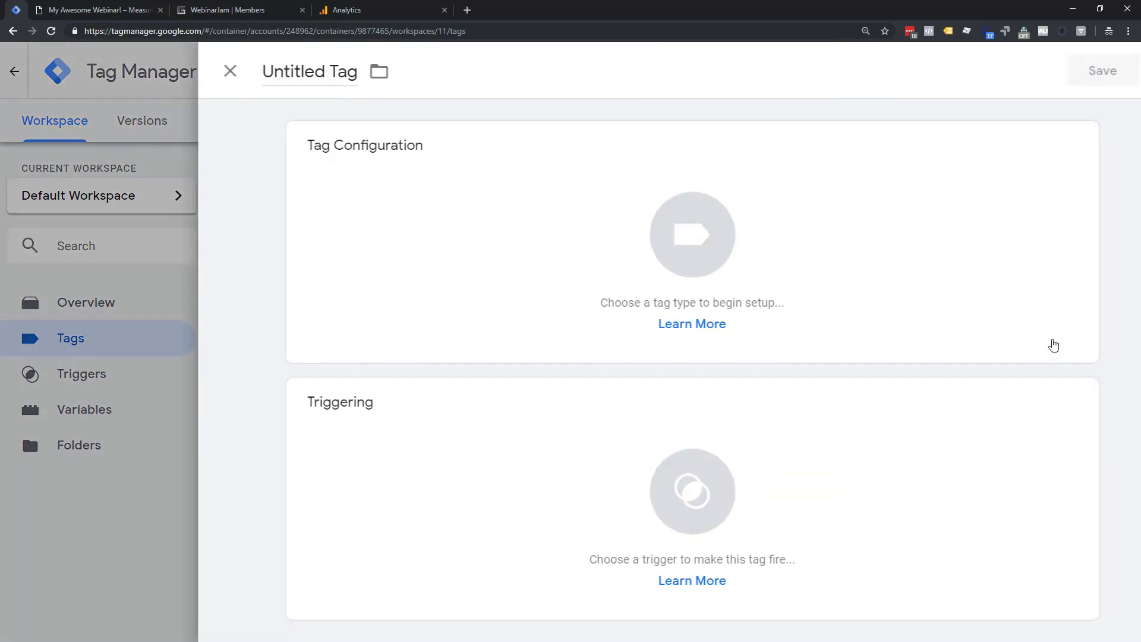
click(659, 247)
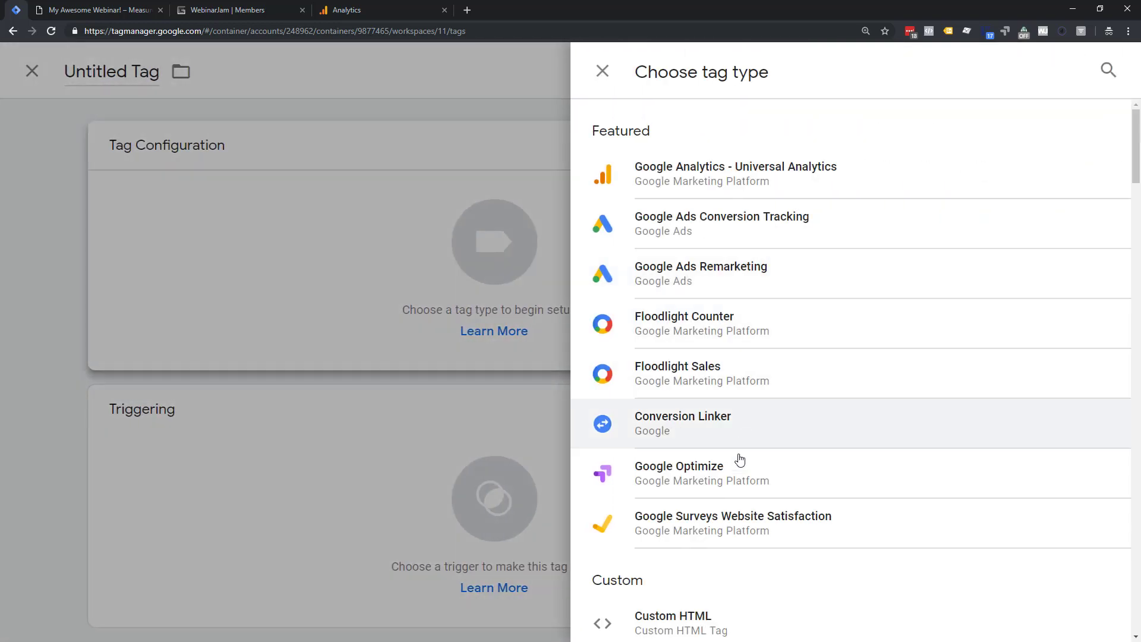
click(692, 619)
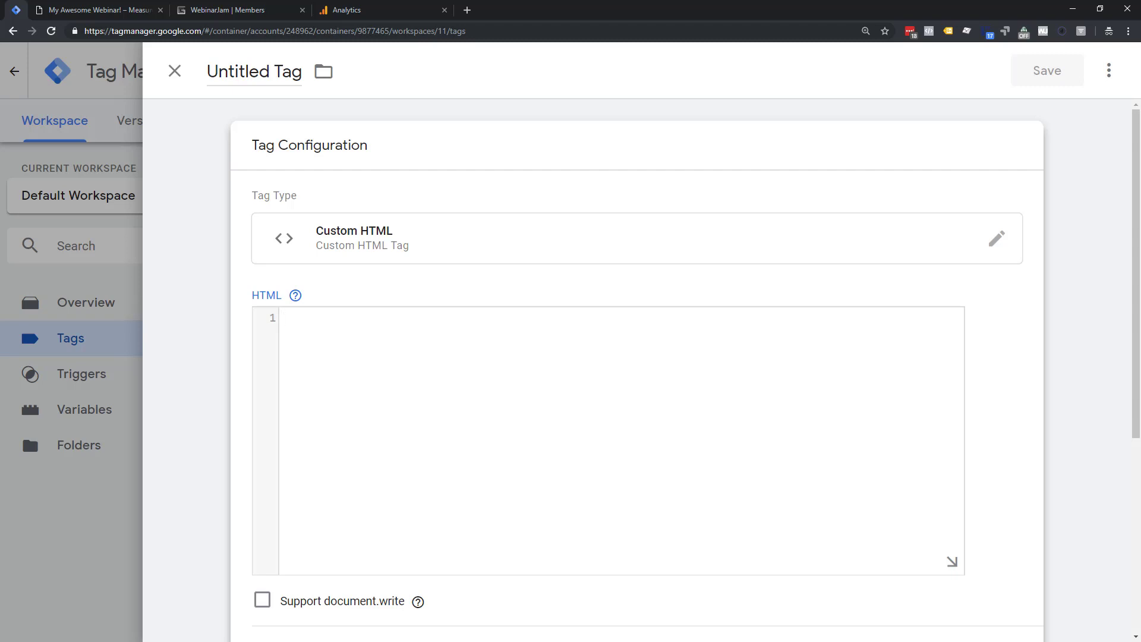
- Insert the script that posts a receivedClientId event with {{CJS - clientId}} to the events.genndi.com iframe into the tag's HTML
key(alt+Tab)
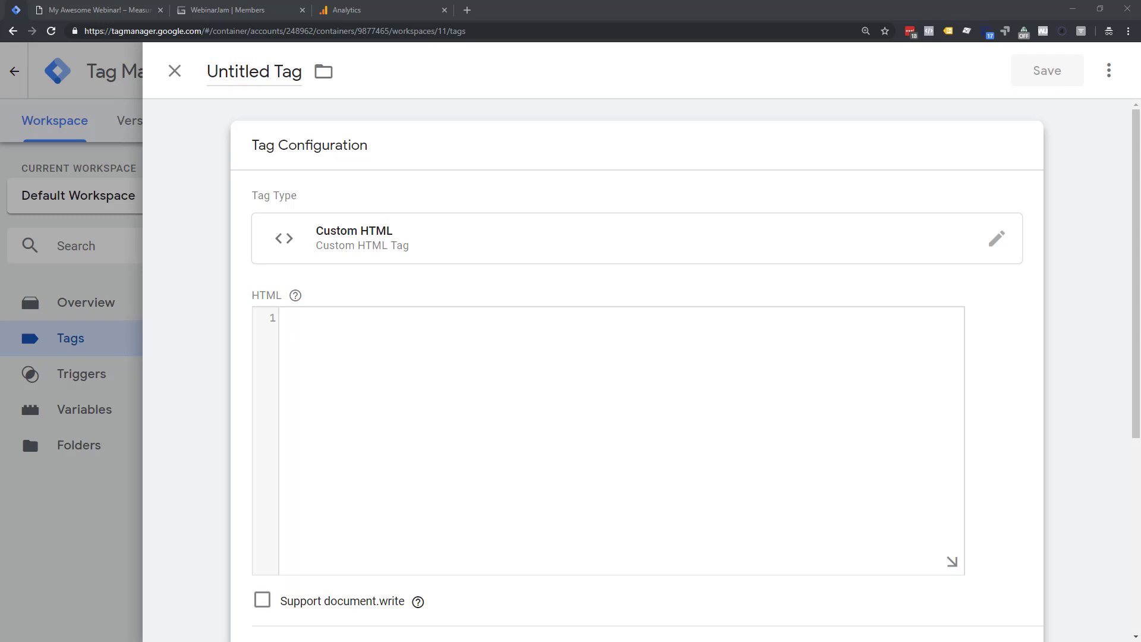
click(374, 456)
text(<script> try {     var frameWindow = document.querySelector('iframe[src*="events.genndi.com"]').contentWindow;     var postObject = JSON.stringify({       event: 'receivedClientId',       clientId: '{{CJS - clientId}}'     });     frameWindow.postMessage(postObject, 'https://events.genndi.com'); } catch(e) {   window.console && window.console.log(e); } </script>)
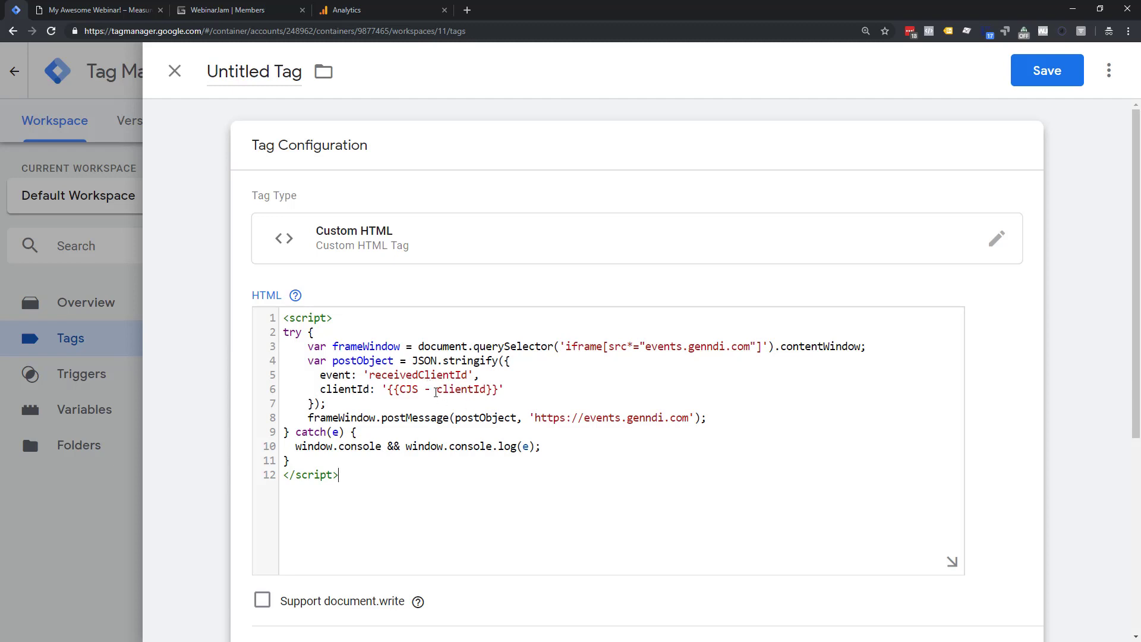
- Examine the script's clientId variable, iframe source domain, frameWindow line, and postObject block with its event name
drag(390, 390, 498, 392)
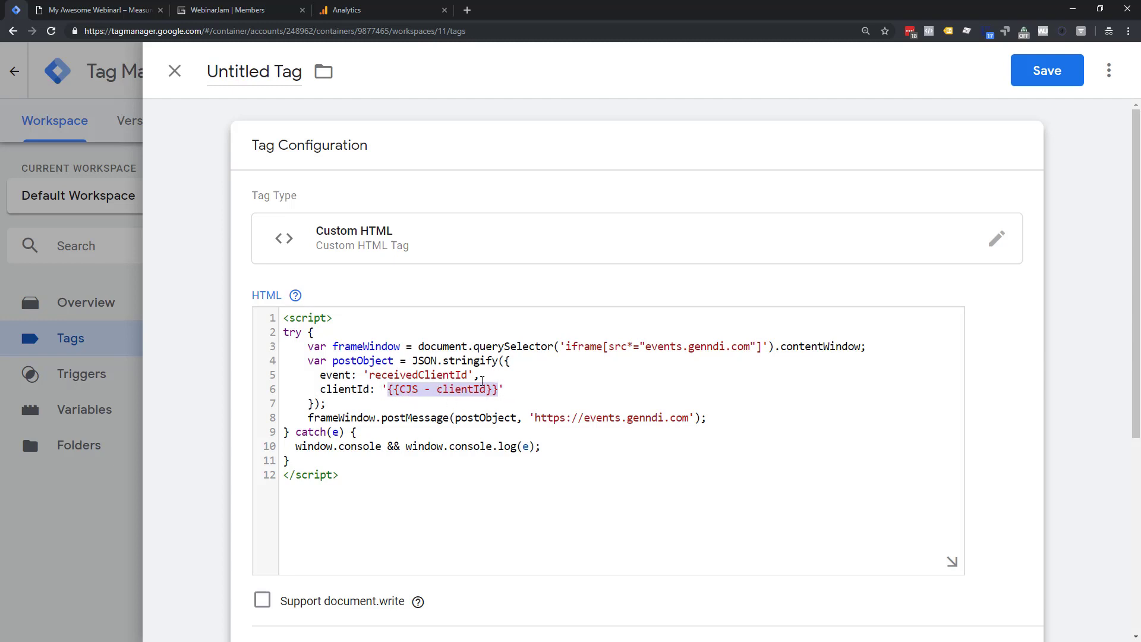
click(403, 389)
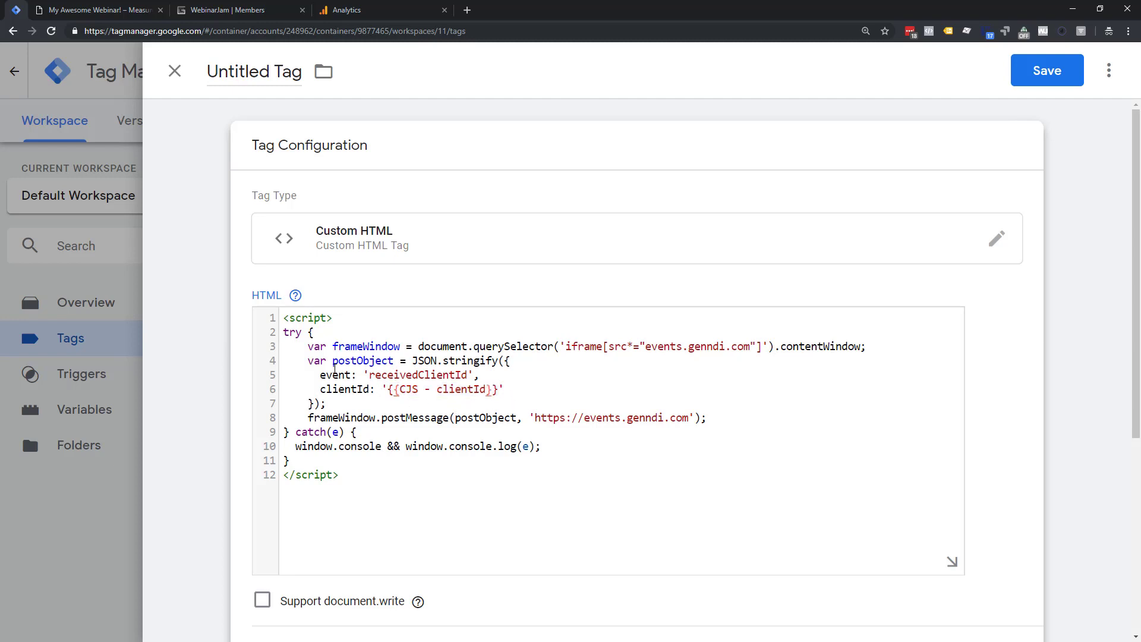
click(394, 477)
scroll(409, 346, down, 1)
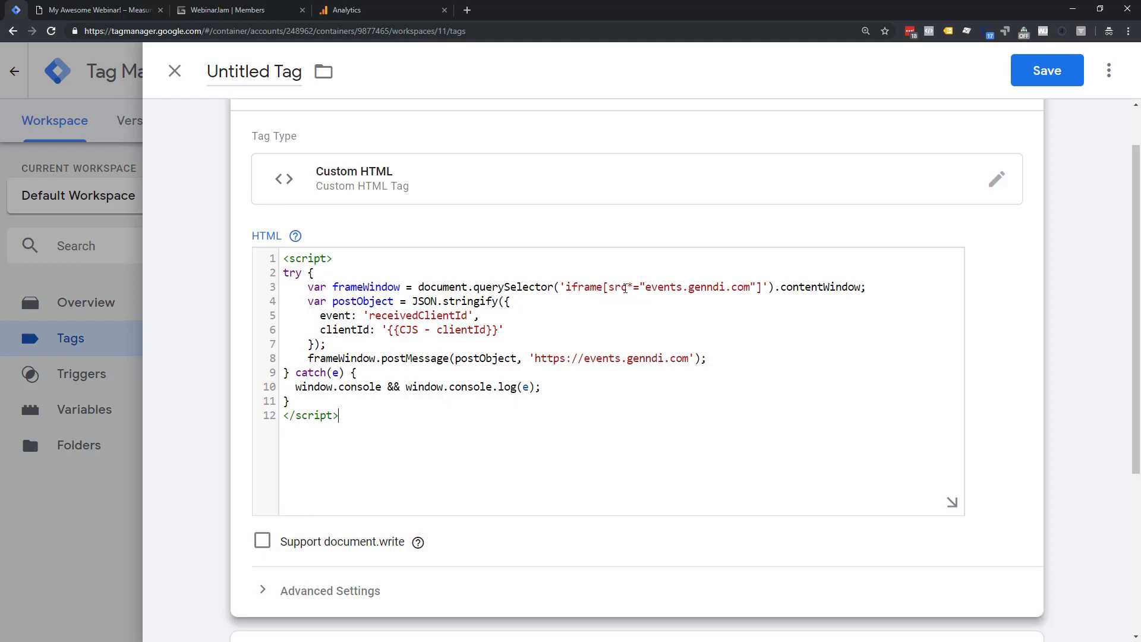
drag(644, 289, 754, 290)
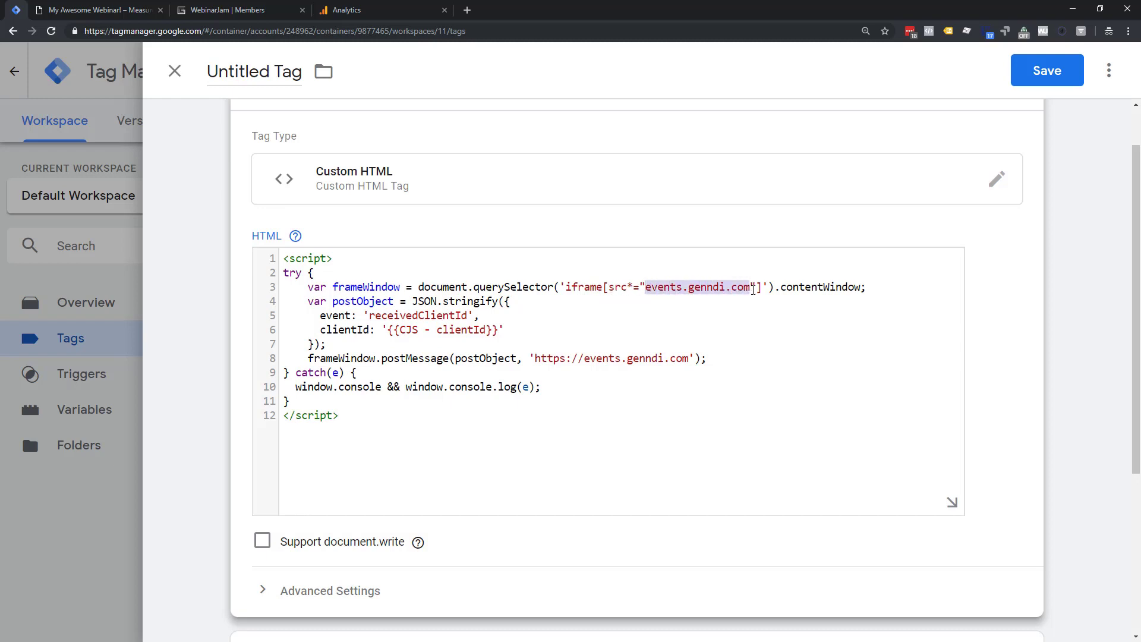
click(716, 309)
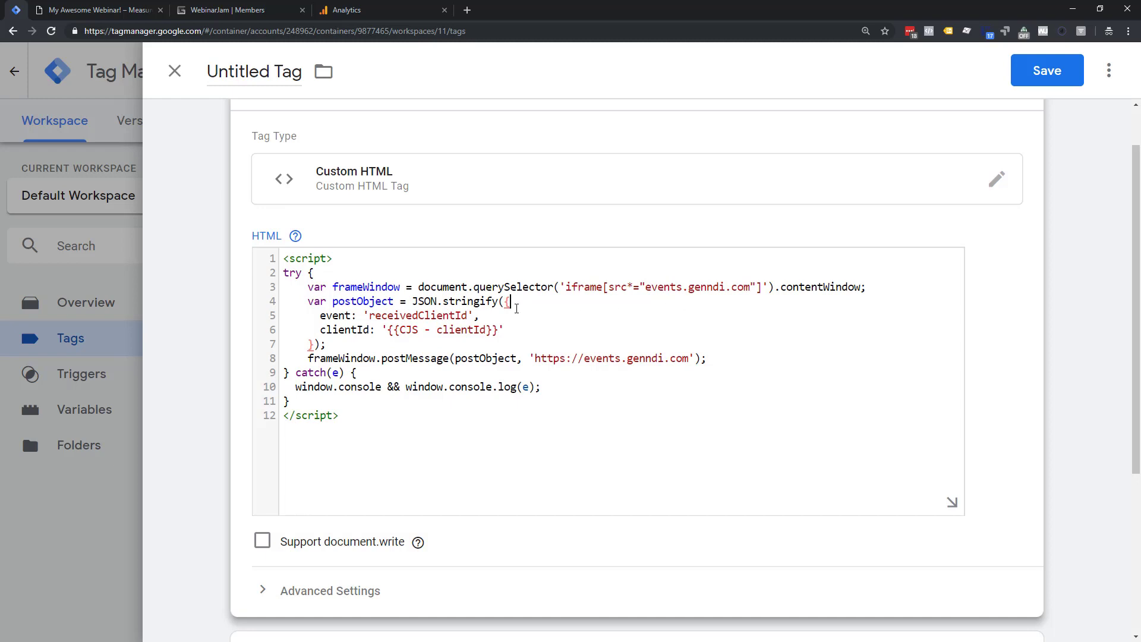
drag(311, 291, 876, 284)
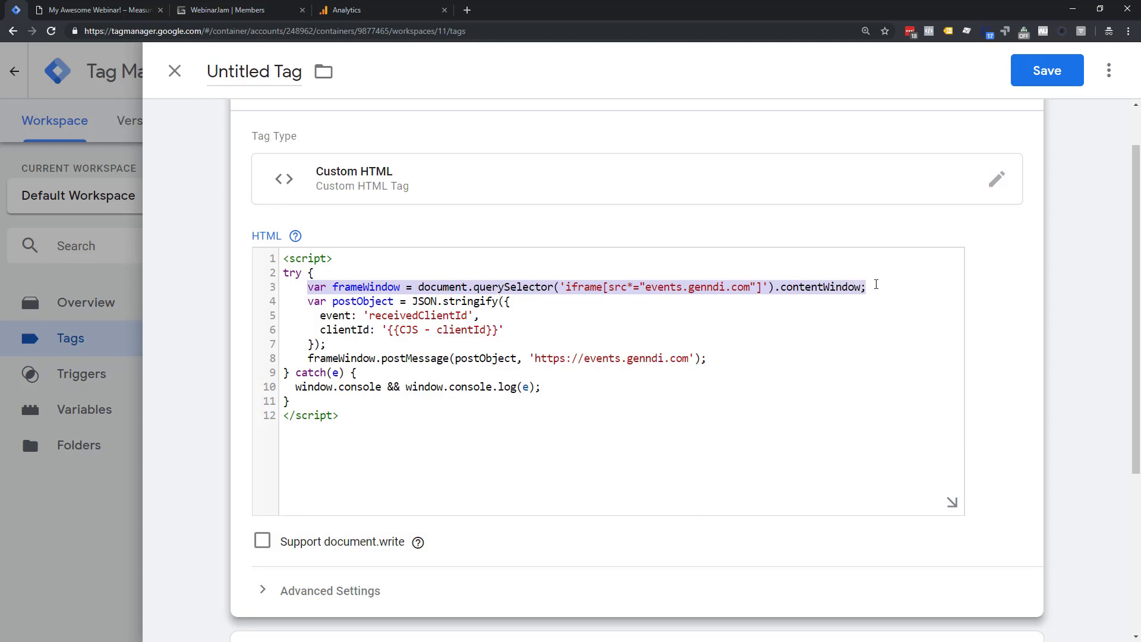
click(482, 301)
drag(299, 301, 371, 342)
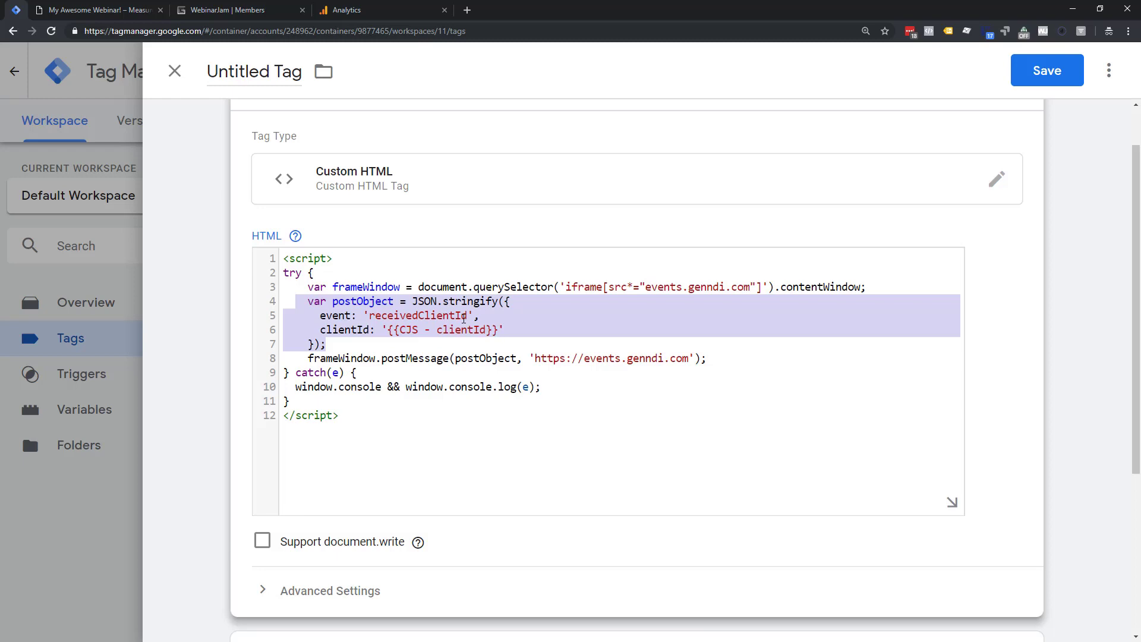
click(419, 303)
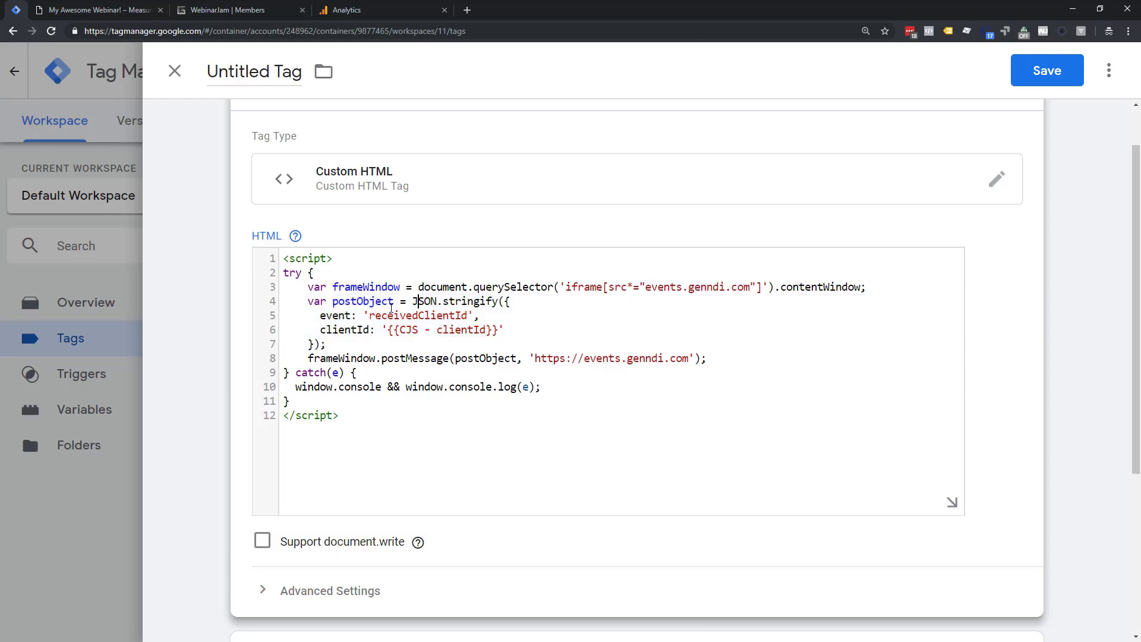
drag(368, 315, 470, 315)
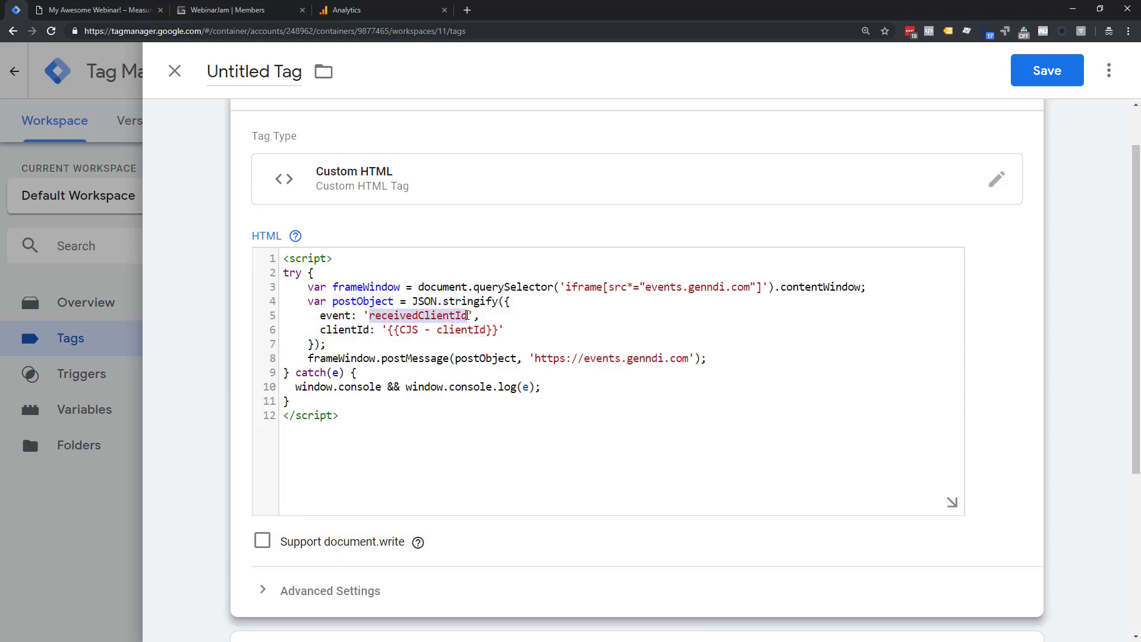
click(534, 331)
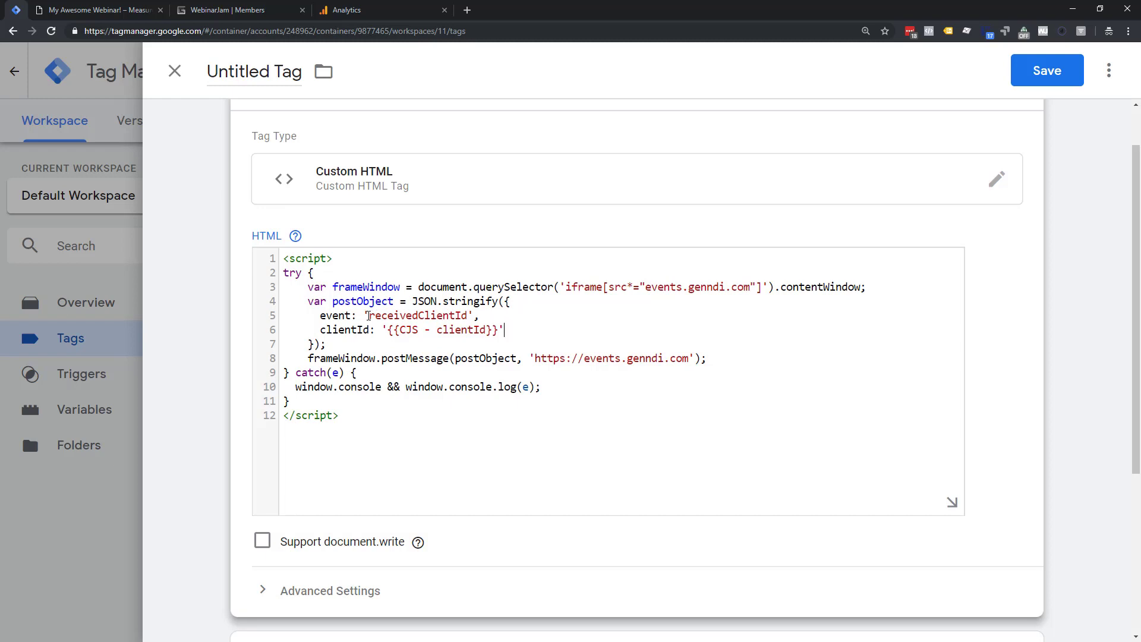
drag(369, 316, 468, 318)
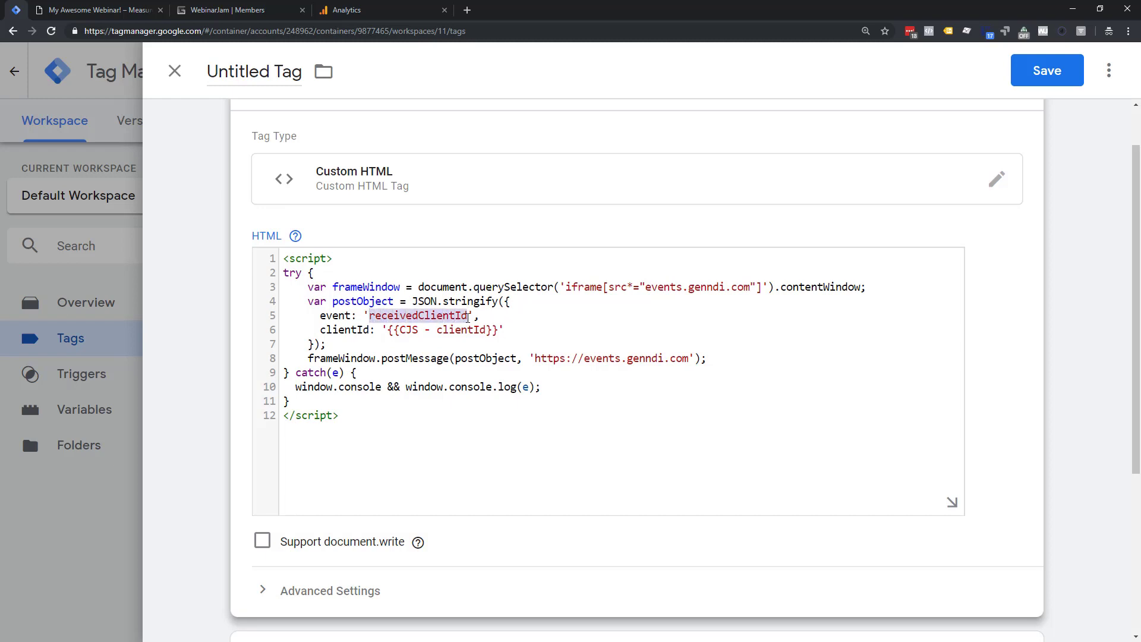
click(327, 316)
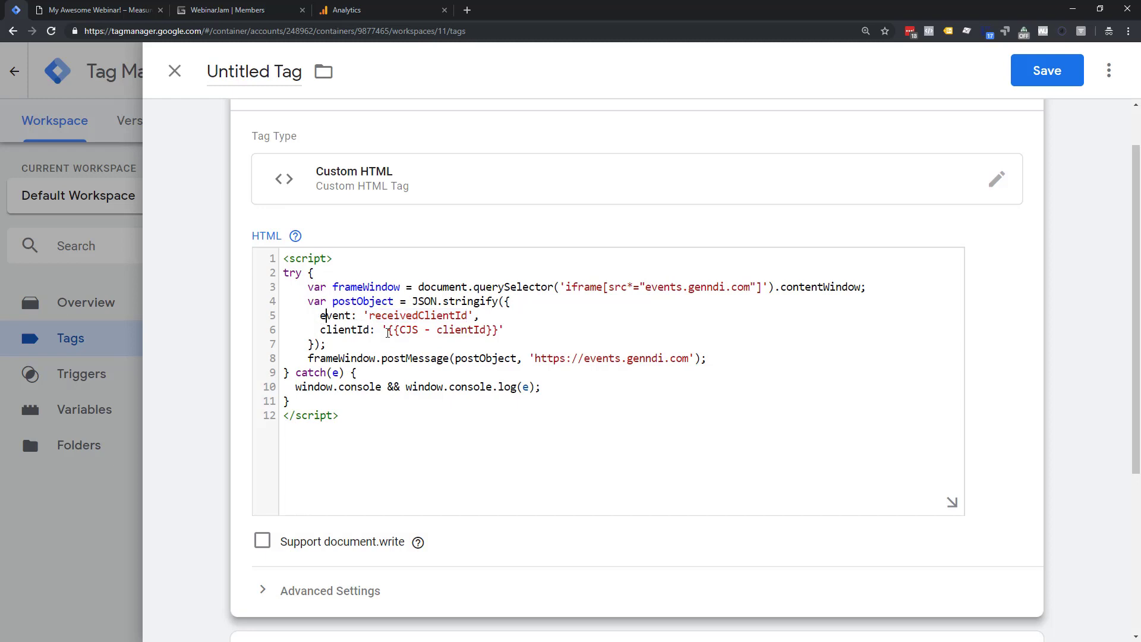
drag(388, 333, 498, 334)
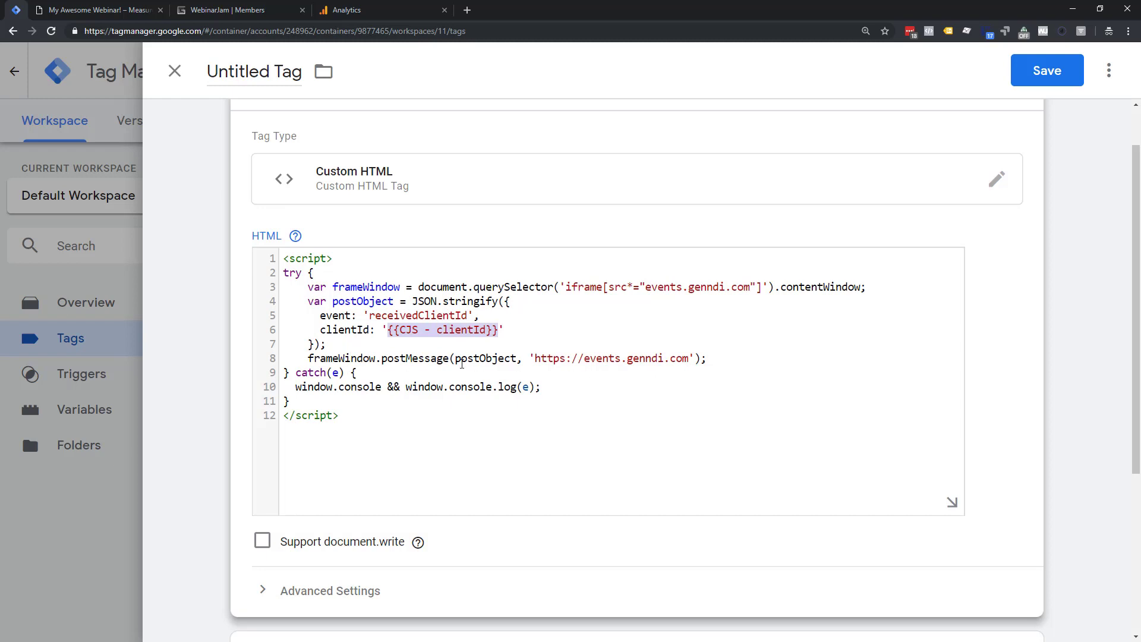
drag(304, 357, 721, 364)
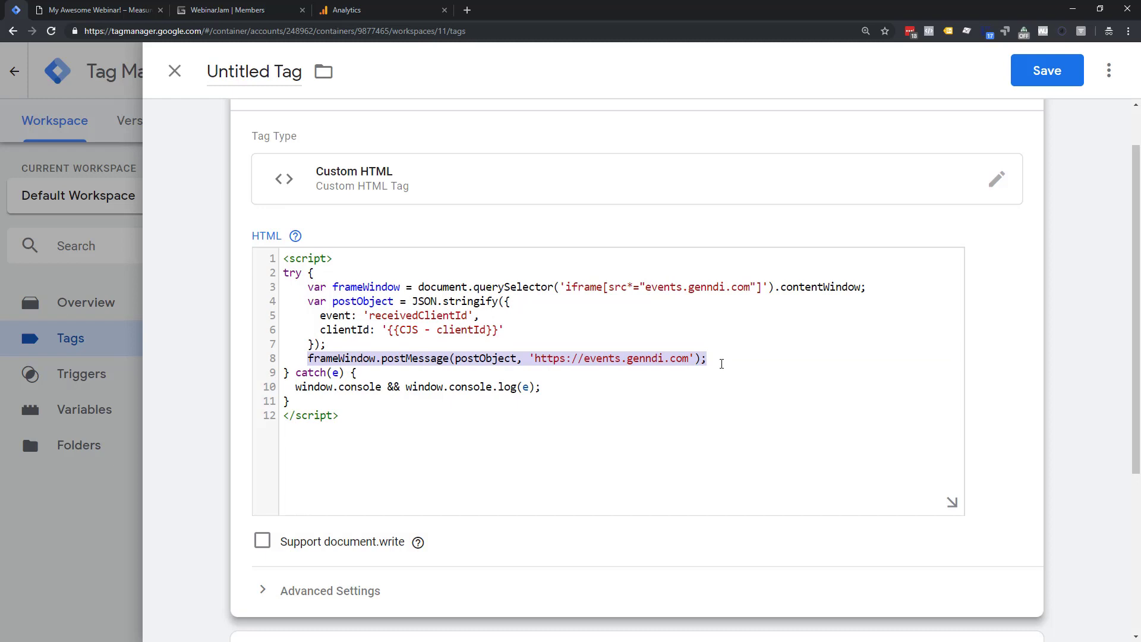
scroll(540, 317, down, 2)
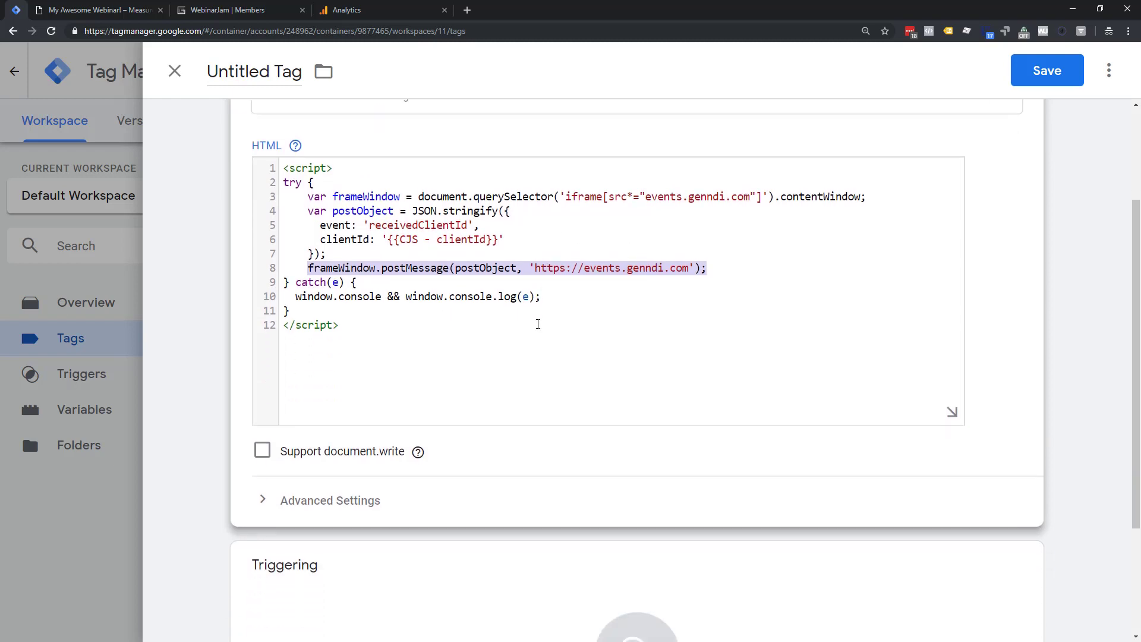
click(400, 196)
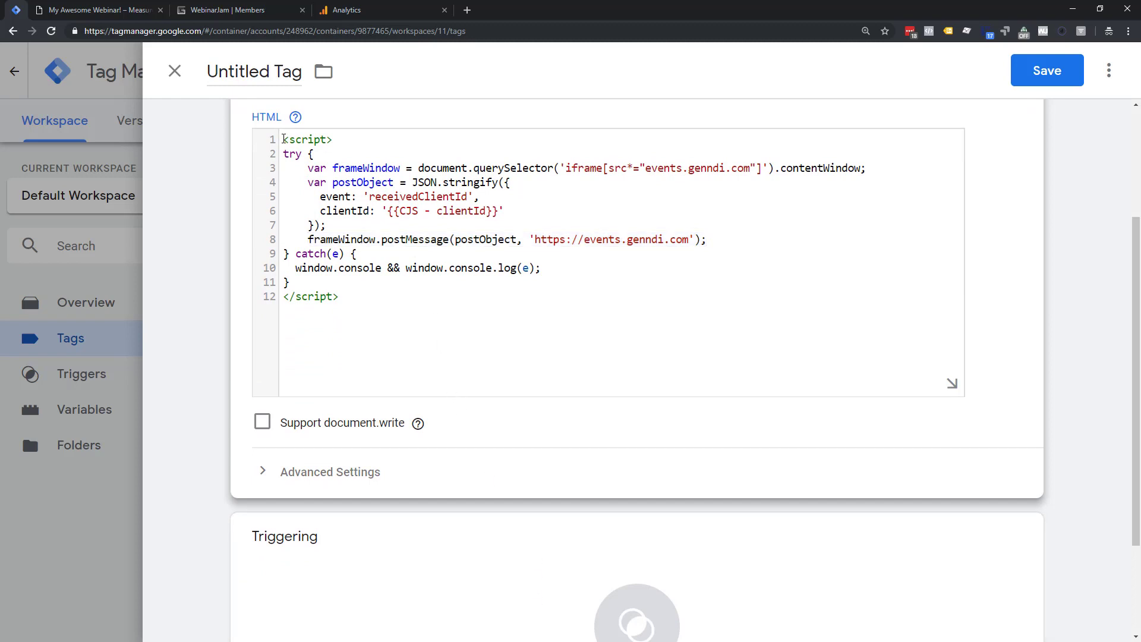
- Assign the CE - iframeNeedsClientId custom event as the tag's firing trigger
click(522, 600)
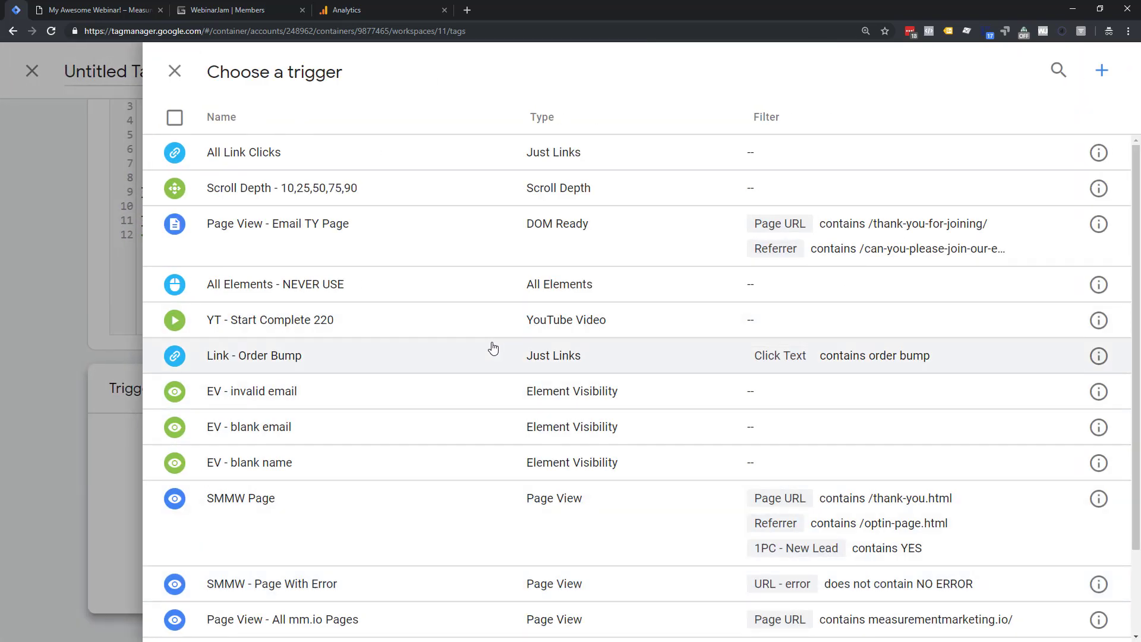
scroll(494, 349, down, 3)
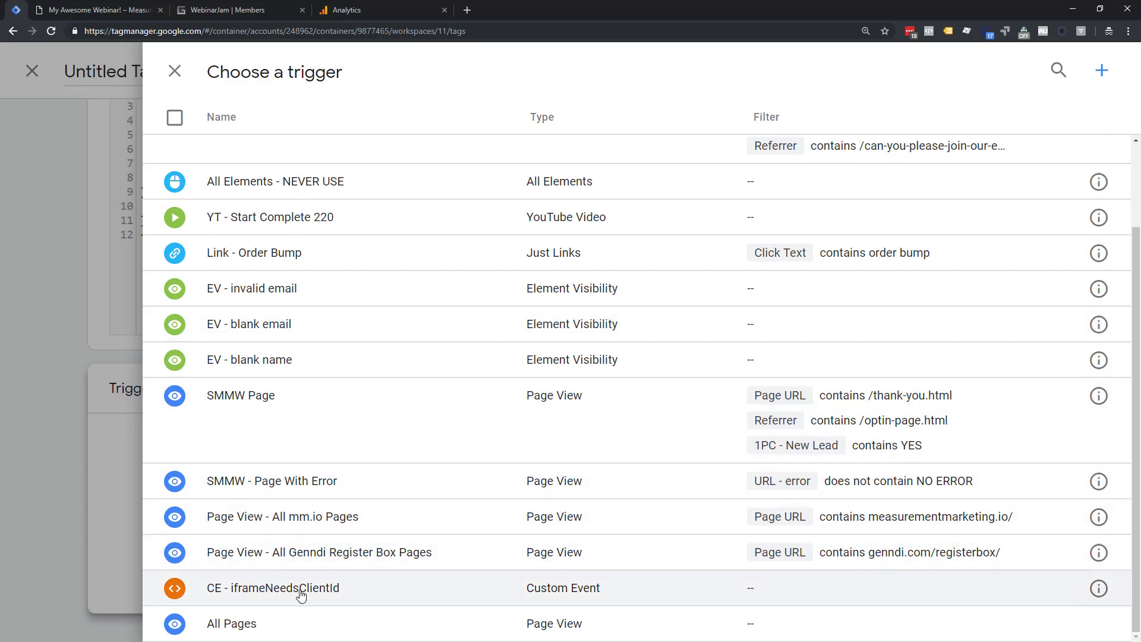
click(302, 595)
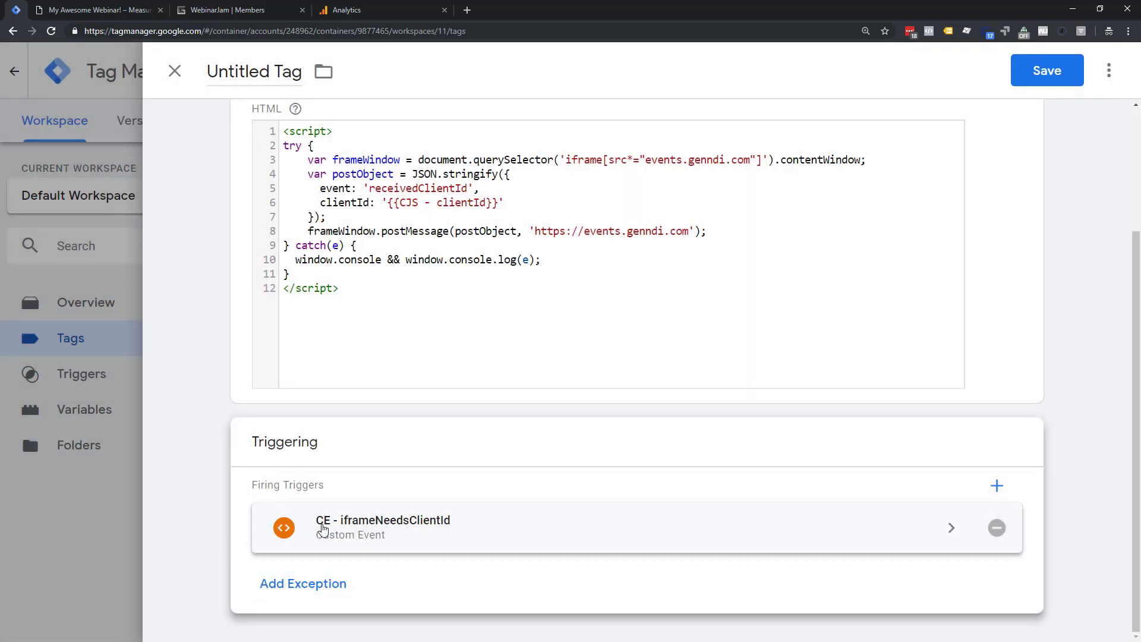
- Name the tag Script - Parent to Send ClientID to Iframe and save it
scroll(393, 520, up, 2)
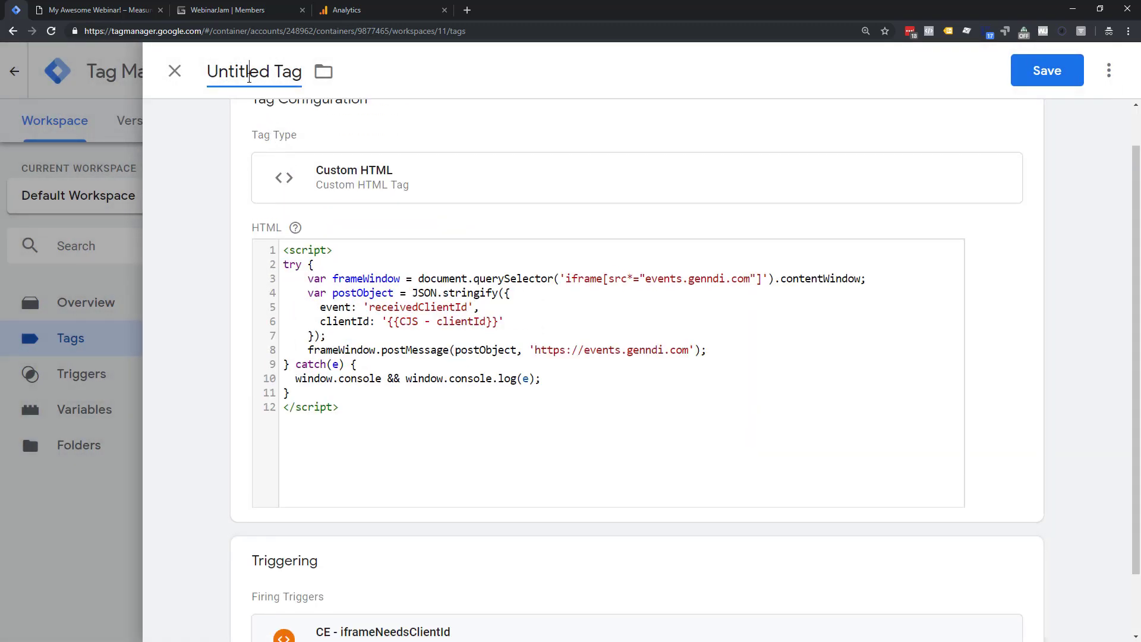
click(250, 77)
text(Scriop)
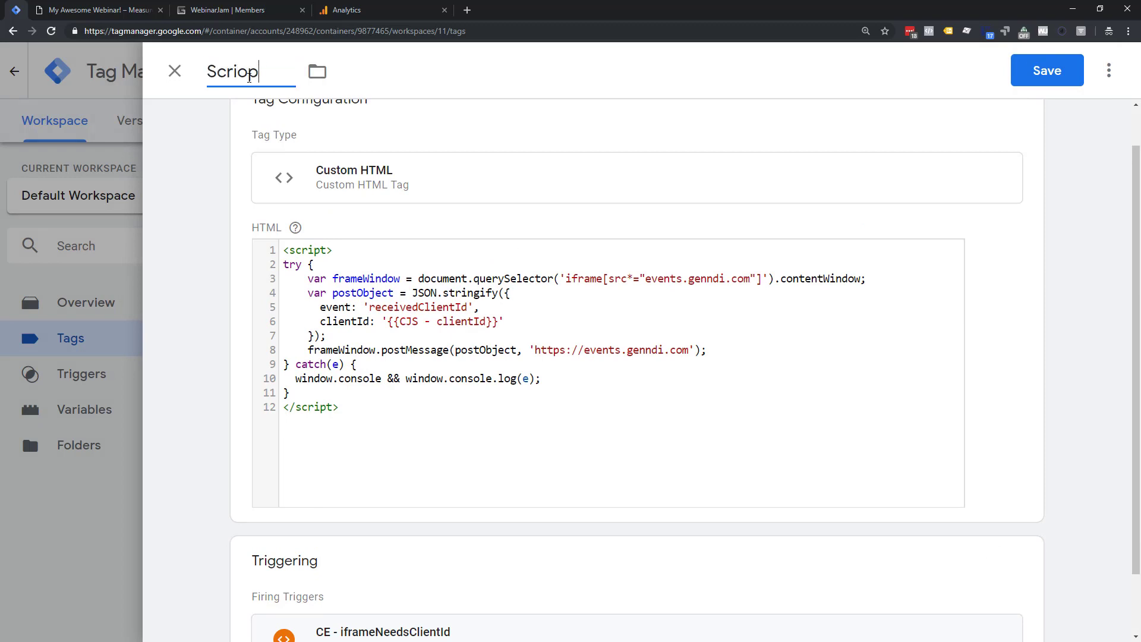
key(BackSpace)
key(BackSpace)
text(pt - Ser)
key(BackSpace)
key(BackSpace)
key(BackSpace)
text(Parent to Se)
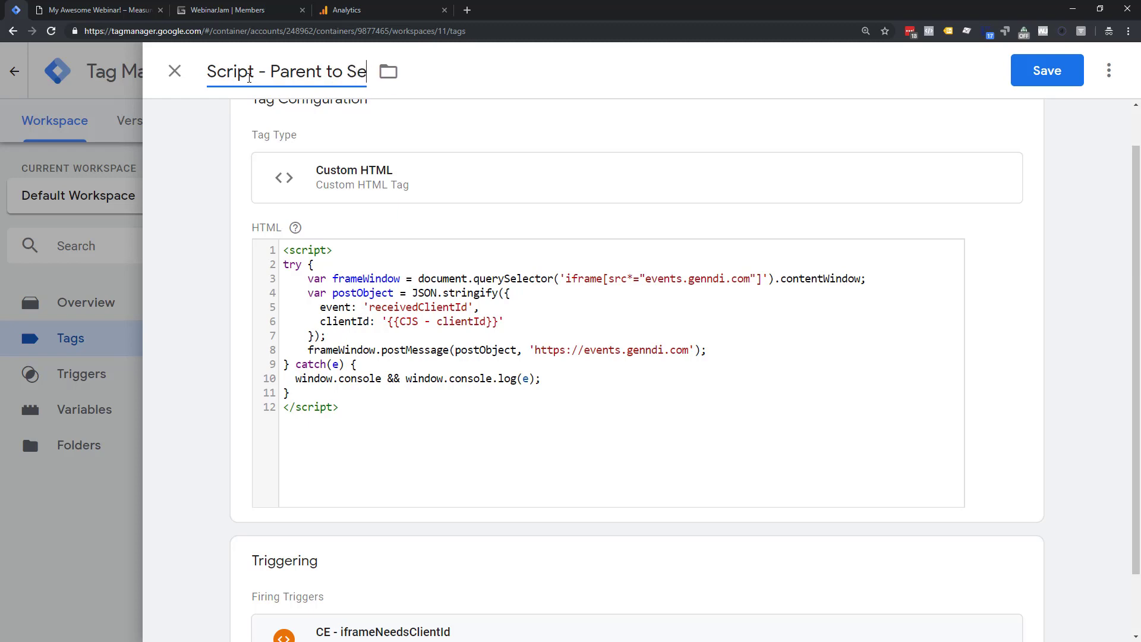
text(nd ClientID to)
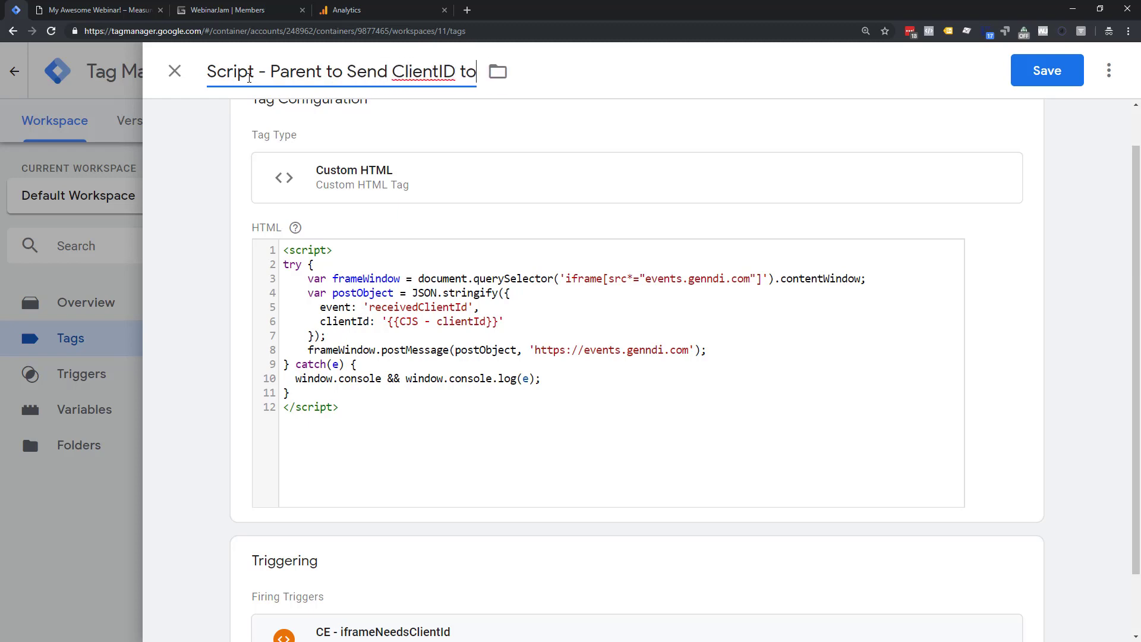
text( Iframe)
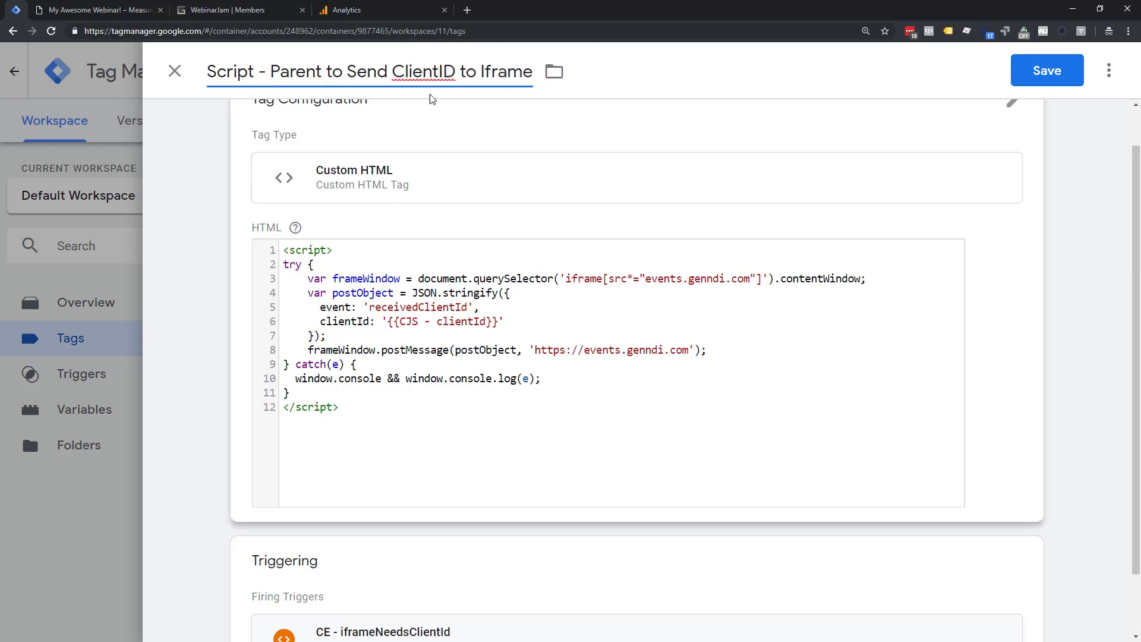
click(1047, 71)
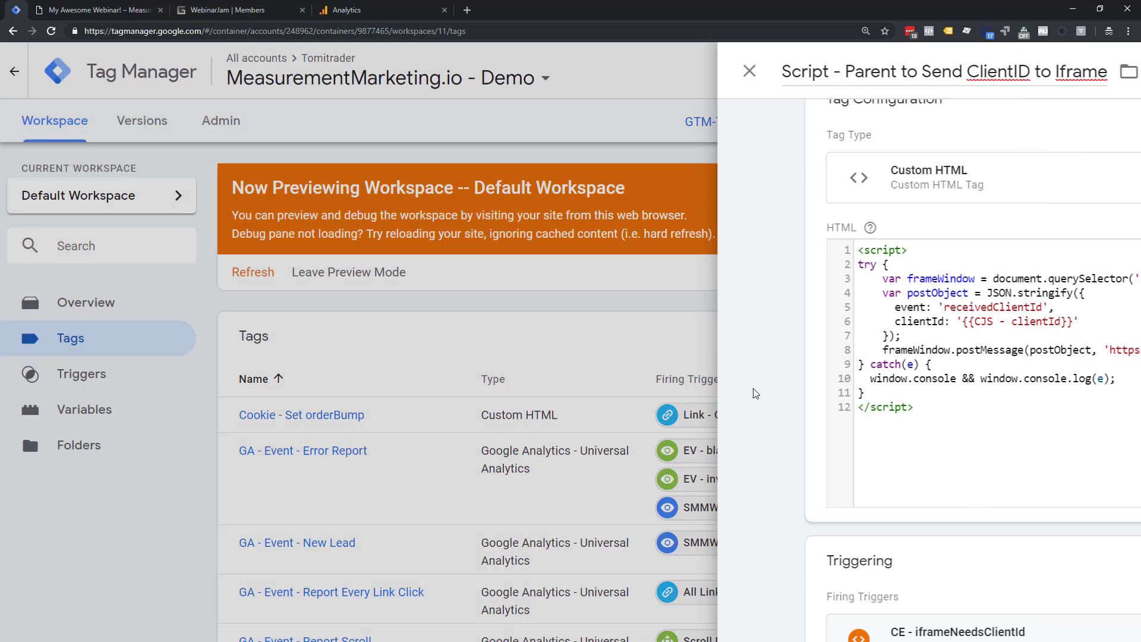
- Review the event name and trigger in the Script - Parent to Send ClientID to Iframe tag, and the GA - Page View - Genndi.com Registerbox pages tag
scroll(220, 466, down, 6)
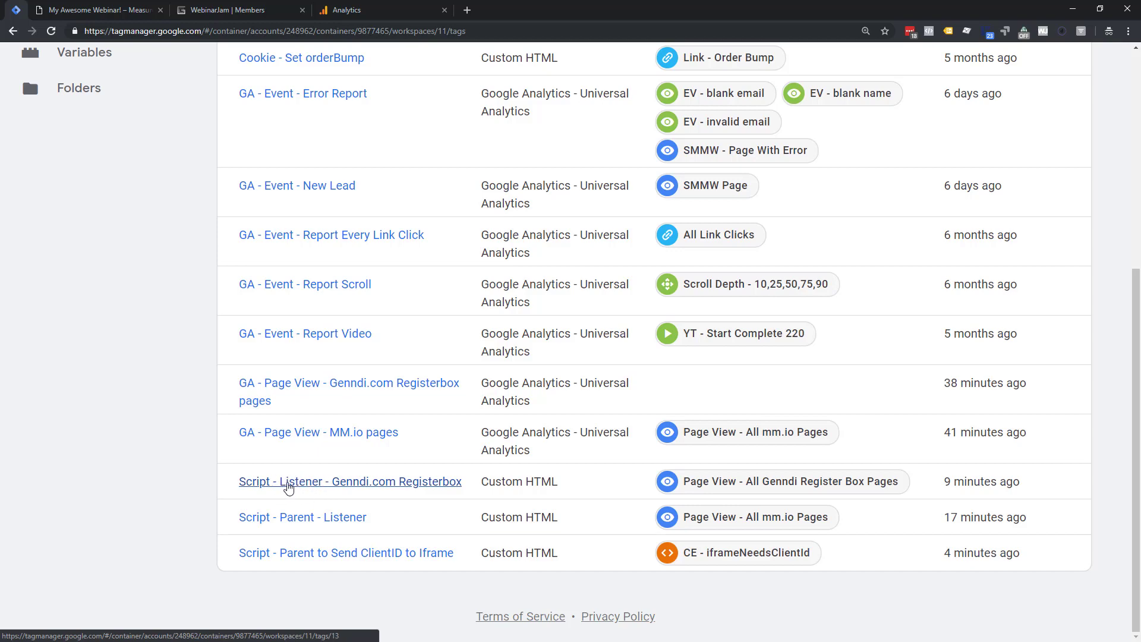
click(345, 550)
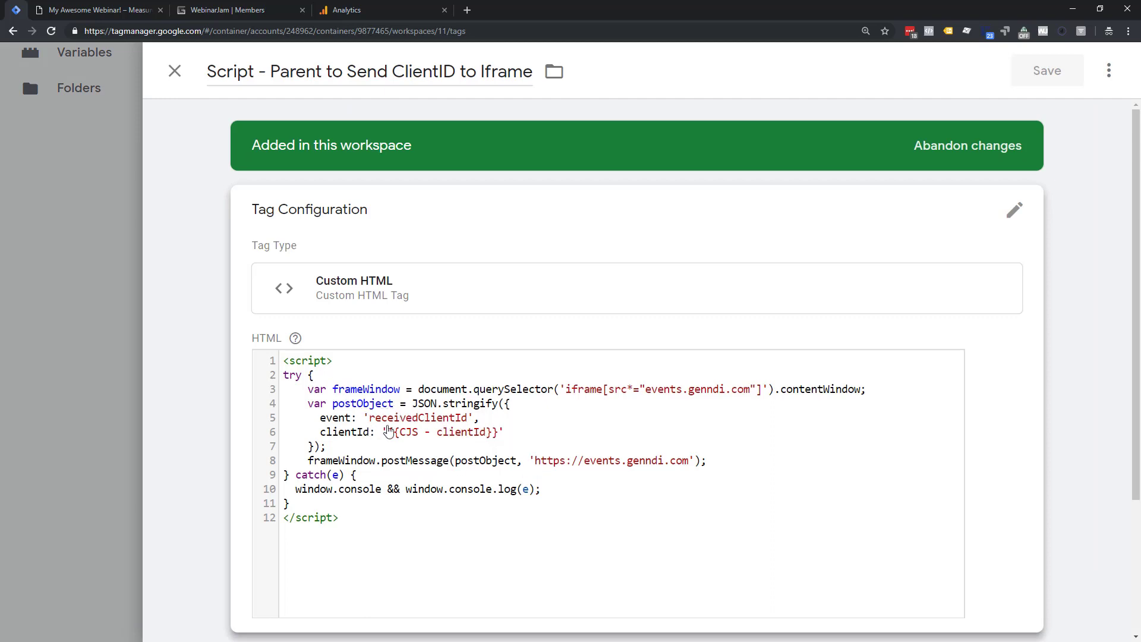
scroll(475, 240, down, 5)
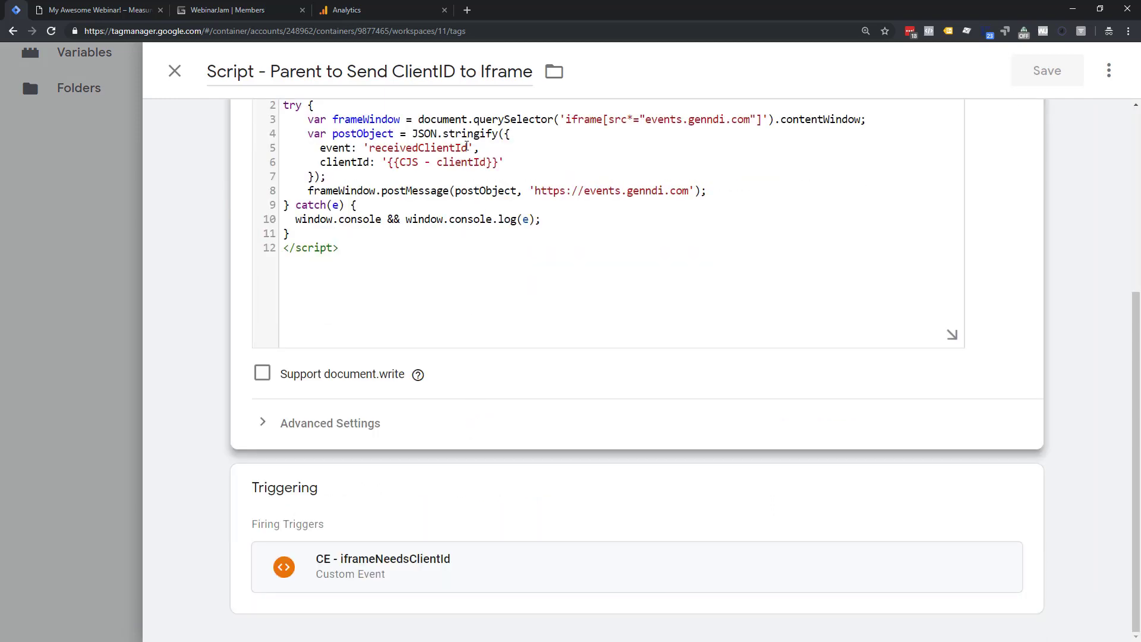
drag(469, 147, 369, 149)
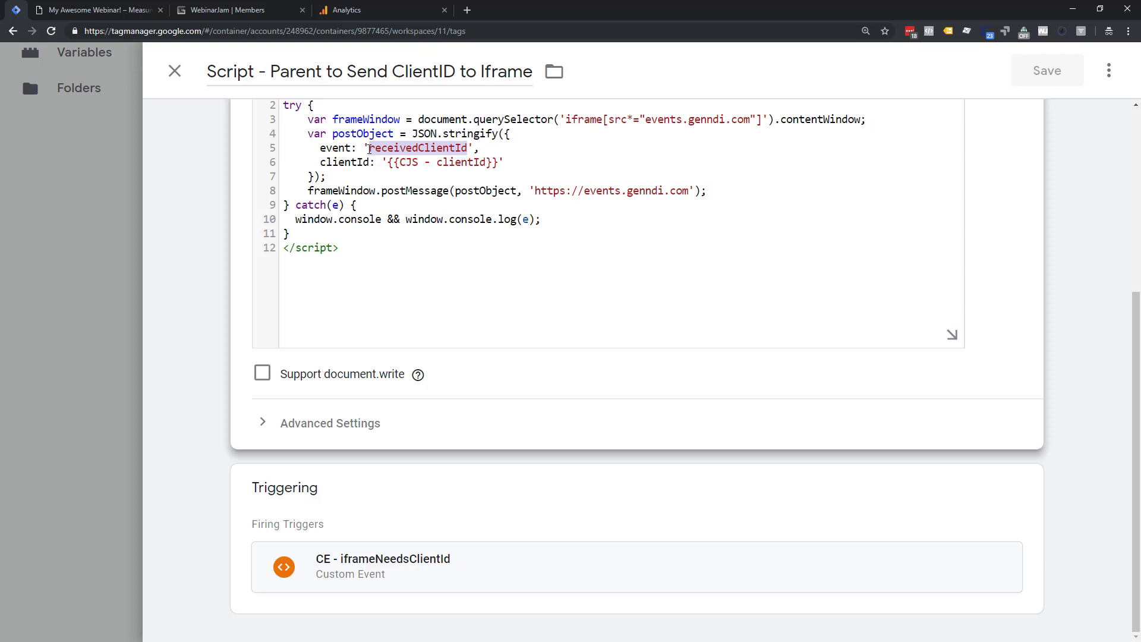
click(174, 70)
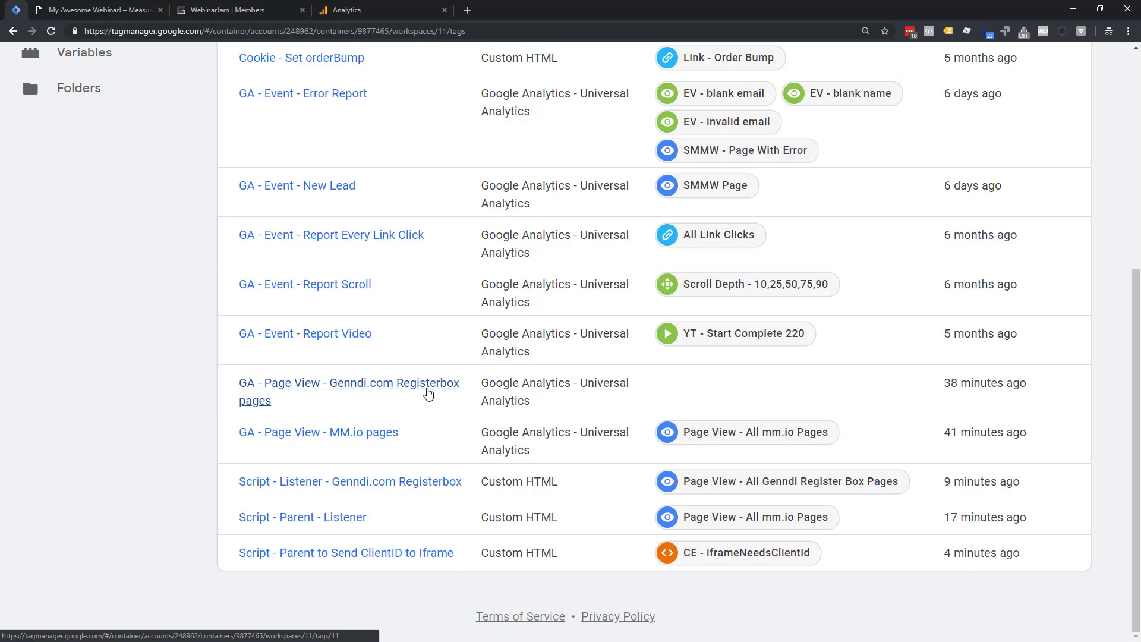
click(390, 392)
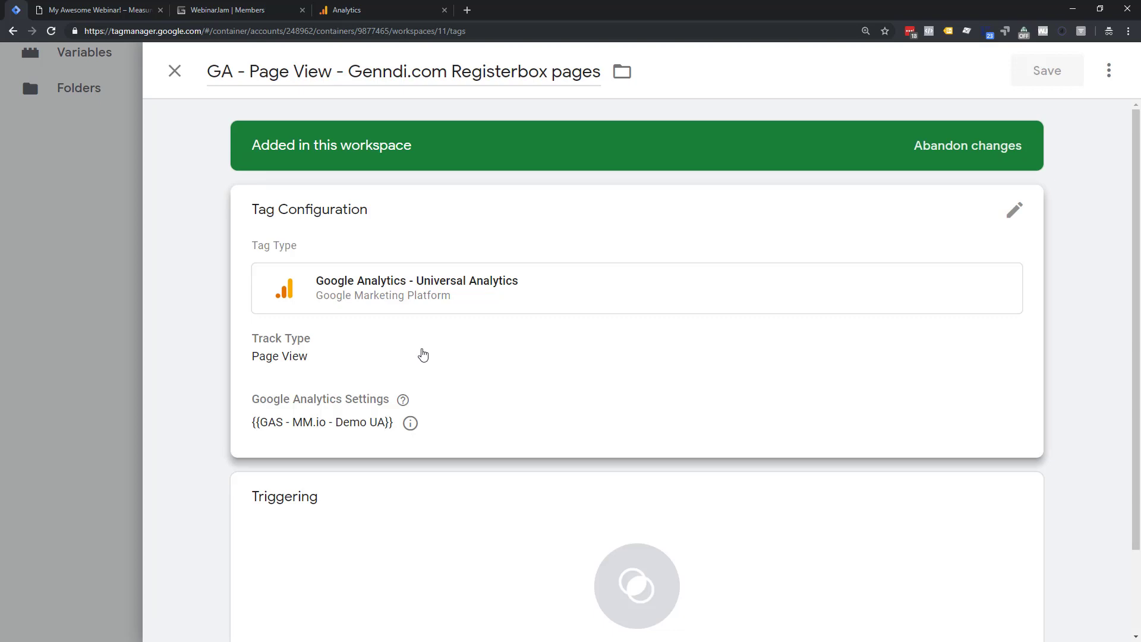
click(181, 82)
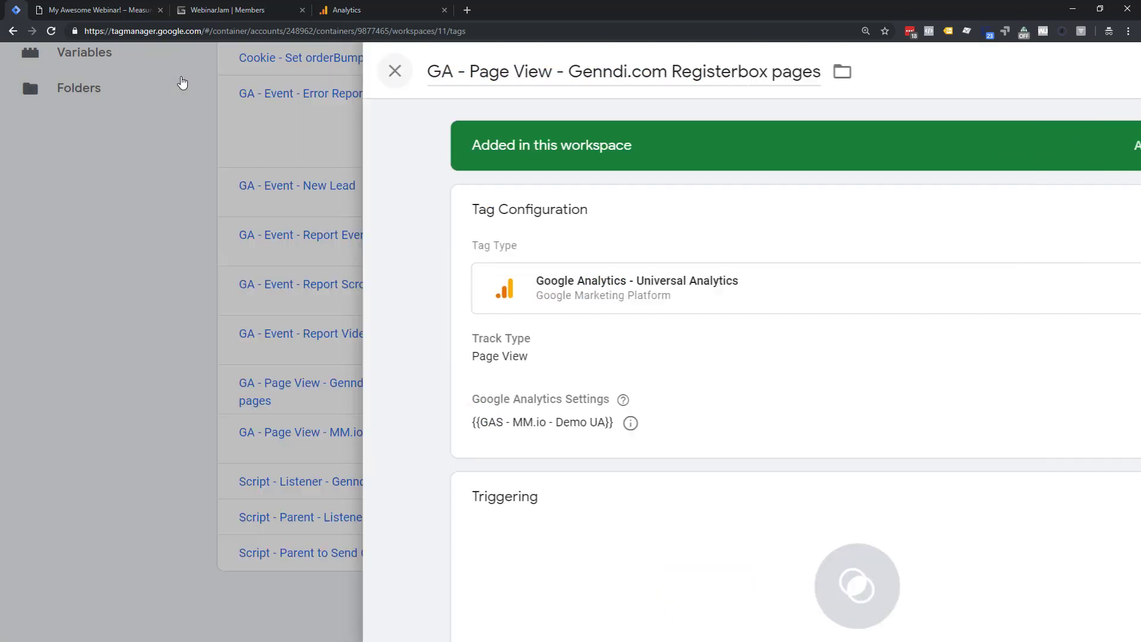
- Start a new user-defined variable of the Data Layer Variable type
click(104, 70)
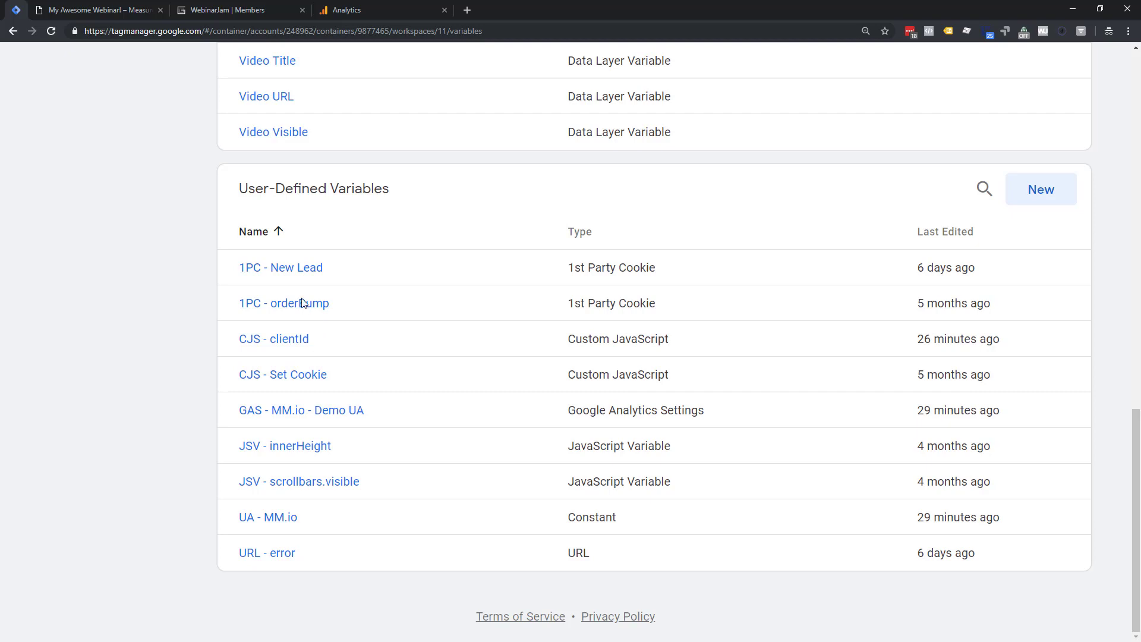
click(1033, 194)
click(664, 245)
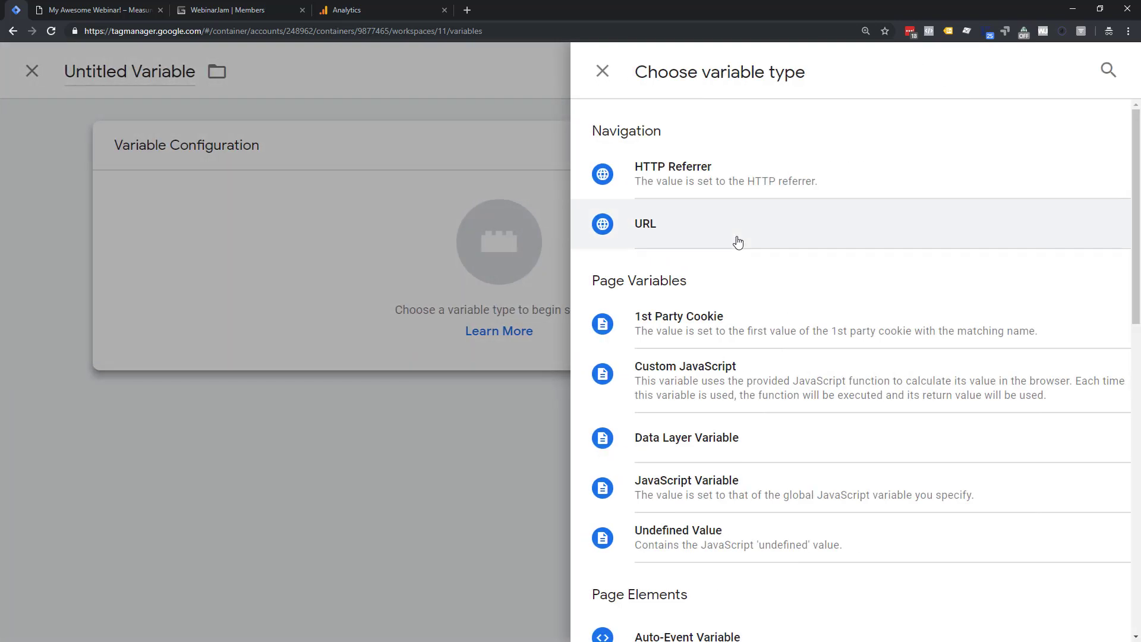
click(681, 459)
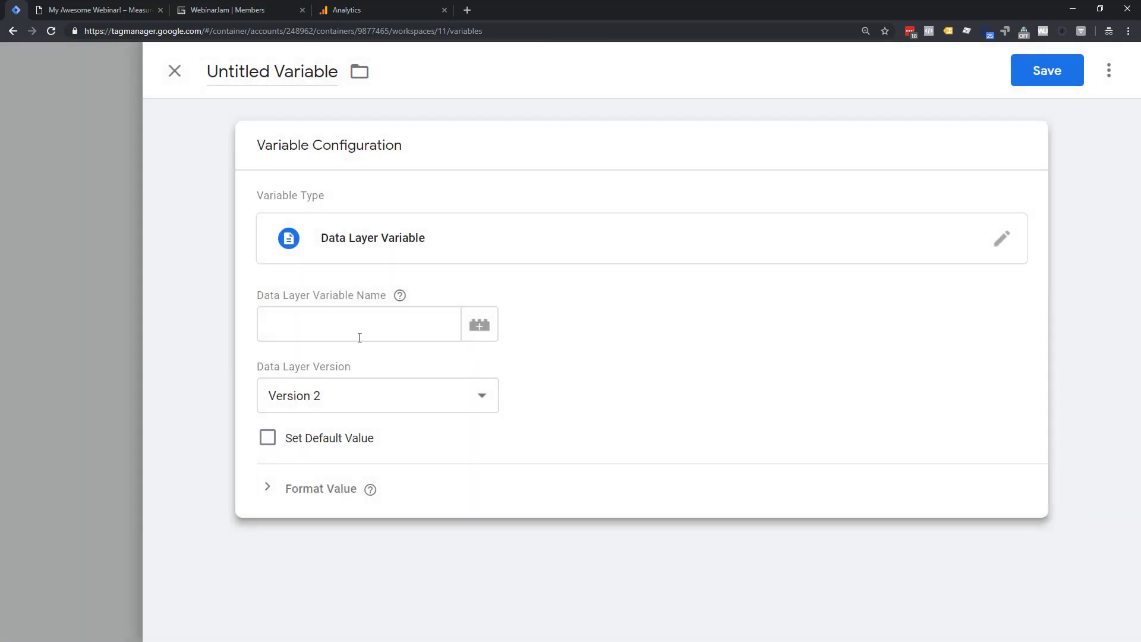
- Set the variable's data layer variable name to clientId
click(330, 328)
text(e)
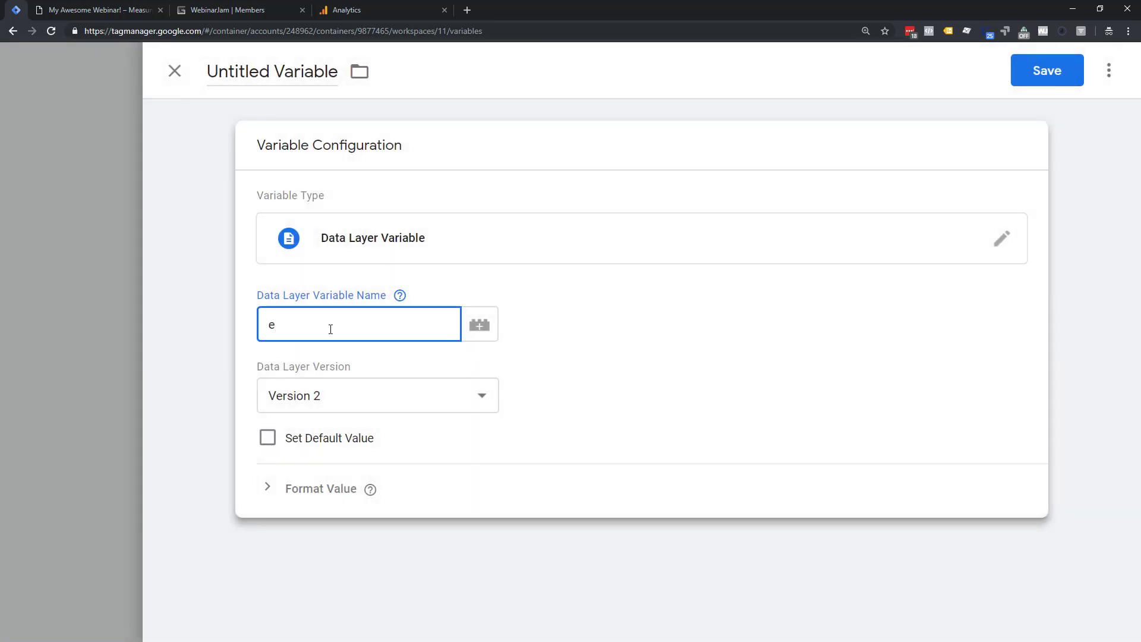
text(vent)
drag(323, 325, 201, 310)
text(clientId)
double_click(349, 325)
click(350, 326)
- Title the variable DLV - clientId and save it
click(305, 72)
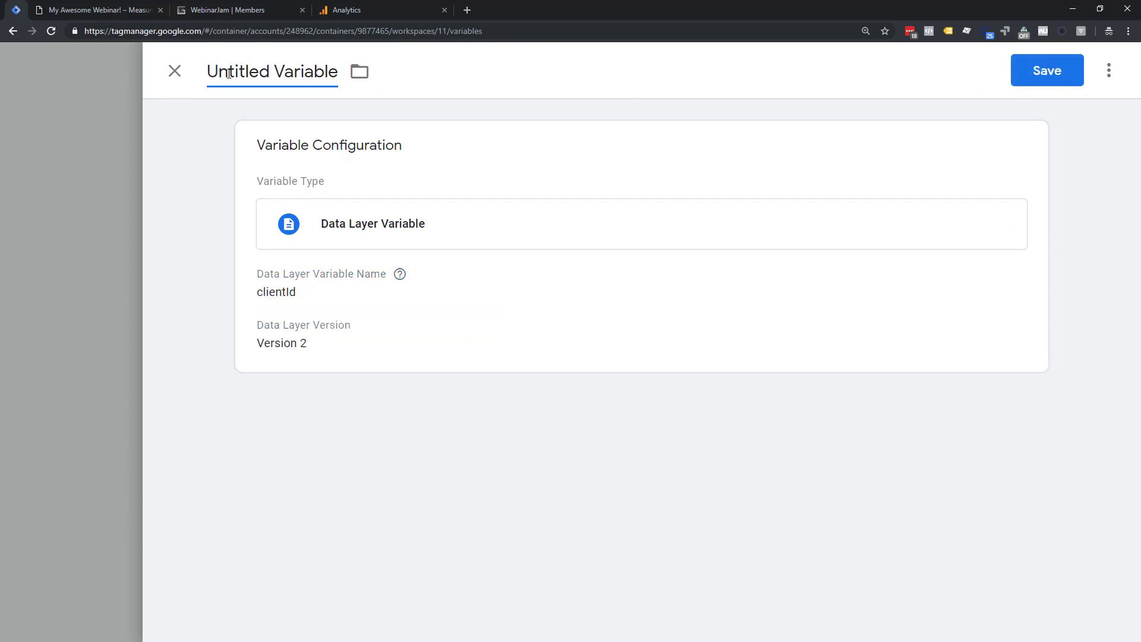
triple_click(228, 74)
text(DLS)
text(V - )
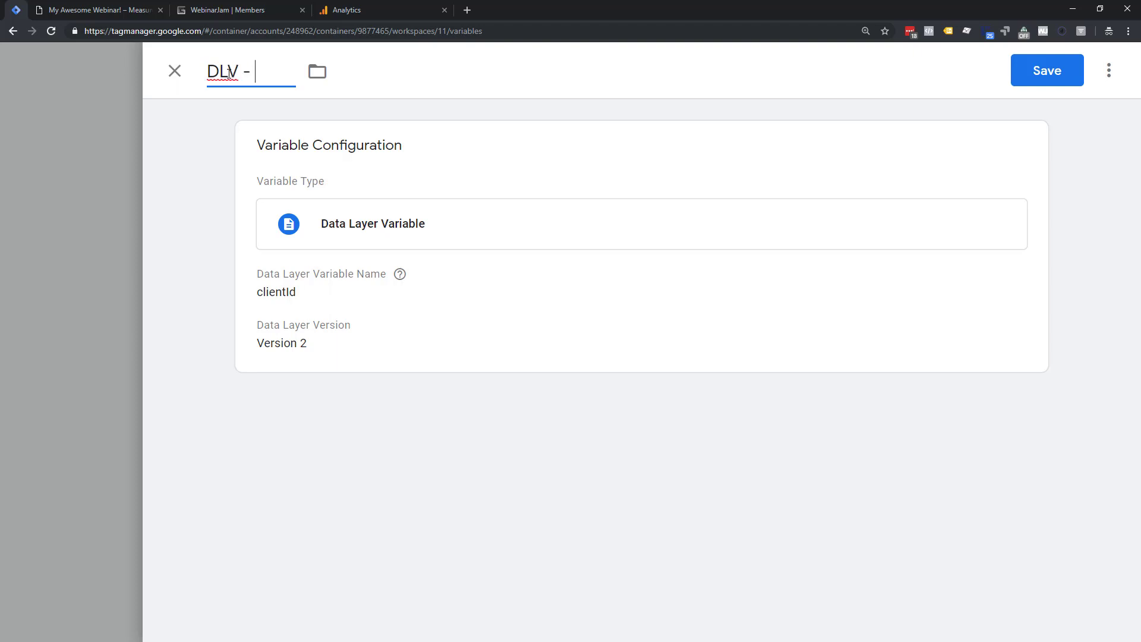
text(clientId)
click(1044, 75)
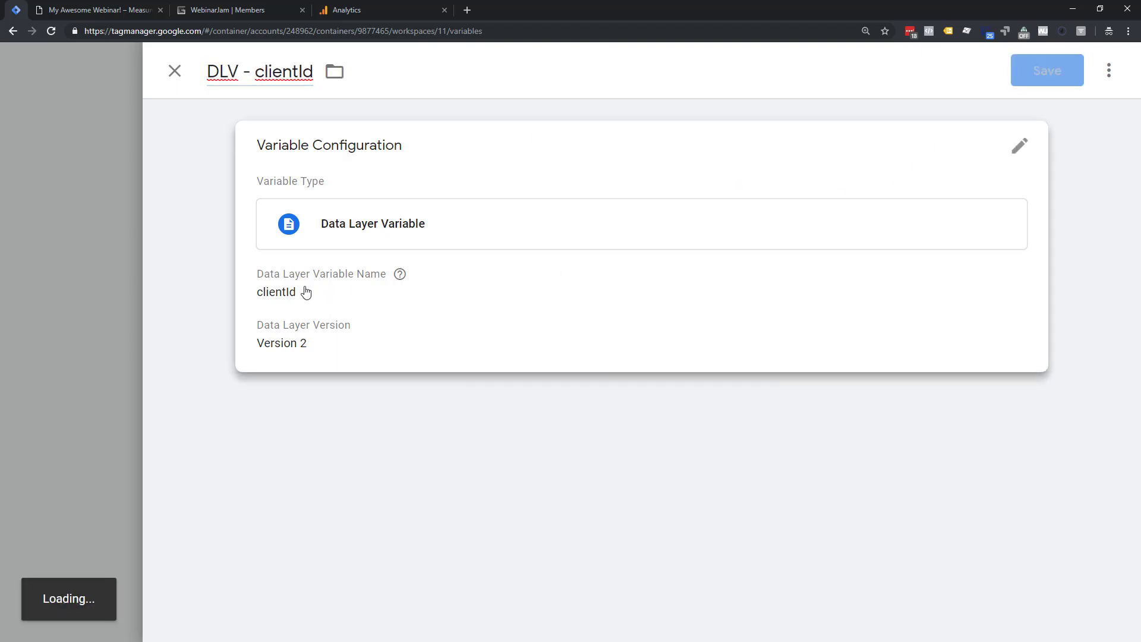
- Return to the tag list and check the clientId line in the Script - Parent to Send ClientID to Iframe tag's code
scroll(326, 290, up, 4)
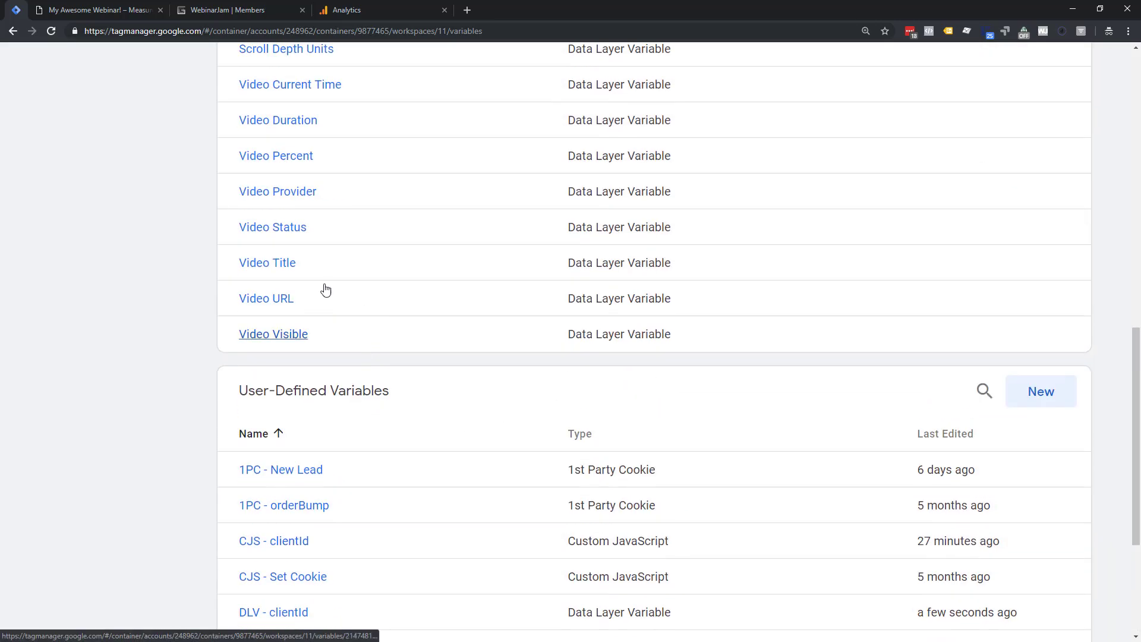
scroll(326, 290, up, 10)
click(72, 234)
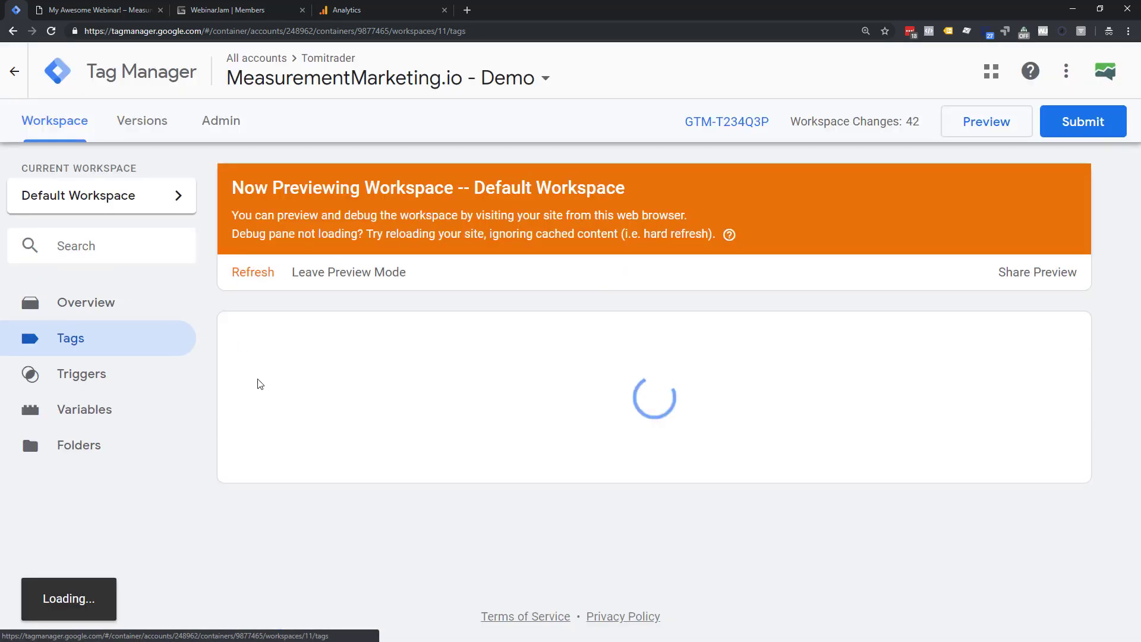
scroll(286, 428, down, 5)
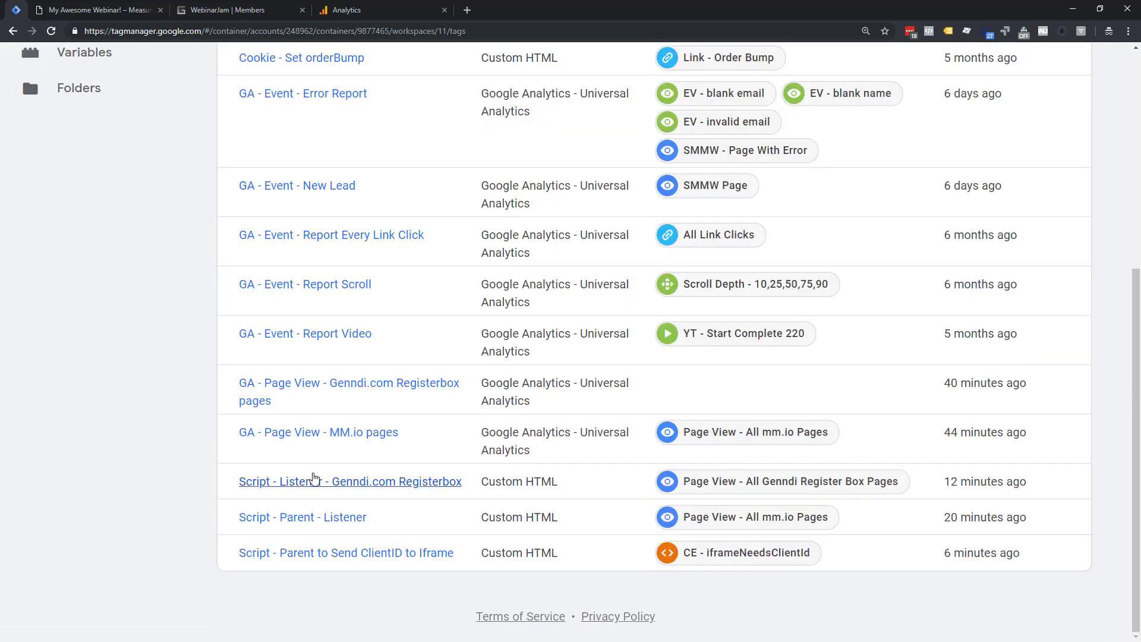
click(305, 561)
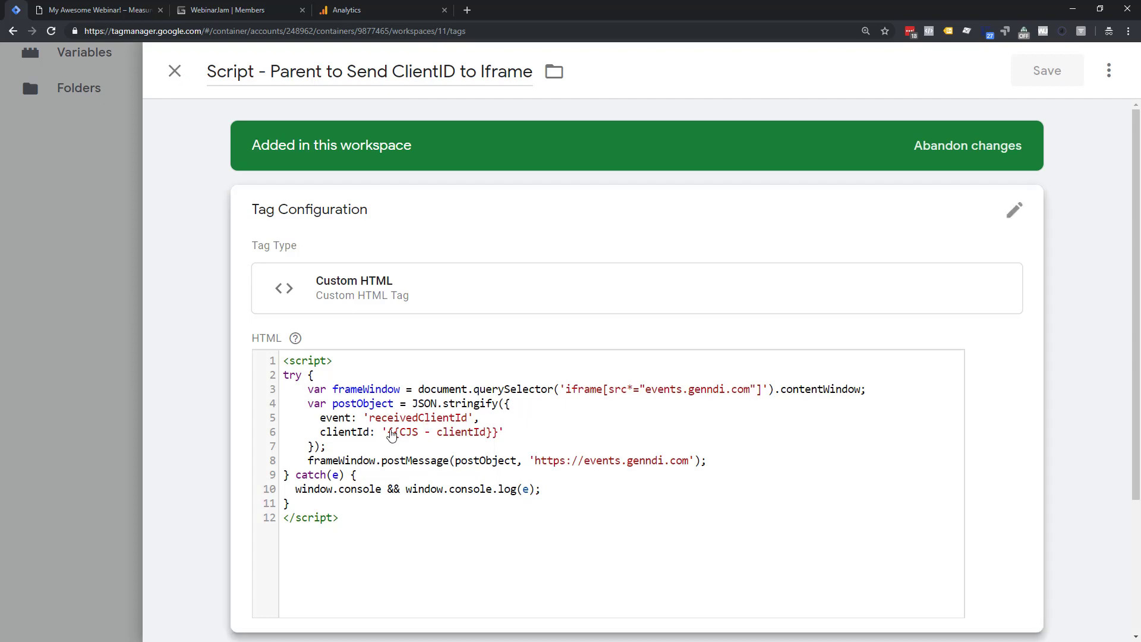
click(175, 71)
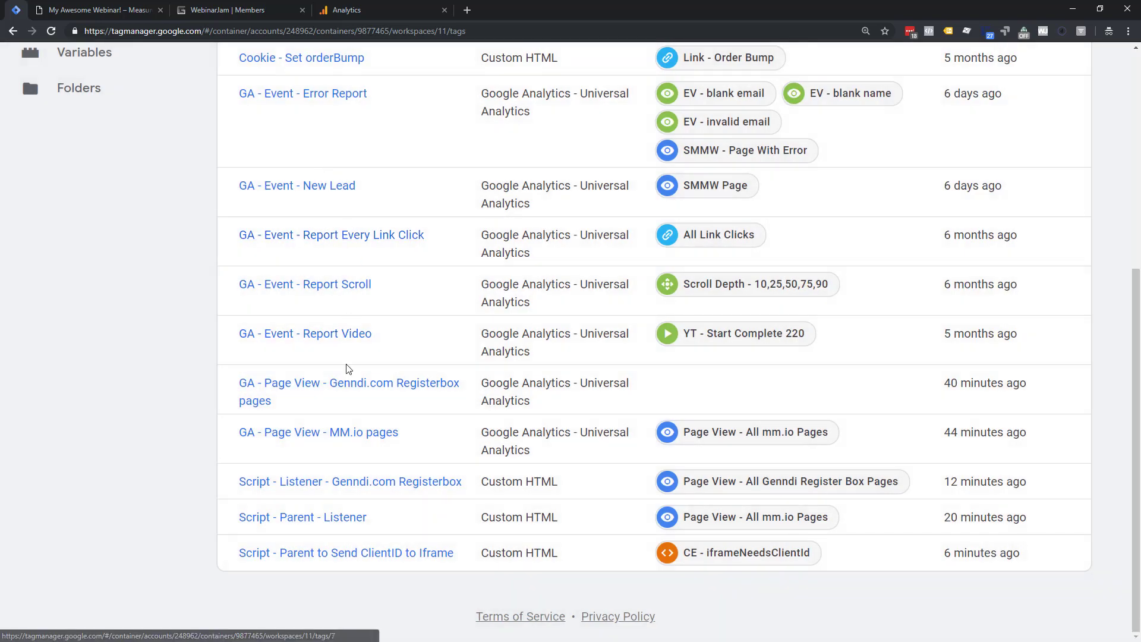
click(355, 388)
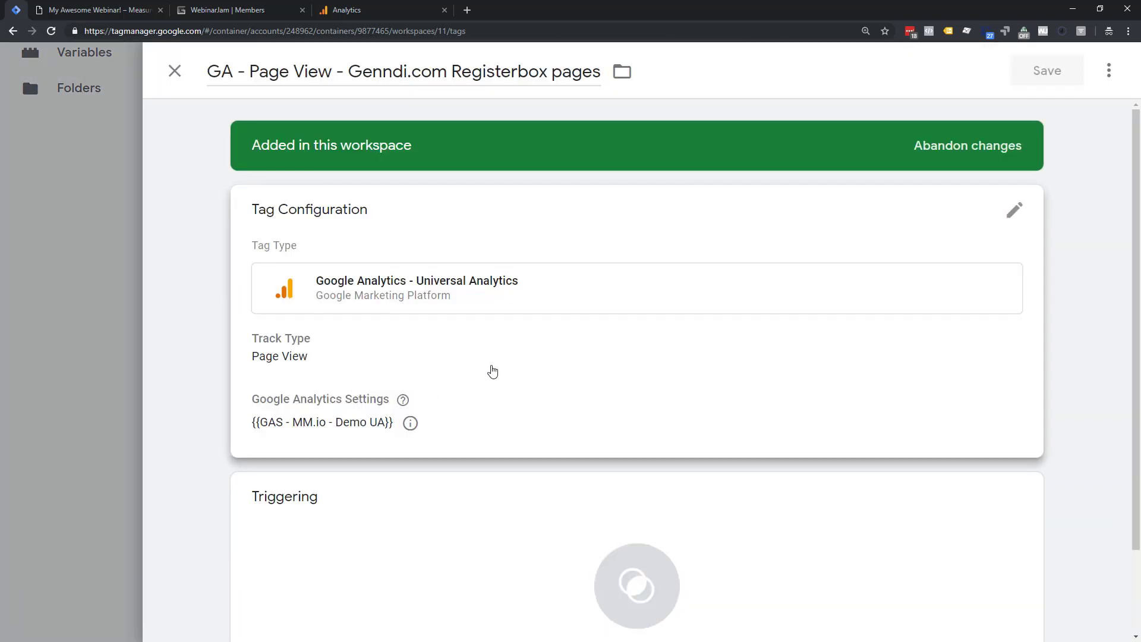
click(545, 559)
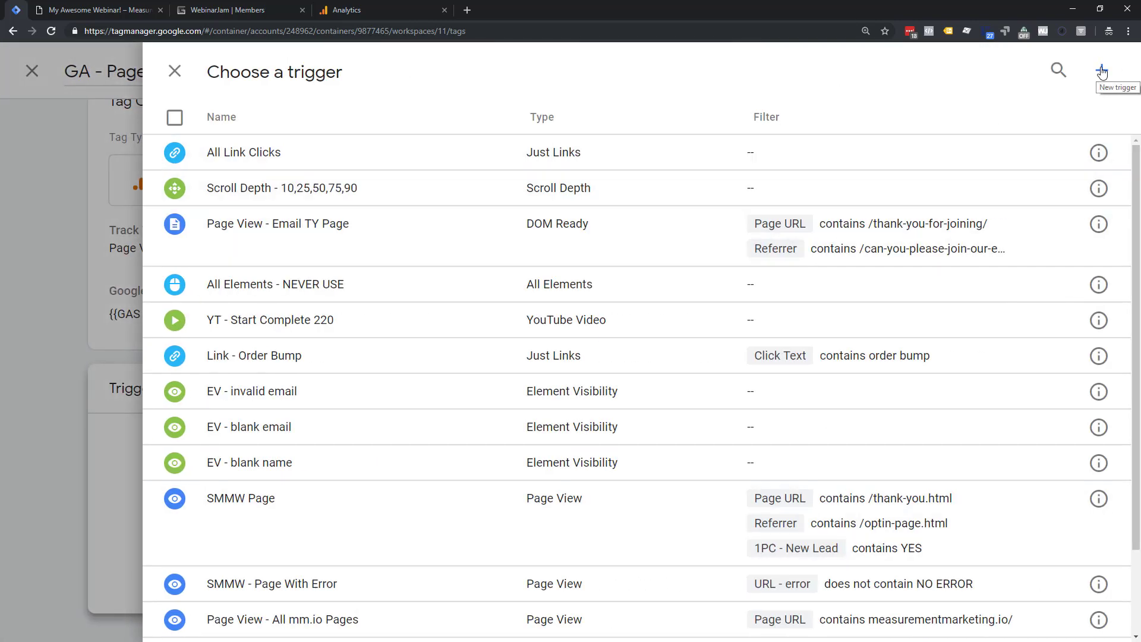
click(1101, 71)
click(534, 235)
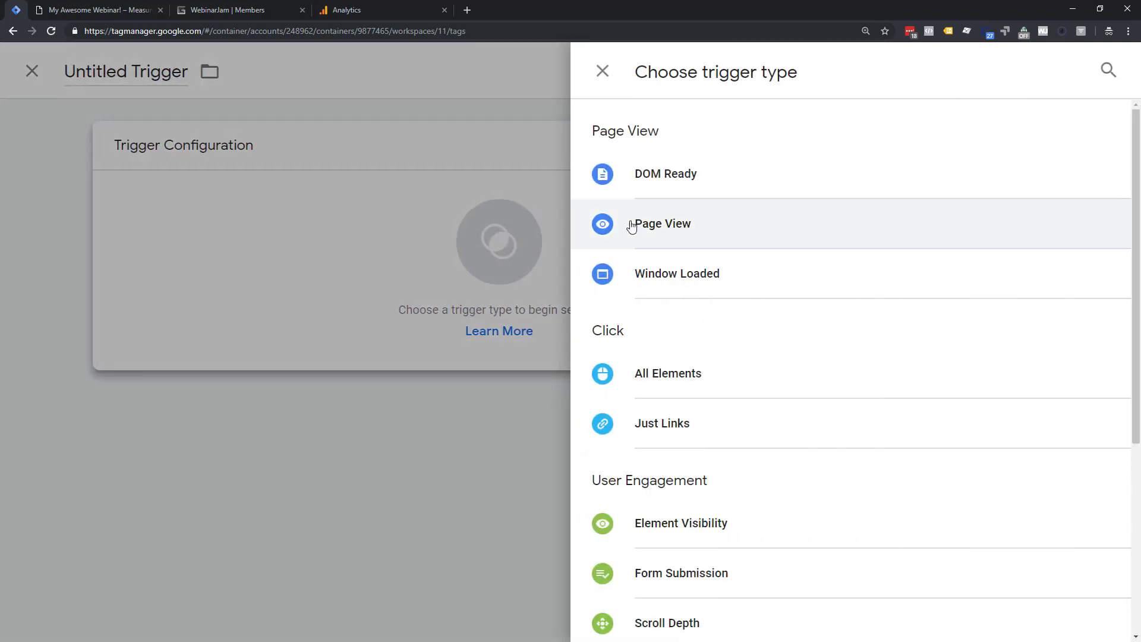
scroll(654, 527, down, 5)
click(673, 479)
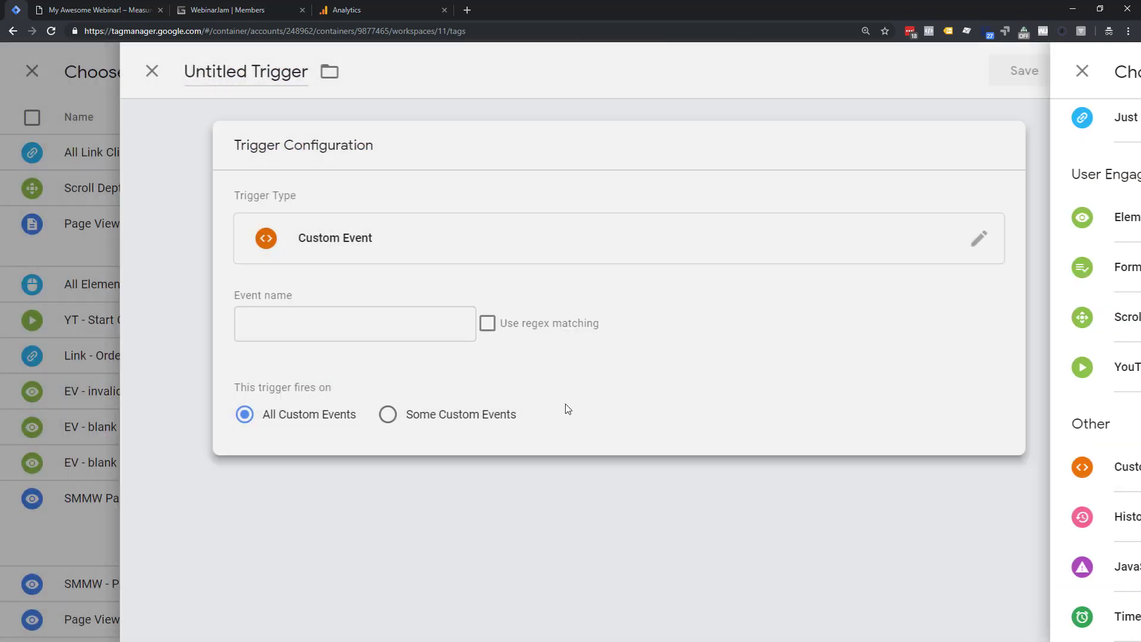
click(395, 321)
text(reci)
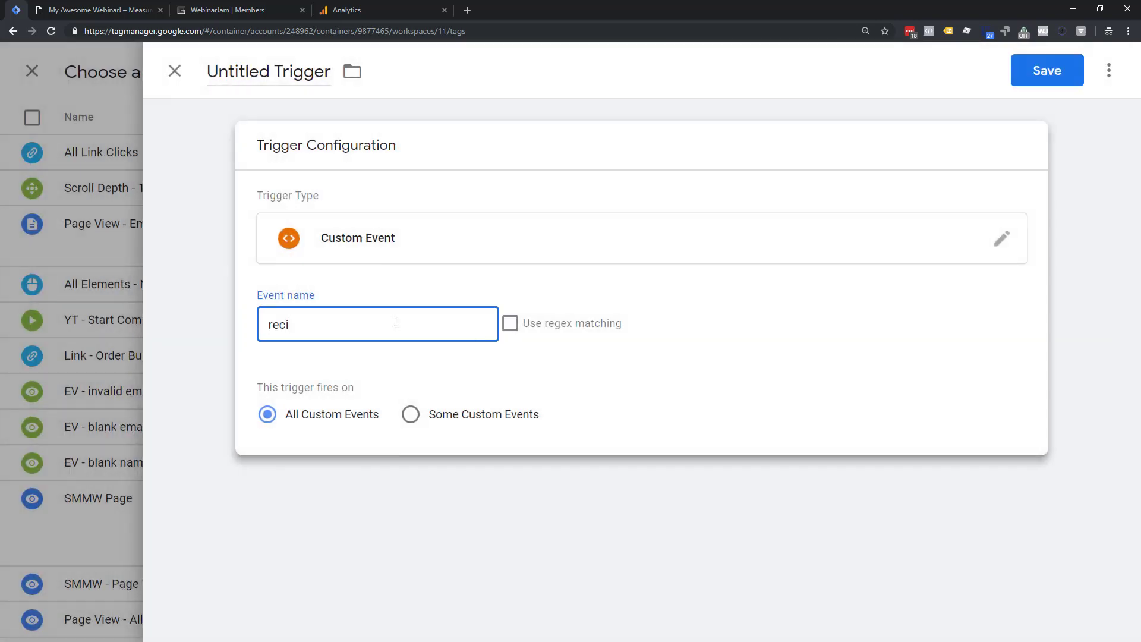
key(BackSpace)
text(eivedi)
click(174, 71)
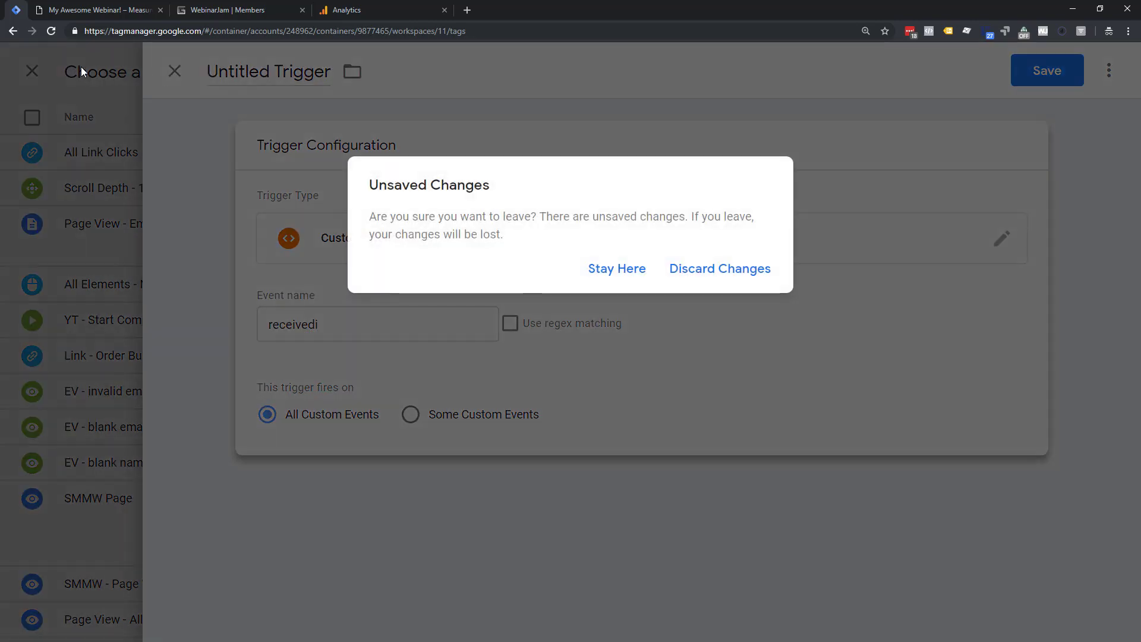
click(719, 269)
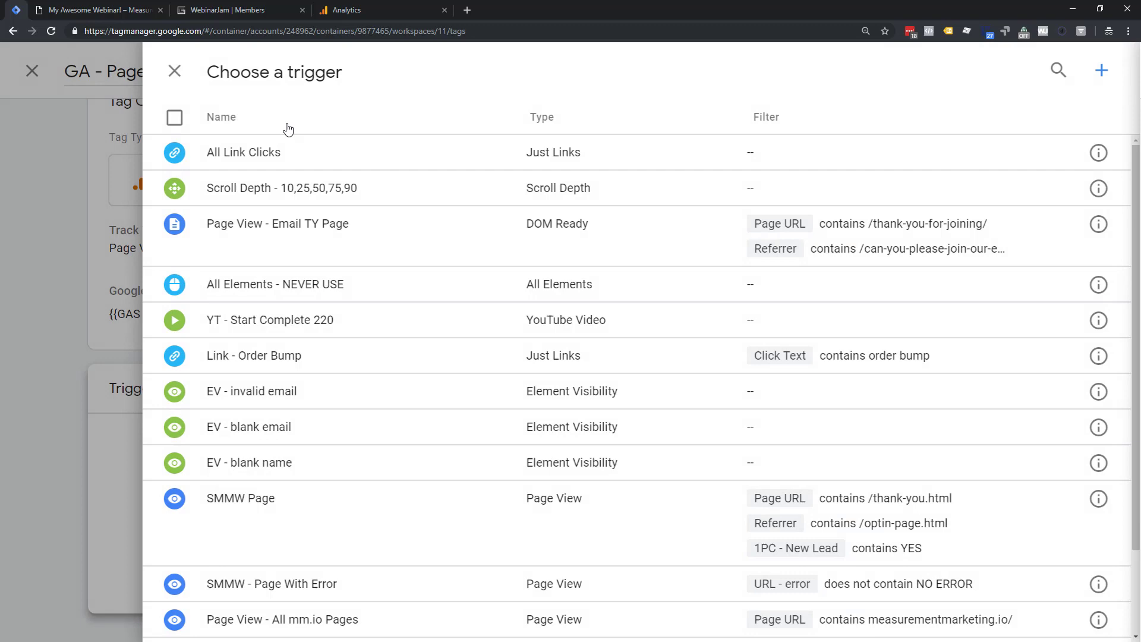
click(175, 72)
click(175, 71)
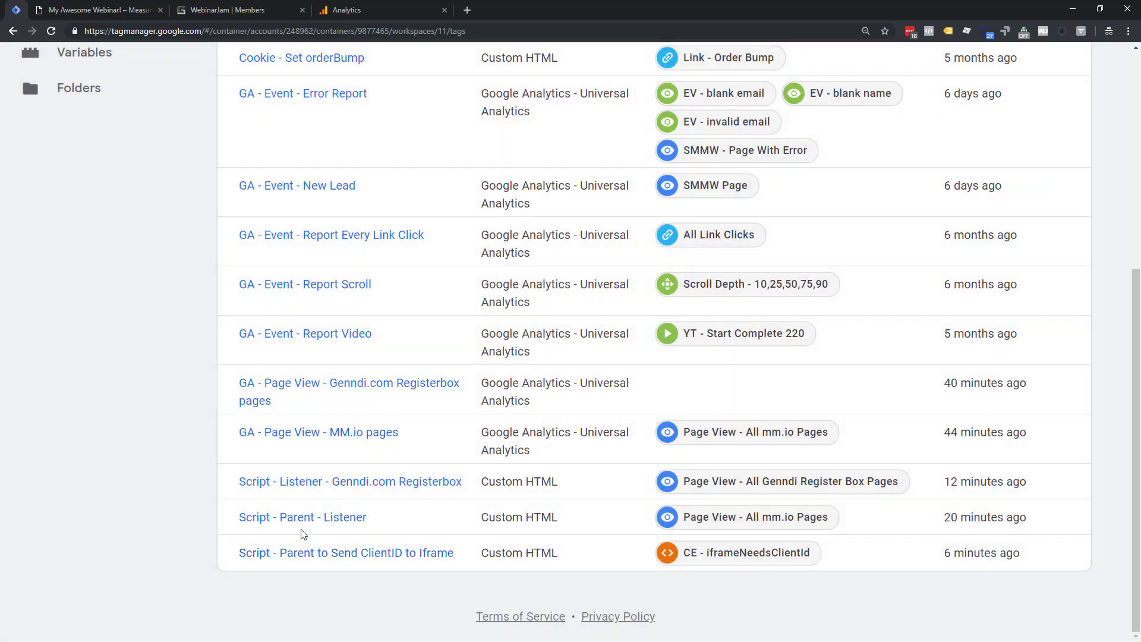
- Copy the event name receivedClientId from the code of the Script - Parent to Send ClientID to Iframe tag, leaving the tag unedited
click(297, 552)
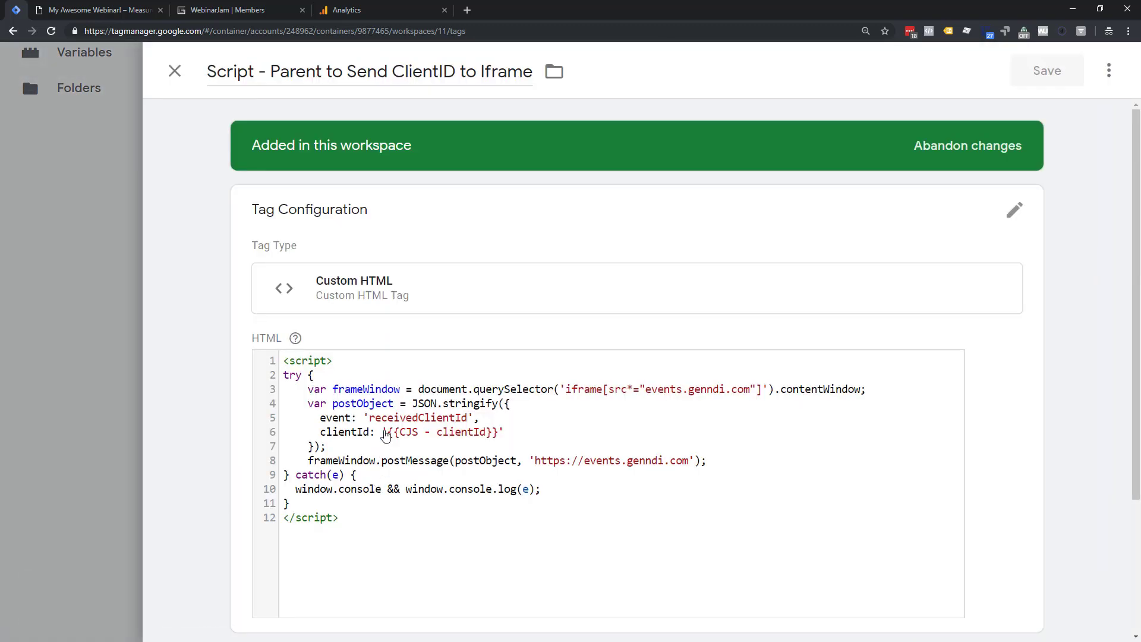
click(385, 437)
scroll(367, 225, down, 5)
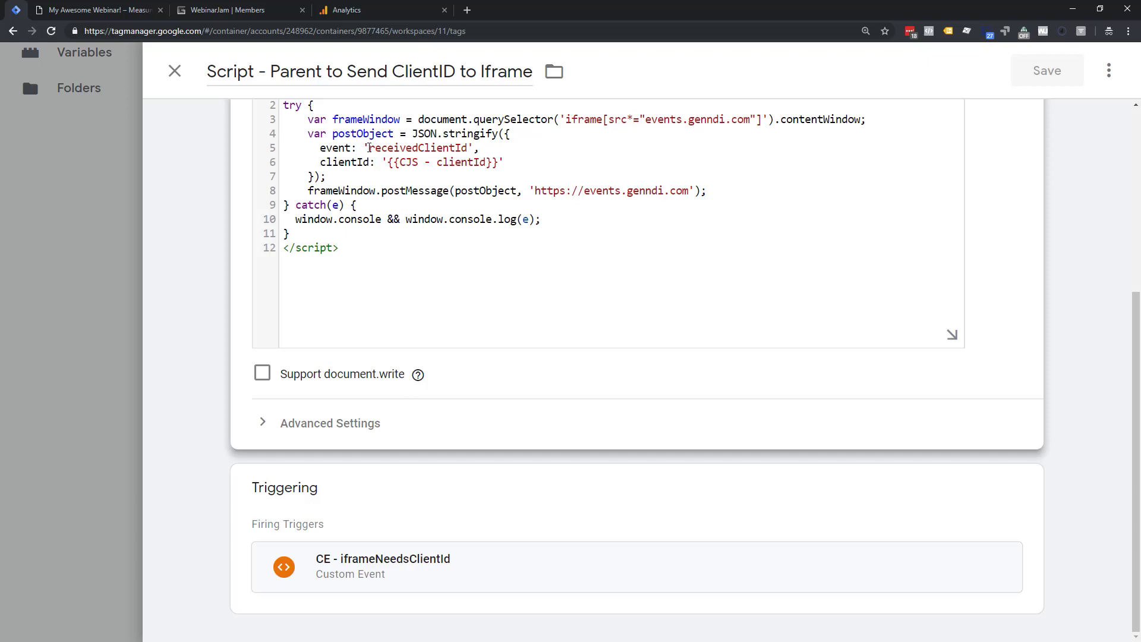
drag(369, 147, 468, 153)
key(ctrl+c)
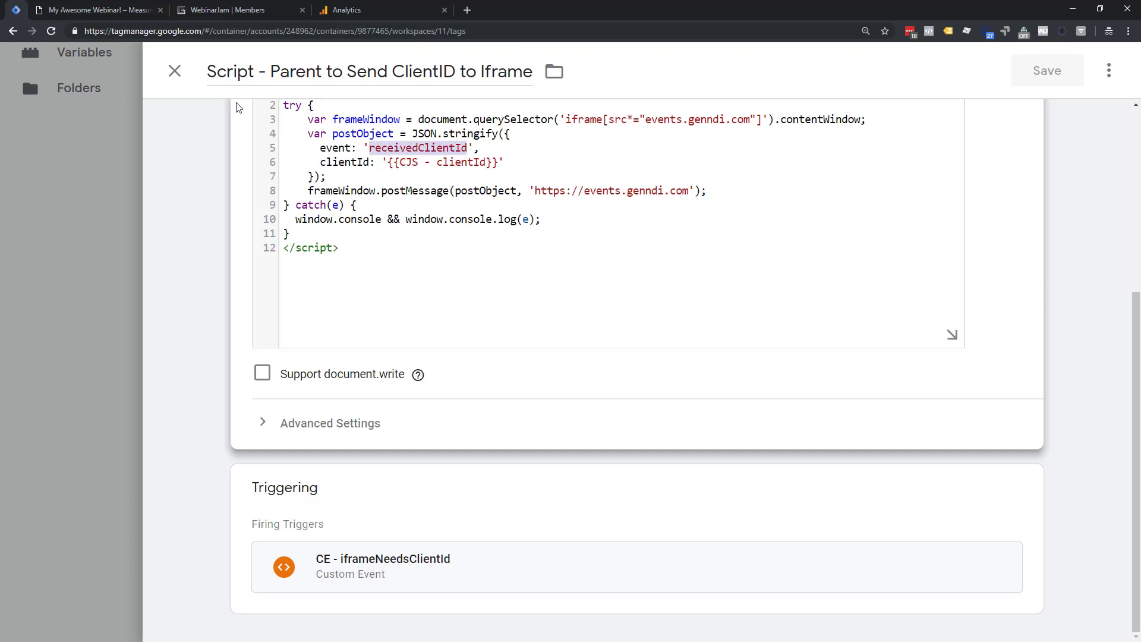
click(174, 71)
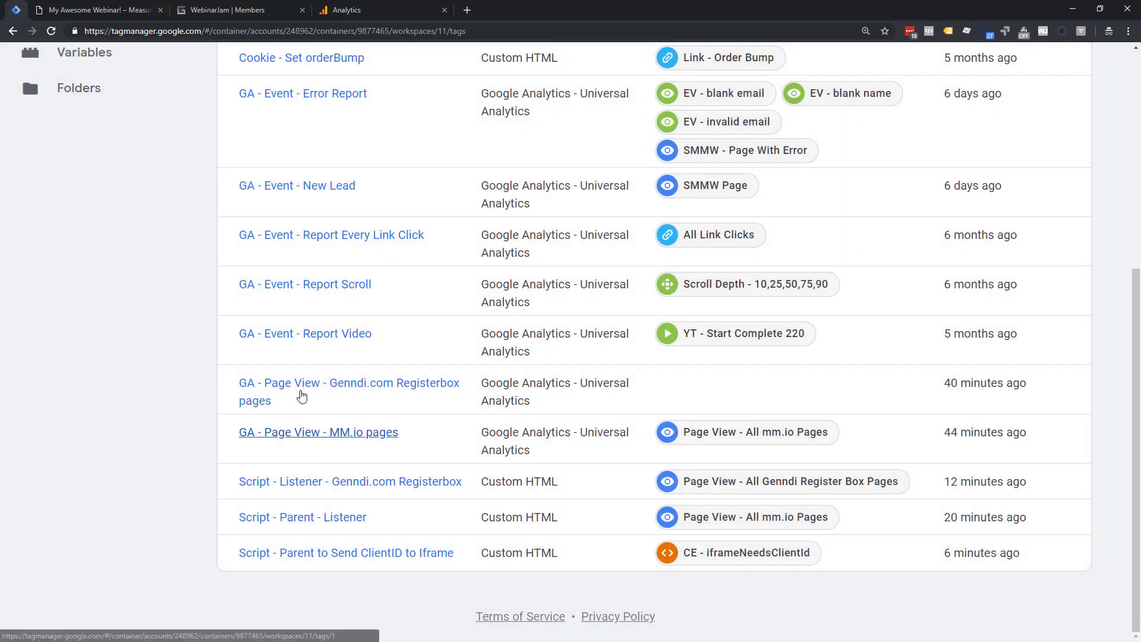
- Create a Custom Event trigger with event name receivedClientId for the GA - Page View - Genndi.com Registerbox pages tag
click(290, 385)
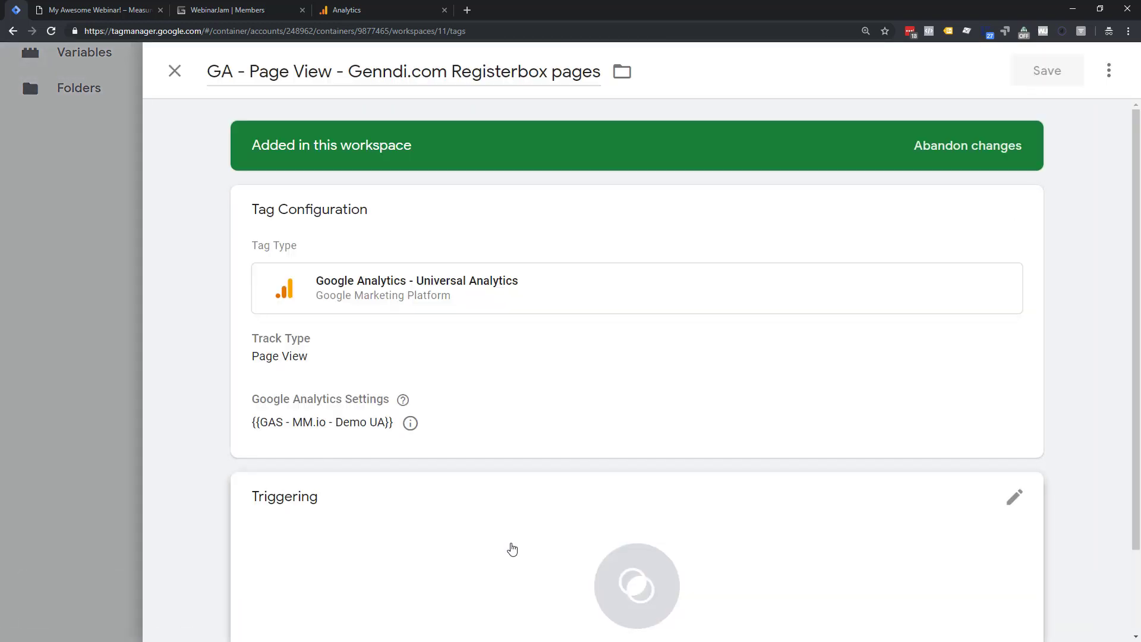
click(510, 547)
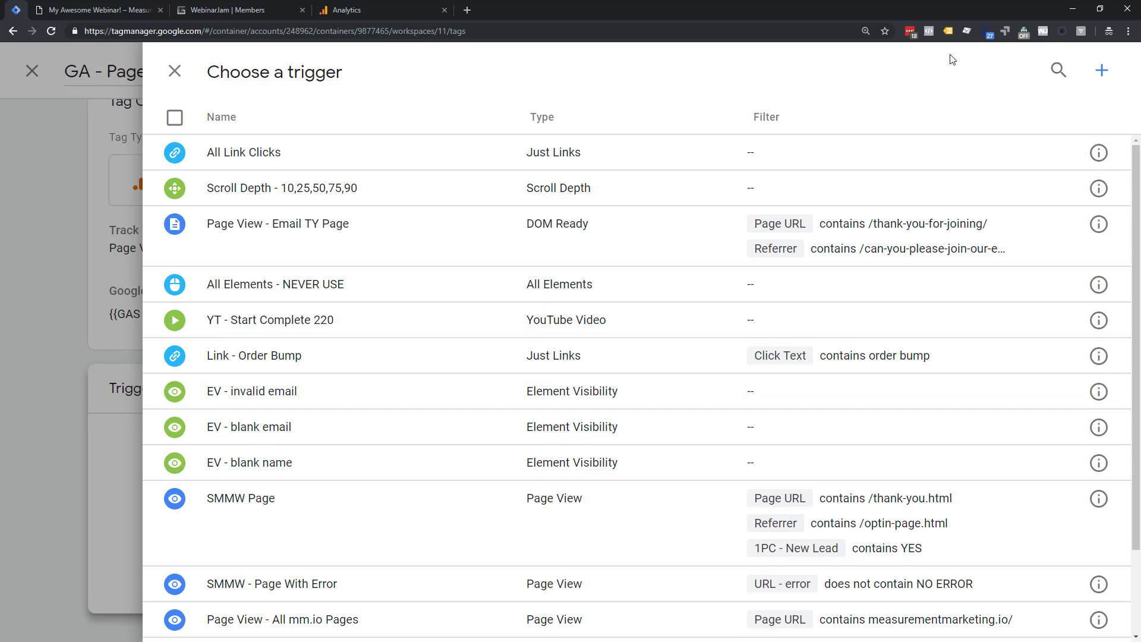
click(1101, 70)
click(734, 268)
scroll(849, 391, down, 5)
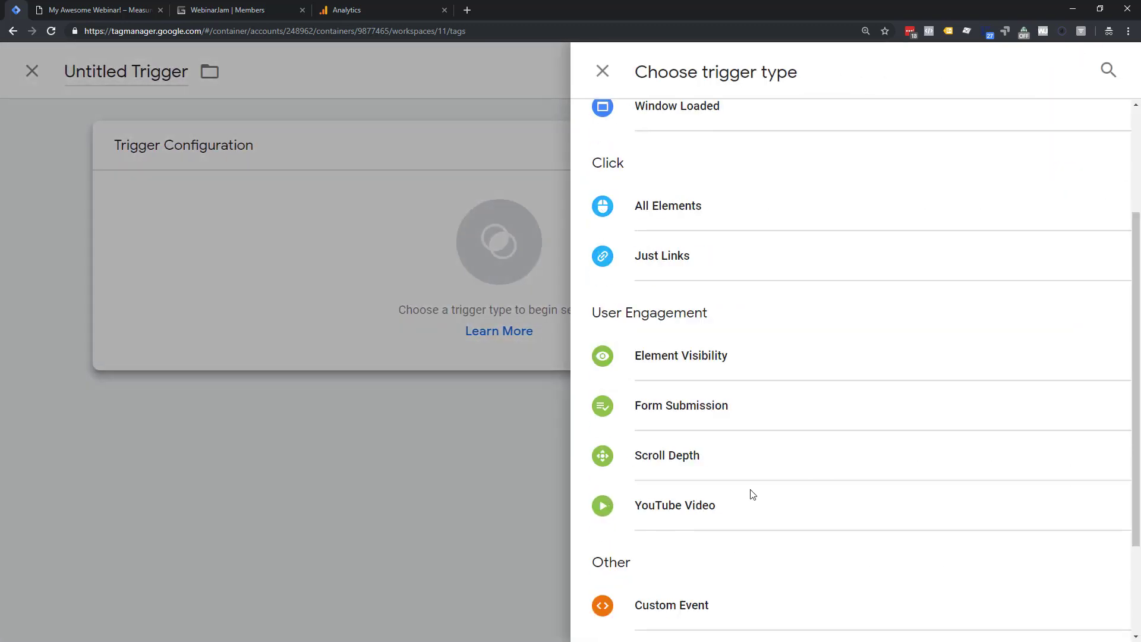
click(744, 479)
click(399, 320)
key(ctrl+v)
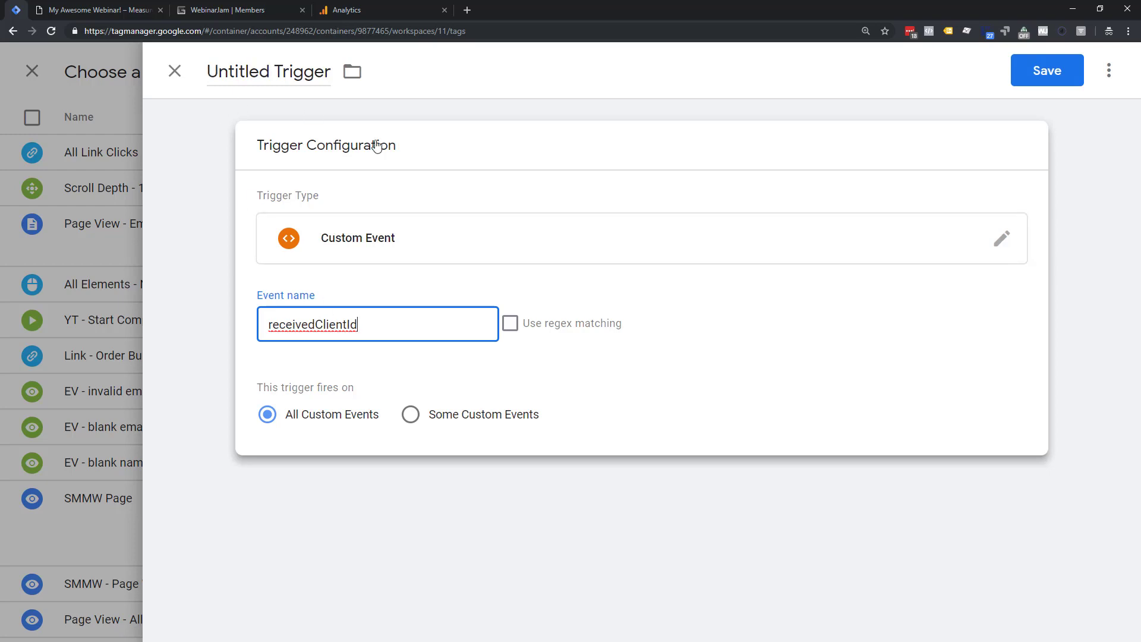
- Title the new trigger CE - receivedClientId and save it as the tag's firing trigger
click(267, 73)
key(ctrl+a)
text(CEW)
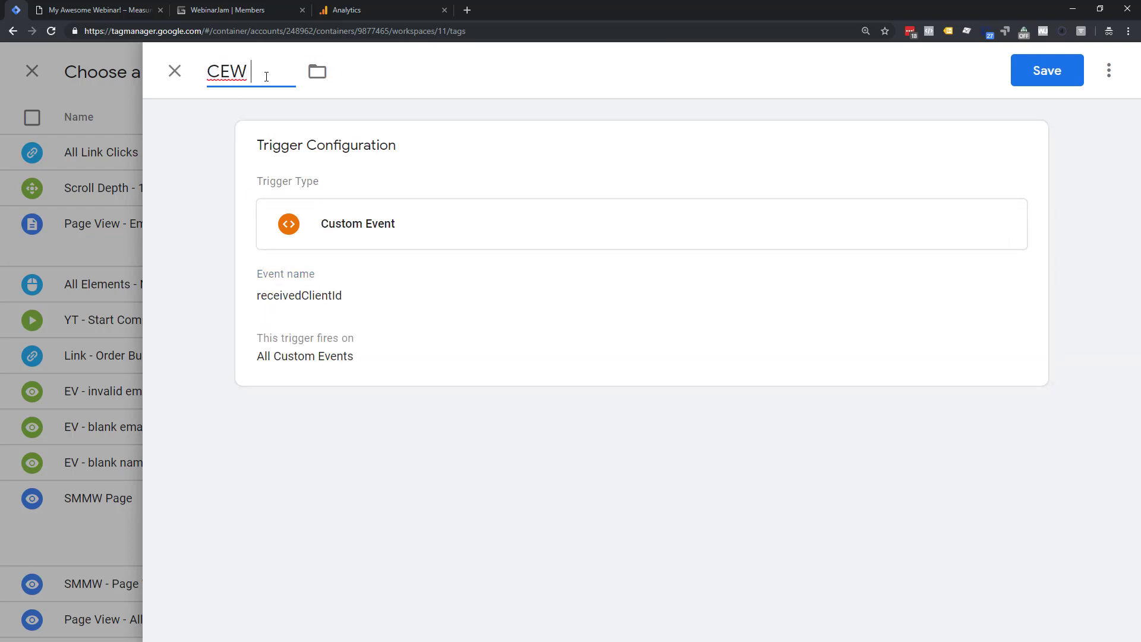
key(BackSpace)
key(BackSpace)
text(-)
key(ctrl+v)
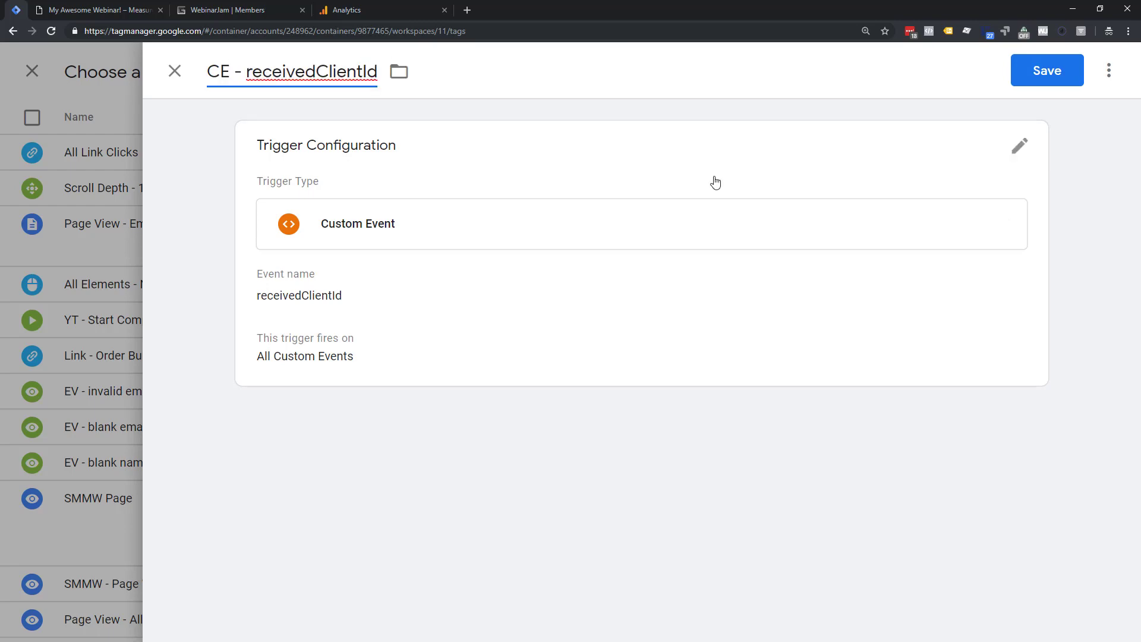
click(1045, 74)
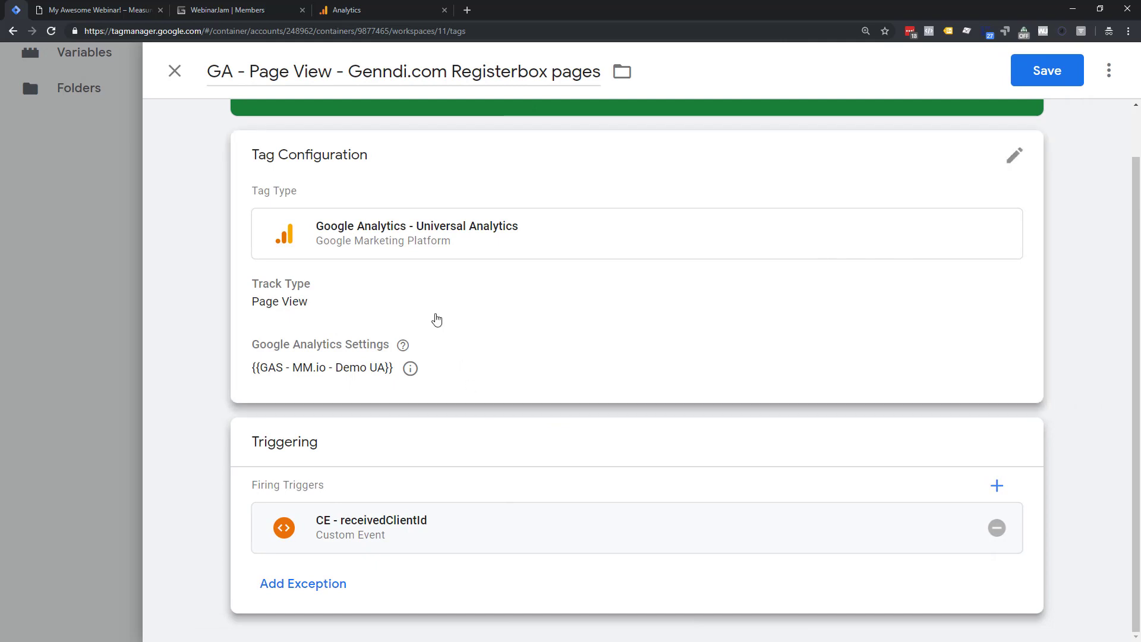
- Enable overriding settings in the page view tag and add a field to set named clientId
click(435, 318)
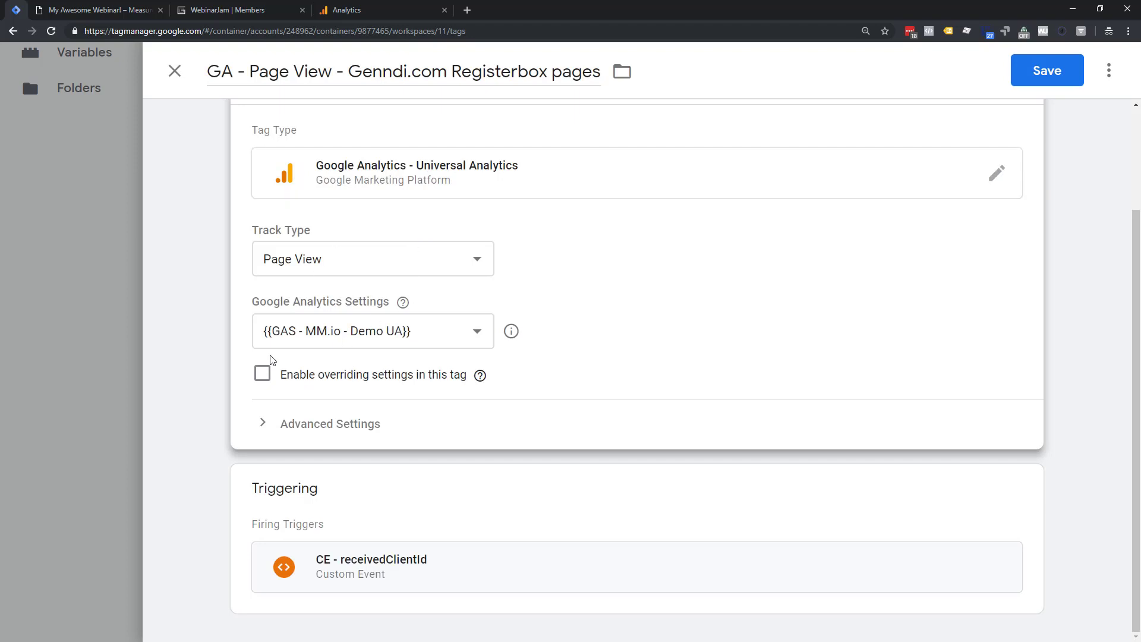
click(265, 375)
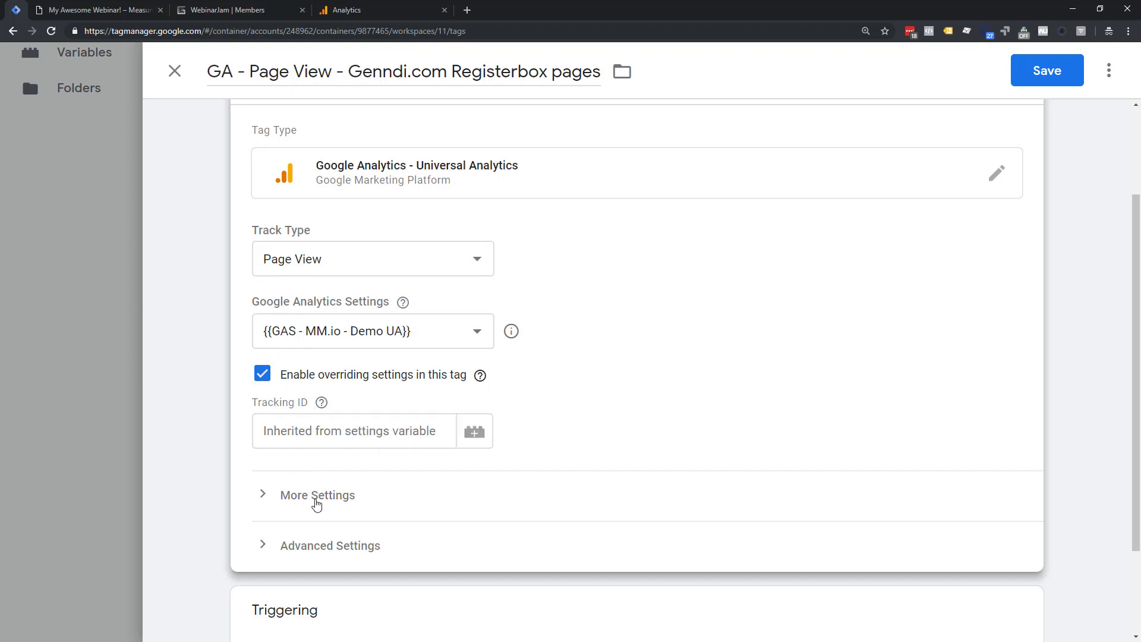
click(316, 498)
scroll(416, 523, down, 2)
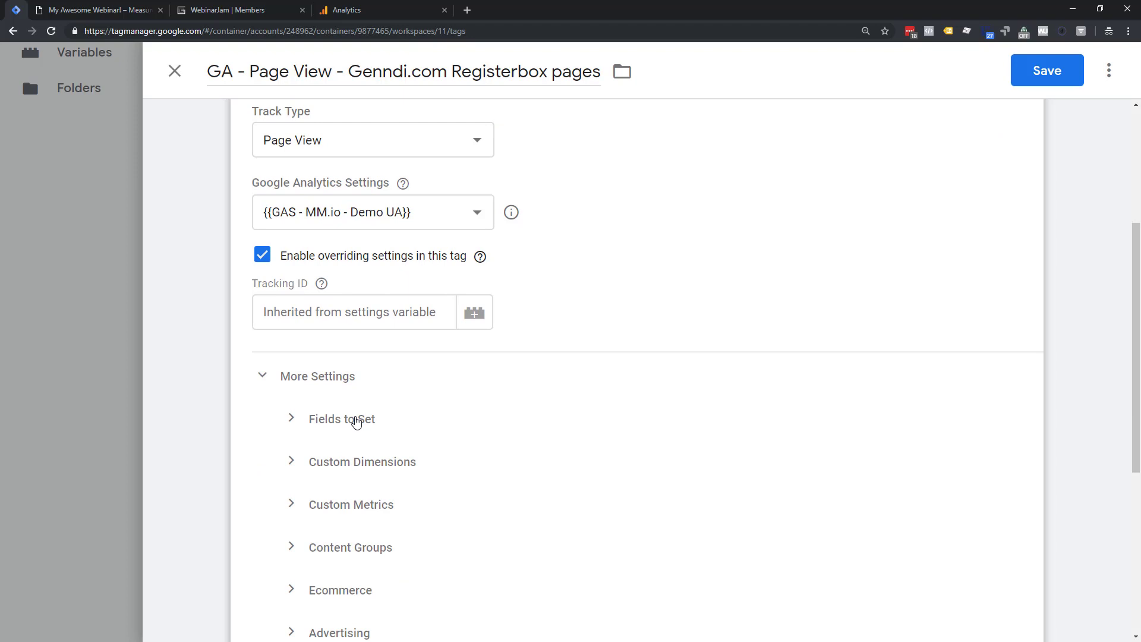
click(356, 422)
click(372, 491)
click(386, 487)
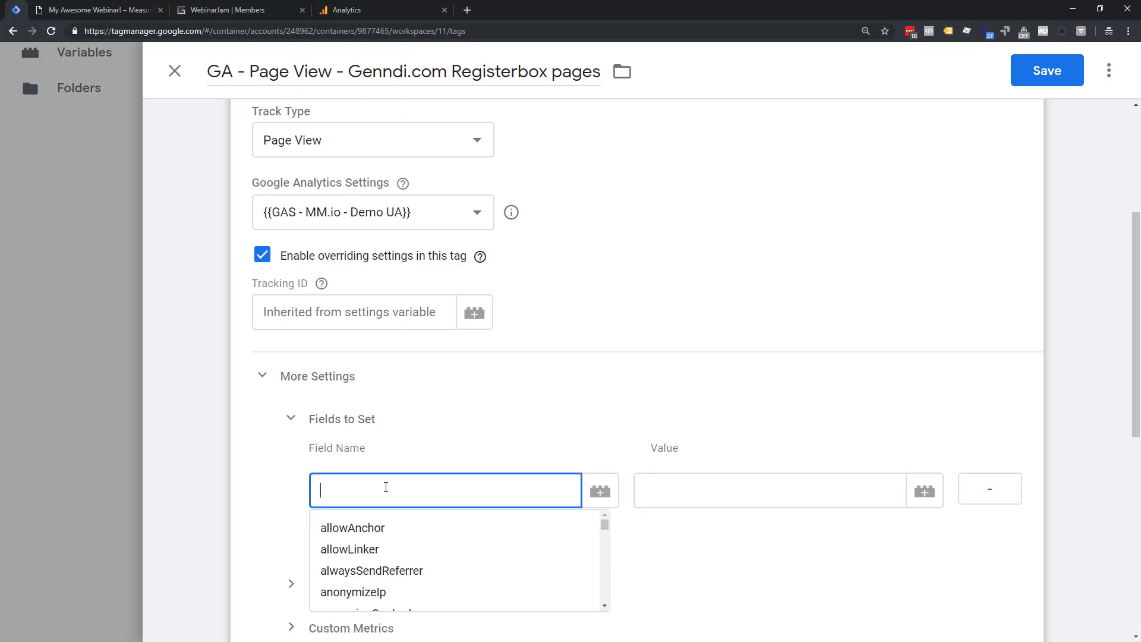
text(cli)
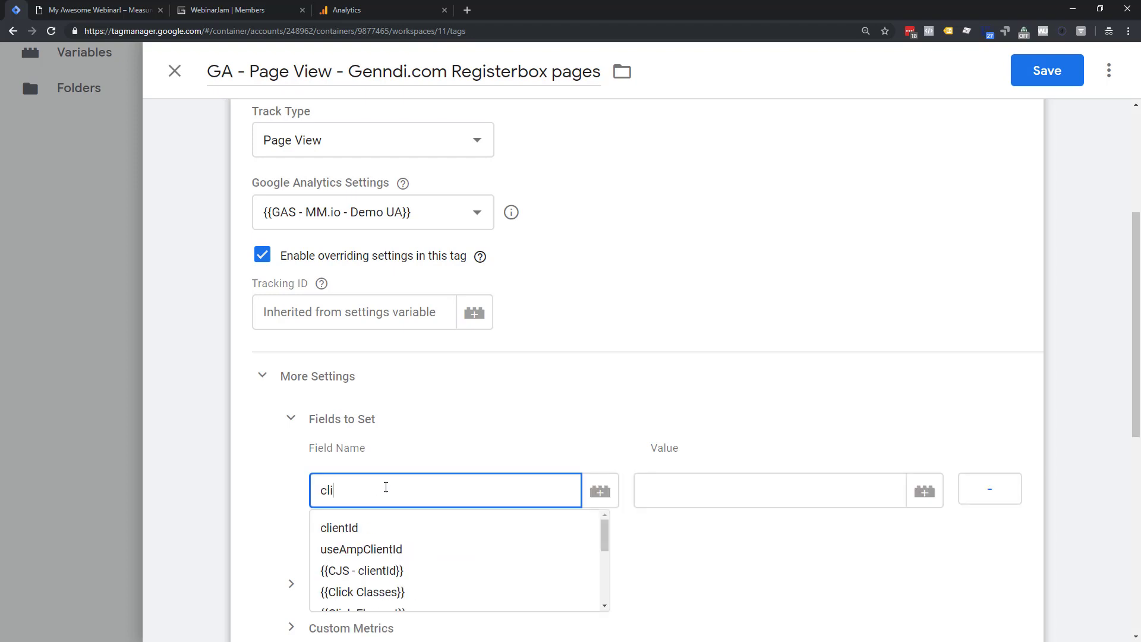
click(387, 527)
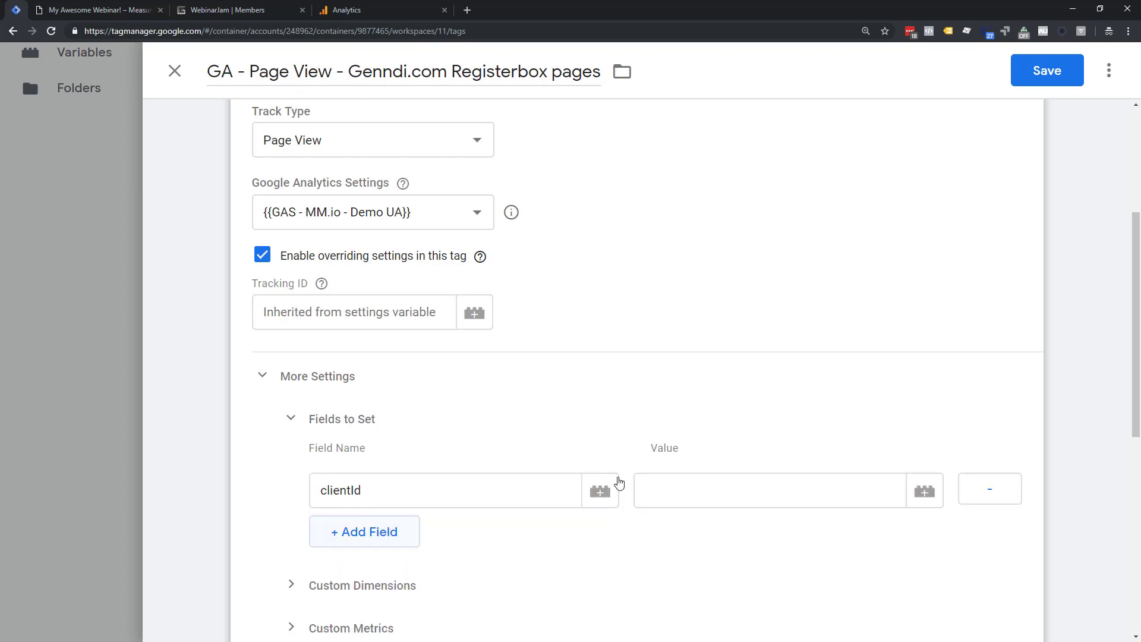
- Set the clientId field's value to the {{DLV - clientId}} variable
click(690, 493)
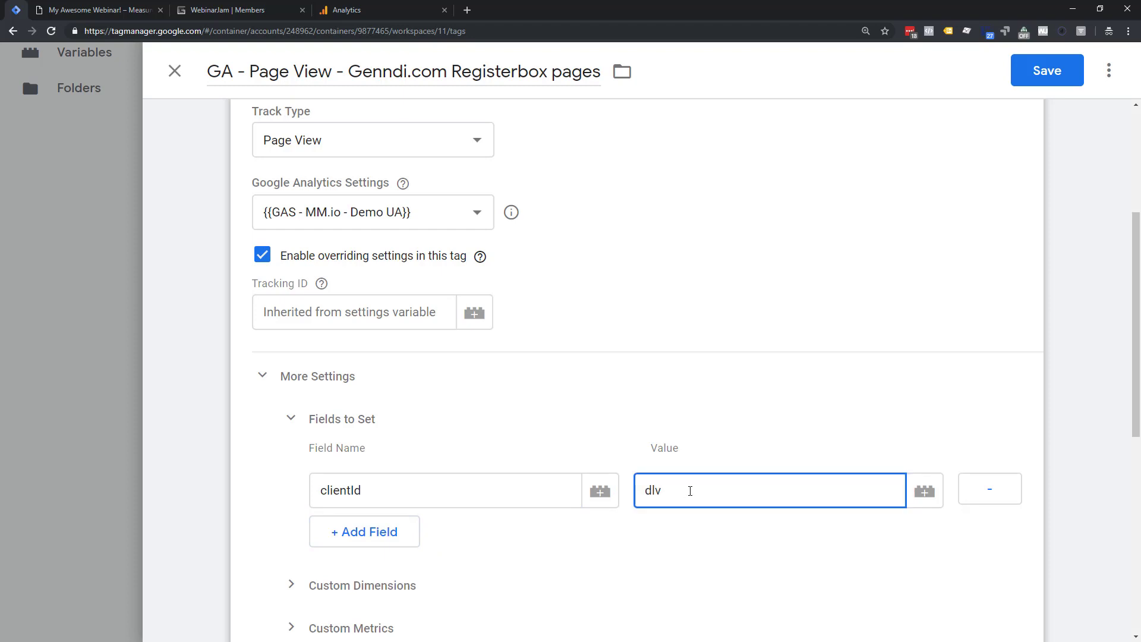
text(dlv)
key(BackSpace)
key(BackSpace)
text({{DLV)
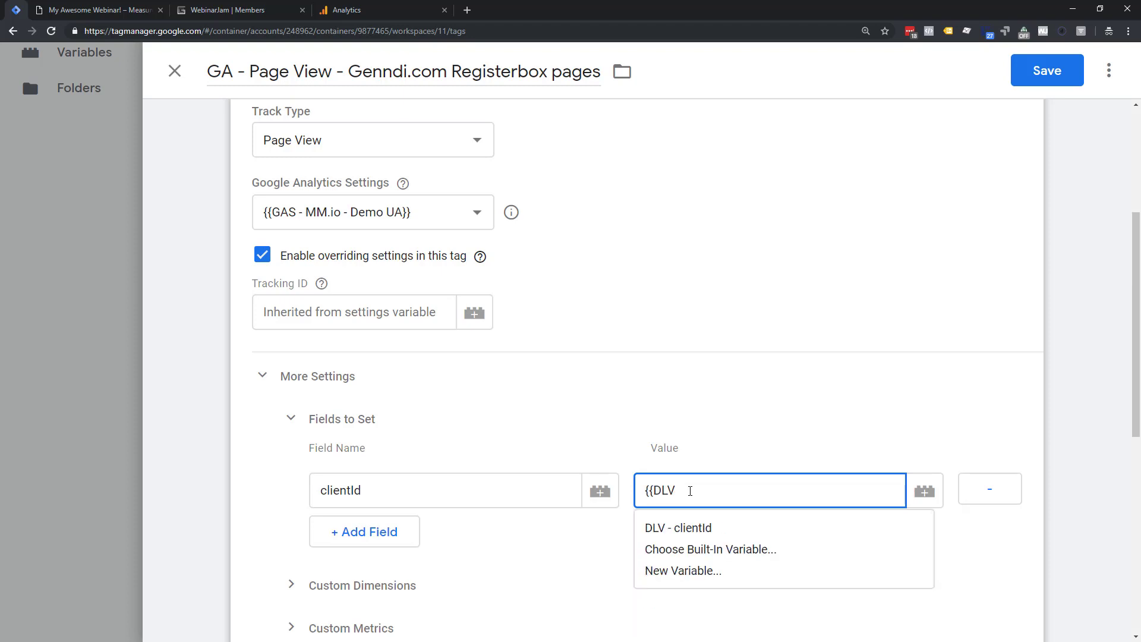
click(715, 523)
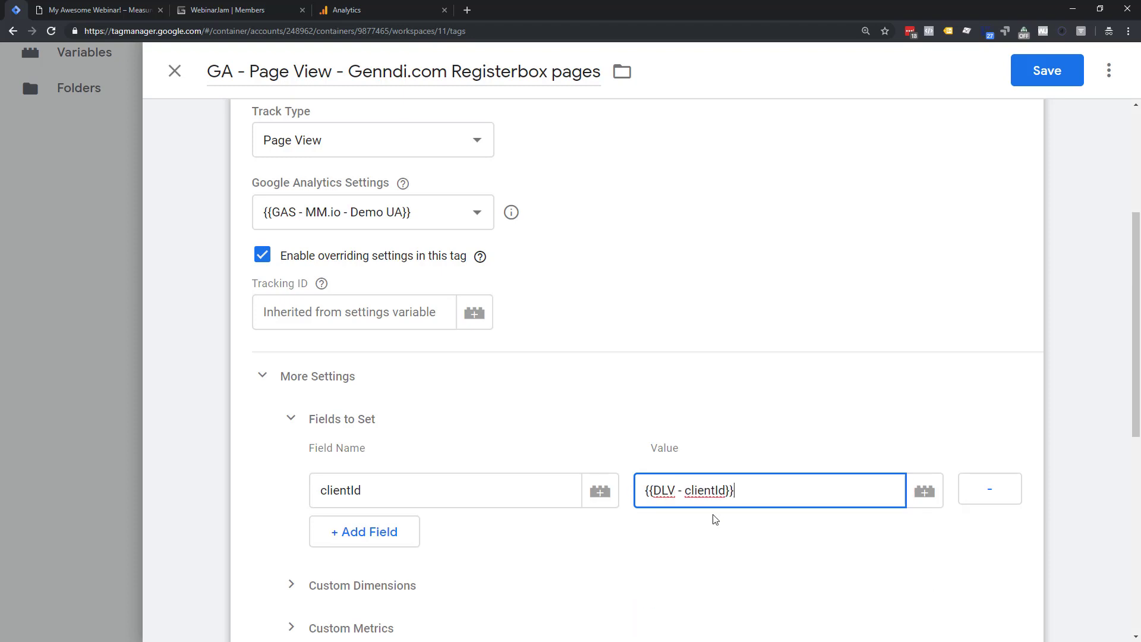
drag(685, 492, 726, 489)
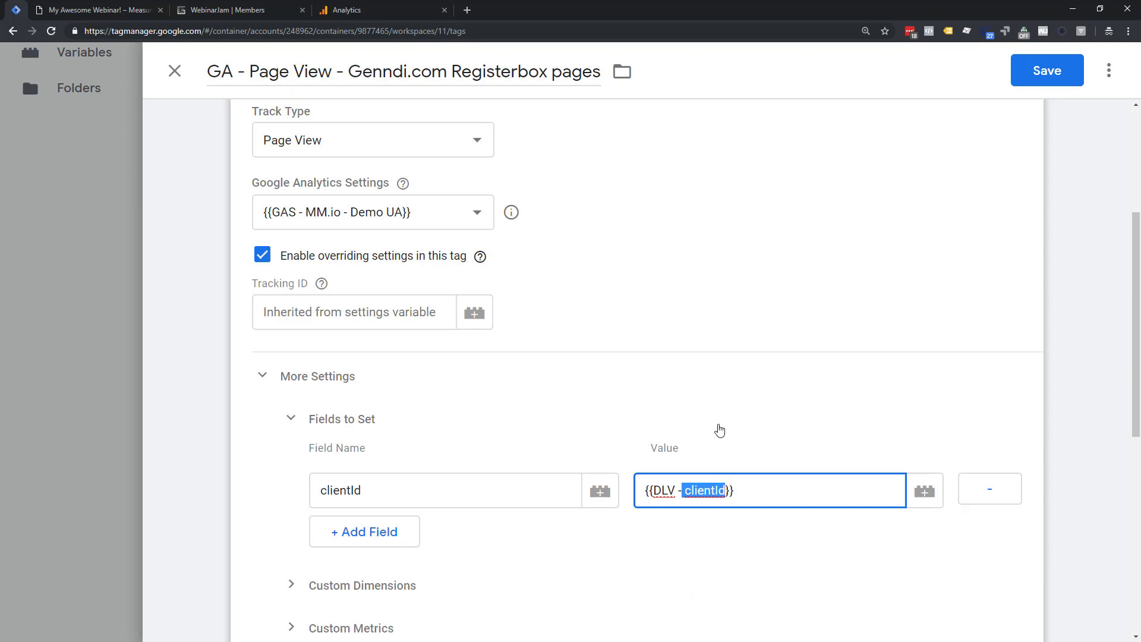
click(720, 429)
click(348, 423)
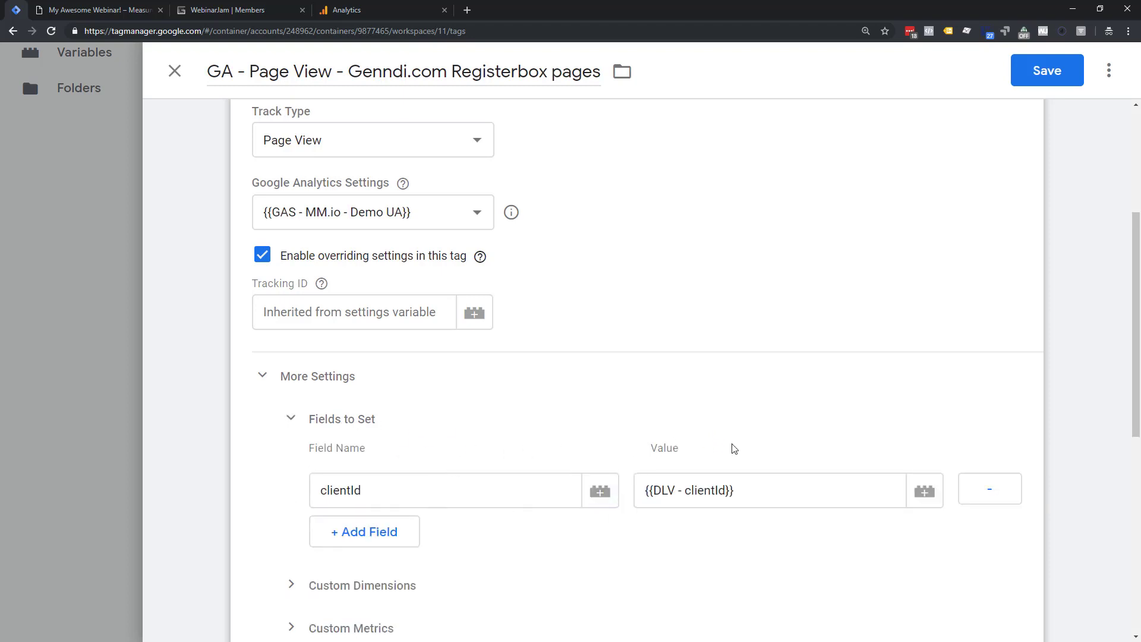
scroll(803, 487, down, 2)
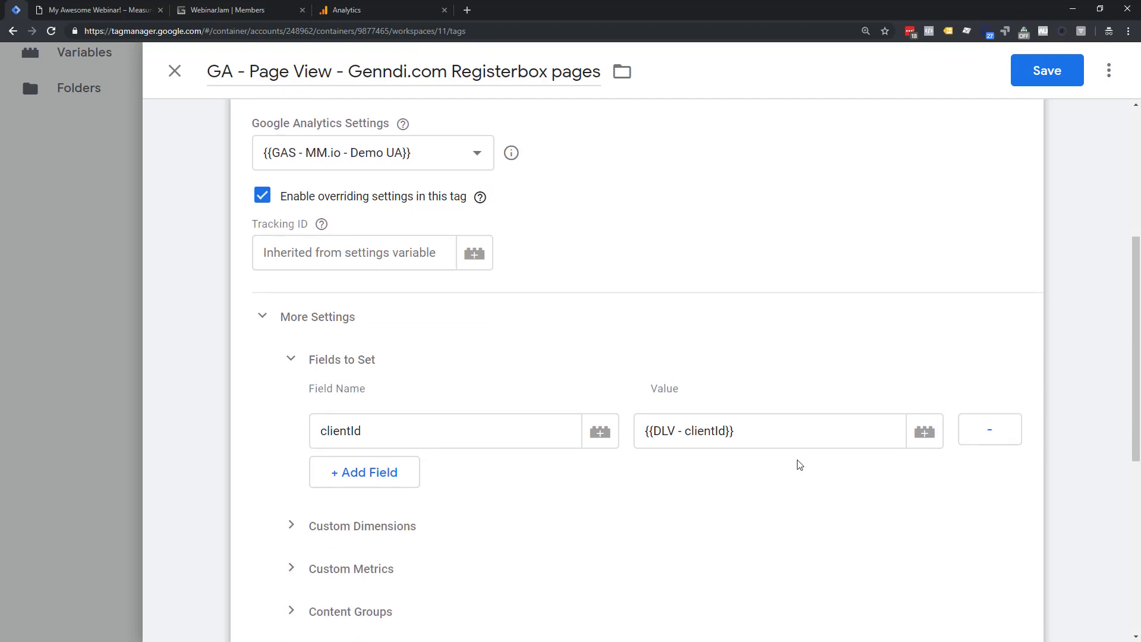
drag(751, 372, 639, 358)
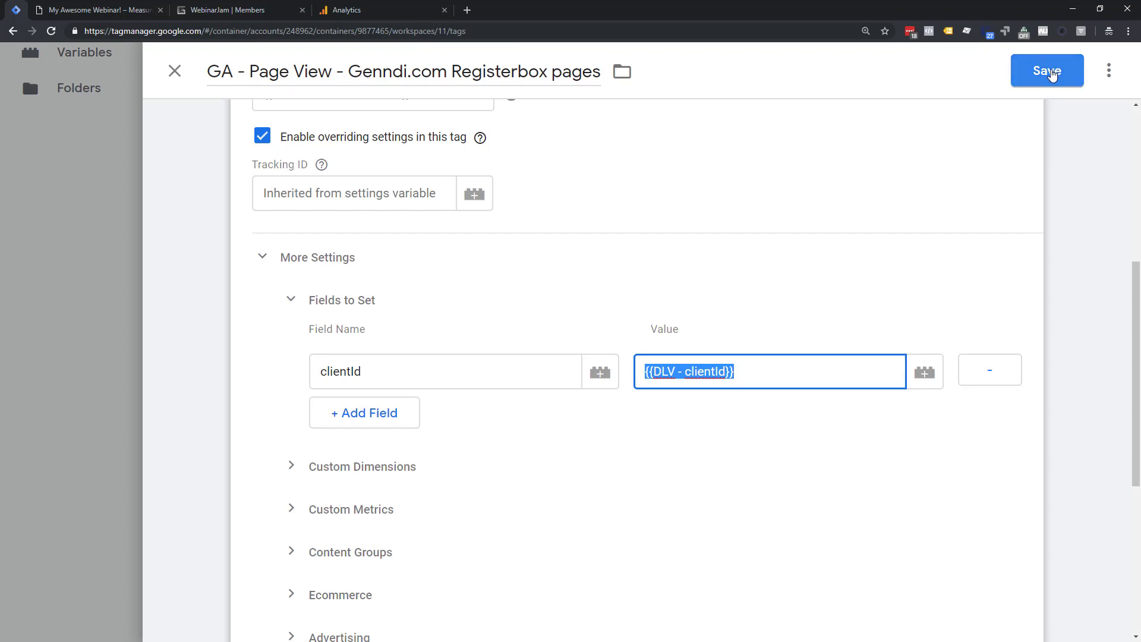
- Save the GA - Page View - Genndi.com Registerbox pages tag and refresh the workspace preview
click(1049, 72)
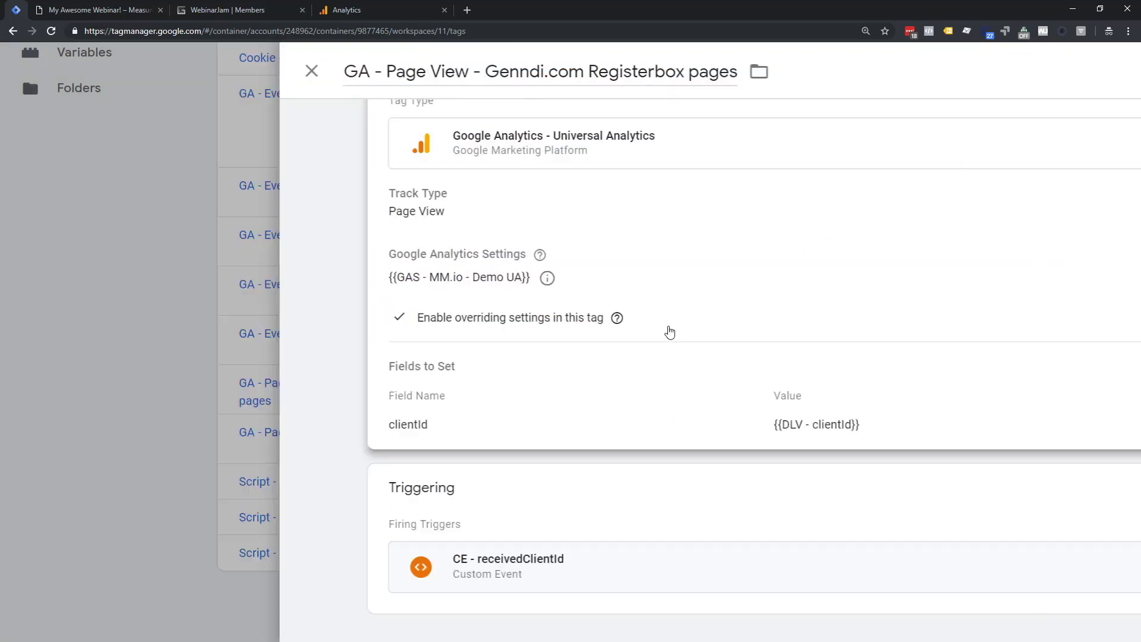
scroll(654, 398, up, 6)
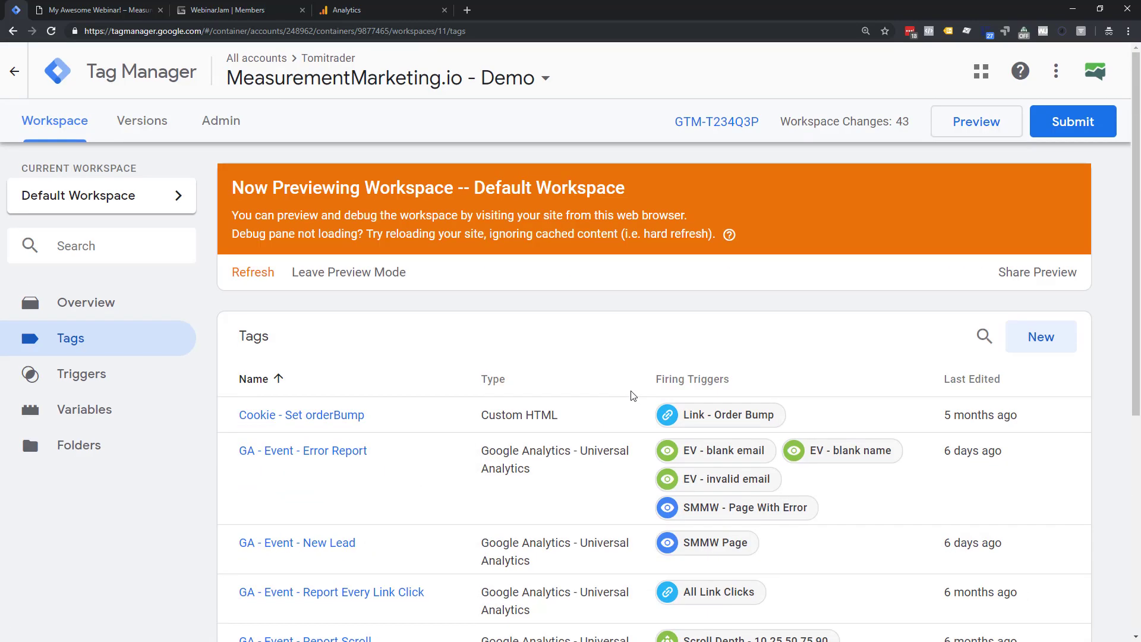
click(264, 277)
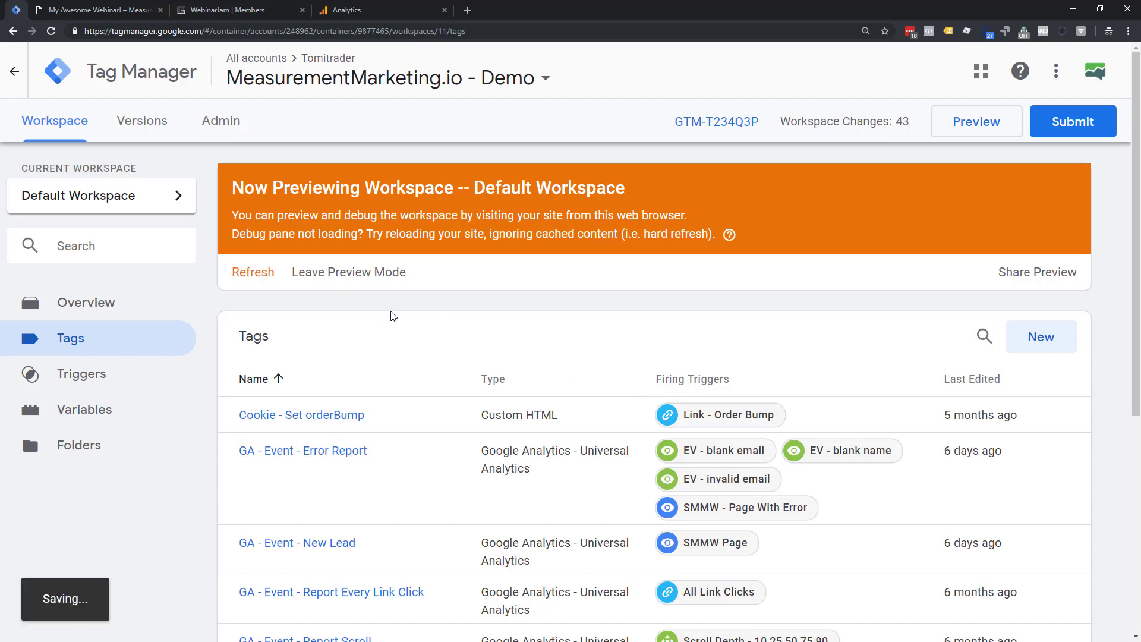
- Review the firing triggers in the Tags list and check the Real-Time Content report in Google Analytics
scroll(425, 336, down, 5)
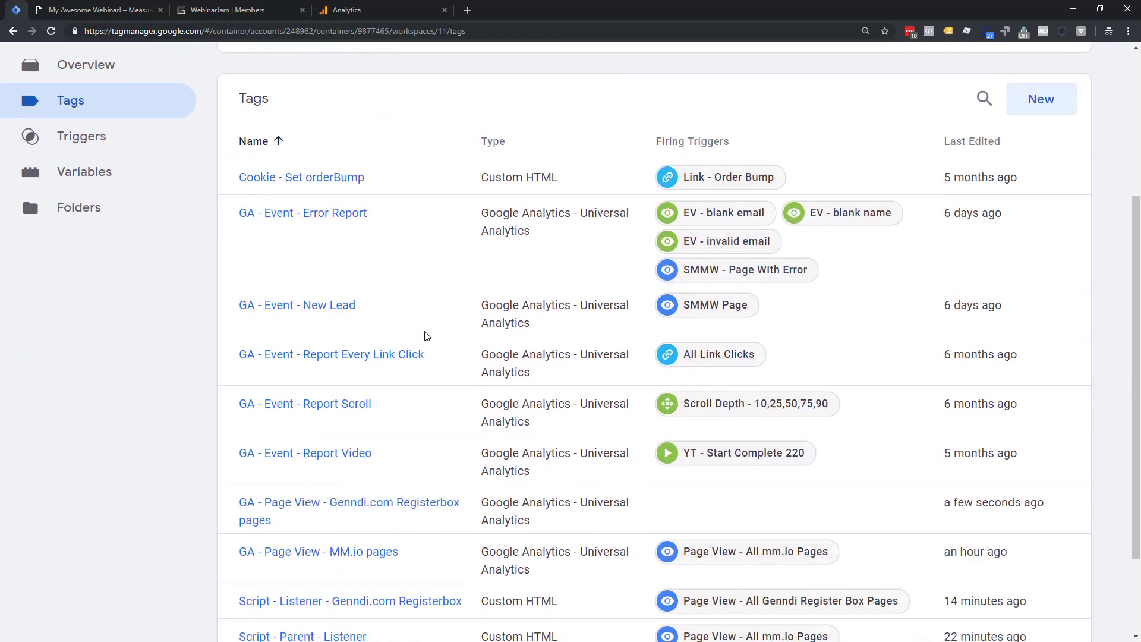
scroll(426, 337, down, 1)
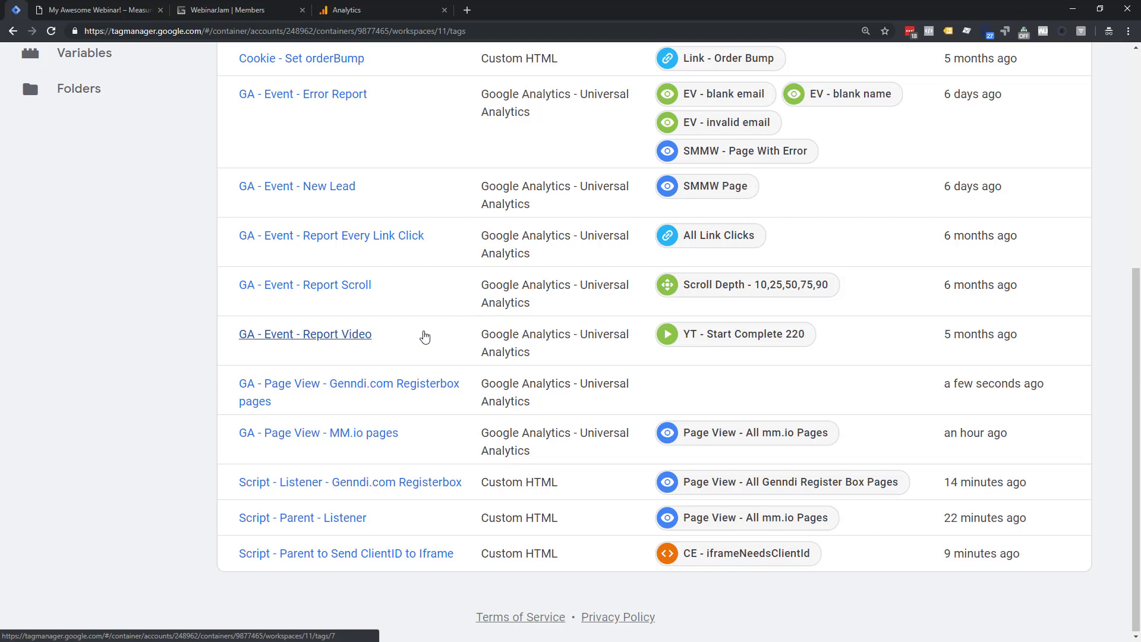
click(361, 12)
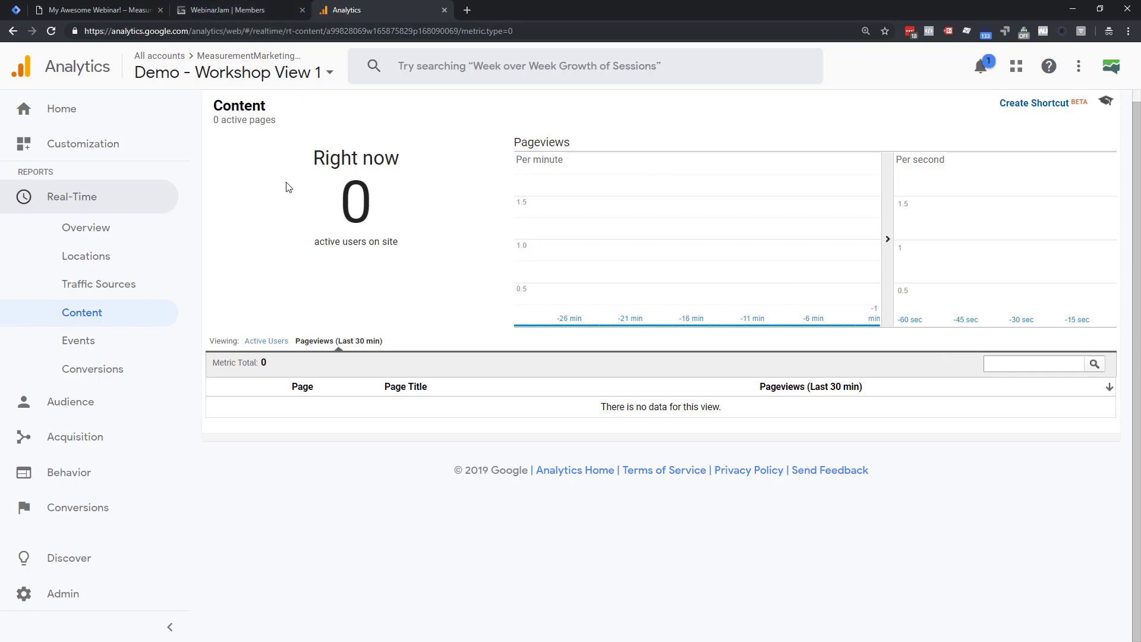
- Refresh the Default Workspace preview in Tag Manager and reload the My Awesome Webinar page
click(113, 10)
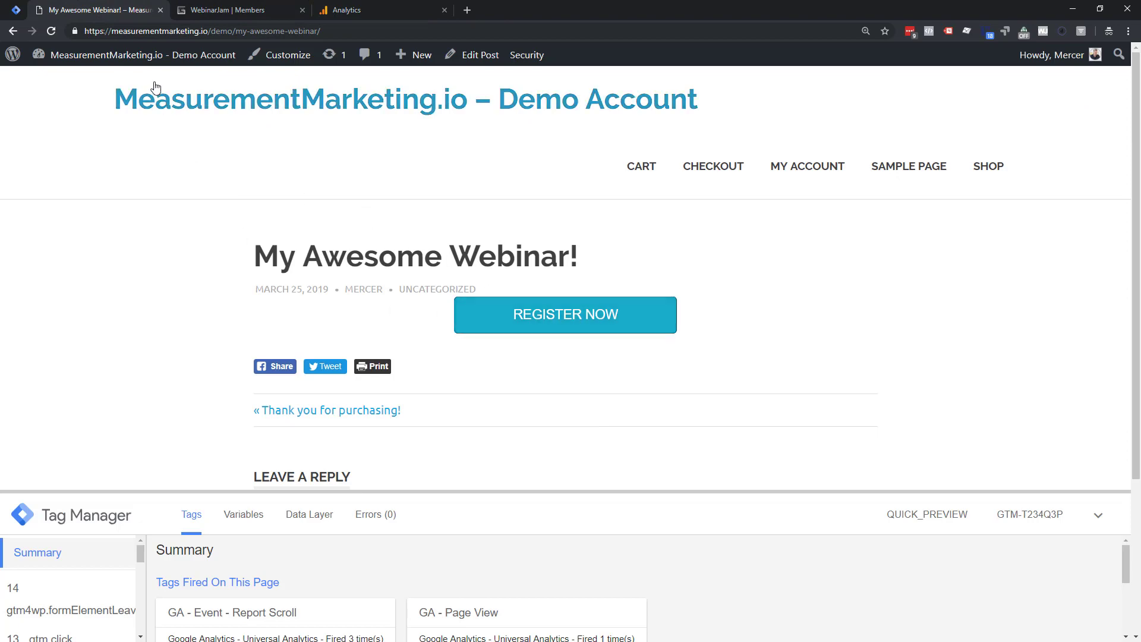
click(23, 15)
scroll(237, 194, up, 5)
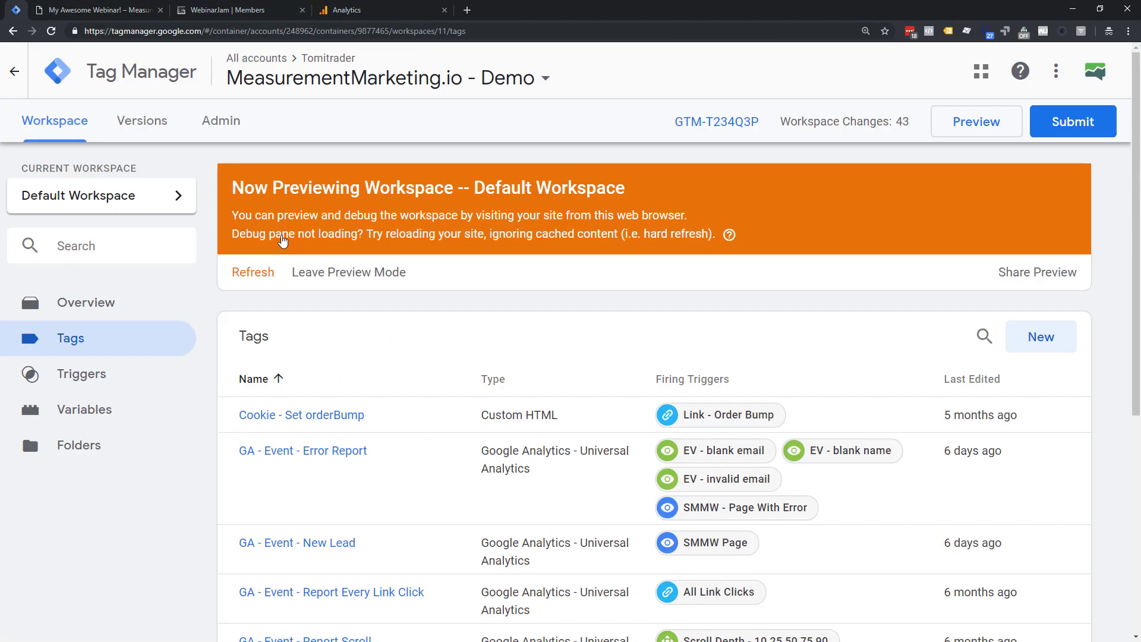
click(256, 274)
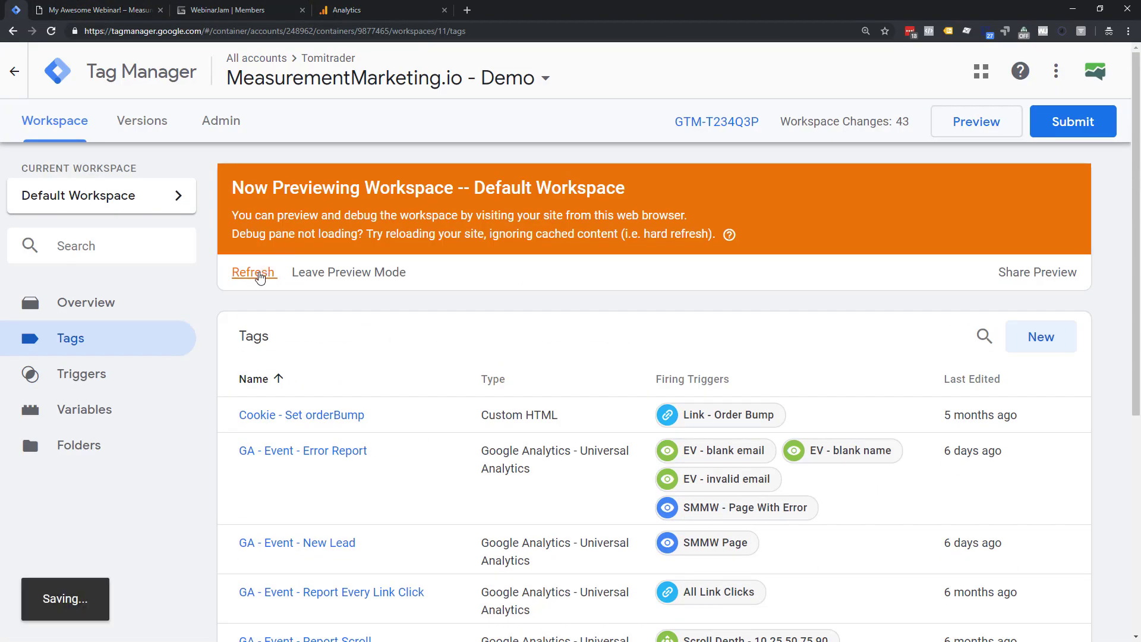
click(67, 12)
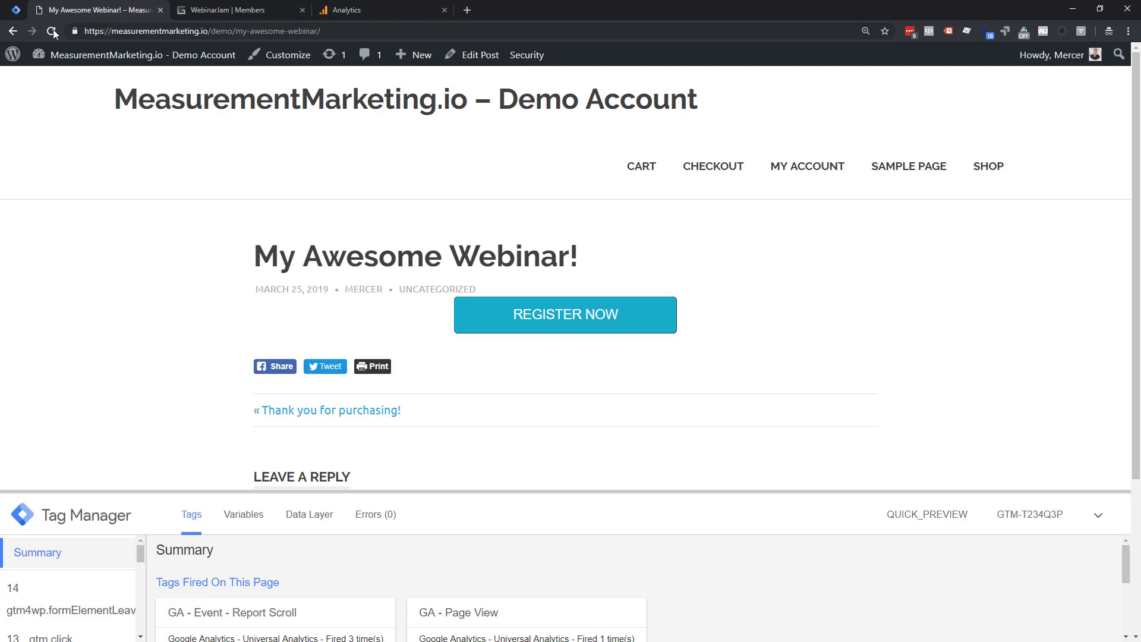
click(51, 30)
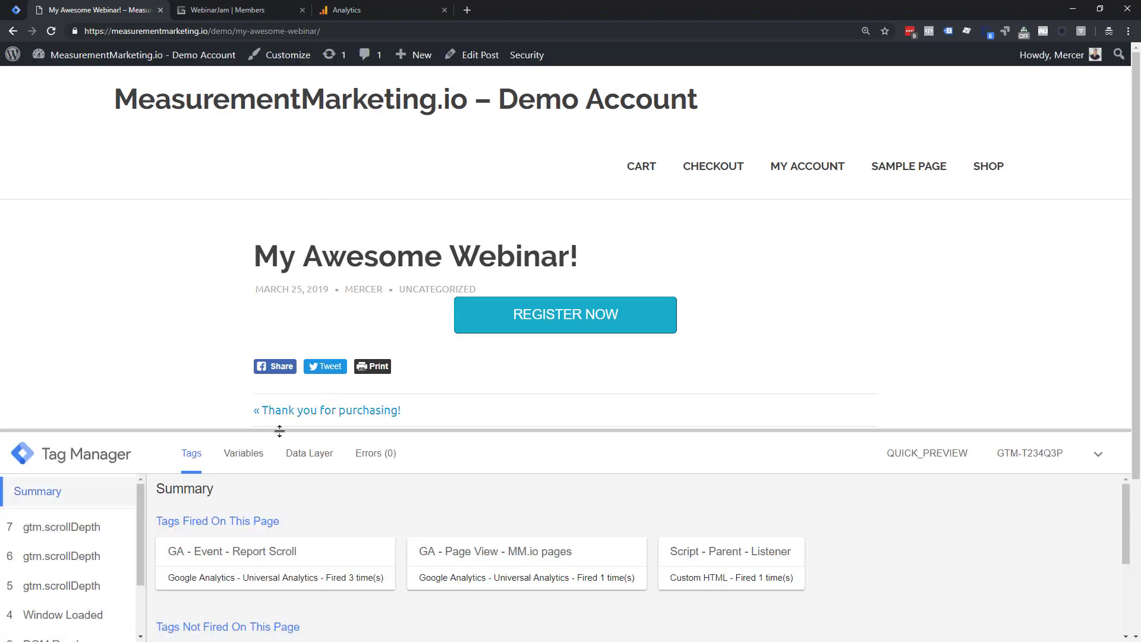
- Enlarge the debug pane and compare the CJS - clientId variable at the parent page's Page View, DOM Ready and Window Loaded events
drag(280, 431, 285, 237)
click(242, 261)
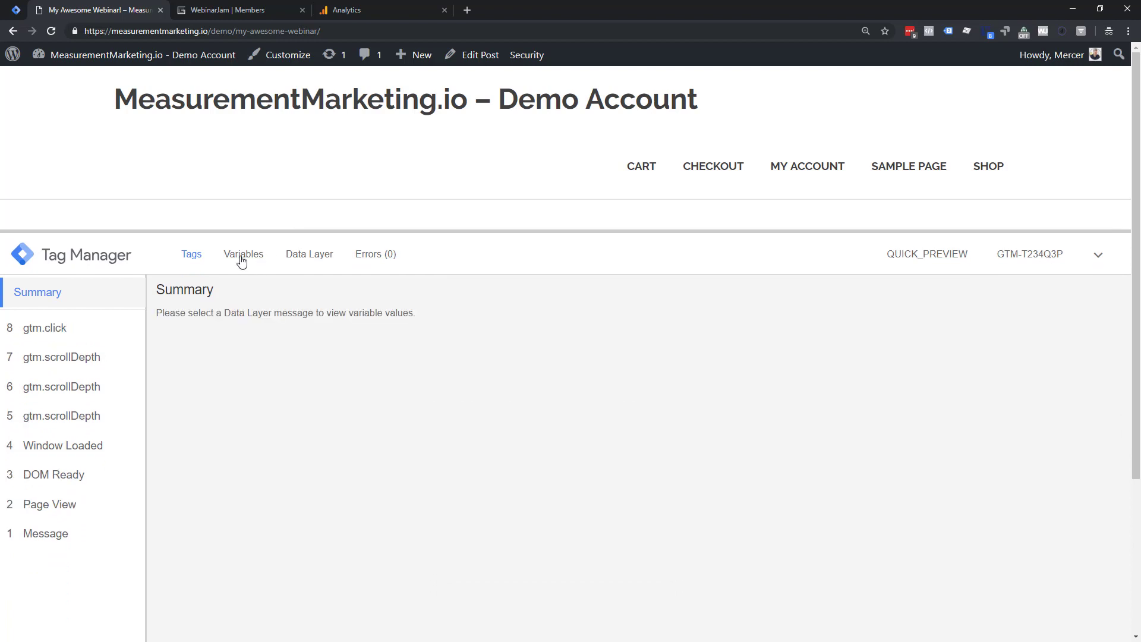
click(93, 509)
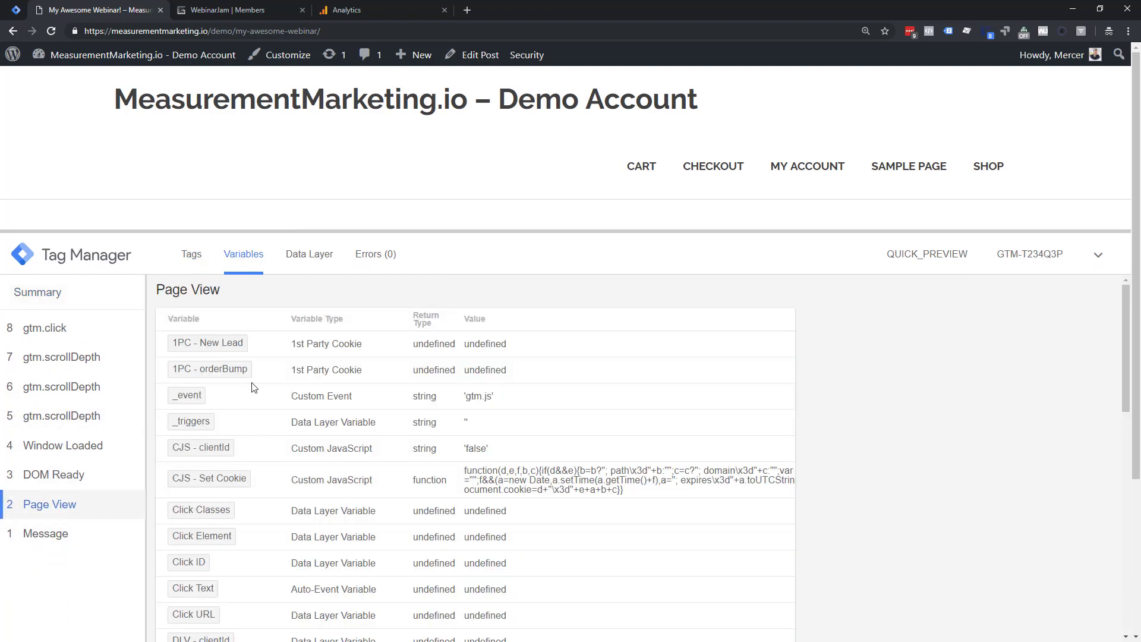
scroll(249, 386, down, 1)
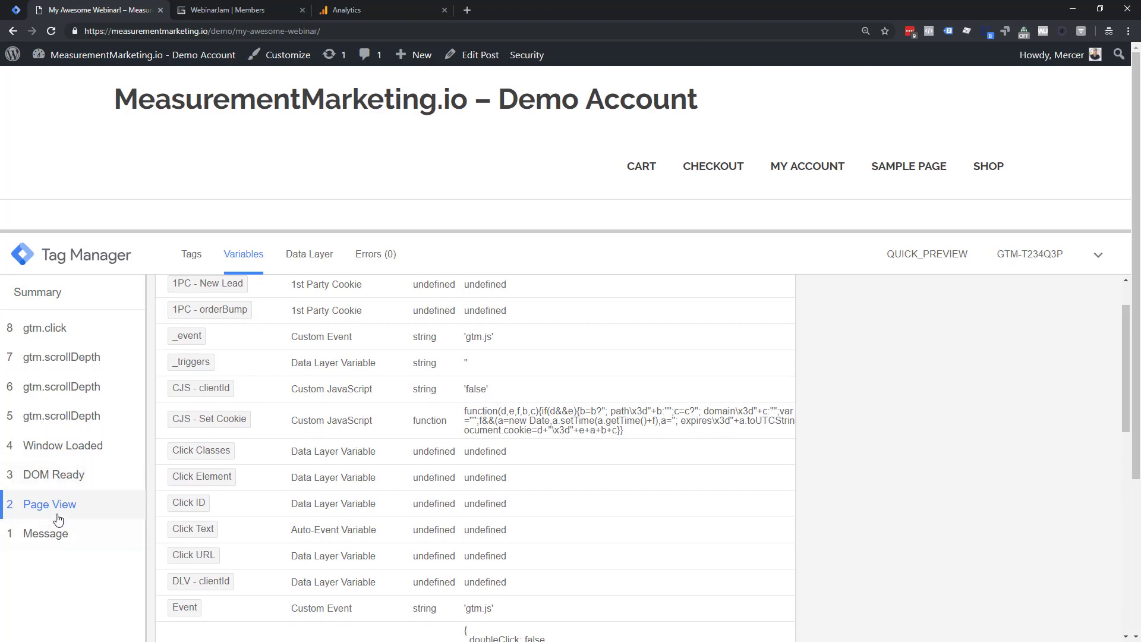
click(72, 483)
click(69, 453)
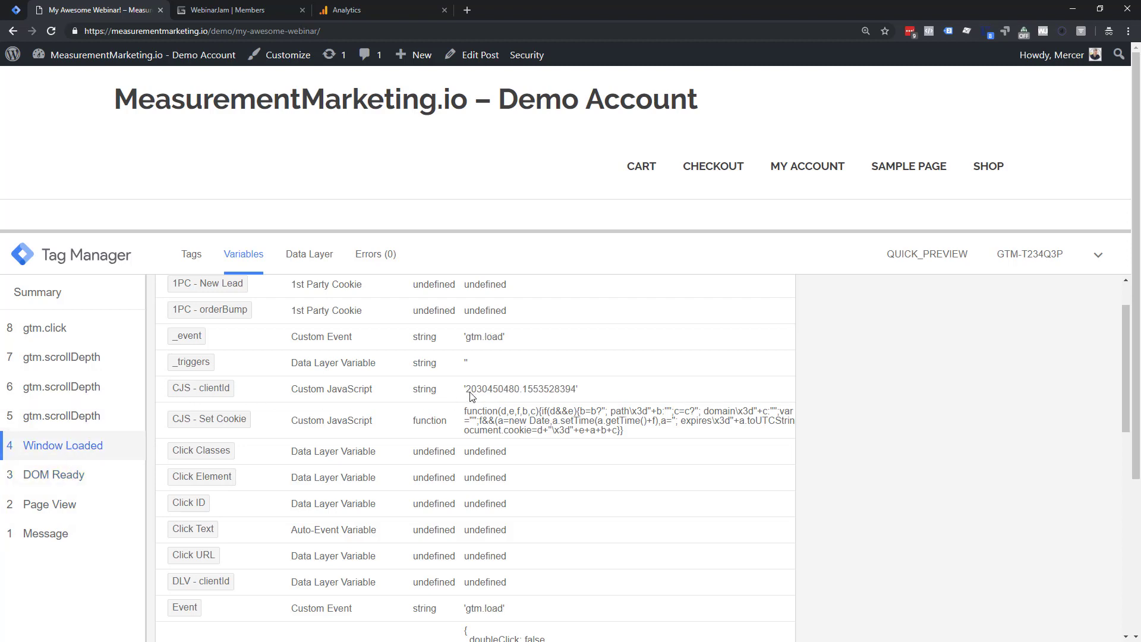
drag(468, 395, 579, 397)
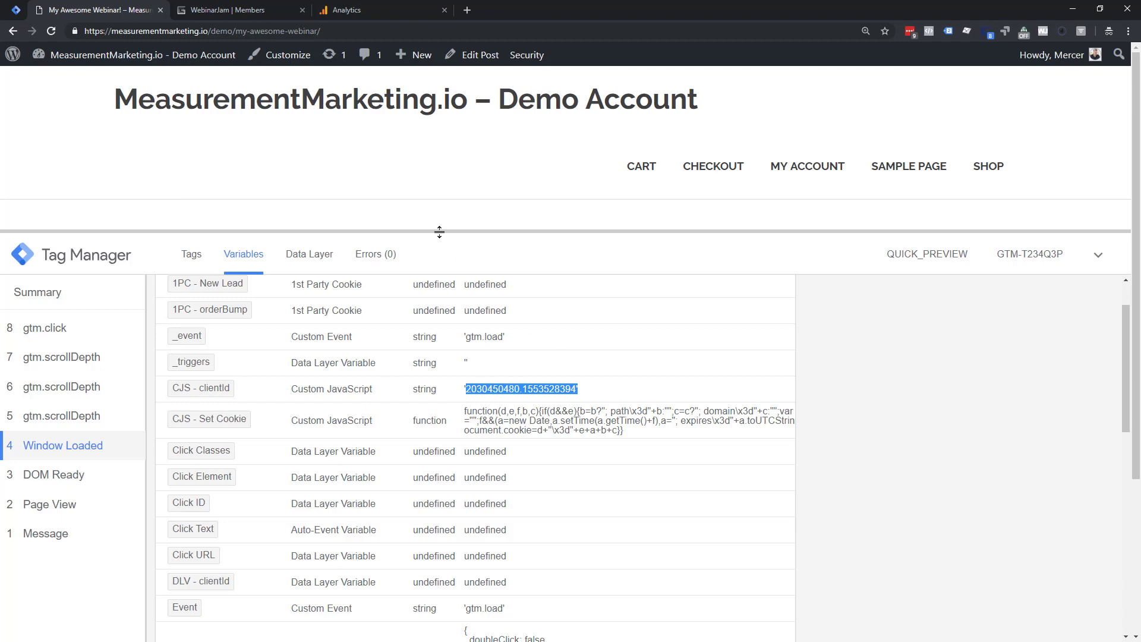
- Shrink the debug pane to uncover the page content and open the webinar's registration popup
drag(439, 232, 475, 473)
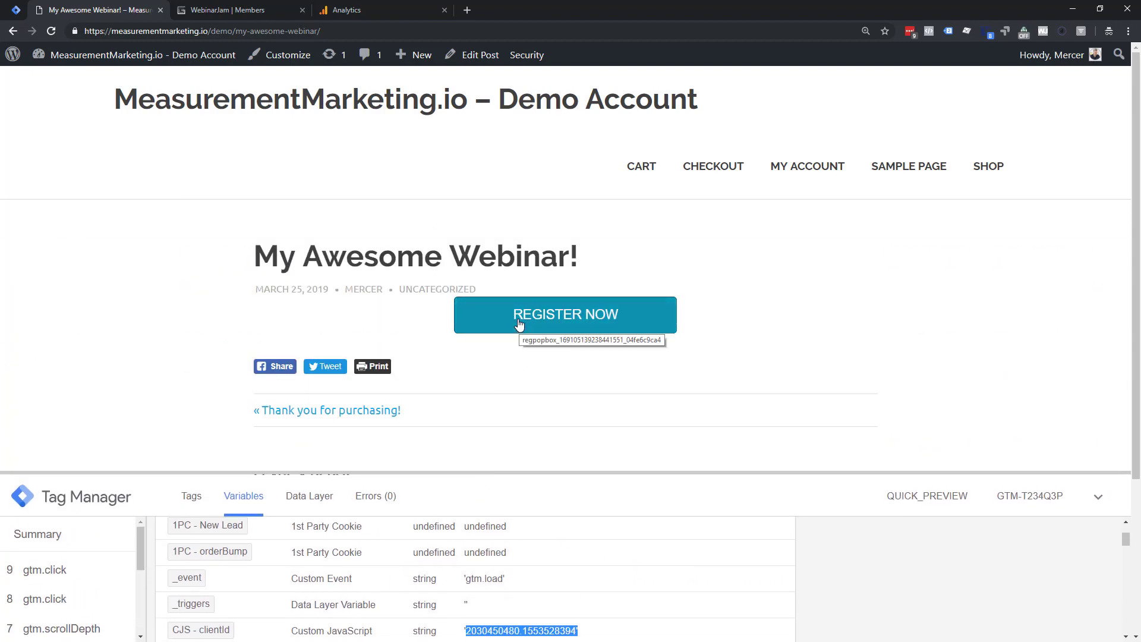
drag(482, 473, 481, 357)
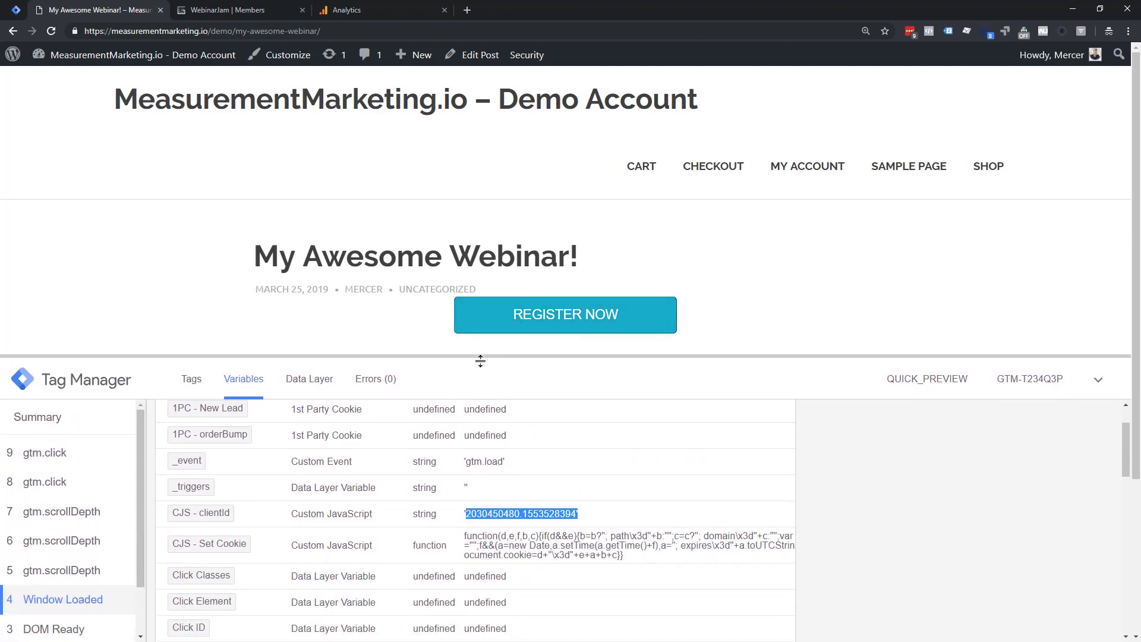
click(514, 315)
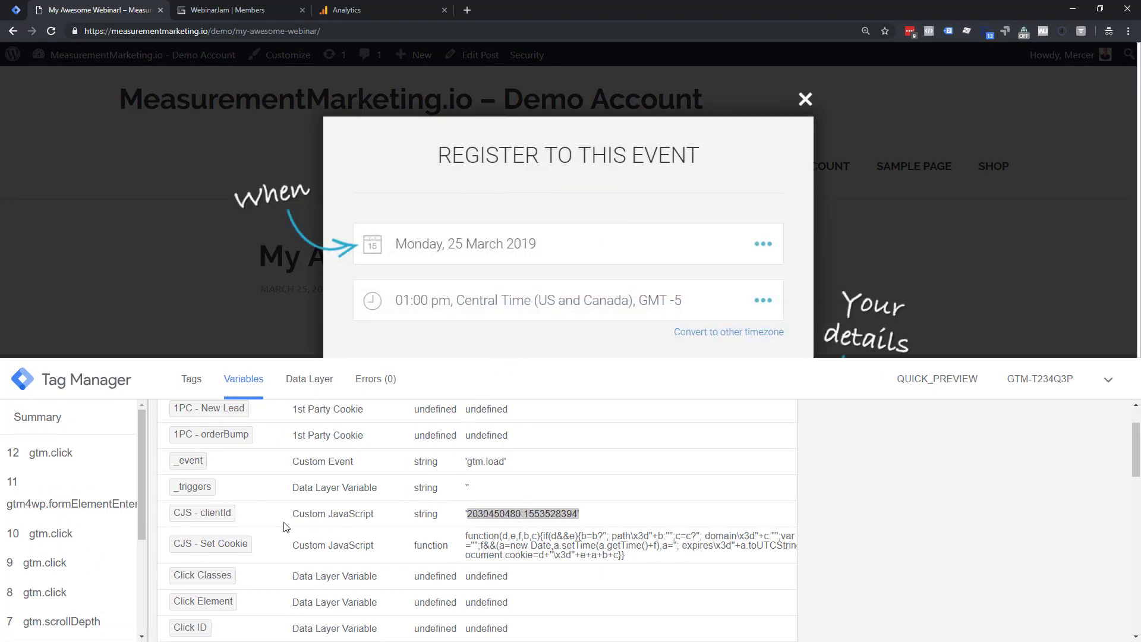
- Look through the parent page's Window Loaded variables, checking the page URL variables and CJS - clientId
scroll(83, 553, down, 3)
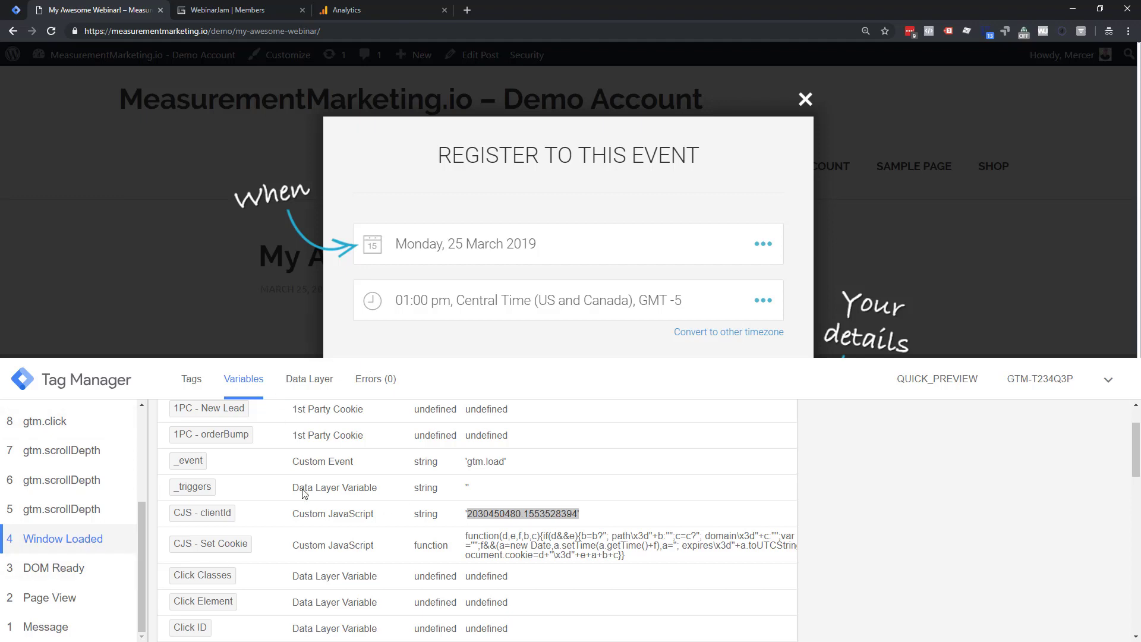
scroll(303, 499, down, 5)
scroll(303, 498, down, 6)
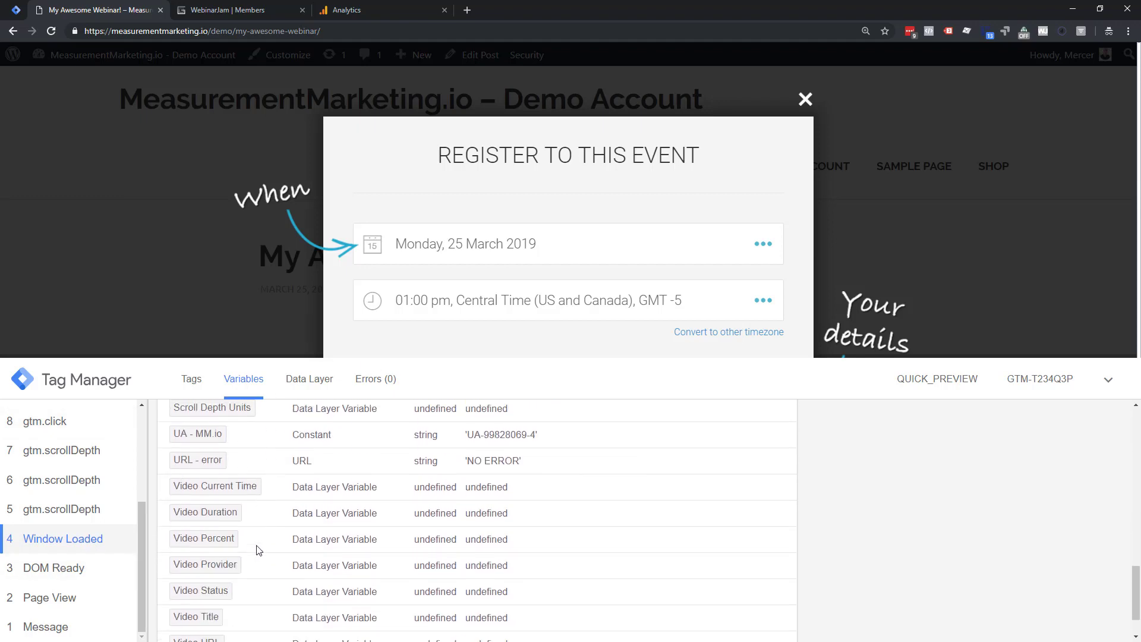
scroll(259, 549, up, 2)
scroll(259, 549, up, 2)
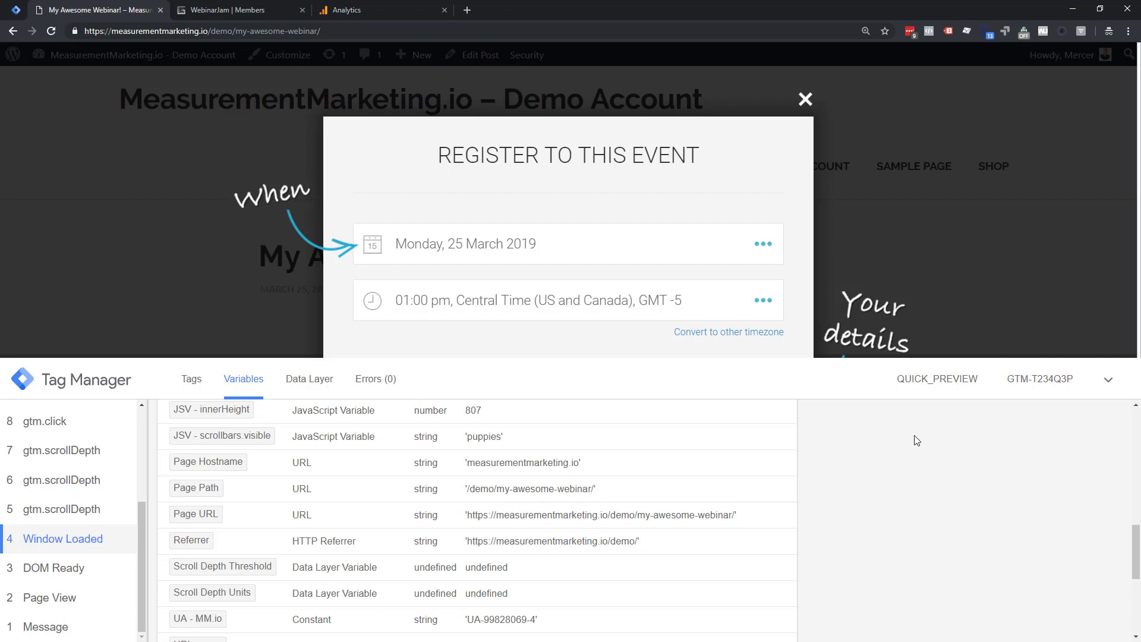
scroll(623, 476, up, 8)
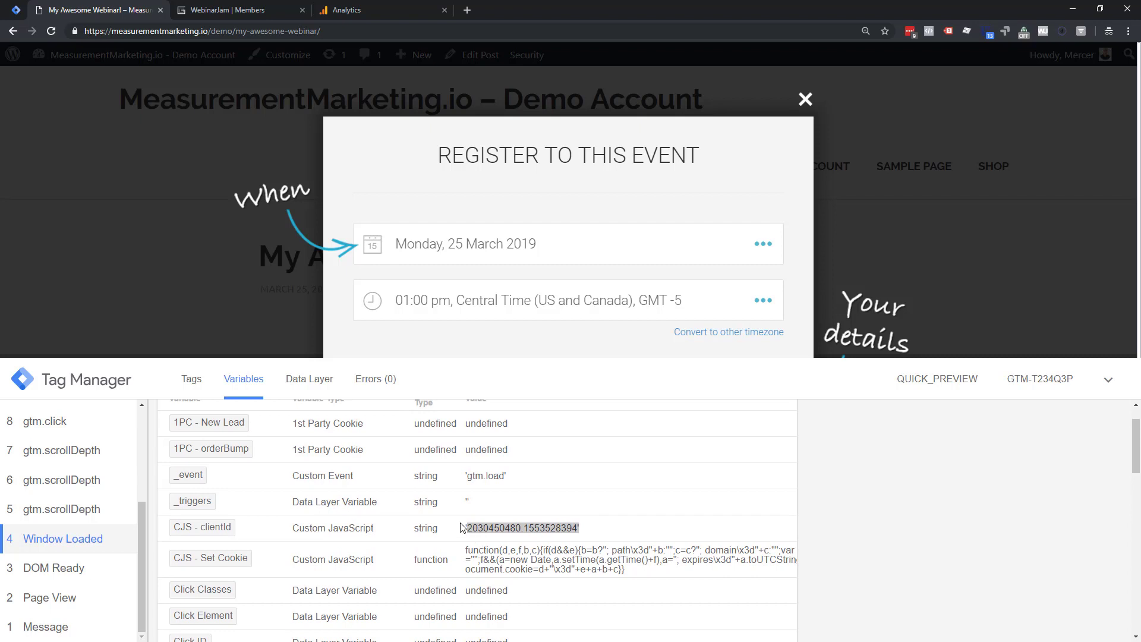
click(564, 539)
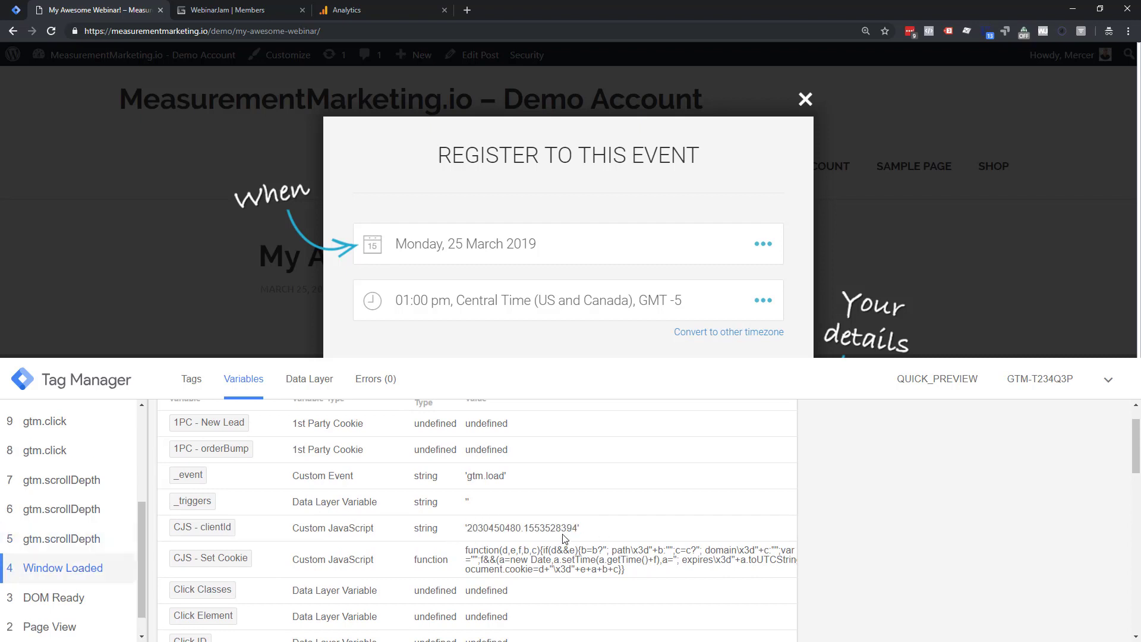
- Collapse the parent page's debug pane and examine the registration iframe's Page View variables, including Page Hostname and Page URL
click(1108, 384)
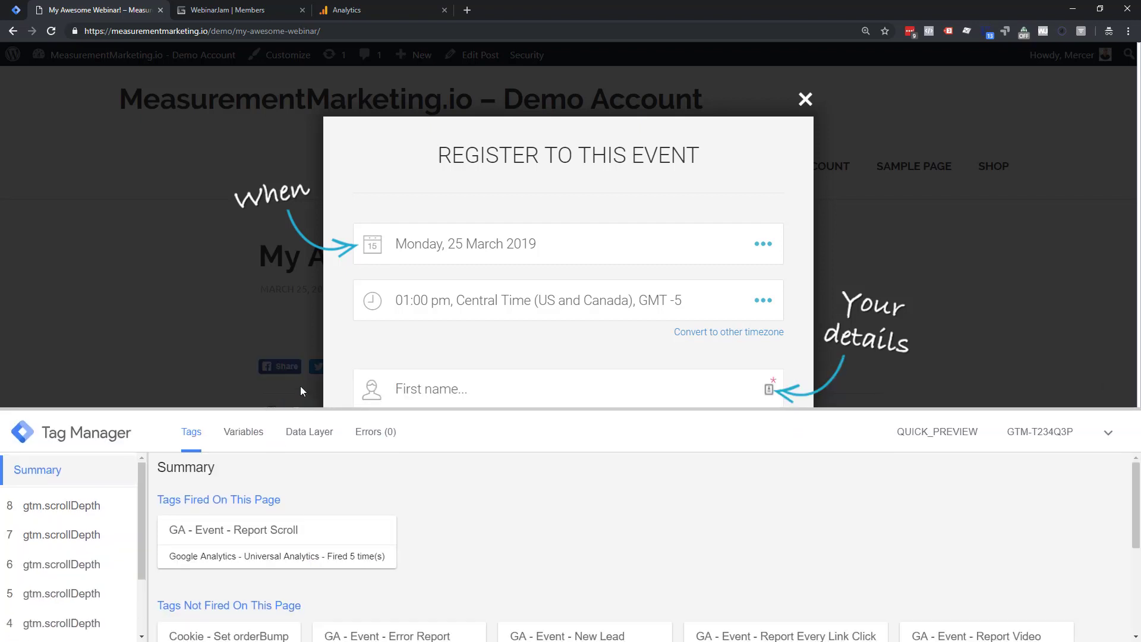
drag(300, 409, 298, 305)
scroll(51, 567, down, 1)
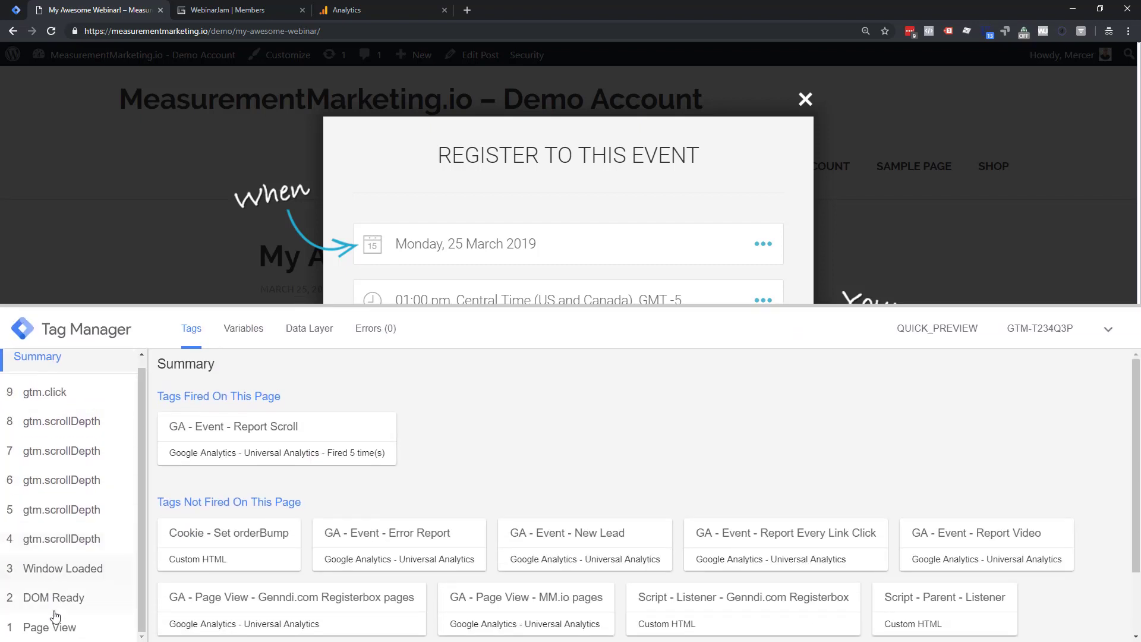
click(56, 625)
click(250, 335)
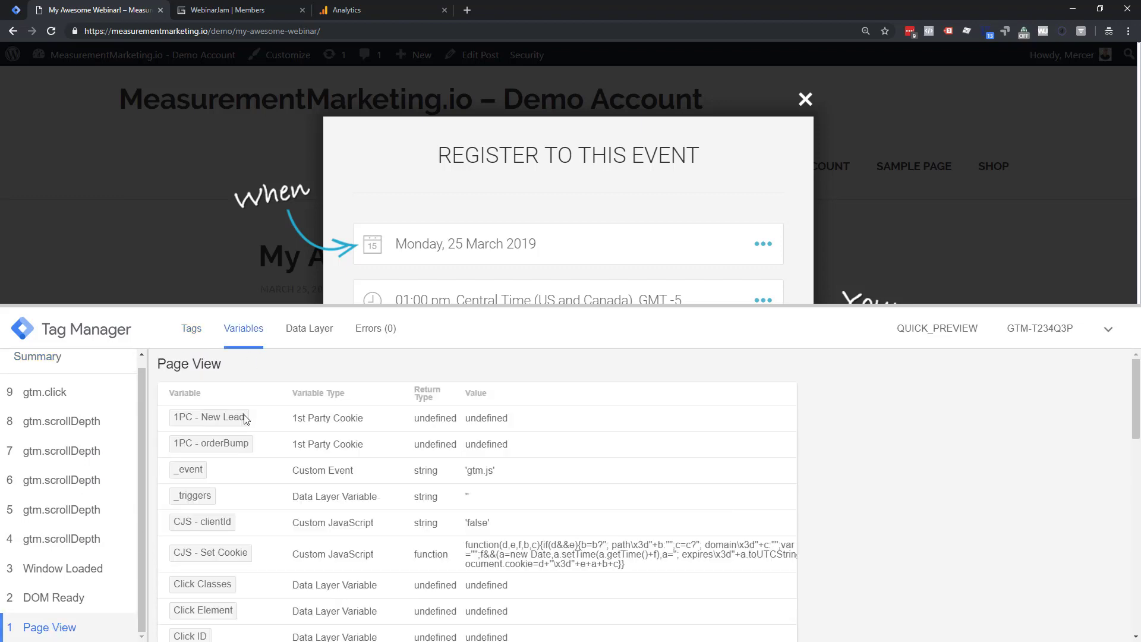
scroll(245, 419, down, 10)
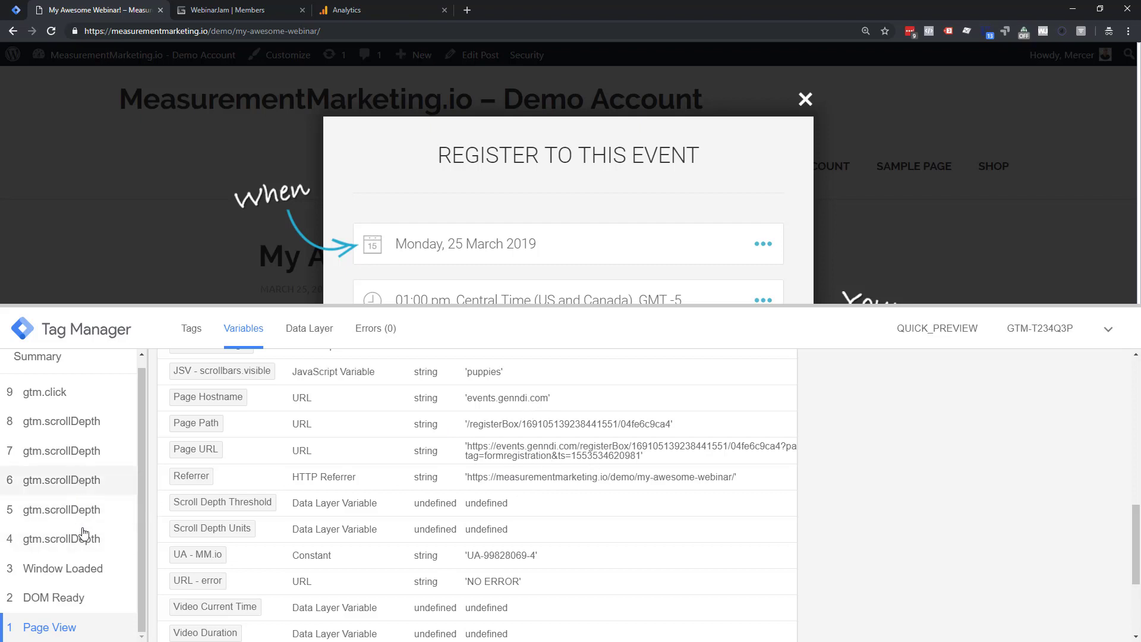
scroll(71, 535, up, 1)
- Check the CJS - clientId and DLV - clientId variables at the registration iframe's Window Loaded event
click(66, 579)
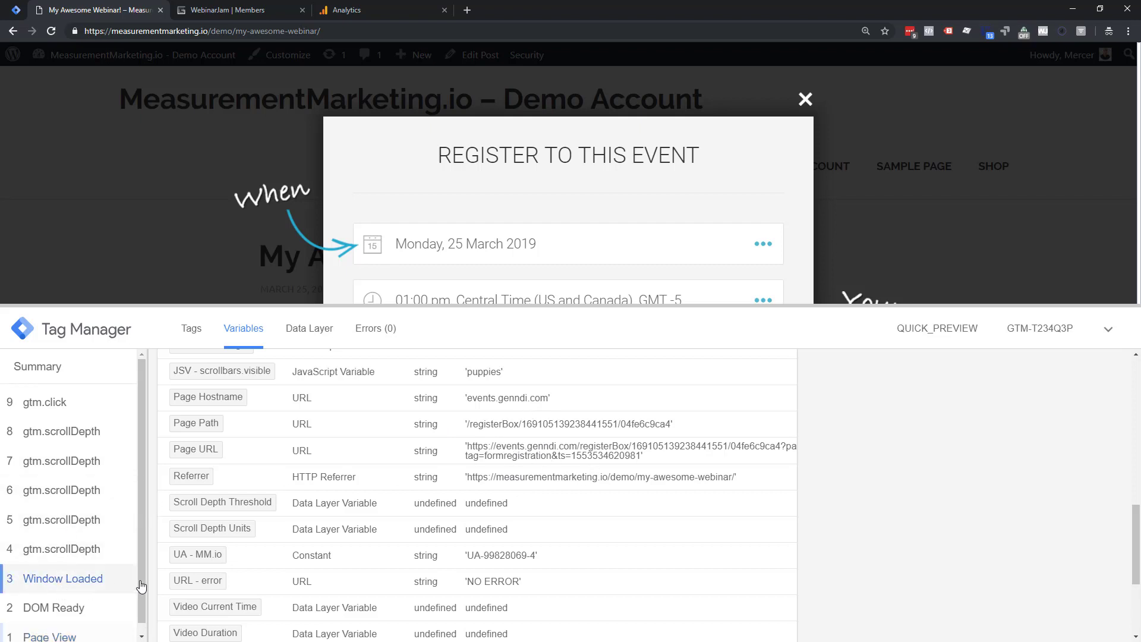
scroll(434, 499, up, 1)
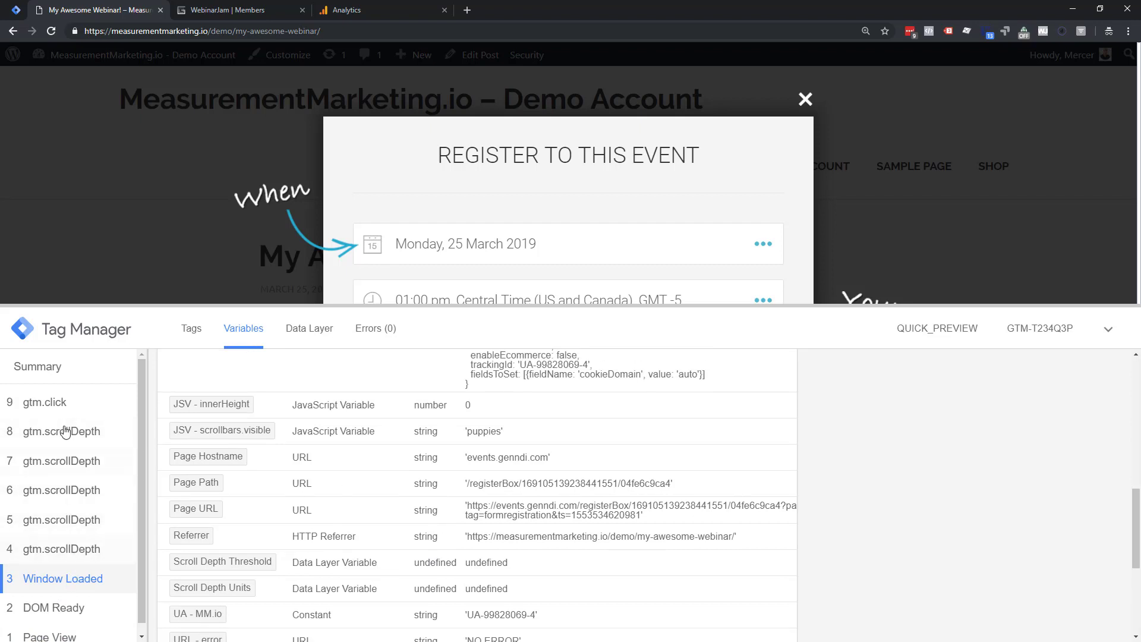
scroll(59, 523, down, 1)
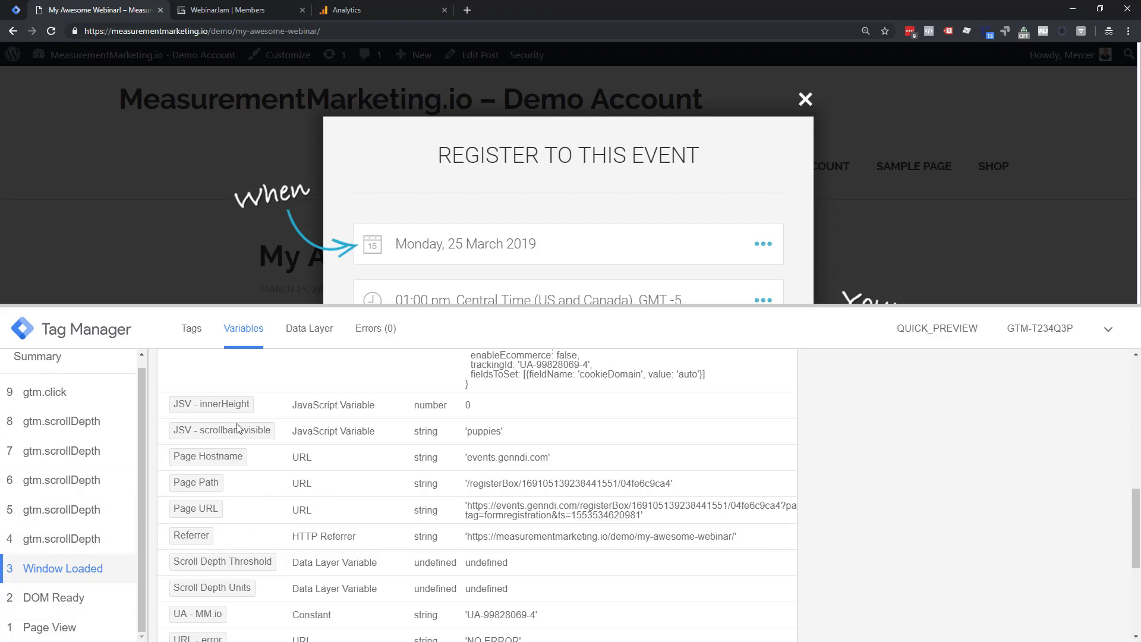
scroll(244, 449, up, 4)
scroll(259, 493, up, 2)
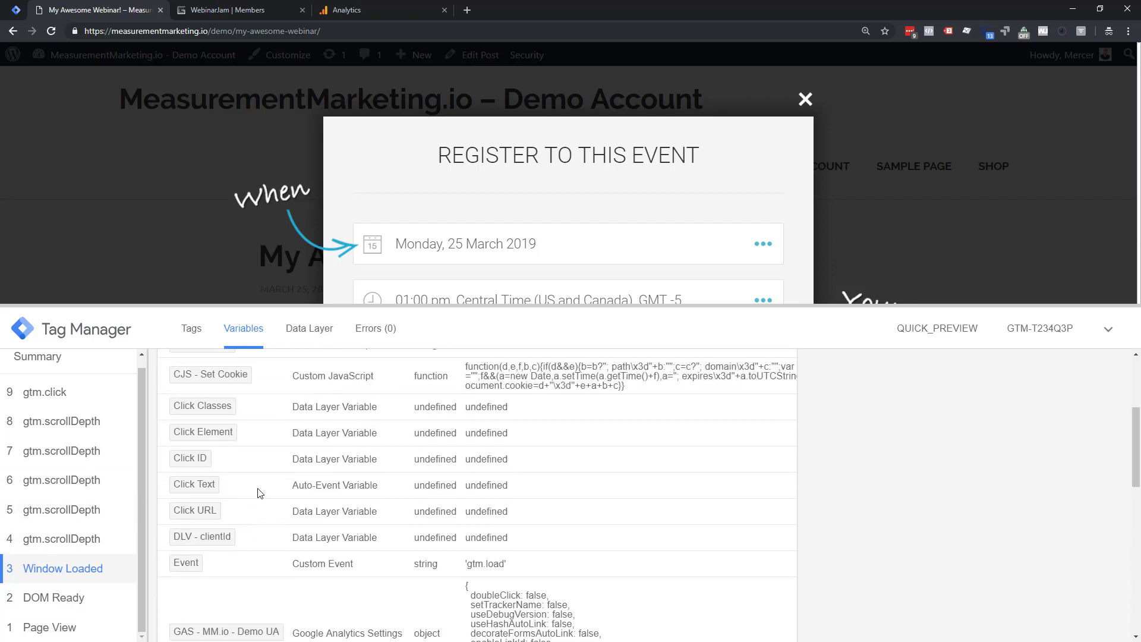
scroll(259, 493, up, 1)
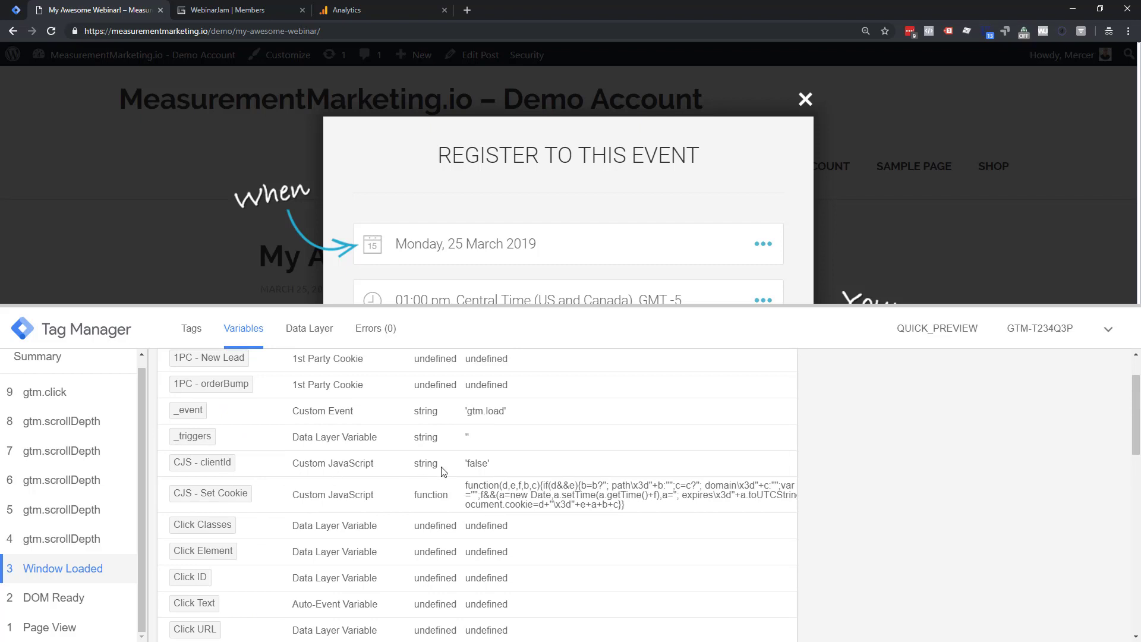
scroll(484, 468, down, 3)
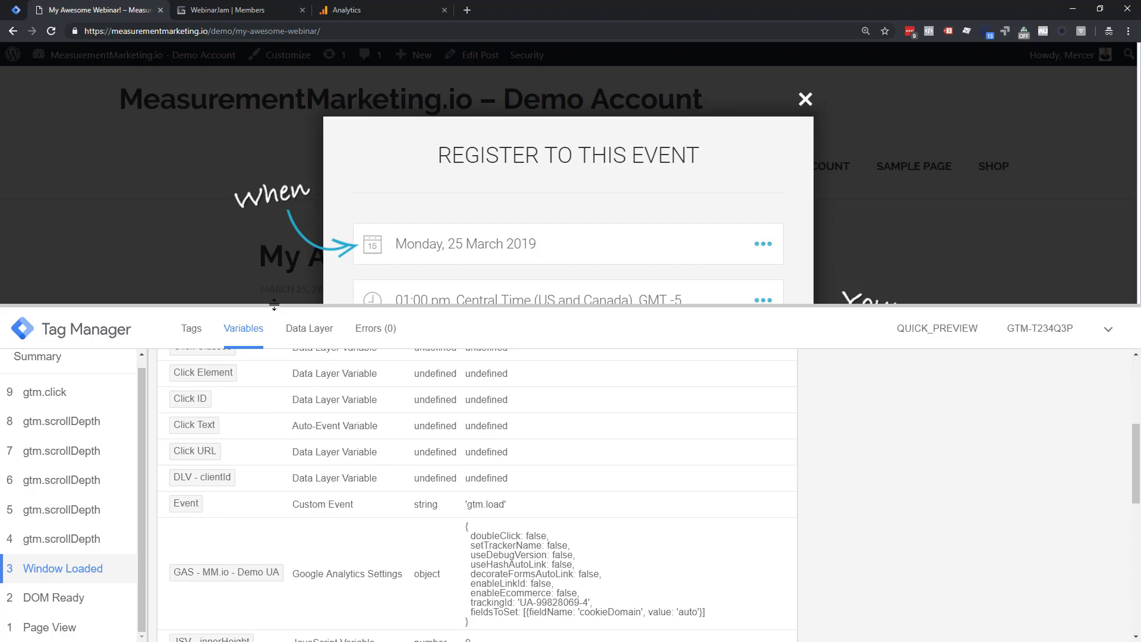
- Enlarge the iframe's debug pane to recheck its events and Page View variables, and return to the Tag Manager workspace
drag(274, 306, 310, 536)
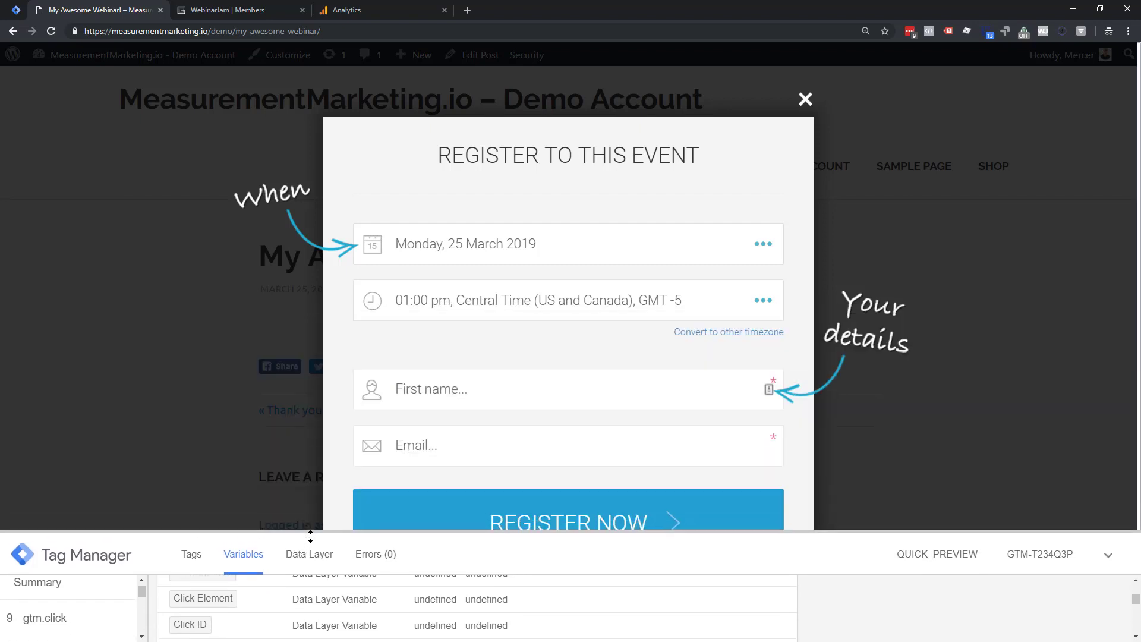
click(212, 328)
drag(268, 534, 270, 145)
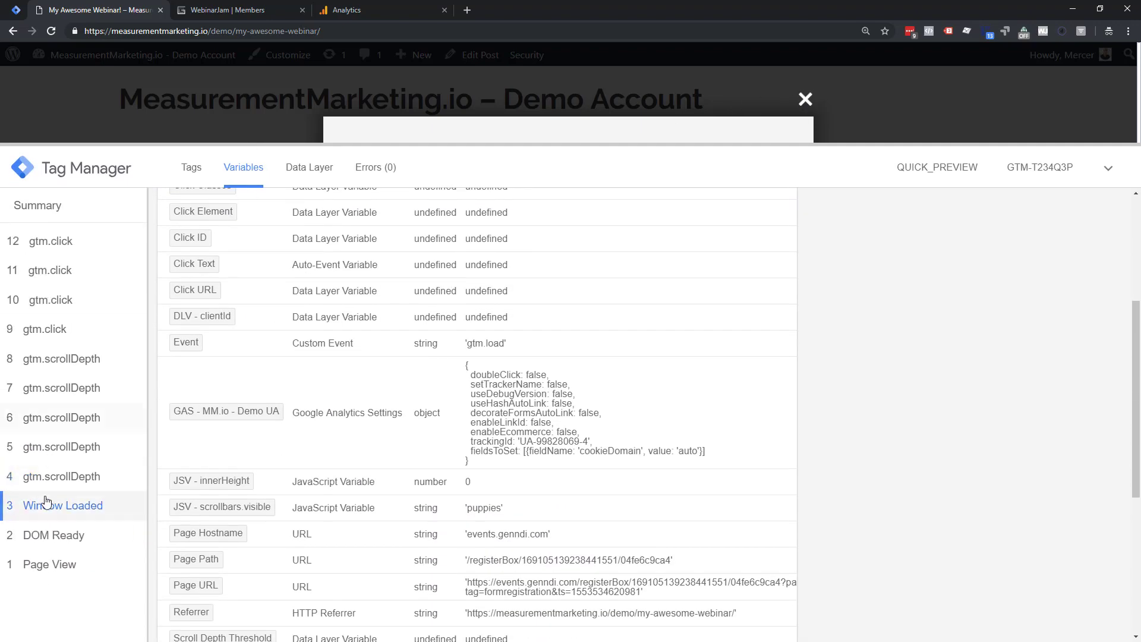
click(55, 562)
scroll(299, 411, down, 5)
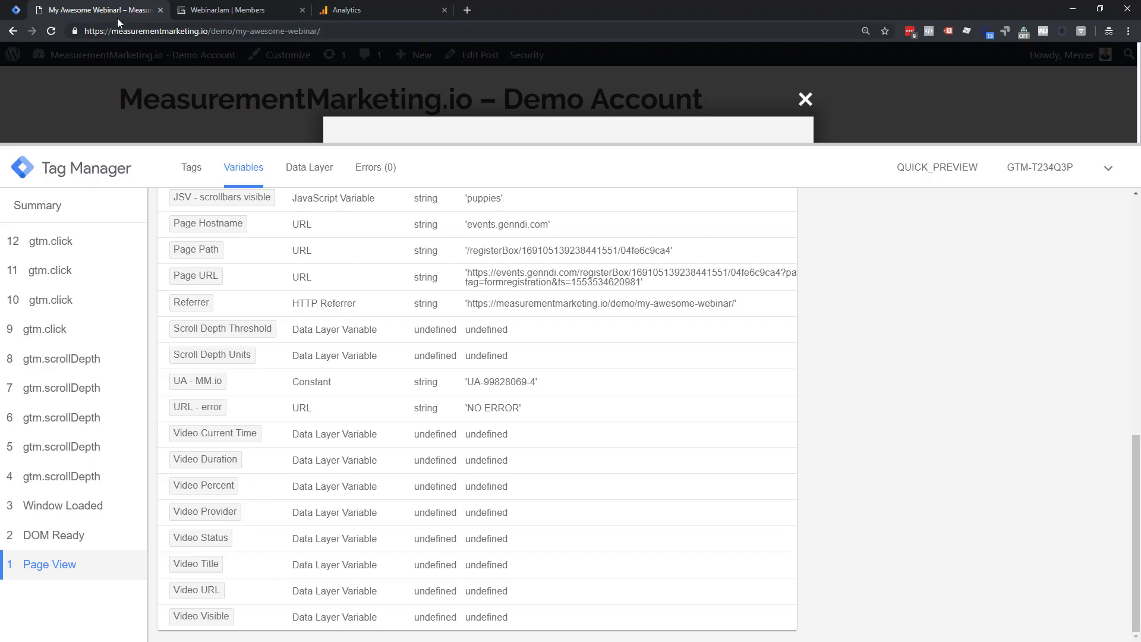
click(15, 10)
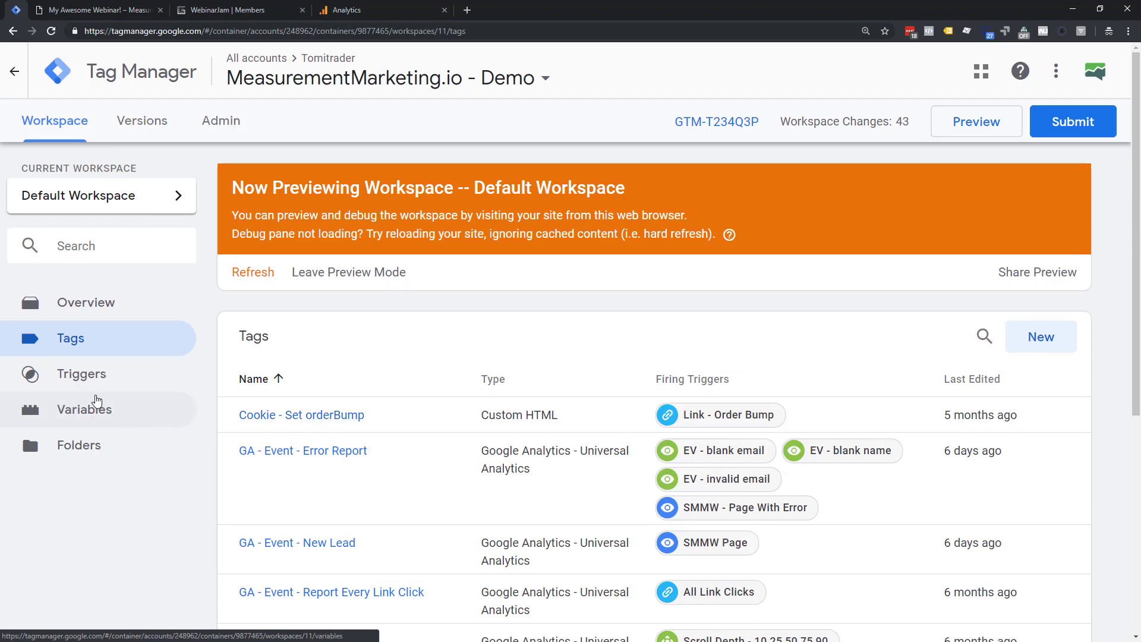
- Change the Page View - All Genndi Register Box Pages trigger's Page URL condition to contain genndi.com/registerBox/ and save it
click(79, 372)
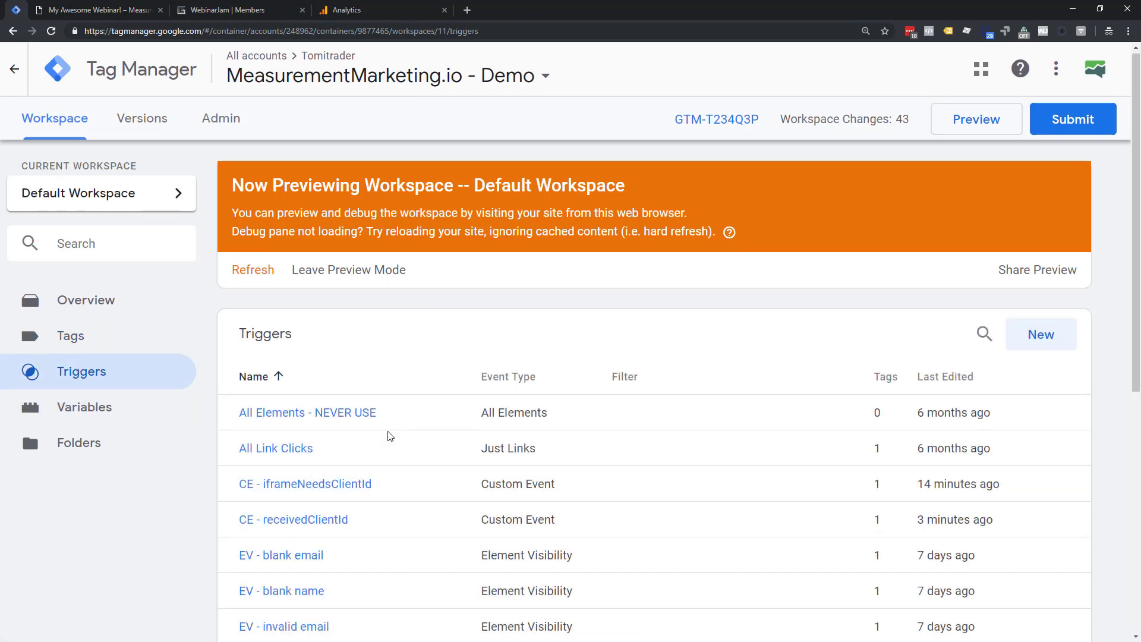
scroll(395, 438, down, 6)
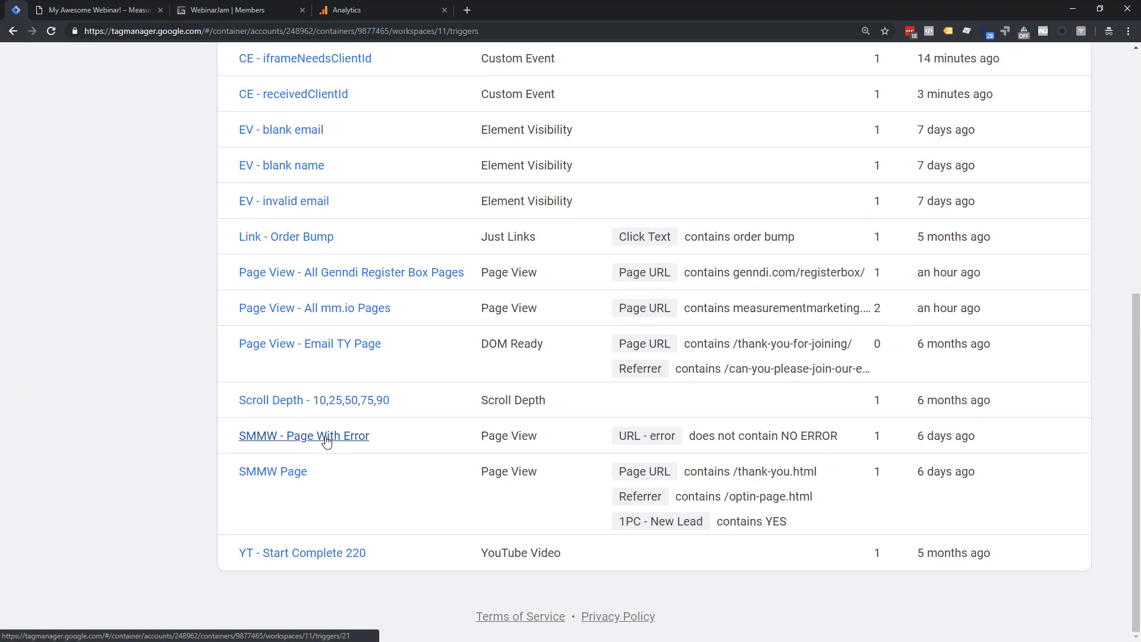
scroll(326, 439, up, 1)
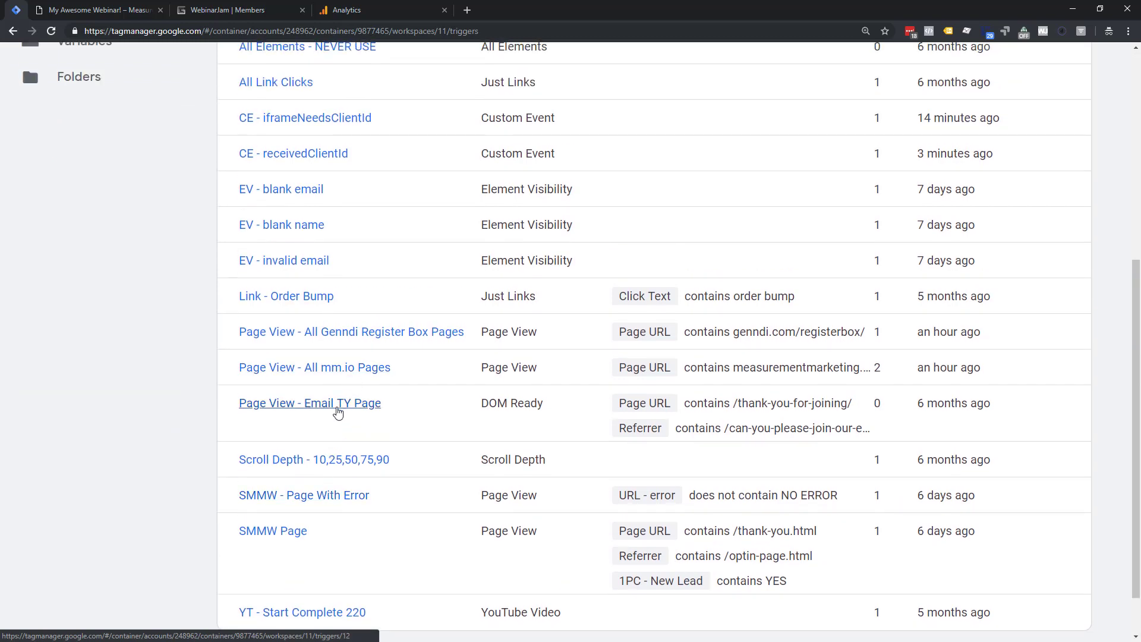
click(337, 337)
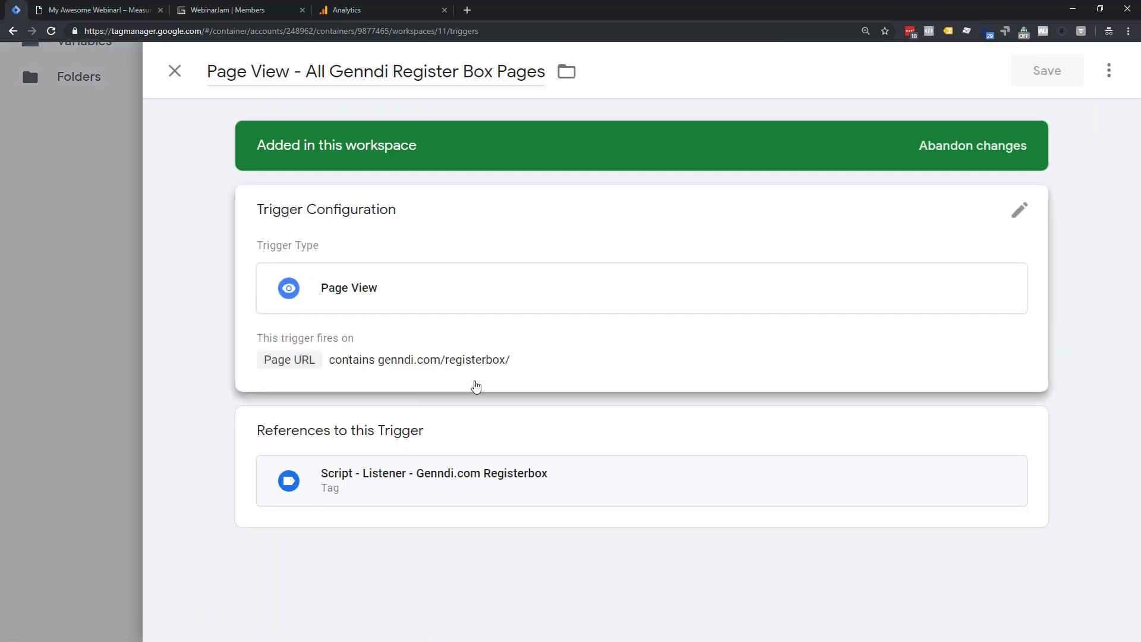
click(494, 362)
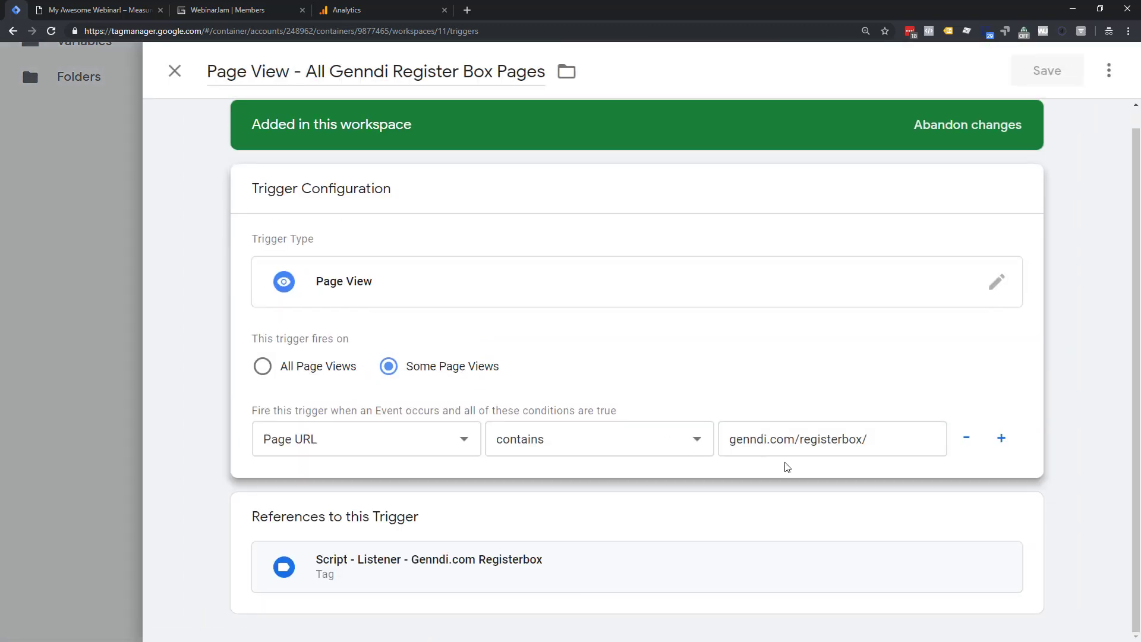
click(846, 441)
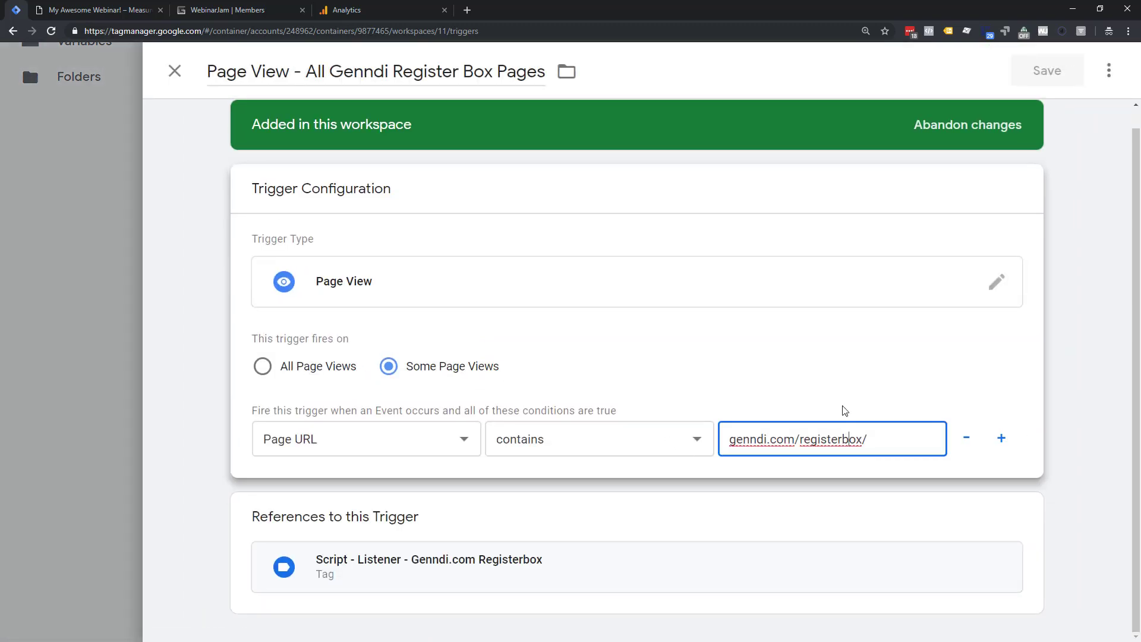
key(BackSpace)
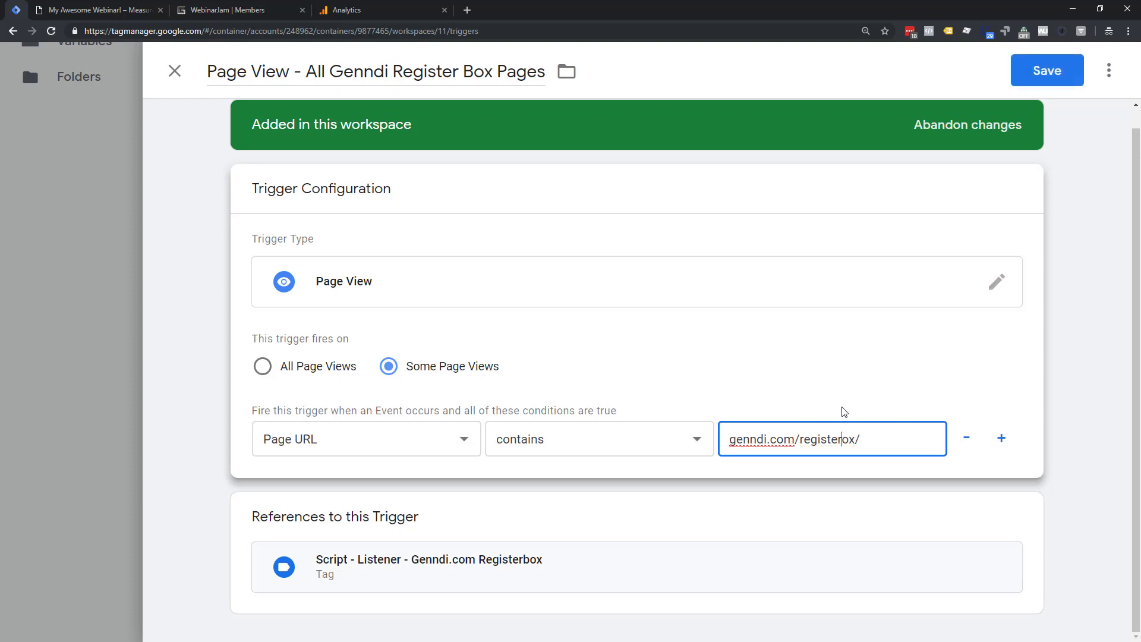
text(B)
click(113, 10)
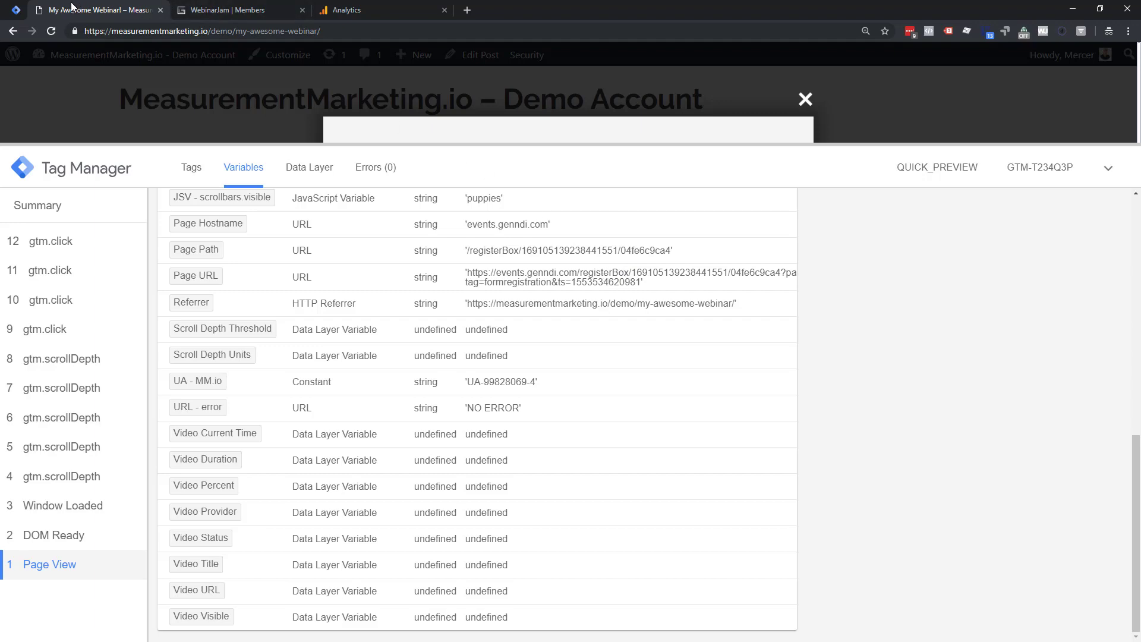
click(16, 9)
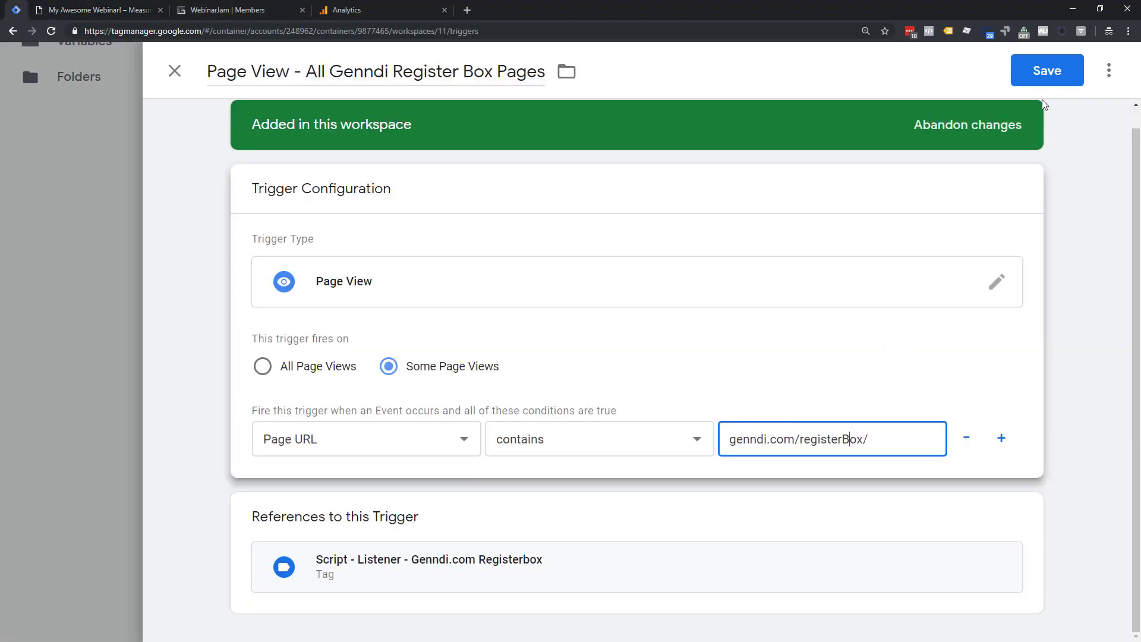
click(1040, 70)
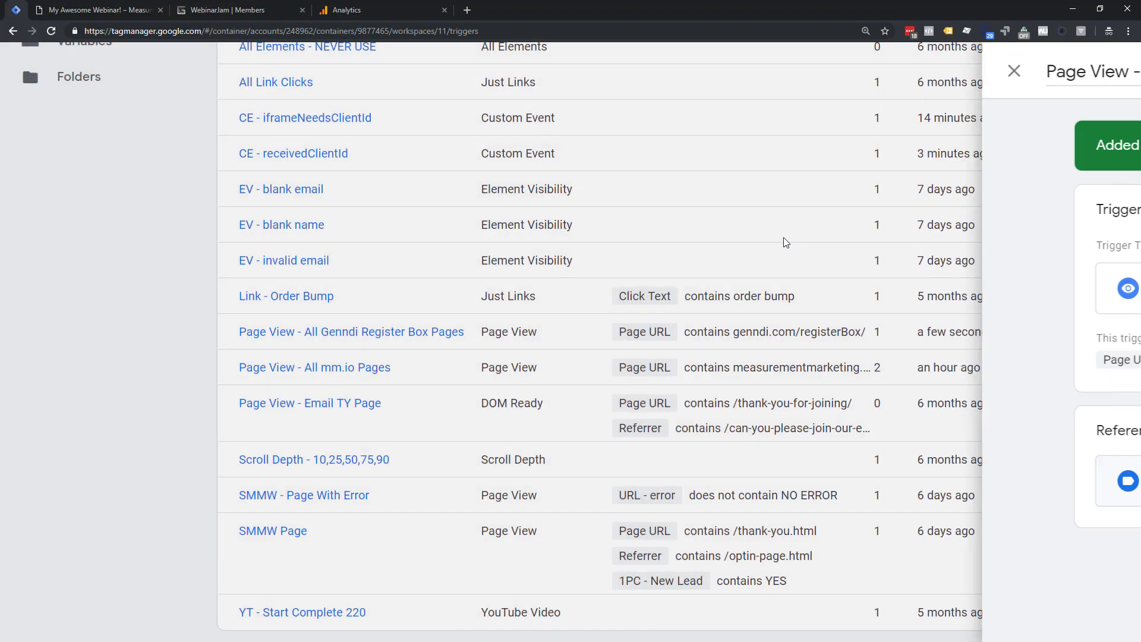
- Refresh the workspace preview and reload the My Awesome Webinar page
scroll(780, 297, up, 7)
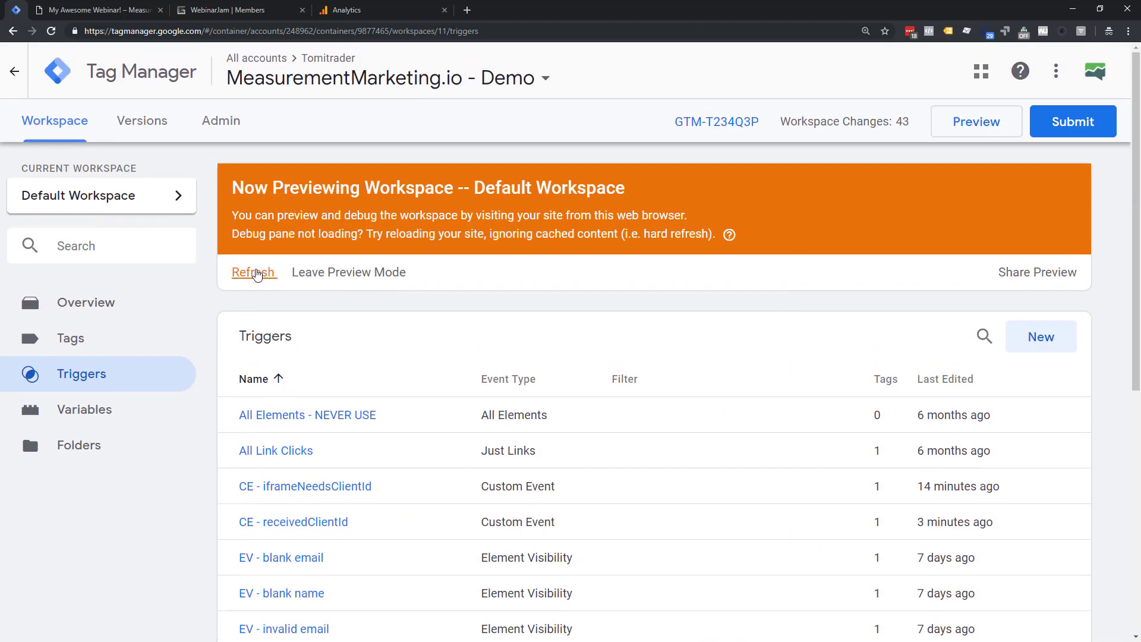
click(257, 273)
click(100, 9)
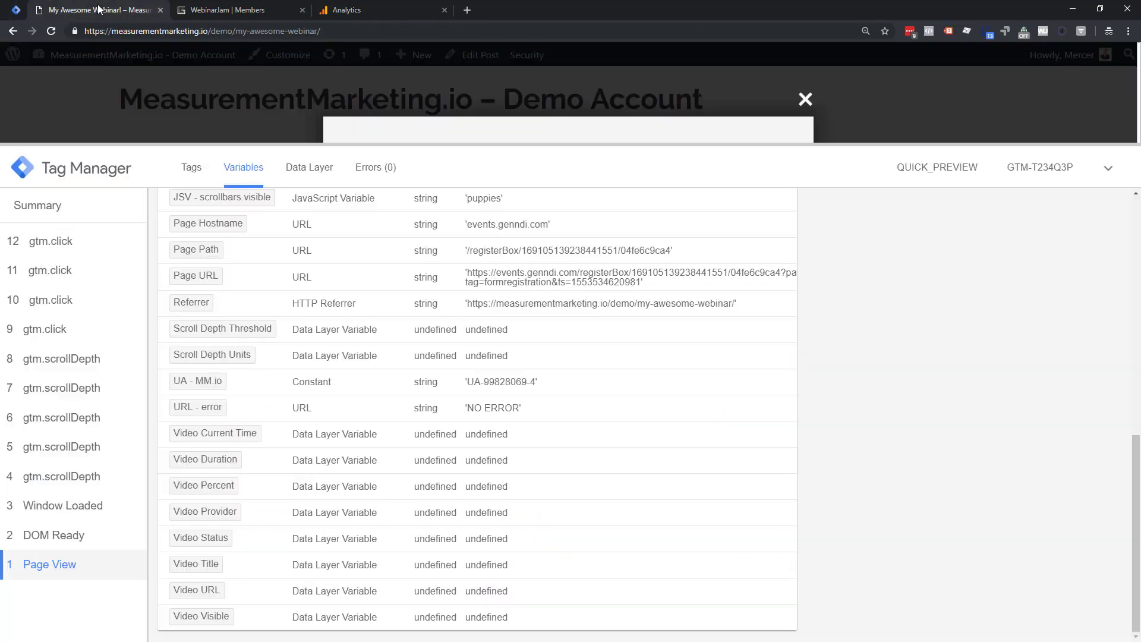
click(51, 31)
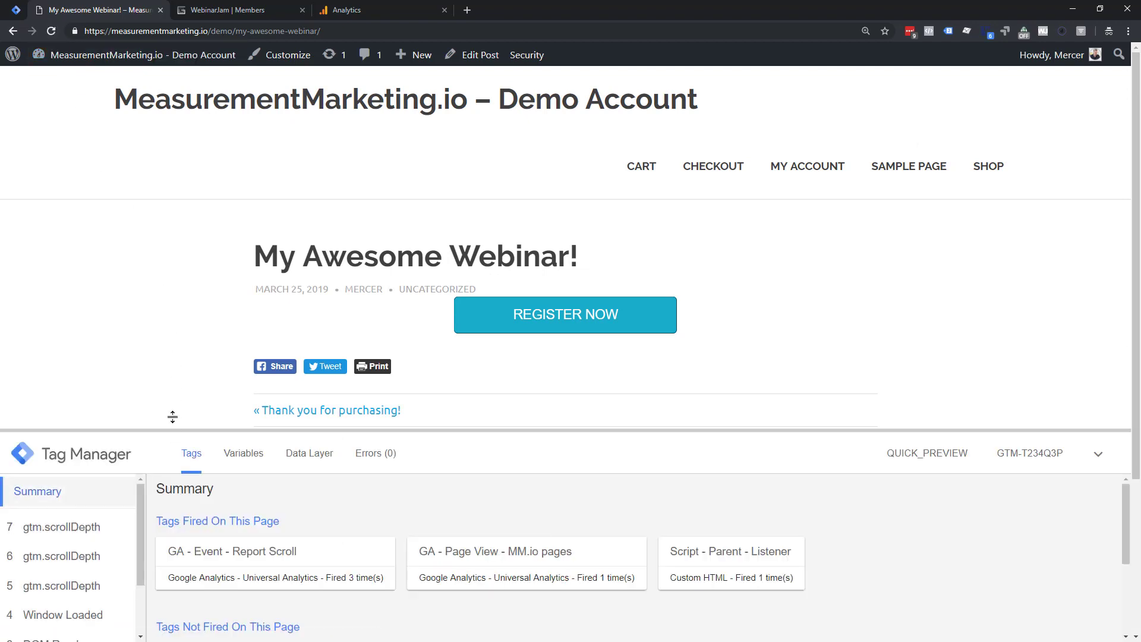
- Open the webinar's registration form and examine the parent page's iframeNeedsClientId event, checking its variables and fired tags
drag(172, 417, 173, 364)
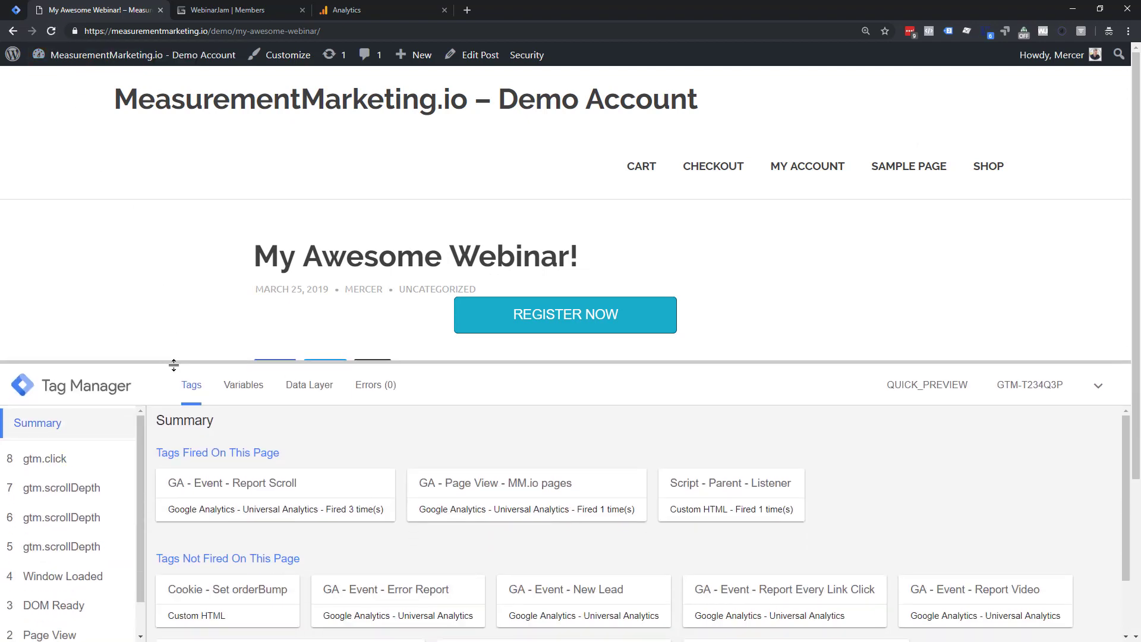
click(531, 317)
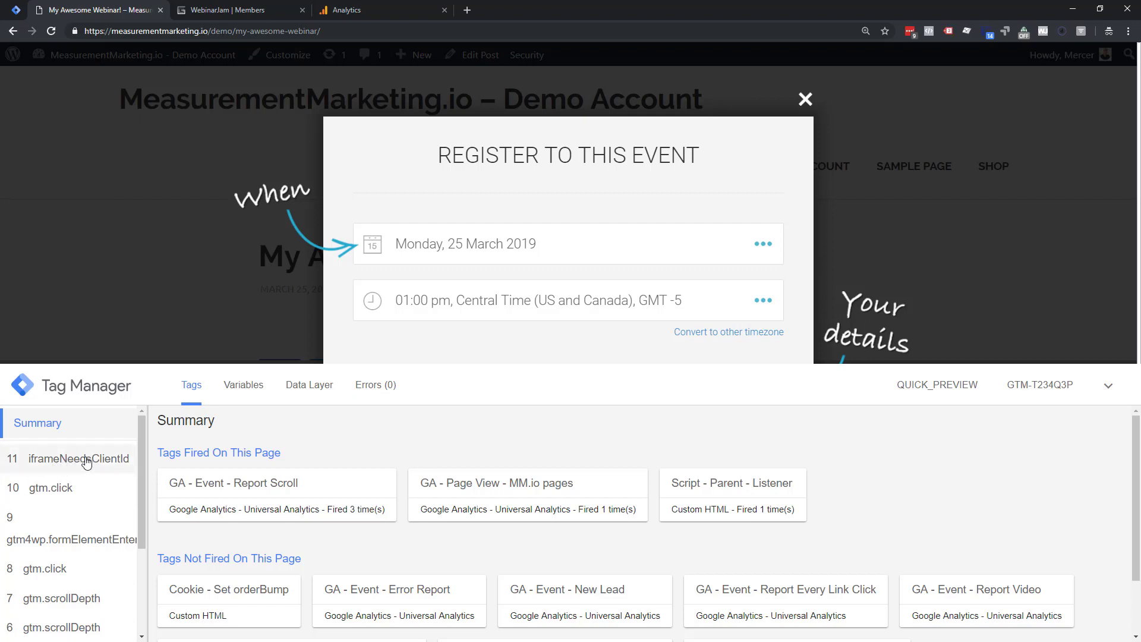
click(231, 385)
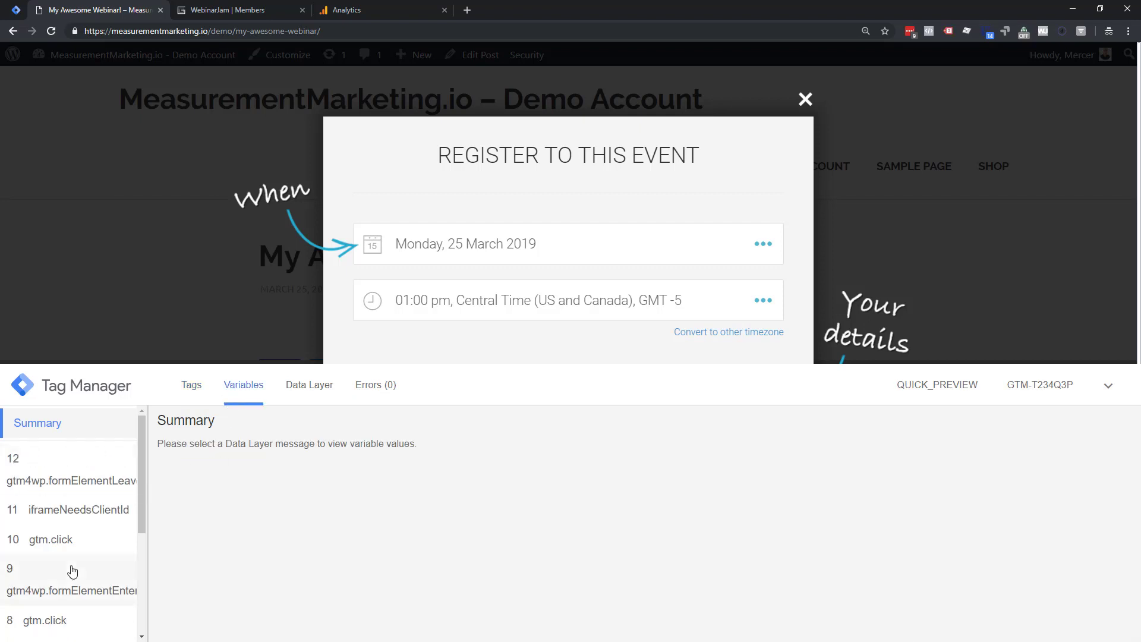
click(66, 517)
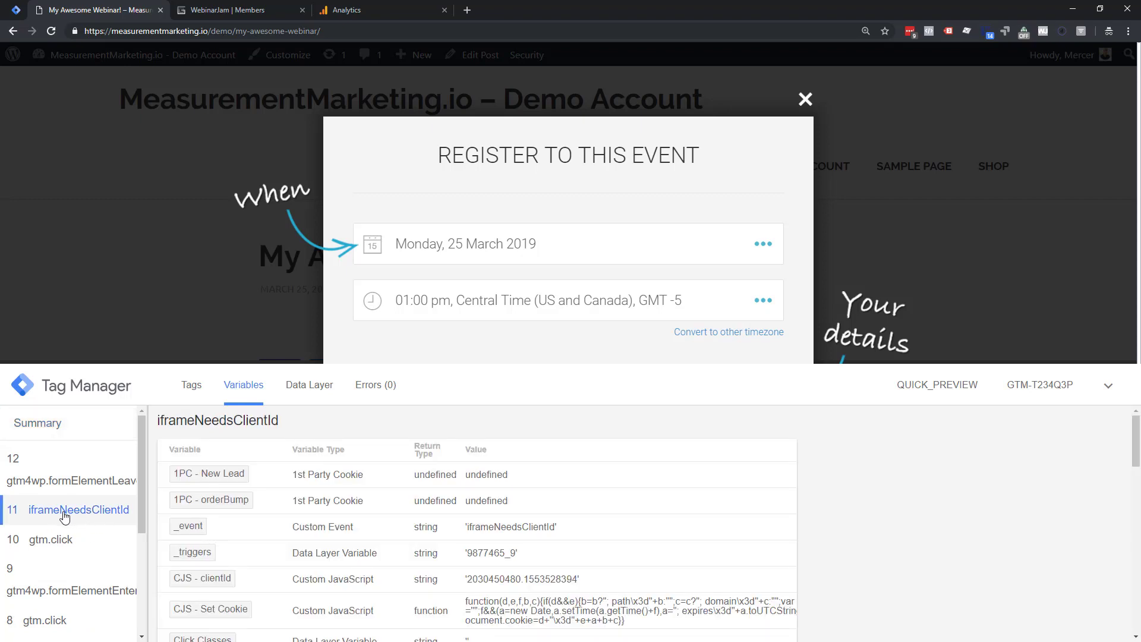
scroll(267, 533, down, 15)
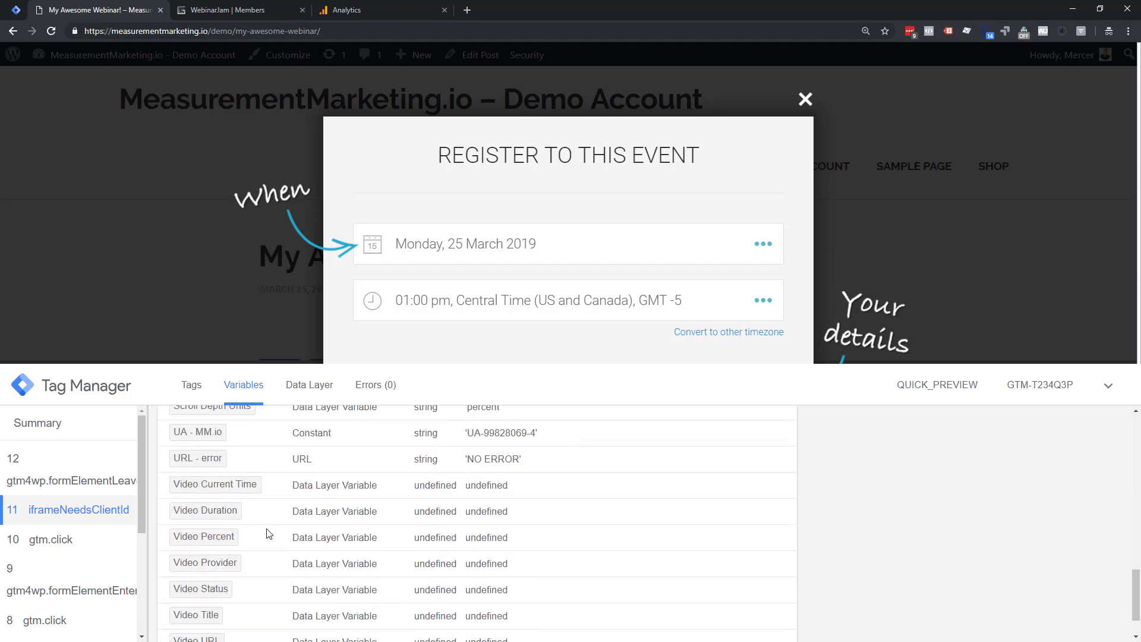
scroll(201, 517, up, 3)
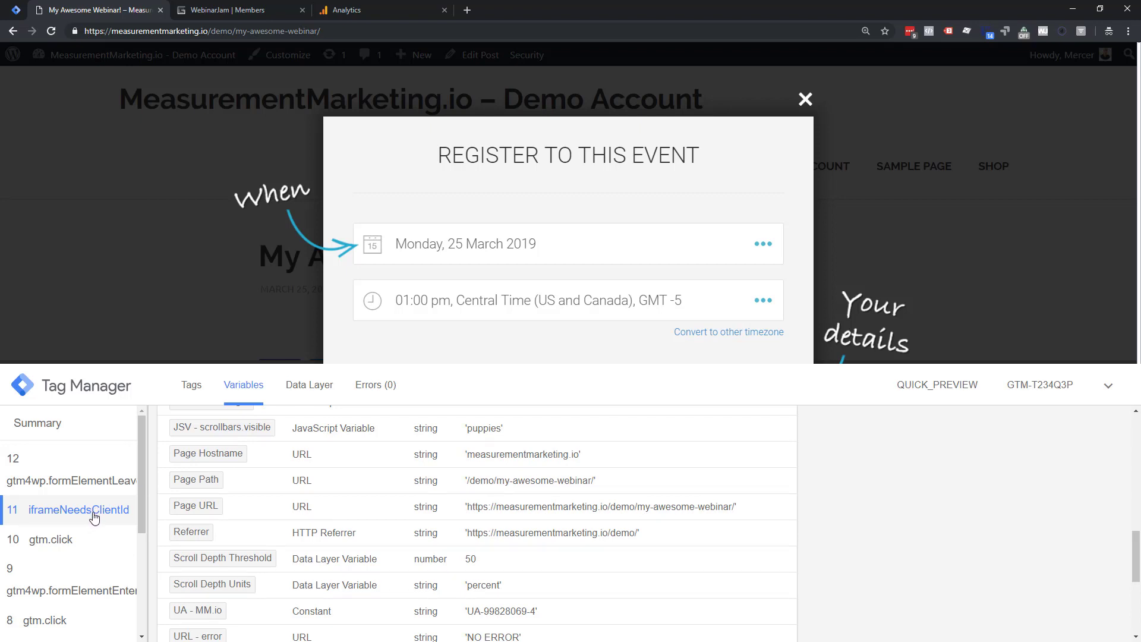
click(196, 391)
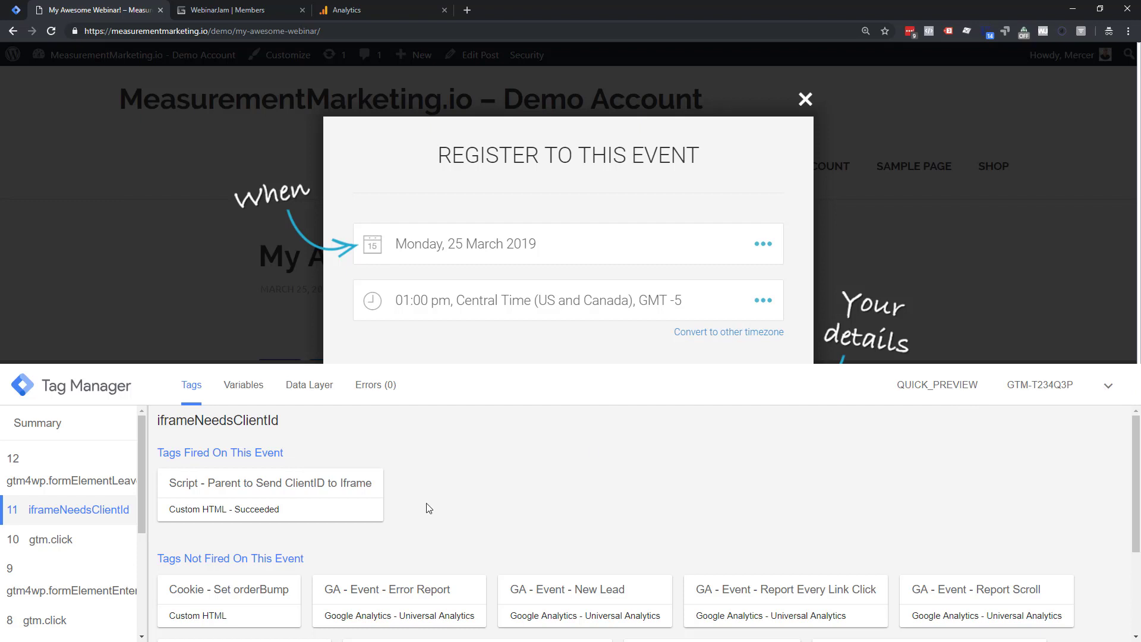
click(236, 385)
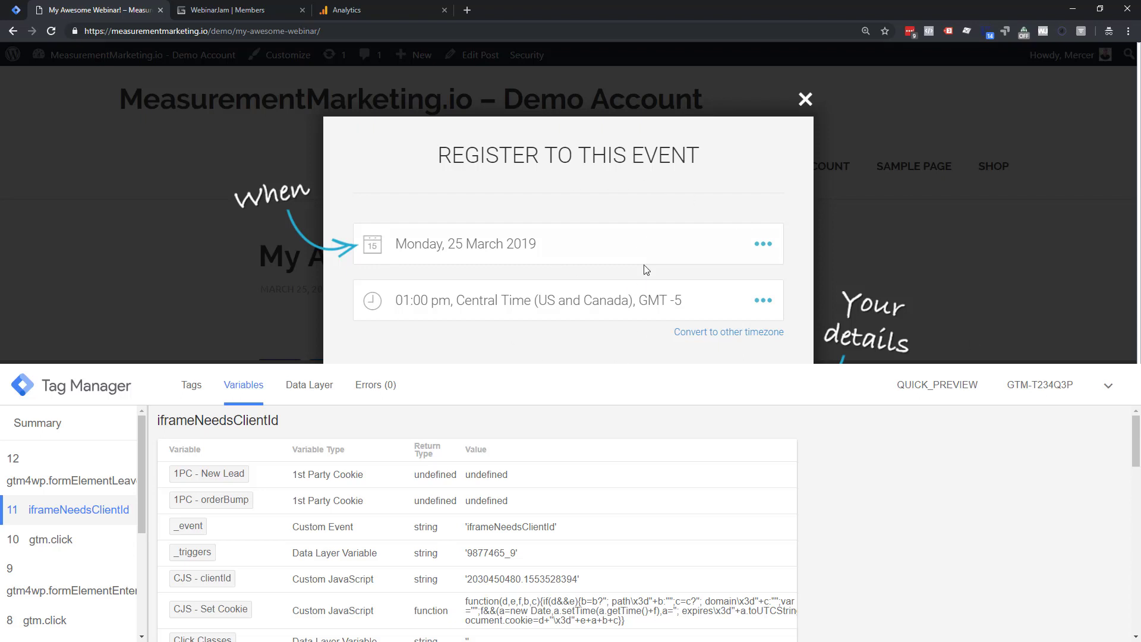
- Collapse the parent page's debug pane, enlarge the iframe's pane and check which tags fired on the receivedClientId event
click(1109, 388)
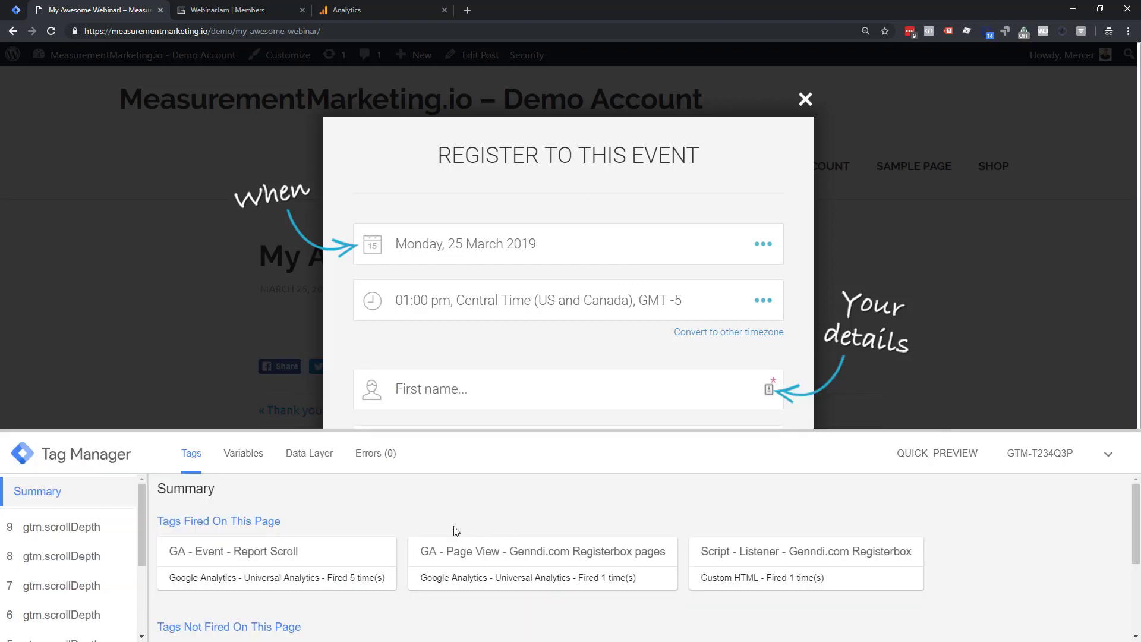
drag(260, 432, 259, 252)
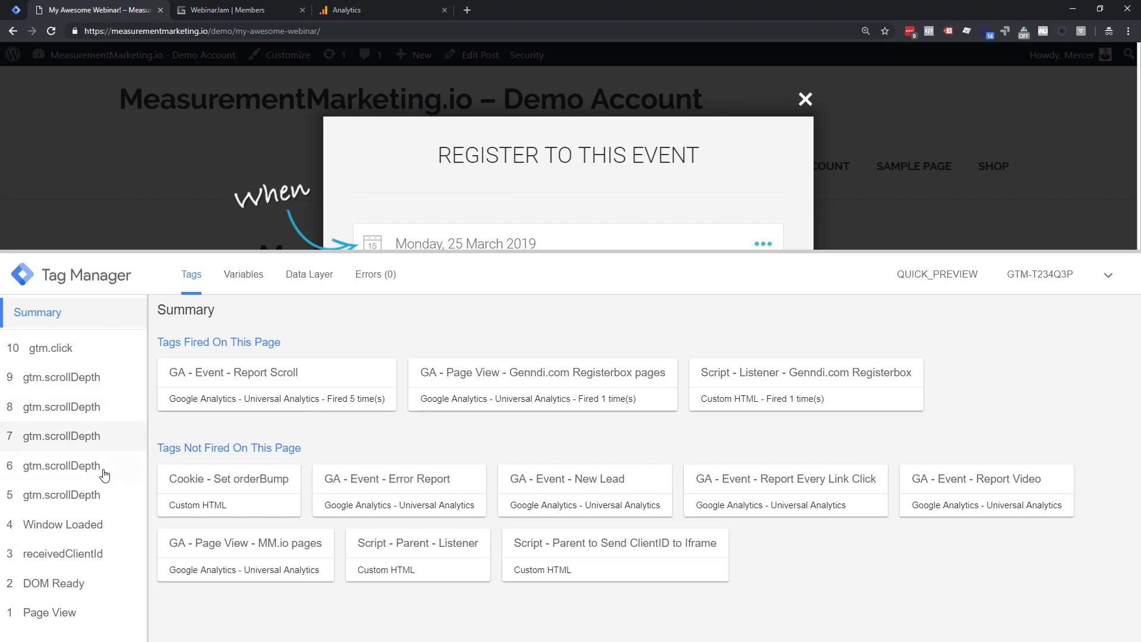
click(39, 558)
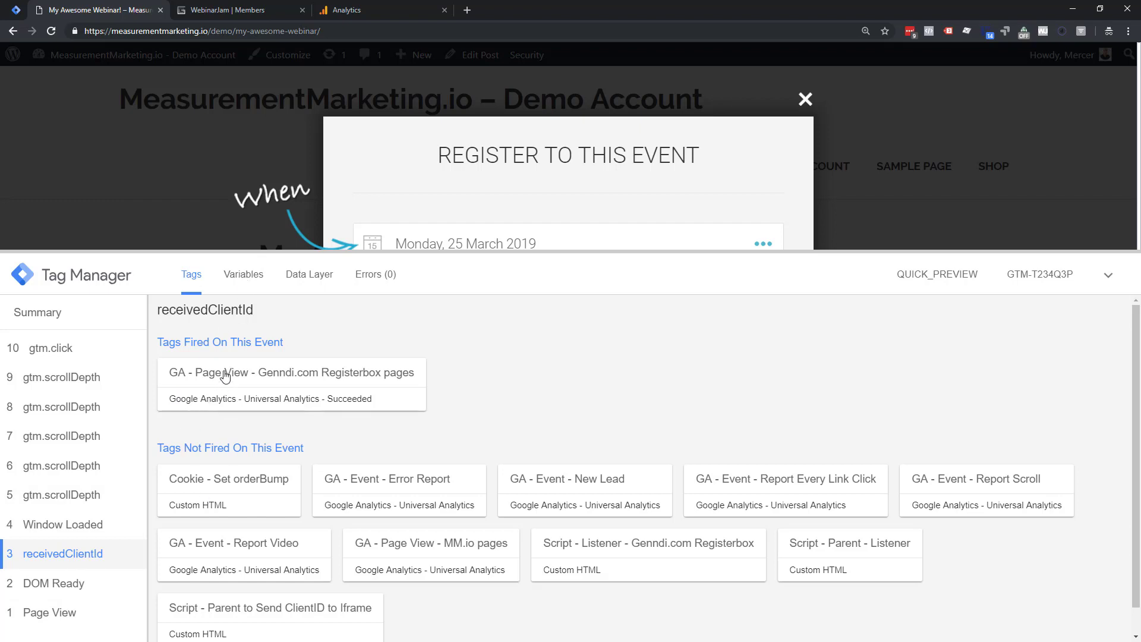
- Check the CJS - clientId and DLV - clientId variables at the iframe's receivedClientId event
click(243, 277)
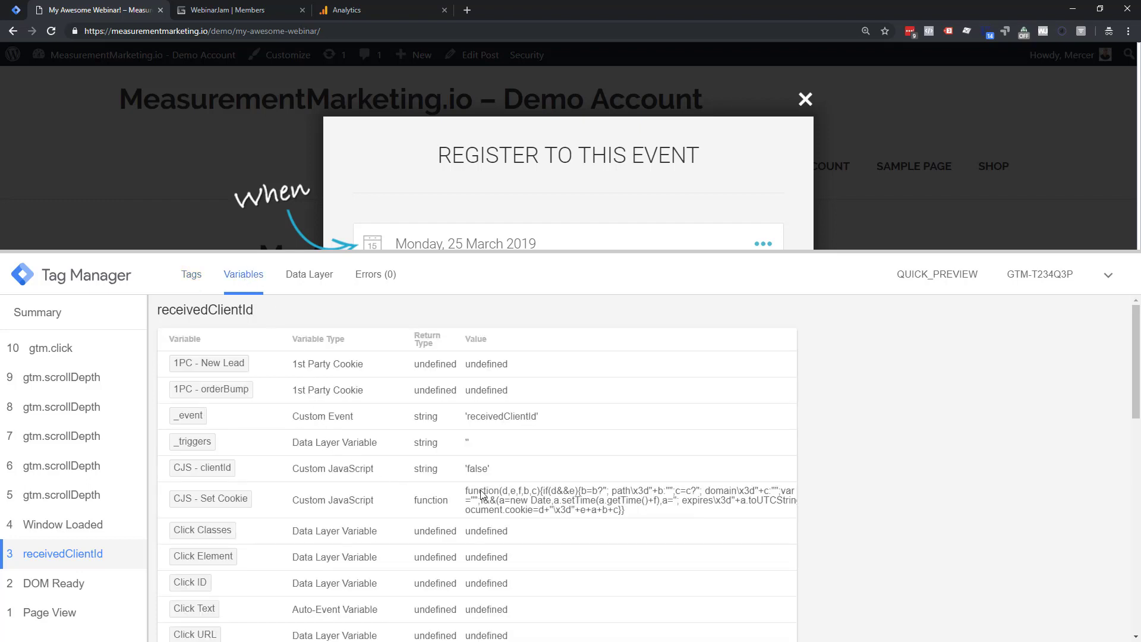
scroll(416, 505, down, 2)
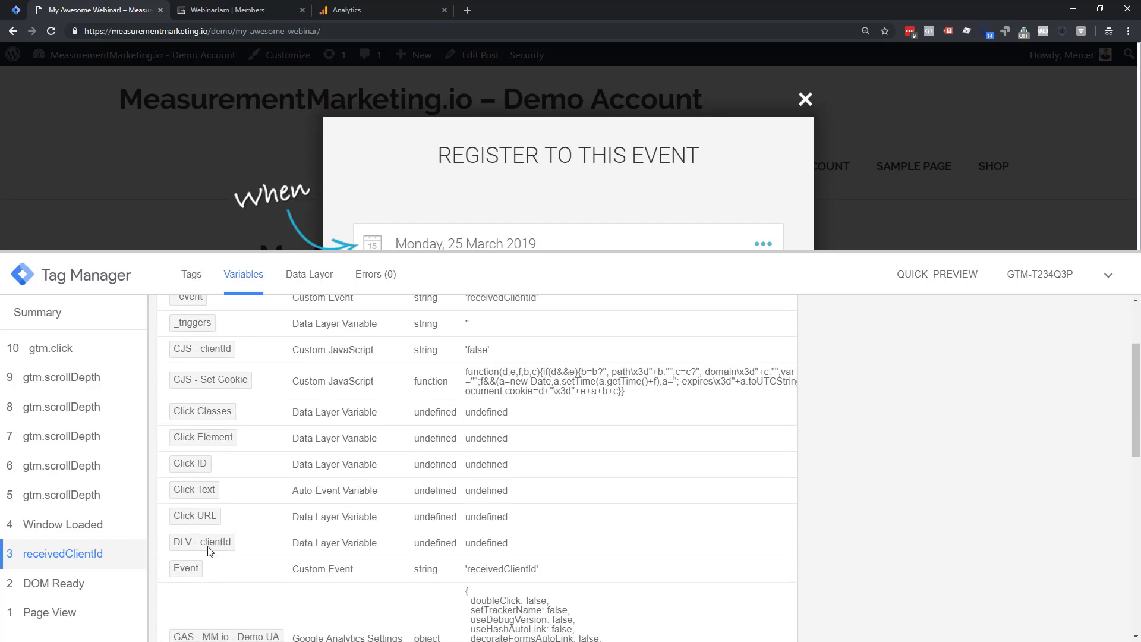
drag(468, 546, 508, 545)
scroll(550, 543, down, 1)
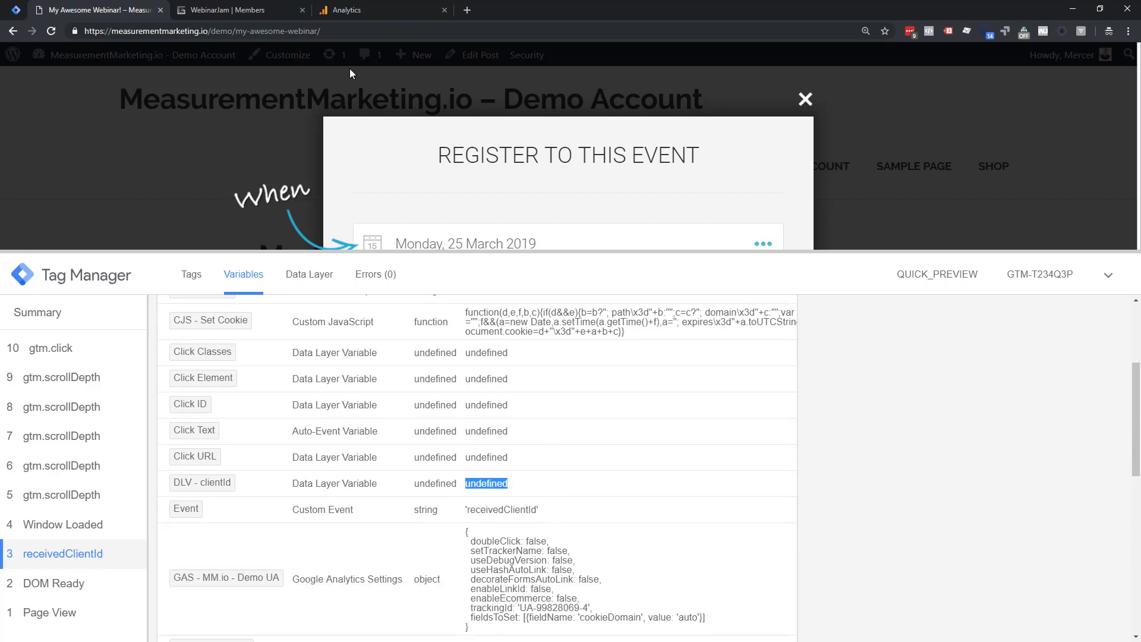
- Glance at the Analytics real-time content report, and compare DLV - clientId across the iframe's Window Loaded, scrollDepth and receivedClientId events
click(355, 12)
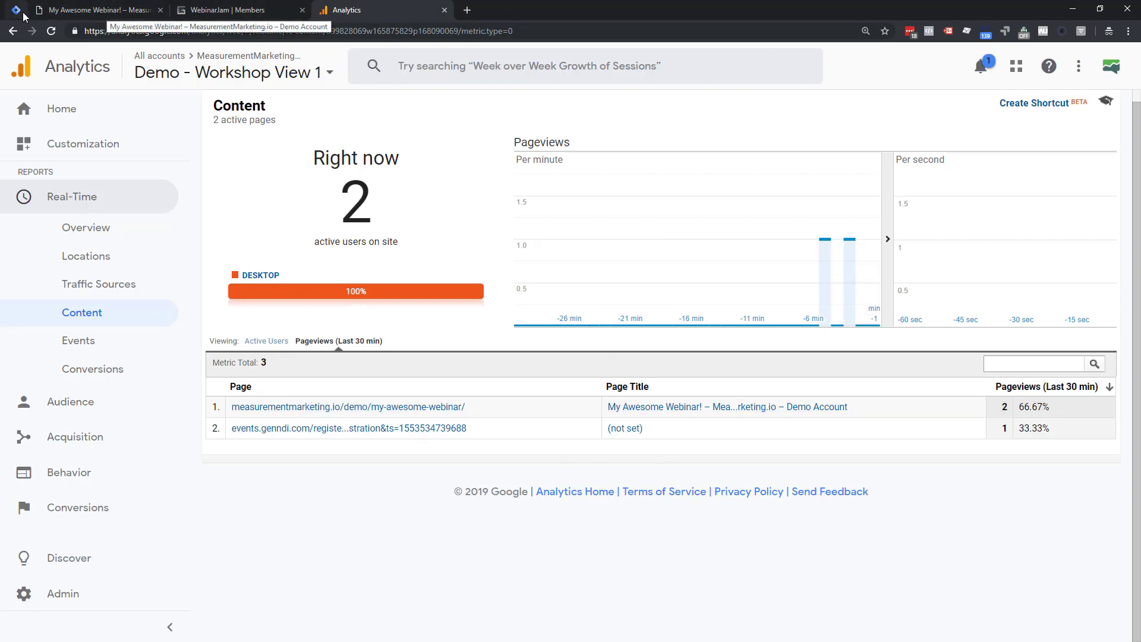
click(44, 10)
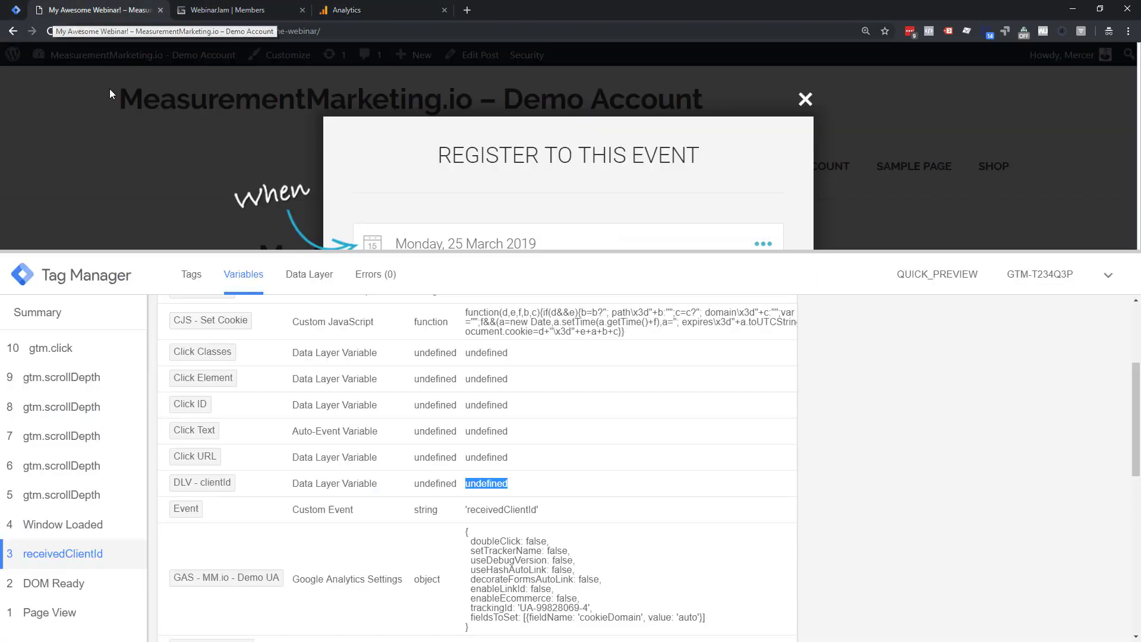
click(76, 525)
click(81, 495)
click(90, 464)
click(87, 385)
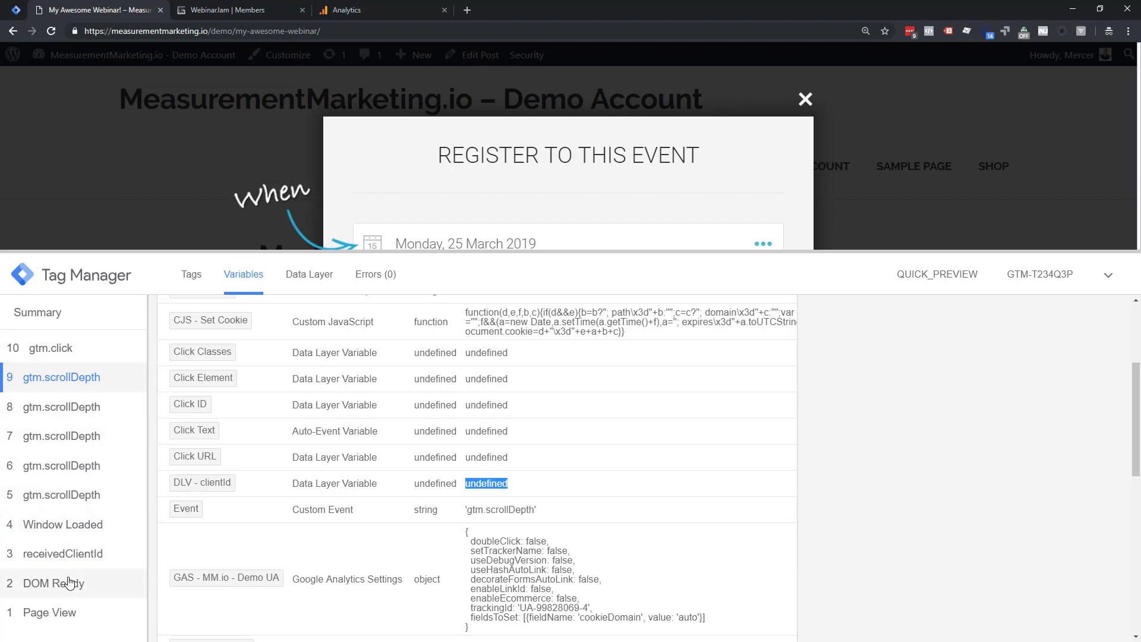
click(96, 556)
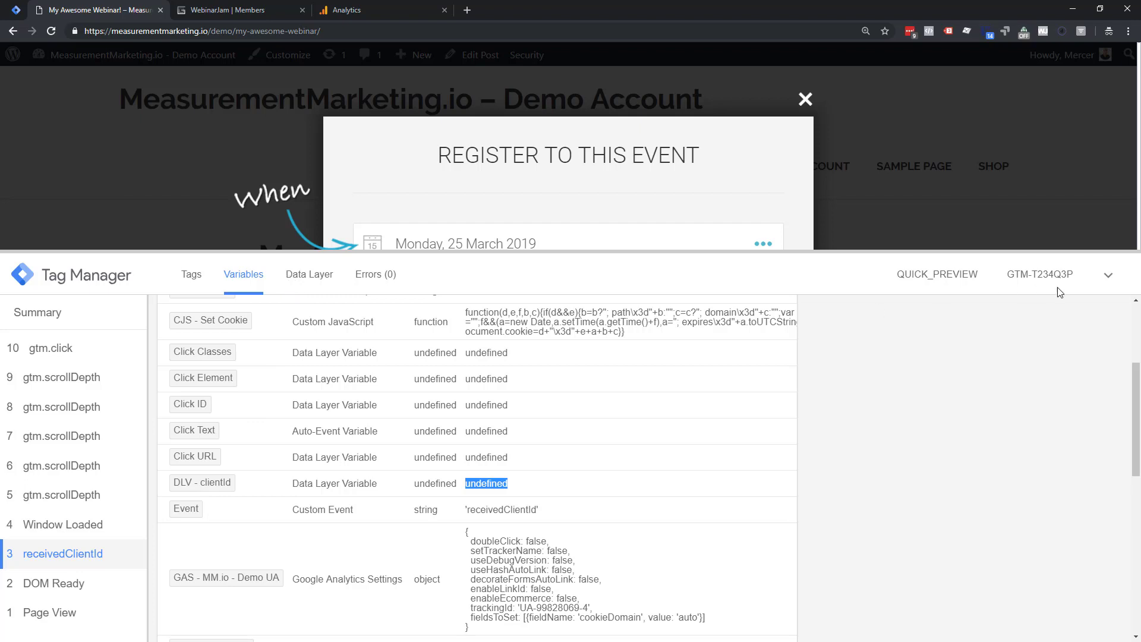
- Collapse and reopen the iframe's debug pane and check the Page URL and Referrer variables at the receivedClientId event
click(1109, 276)
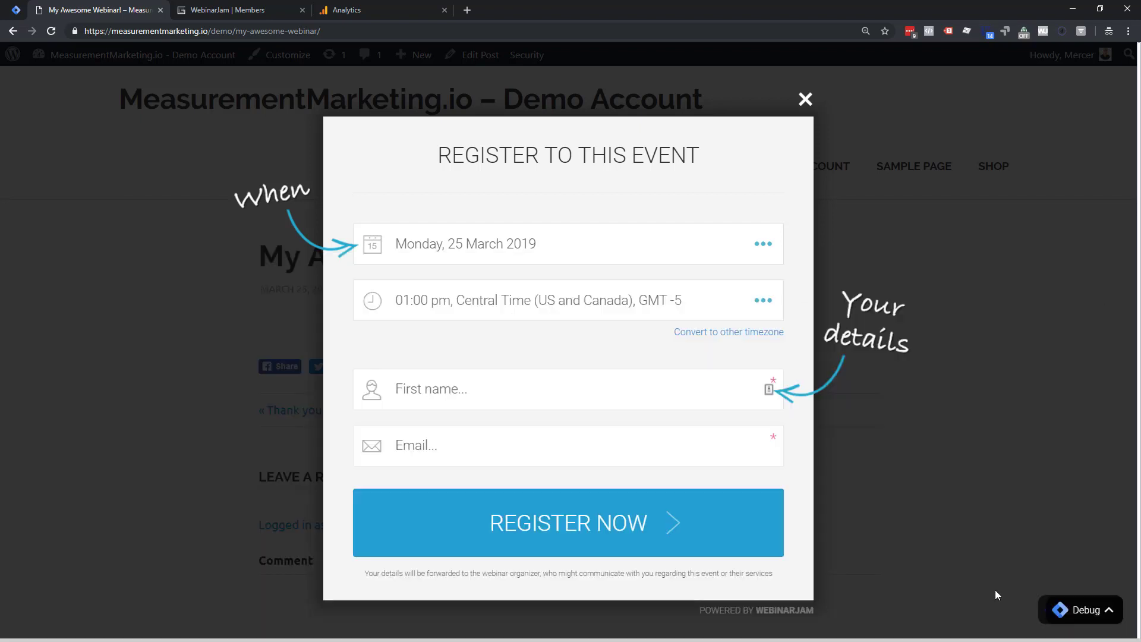
click(1053, 614)
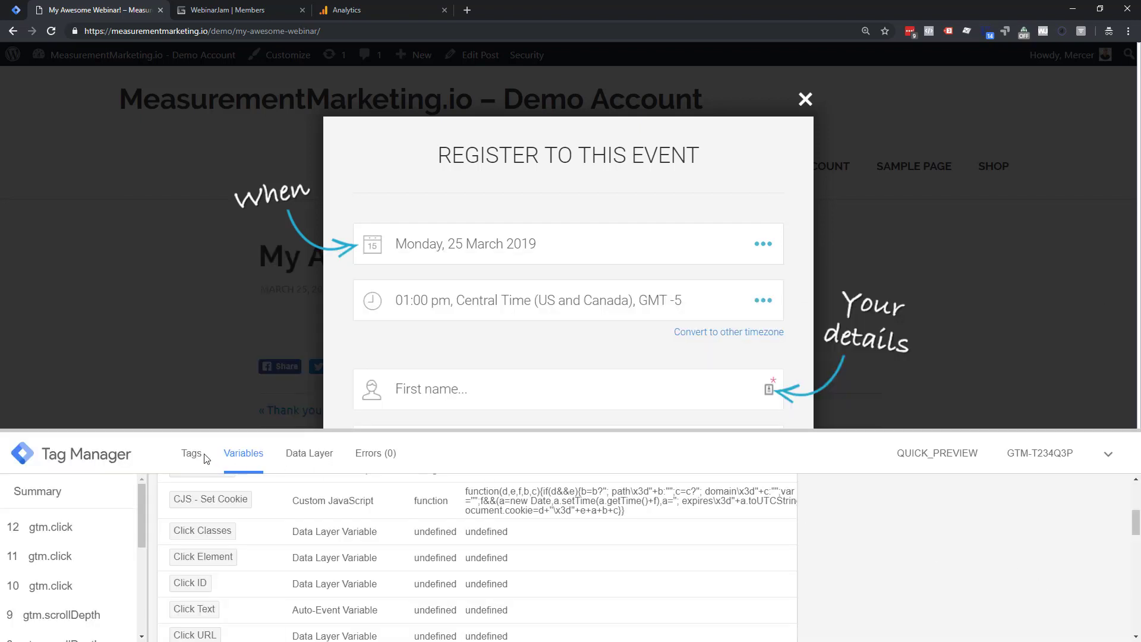
scroll(69, 587, down, 3)
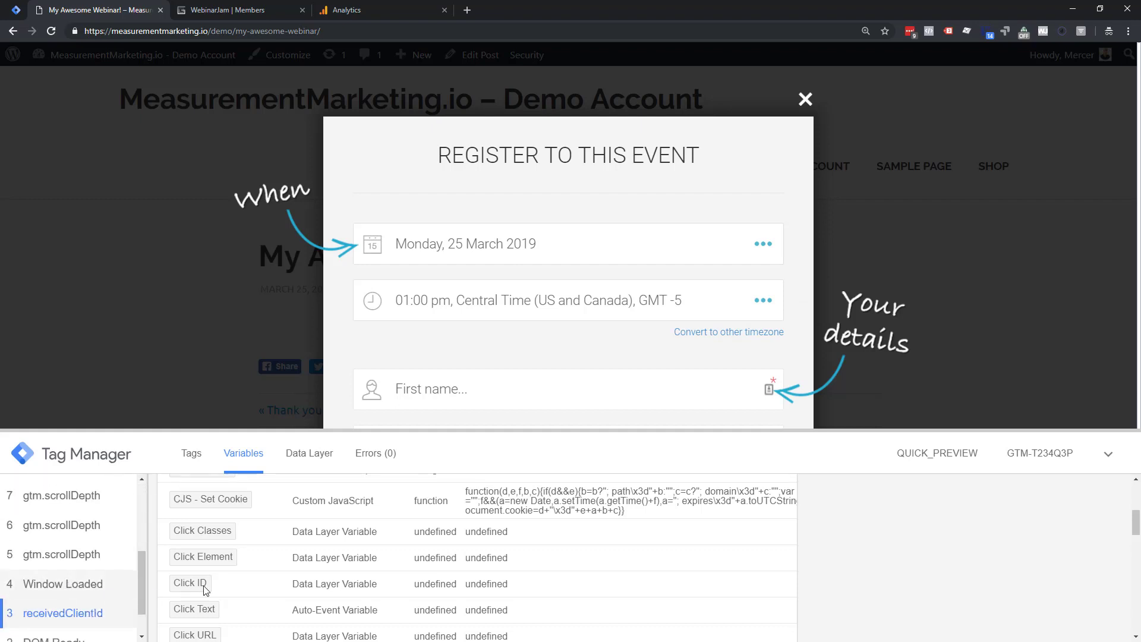
scroll(238, 579, down, 5)
scroll(309, 575, down, 4)
scroll(335, 578, up, 2)
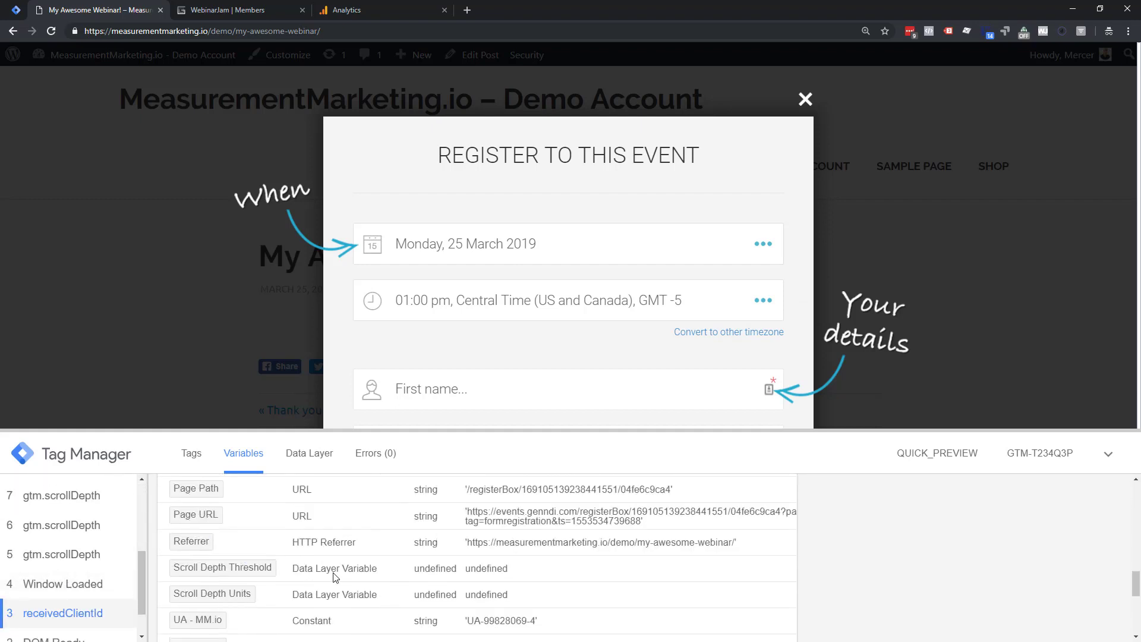
- Enlarge the iframe's debug pane to review its remaining receivedClientId variables, and collapse and reopen the pane
drag(357, 429, 368, 179)
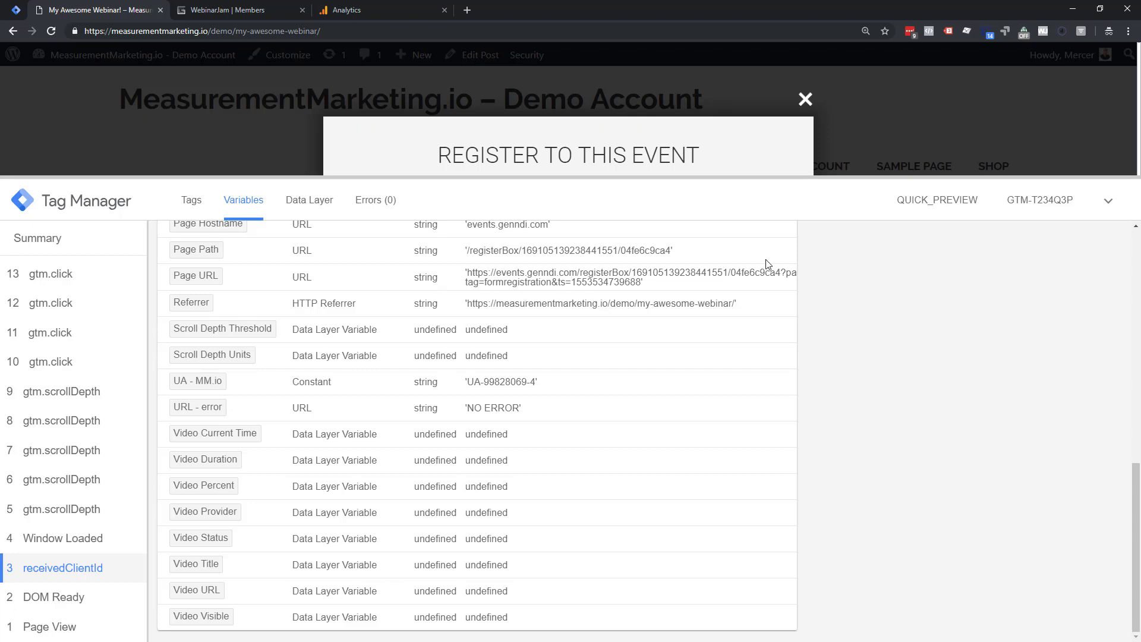
click(1110, 202)
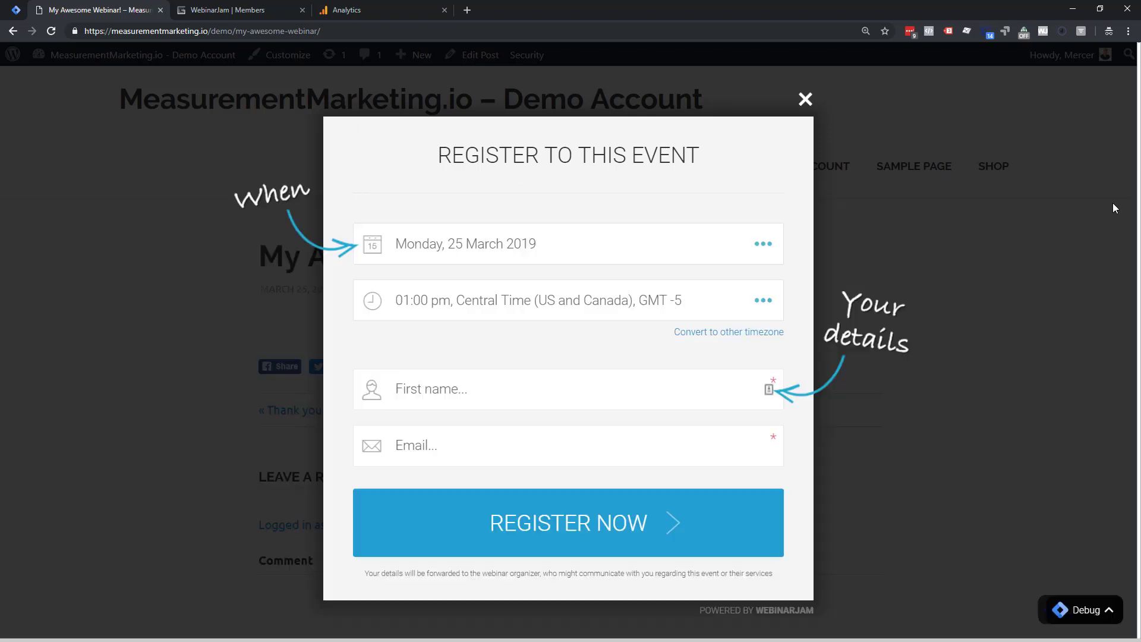
click(1052, 615)
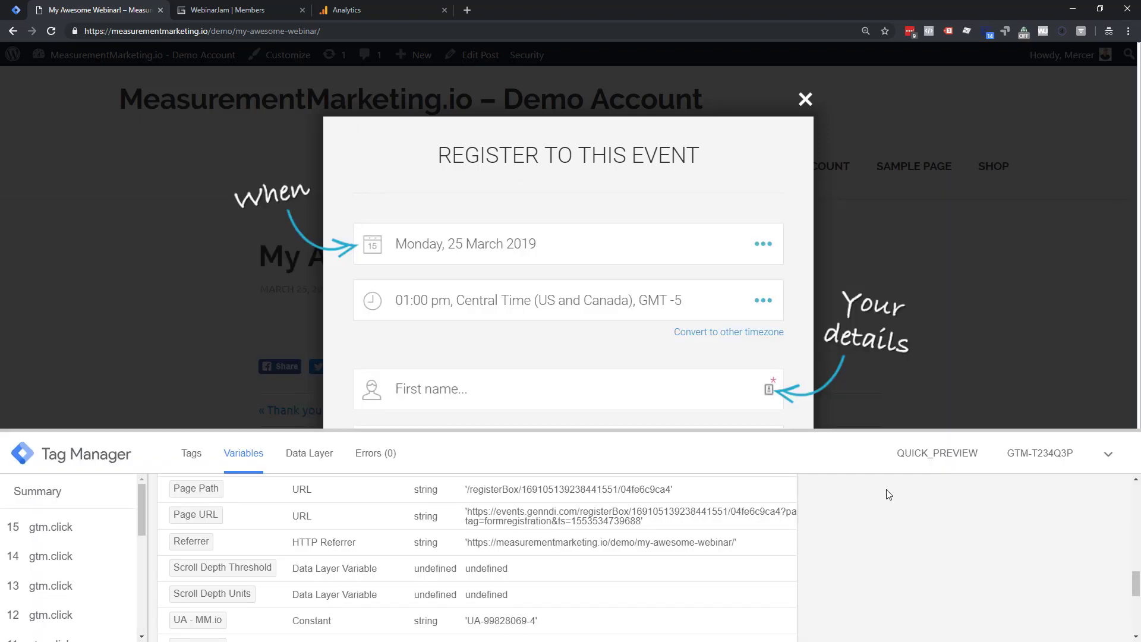
click(1109, 454)
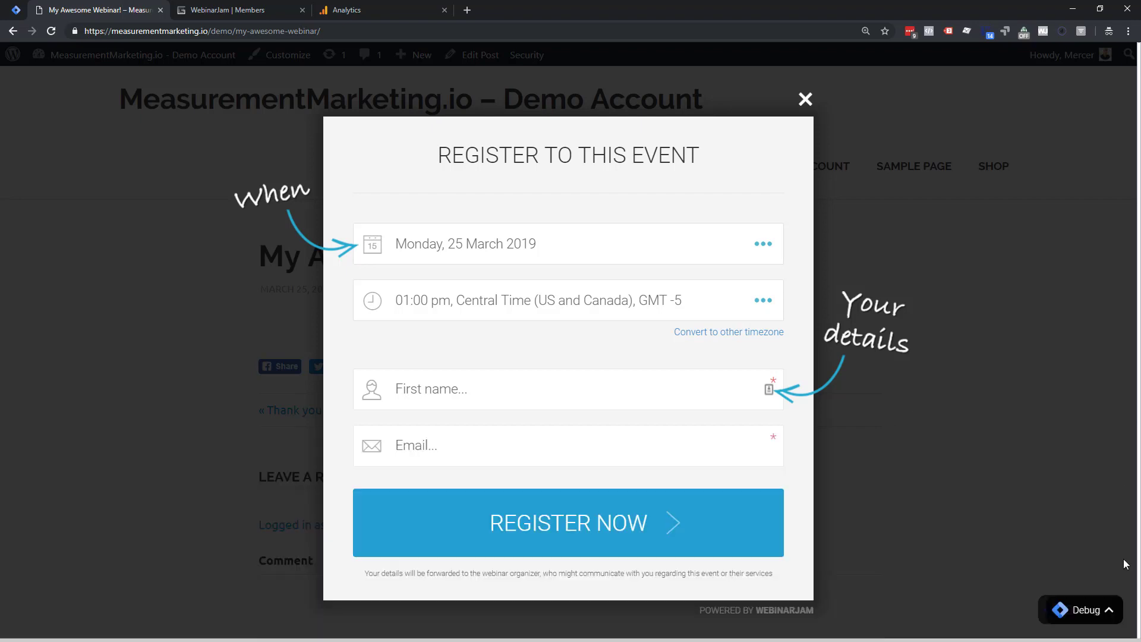
click(1122, 622)
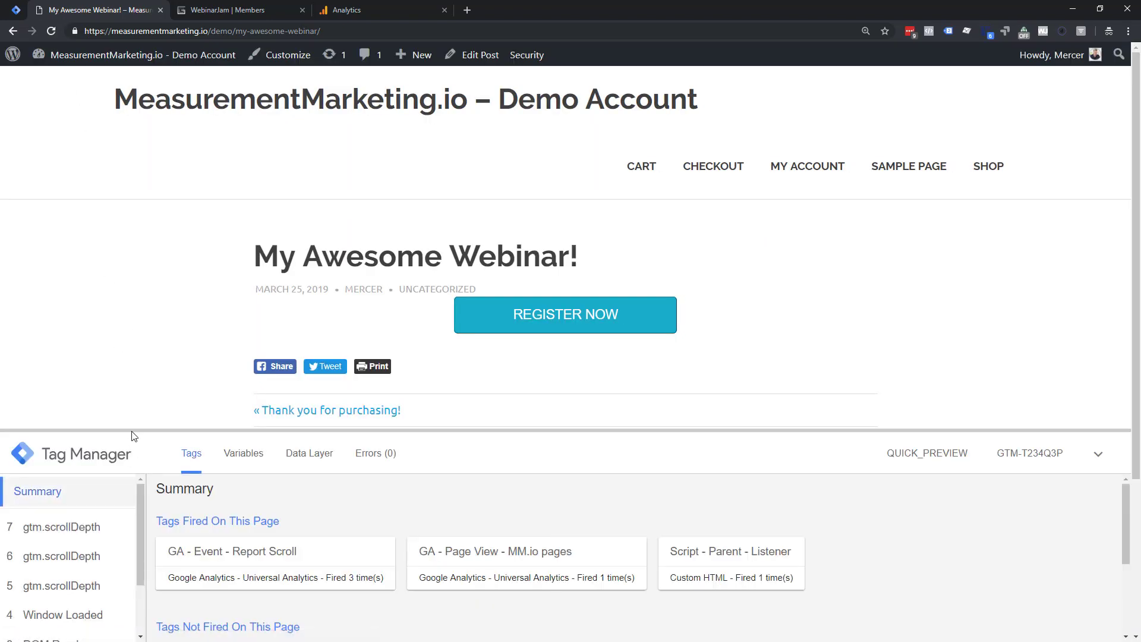
- Enlarge the parent page's debug pane and check the CJS - clientId variable at the gtm.click event
drag(133, 437, 144, 212)
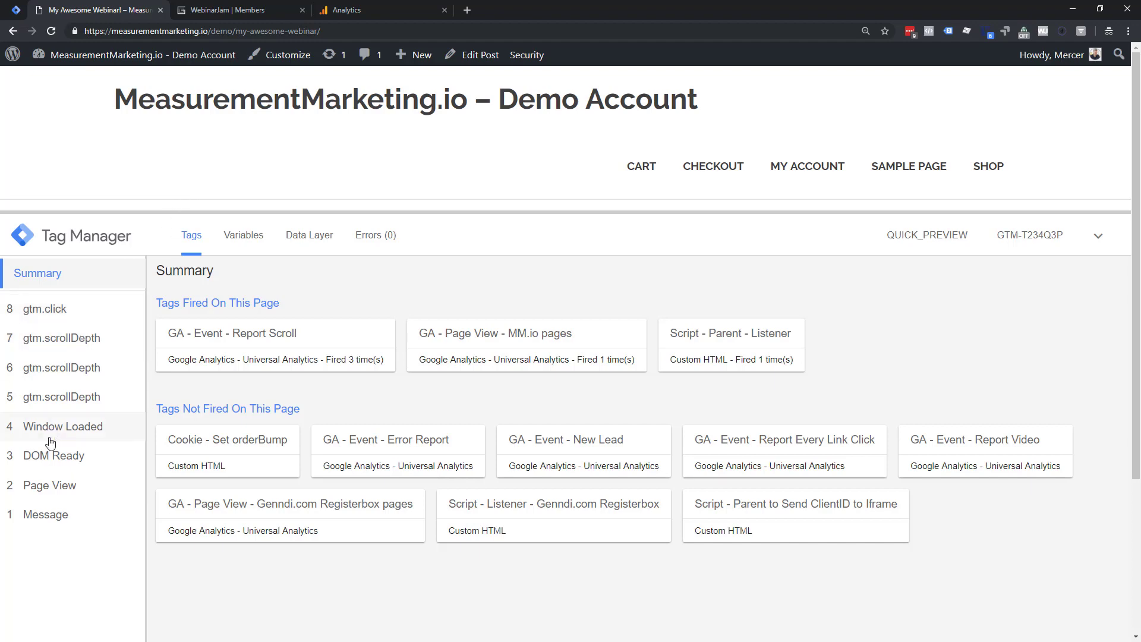
click(80, 315)
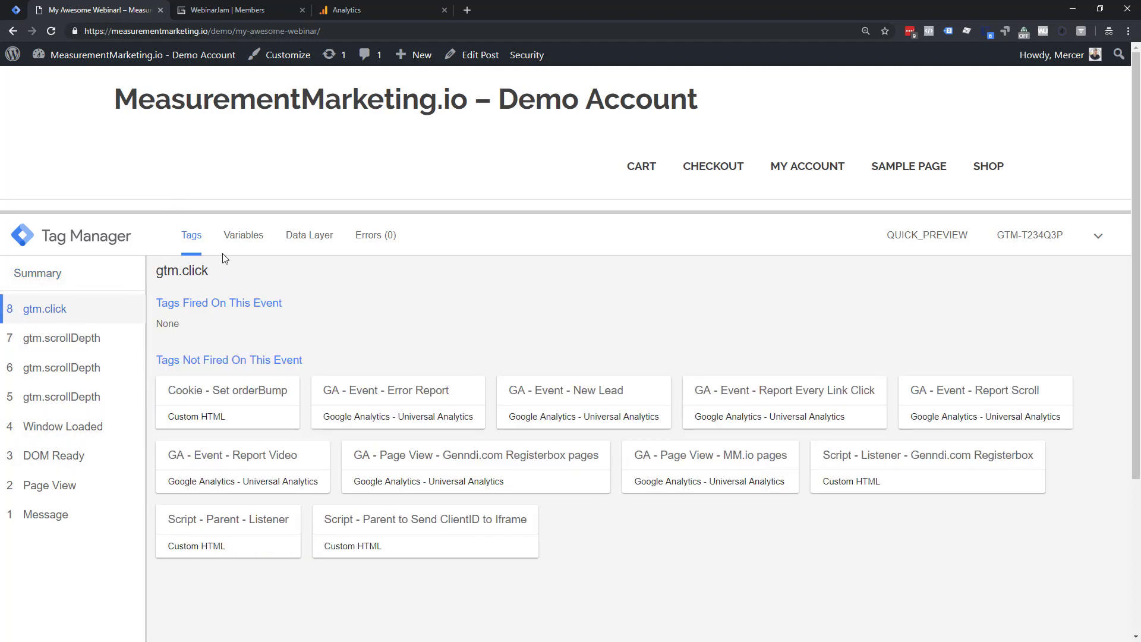
click(248, 255)
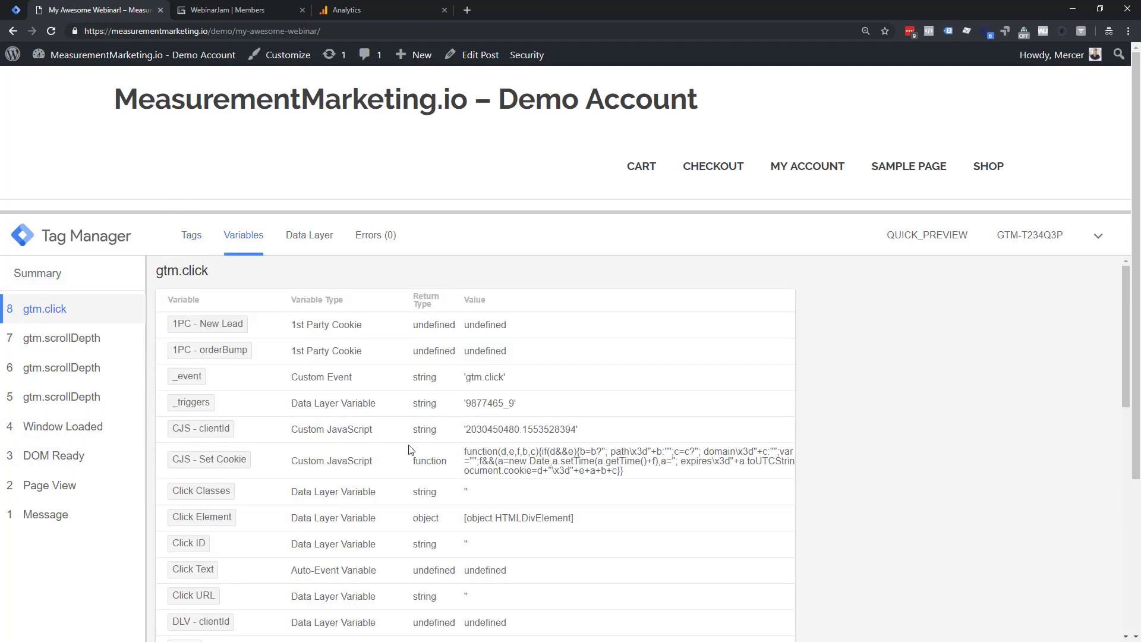
drag(467, 430, 579, 431)
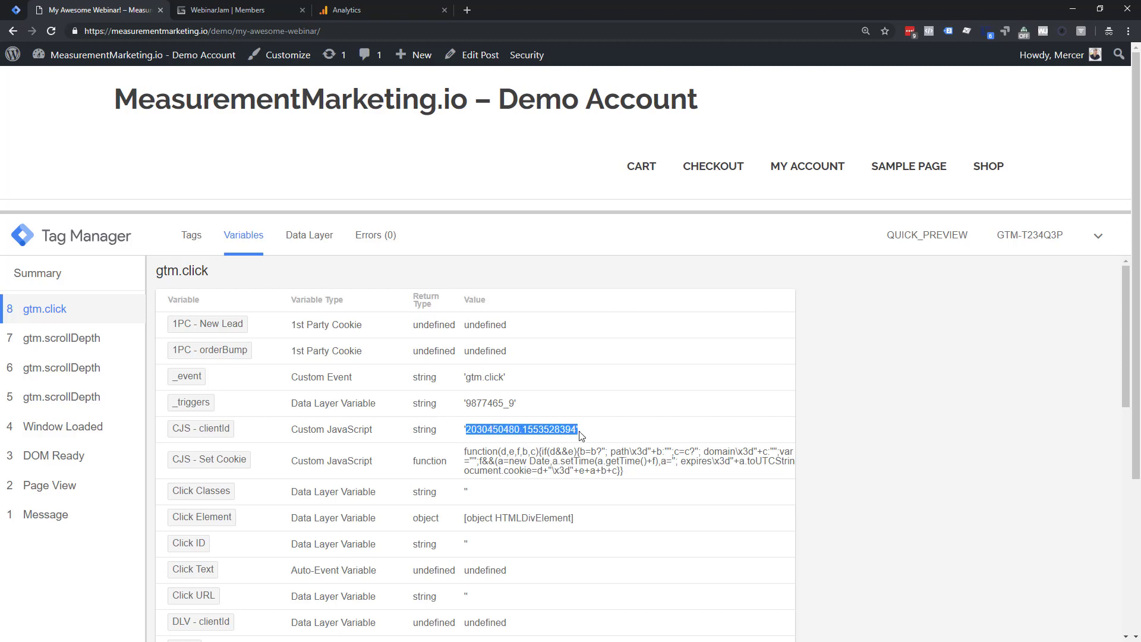
click(488, 182)
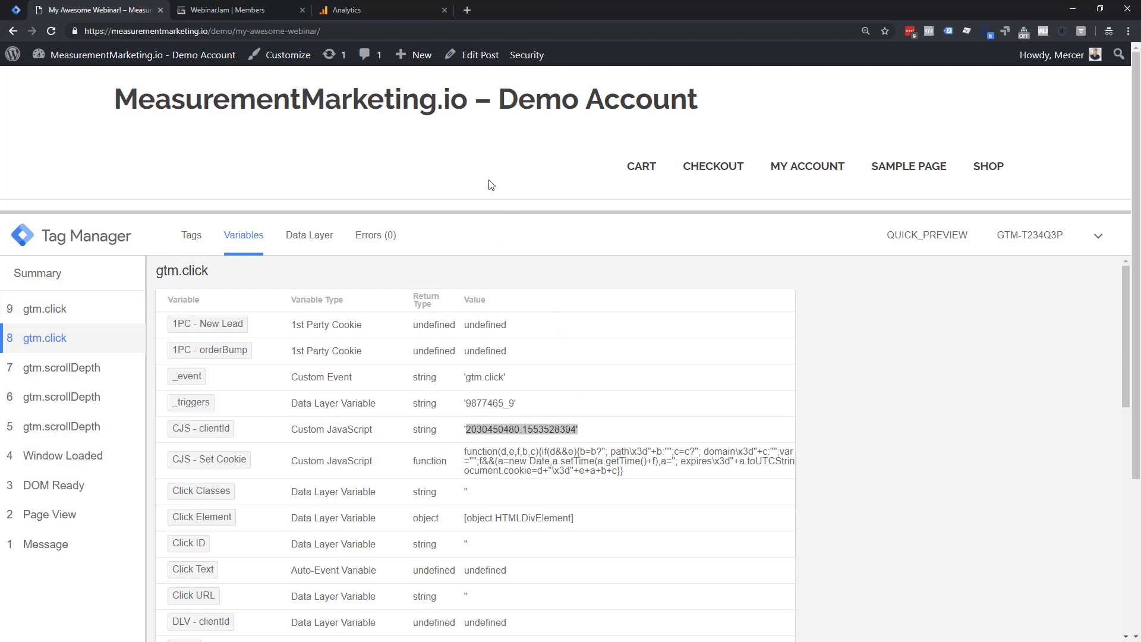
- Shrink the debug pane, open the webinar registration form and check CJS - clientId at the iframeNeedsClientId event
drag(489, 212, 505, 380)
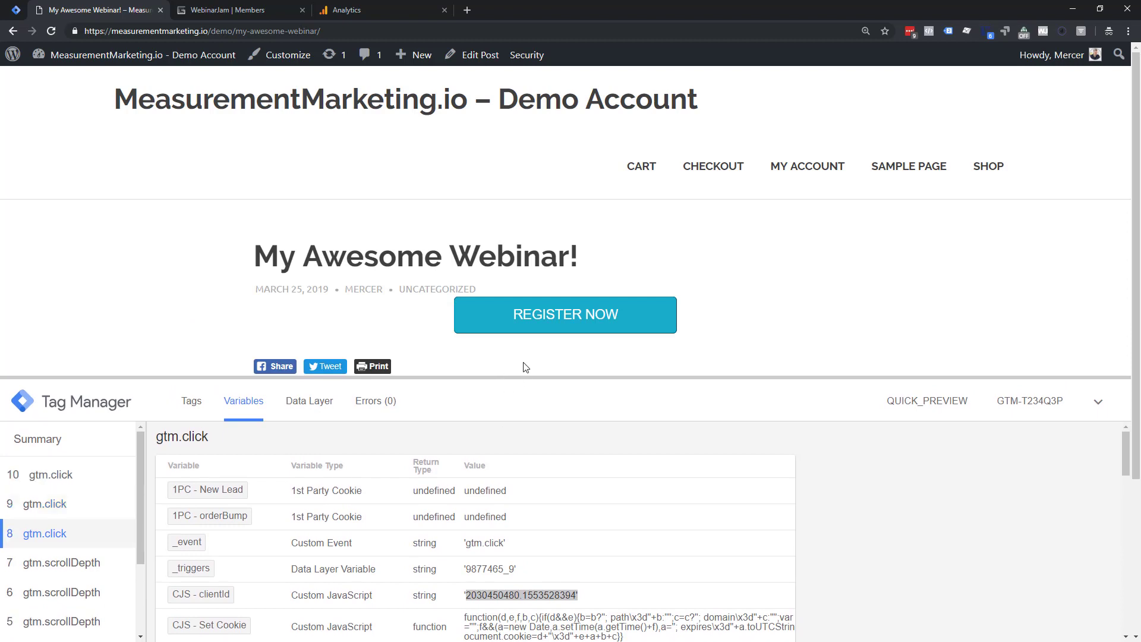
click(554, 318)
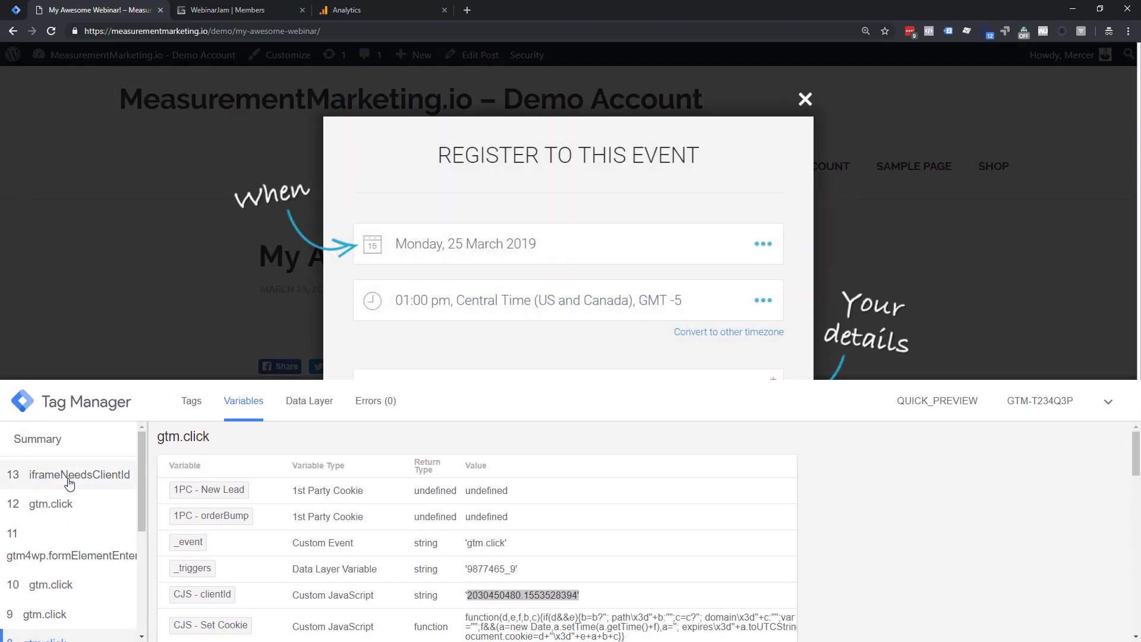
click(68, 482)
click(62, 529)
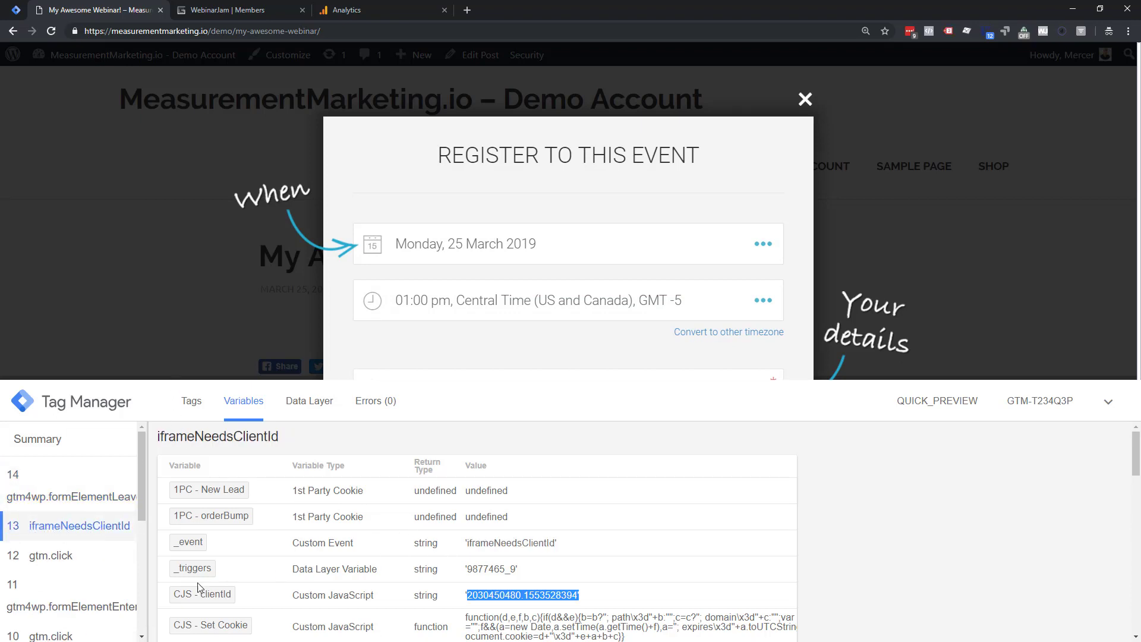
- Inspect the HTML of the fired Script - Parent to Send ClientID to Iframe tag, highlighting its event name and clientId
click(193, 401)
click(222, 510)
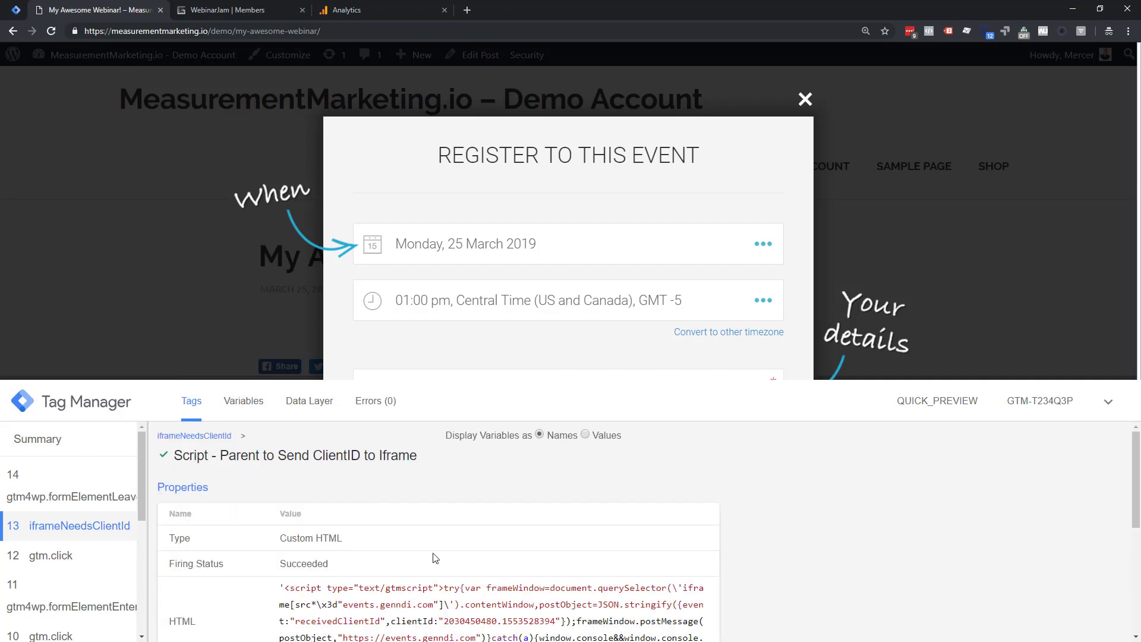
scroll(455, 563, down, 1)
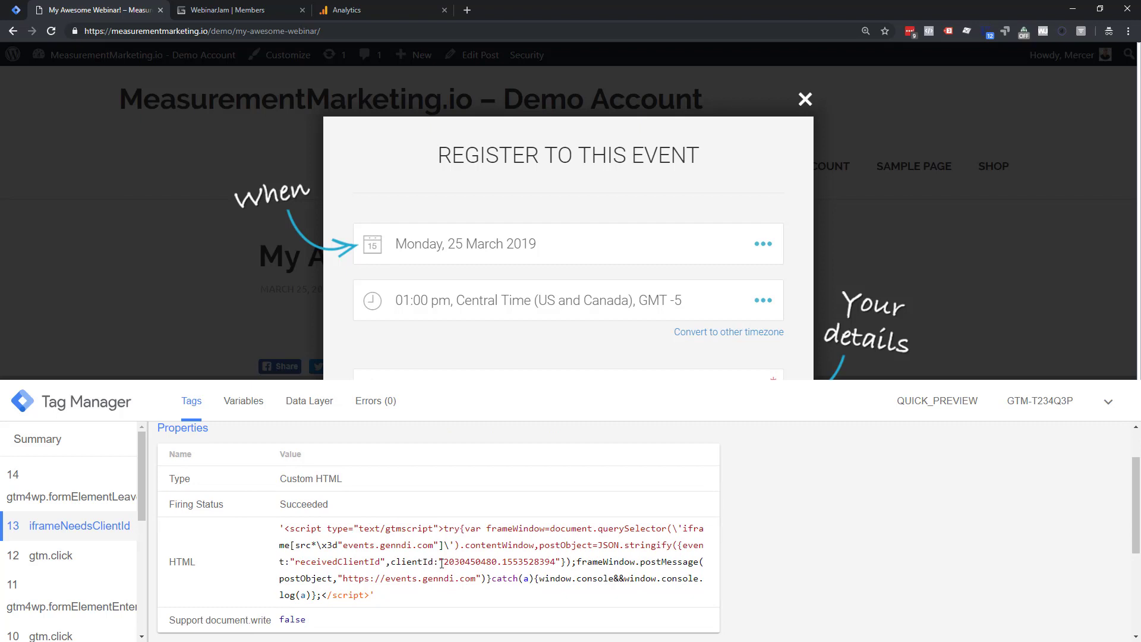
drag(460, 561, 558, 561)
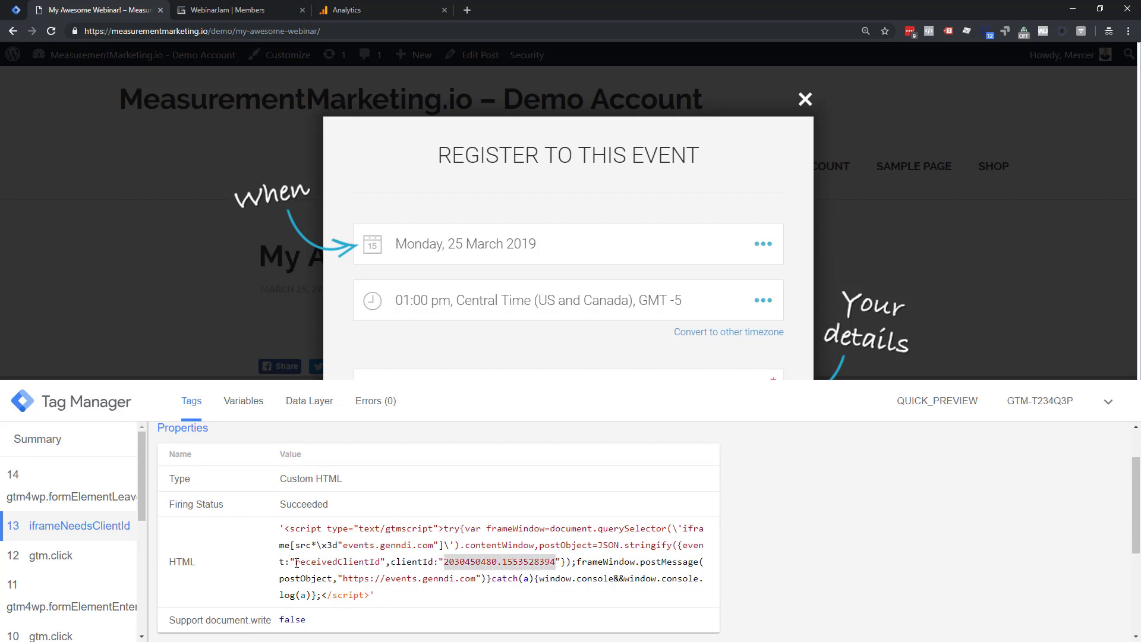
drag(296, 562, 554, 562)
- Examine the data layer of the iframe's receivedClientId event, copying the event name and highlighting the postMessageData key
click(1109, 403)
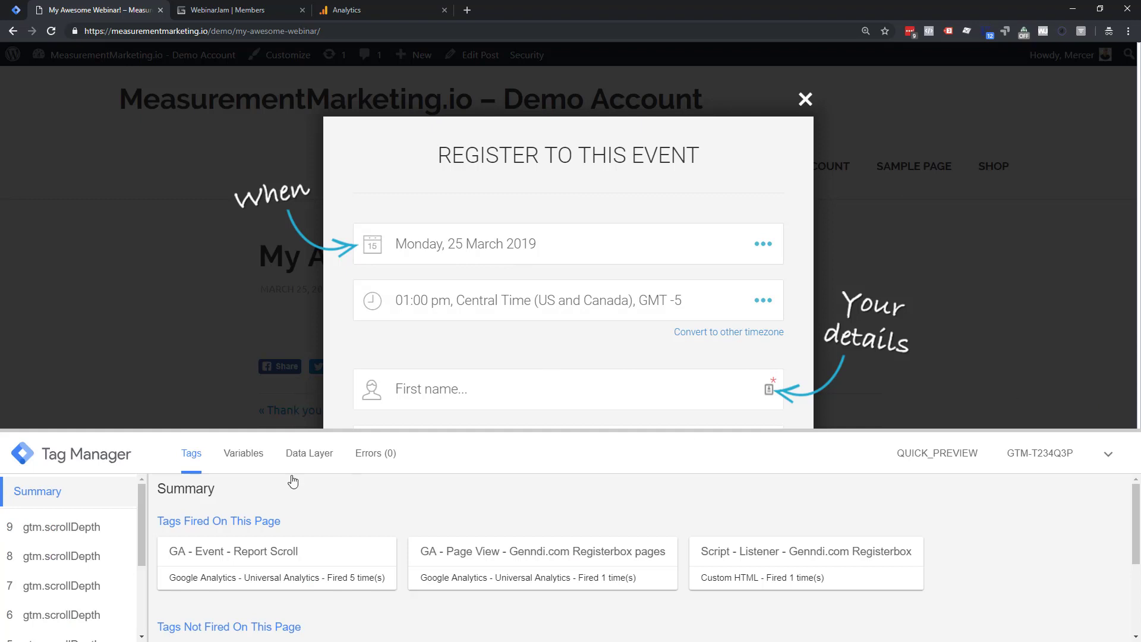
drag(212, 430, 218, 209)
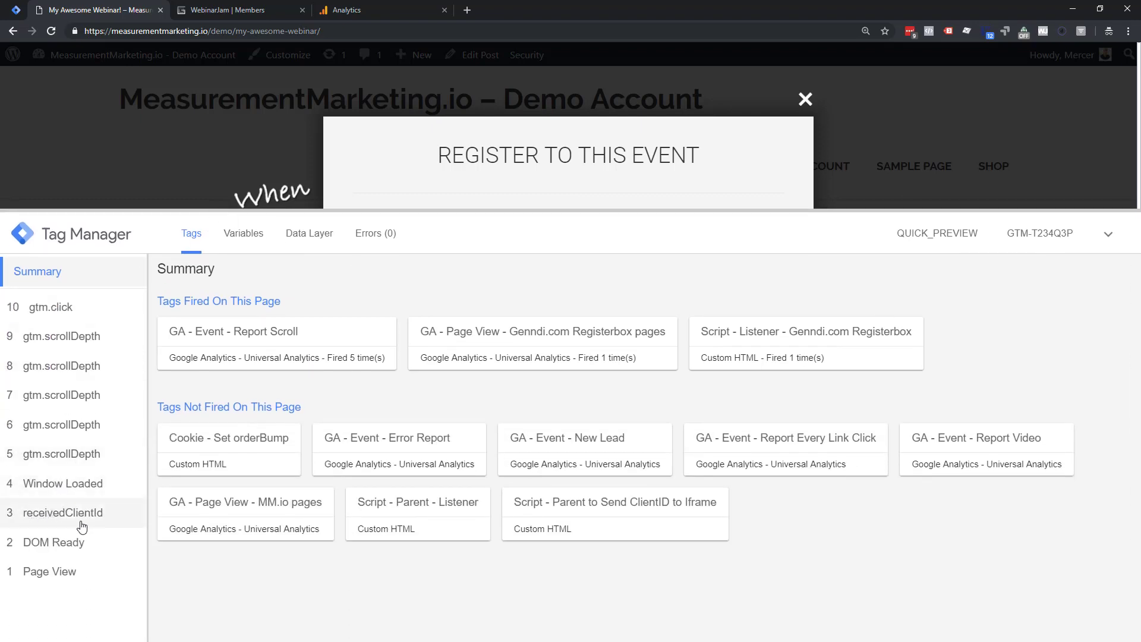
click(41, 522)
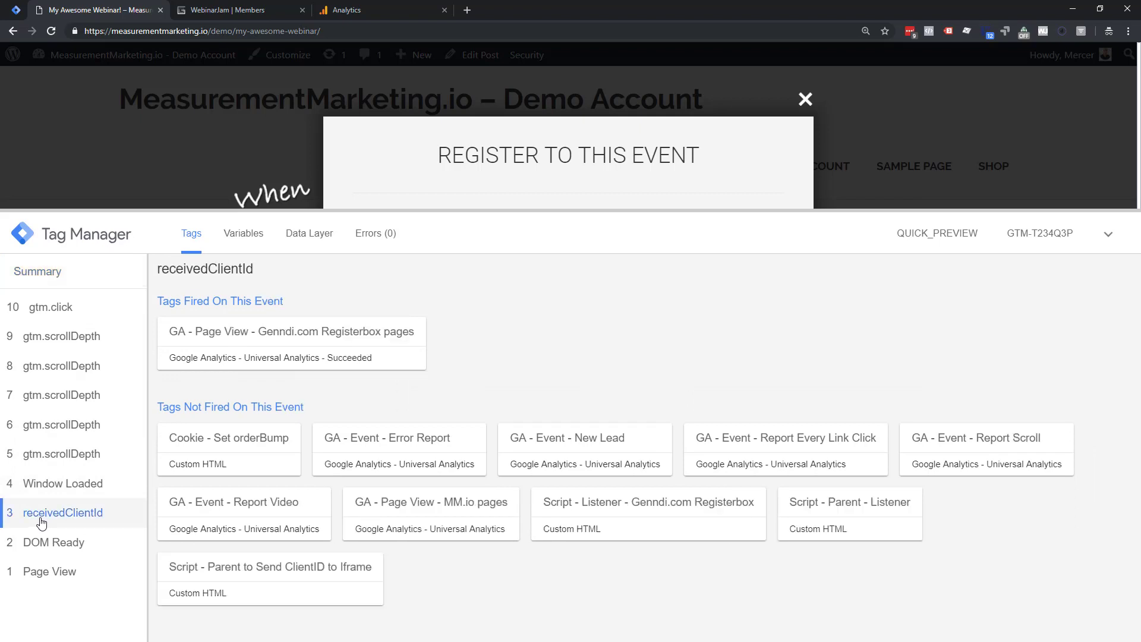
click(304, 239)
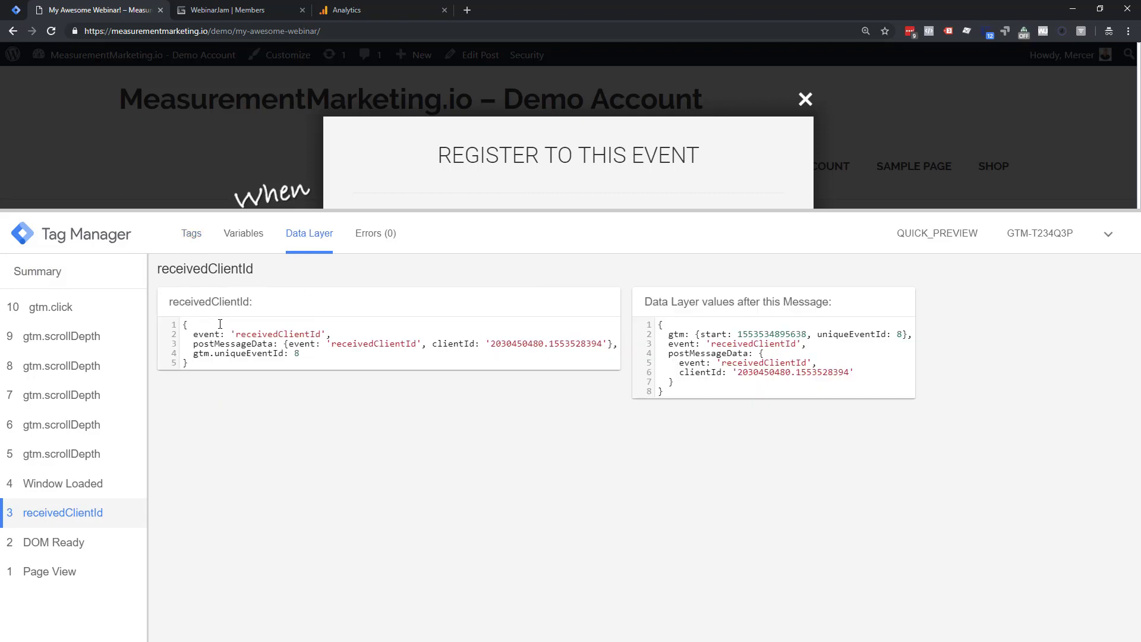
drag(232, 333, 322, 334)
key(ctrl+c)
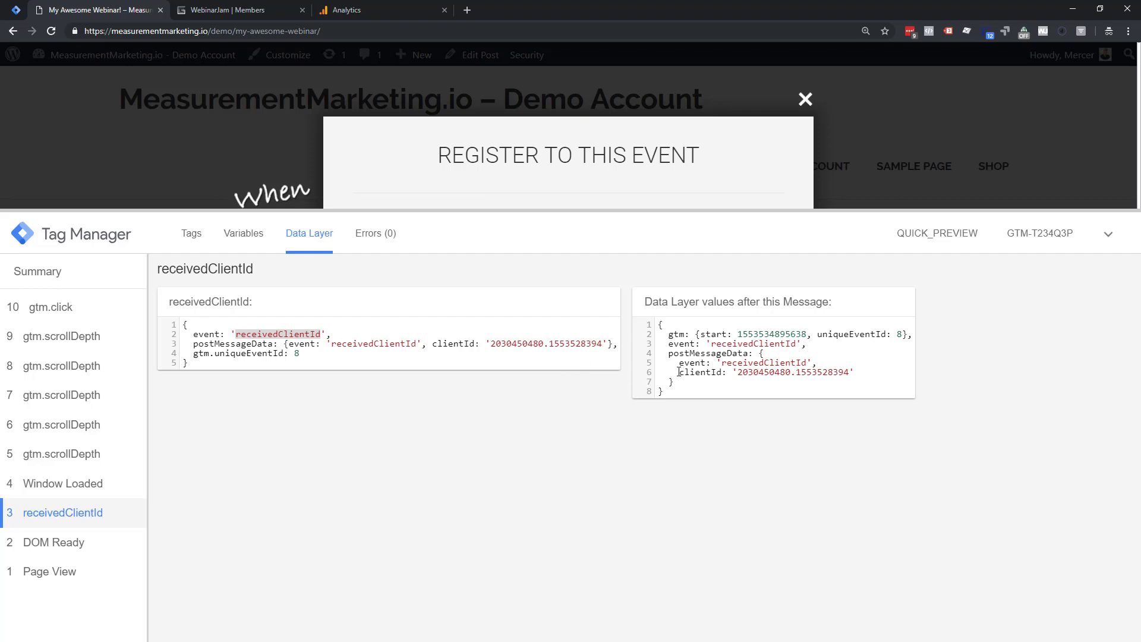
drag(682, 373, 748, 355)
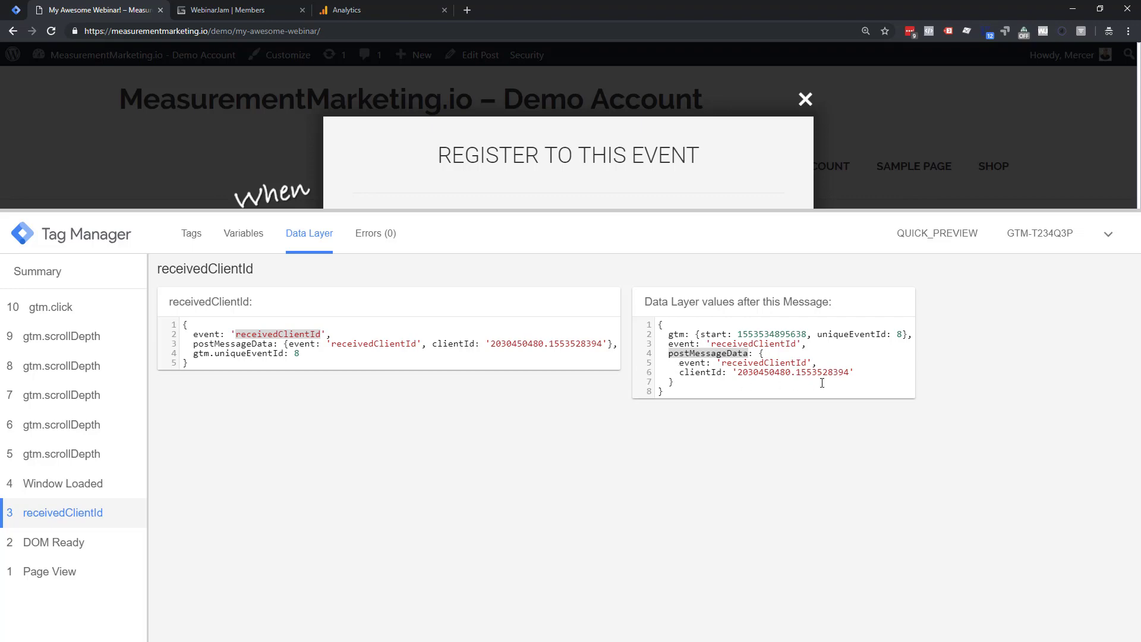
- Switch to the Tag Manager workspace and open the user-defined variable DLV - clientId
click(16, 10)
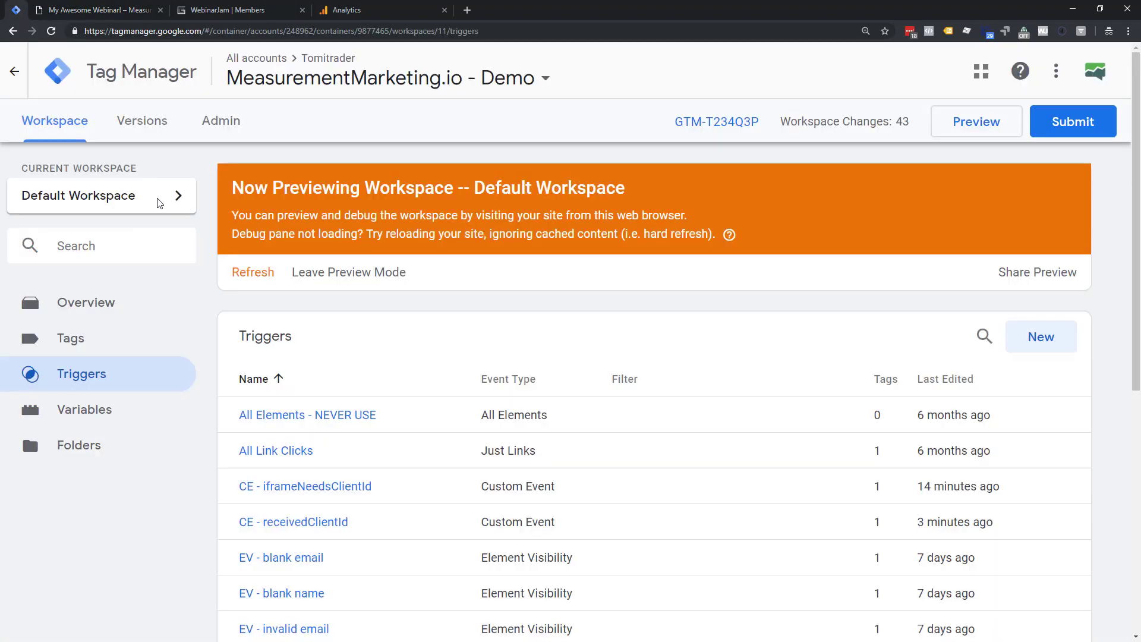
click(101, 408)
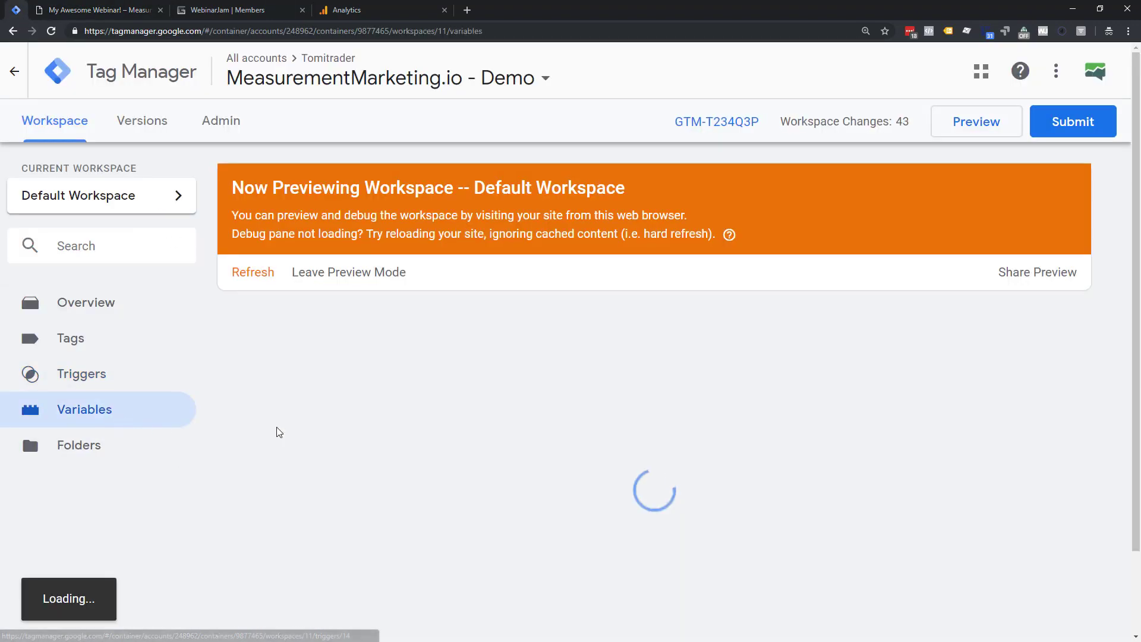
scroll(315, 434, down, 15)
scroll(318, 434, down, 3)
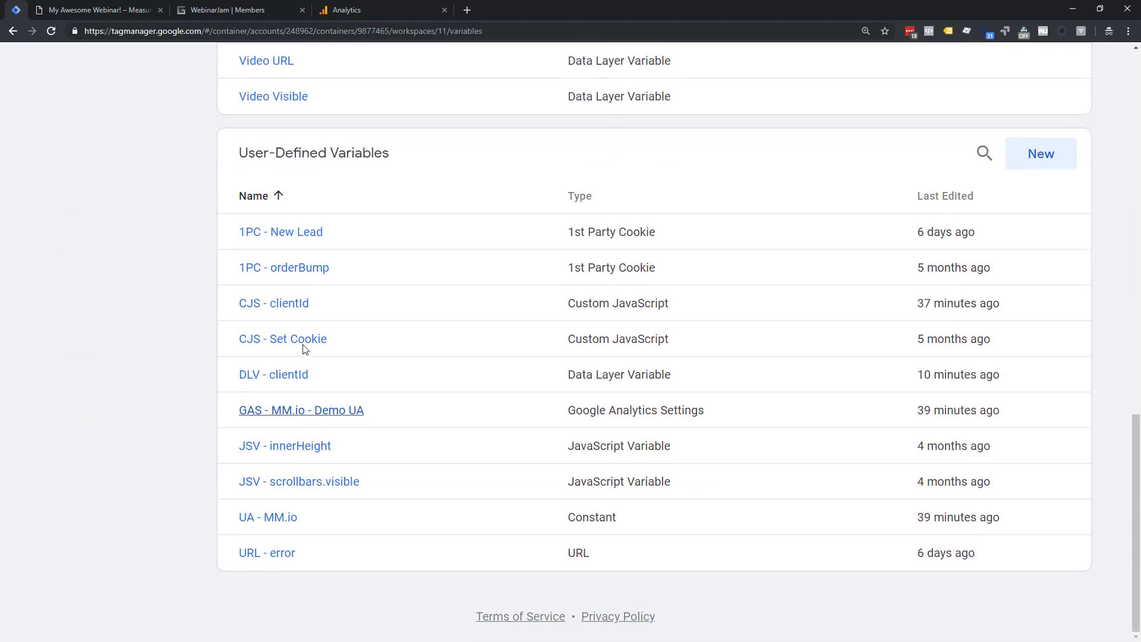
click(273, 375)
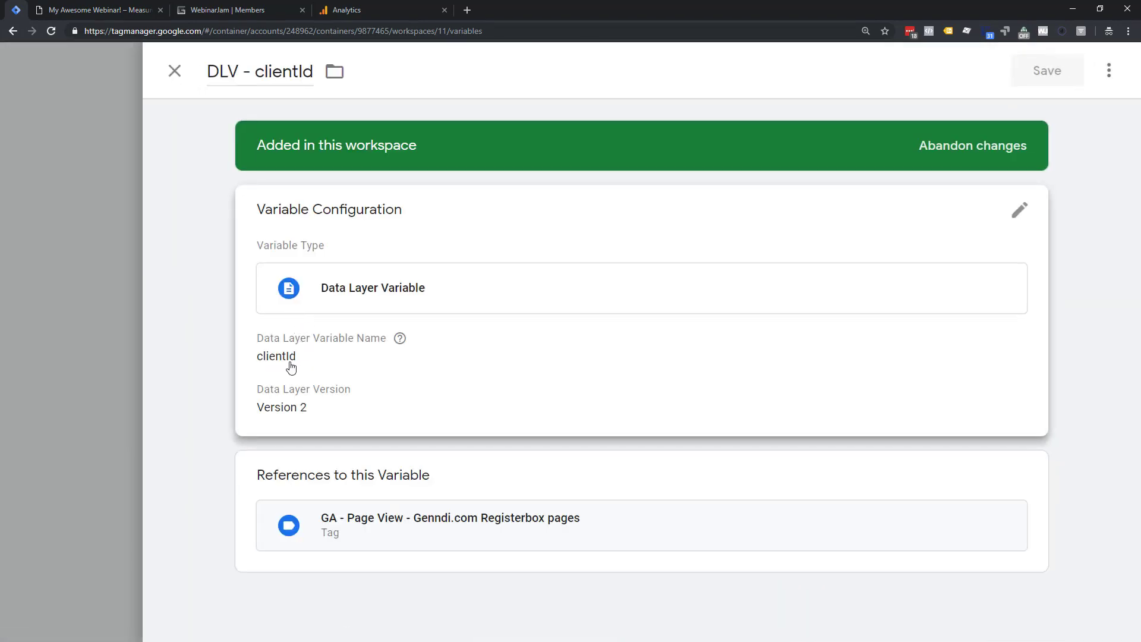
- Return to the webinar page's debug pane and recheck the postMessageData key that holds clientId
click(96, 12)
click(670, 355)
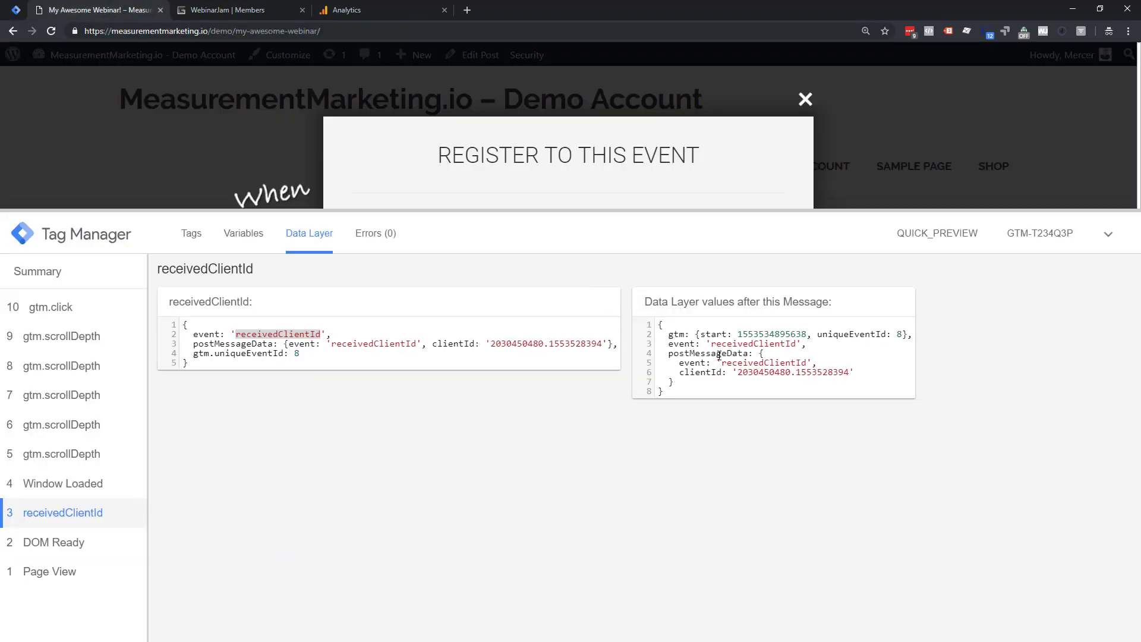
drag(749, 355, 672, 352)
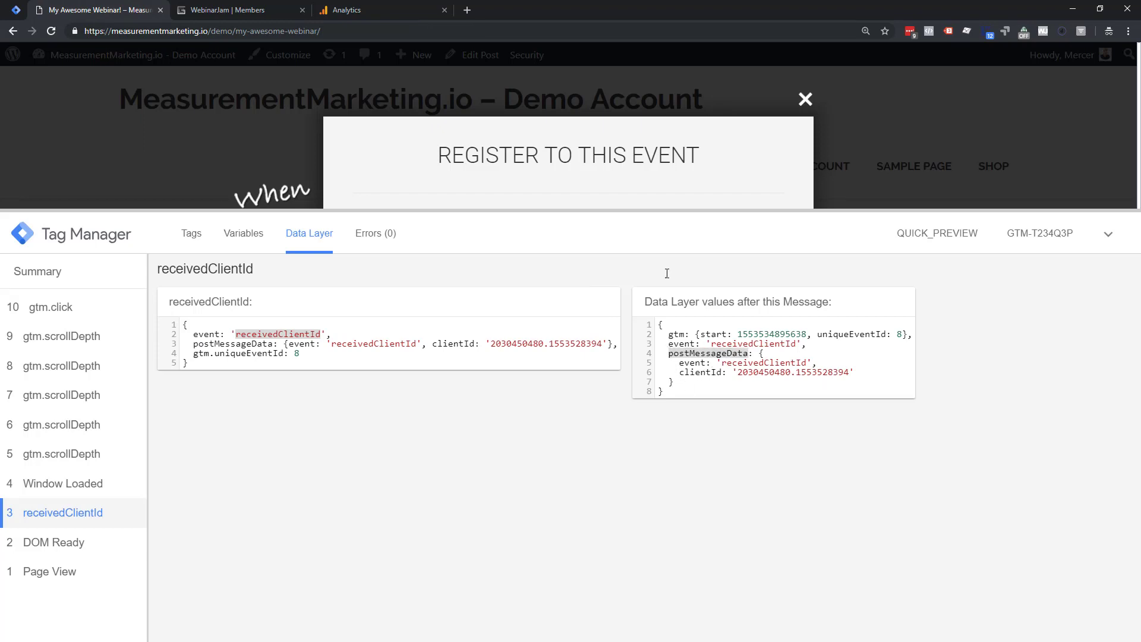
- Set the Data Layer Variable Name of DLV - clientId to postMessageData.clientId and save the variable
click(23, 12)
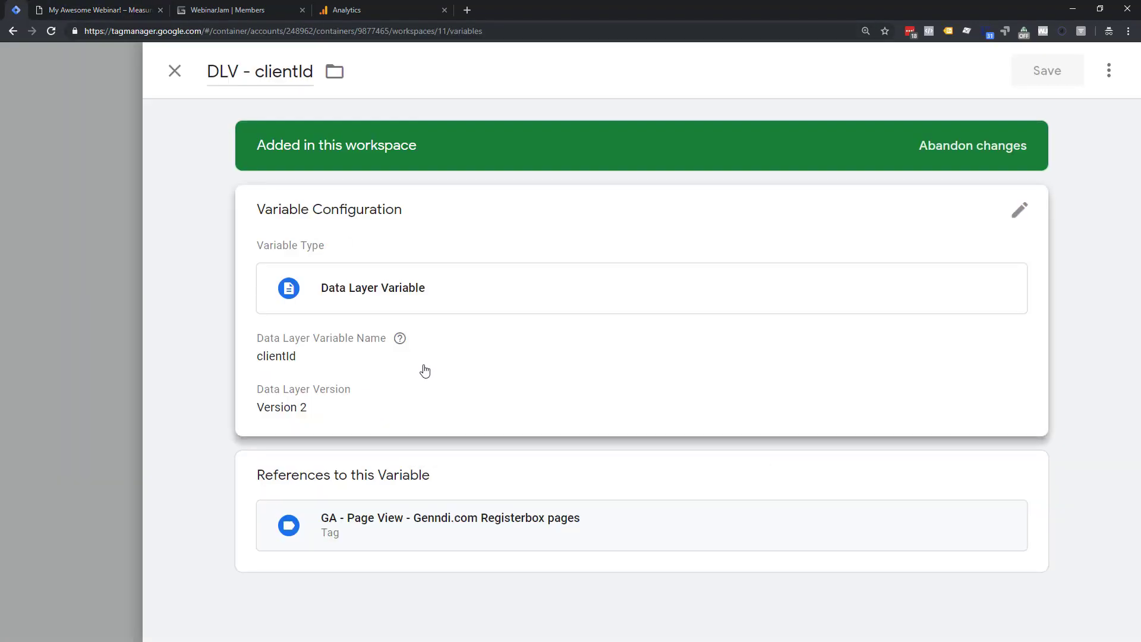
scroll(325, 320, down, 2)
click(264, 287)
key(ctrl+v)
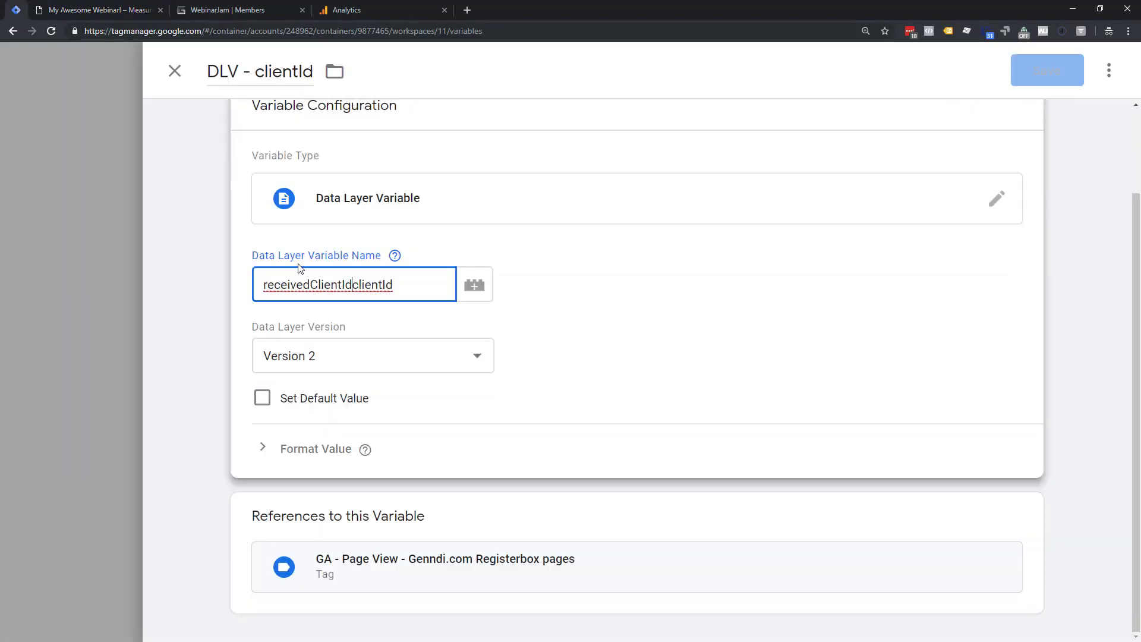
double_click(330, 277)
text(pos)
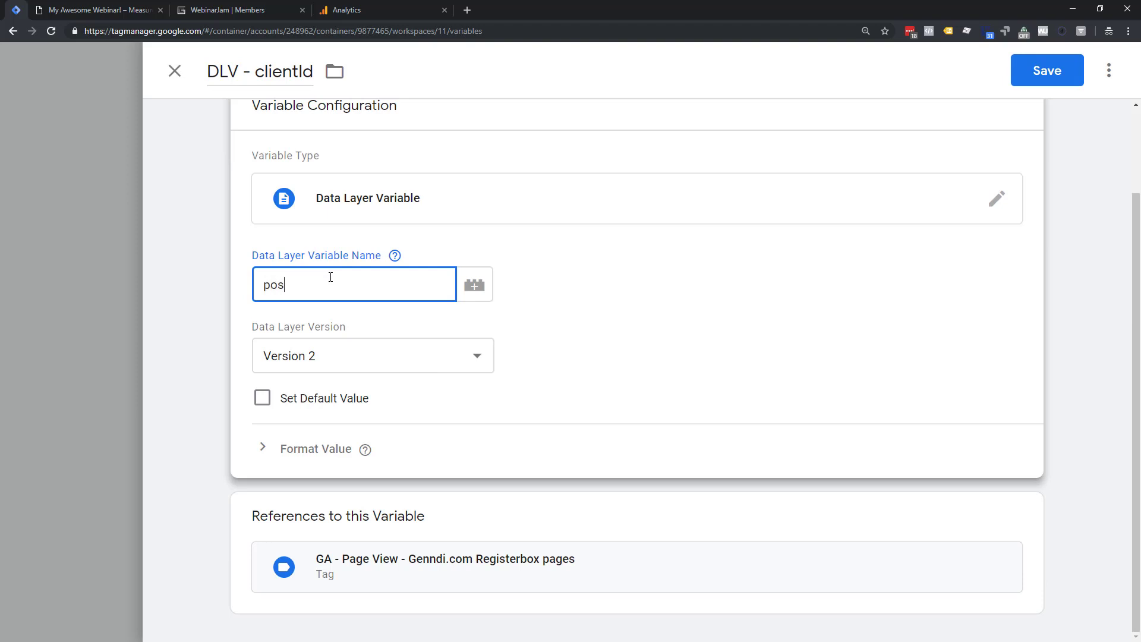
text(tMessageData.clientId)
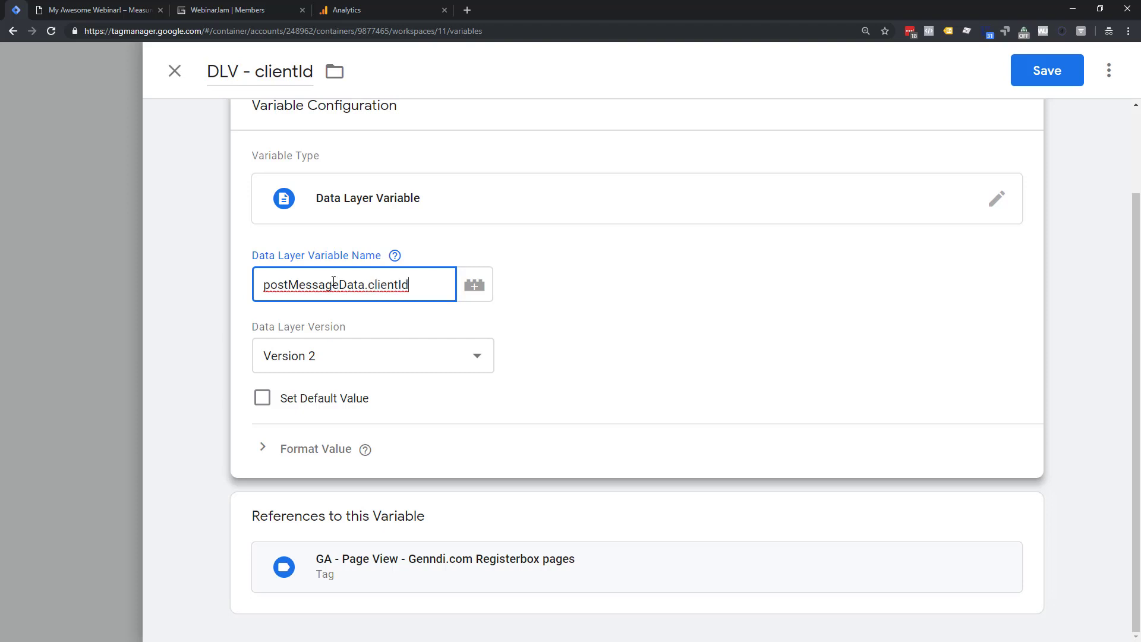
click(1036, 84)
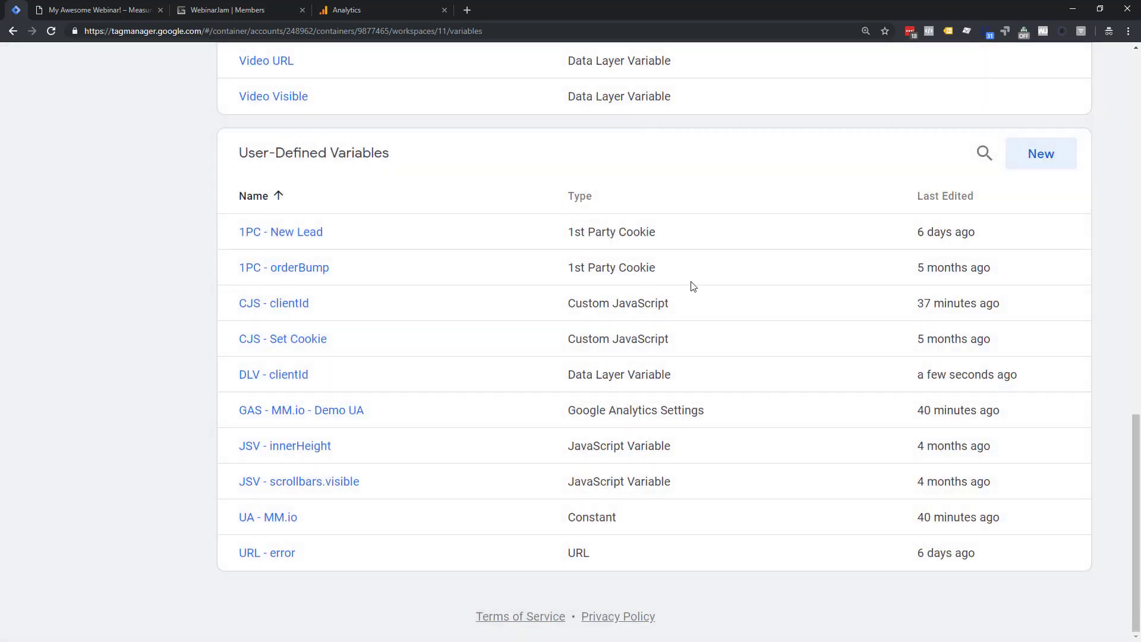
- Refresh the Default Workspace preview to include the edited variable
scroll(693, 285, up, 20)
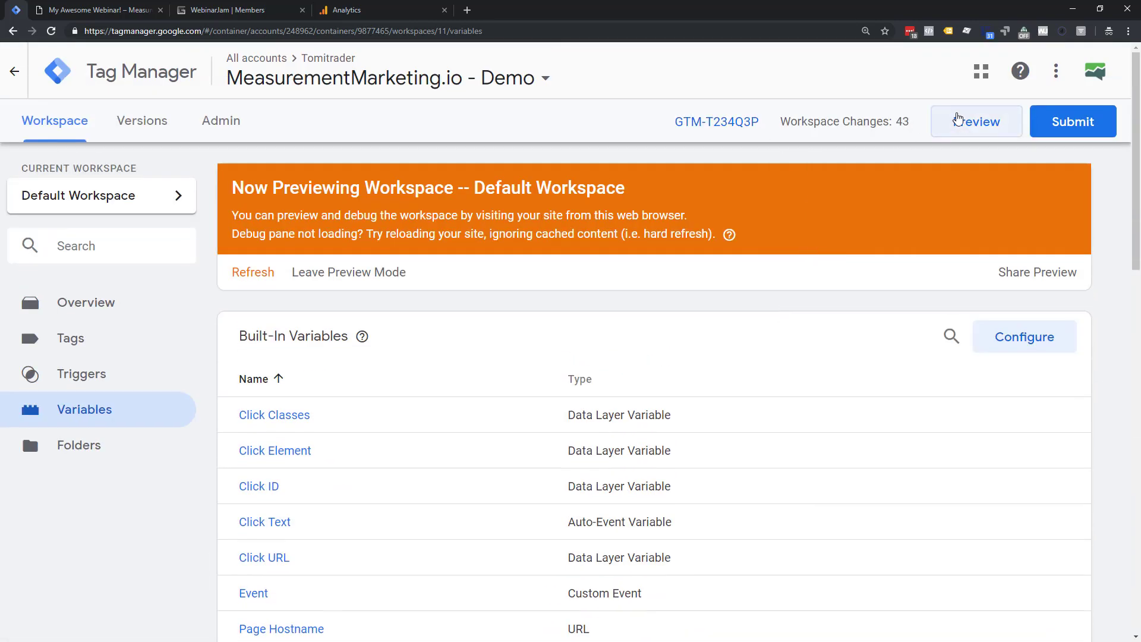
click(266, 272)
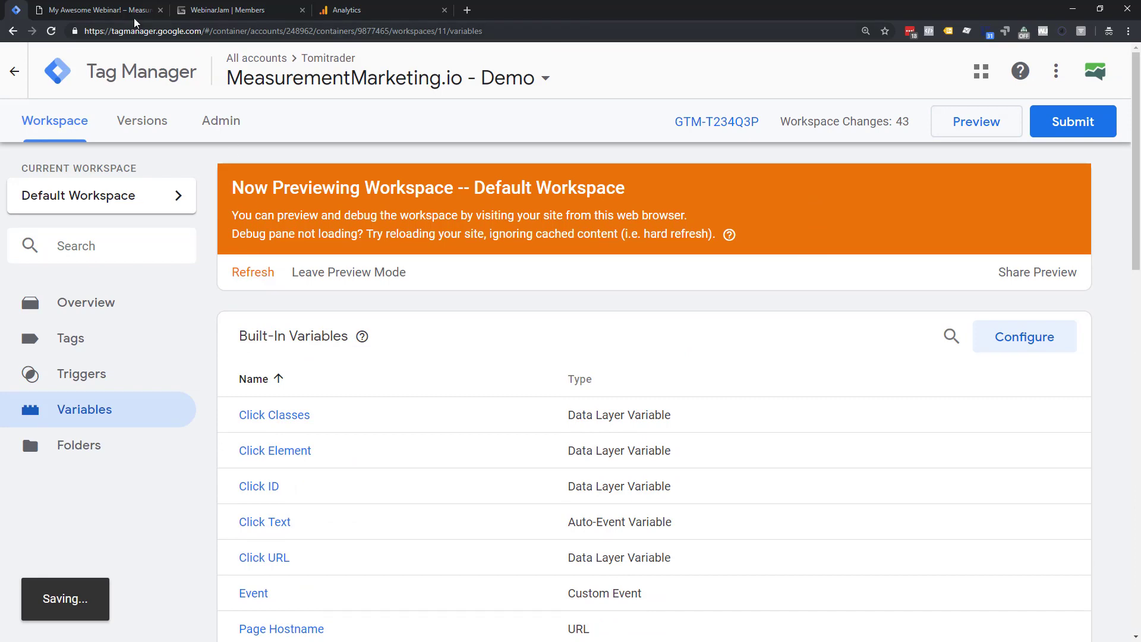
- Return to the My Awesome Webinar page, reload it with the updated preview, and open its registration form with the debug pane enlarged
click(116, 11)
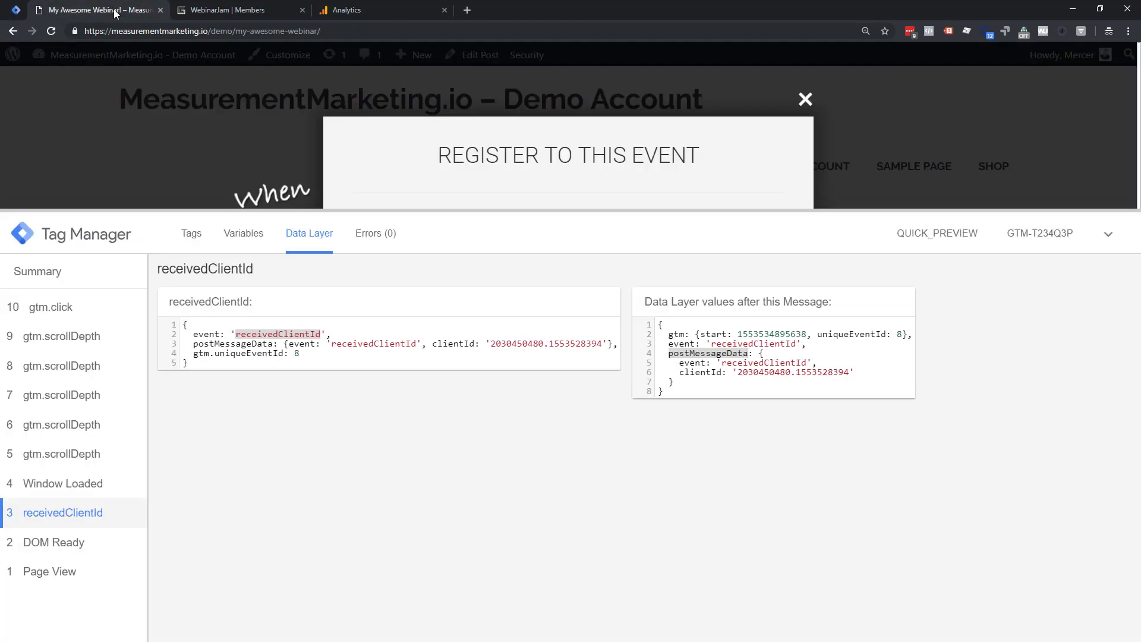
click(52, 31)
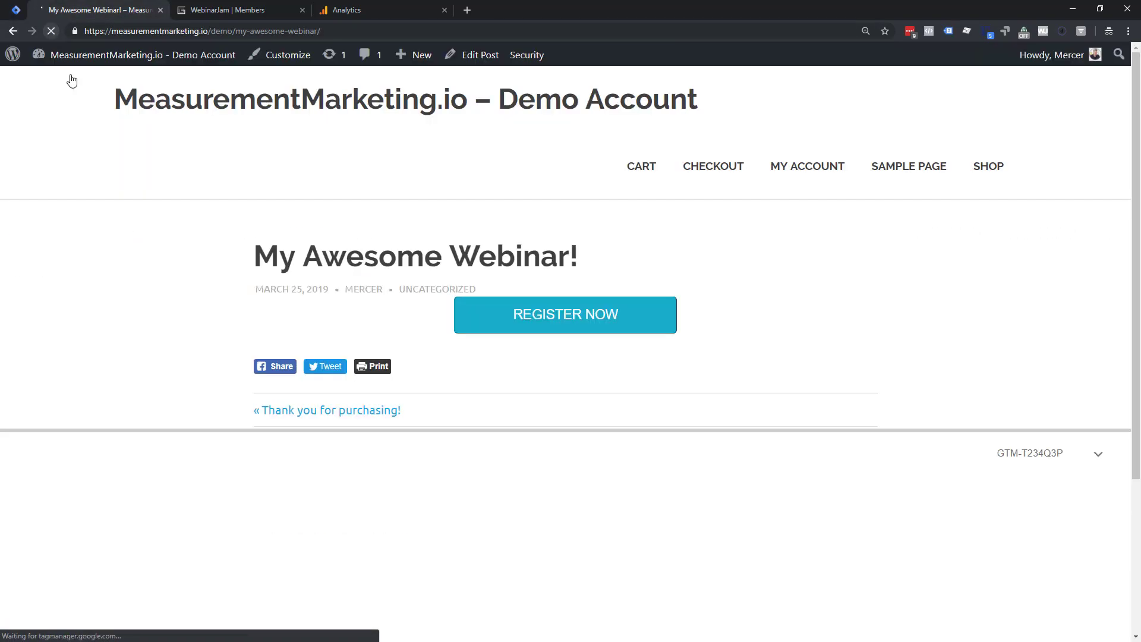
drag(135, 431, 145, 251)
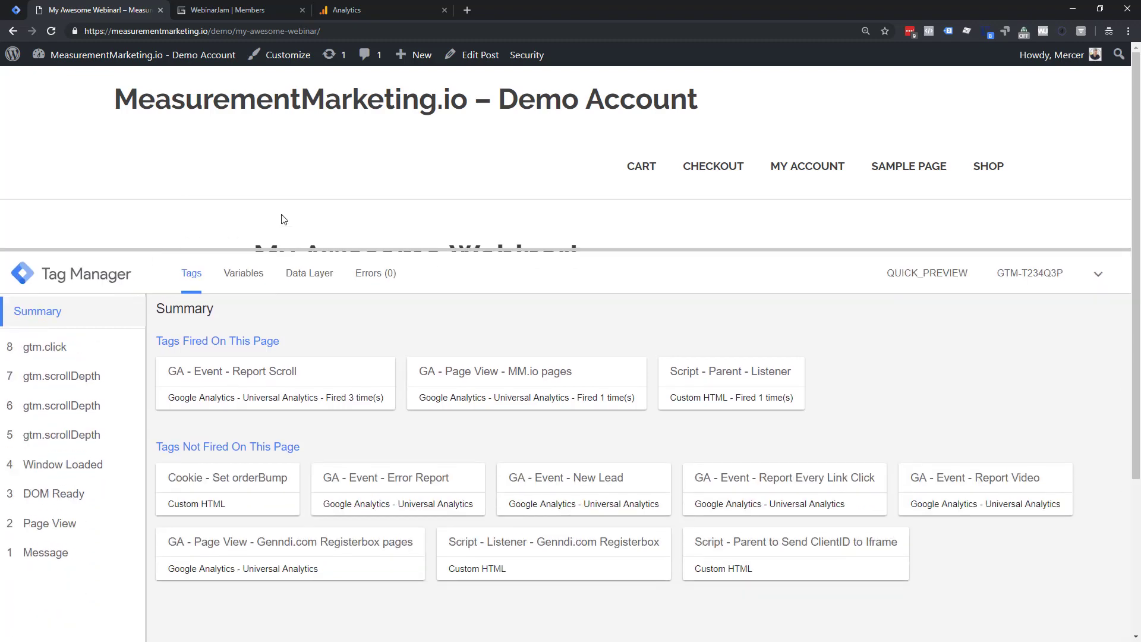
scroll(283, 219, down, 4)
click(517, 135)
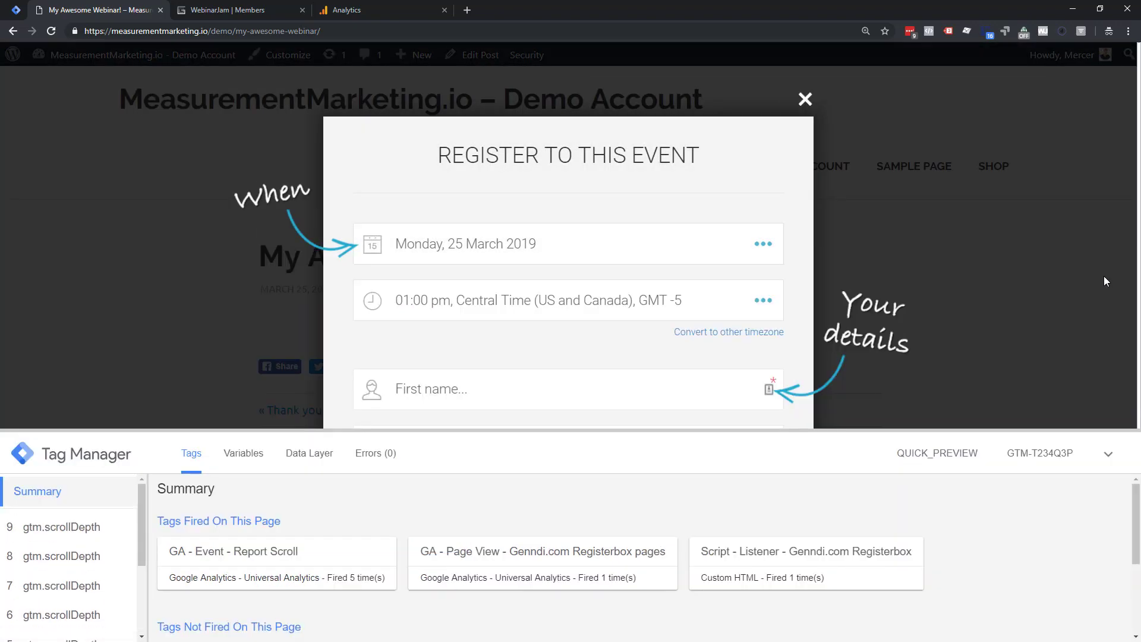
drag(161, 429, 161, 285)
- Inspect the receivedClientId event's data layer and the value of the DLV - clientId variable
click(43, 596)
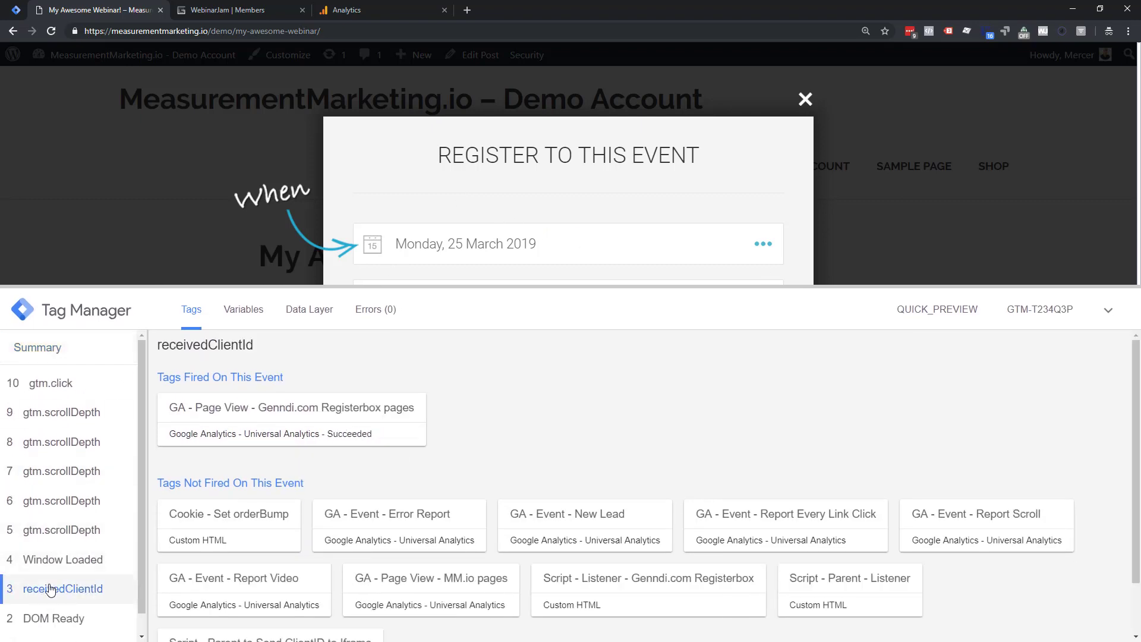
click(310, 321)
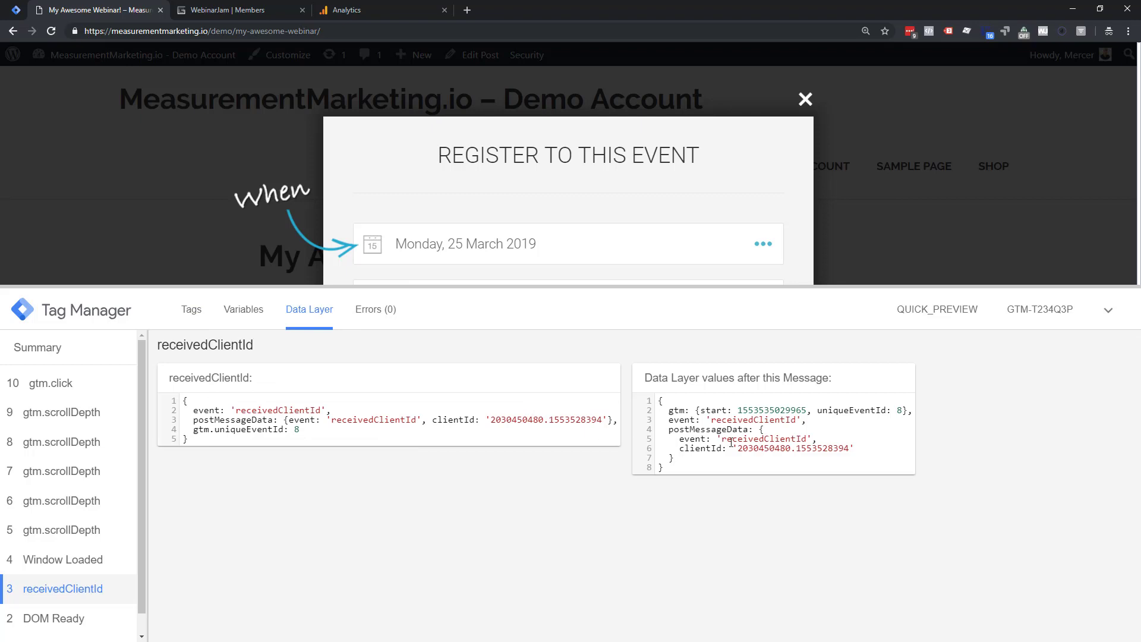
click(233, 315)
scroll(253, 482, down, 5)
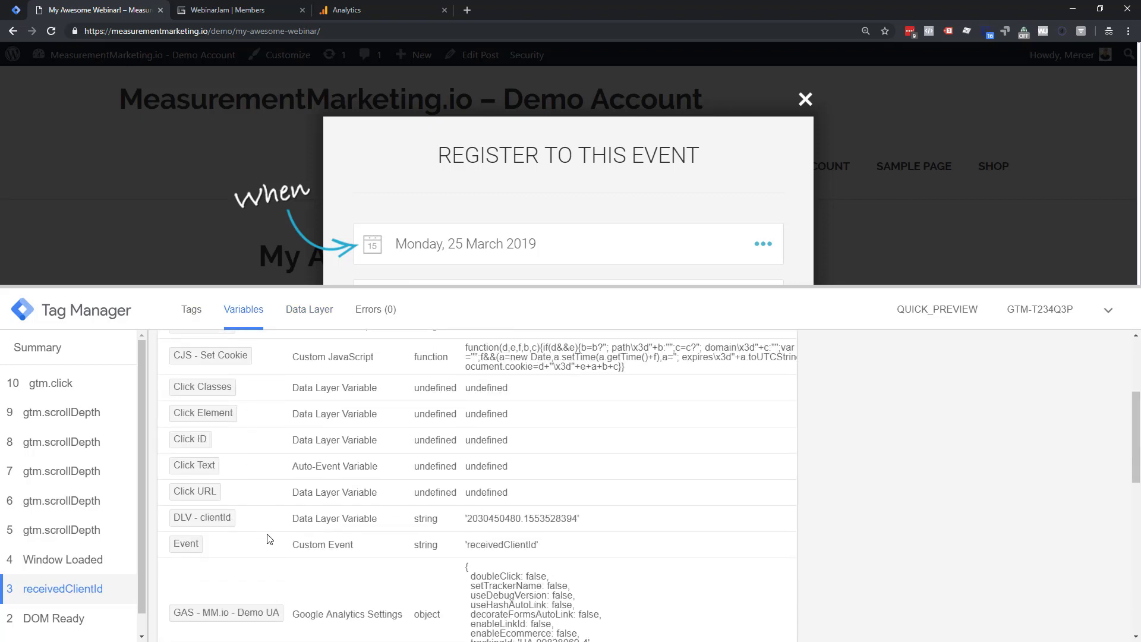
double_click(489, 523)
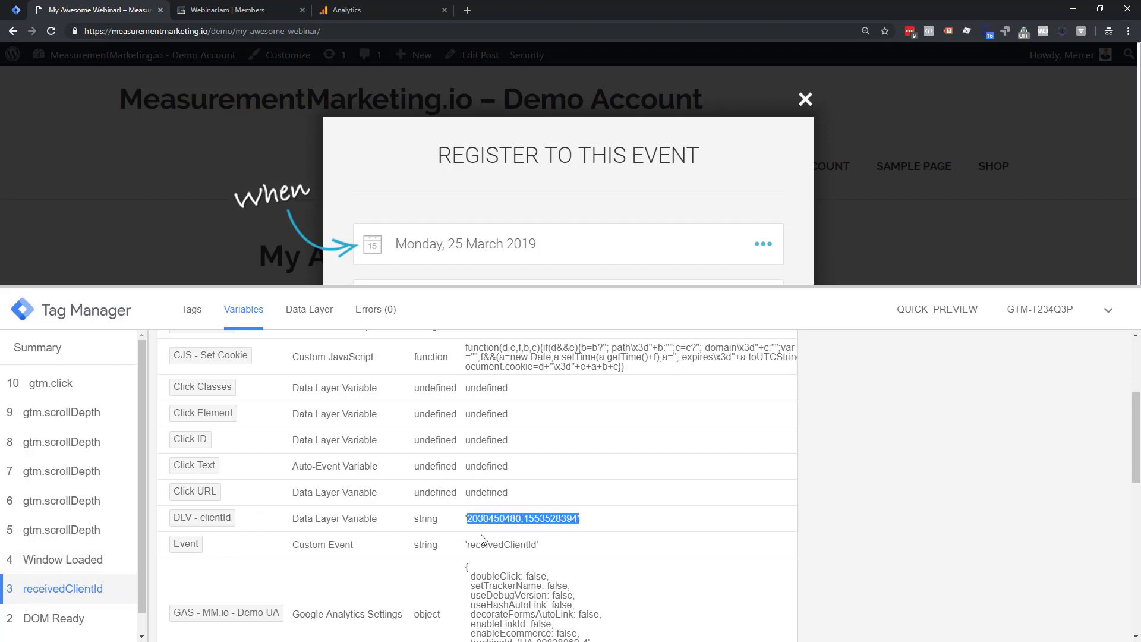
- Check the clientId value under fieldsToSet in the GA - Page View - Genndi.com Registerbox pages tag
click(190, 313)
click(228, 370)
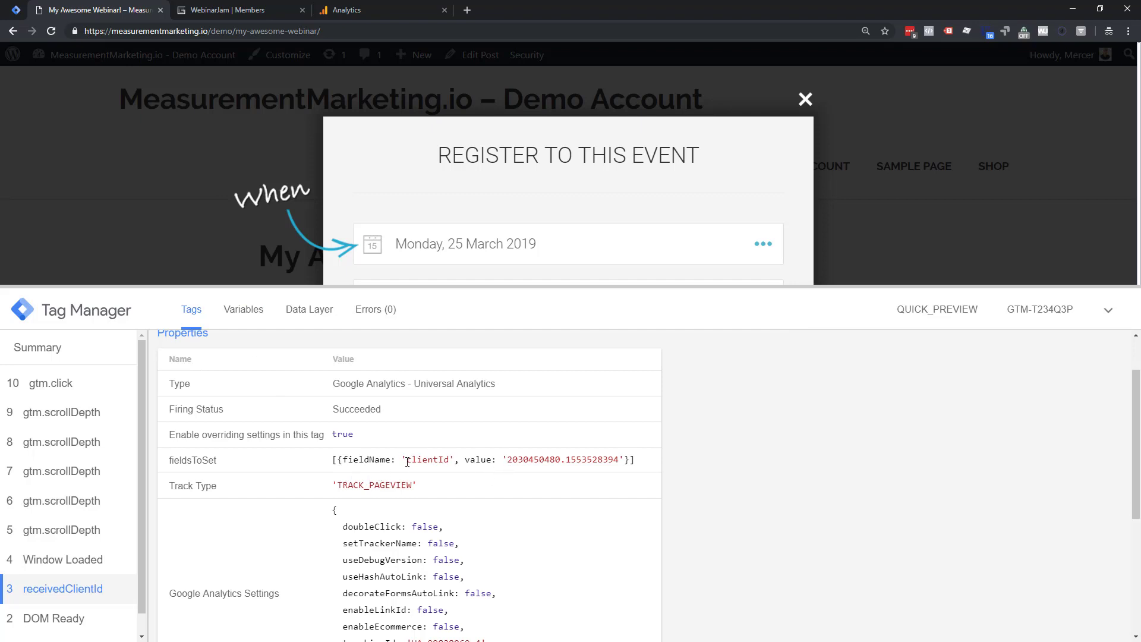
drag(407, 461, 638, 461)
- Switch to Google Analytics and review the real-time Content report's pageviews of the last 30 minutes and active users
click(344, 11)
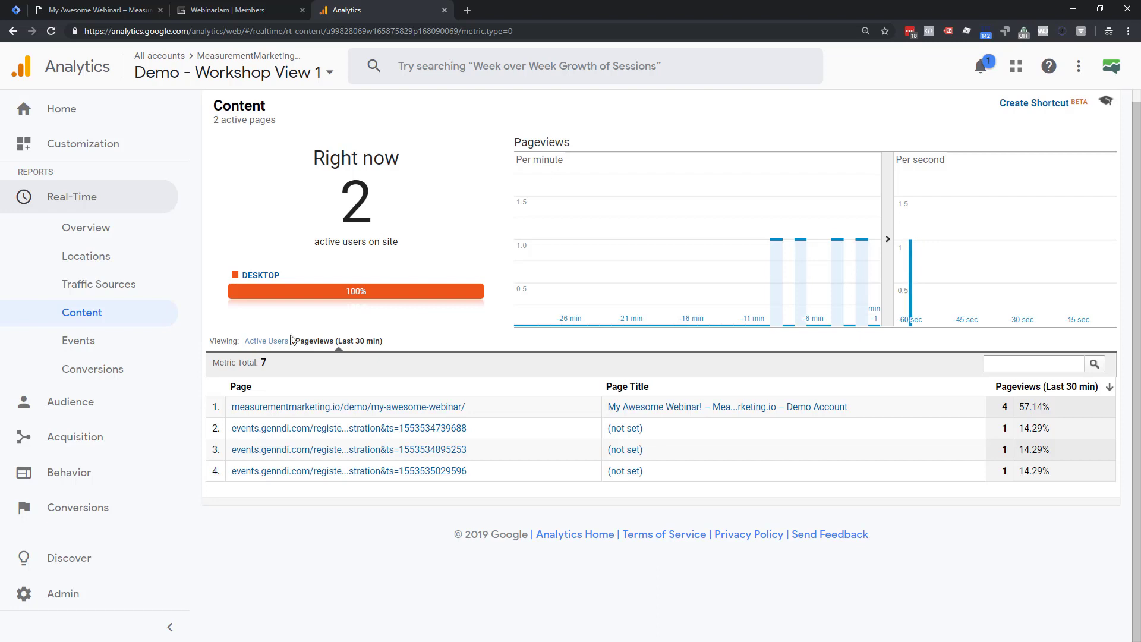
click(266, 342)
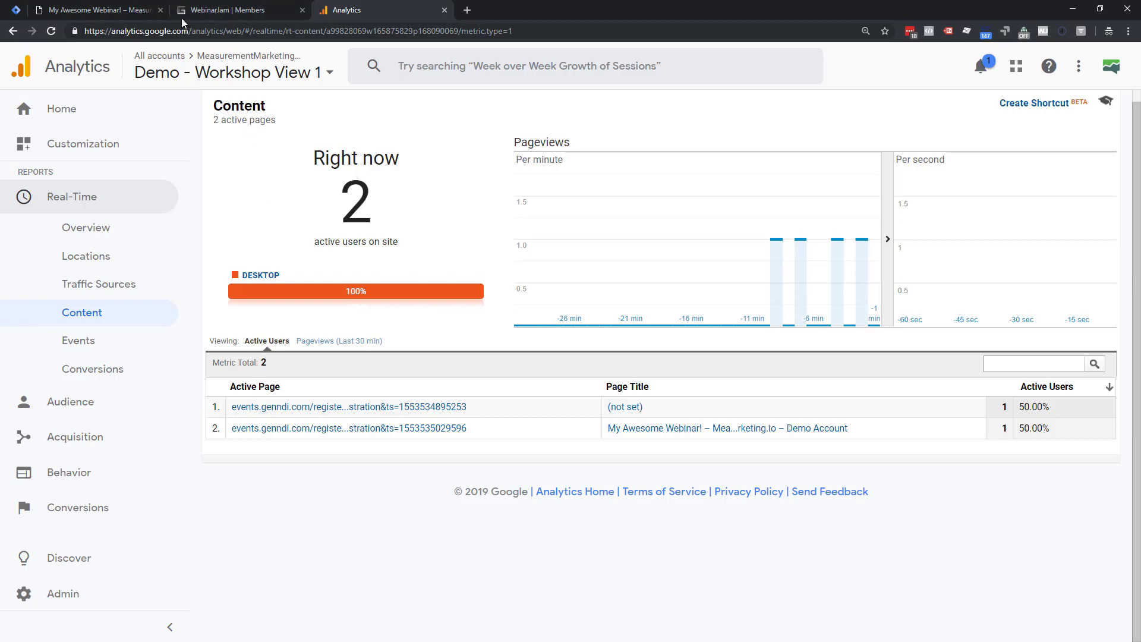
- Close the webinar page's registration form and load the page with utm_source=test, utm_medium=test and utm_campaign=test appended to its URL
click(69, 13)
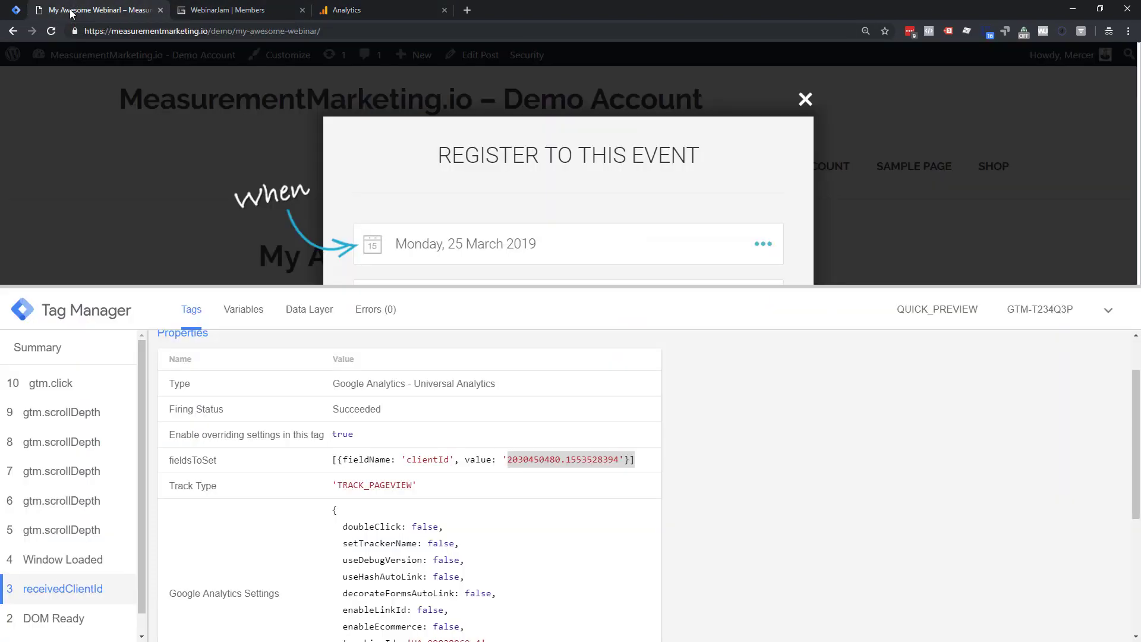
click(805, 99)
click(51, 31)
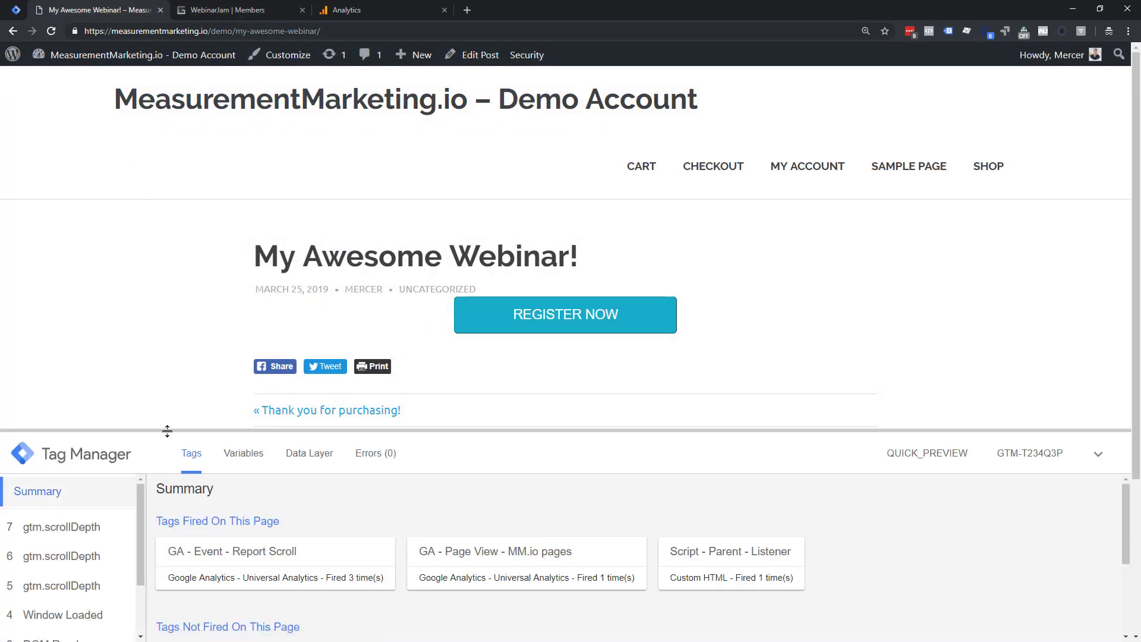
double_click(349, 30)
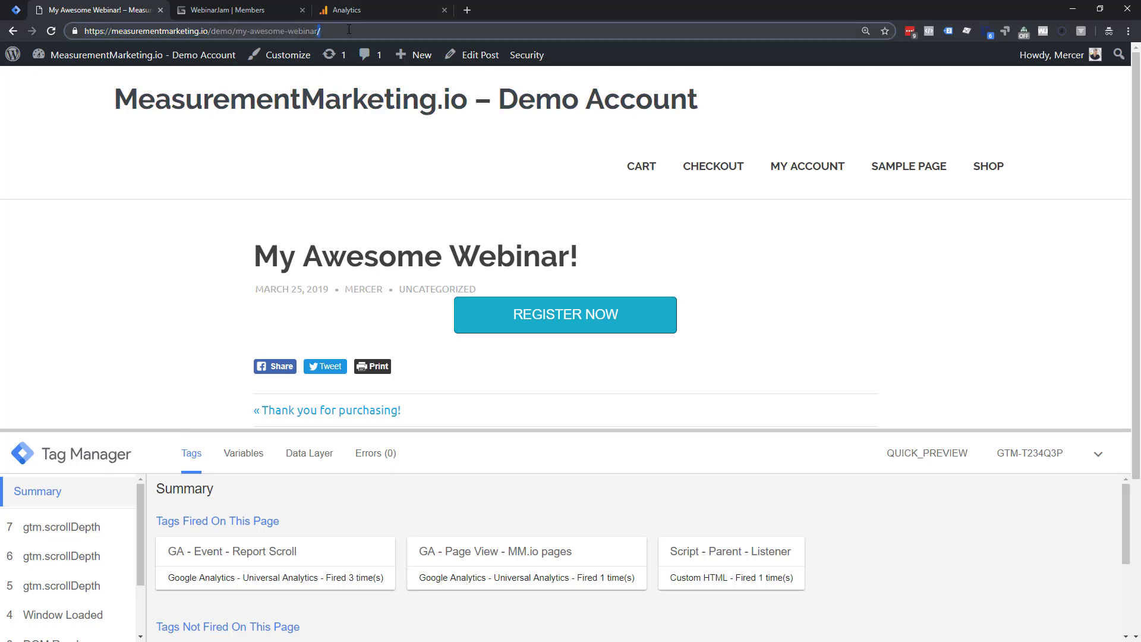
text(?utm_tes)
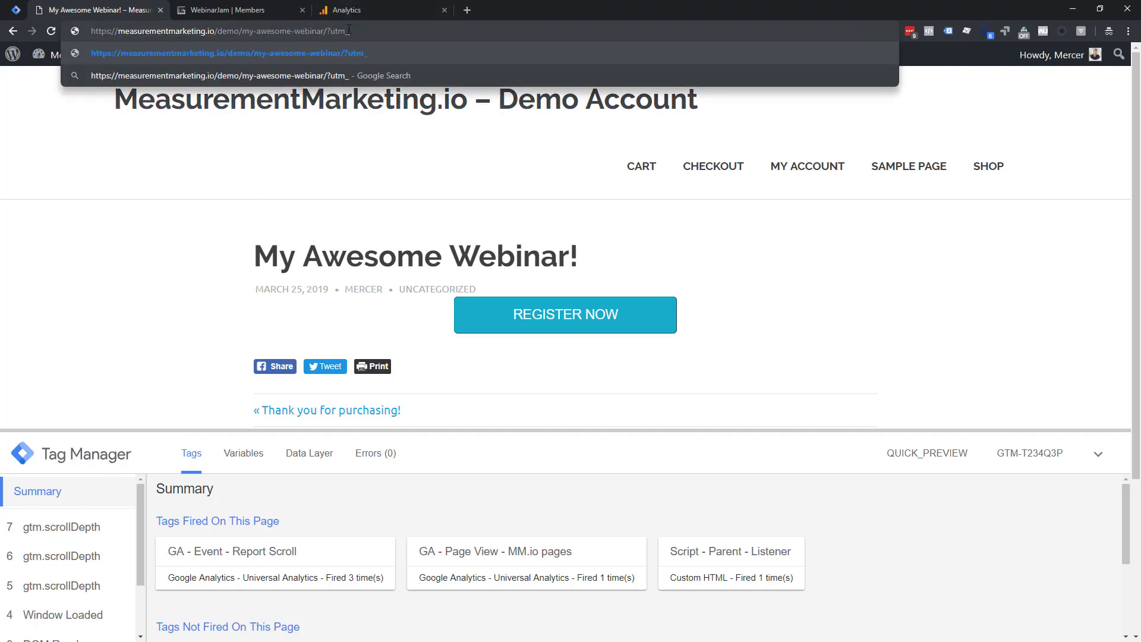
key(BackSpace)
key(BackSpace)
key(BackSpace)
text(source=t)
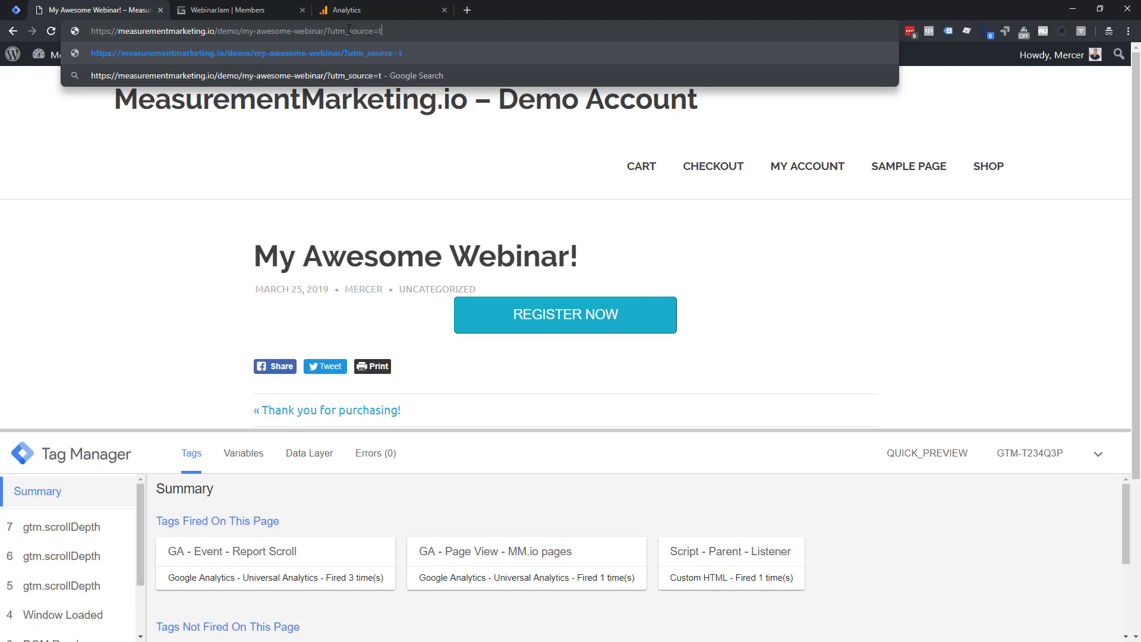
text(est&utm_)
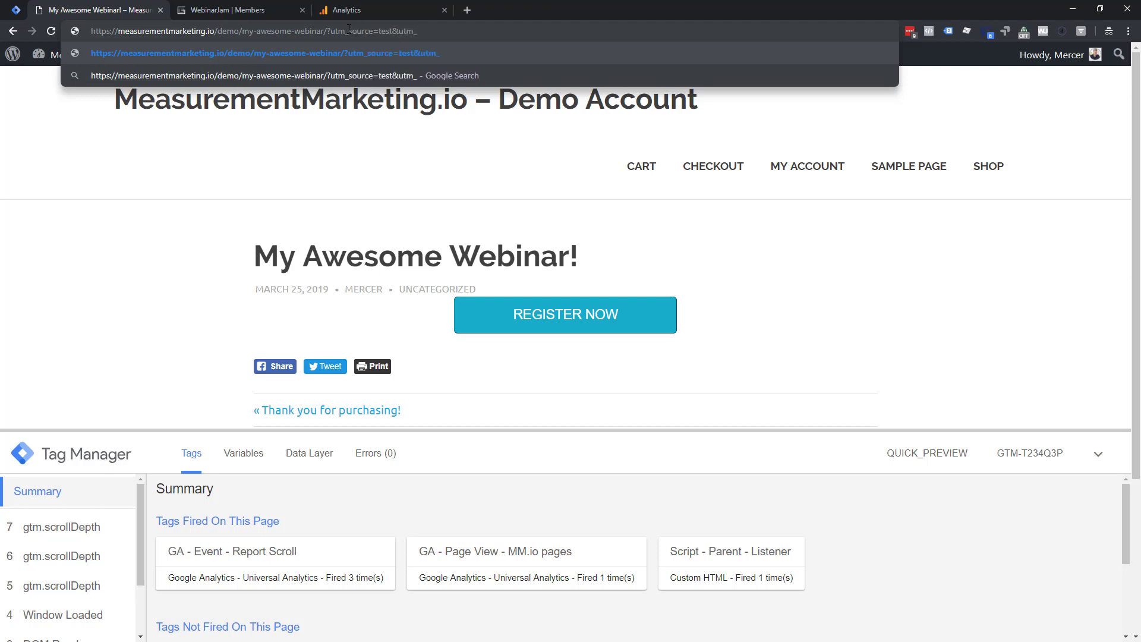
text(medium=)
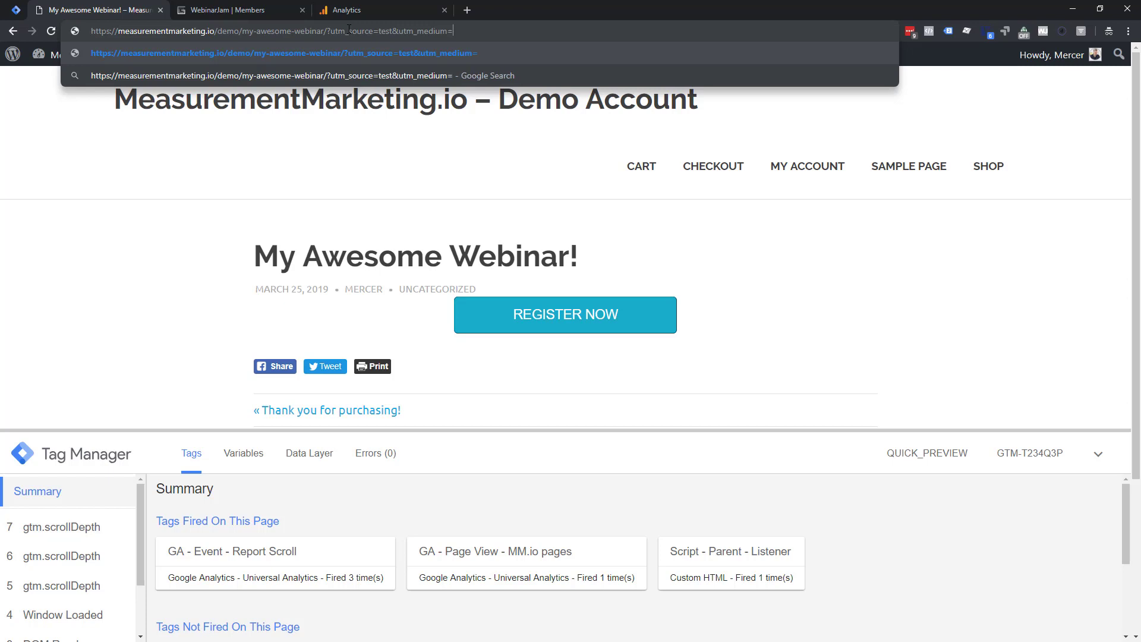
text(test&)
text(utm)
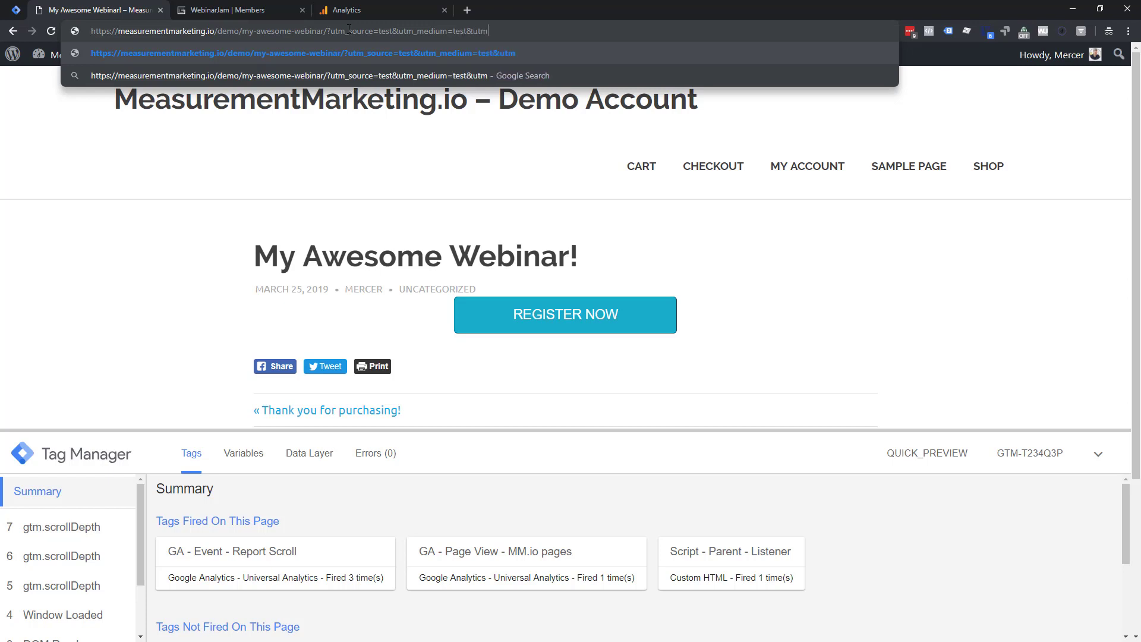
text(_campaign=test)
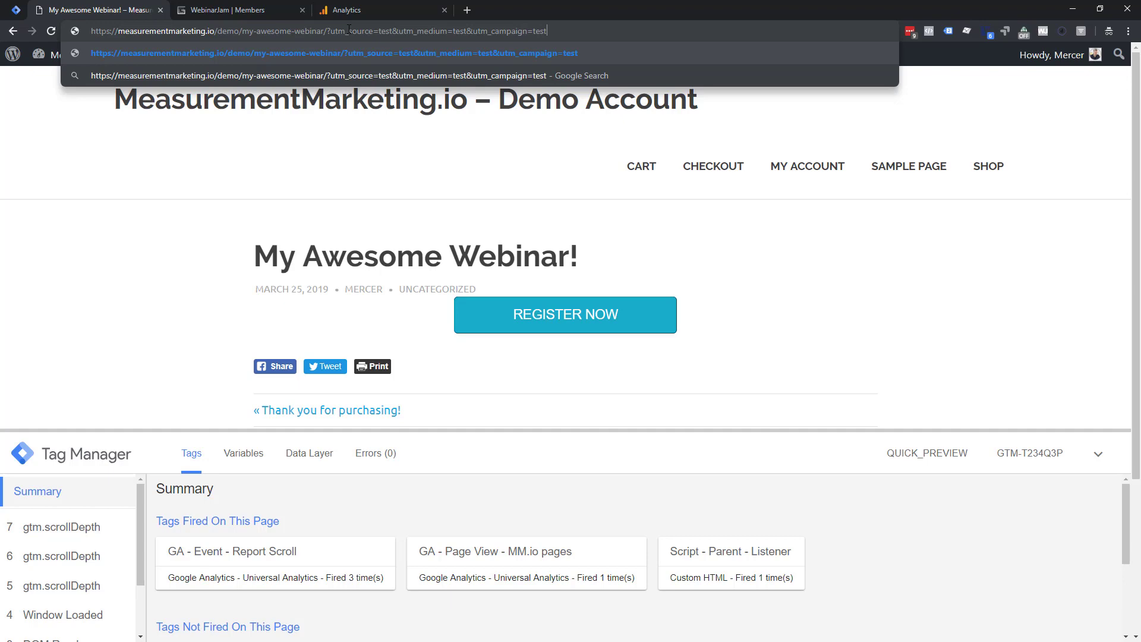
key(Return)
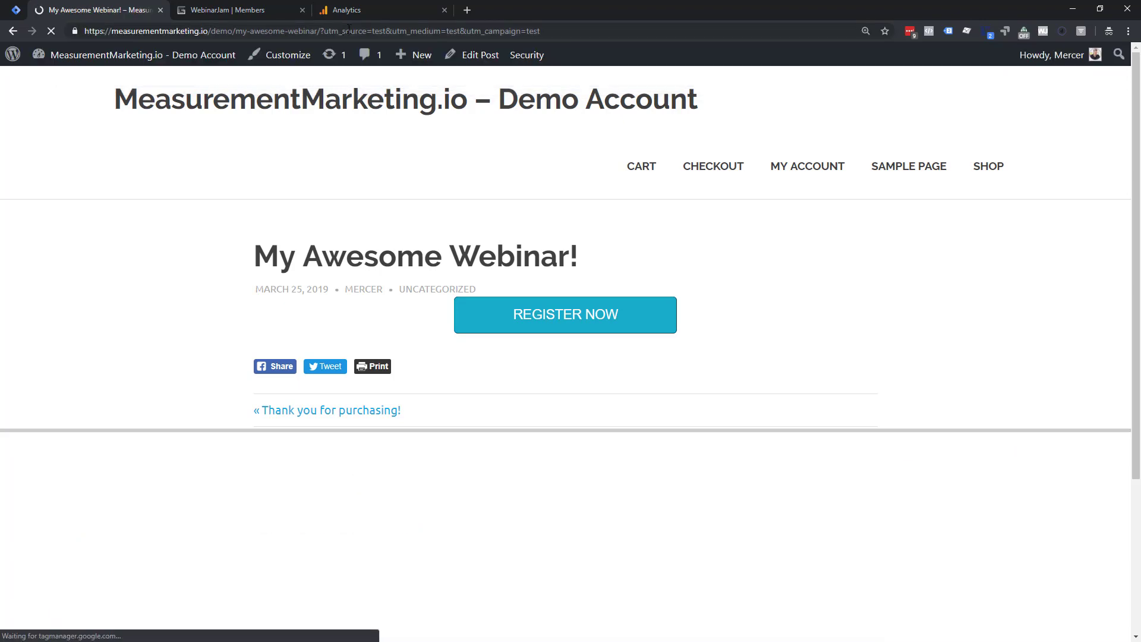
- In Google Analytics, filter the real-time Traffic Sources by medium test and view the Content report for that traffic
click(348, 11)
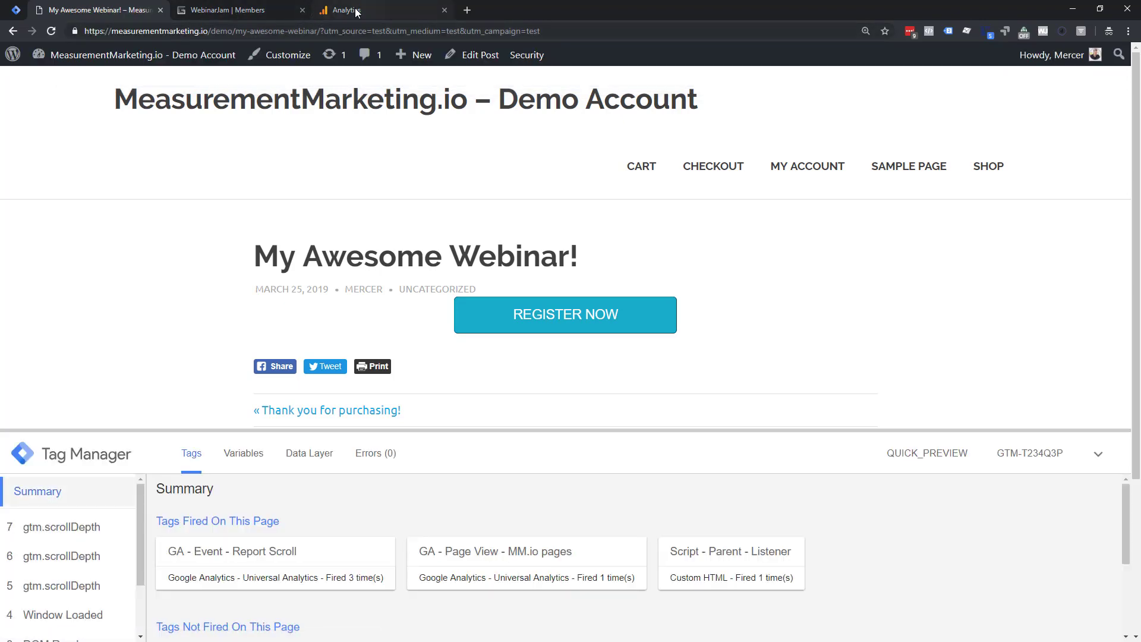
click(99, 284)
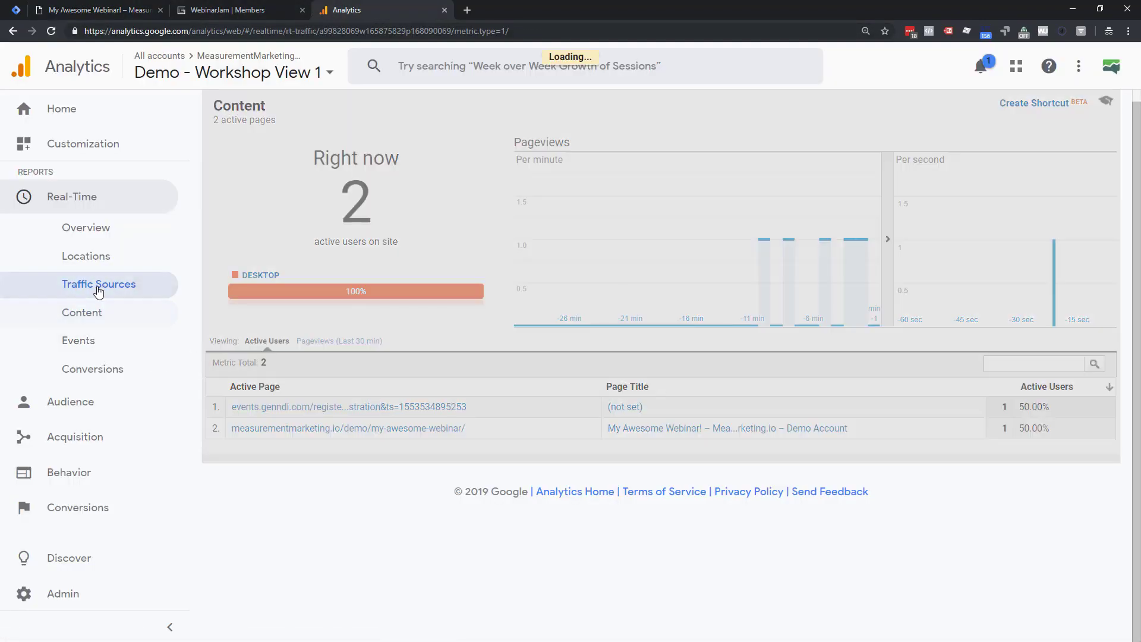
click(248, 431)
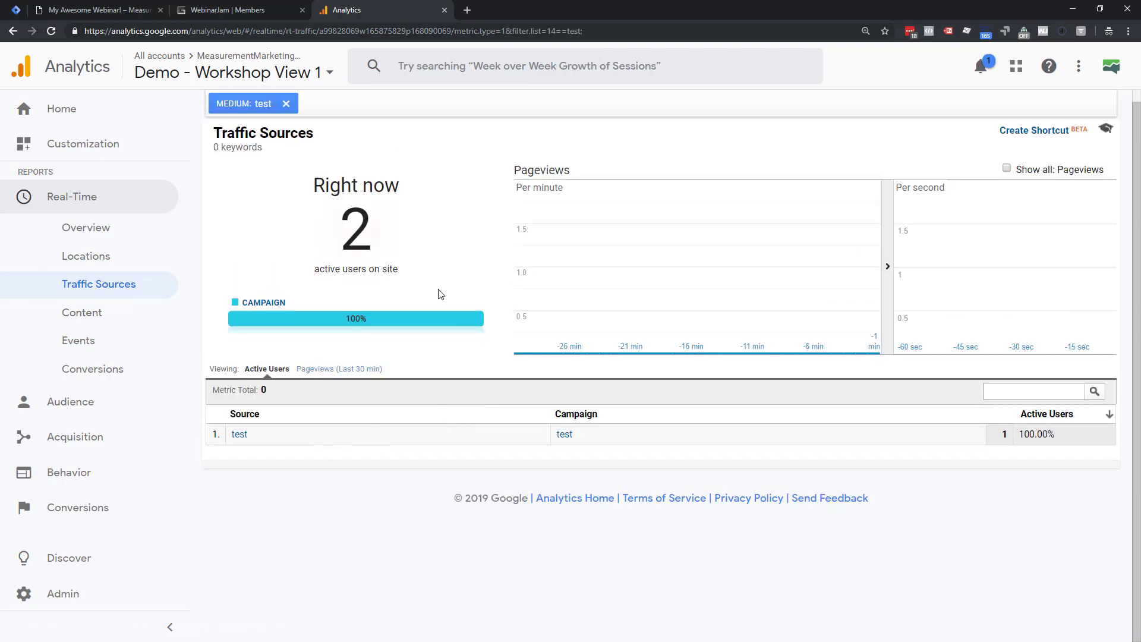
click(92, 314)
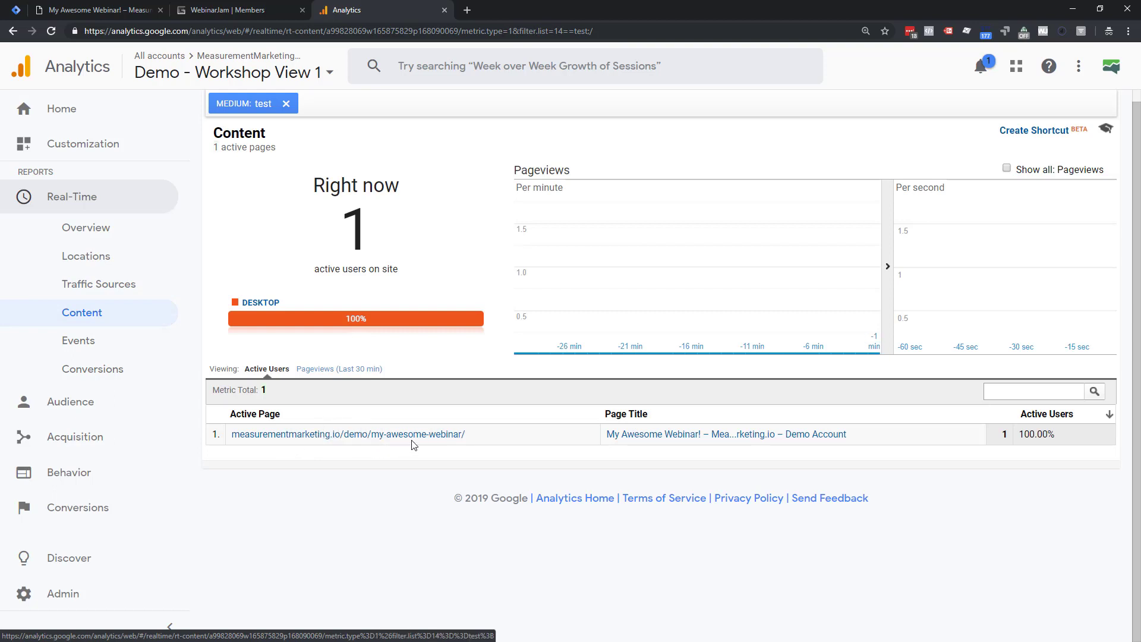
- Open the registration form on the UTM-tagged webinar page and recheck the filtered real-time Content report in Google Analytics
click(117, 11)
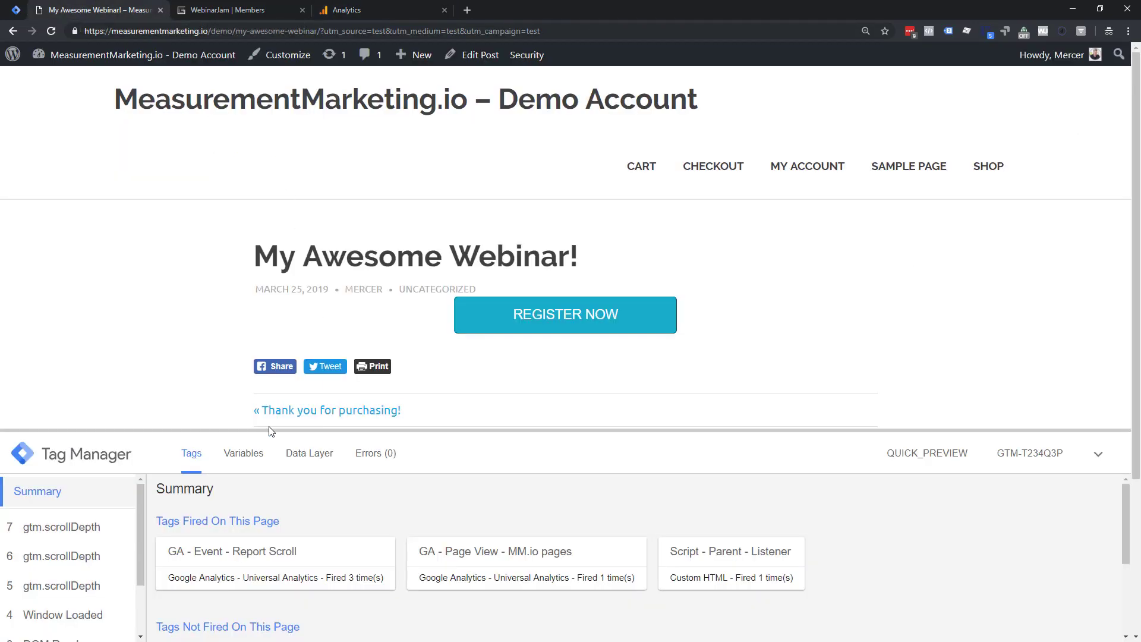
click(514, 326)
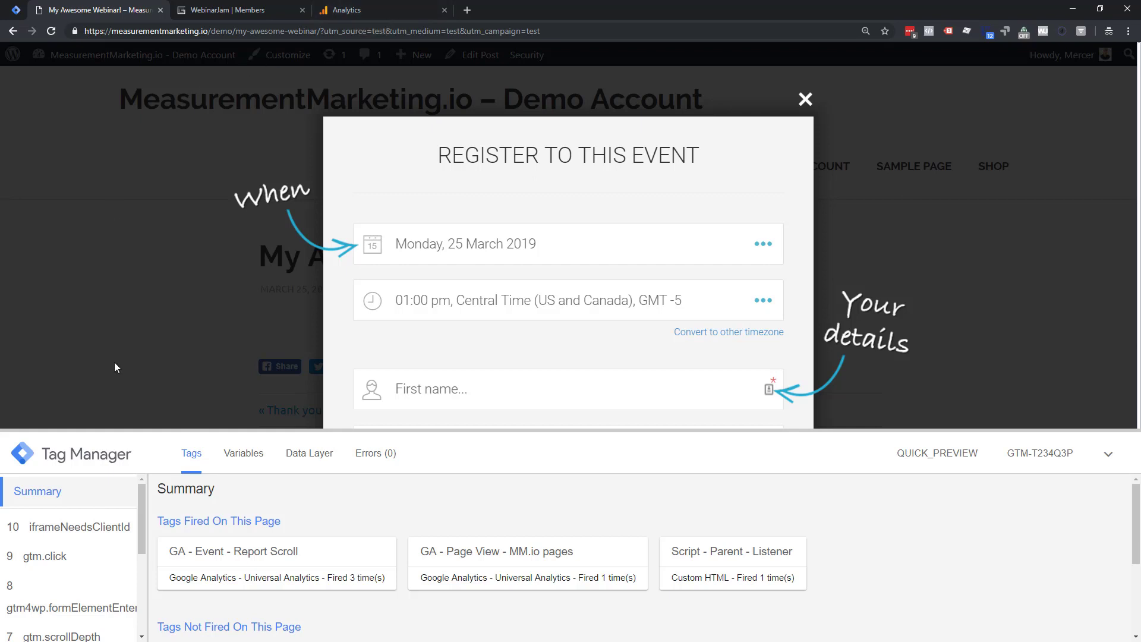
click(425, 17)
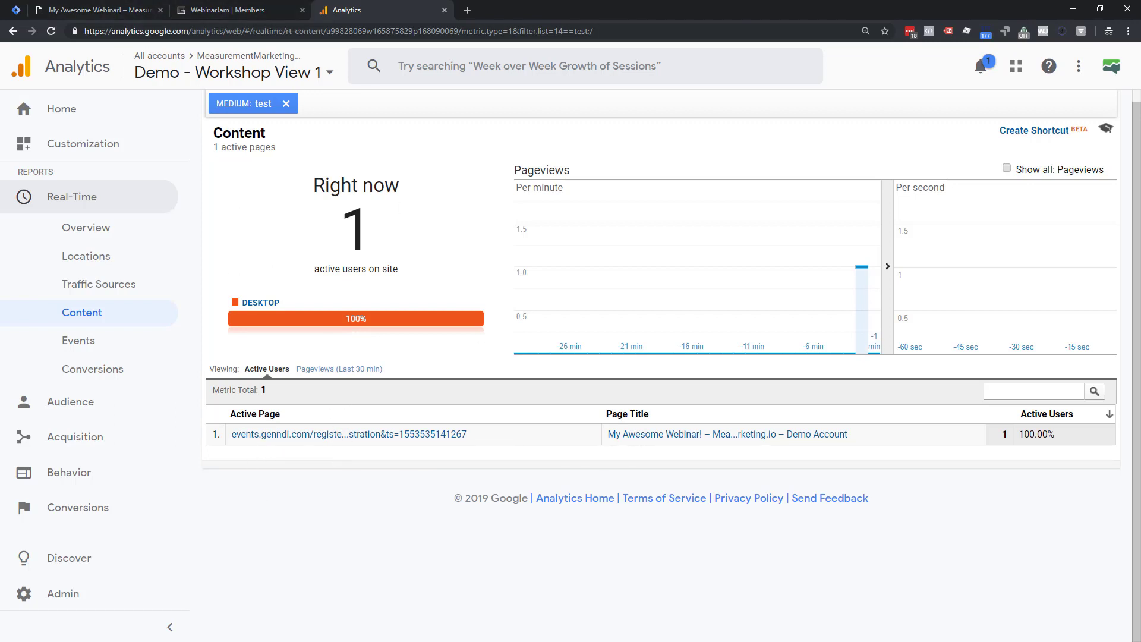
- Submit the webinar registration form with a test first name and e-mail, and review the tags fired on the confirmation page
click(105, 10)
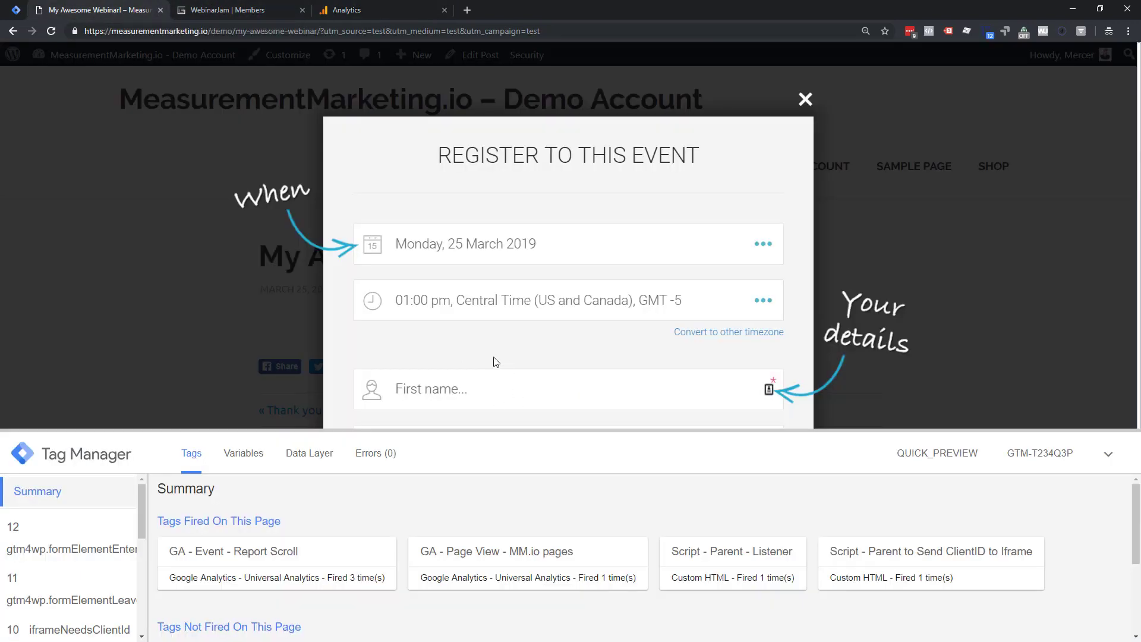
click(470, 392)
text(Test)
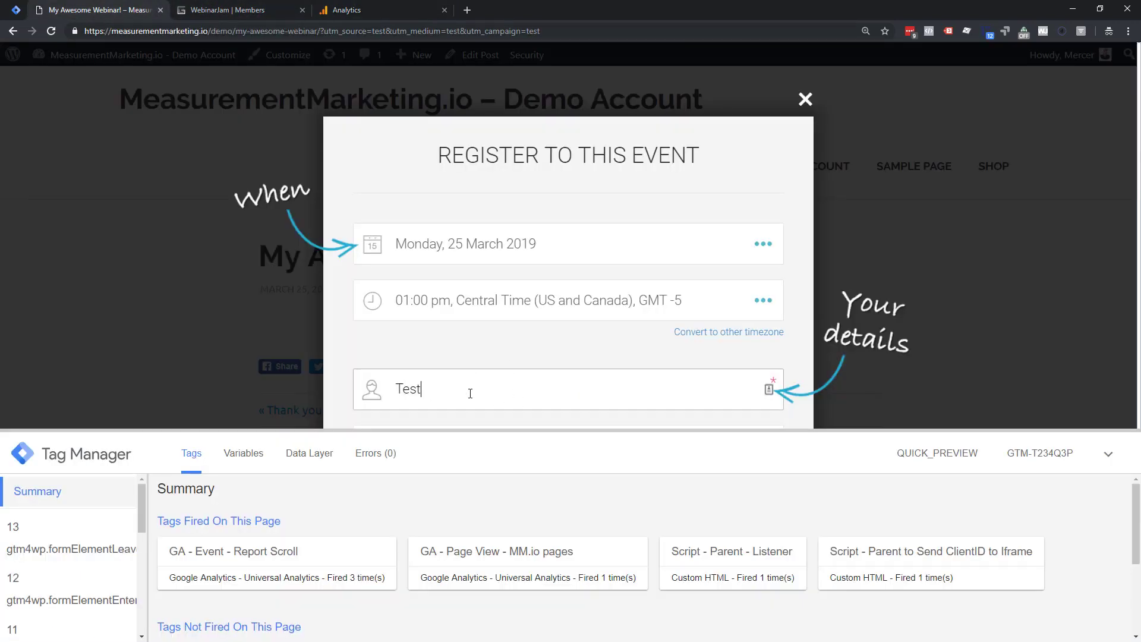
key(Tab)
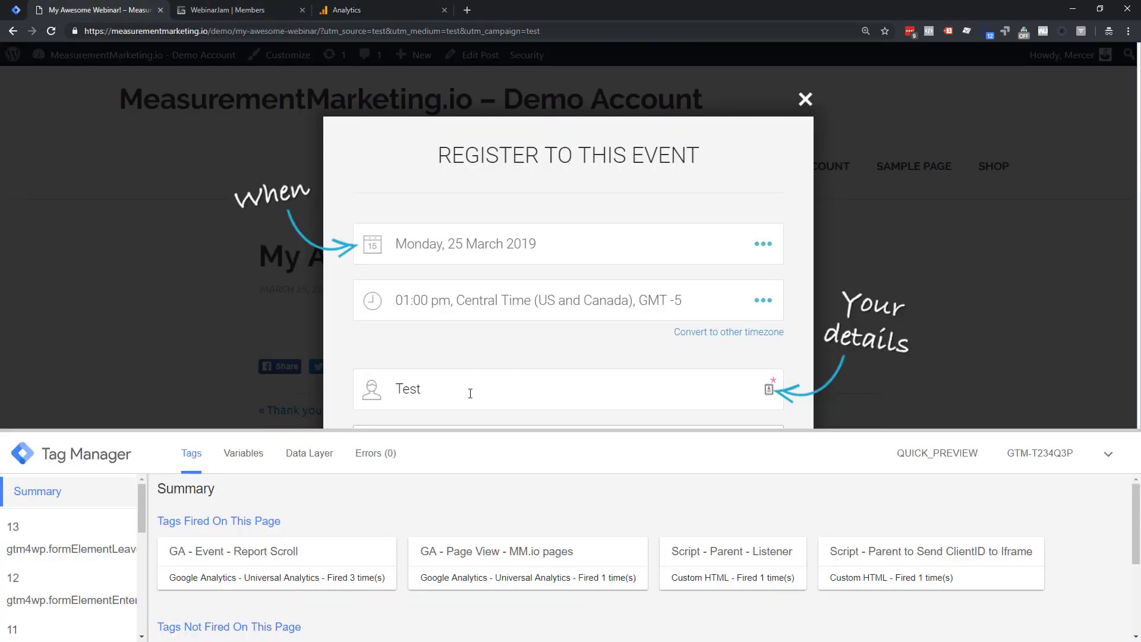
click(1108, 458)
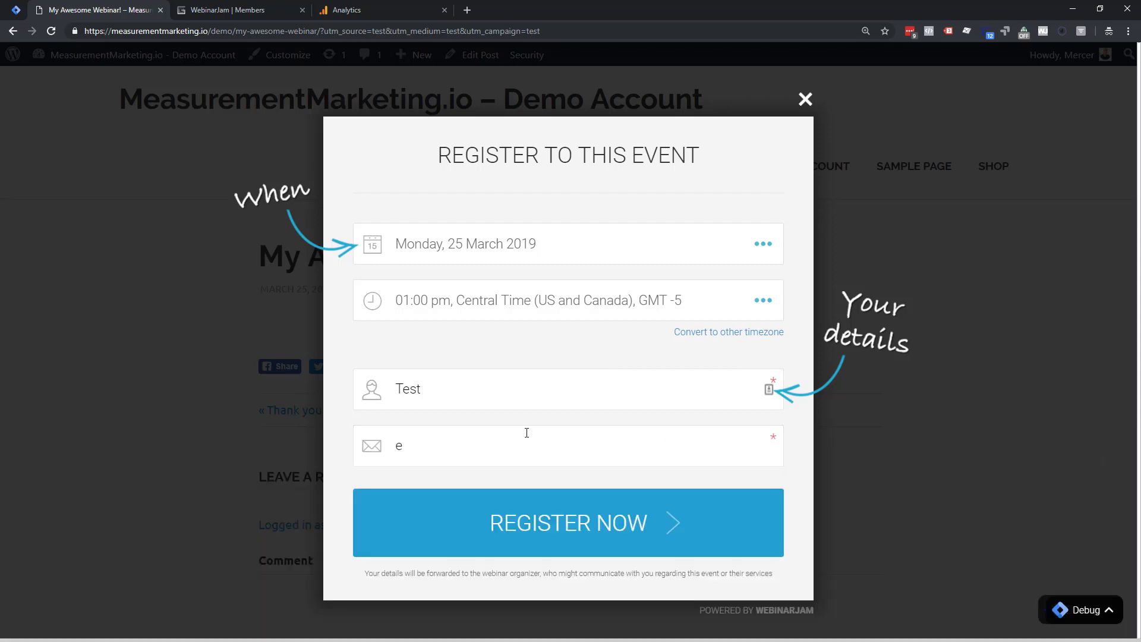
click(450, 390)
key(Tab)
text(test@)
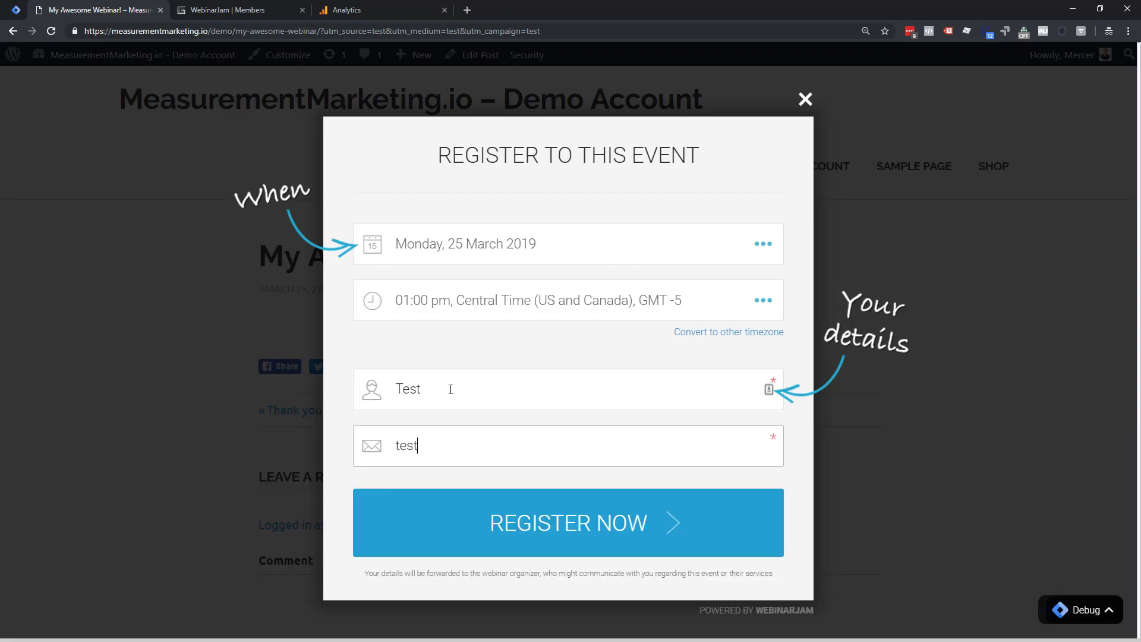
text(test.com)
click(576, 528)
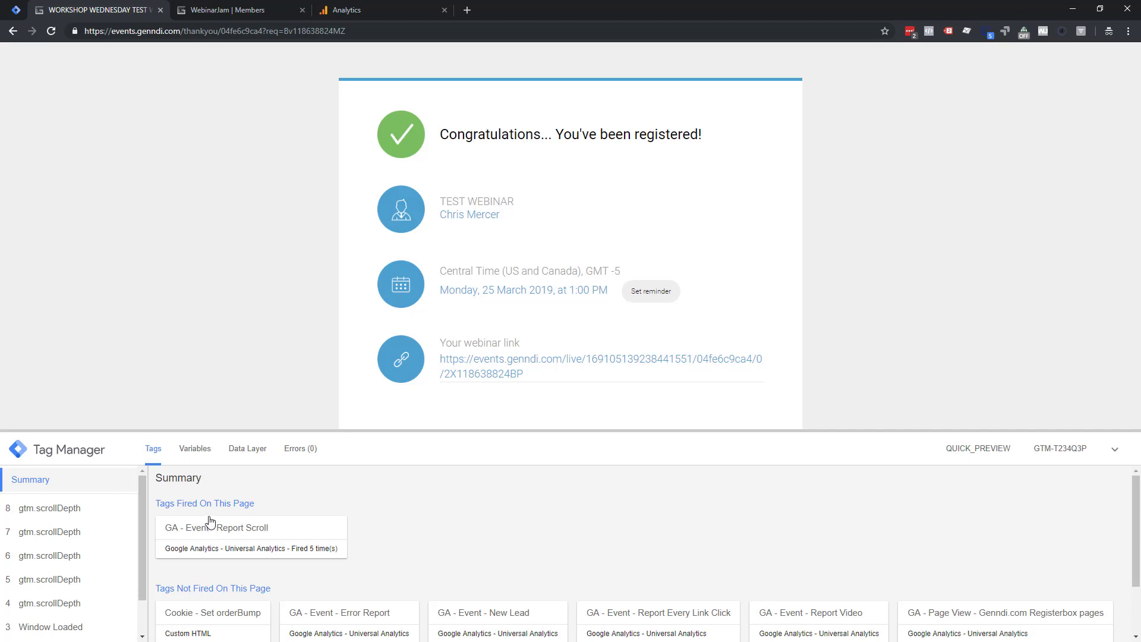
scroll(210, 522, down, 2)
scroll(205, 472, up, 2)
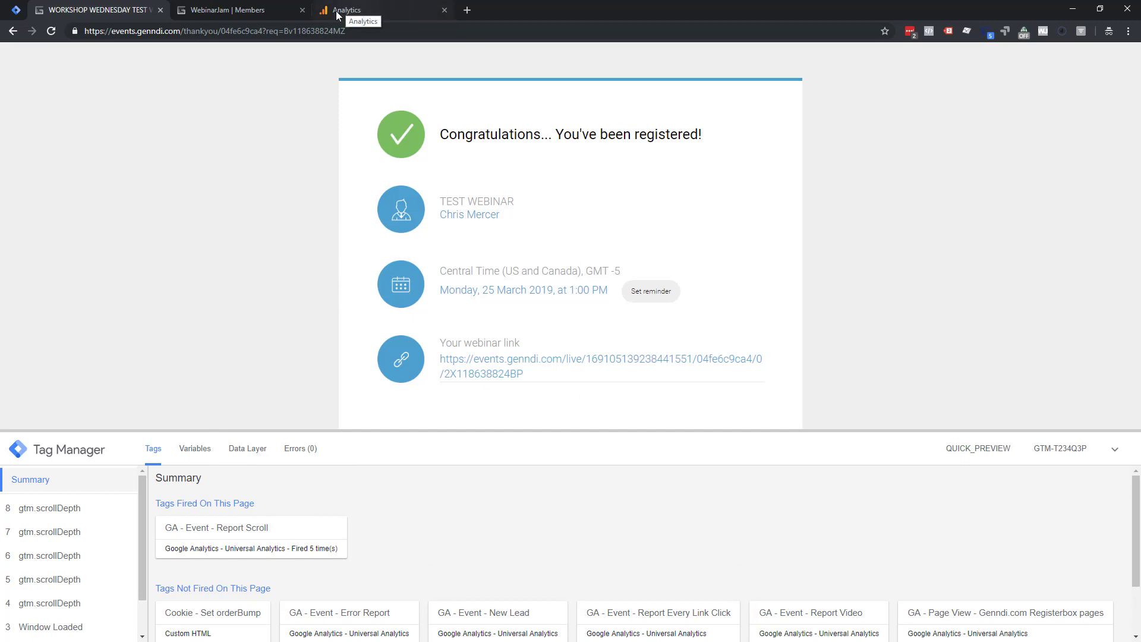
- In Tag Manager, open the GA - Page View - MM.io pages tag and start adding an exception to its triggering
click(16, 11)
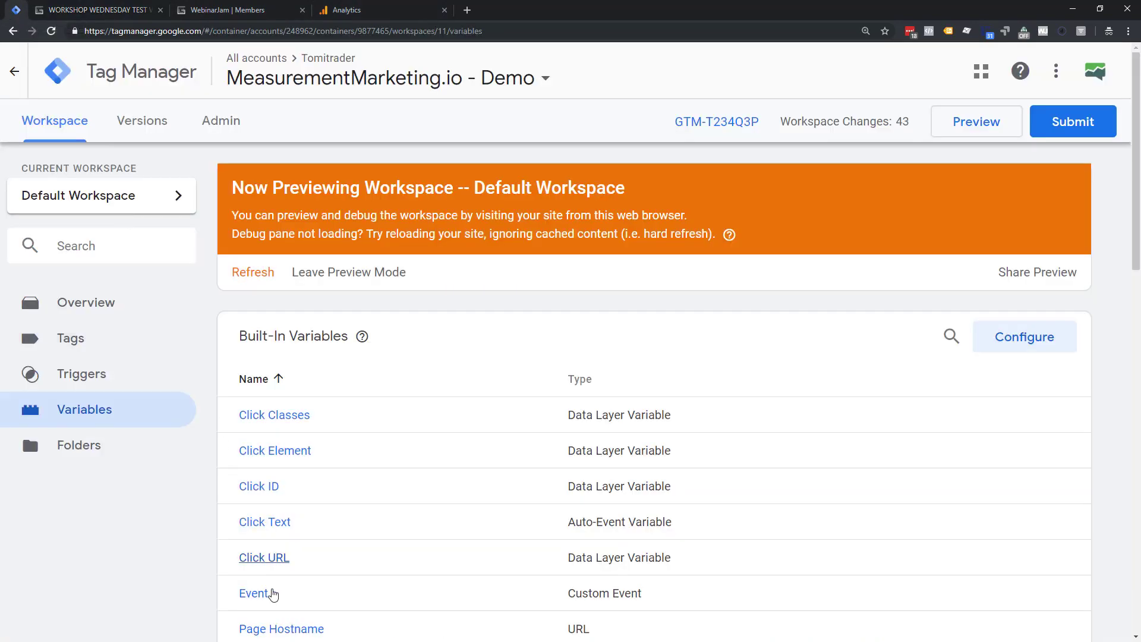
scroll(285, 597, down, 6)
scroll(300, 601, up, 5)
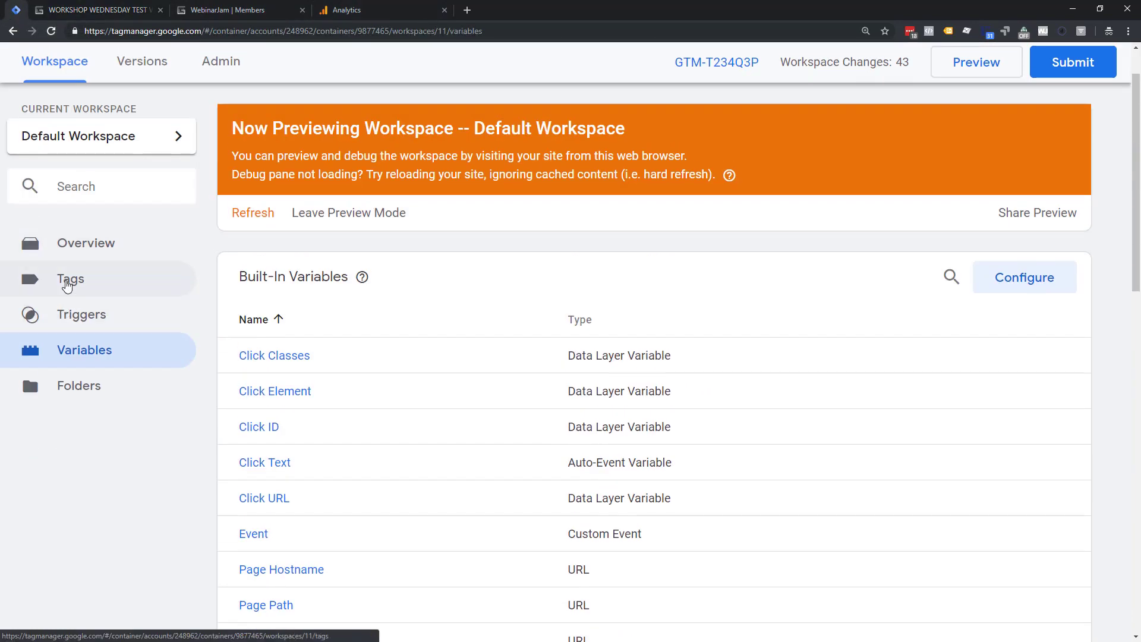
click(67, 284)
scroll(356, 416, down, 5)
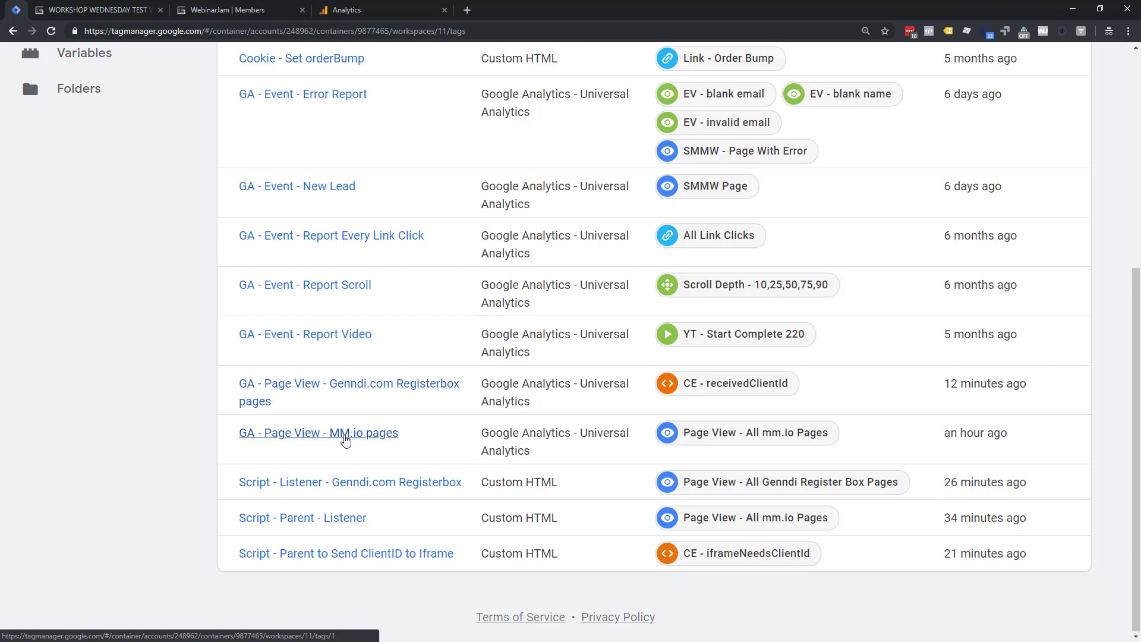
click(341, 434)
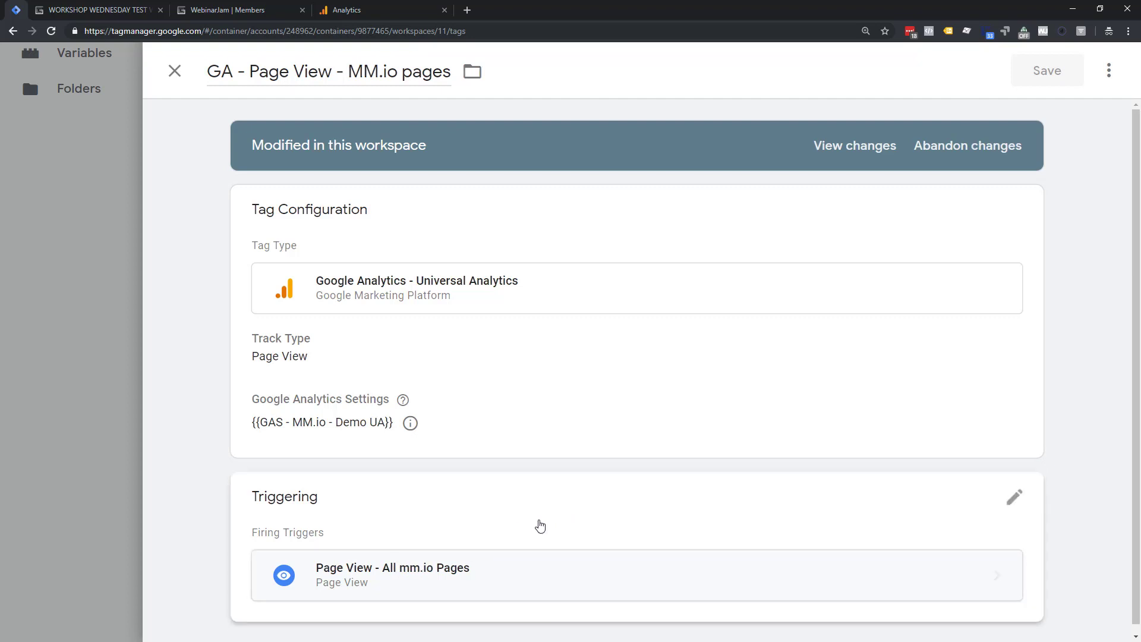
click(541, 523)
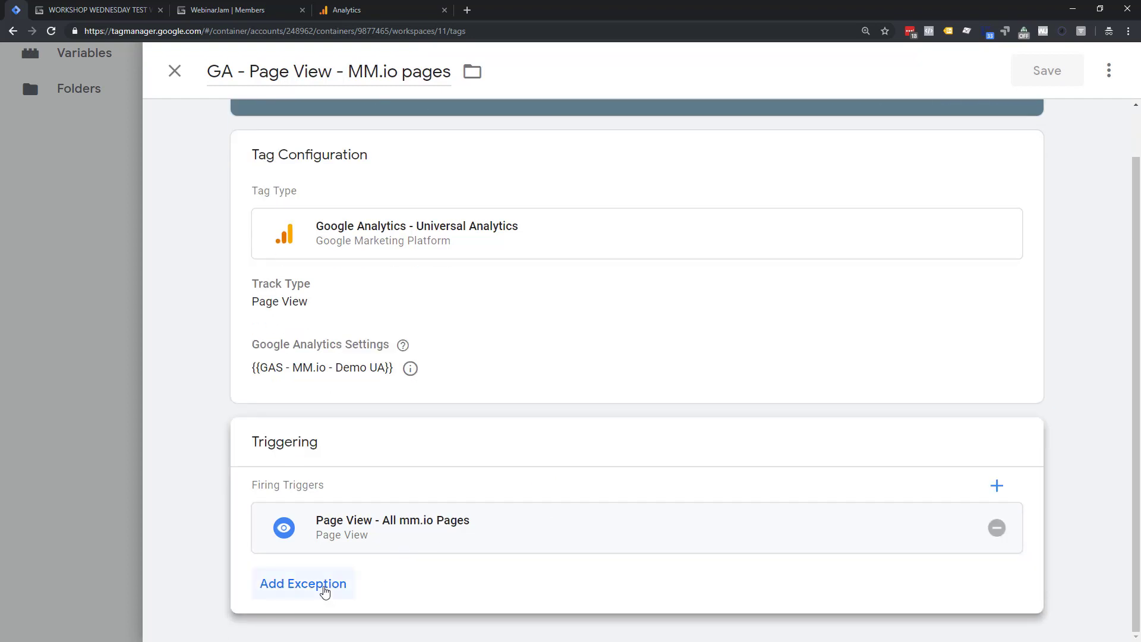
click(325, 591)
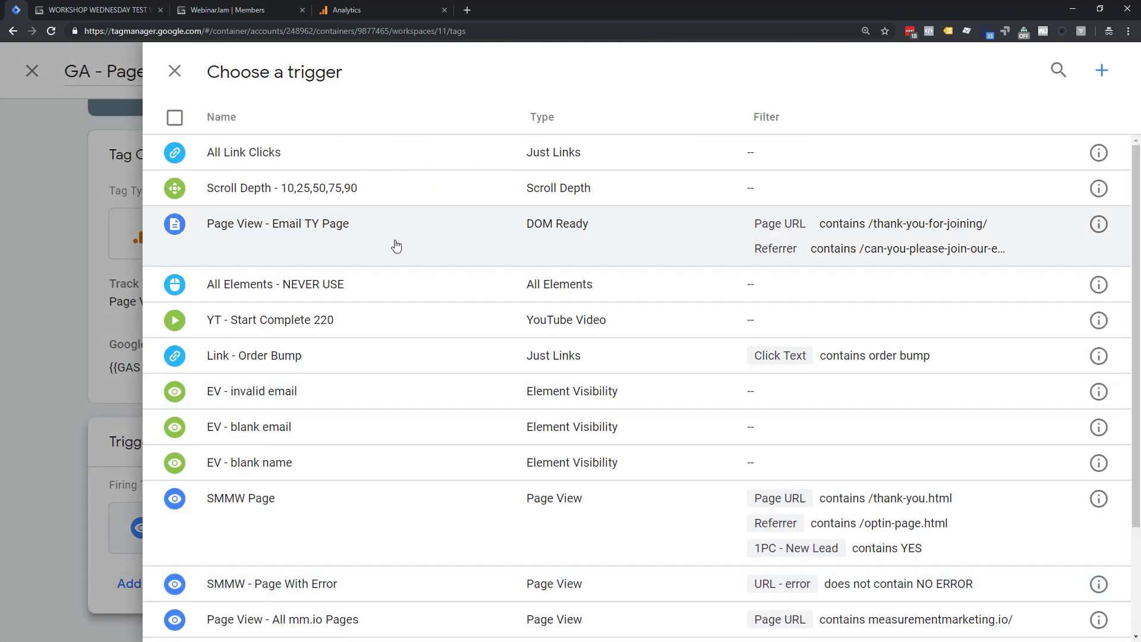
- Create a Page View trigger that fires on some page views where Page URL contains genndi.com/registerBox
click(1101, 70)
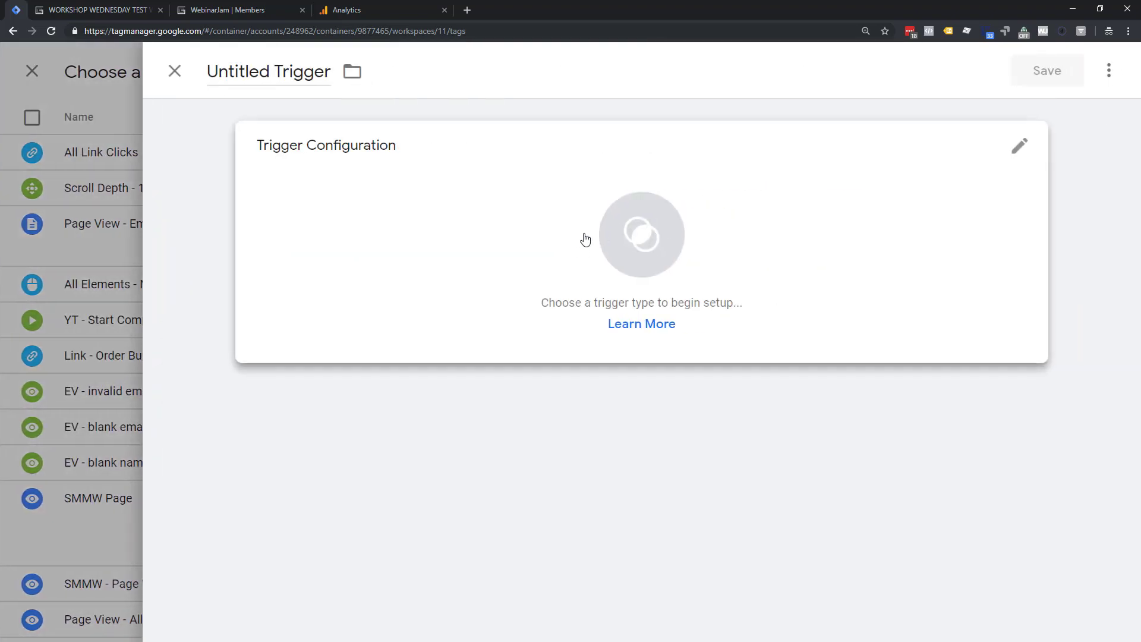
click(586, 248)
click(670, 236)
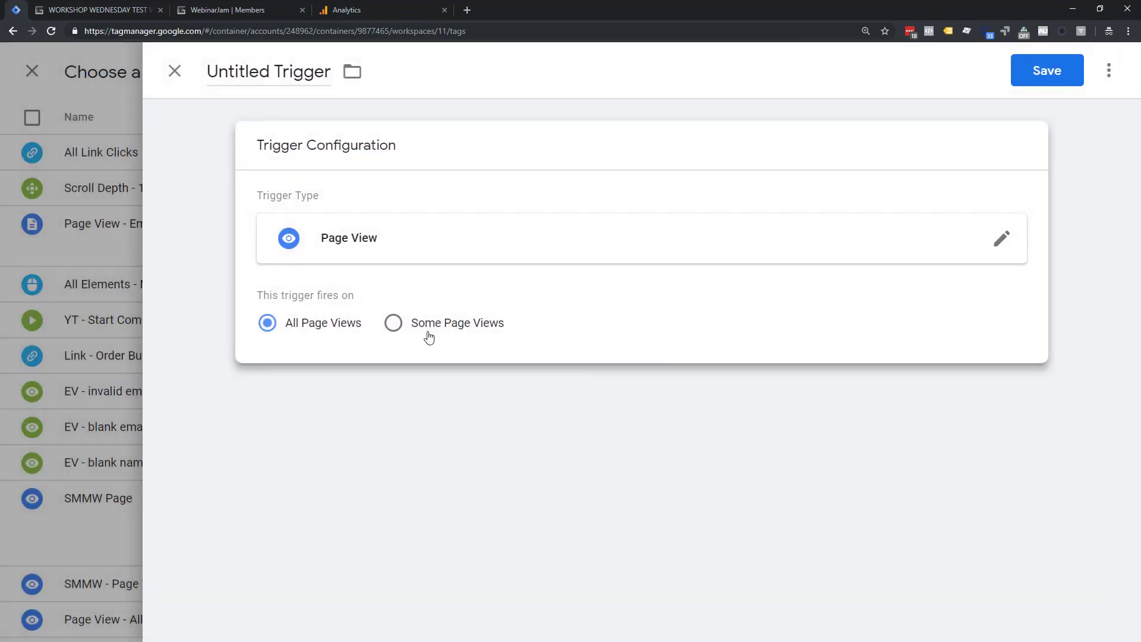
click(425, 332)
click(334, 404)
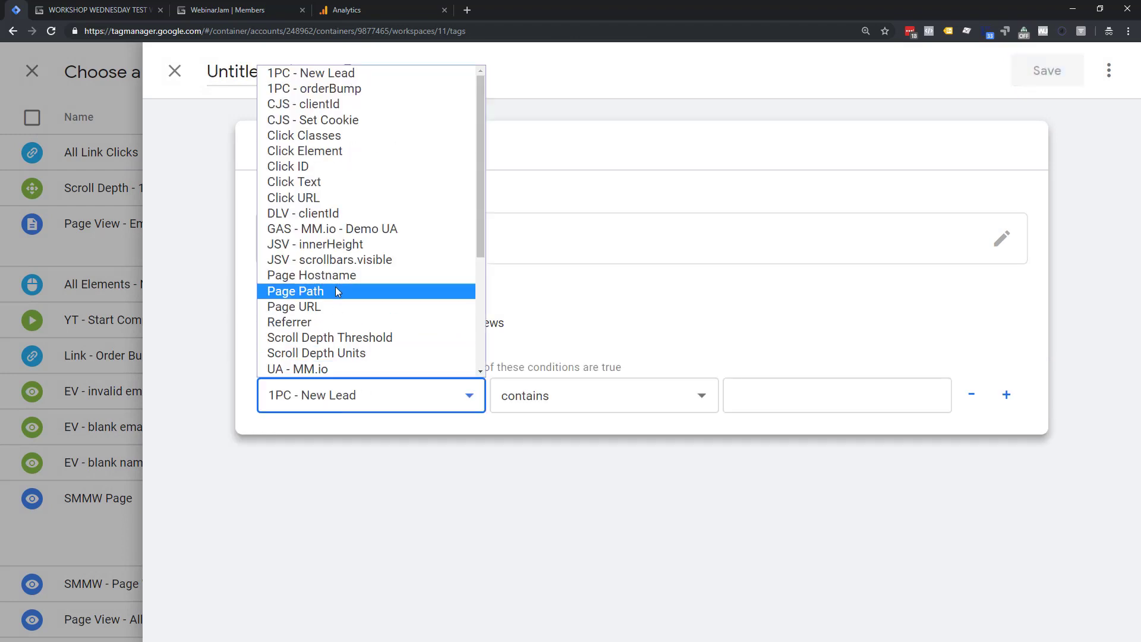
click(325, 306)
click(778, 400)
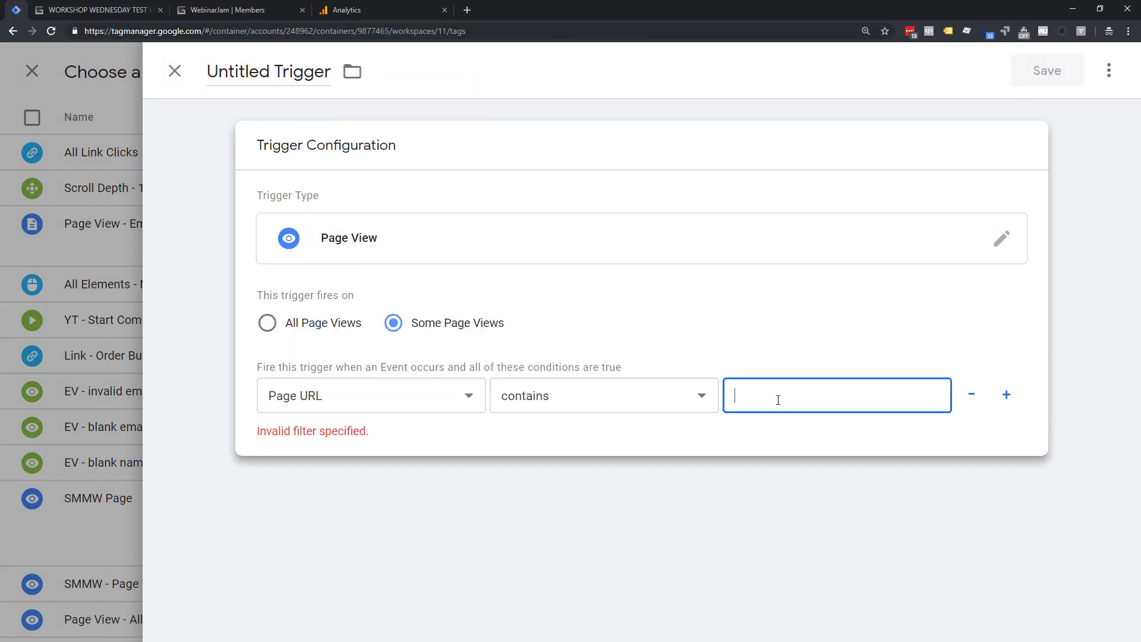
text(genndi)
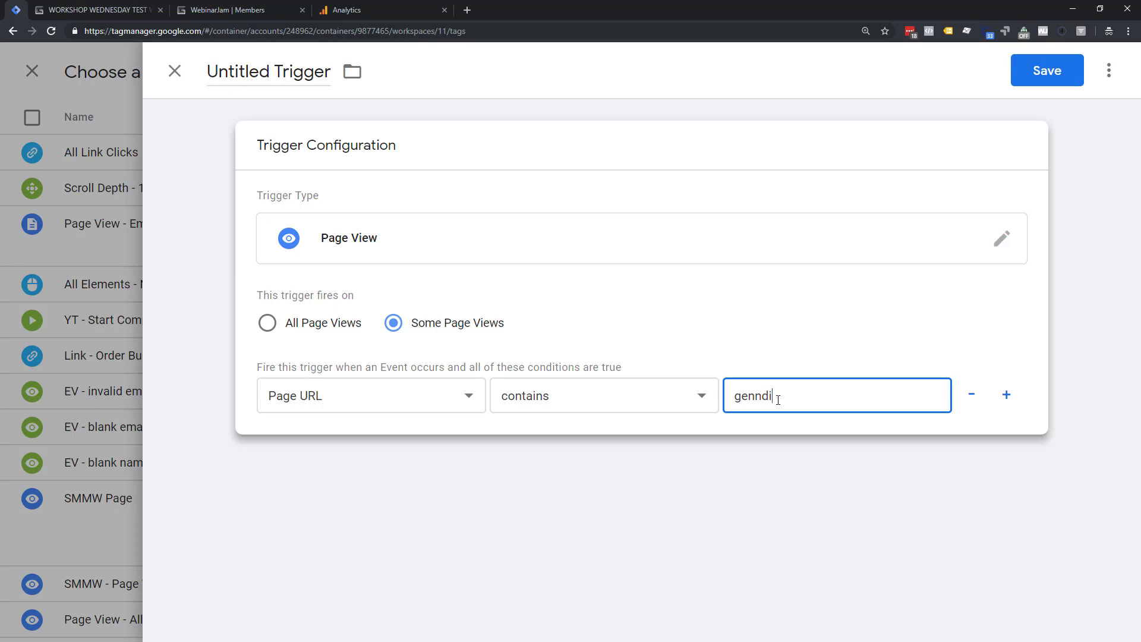
text(.com/registerBox)
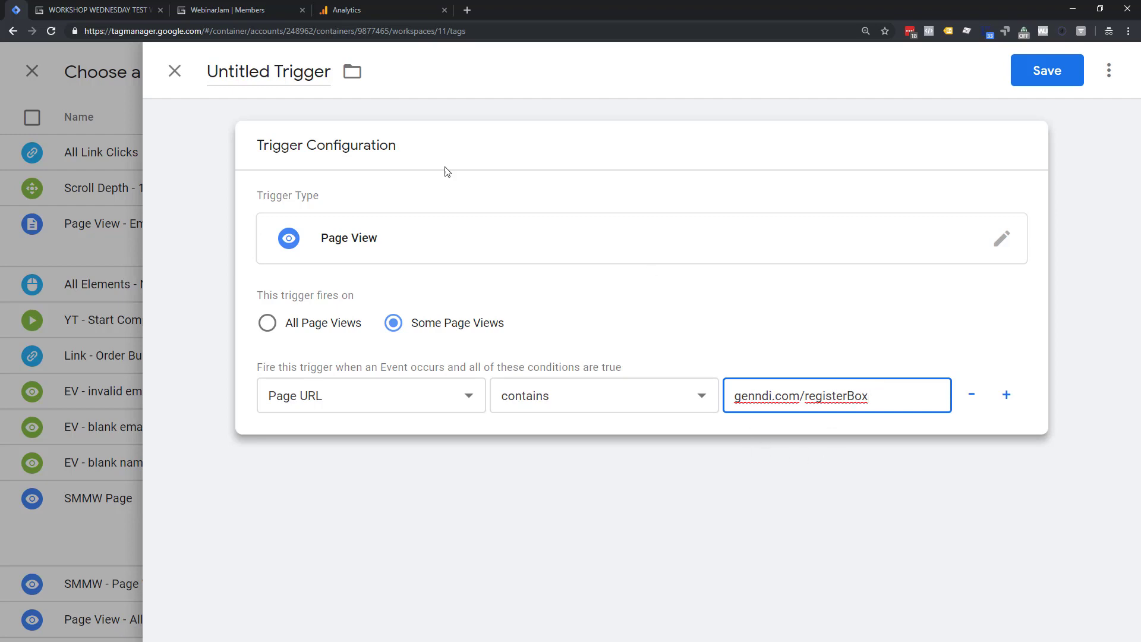
- Name the new trigger Page View - Genndi.com Registerbox and save it as the tag's exception
click(273, 74)
triple_click(267, 82)
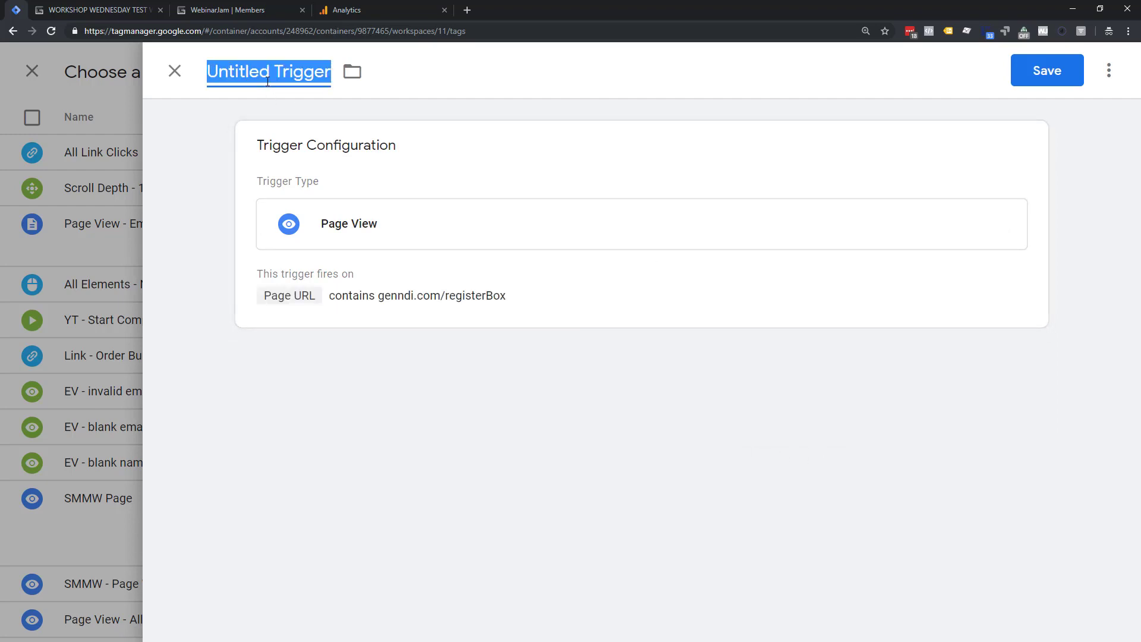
text(Page)
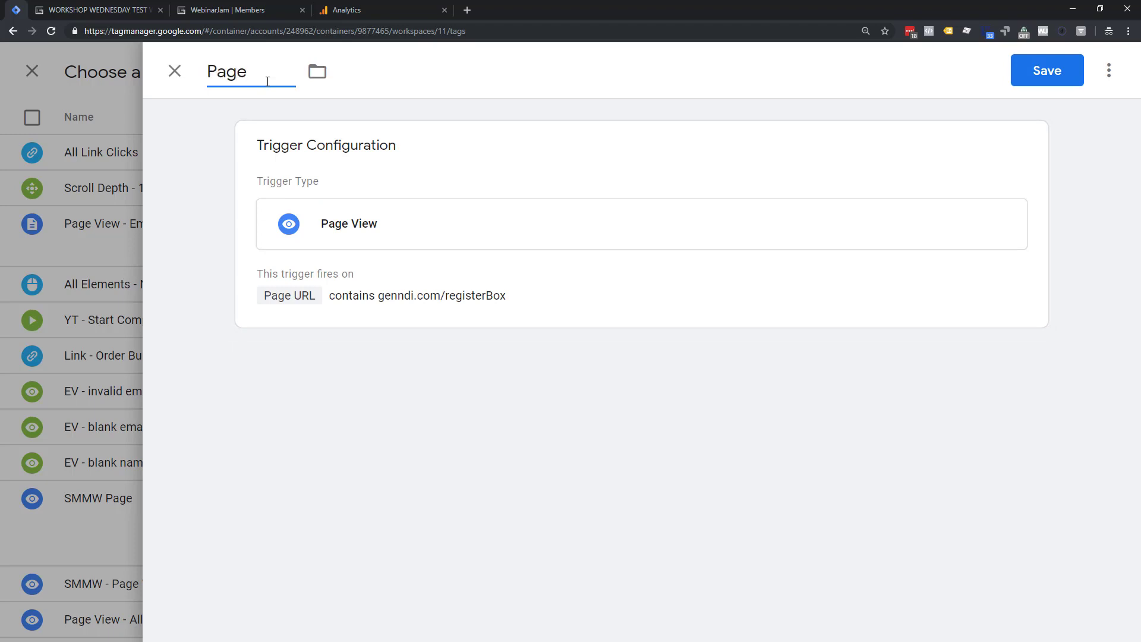
text(View -)
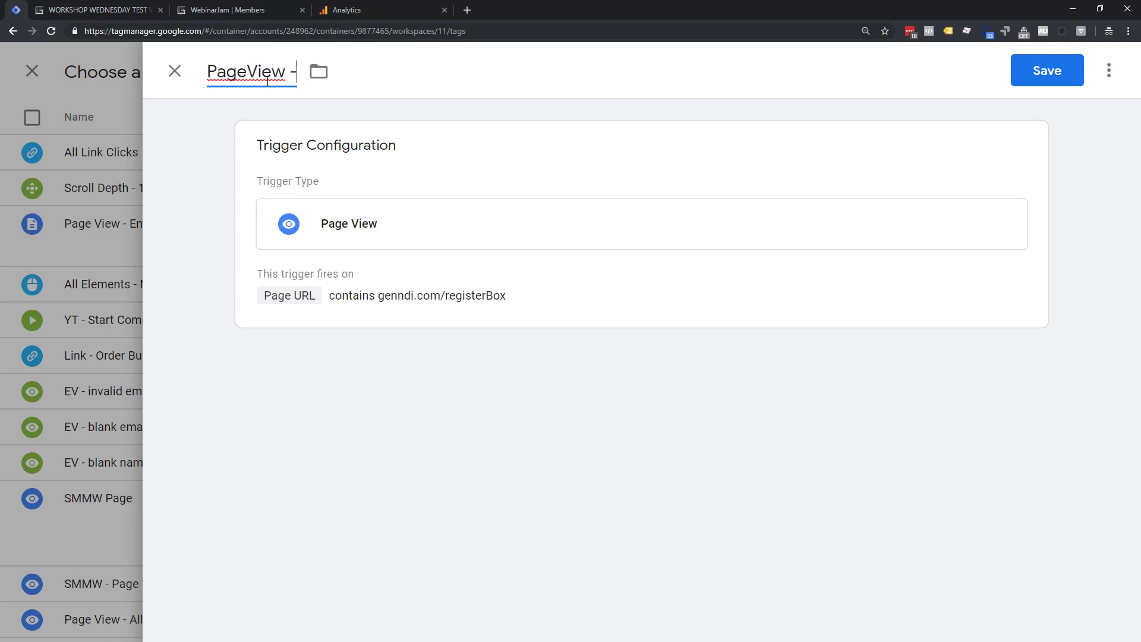
key(BackSpace)
key(BackSpace)
key(BackSpace)
key(BackSpace)
key(BackSpace)
key(BackSpace)
text(View -=)
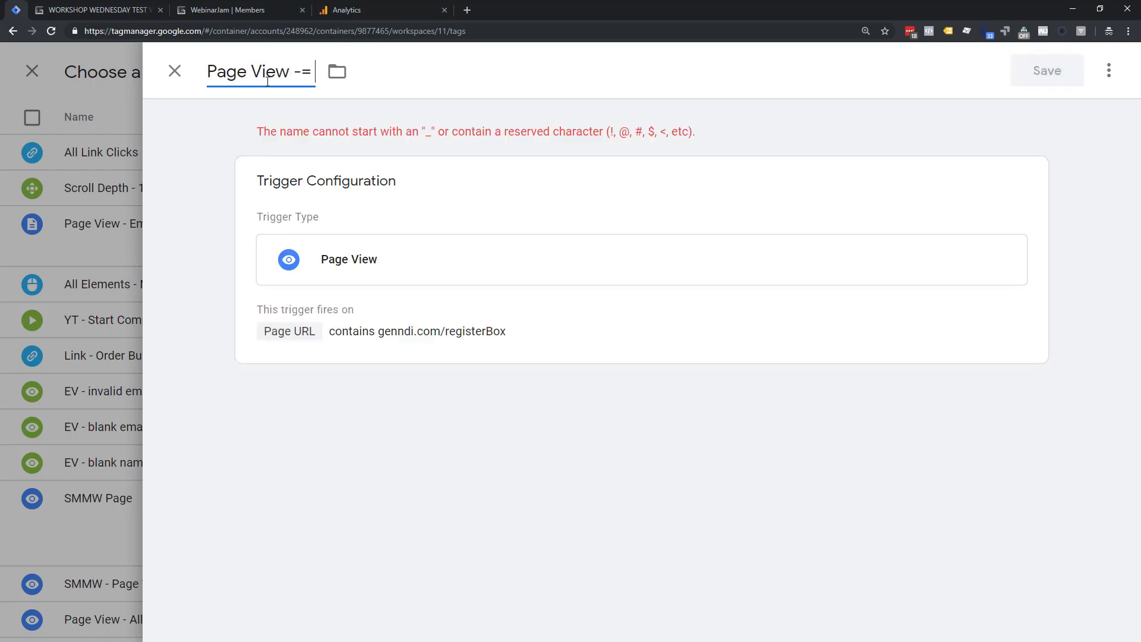
key(BackSpace)
text(Genn)
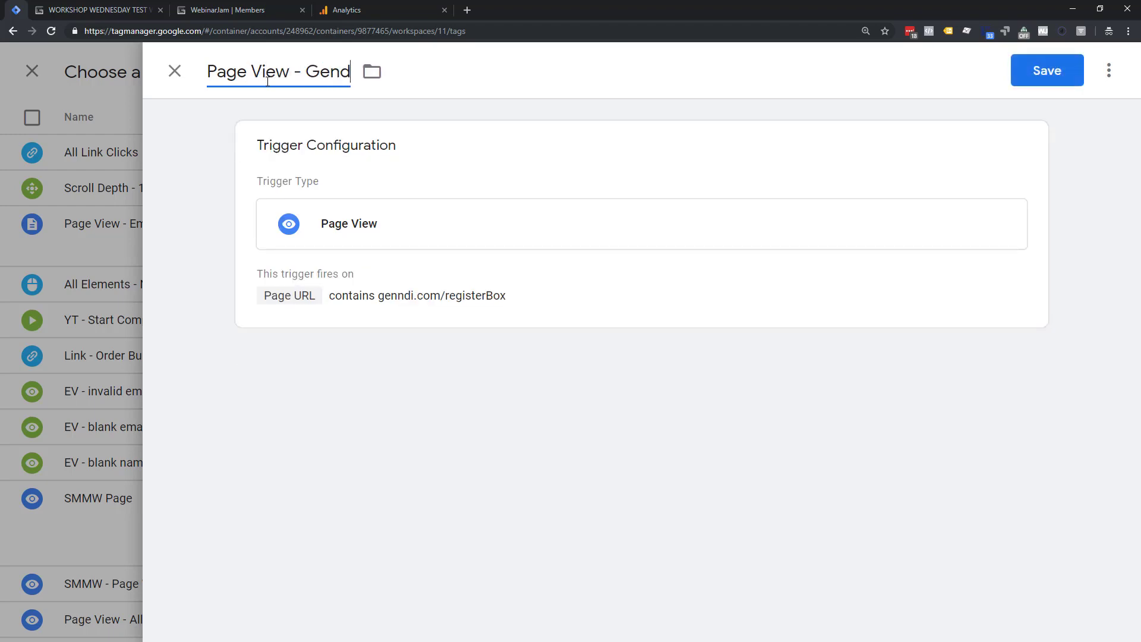
text(di. R)
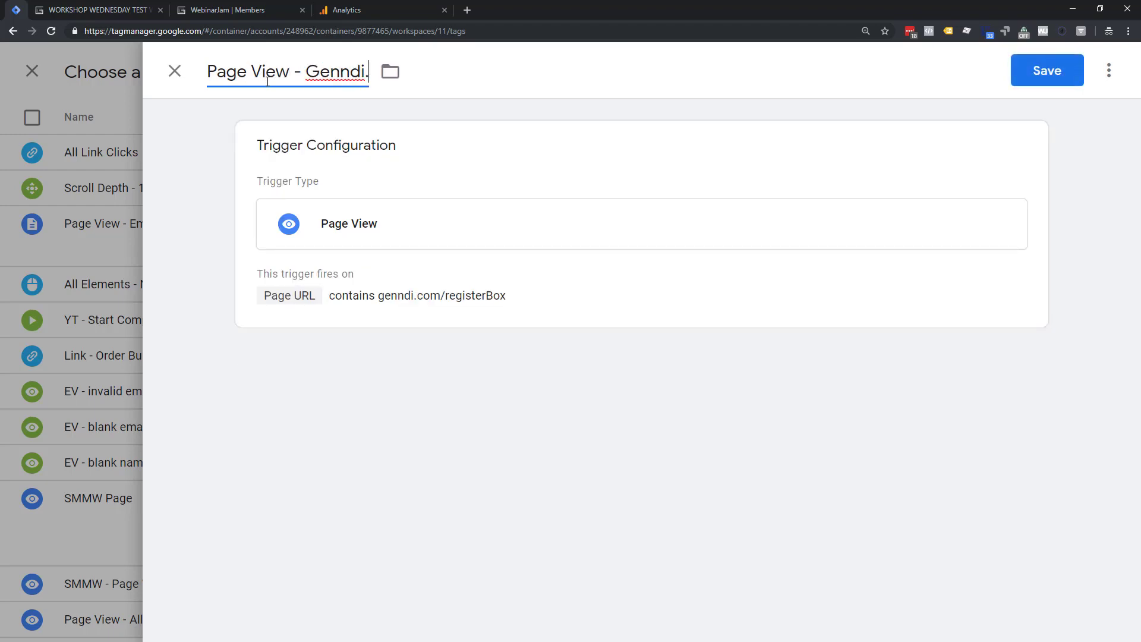
key(BackSpace)
key(BackSpace)
key(BackSpace)
text(.com Reg)
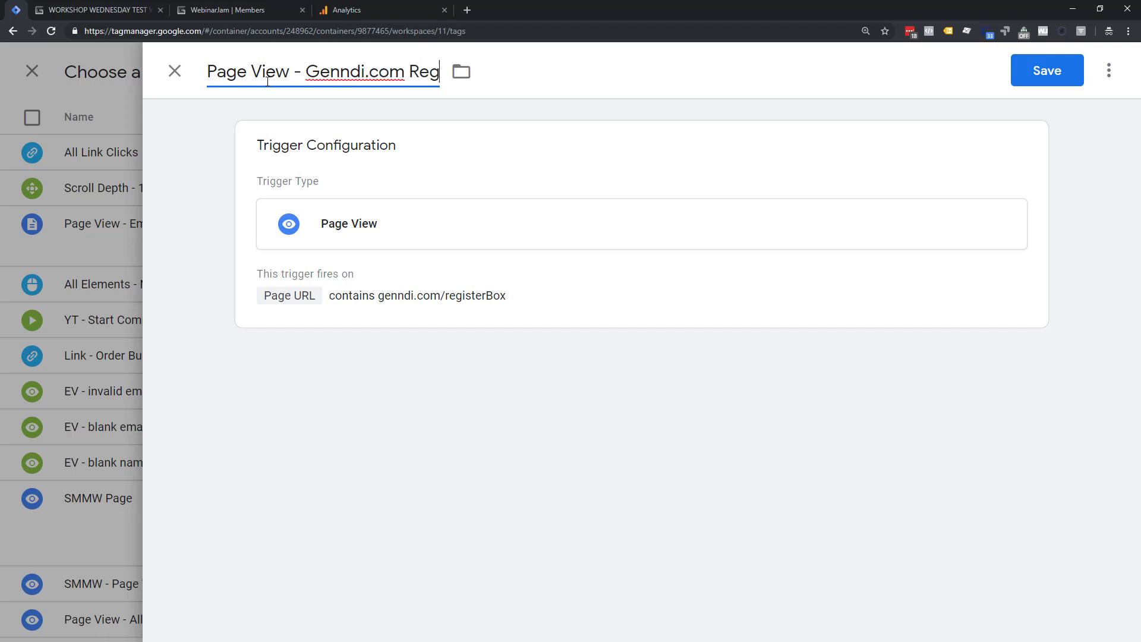
text(isterbox)
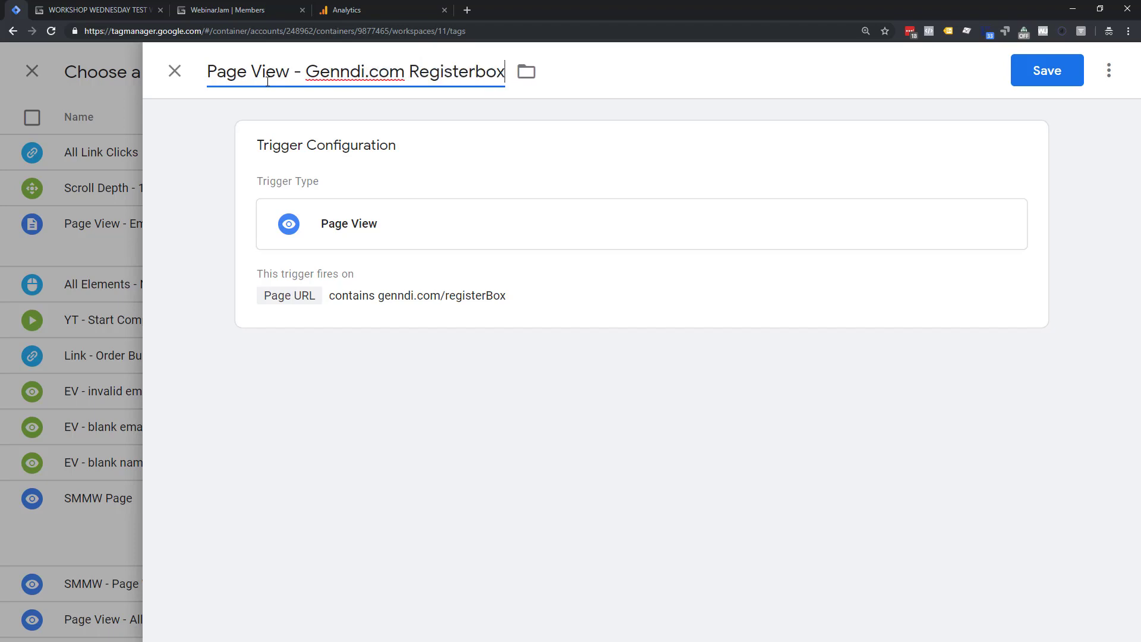
click(1034, 81)
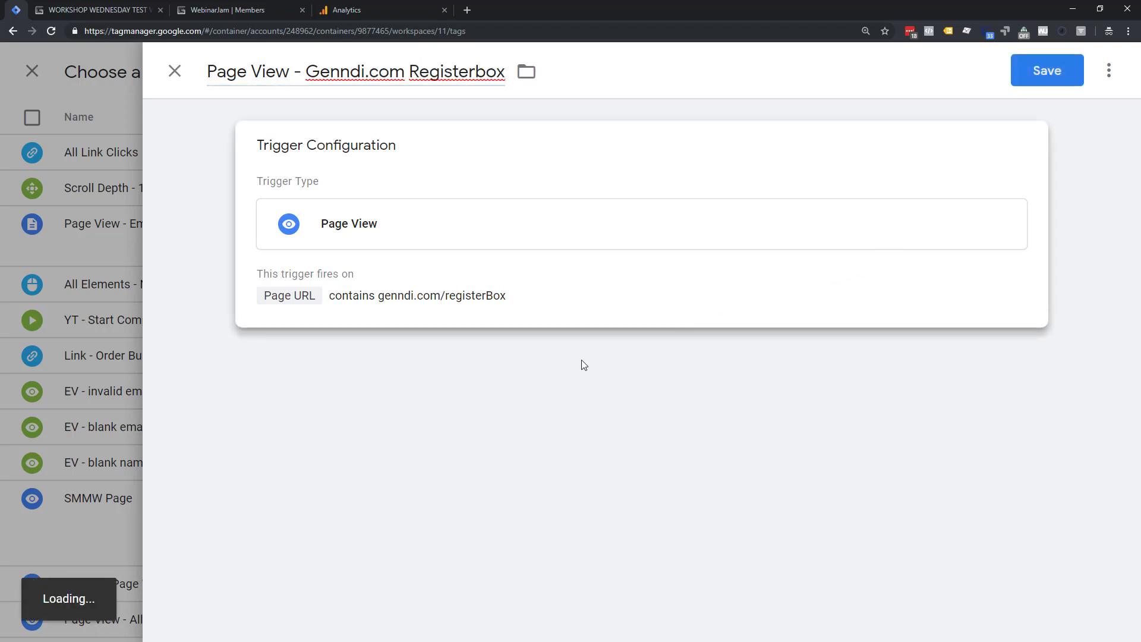
- Replace the tag's Page View - All mm.io Pages firing trigger with All Pages and save the tag
scroll(471, 494, down, 1)
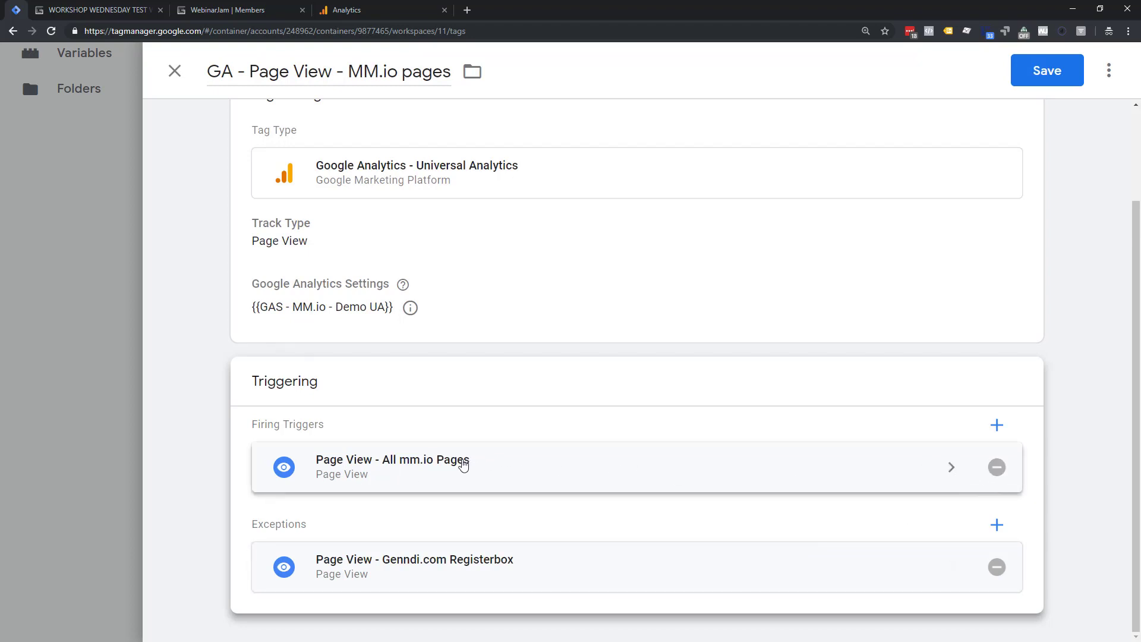
click(997, 467)
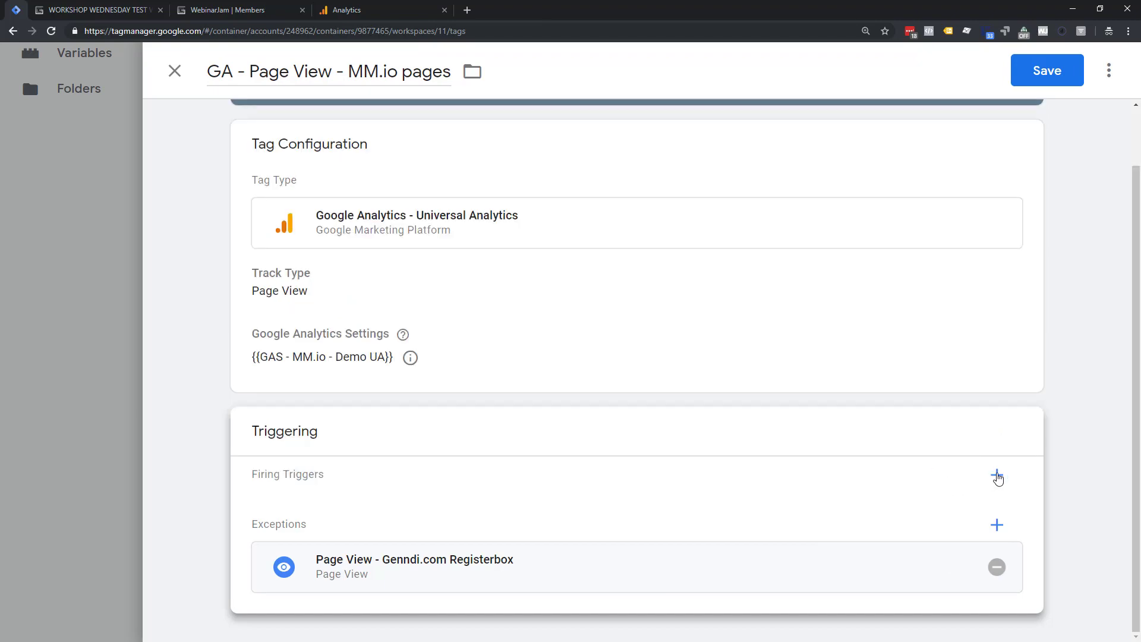
click(997, 476)
scroll(357, 356, down, 3)
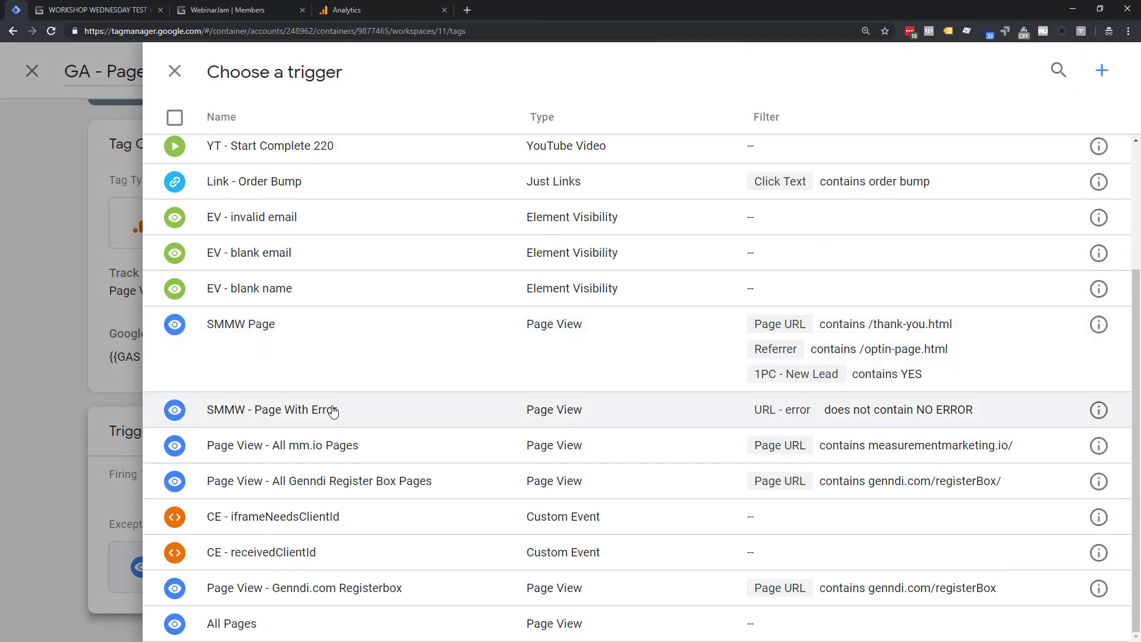
click(259, 637)
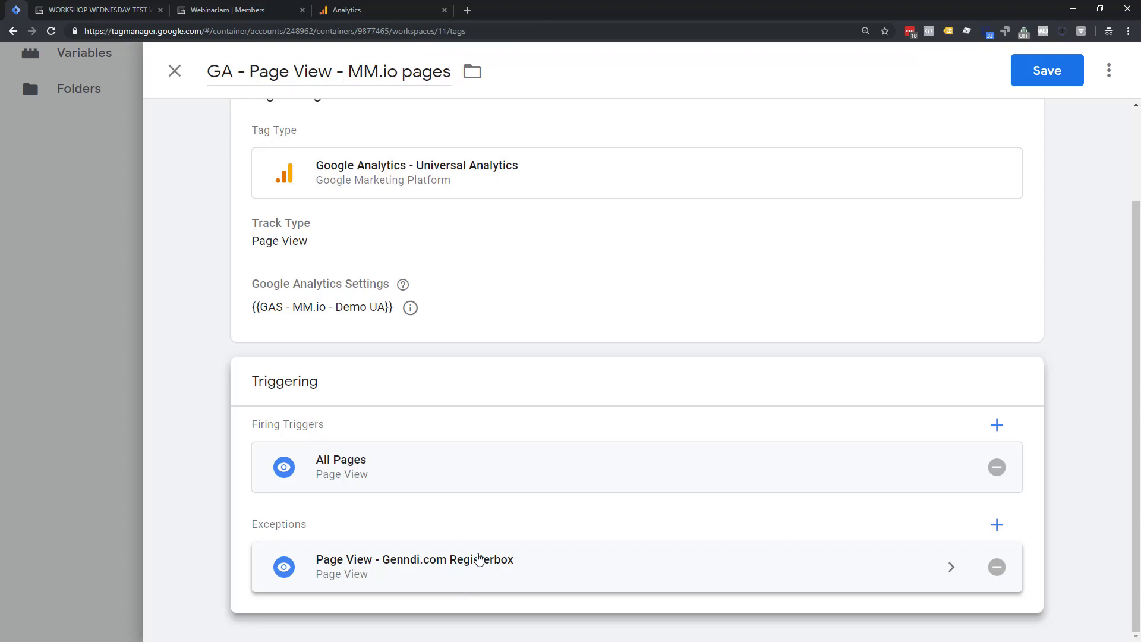
click(1045, 72)
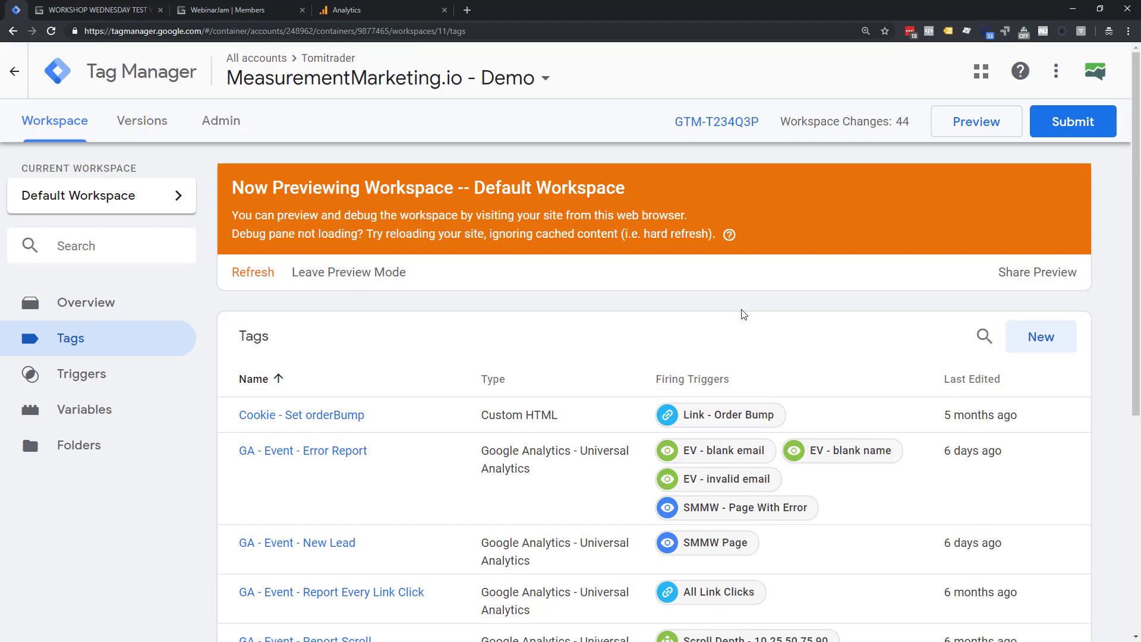
- Reload the webinar registration confirmation page and check which tags fire on it in the preview
click(215, 12)
click(361, 11)
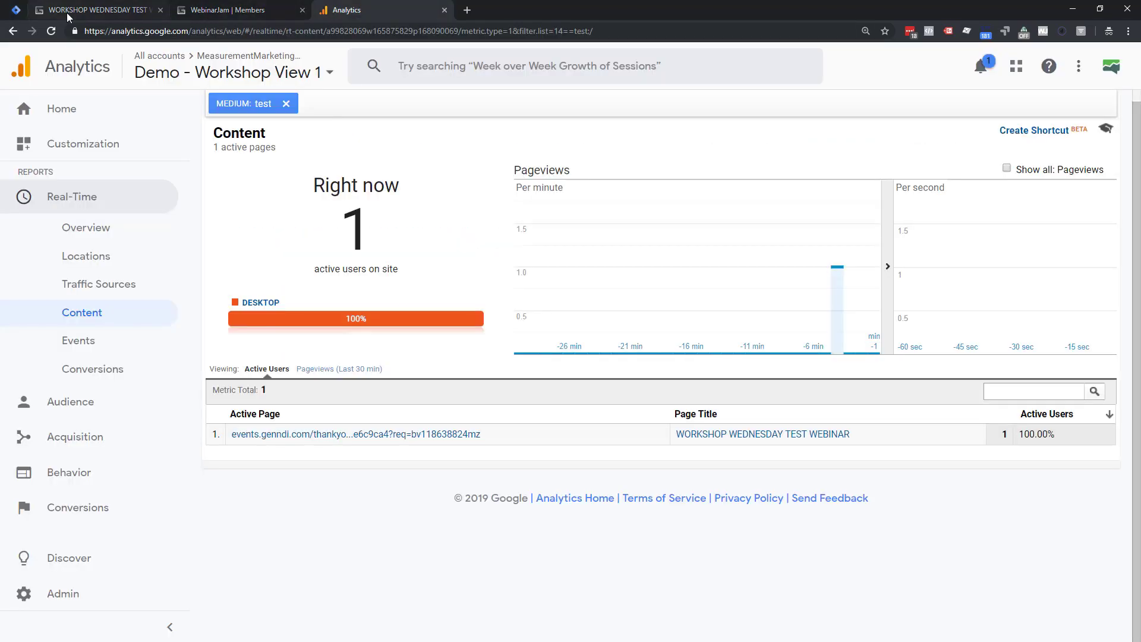
click(70, 13)
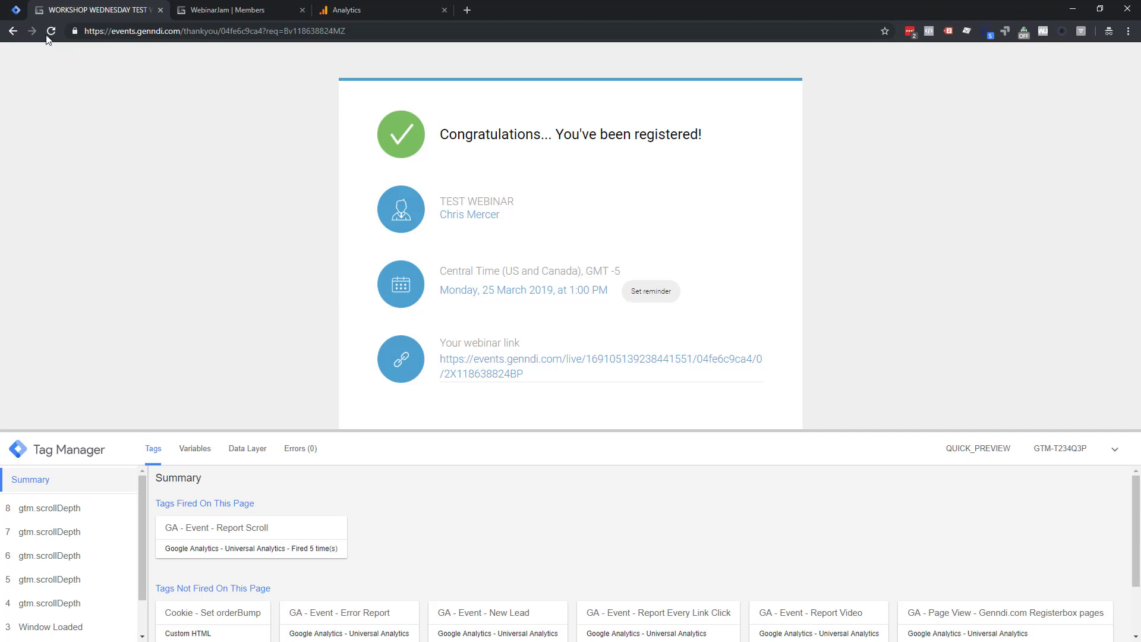
click(50, 31)
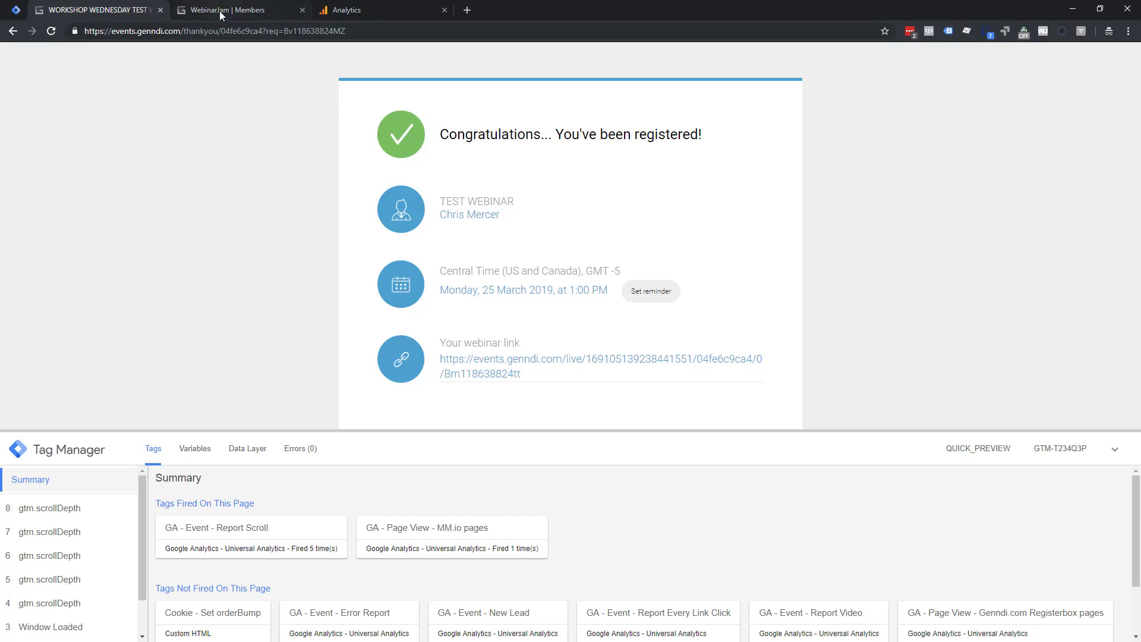
- Compare the real-time Content report for medium test in Google Analytics with the confirmation page's URL and fired tags
click(343, 13)
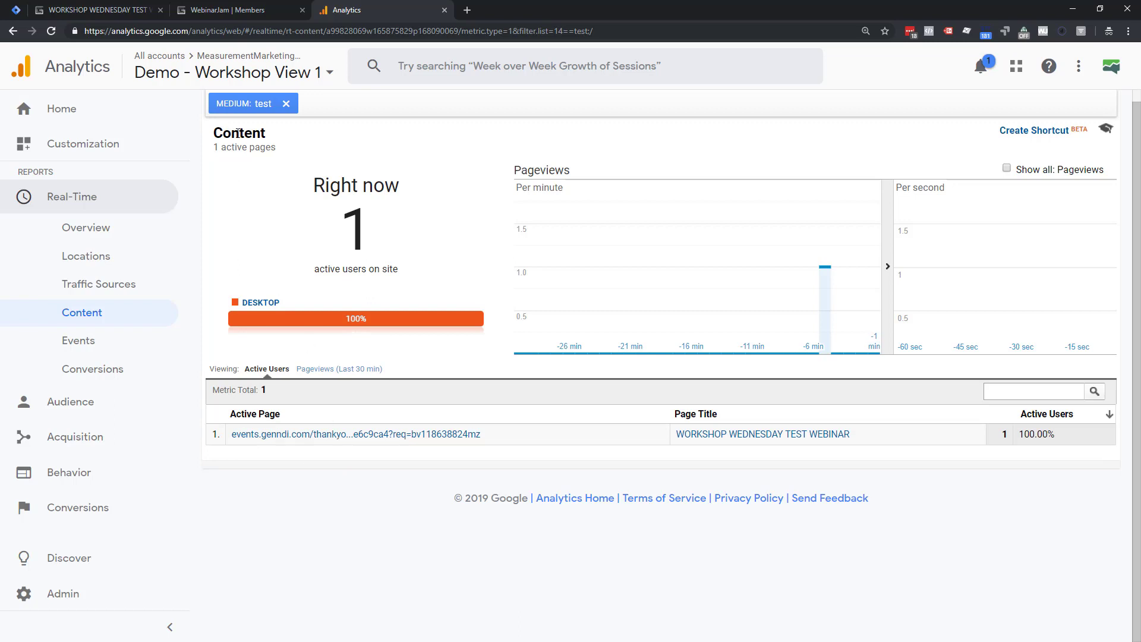
click(93, 10)
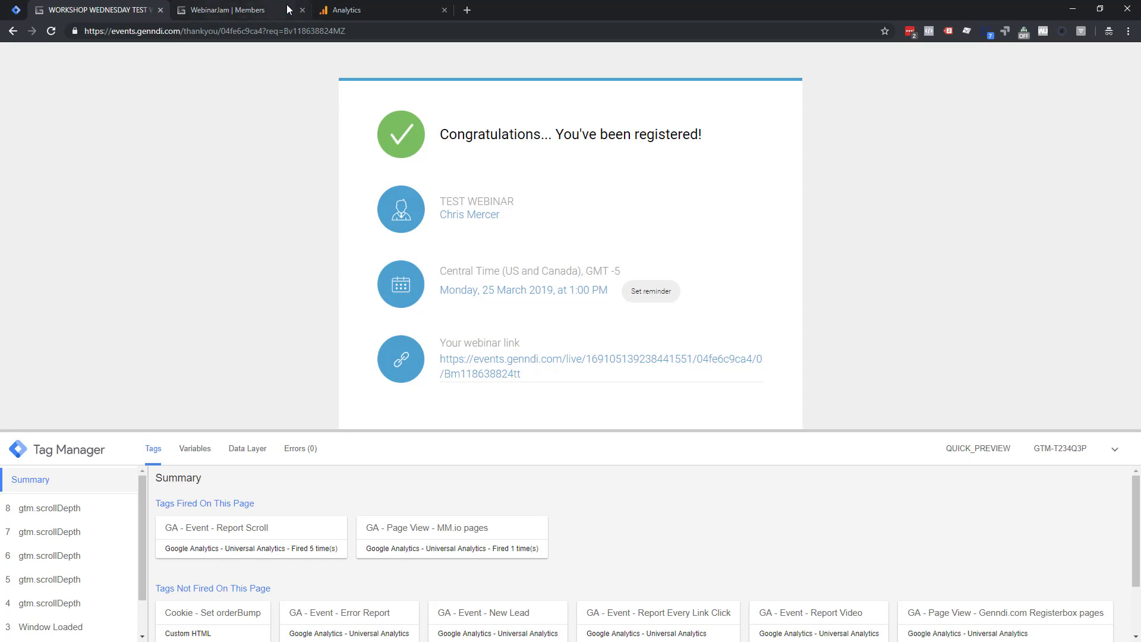
click(342, 10)
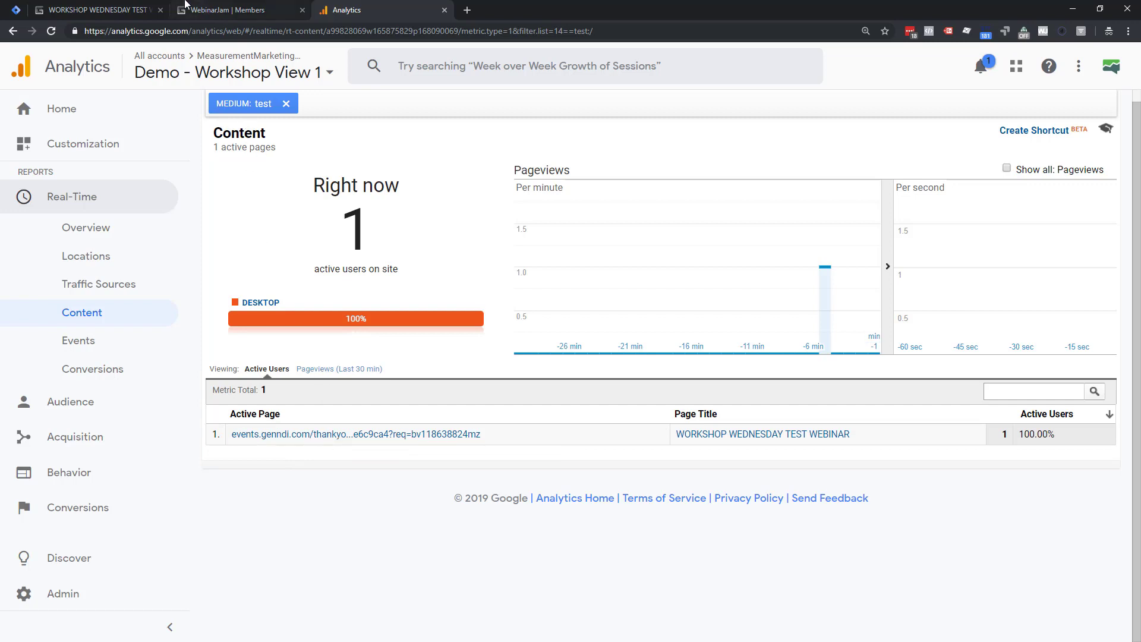
click(101, 10)
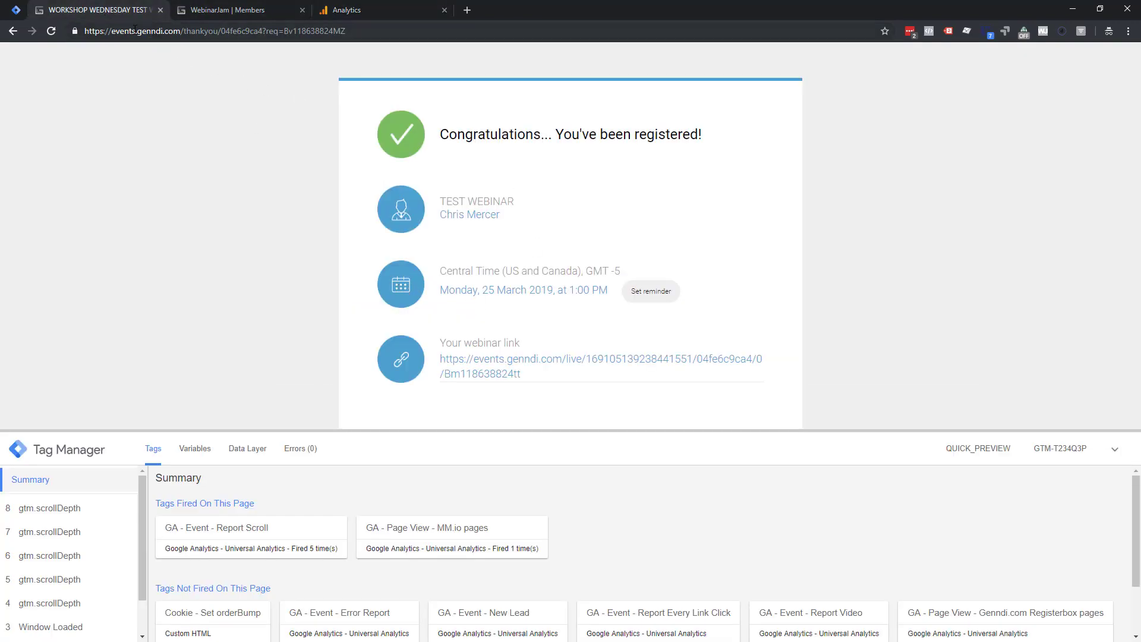
drag(136, 31, 214, 32)
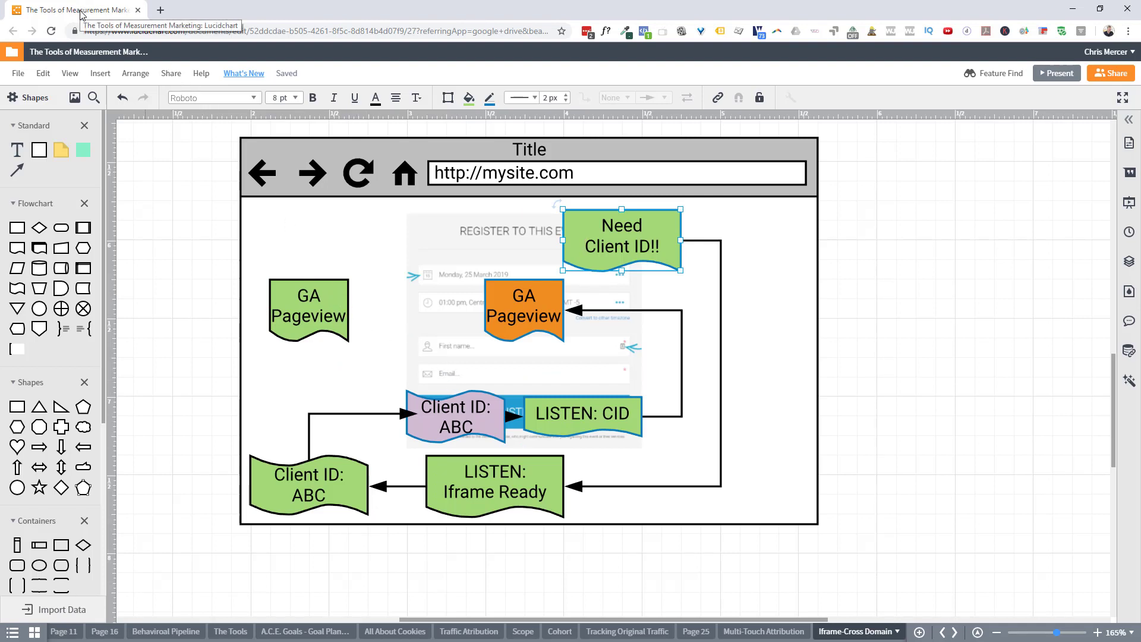
- In the Lucidchart iframe diagram, move the green GA Pageview shape higher and add a line starting with "(Everything" to its label
click(323, 297)
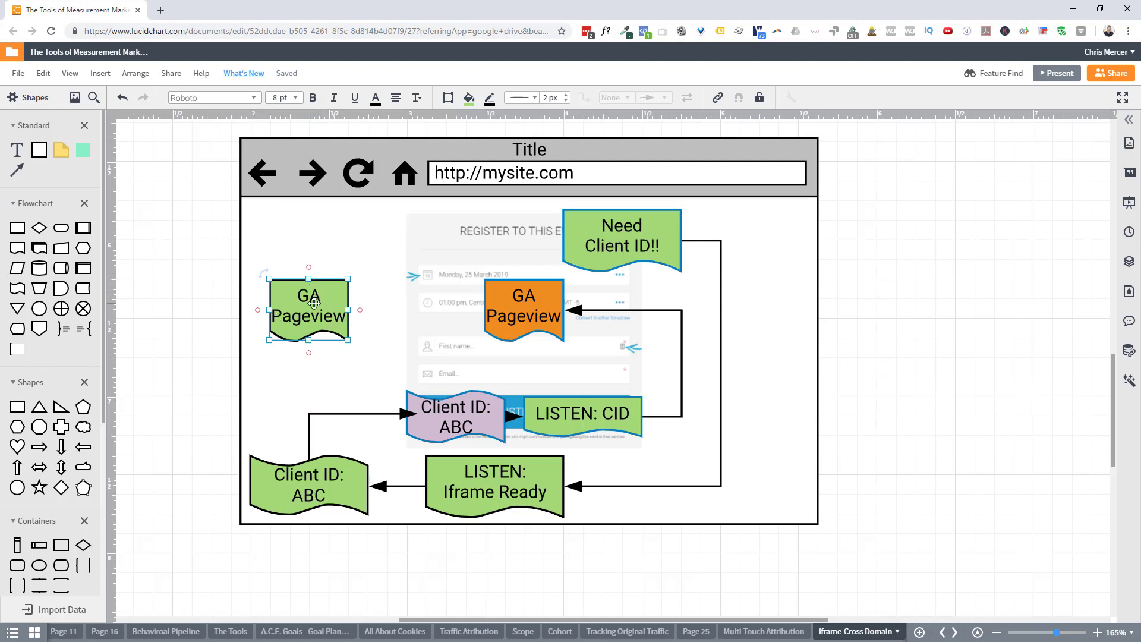
drag(316, 307, 317, 251)
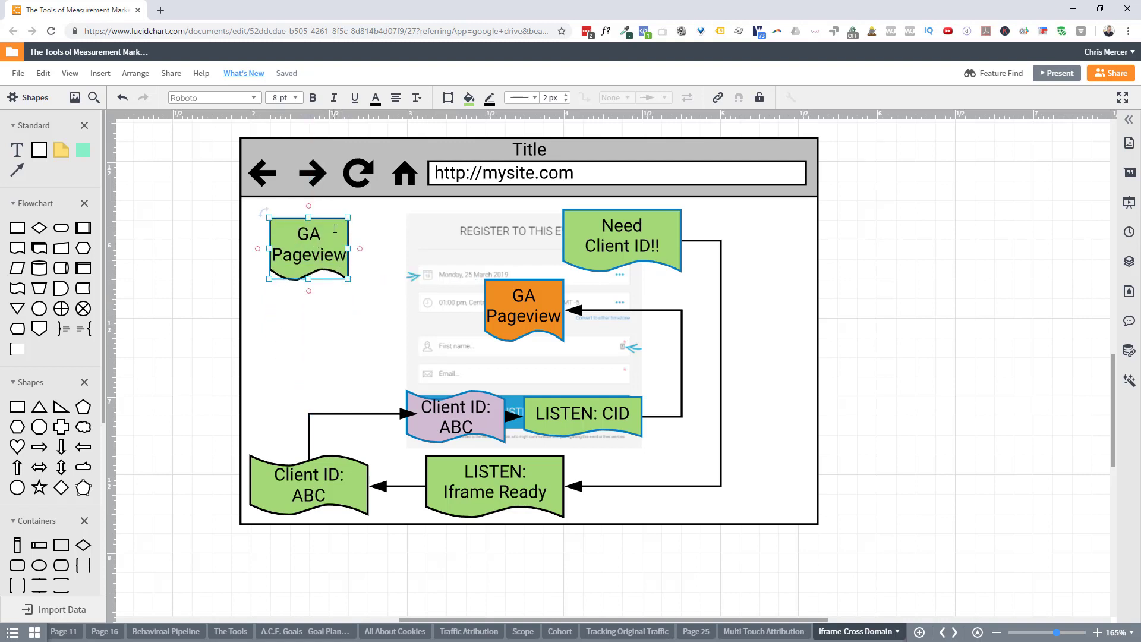
key(Return)
text((Everything)
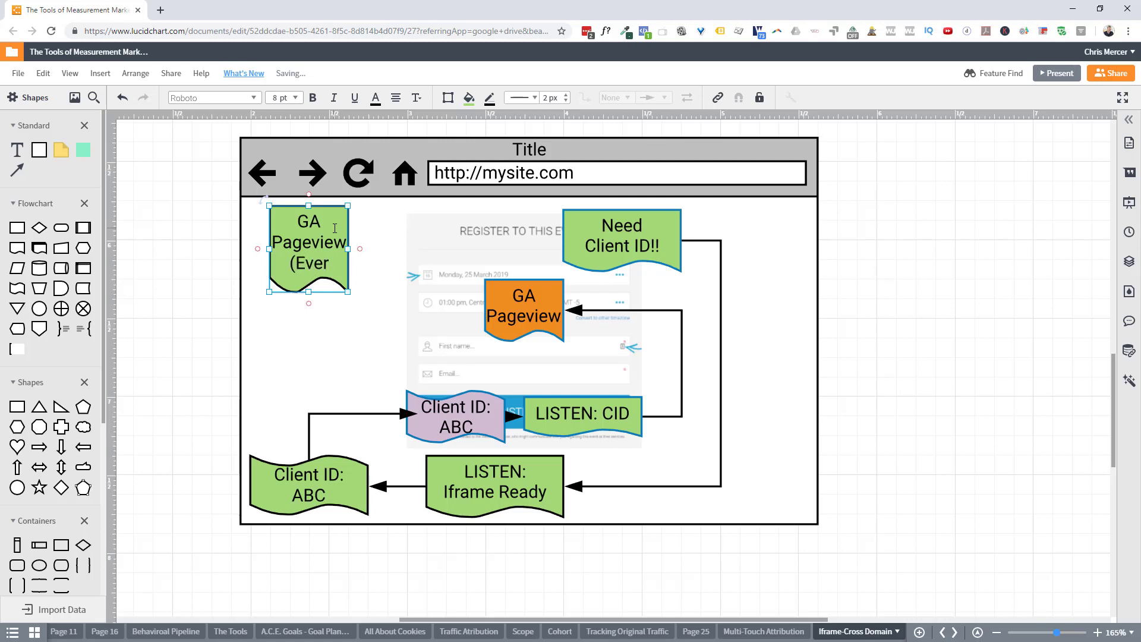